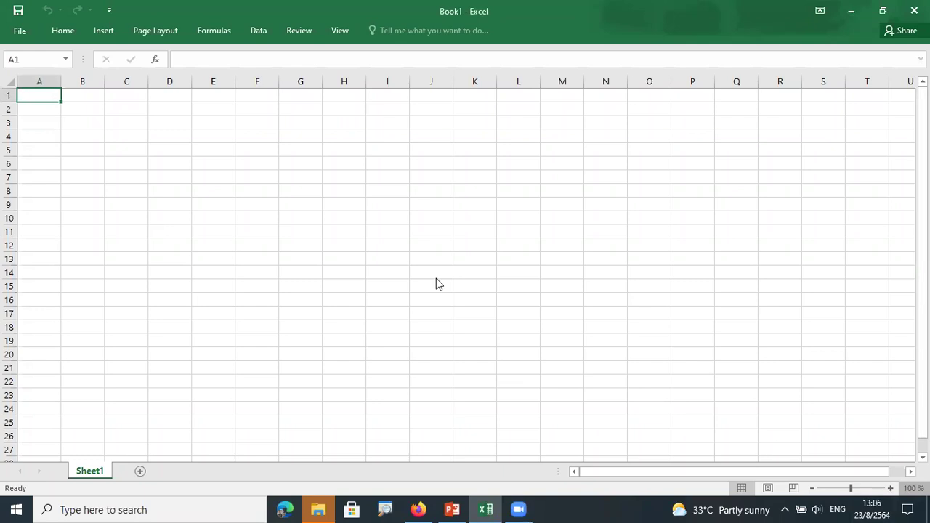
Set the worksheet magnification to a custom 150%
click(480, 285)
key(BackSpace)
text(50)
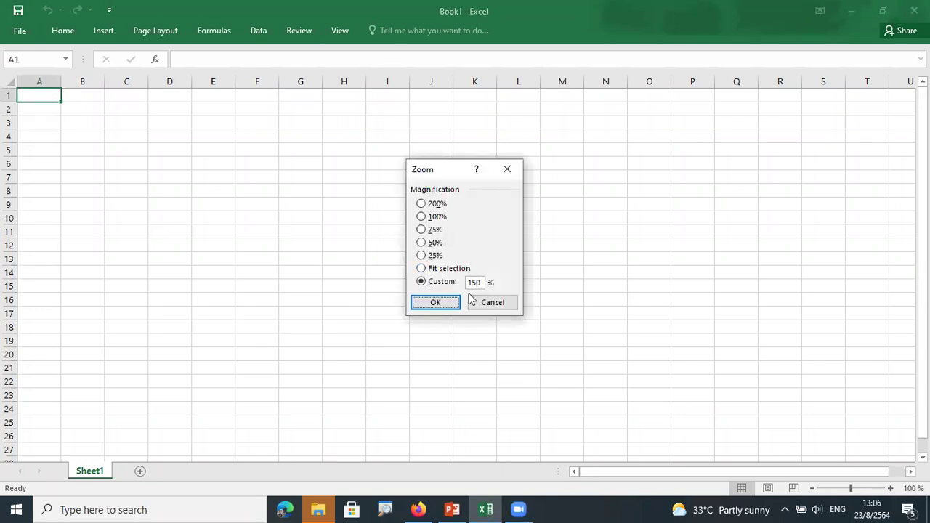
key(Return)
Enter the row heading "sire" in cell A1
click(121, 145)
click(61, 107)
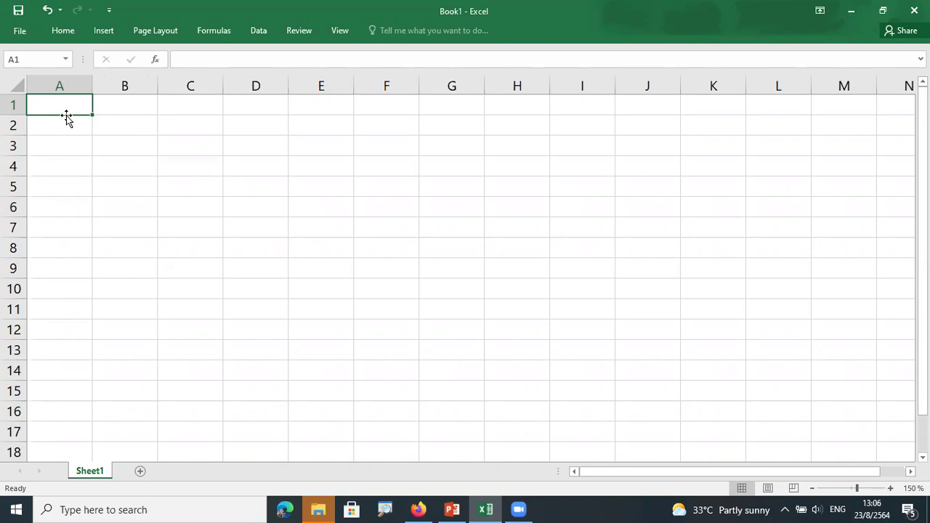
click(127, 109)
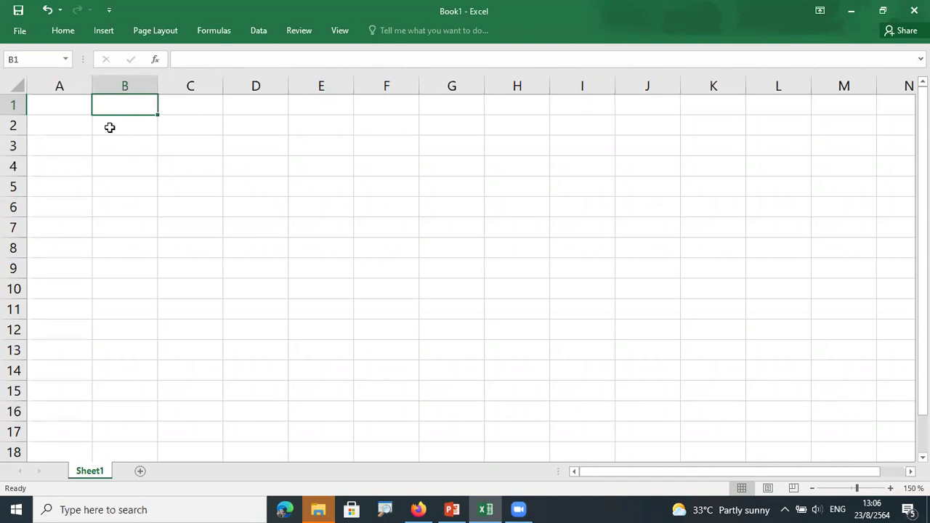
key(Left)
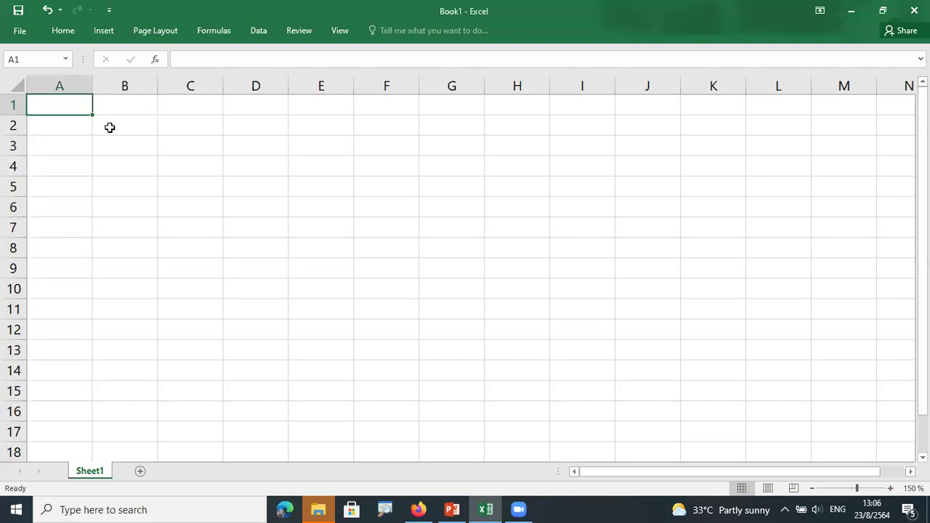
text(sier)
key(BackSpace)
key(BackSpace)
text(re)
key(Tab)
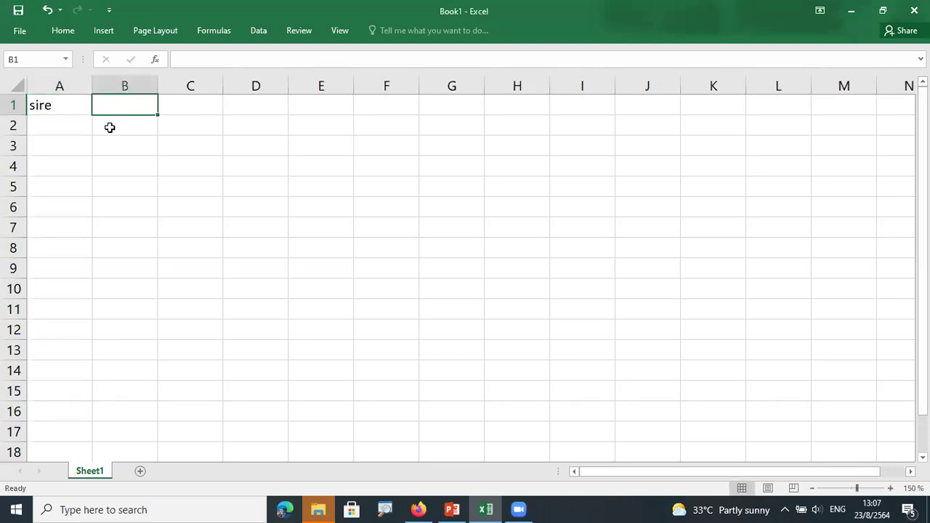
Enter 1, 2 and 3 in B1:D1 and extend the series to 10 in K1
text(1)
key(Tab)
text(2)
key(Tab)
text(3)
key(Tab)
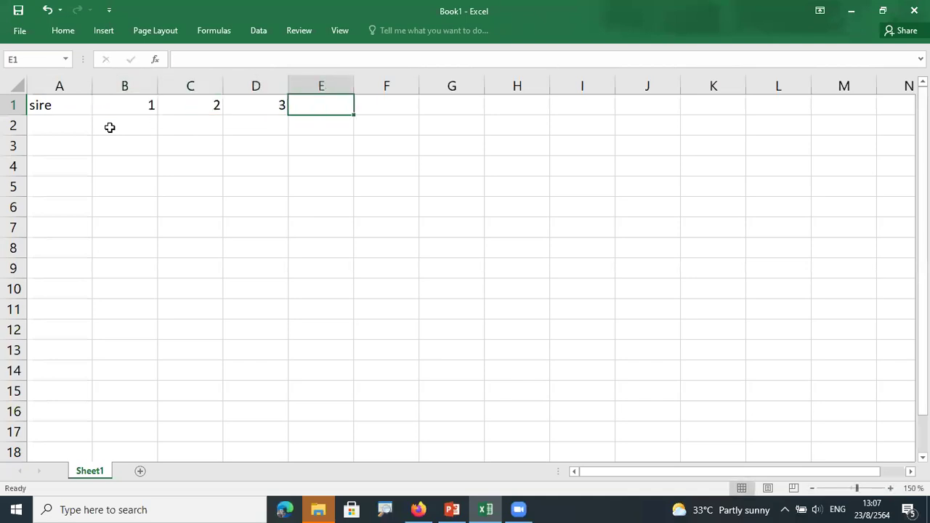
drag(135, 104, 728, 124)
Label the two rows under "sire" as X in A2 and Y in A3
click(65, 127)
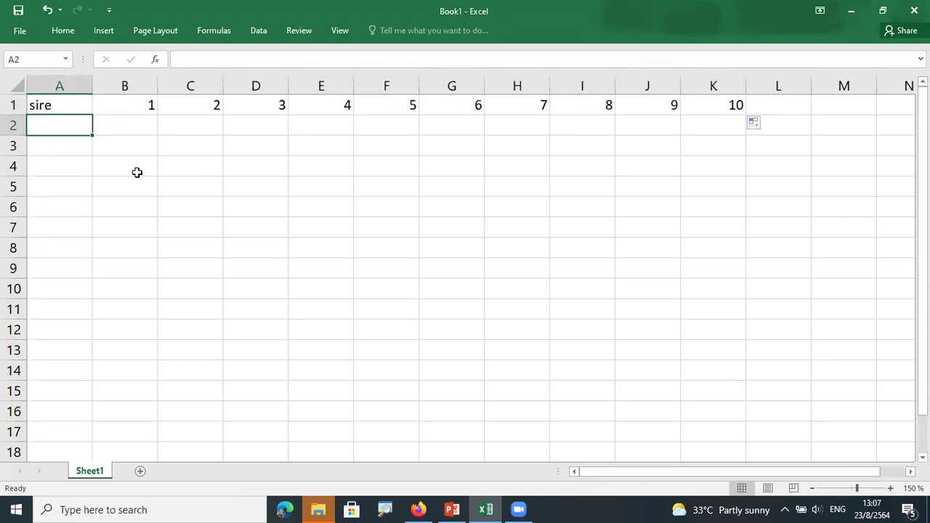
text(X)
key(Return)
text(Y)
key(Return)
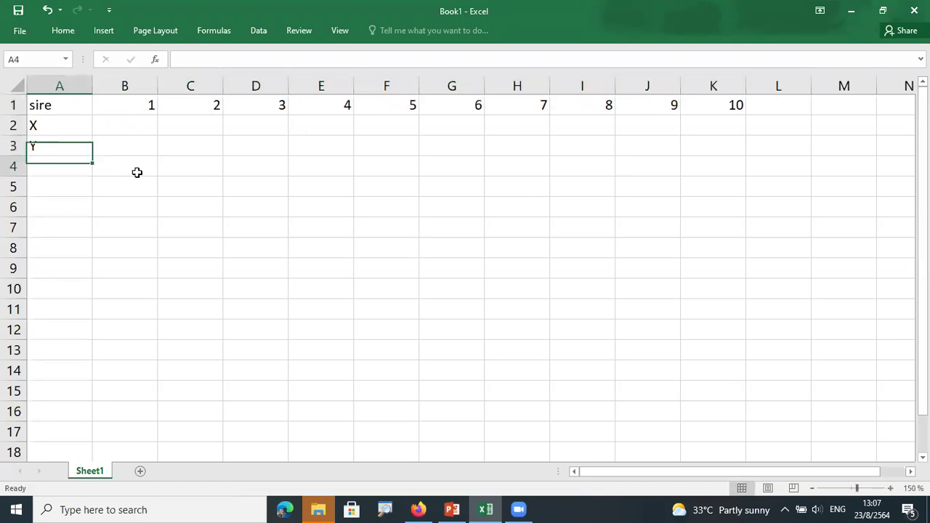
key(Up)
key(Right)
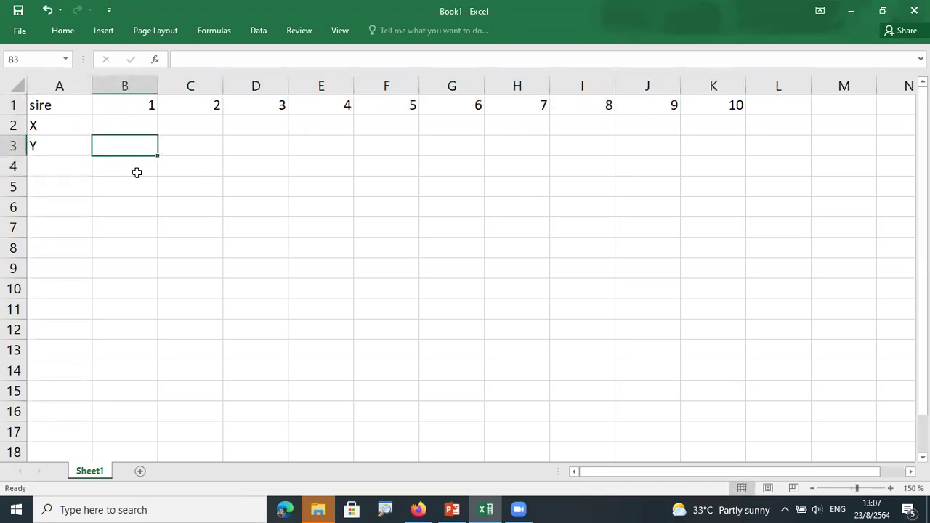
key(Up)
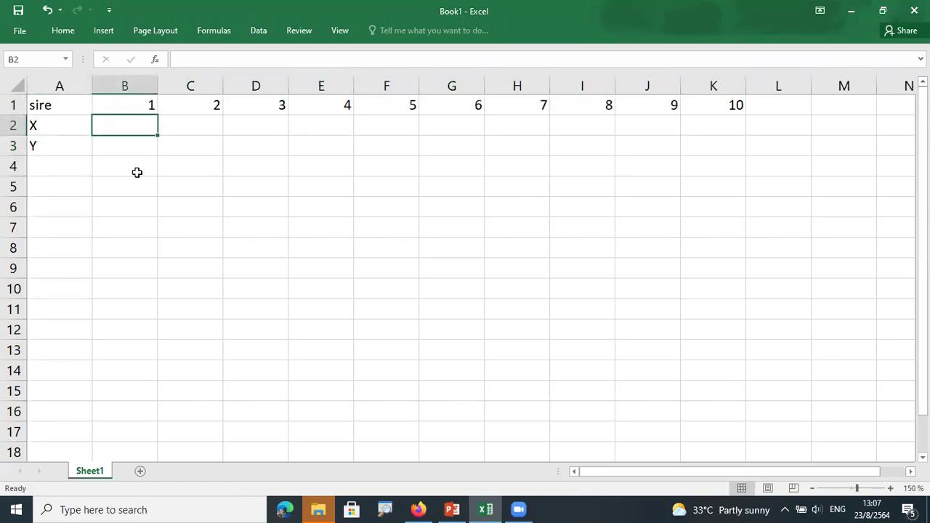
text(180)
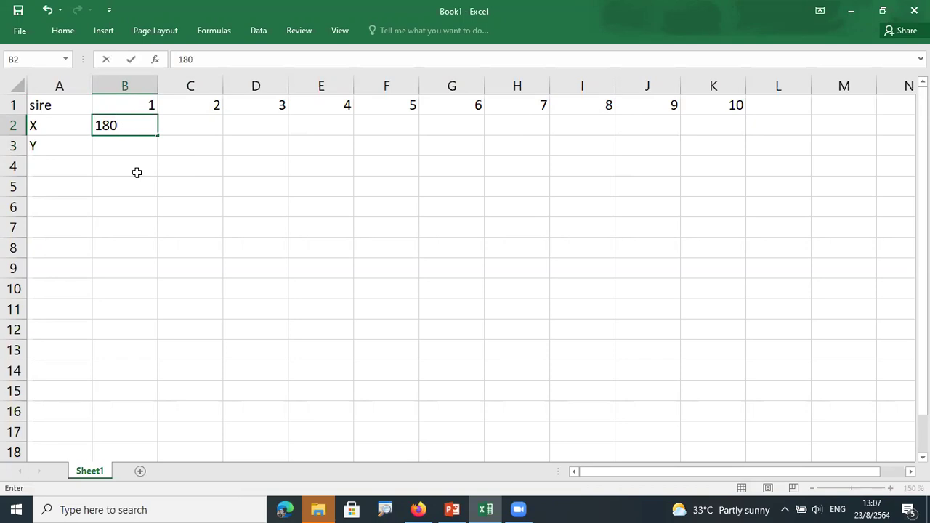
key(BackSpace)
key(BackSpace)
key(BackSpace)
key(Escape)
Select B2:K3 as the entry range and enter 180 in B2 and 187 in B3
key(shift+Down)
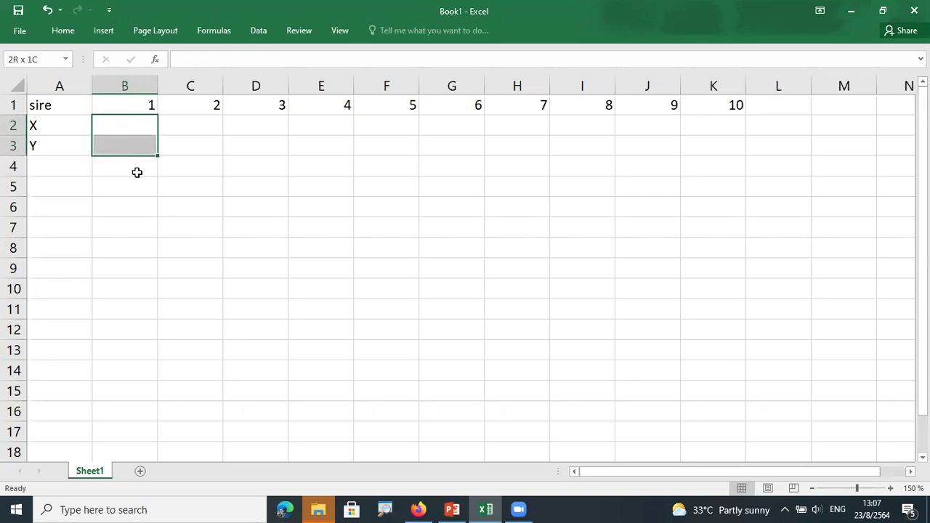
key(shift+Right)
key(shift+Right)
key(shift+Right)
key(shift+Right)
key(shift+Right)
key(shift+Right)
key(shift+Right)
key(shift+Right)
key(shift+Right)
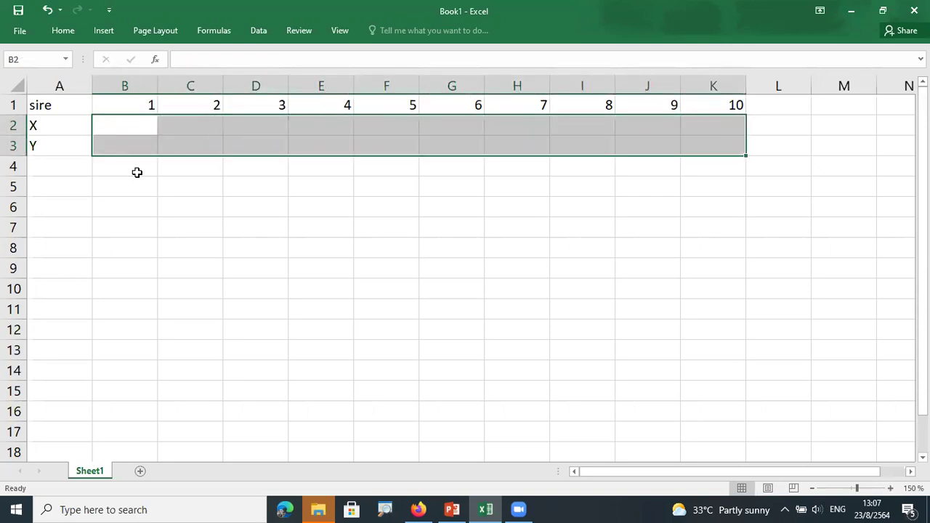
text(180)
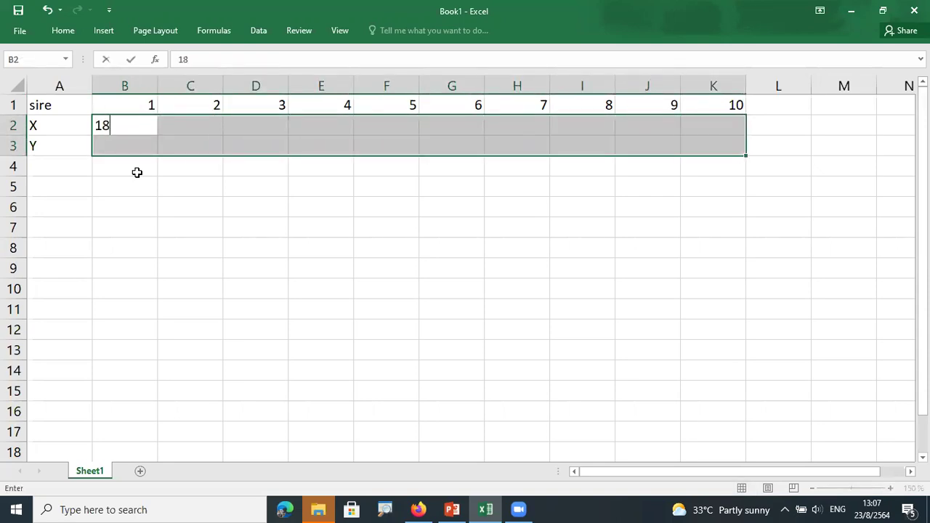
key(Return)
text(187)
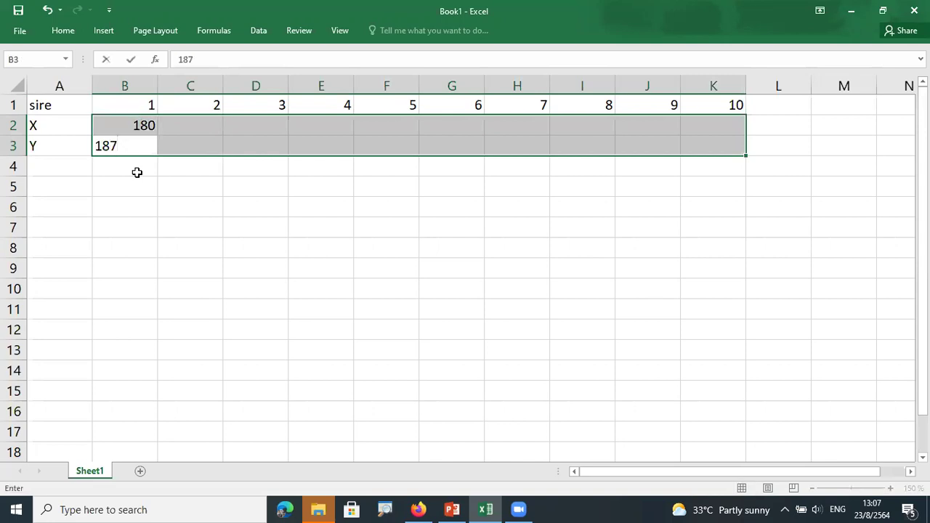
key(Return)
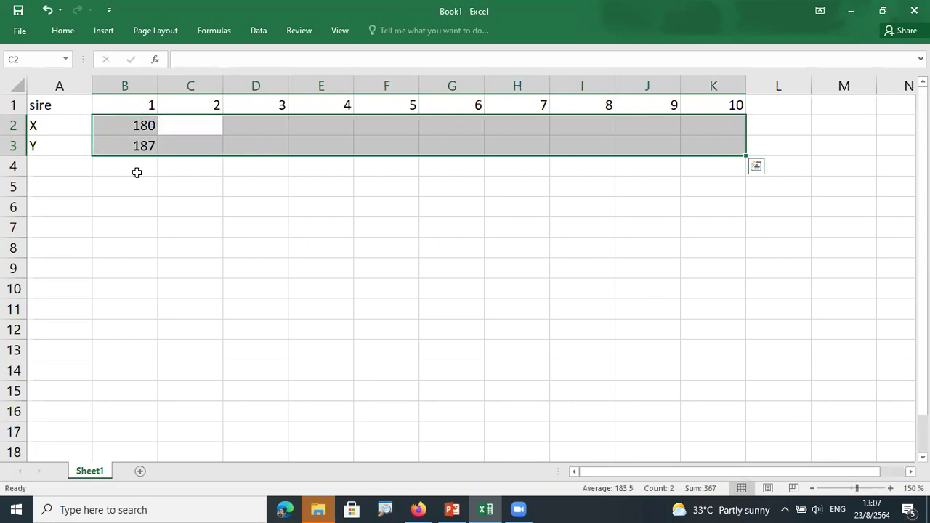
Enter 170186 and 175 in C2:C3, and 191 and 130 in D2:D3
text(170186)
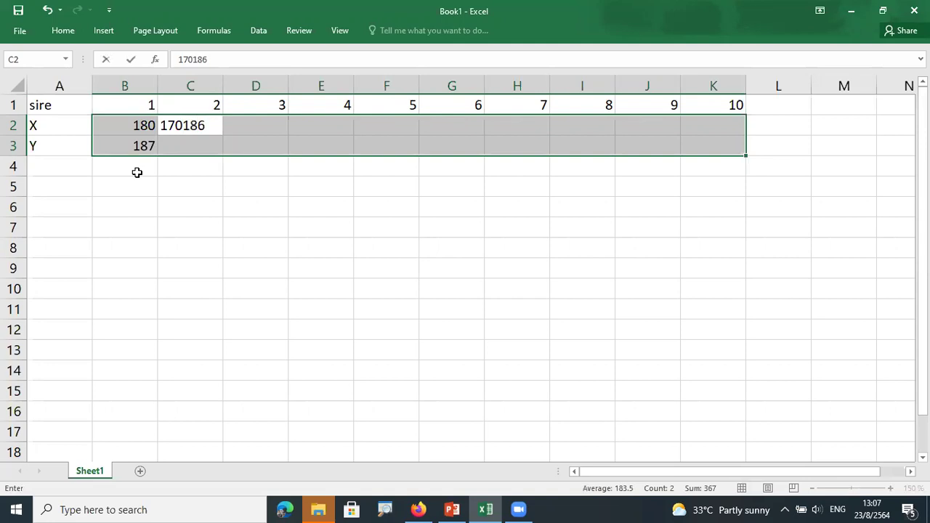
key(Return)
text(175)
key(Return)
text(191)
key(Return)
text(130)
key(Return)
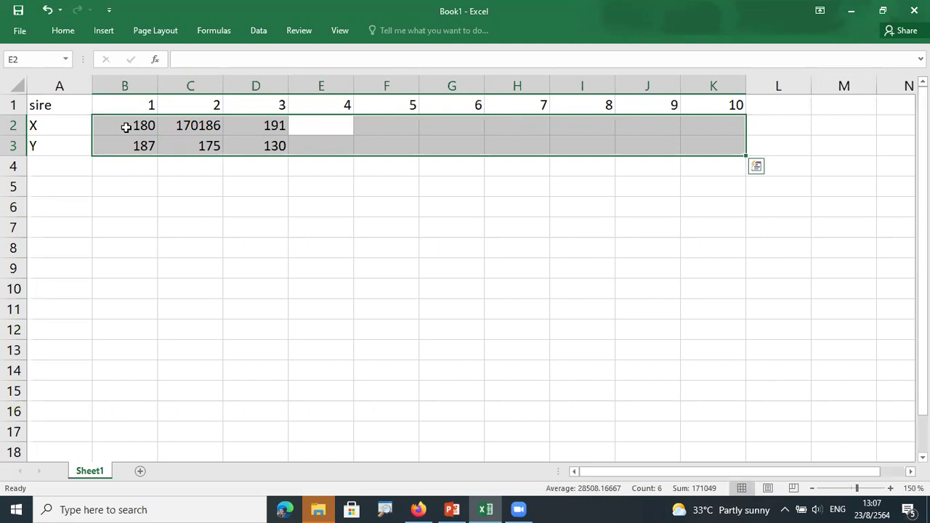
Reselect the range B2:K3 from its first cell and re-enter 180 in B2 and 187 in B3
key(Left)
key(Left)
key(Left)
key(shift+Down)
key(shift+Right)
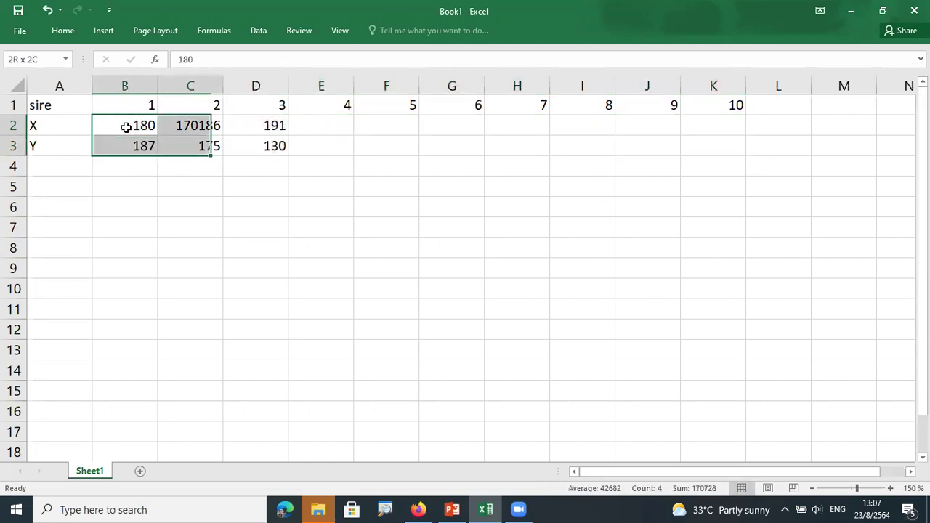
key(shift+Right)
key(shift+Right)
key(shift+Right)
key(shift+Right)
key(shift+Right)
key(shift+Right)
key(shift+Right)
key(shift+Right)
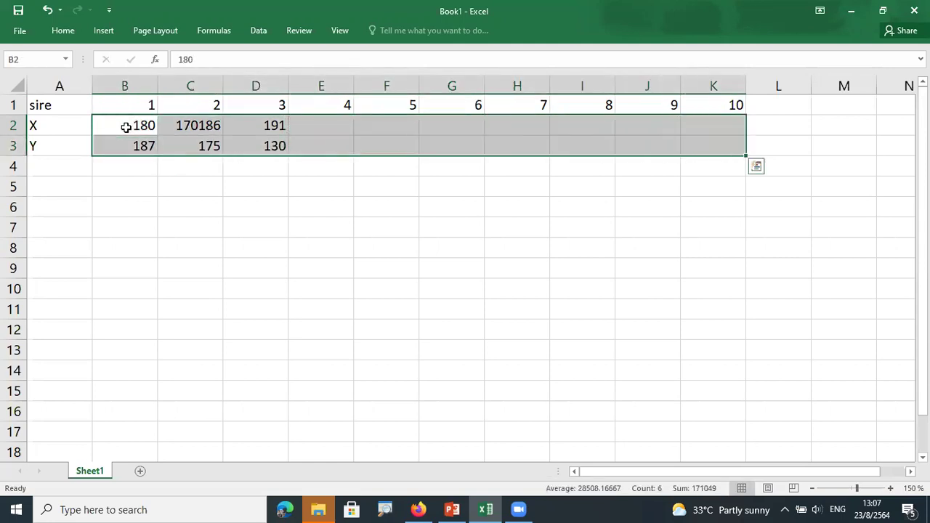
text(180)
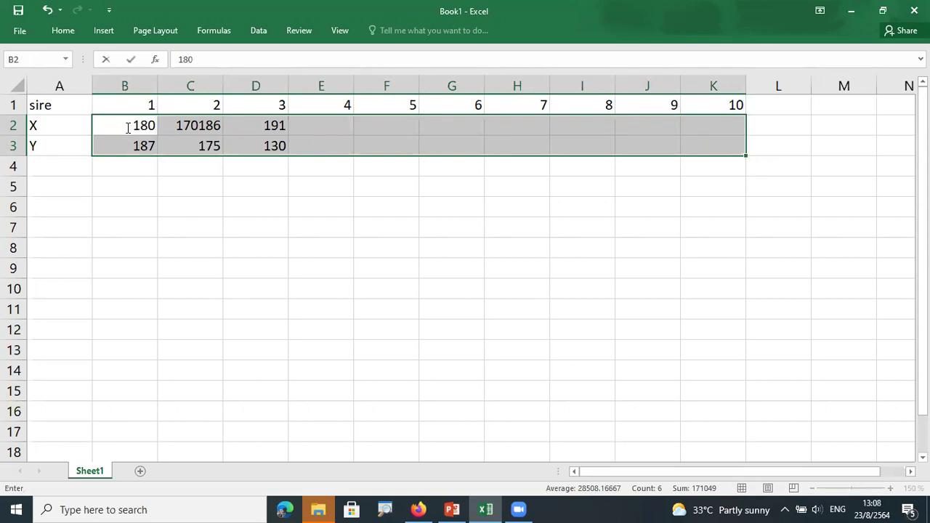
key(Return)
text(187)
key(Return)
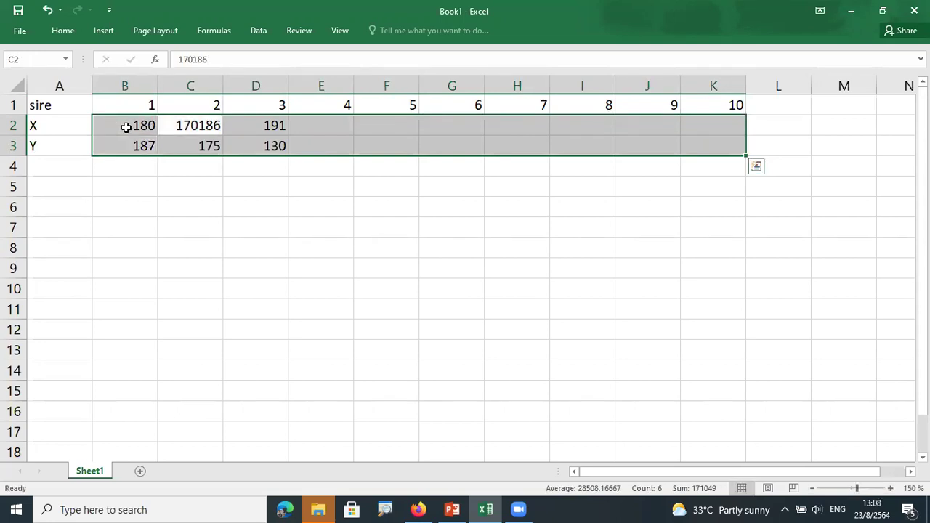
Replace the values in C2:C3 with 170 and 186, and those in D2:D3 with 185 and 191
text(170)
key(Return)
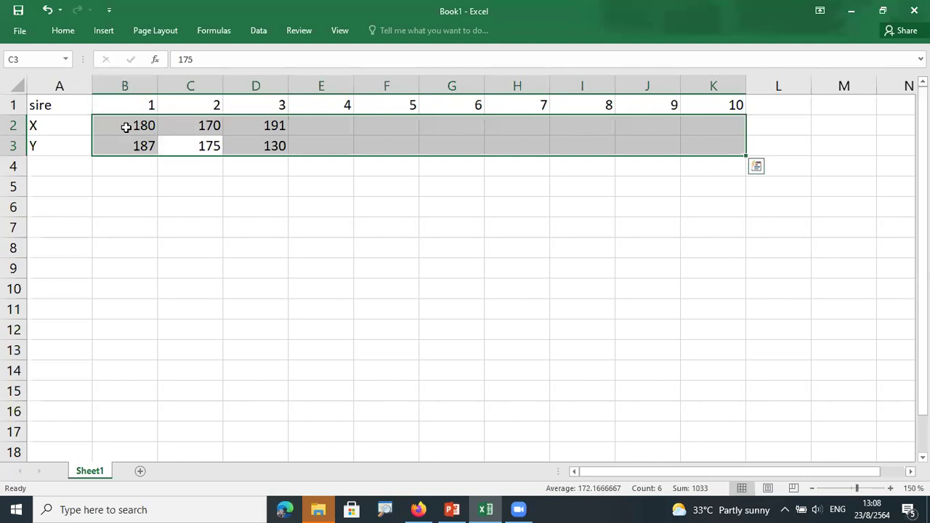
text(186)
key(Return)
text(185)
key(Return)
key(Return)
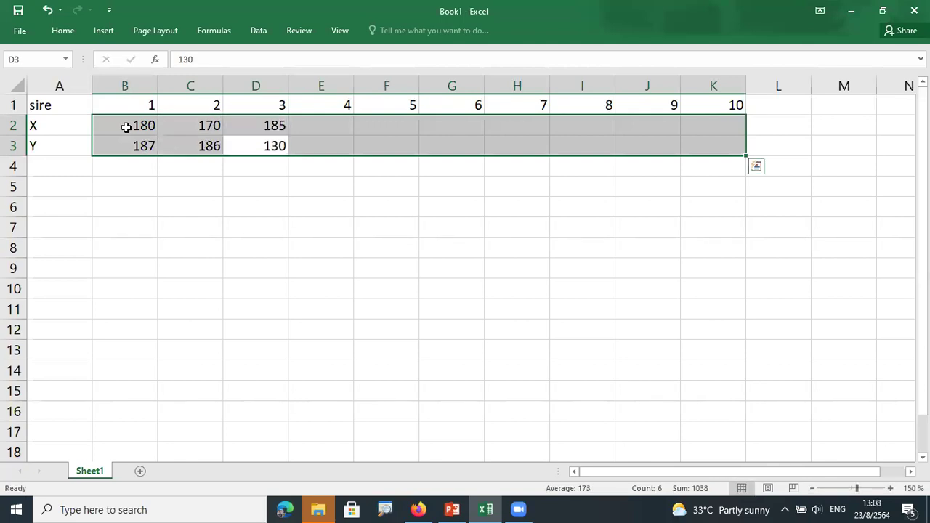
text(191)
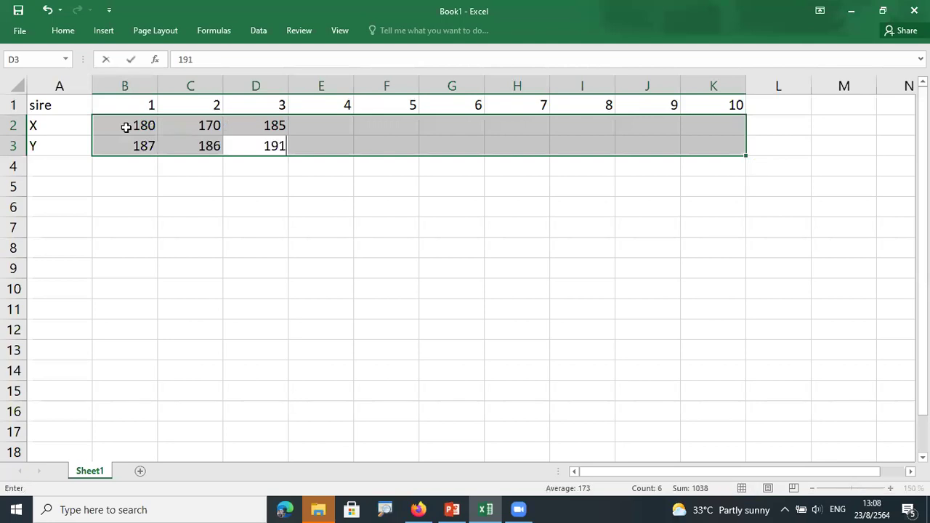
key(Return)
Enter 130 and 177 in E2:E3, and 125 and 180 in F2:F3
text(130)
key(Return)
text(177)
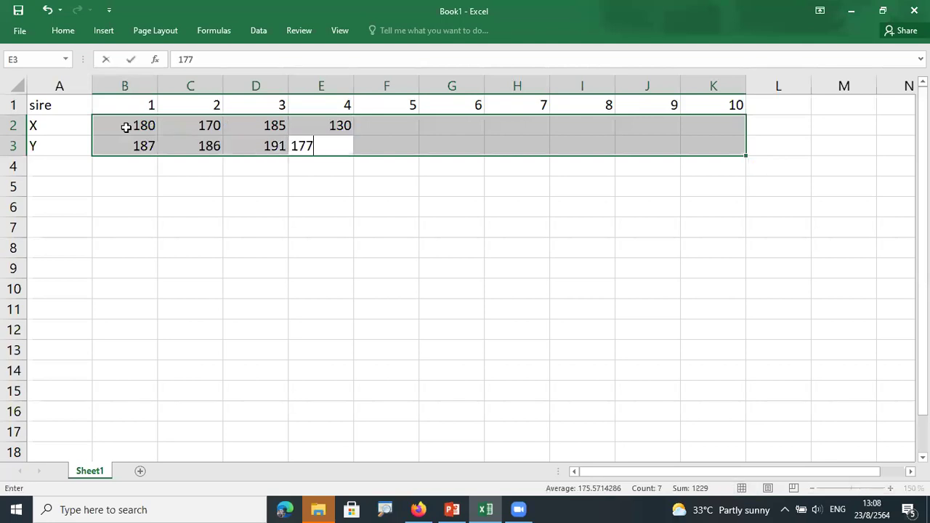
key(Return)
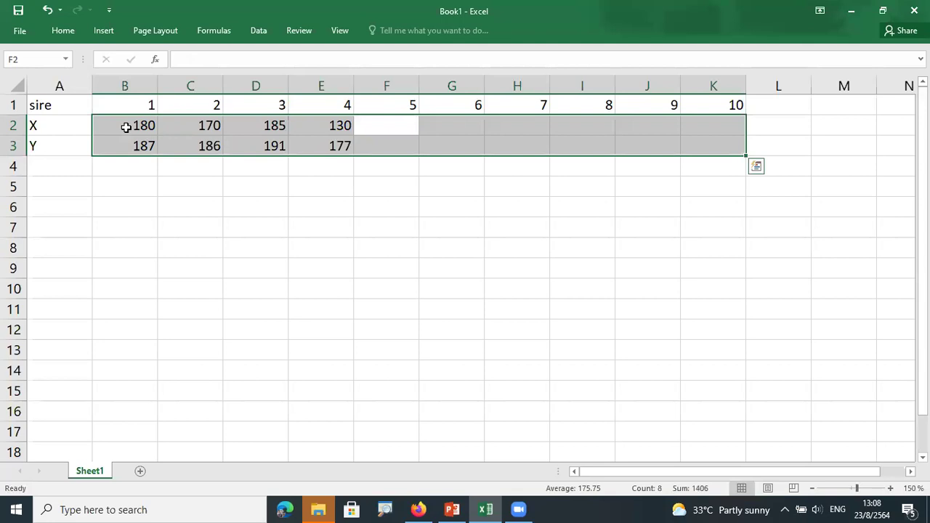
text(125)
key(Return)
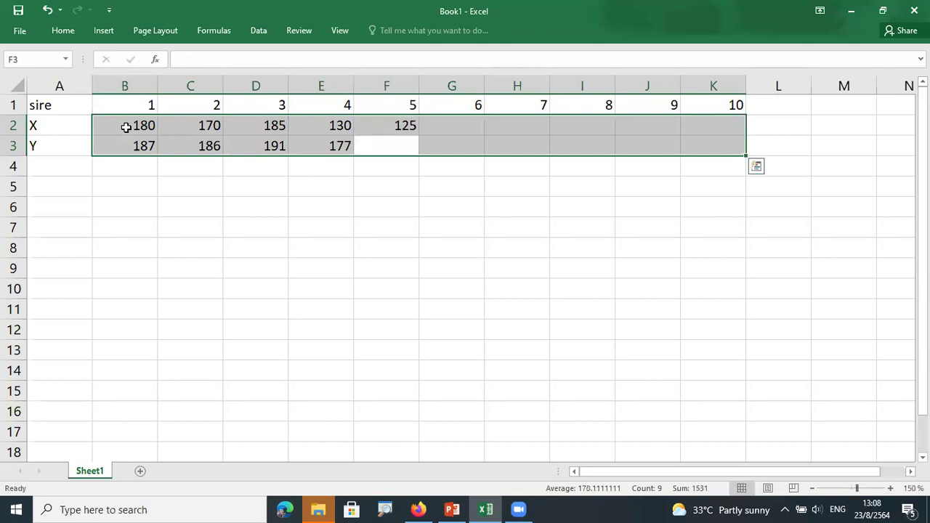
text(180)
key(Return)
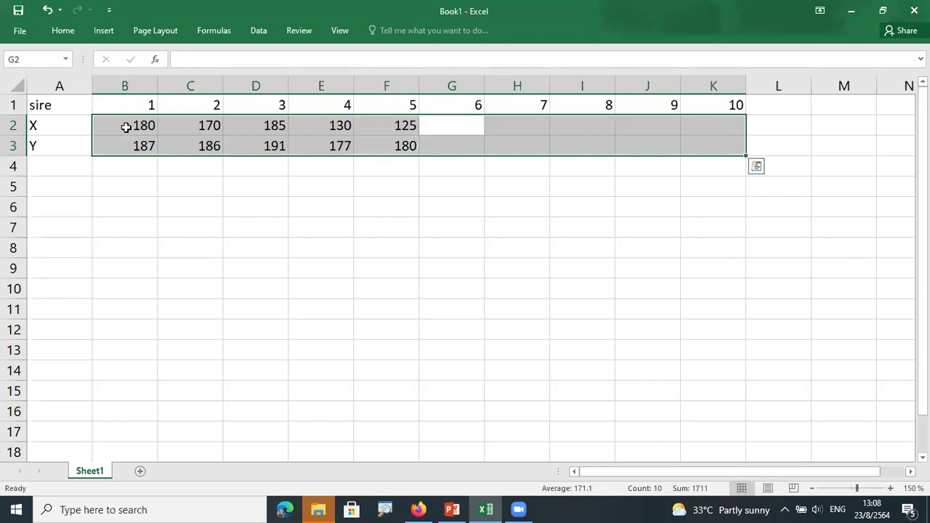
Enter 135 in G2 and 184 in G3
text(135)
key(Return)
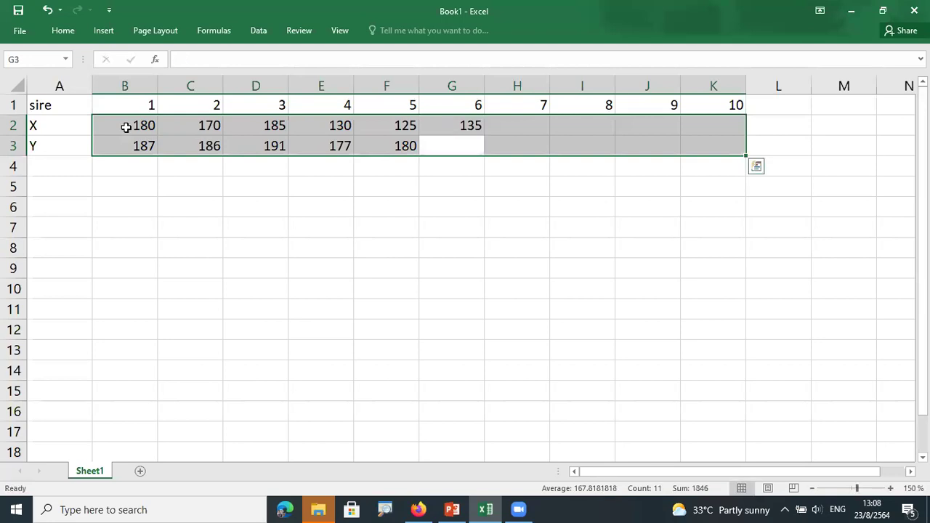
text(184)
key(Return)
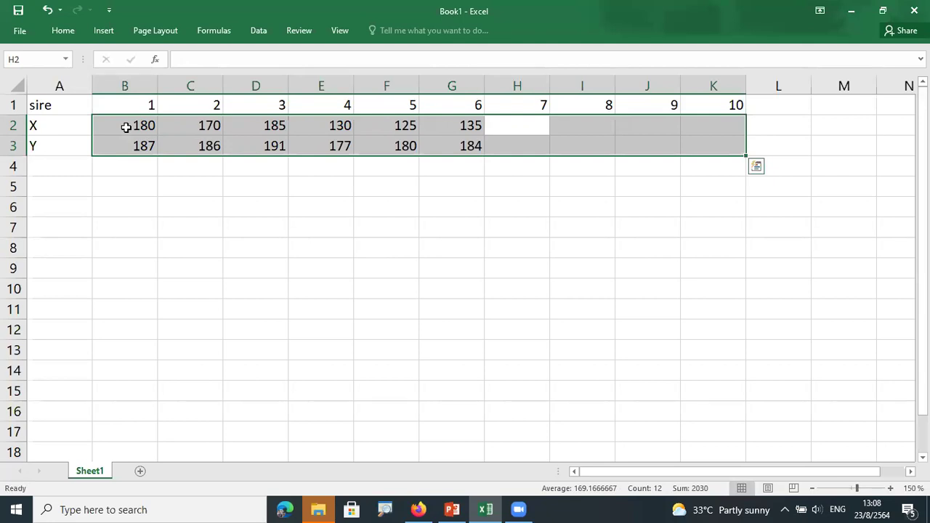
Clear the X and Y labels and their values from A2:G3
key(Escape)
click(304, 191)
drag(57, 121, 432, 145)
key(ctrl+c)
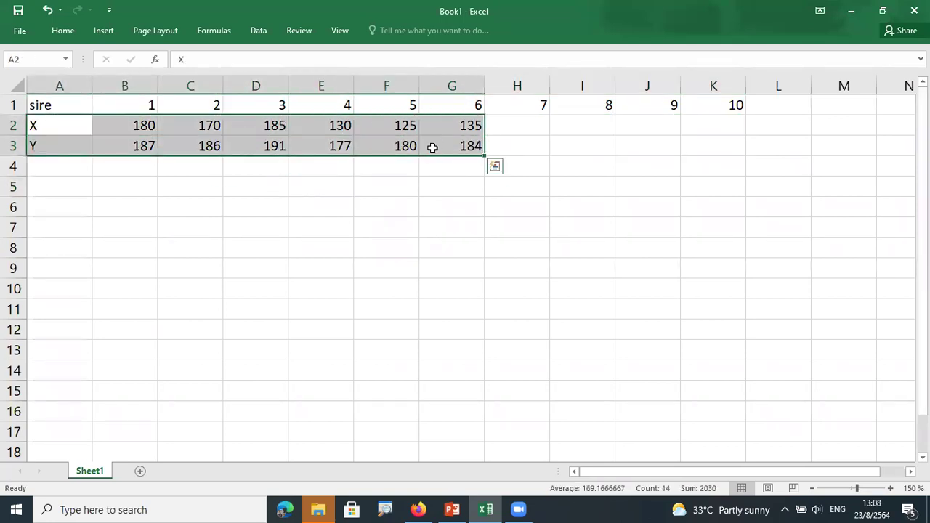
key(Delete)
click(407, 222)
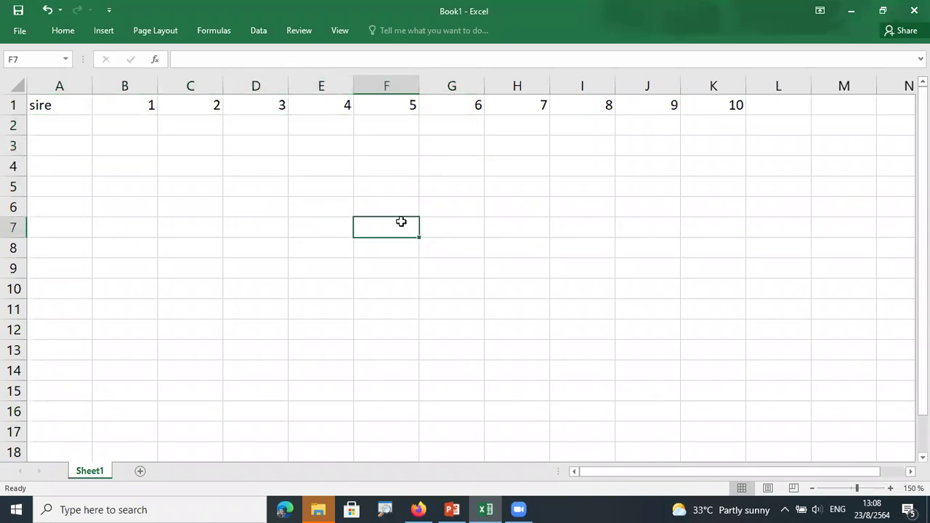
click(71, 131)
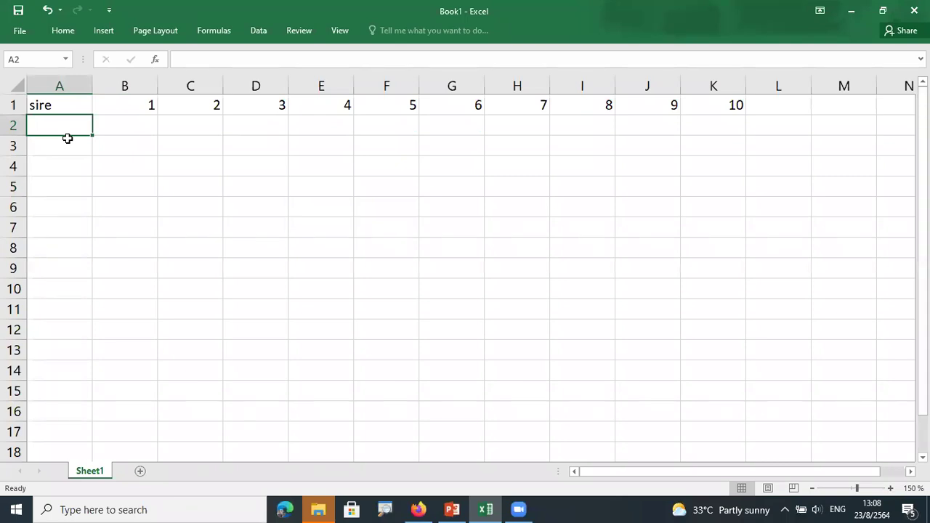
click(112, 86)
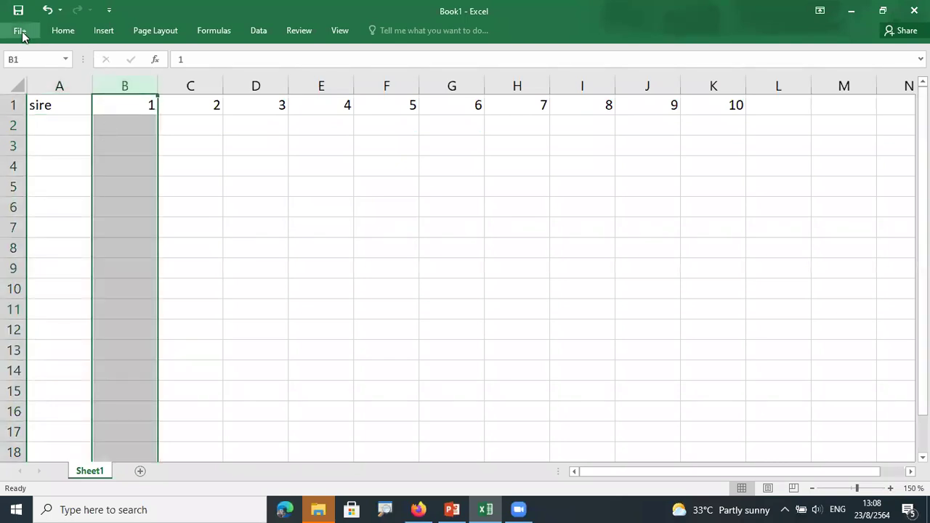
Restore the X and Y labels and values in A2:G3, and enter 187 and 195 in H2:H3
click(54, 125)
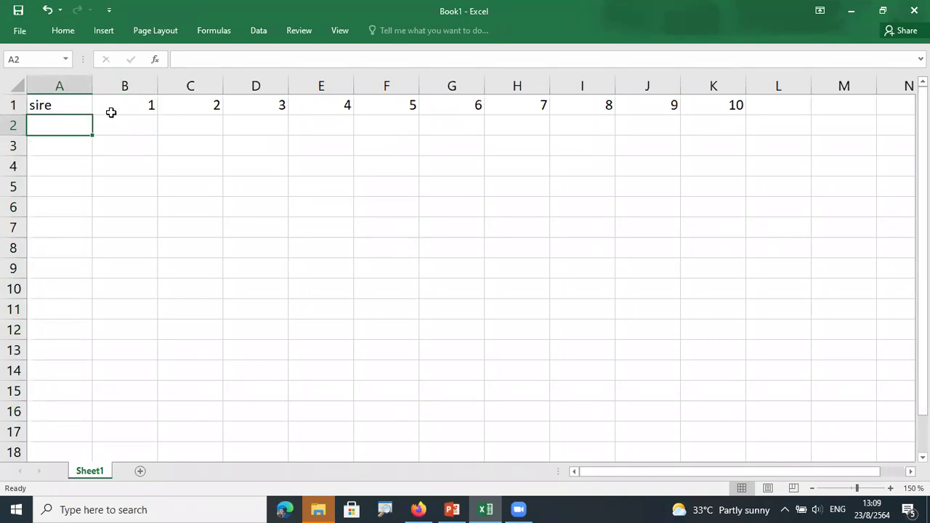
key(ctrl+v)
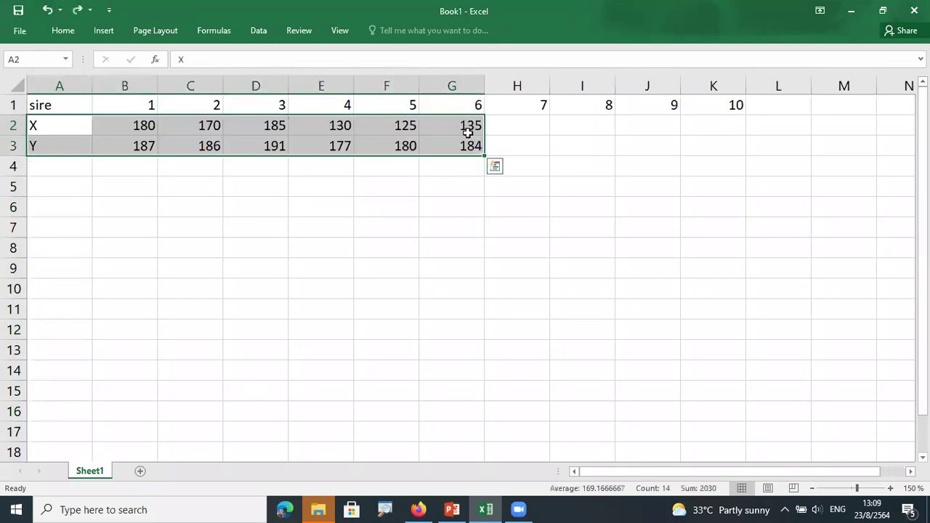
drag(524, 135, 694, 144)
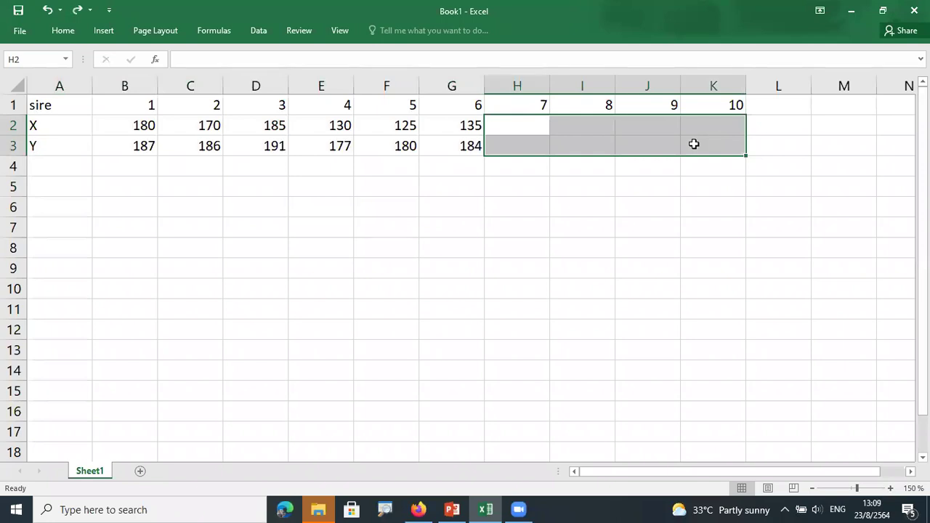
text(187)
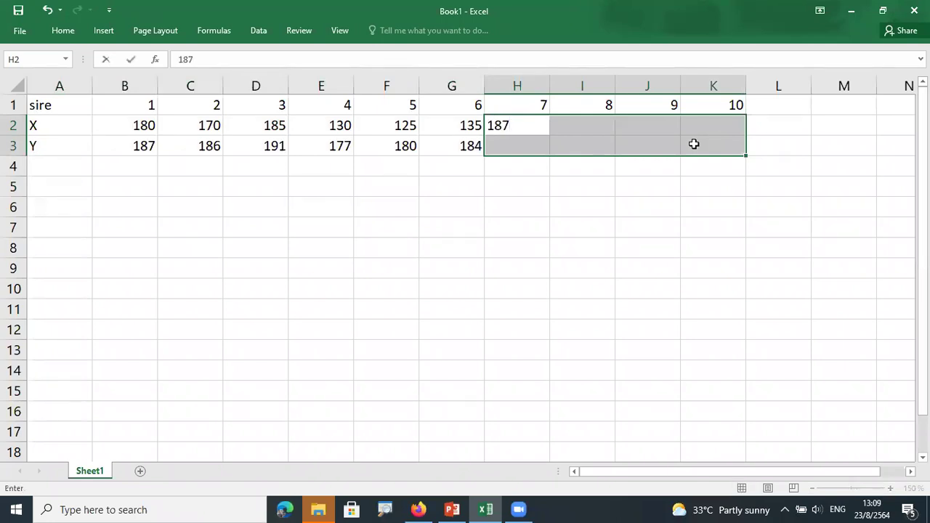
key(Return)
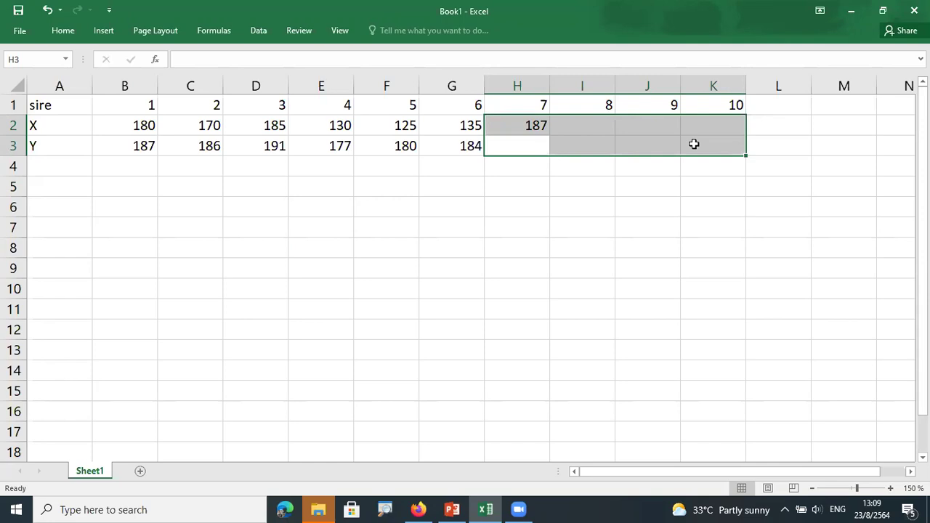
text(195)
key(Return)
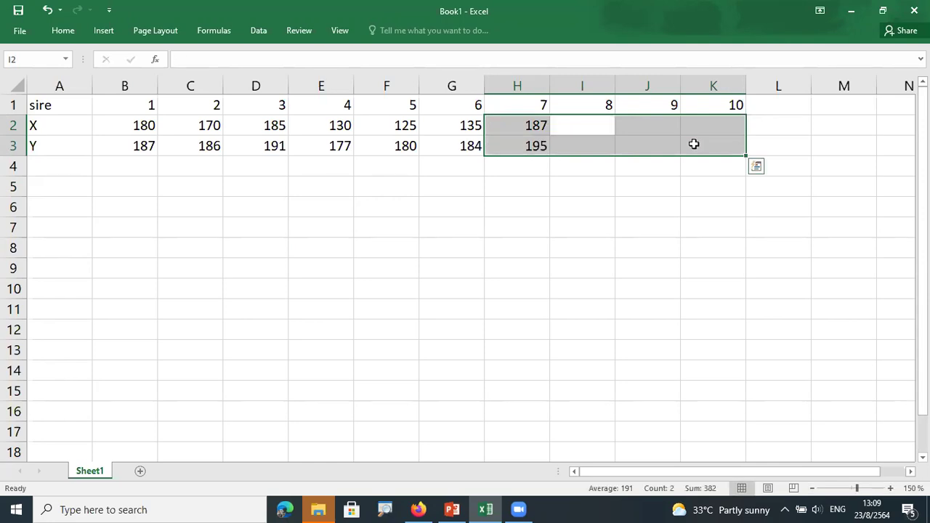
Enter 150 and 190 in I2:I3, and 166 and 200 in J2:J3
text(150)
key(Return)
text(190)
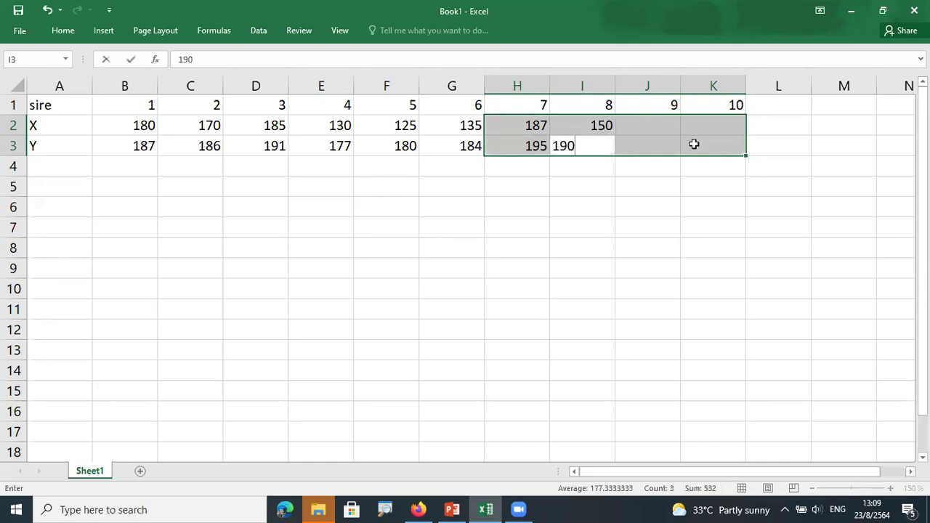
key(Return)
text(166)
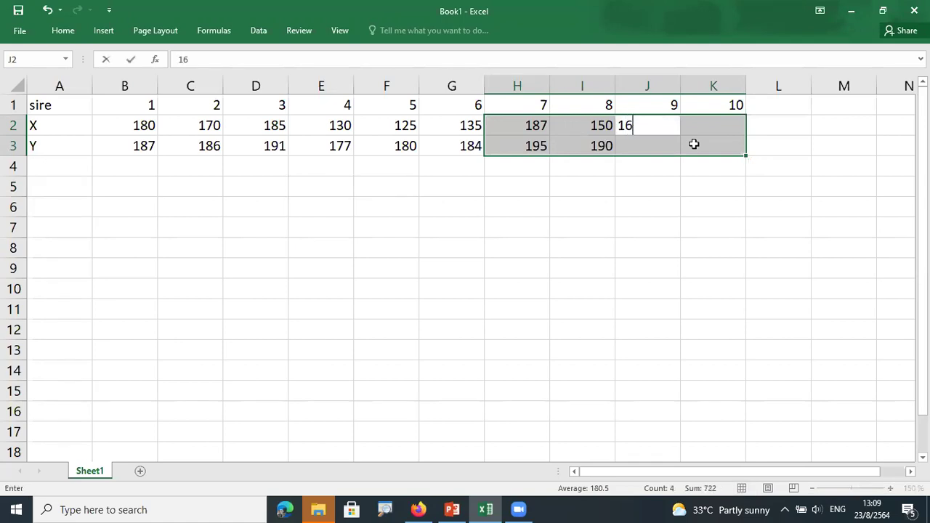
key(Return)
text(200)
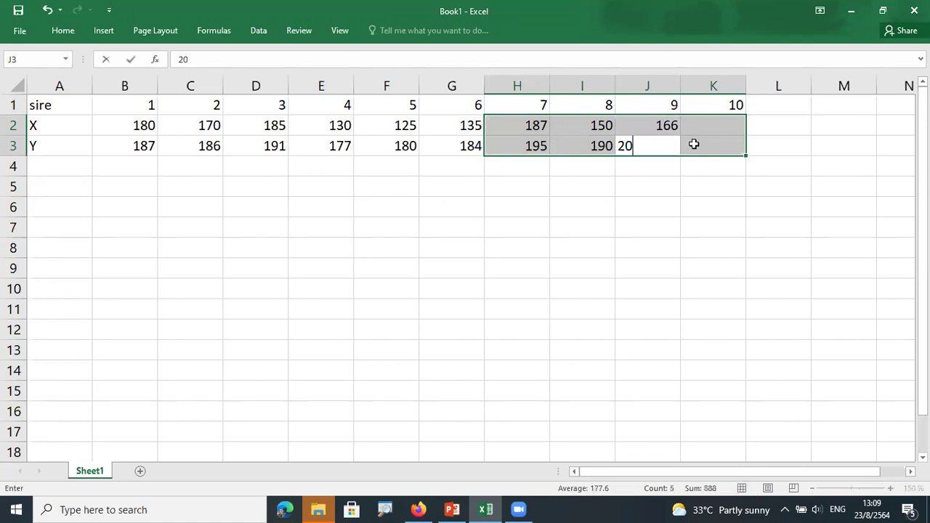
key(Return)
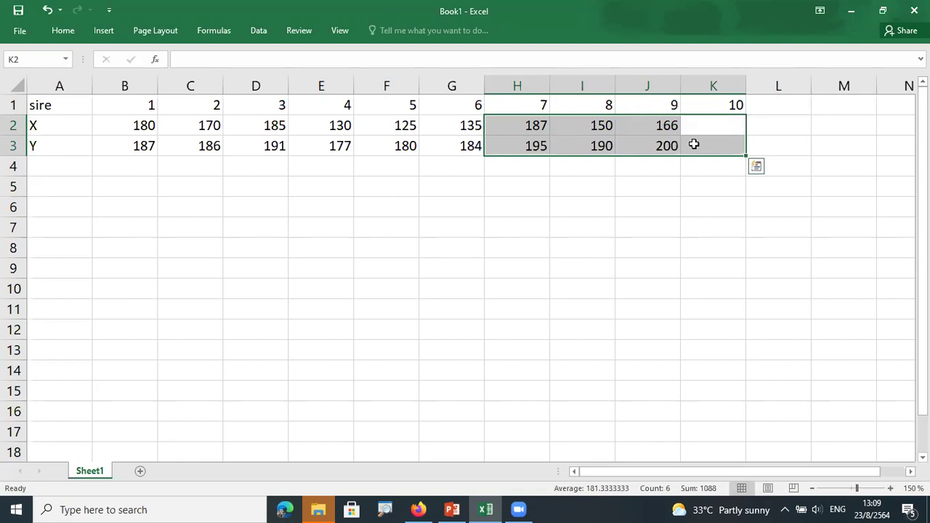
Enter 200 and 191 in K2:K3, and change the value in J3 to 197
text(200)
key(Return)
text(191)
key(Return)
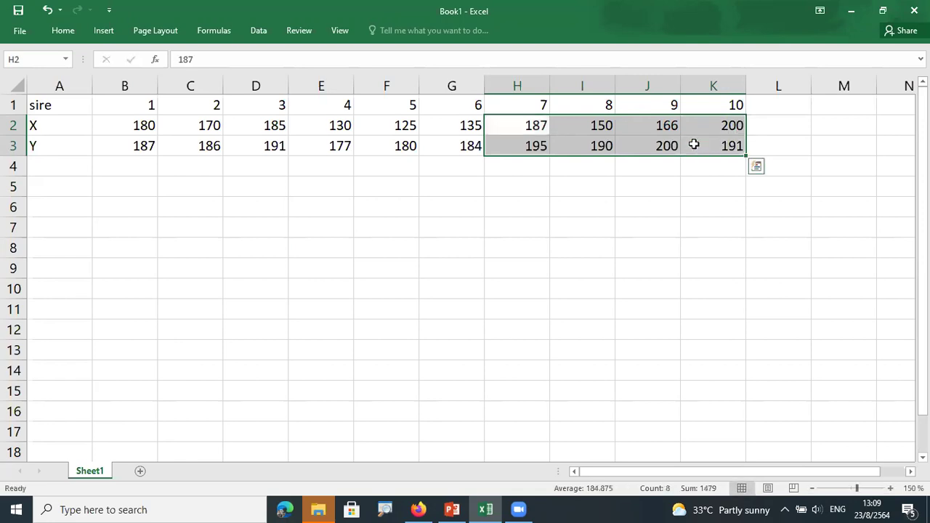
click(653, 148)
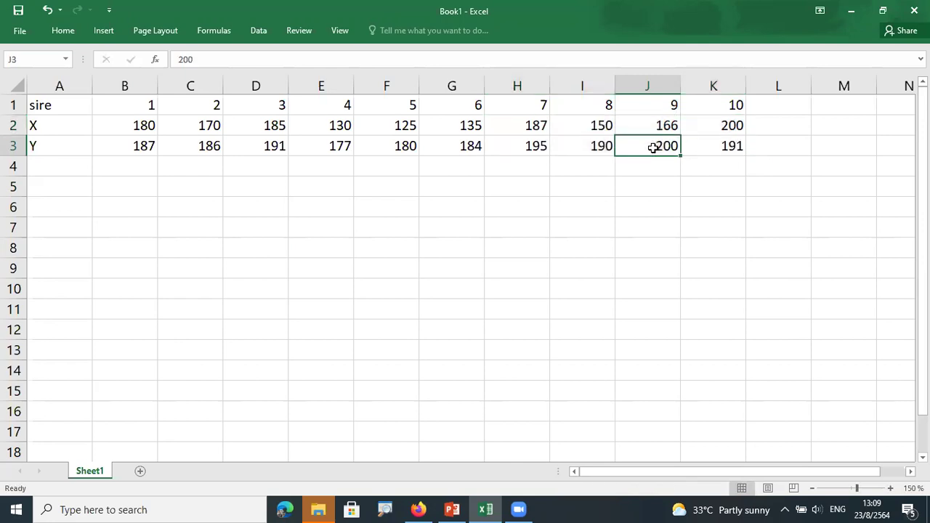
text(197)
key(Return)
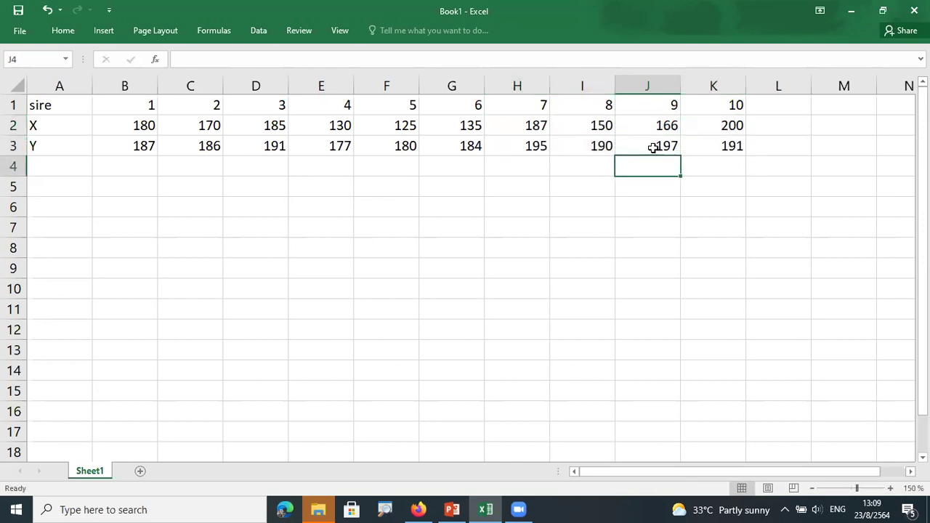
drag(112, 169, 721, 227)
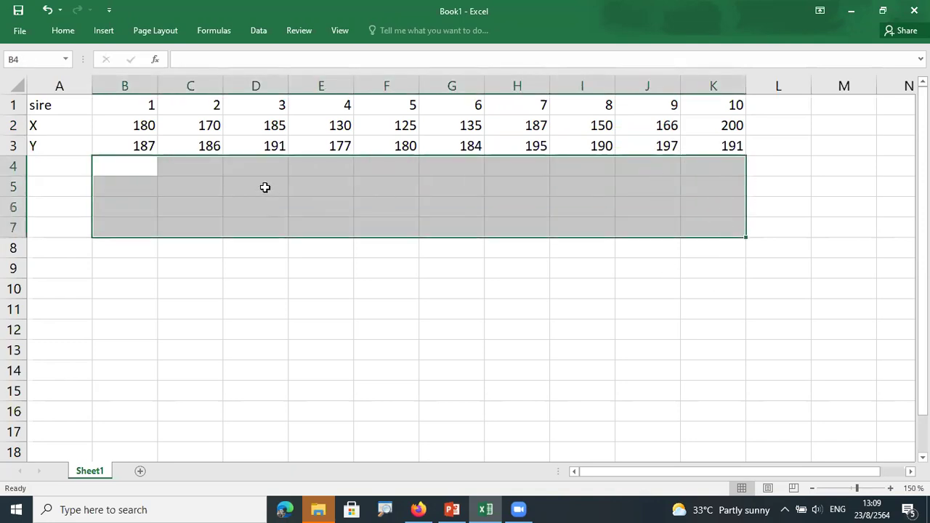
text(205)
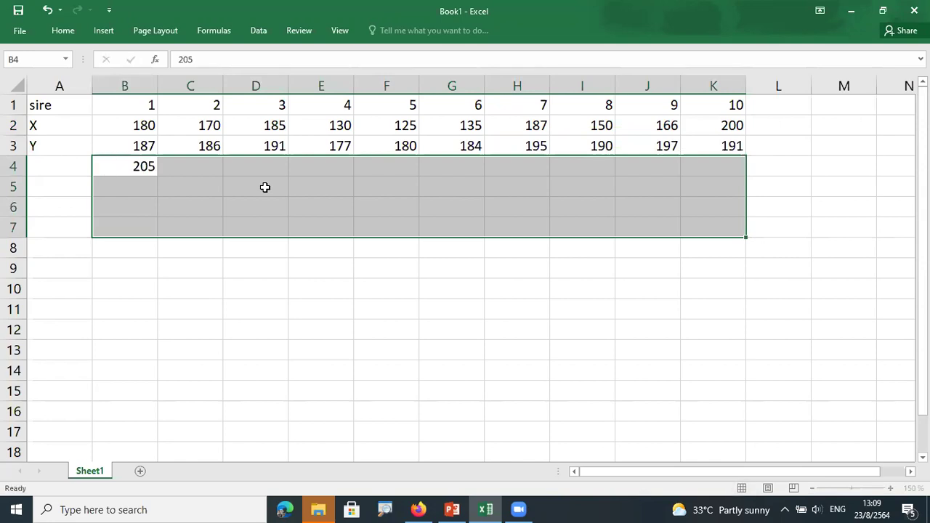
key(Return)
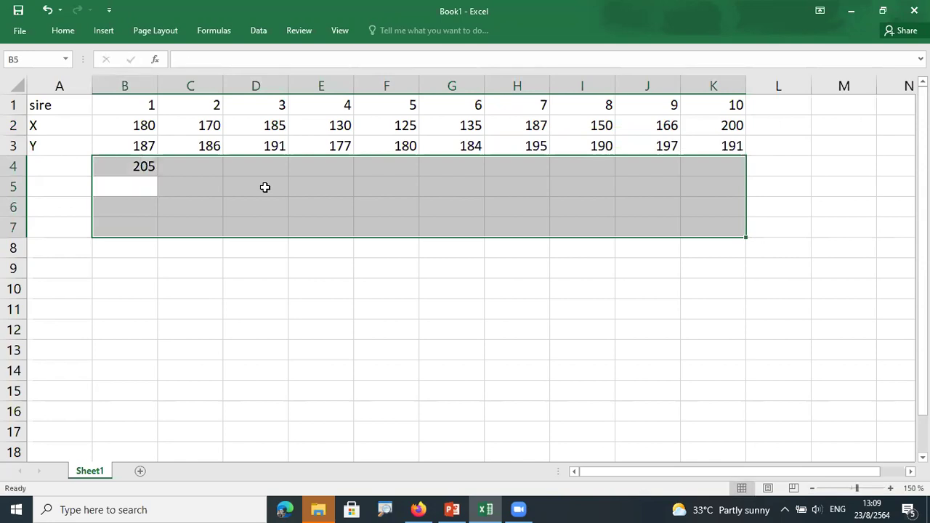
key(shift+Up)
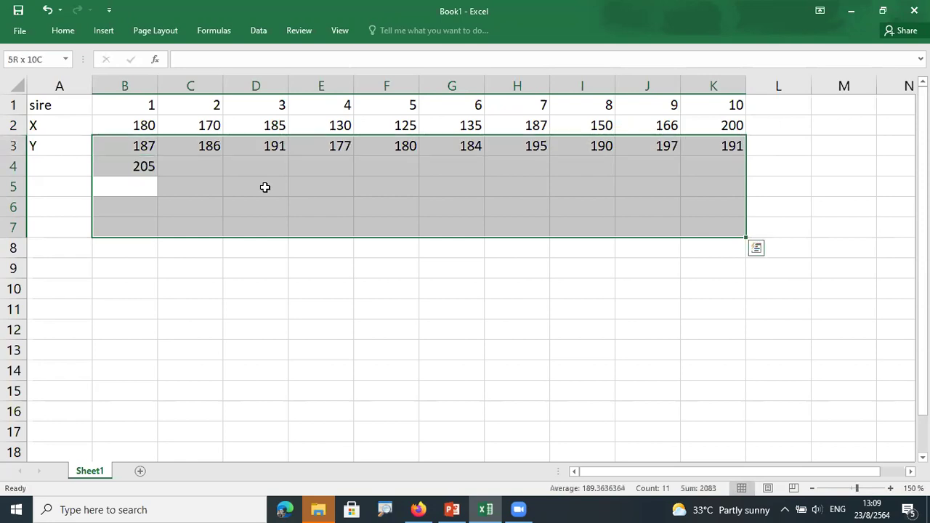
key(shift+Down)
click(265, 188)
Enter 205 and 196 in B4:B5, and 120 and 176 in C4:C5
drag(146, 165, 720, 181)
text(205)
key(Return)
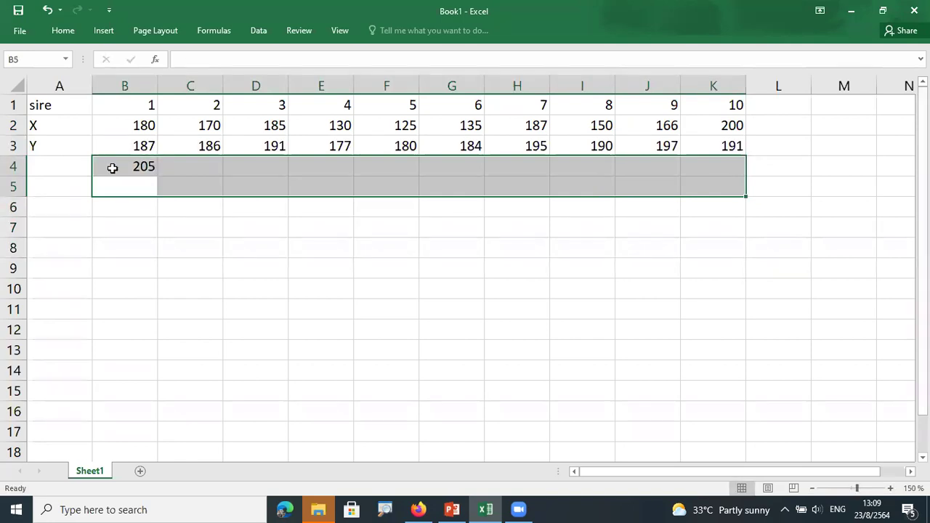
text(196)
key(Return)
text(120)
key(Return)
text(176)
key(Return)
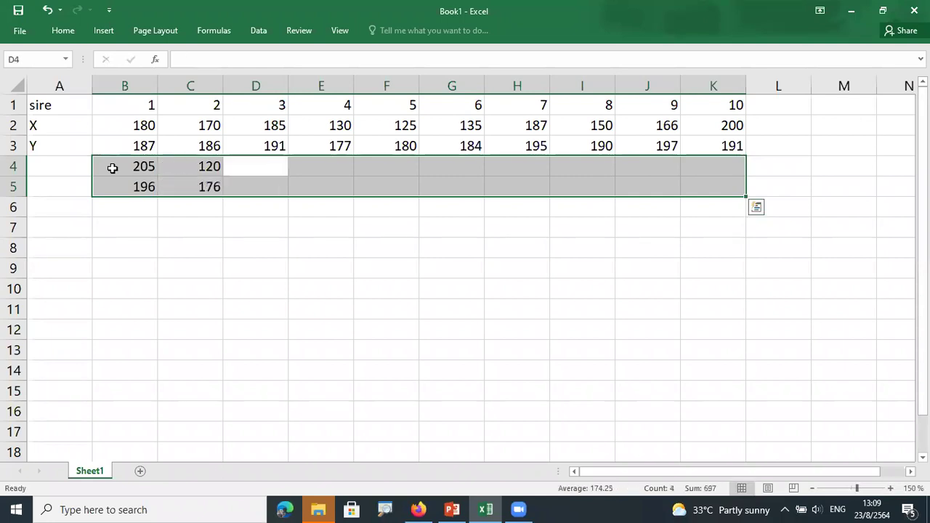
Enter 150 and 184 in D4:D5, and 180 and 187 in E4:E5
text(150)
key(Return)
text(184)
key(Return)
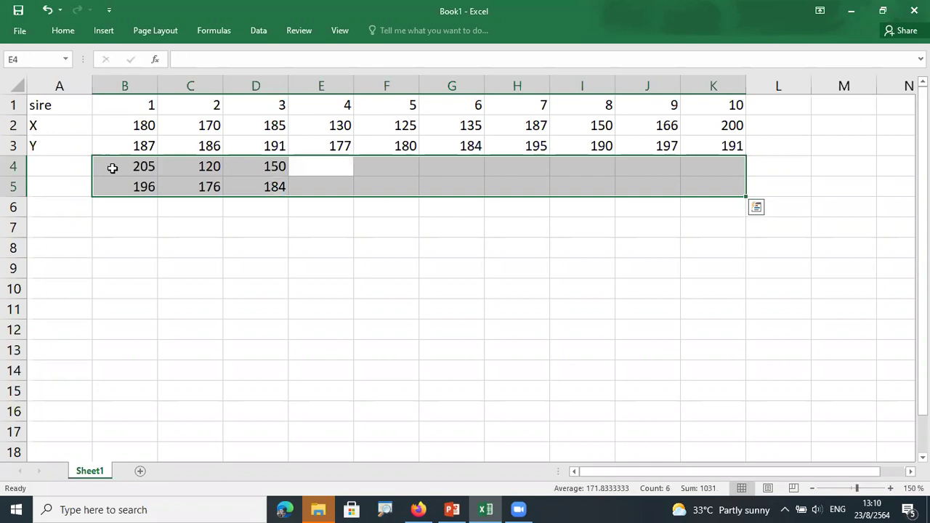
text(180)
key(Return)
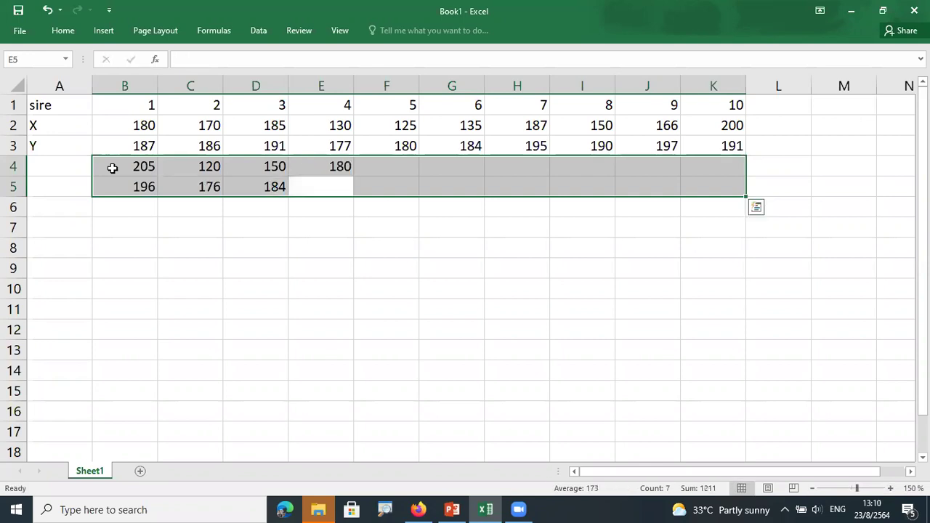
text(187)
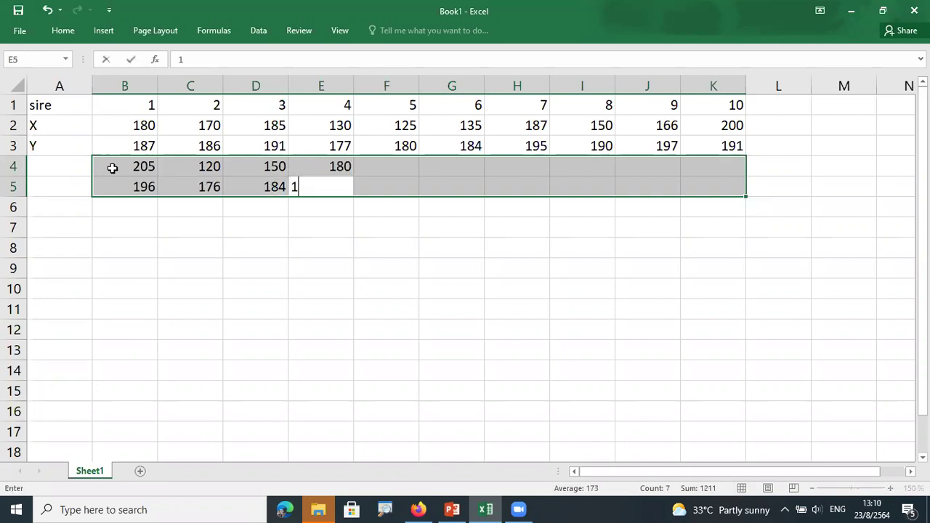
key(Return)
Enter 190 in both F4 and F5, and 204 and 196 in G4:G5
text(190)
key(Return)
text(190)
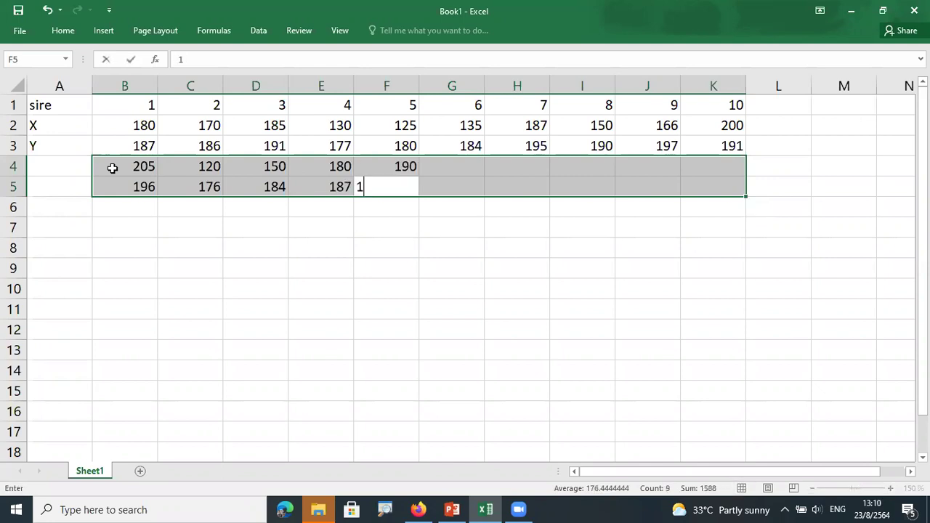
key(Return)
text(204)
key(Return)
text(196)
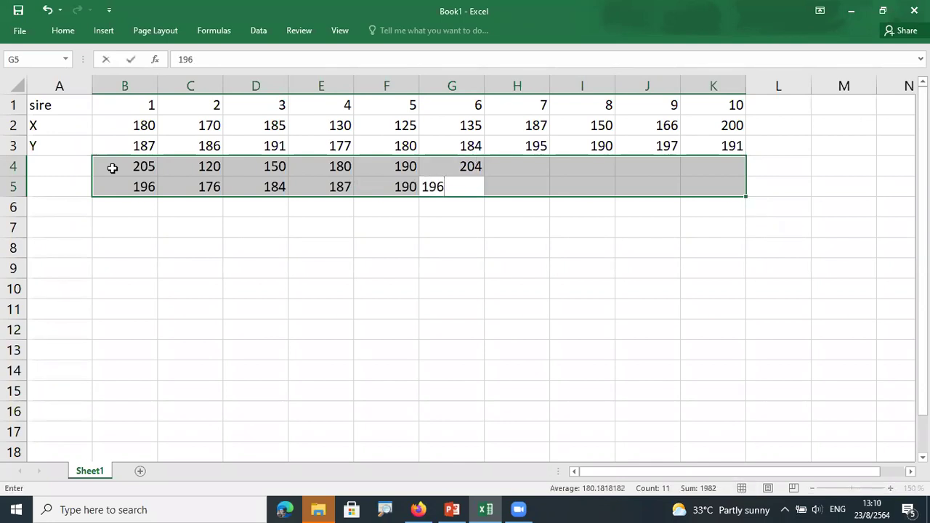
key(Return)
Enter 220 and 195 in H4:H5, and 210 and 197 in I4:I5
text(220)
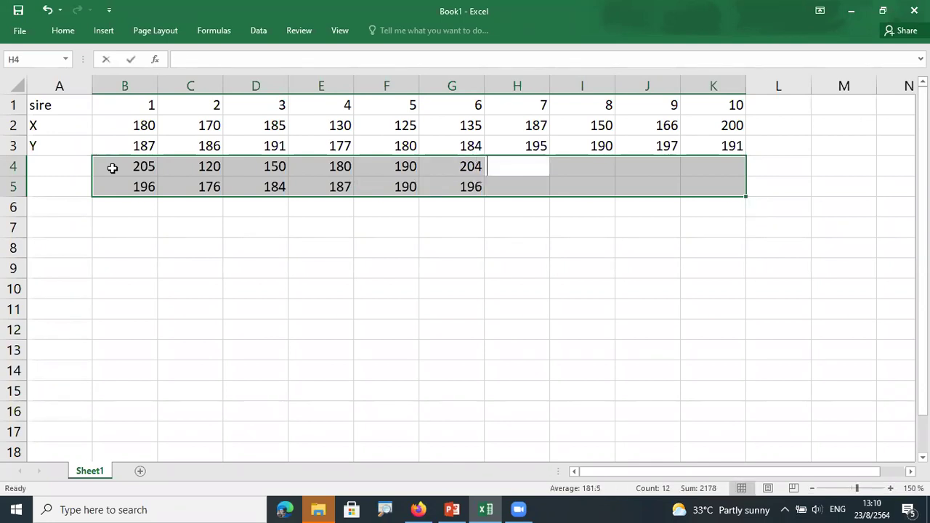
key(Return)
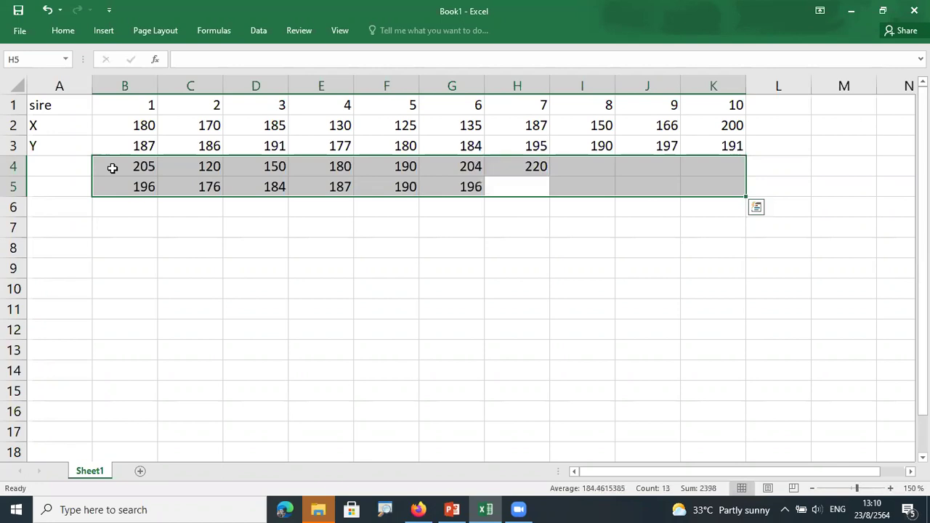
text(195)
key(Return)
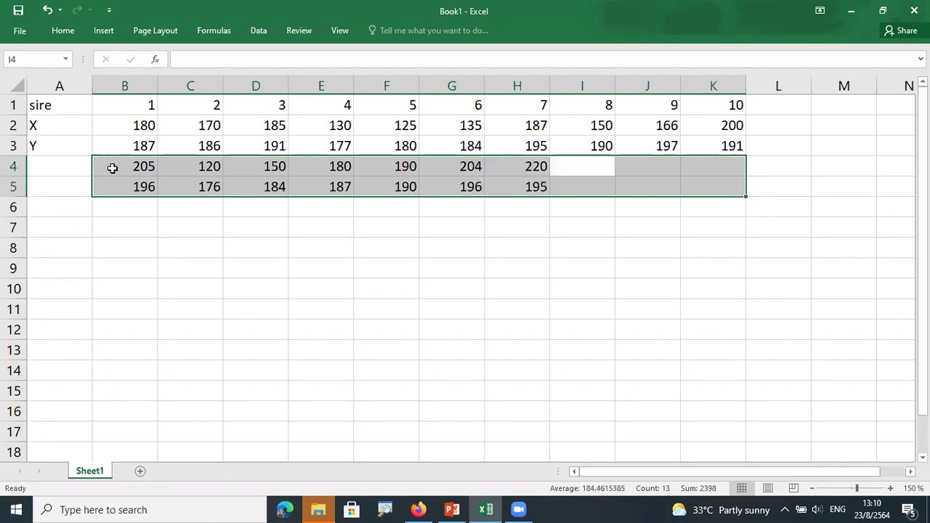
text(210)
key(Return)
text(197)
key(Return)
Enter 187 and 189 in J4:J5, and 190 and 189 in K4:K5
text(187)
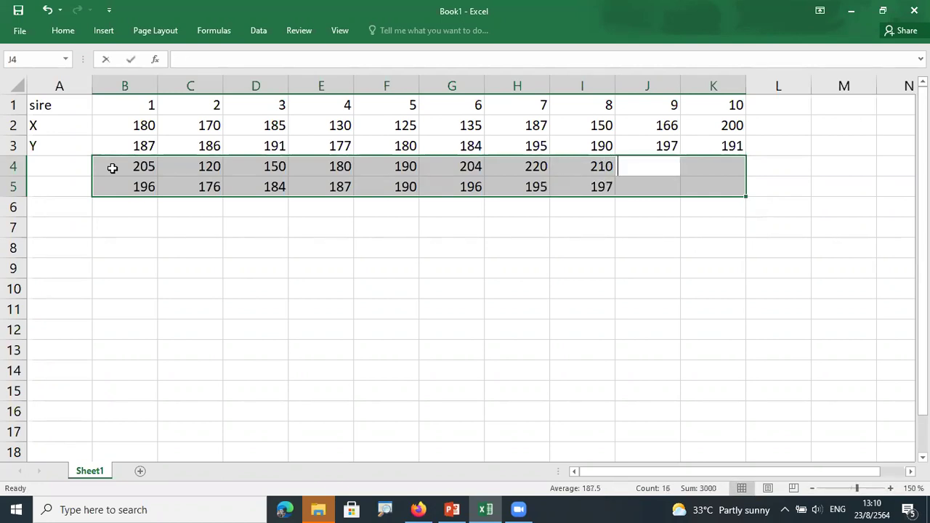
key(Return)
text(189)
key(Return)
text(190)
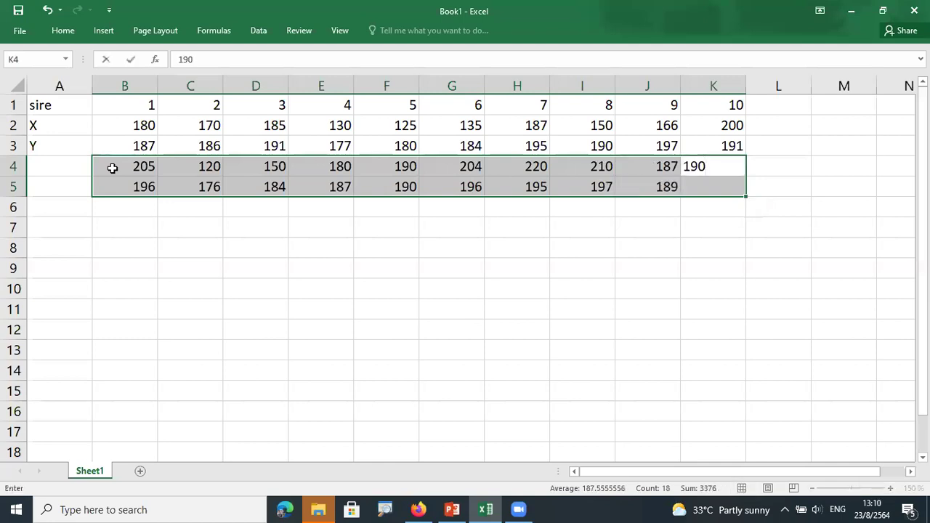
key(Return)
text(189)
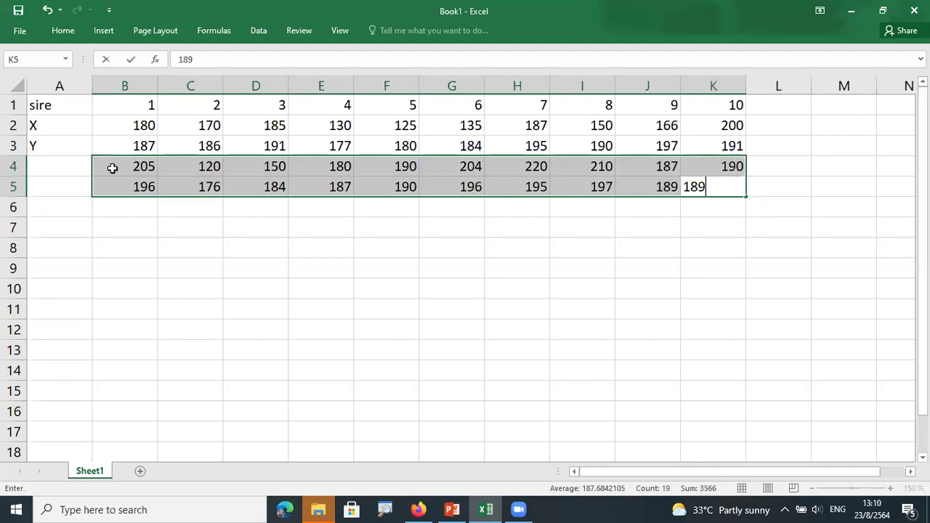
key(Return)
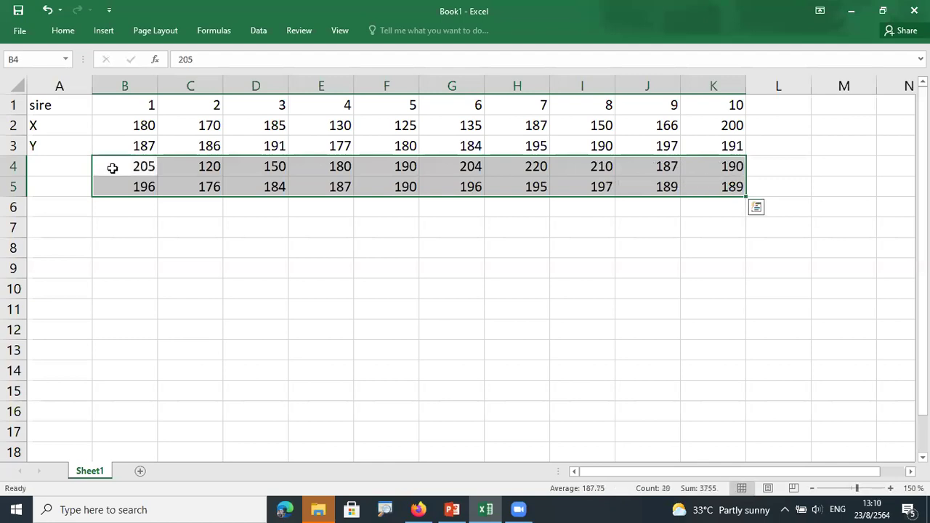
click(272, 288)
drag(144, 208, 702, 225)
drag(147, 126, 675, 162)
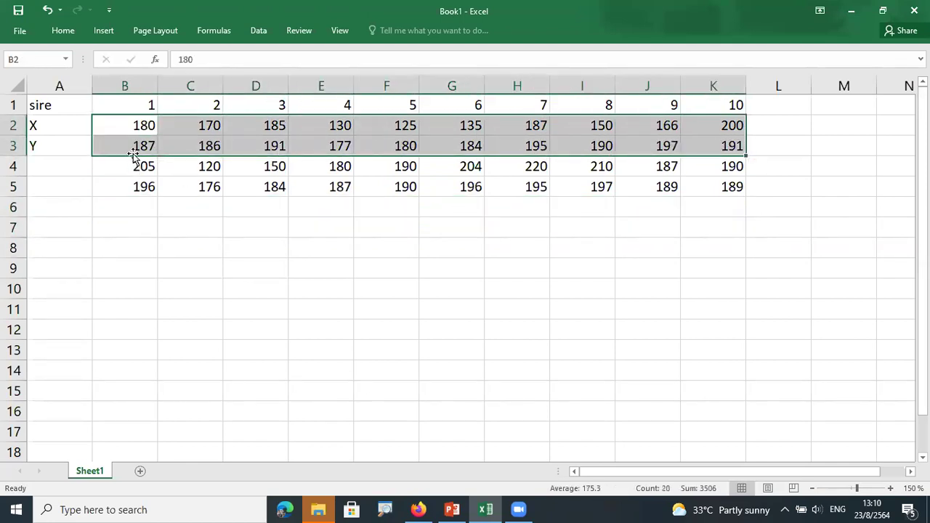
drag(131, 167, 712, 182)
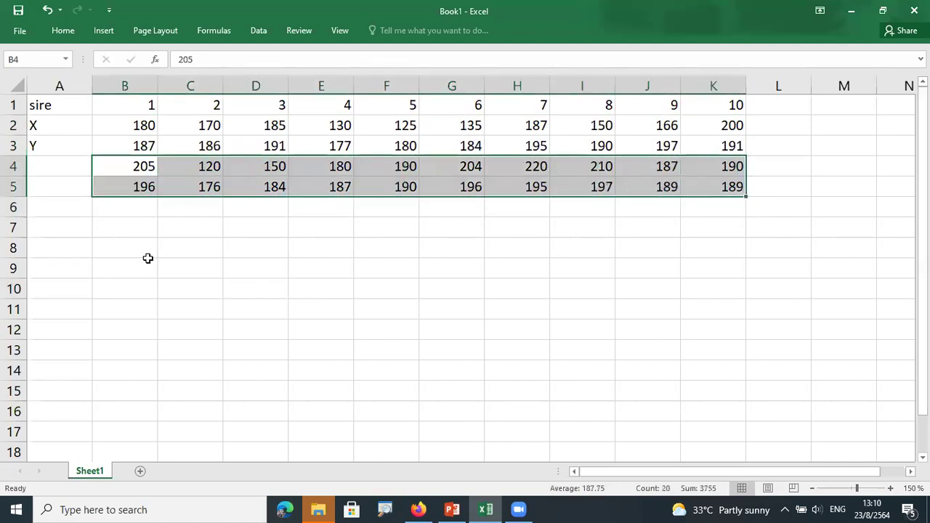
Enter 158 and 186 in B6:B7, and 190 and 191 in C6:C7
drag(117, 208, 702, 222)
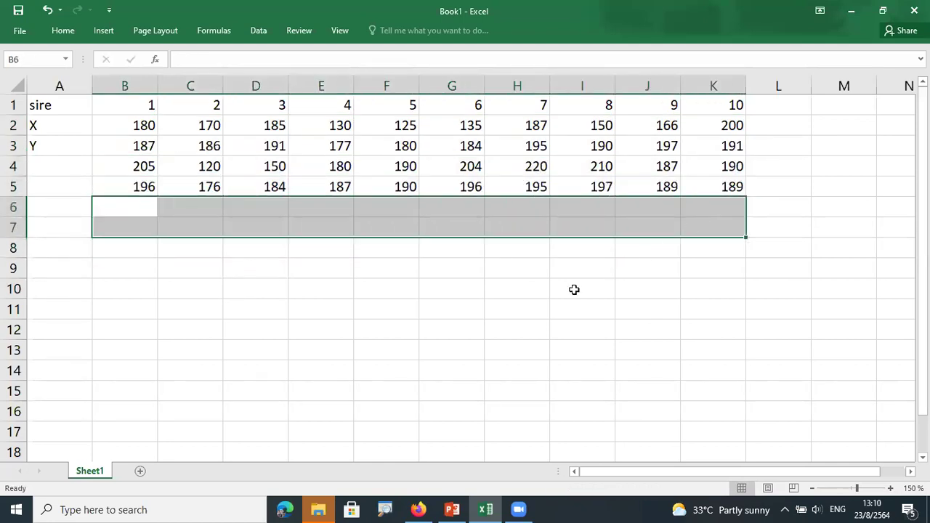
text(158)
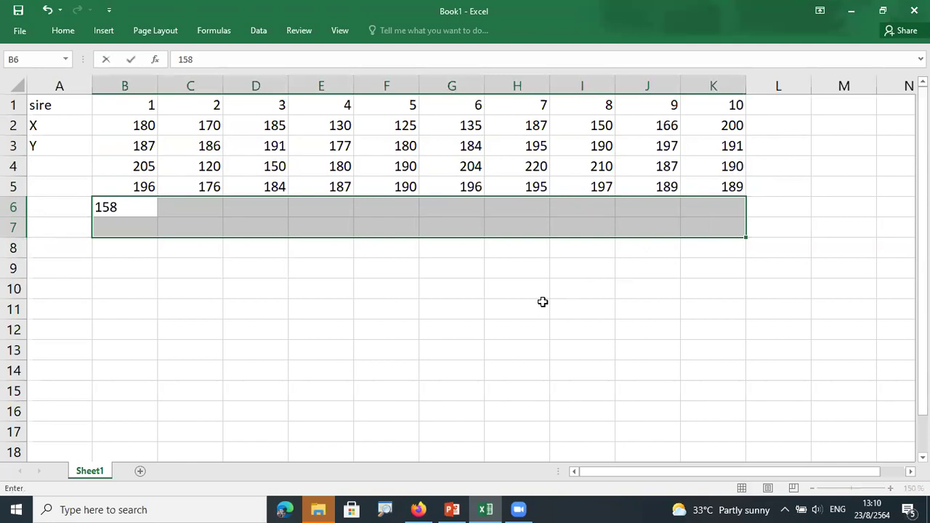
key(Return)
text(186)
key(Return)
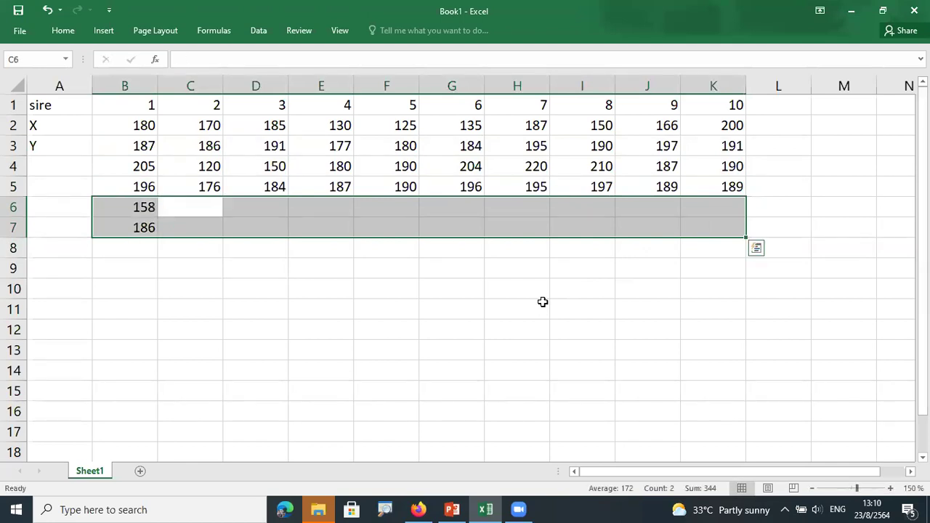
text(190)
key(Return)
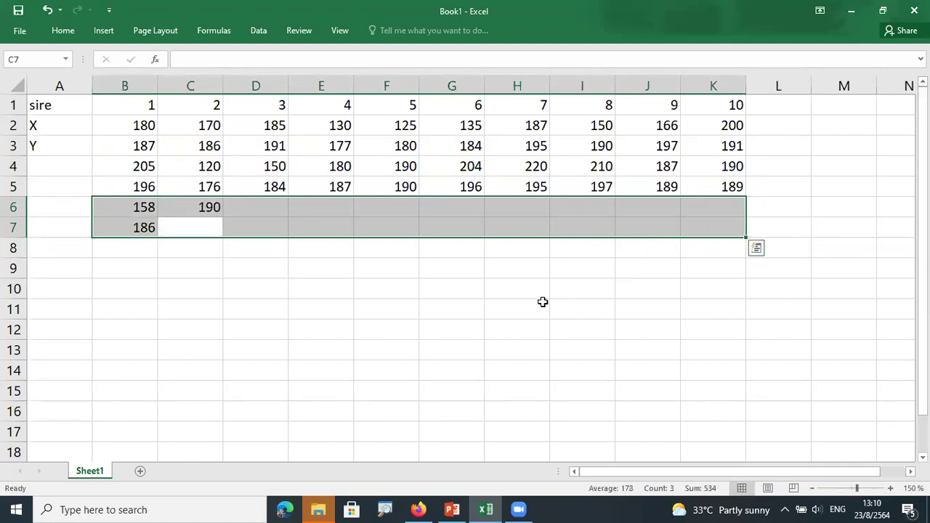
text(191)
key(Return)
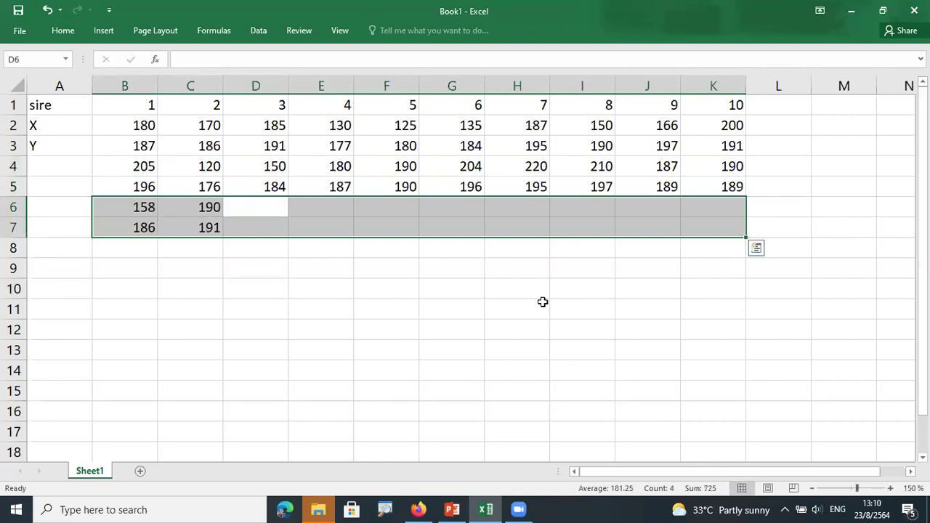
Enter 250 and 208 in D6:D7, and 220 and 195 in E6:E7
text(250)
key(Return)
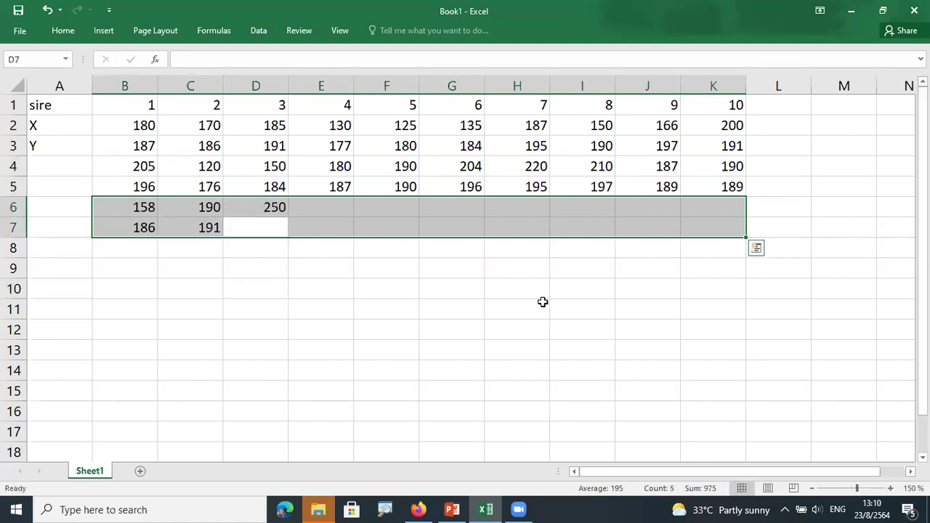
text(208)
key(Return)
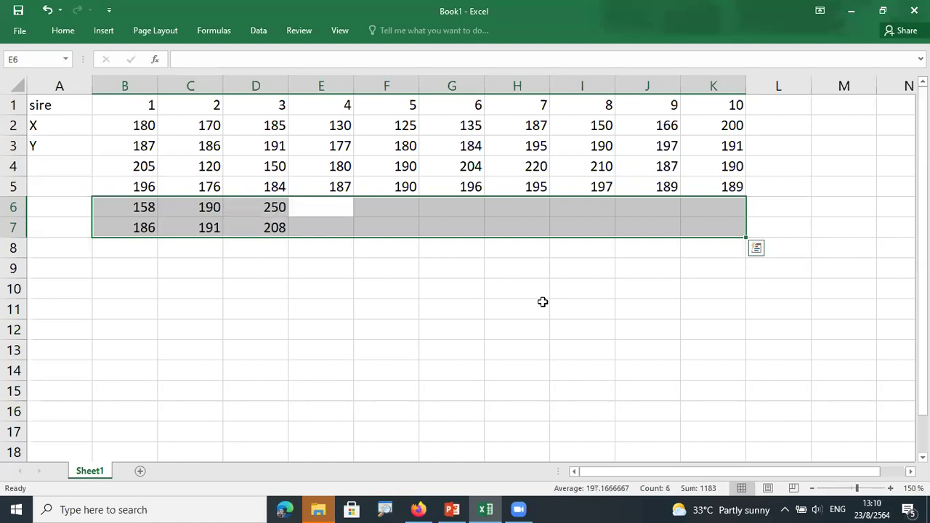
text(220)
key(Return)
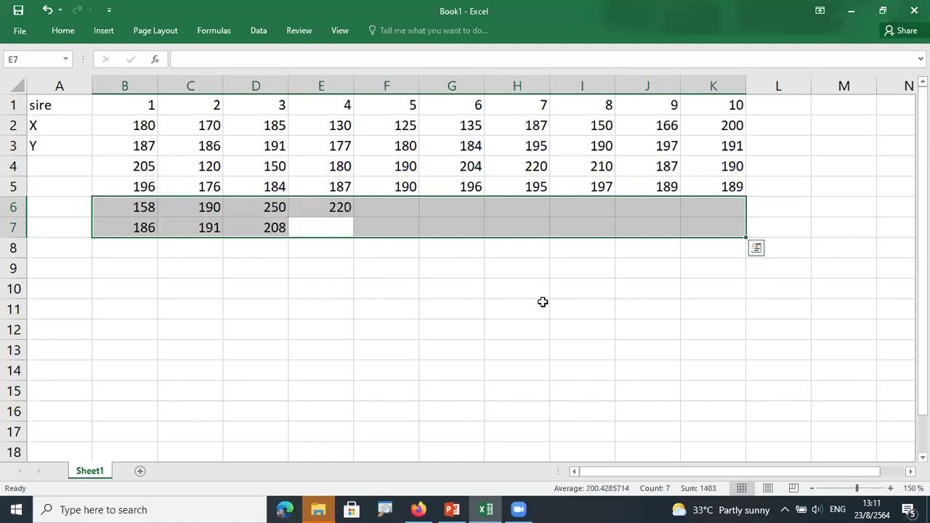
text(195)
key(Return)
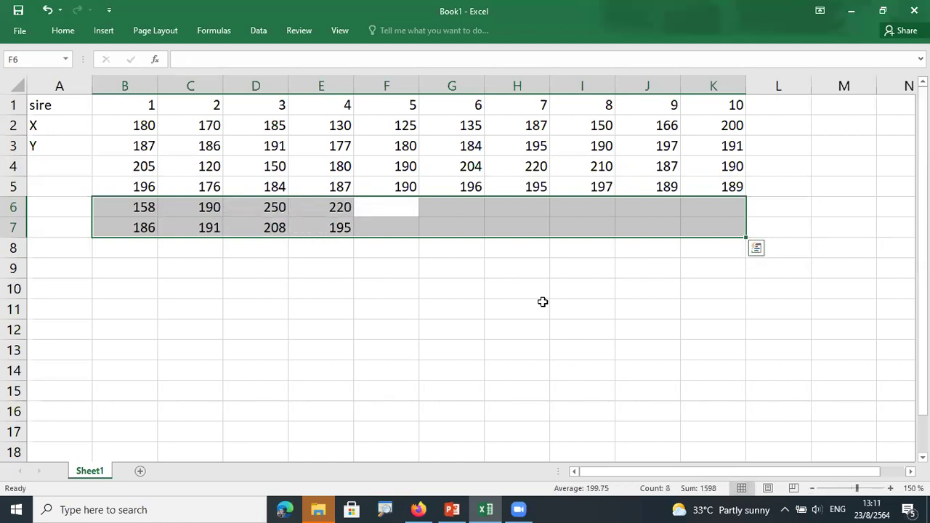
Enter 180 and 187 in F6:F7, and 190 and 193 in G6:G7
text(180)
key(Return)
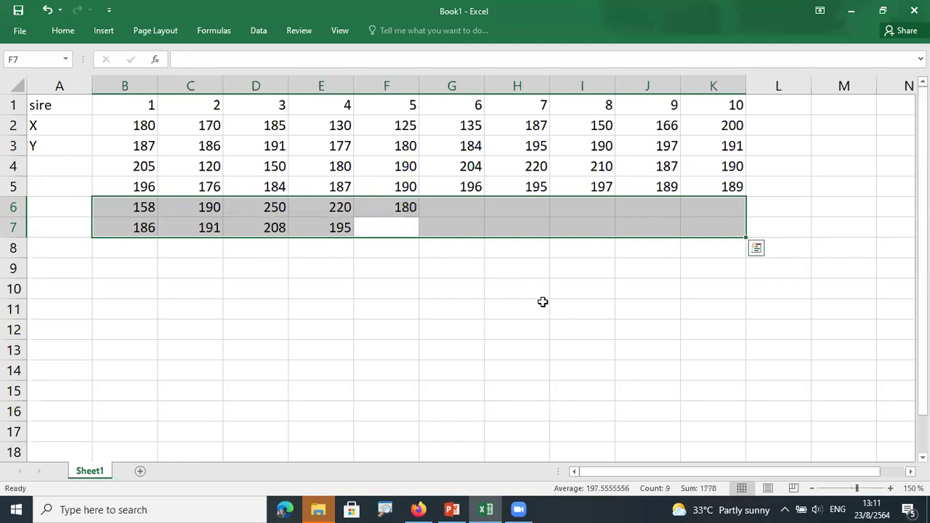
text(187)
key(Return)
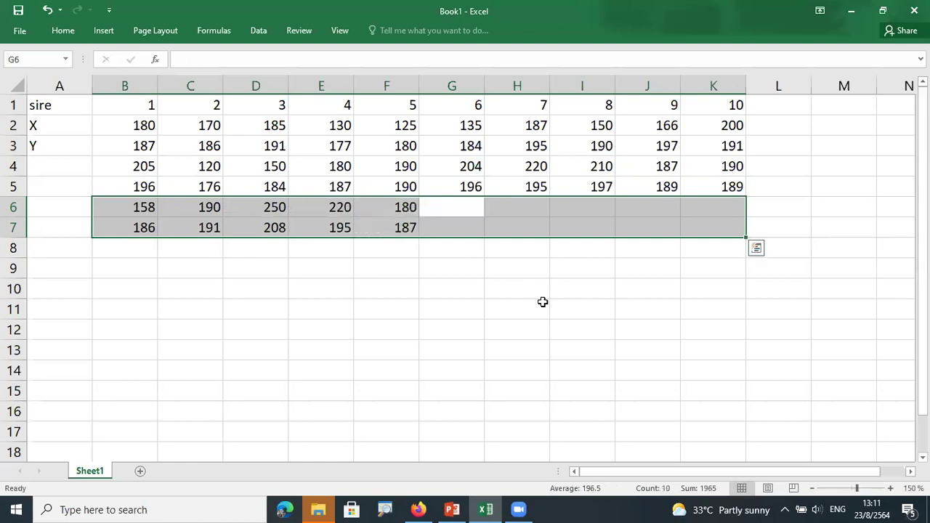
text(190)
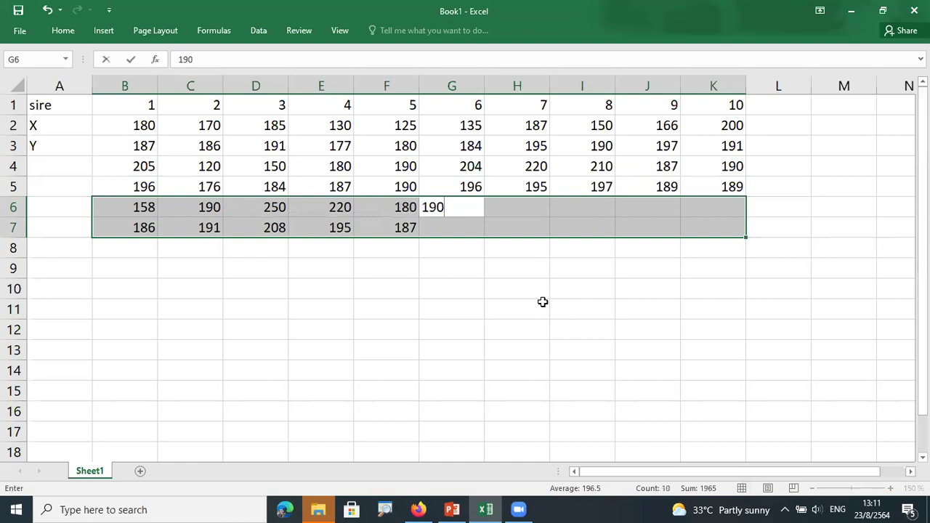
key(Return)
text(193)
key(Return)
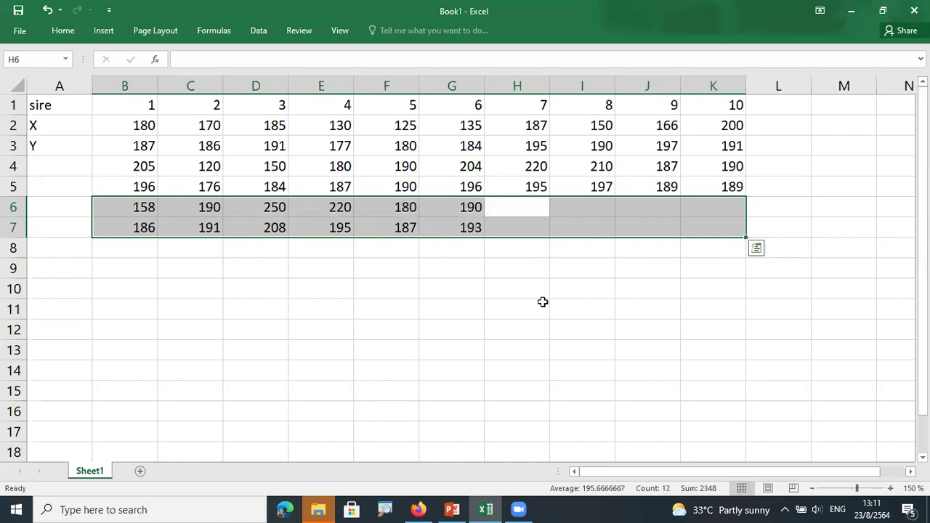
Enter 195 and 191 in H6:H7, and 178 and 193 in I6:I7
text(195)
key(Return)
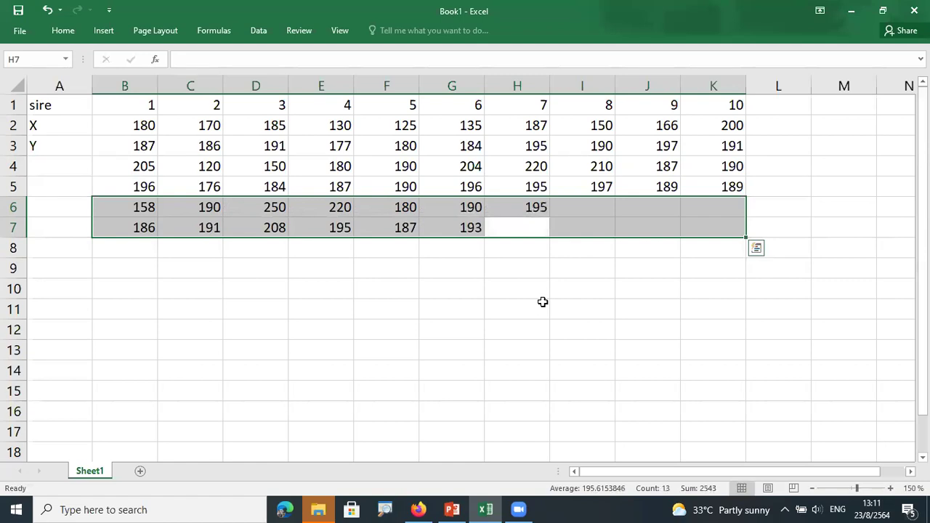
text(191)
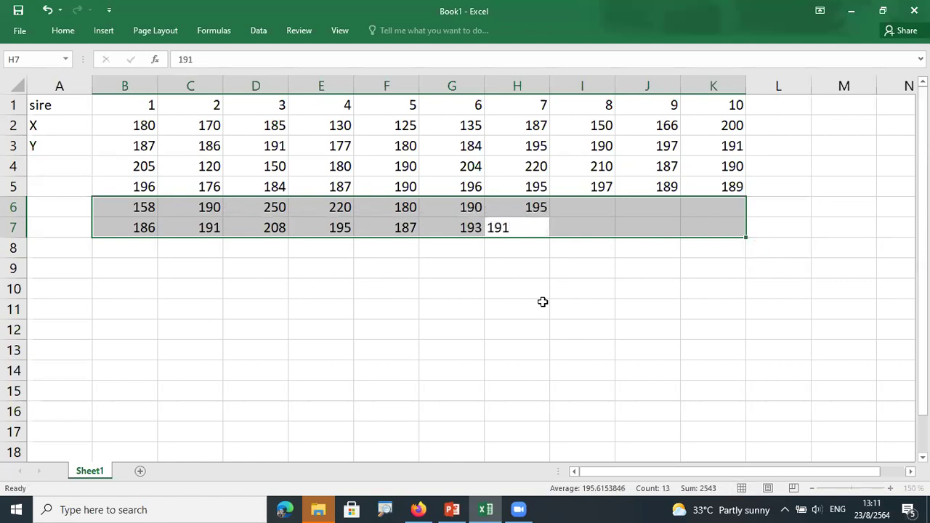
key(Return)
text(178)
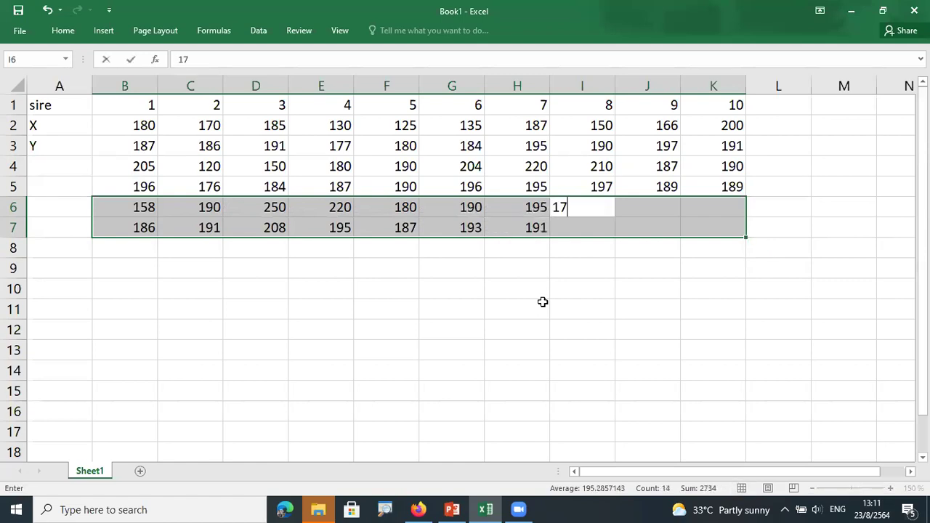
key(Return)
text(193)
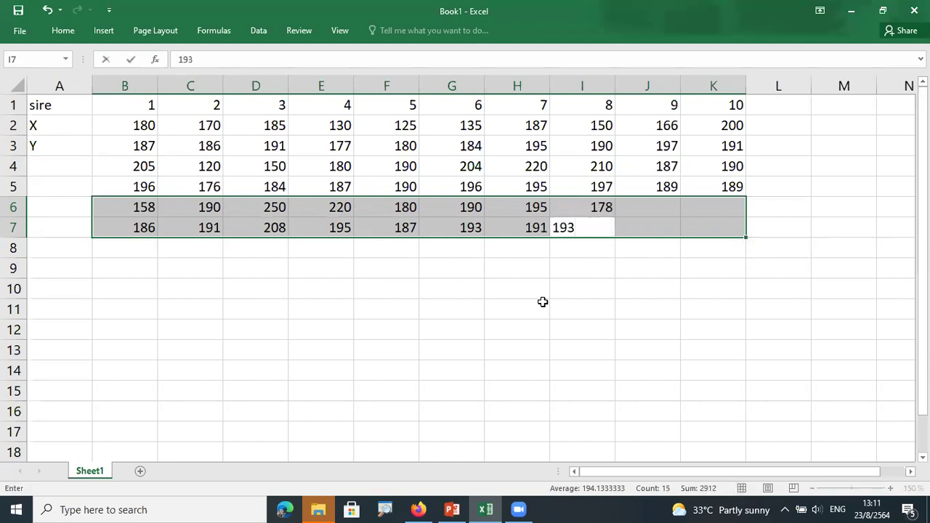
key(Return)
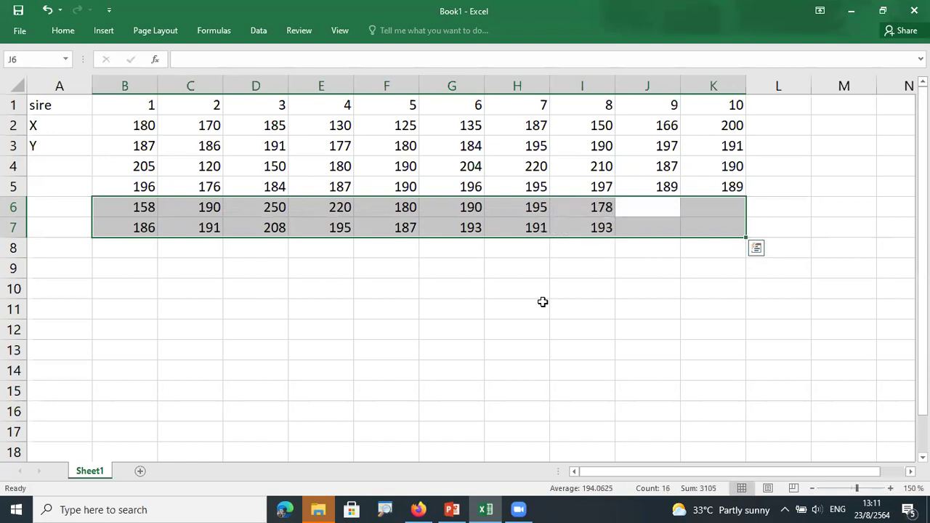
Enter 188 in both J6 and J7, and 201 and 193 in K6:K7
text(188)
key(Return)
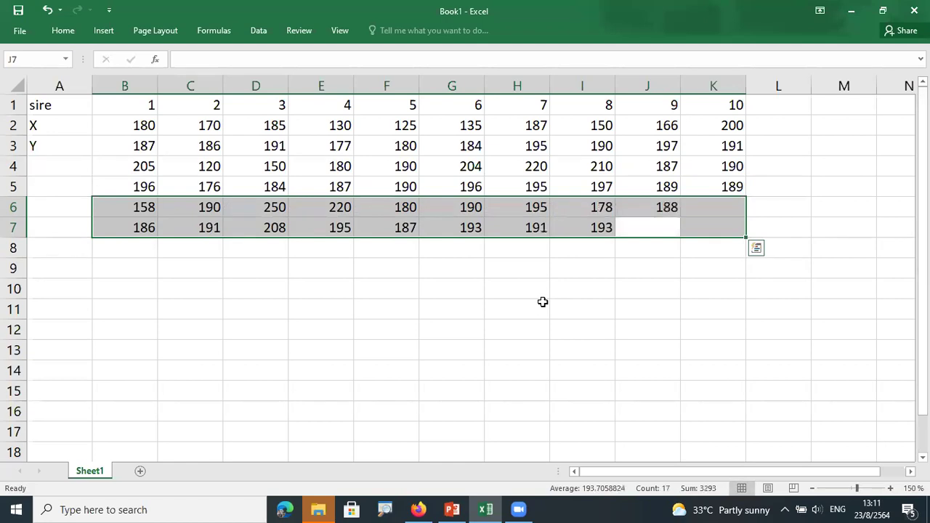
text(188)
key(Return)
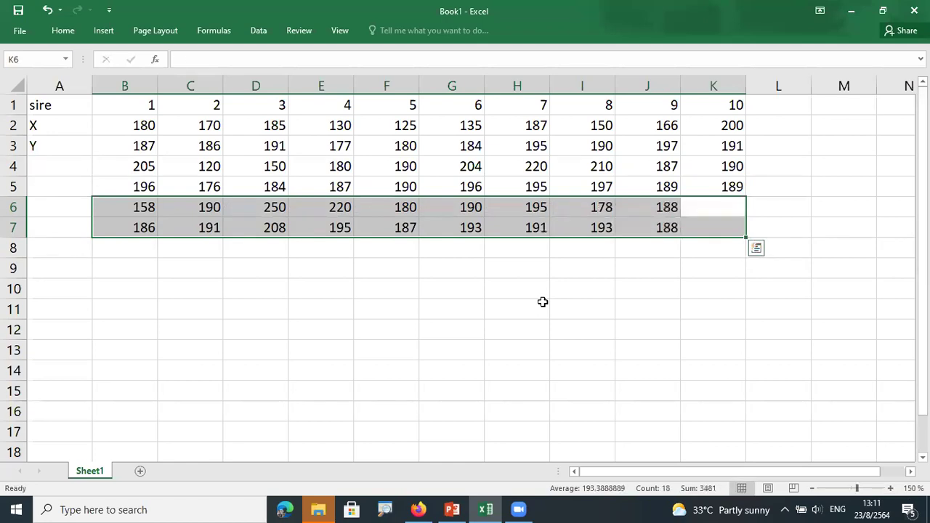
text(201)
key(Return)
text(193)
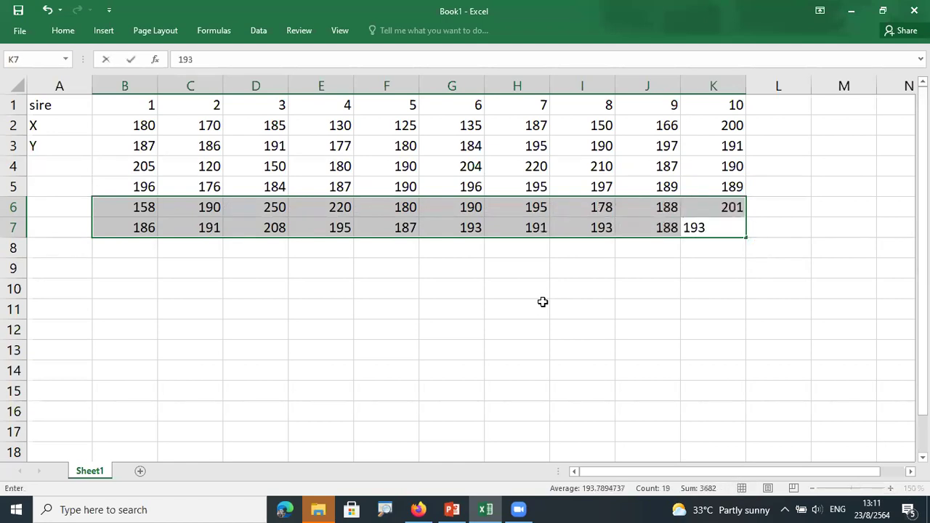
key(Return)
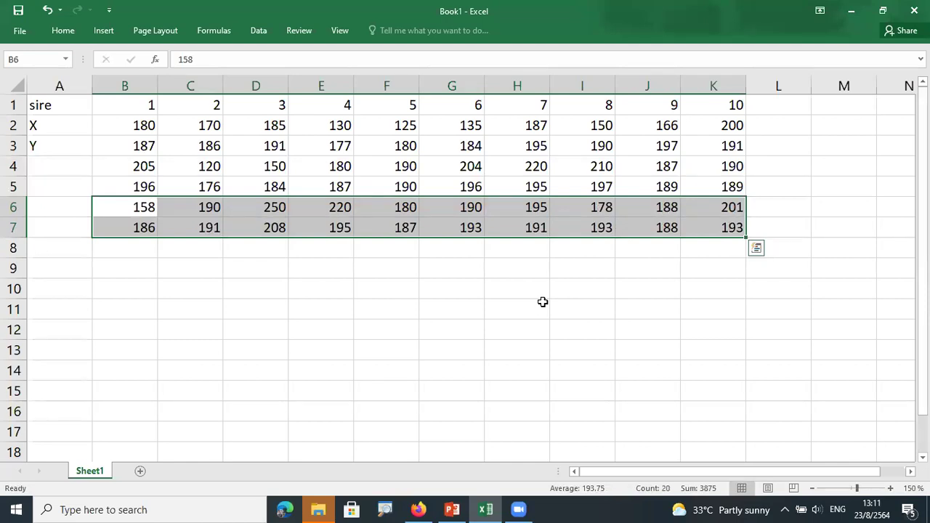
Copy the X and Y labels from A2:A3 into A4:A5 and A6:A7
drag(65, 128, 59, 148)
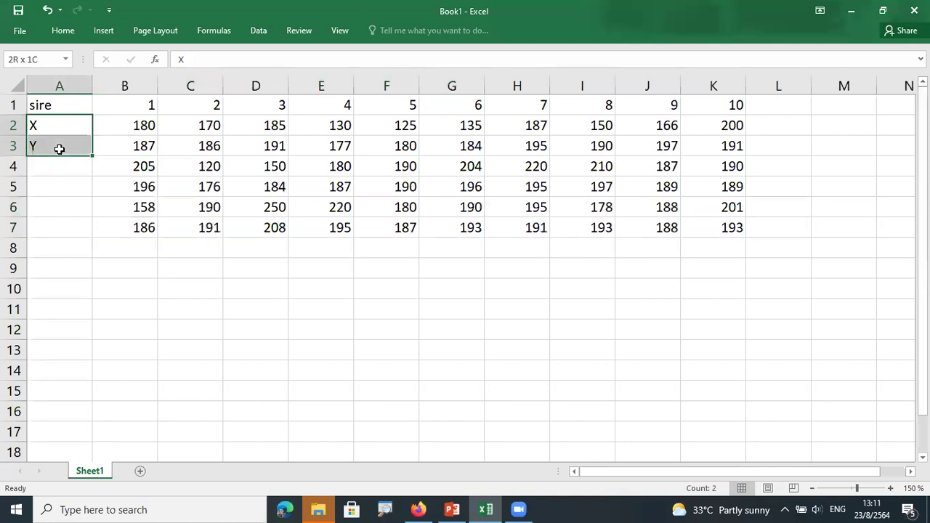
key(ctrl+c)
click(61, 168)
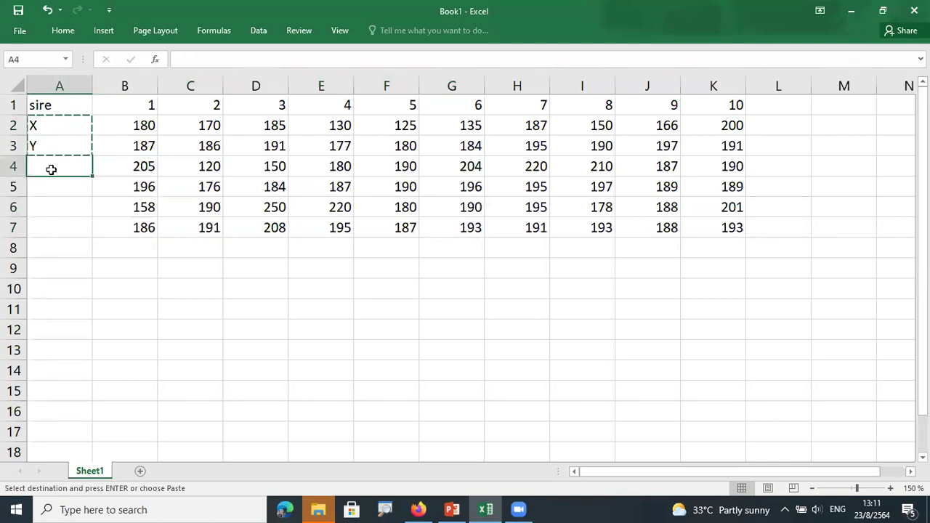
shift+click(65, 193)
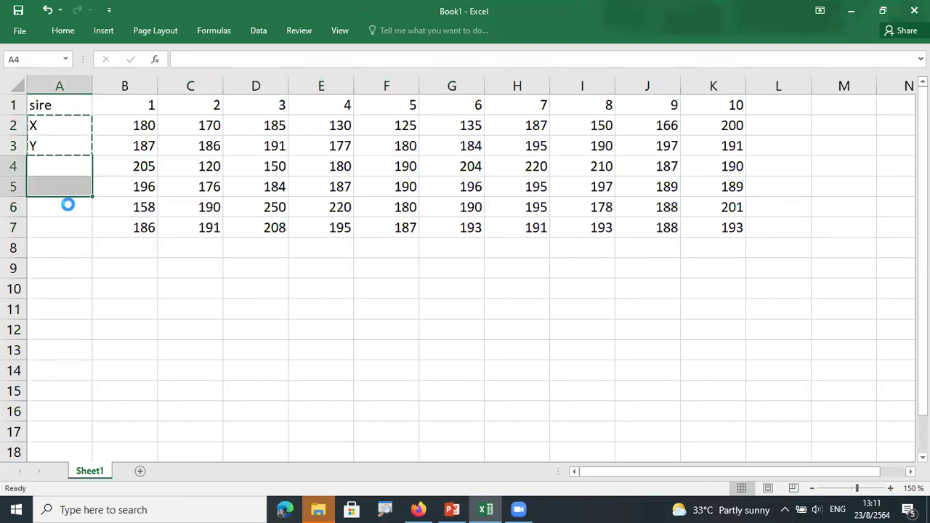
key(ctrl+v)
drag(68, 212, 65, 229)
key(ctrl+v)
click(188, 280)
Insert a blank column before column A, ahead of the sire labels
click(59, 86)
click(45, 38)
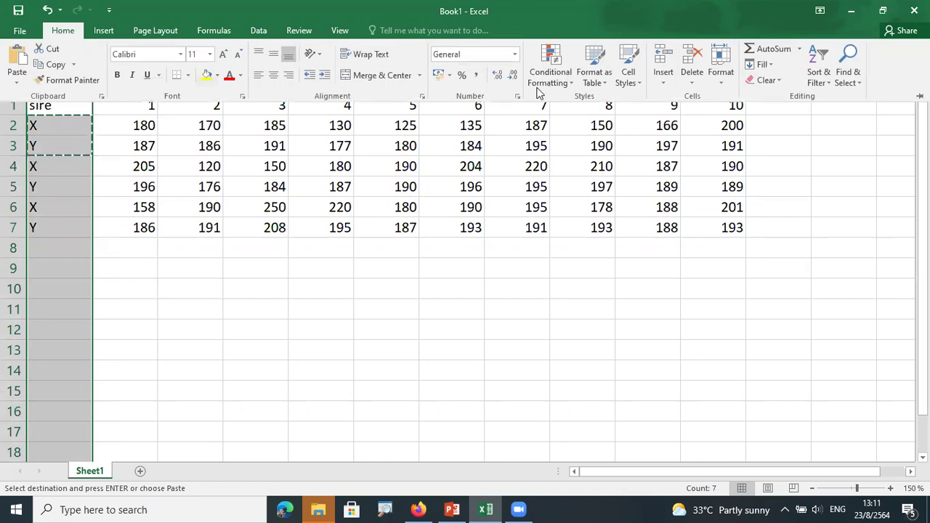
key(Escape)
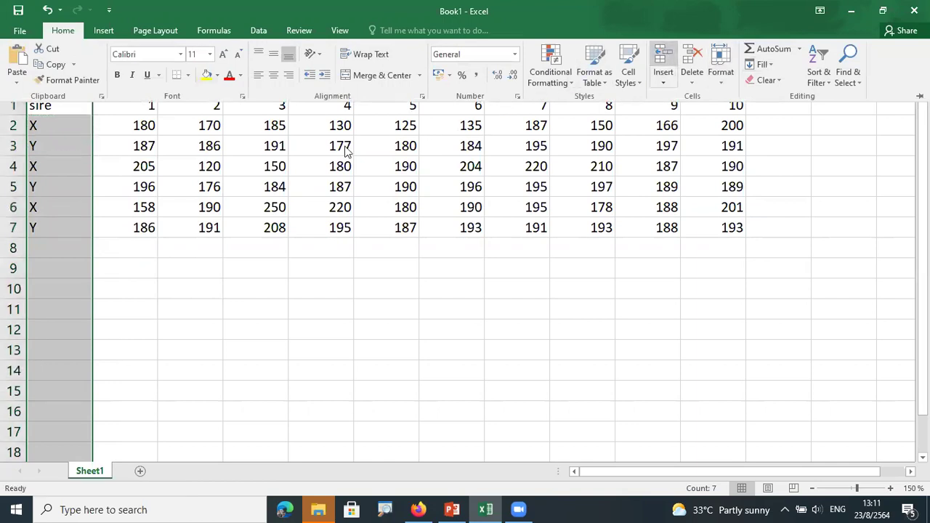
Number the X/Y row pairs in the blank first column with 1 in A2, 2 in A4 and 3 in A6
click(74, 123)
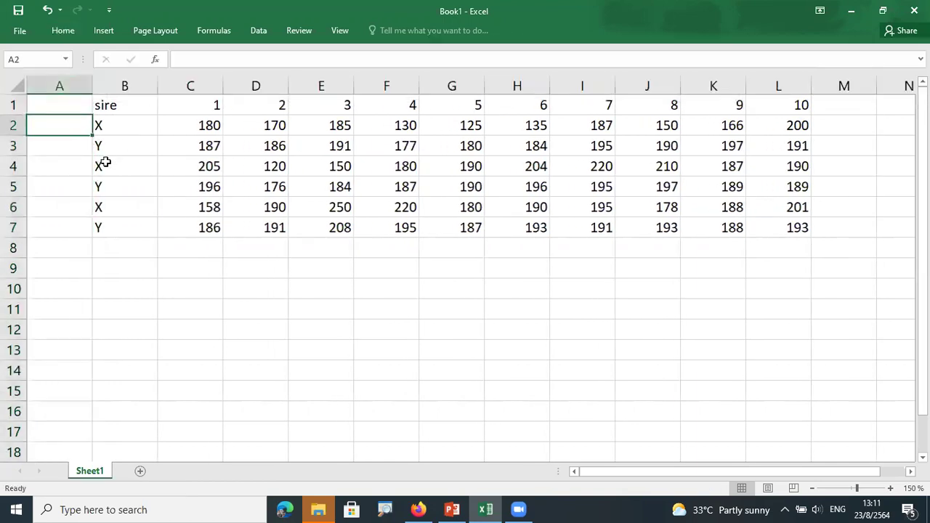
text(1)
key(Return)
key(Return)
text(2)
key(Return)
key(Return)
text(3)
key(Return)
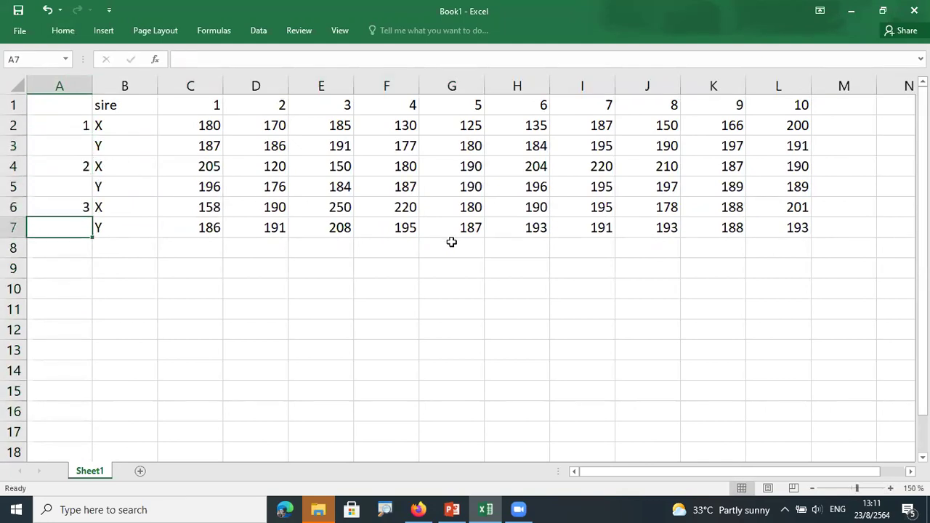
click(139, 272)
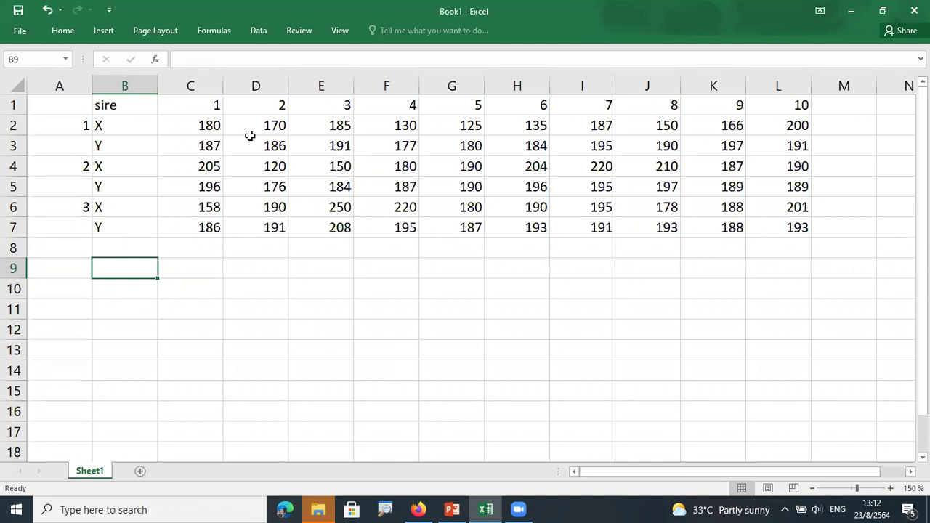
Narrow columns A and B, and auto-fit columns C and D to their contents
drag(158, 85, 110, 86)
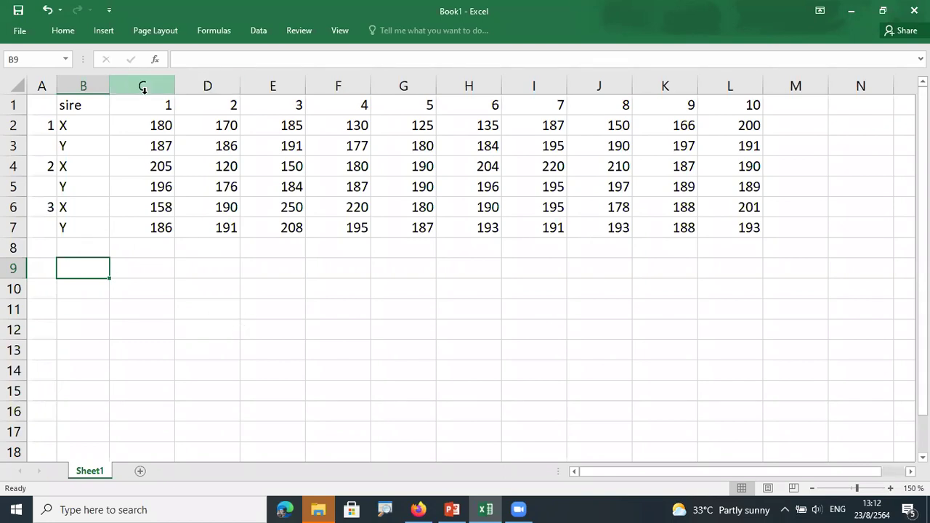
double_click(172, 88)
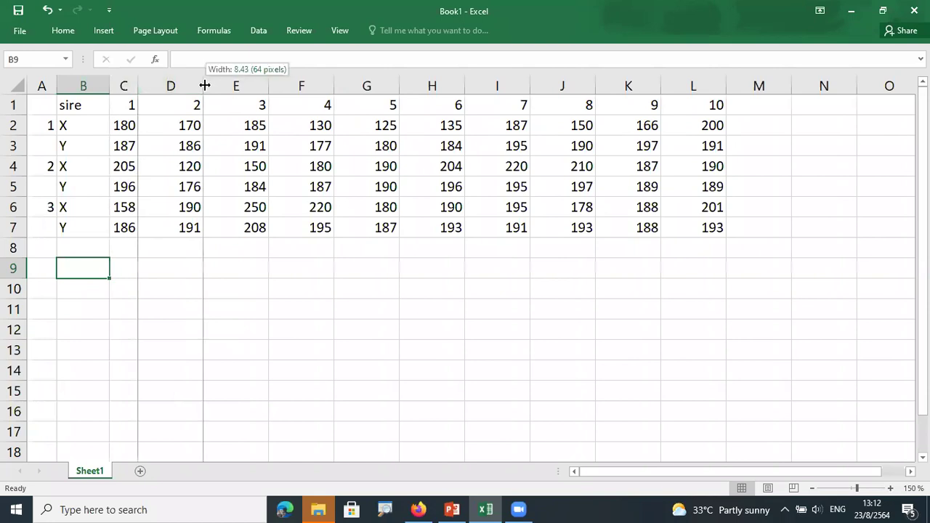
double_click(205, 87)
Set the width of columns C through L to 8
drag(128, 86, 678, 126)
right_click(487, 168)
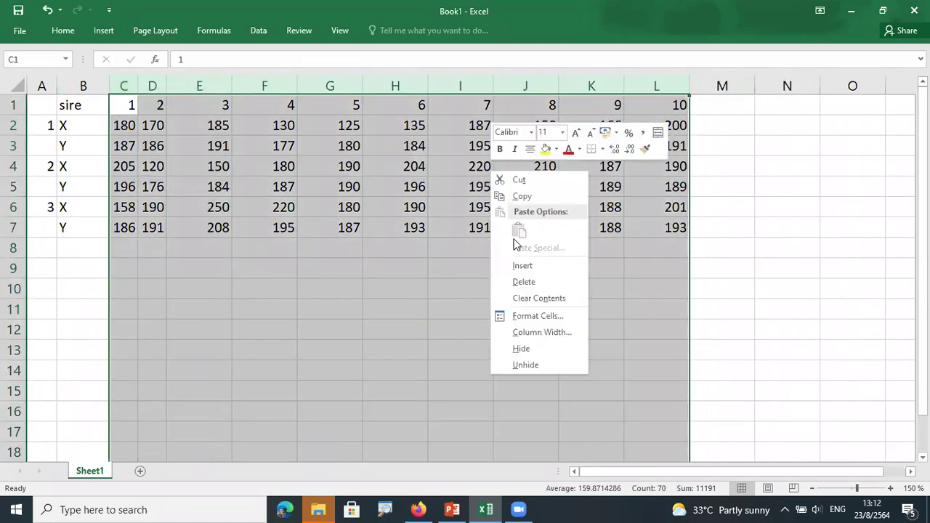
click(542, 332)
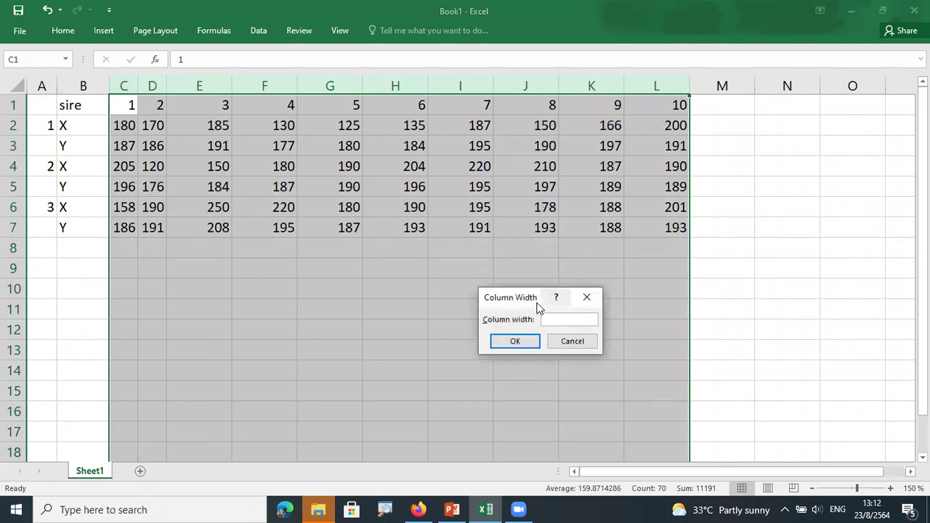
text(8)
key(Return)
click(538, 304)
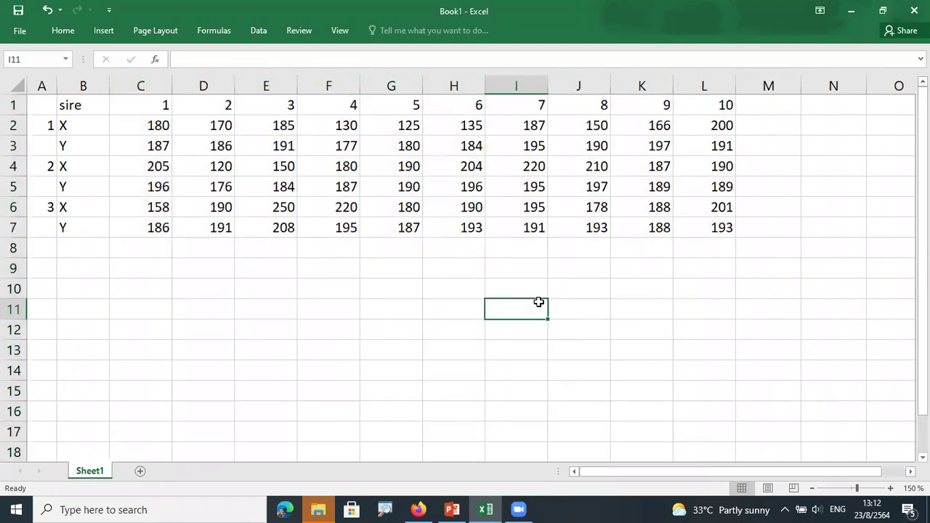
Set the width of columns C through L to 5 and auto-fit column B to its contents
click(151, 83)
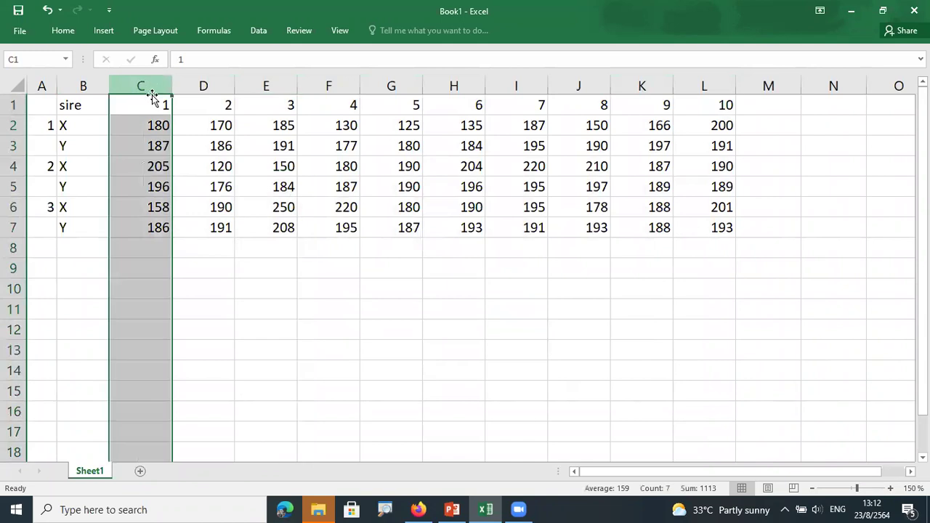
drag(168, 100, 720, 149)
right_click(644, 163)
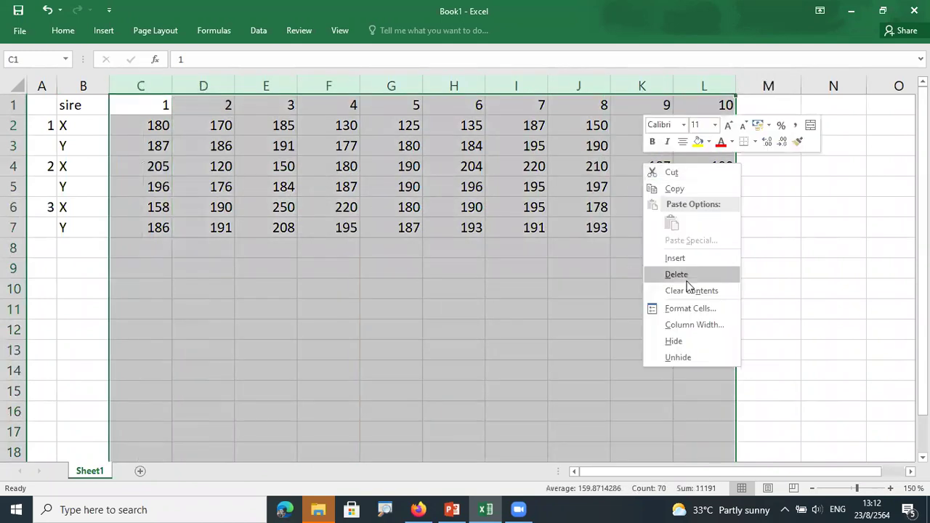
click(696, 325)
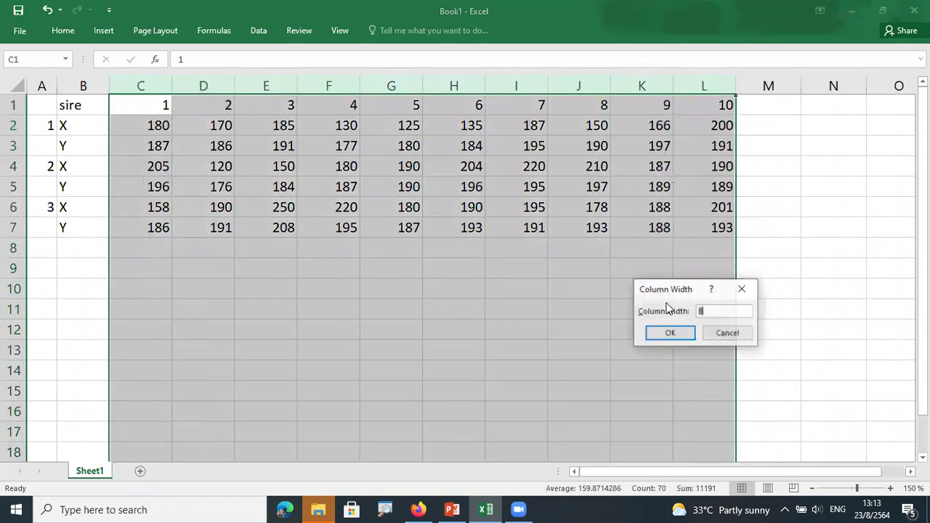
text(5)
key(Return)
click(667, 305)
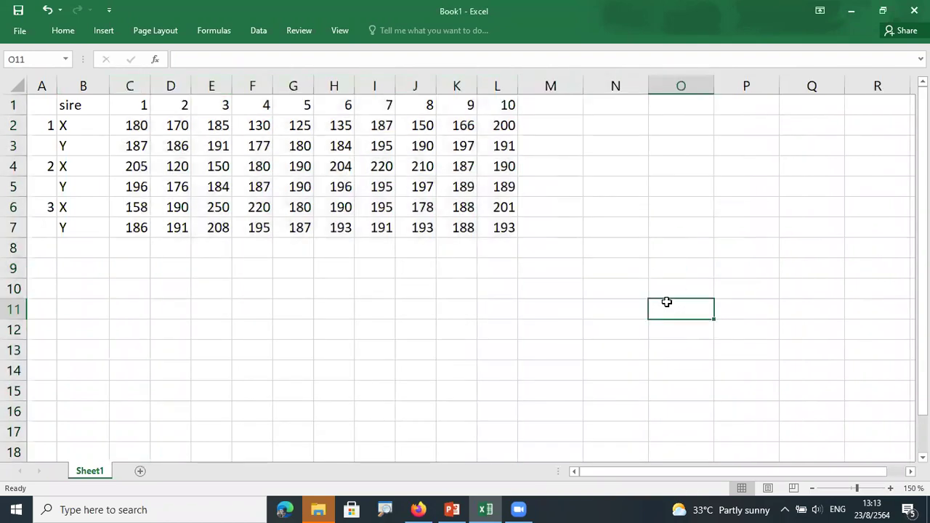
double_click(109, 85)
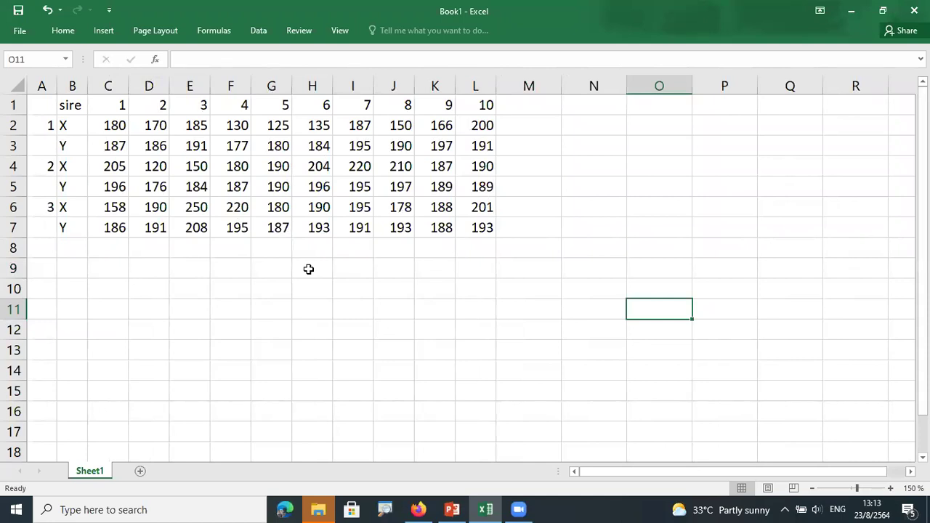
drag(114, 126, 473, 143)
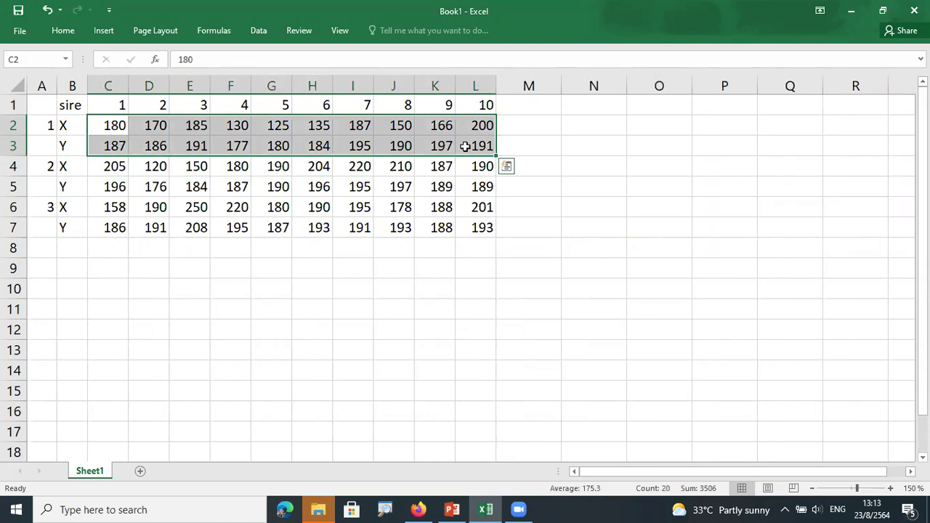
key(ctrl+q)
click(587, 127)
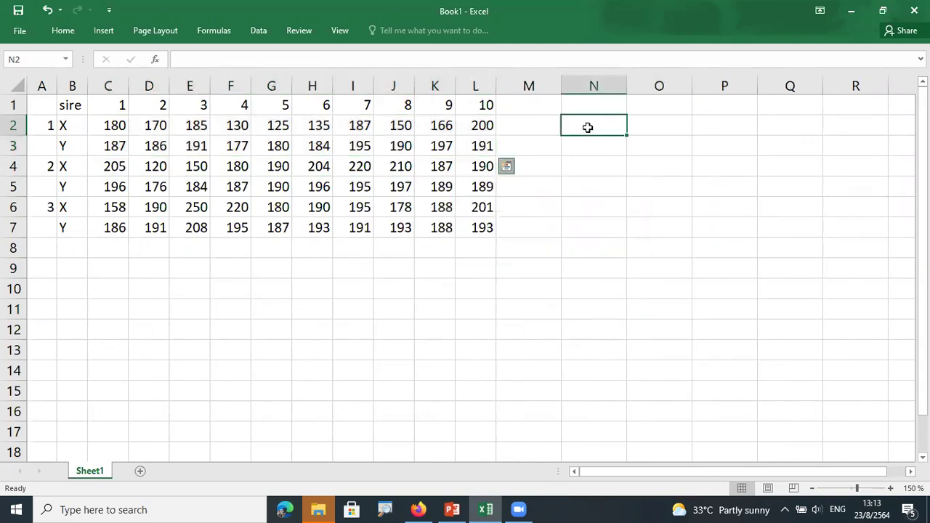
Copy the first X/Y row pair, C2:L3, and paste it transposed into two columns starting at N2
click(122, 127)
drag(123, 127, 480, 145)
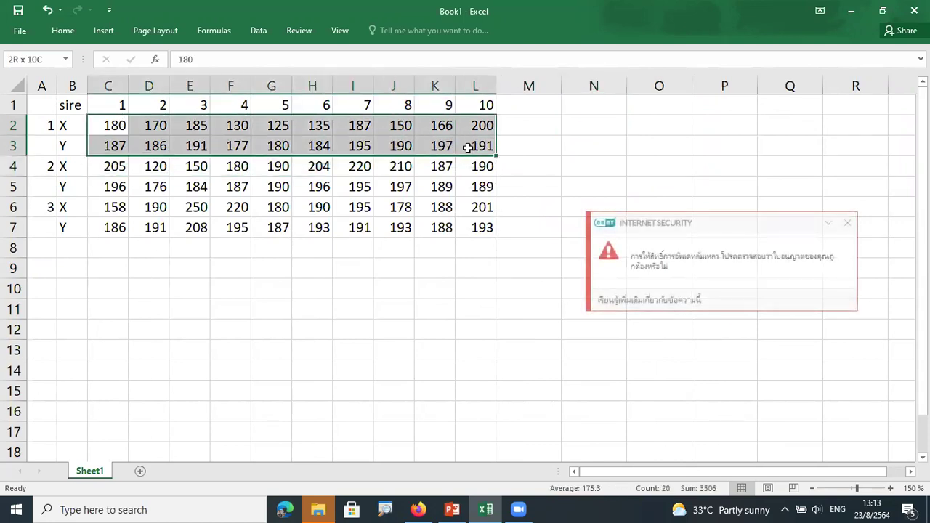
click(849, 224)
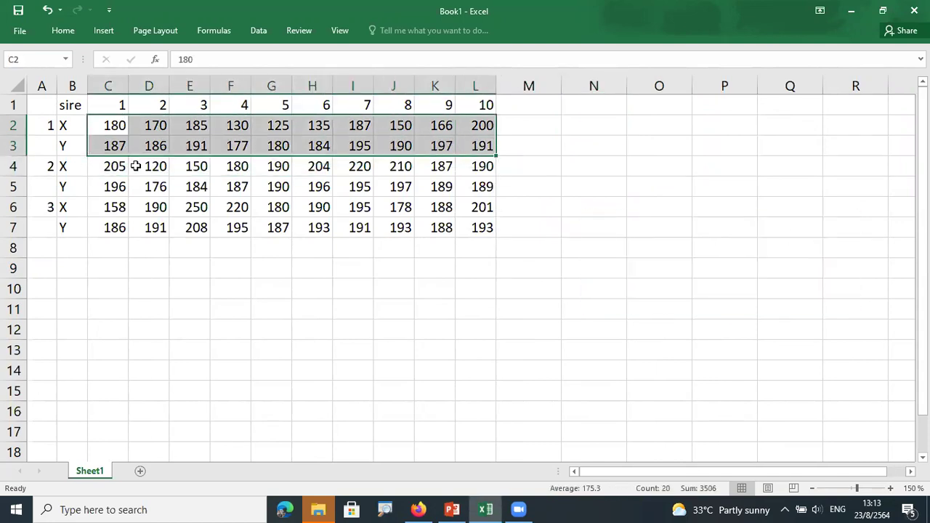
key(ctrl+c)
right_click(600, 124)
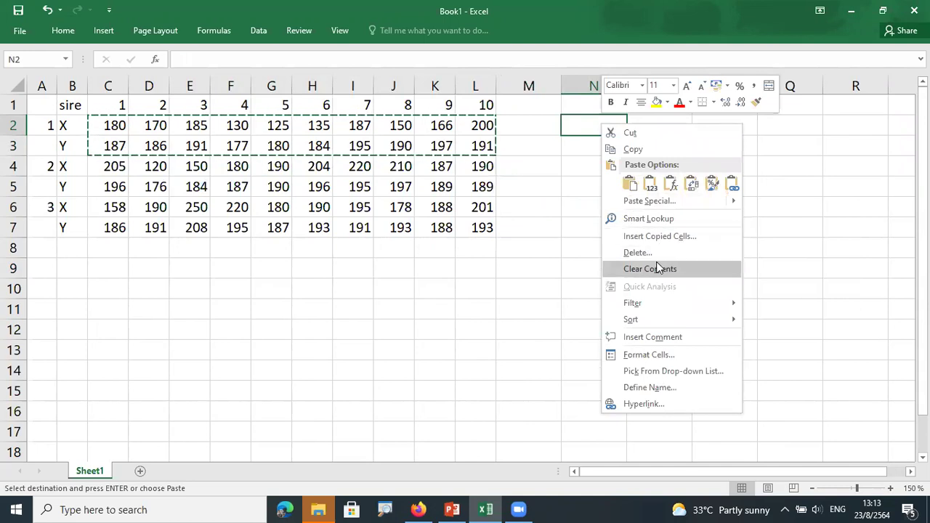
click(674, 201)
click(707, 268)
click(723, 289)
click(311, 249)
Copy the second X/Y row pair, C4:L5
drag(109, 166, 461, 186)
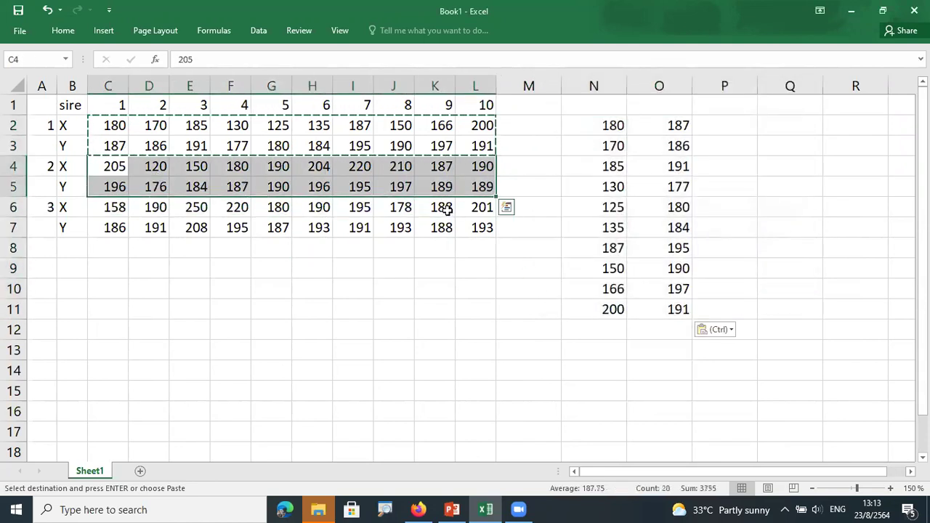
key(ctrl+c)
Try a plain paste of the copied row pair at N12, and undo it
click(609, 333)
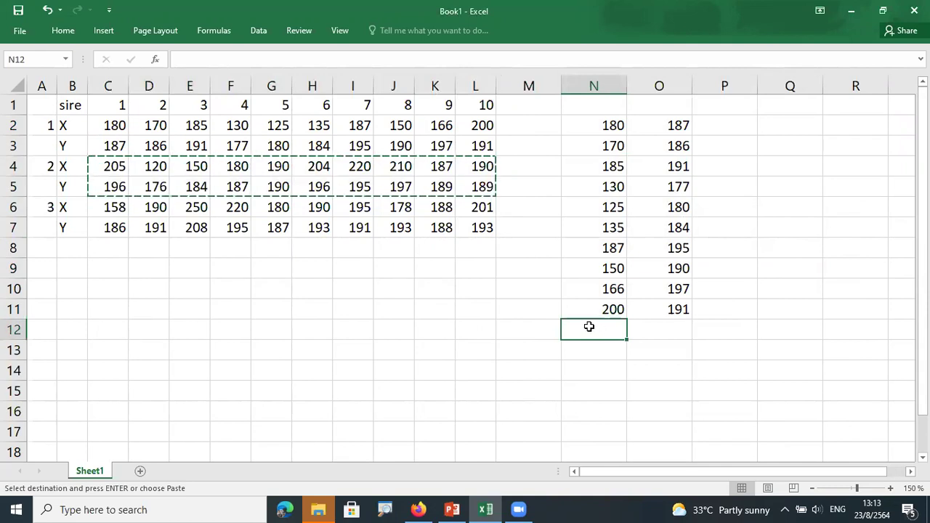
key(ctrl+v)
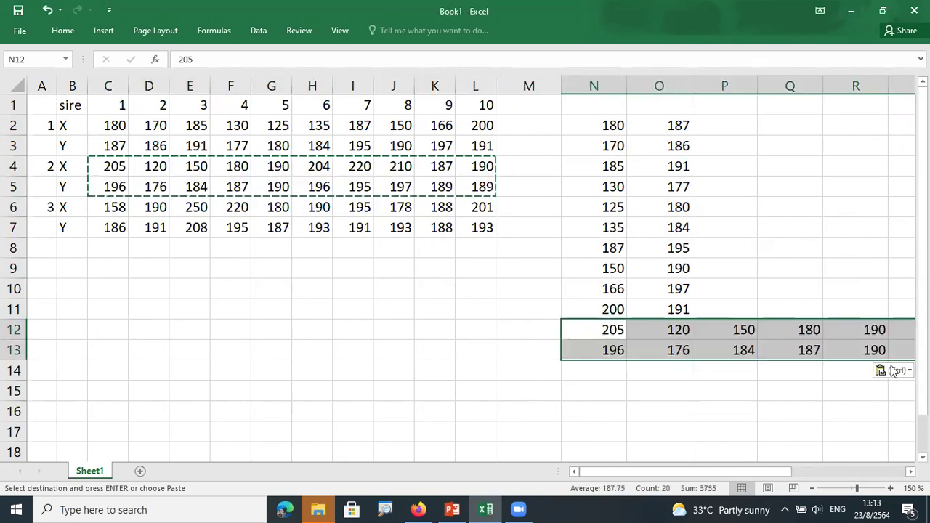
key(ctrl)
key(Escape)
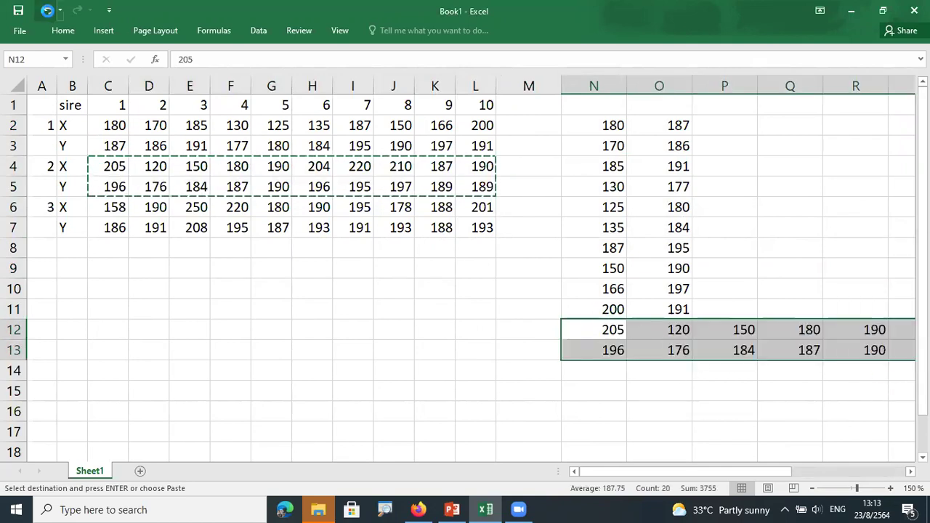
click(46, 10)
Paste the copied second row pair transposed below the first block, starting at N12
click(586, 336)
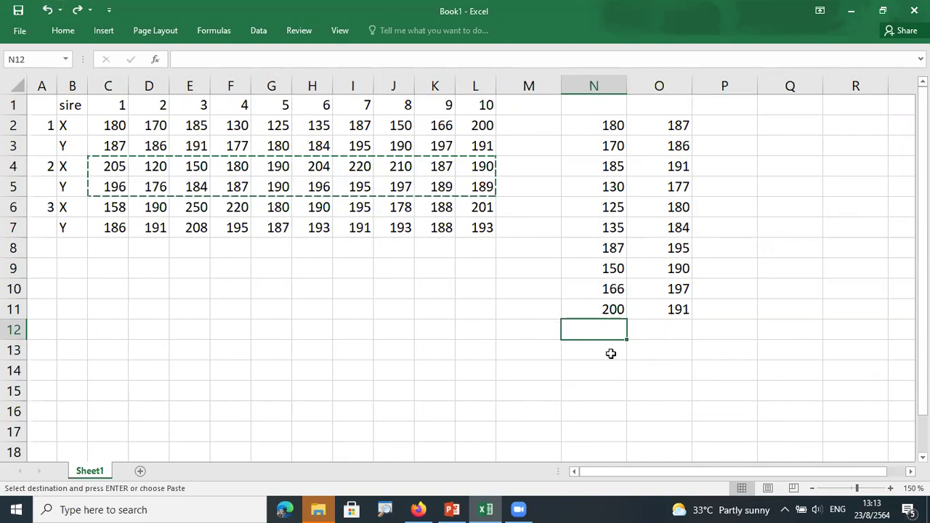
right_click(599, 331)
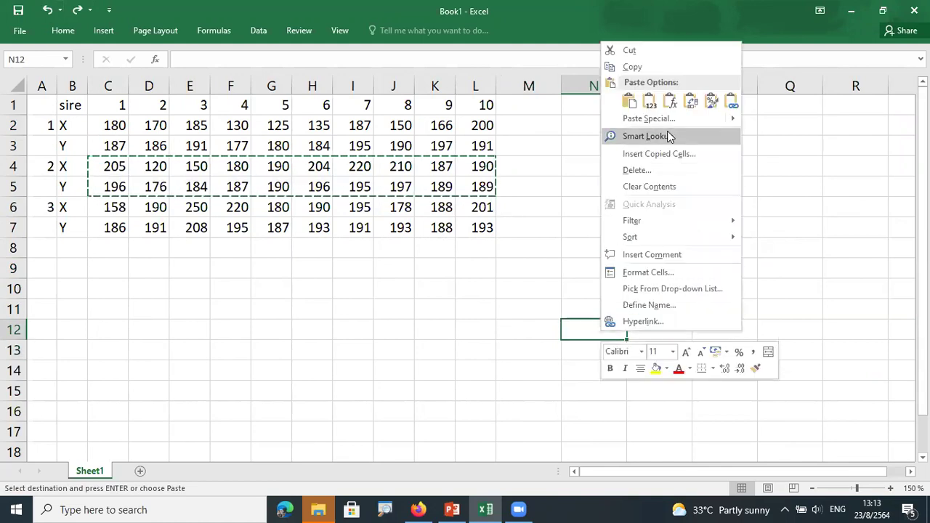
click(649, 119)
click(690, 191)
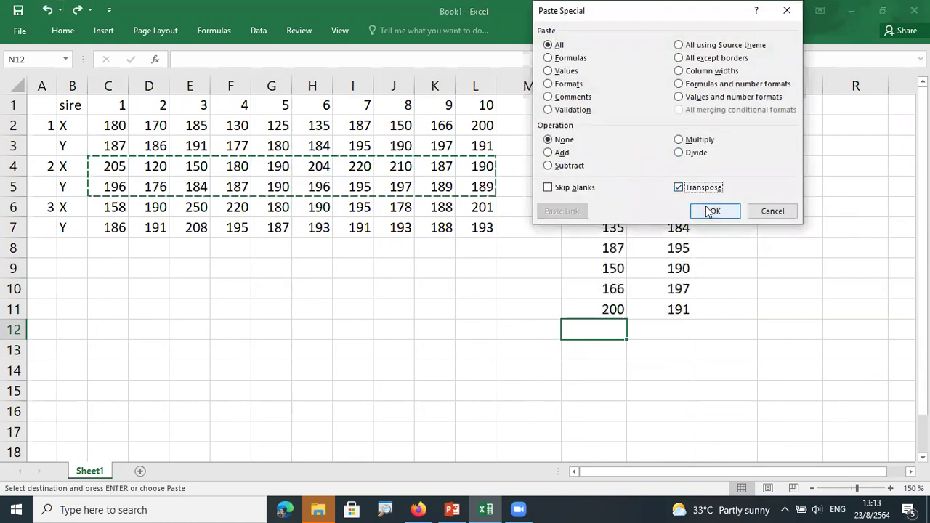
click(711, 211)
Copy the third X/Y row pair, C6:L7, and paste it transposed starting at N22
drag(109, 207, 461, 235)
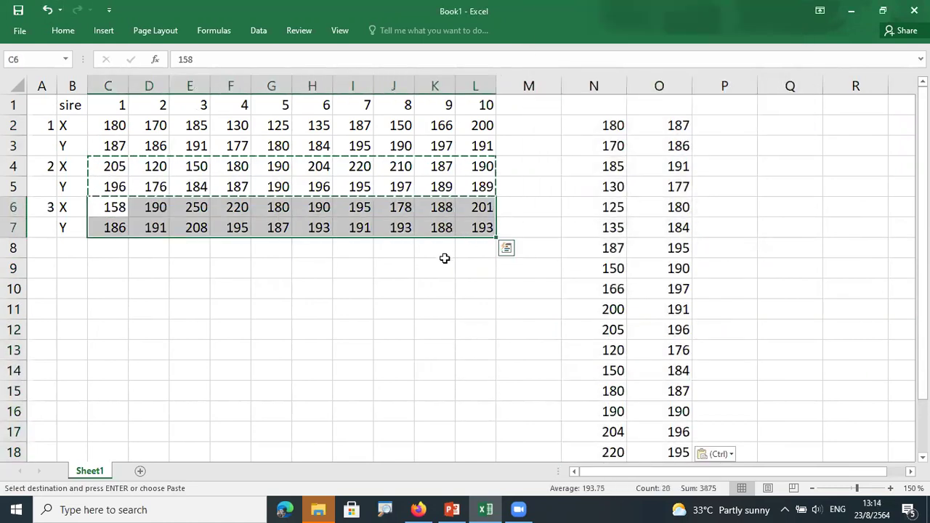
scroll(523, 320, down, 4)
click(610, 291)
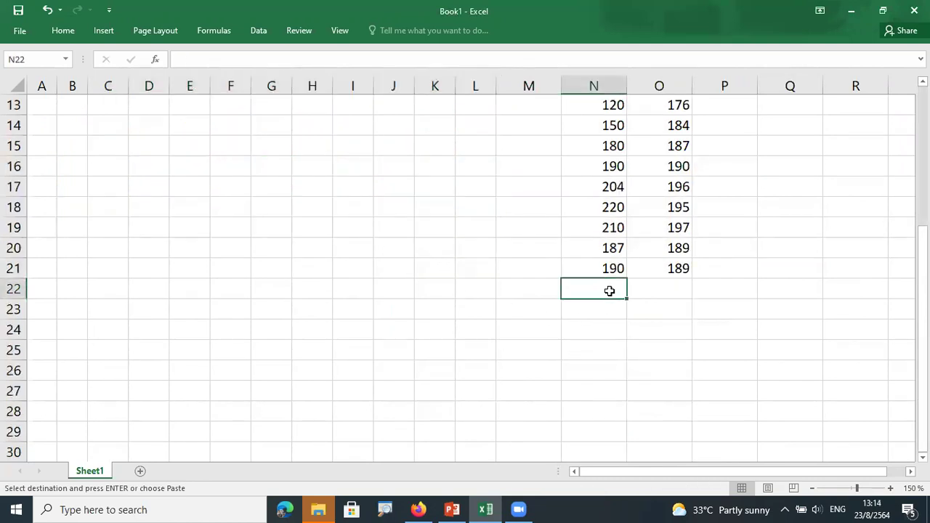
right_click(610, 291)
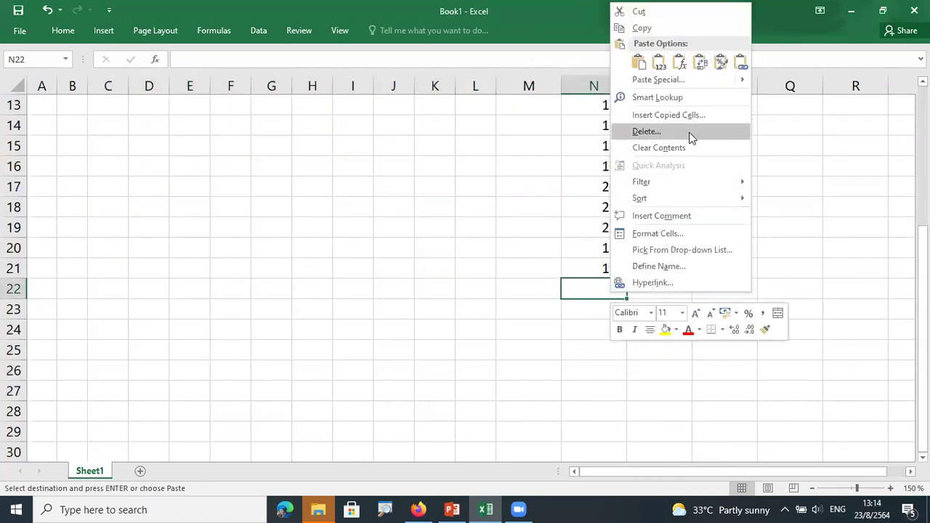
mouse_move(687, 78)
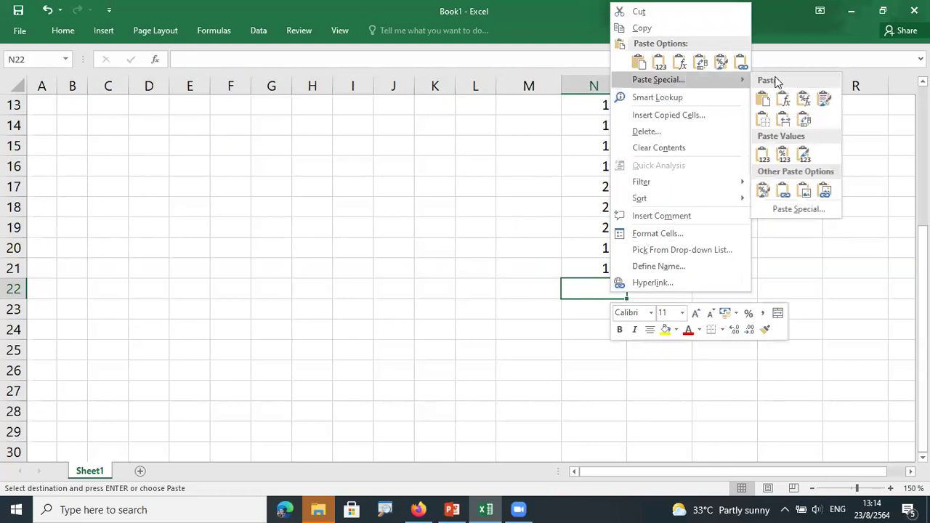
click(813, 208)
click(833, 274)
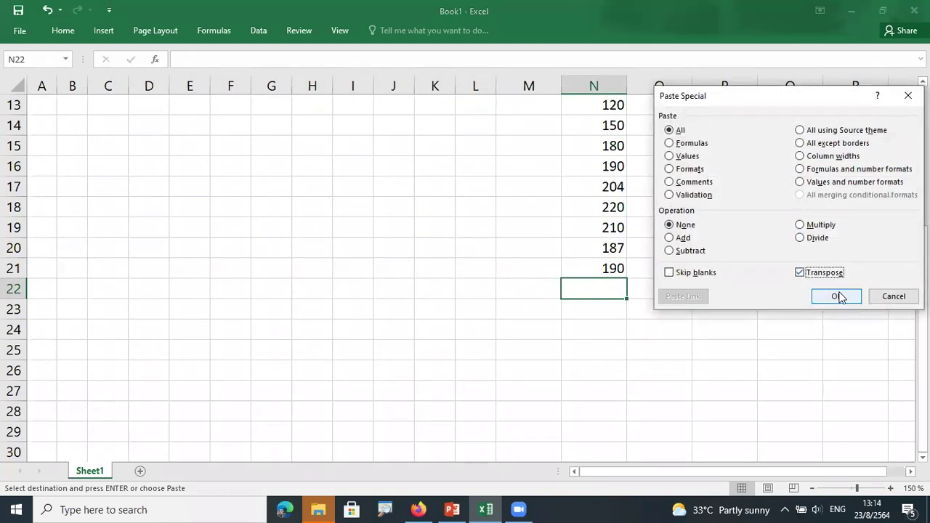
click(836, 296)
Head the two transposed columns with X in N1 and Y in O1
scroll(722, 252, up, 4)
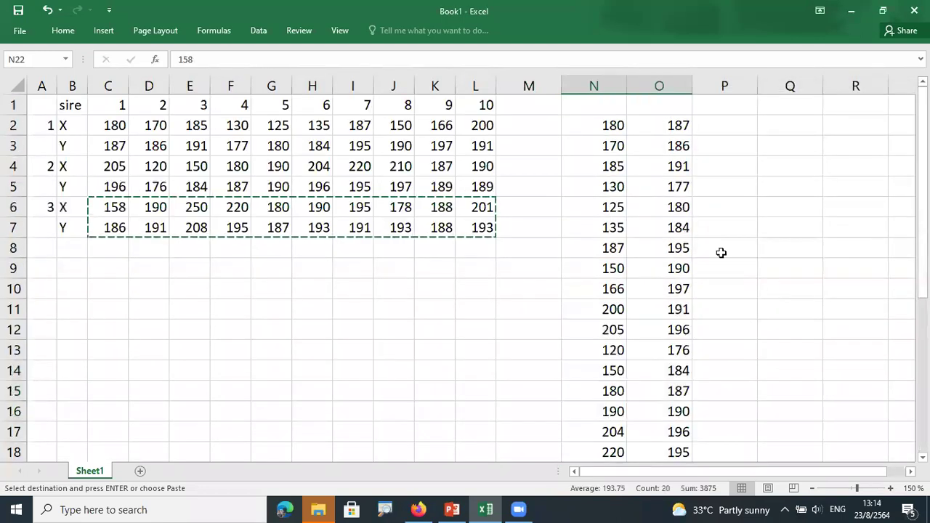
click(618, 110)
text(X)
key(Tab)
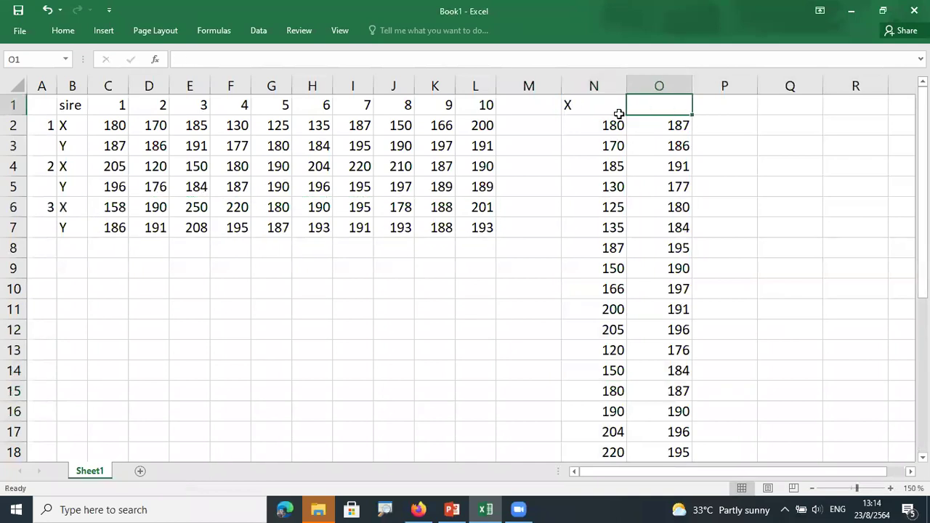
text(Y)
key(Return)
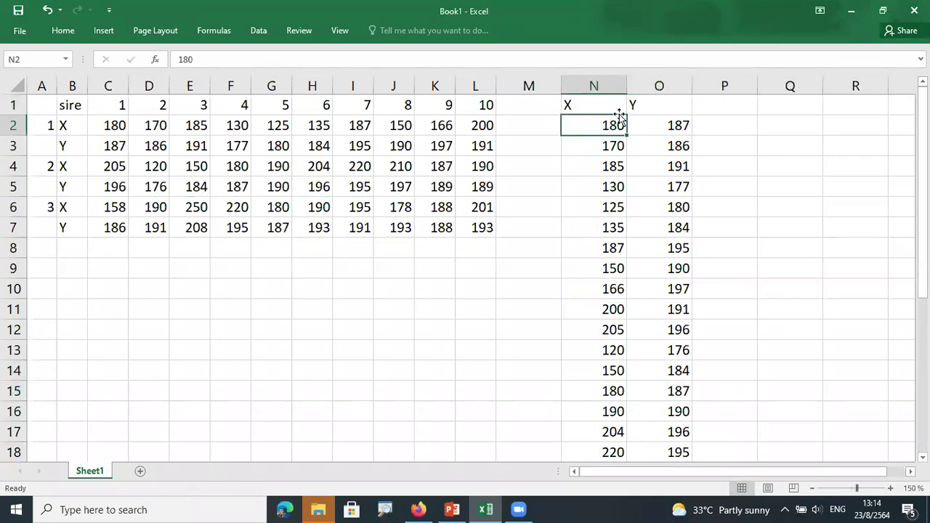
Insert a blank column before the empty column M
click(530, 86)
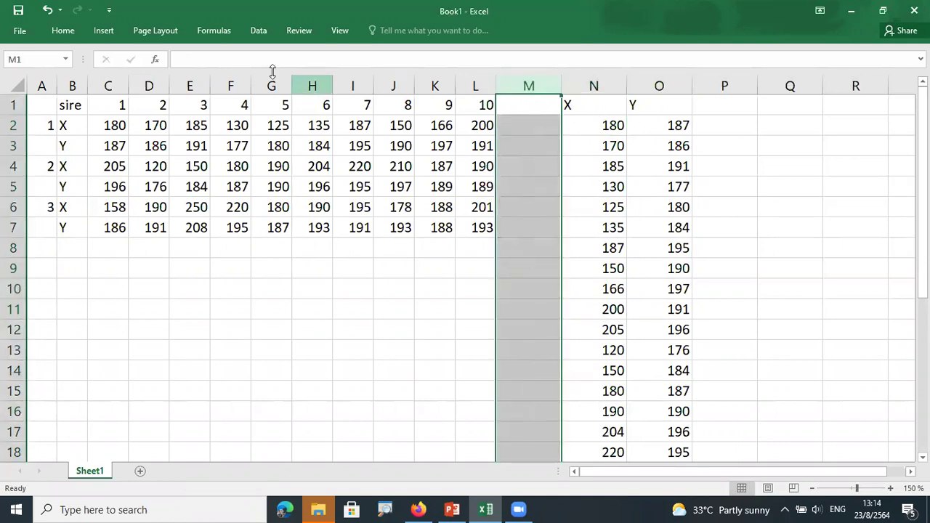
click(64, 30)
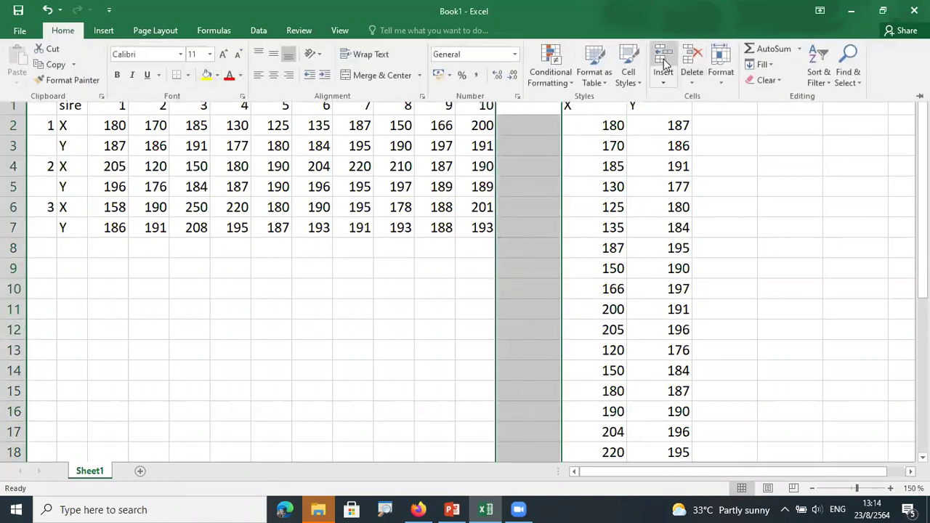
click(522, 128)
Enter the heading Sire in M1 and the first sire number 1 in M2
click(523, 104)
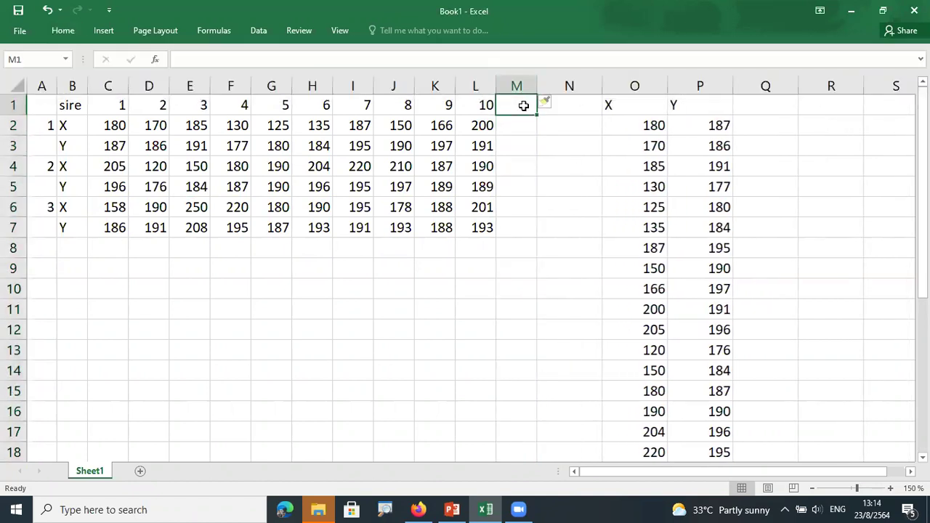
text(Sire)
key(Return)
text(1)
key(Return)
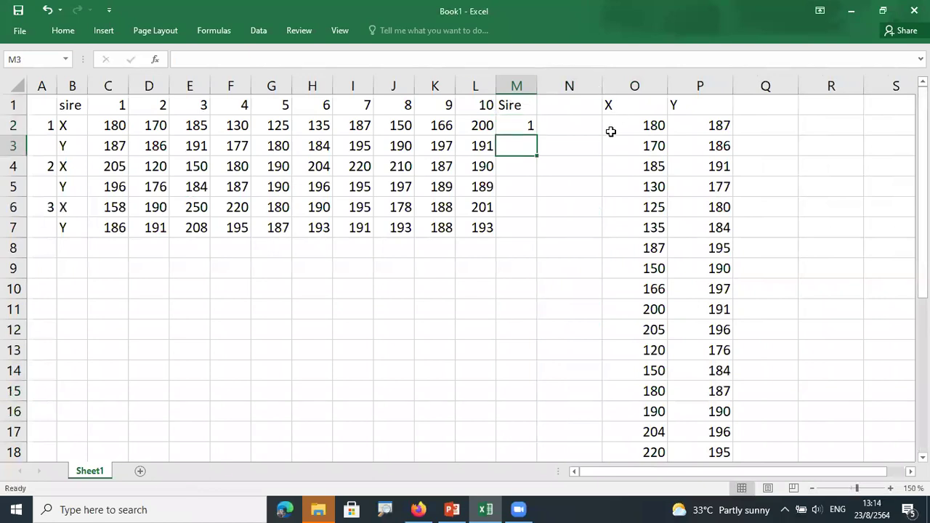
Number the transposed data rows 1 to 30 in N2:N31 by entering 1, 2, 3 and filling the series down
click(582, 128)
text(1)
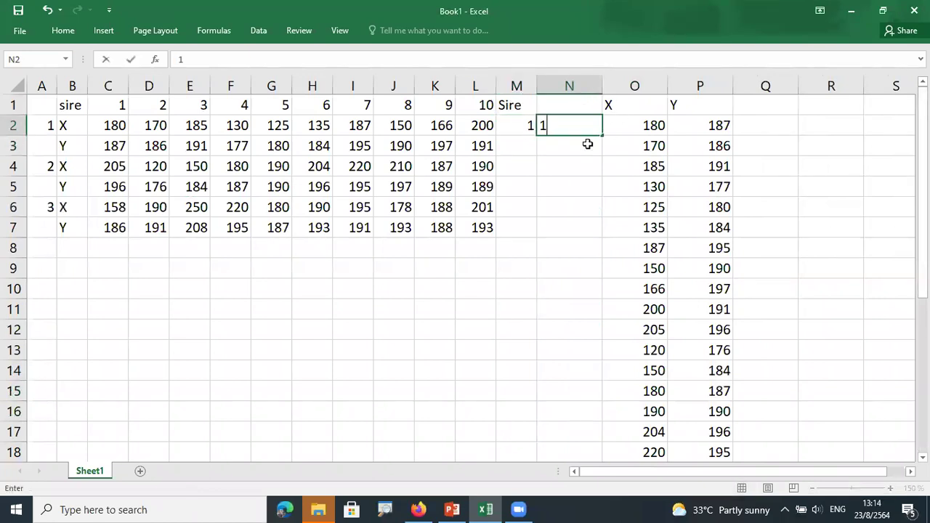
key(Return)
text(2)
key(Return)
text(3)
key(Return)
drag(588, 129, 587, 428)
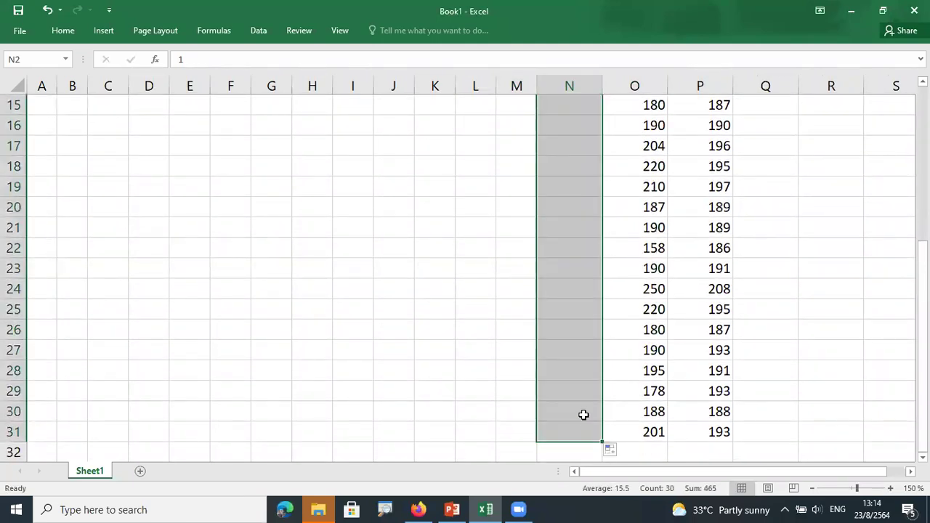
scroll(552, 336, up, 5)
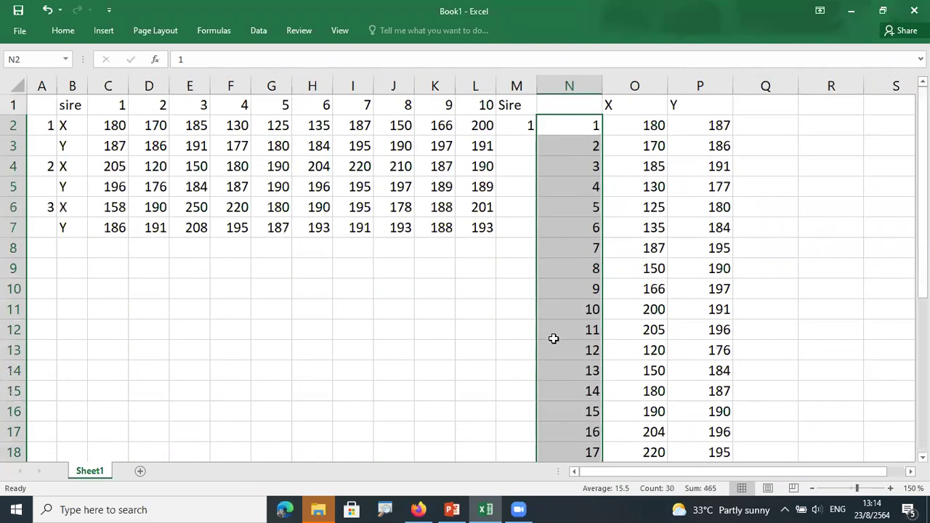
Enter sire number 1 in M3 and M4 under the Sire heading
click(509, 125)
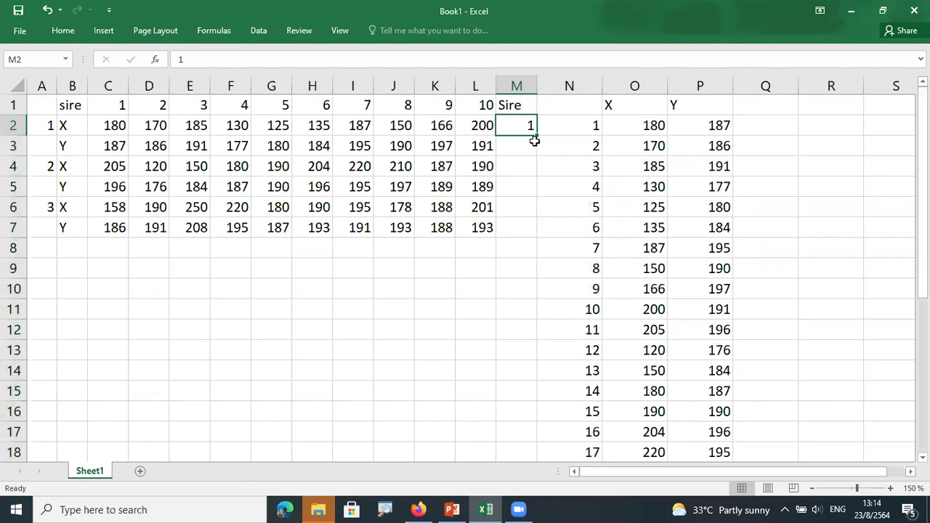
click(528, 144)
text(1)
key(Return)
text(2)
key(Return)
key(Up)
text(1)
key(Return)
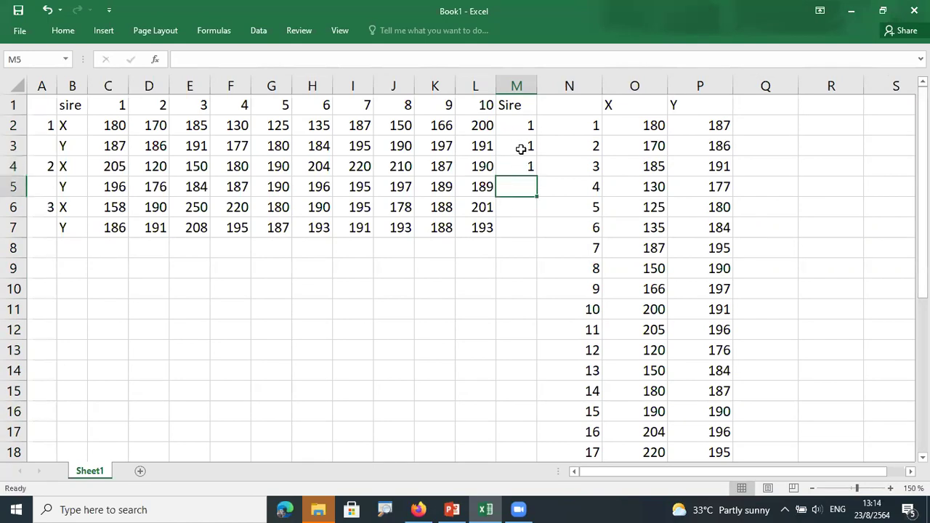
Enter sire number 2 in M5, M6 and M7
text(2)
key(Return)
text(2)
key(Return)
text(2)
key(Return)
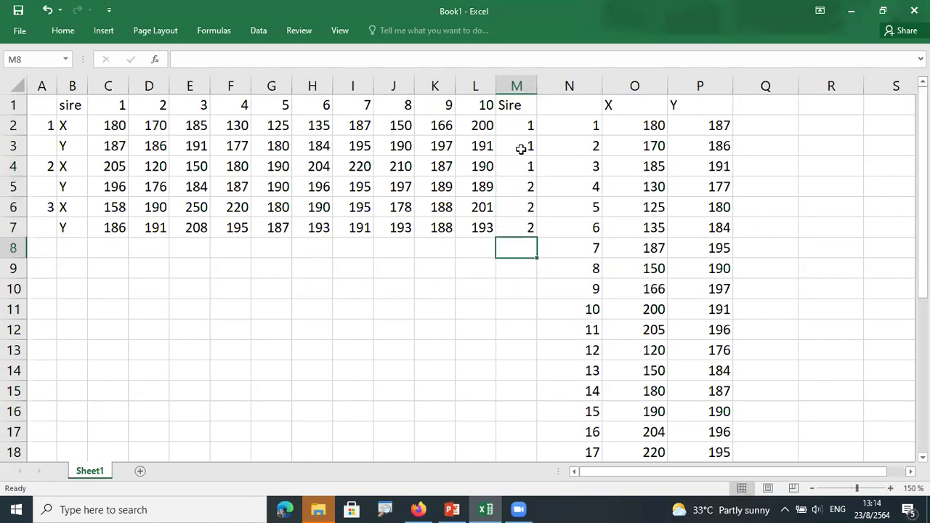
Enter sire number 3 in M8, M9 and M10
text(3)
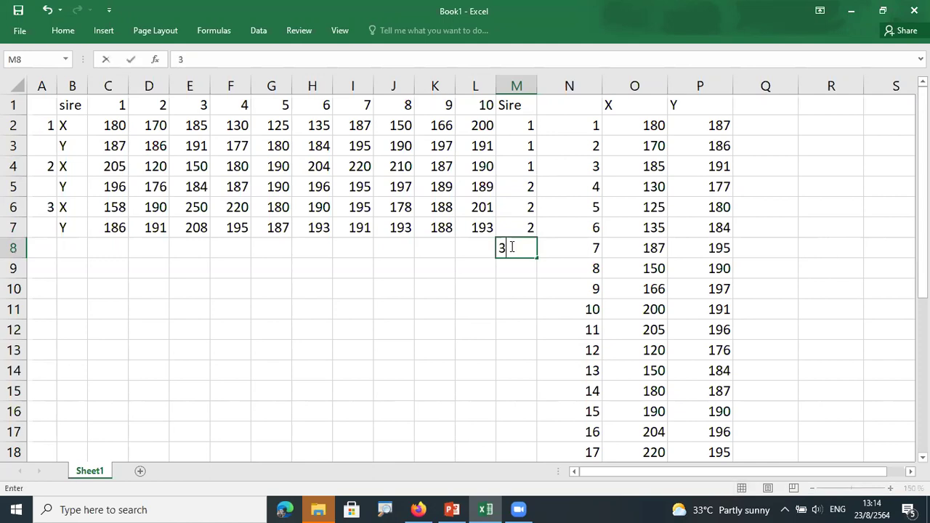
key(Return)
text(3)
key(Return)
text(3)
key(Return)
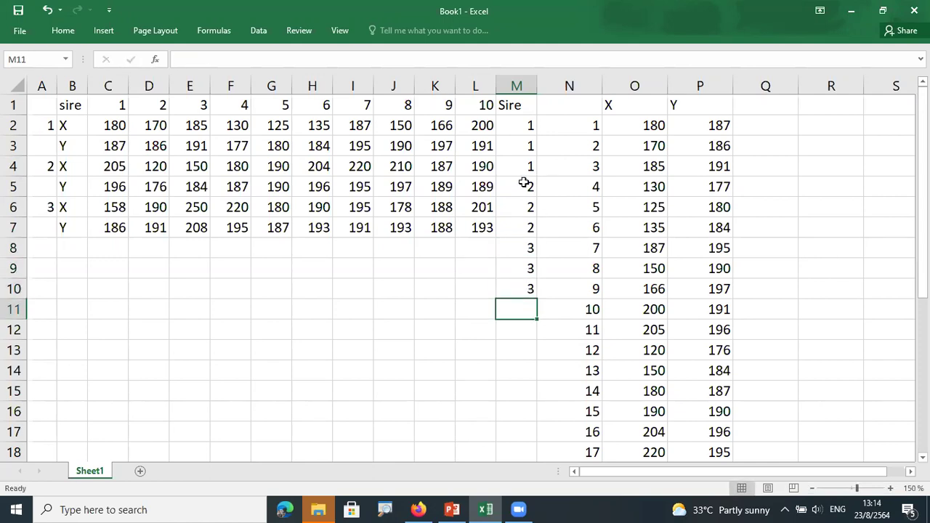
drag(517, 129, 530, 290)
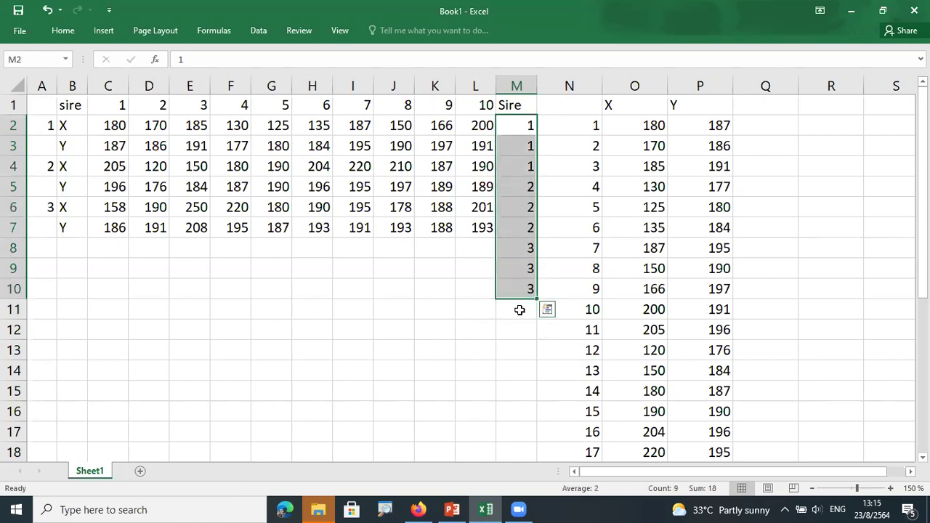
Enter sire number 4 in M11:M13 and sire number 5 in M14:M16
click(518, 310)
text(4)
key(Return)
text(4)
key(Return)
text(4)
key(Return)
text(5)
key(Return)
text(5 5)
key(Return)
Enter sire number 6 in M17:M19 and sire number 7 in M20:M22
text(6)
key(Return)
text(6)
key(Return)
text(6)
key(Return)
text(7)
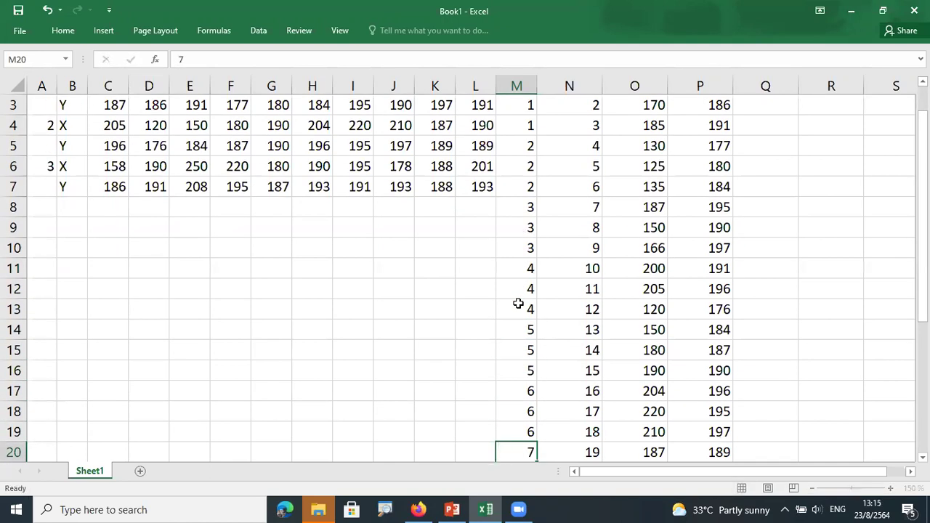
key(Return)
text(7)
key(Return)
text(7)
key(Return)
Enter sire number 8 in M23:M25 and sire number 9 in M26:M28
text(8 8)
key(Return)
text(8)
key(Return)
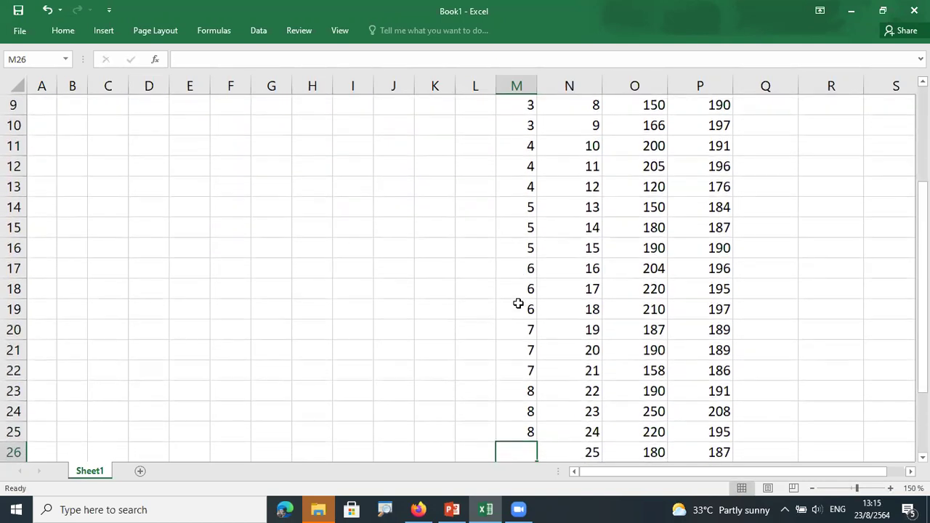
text(9)
key(Return)
text(9)
key(Return)
text(9)
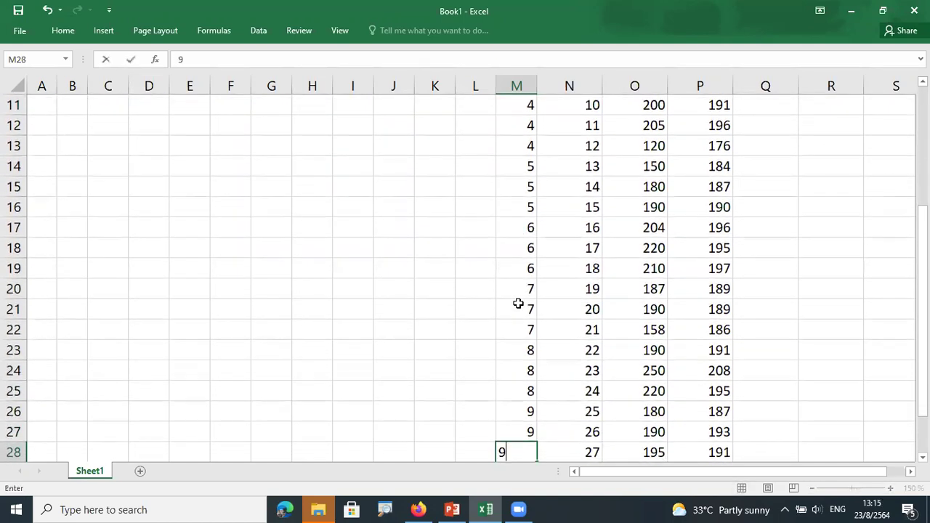
key(Return)
Enter sire number 10 in M29, M30 and M31
text(10)
key(Return)
text(10)
key(Return)
text(10)
key(Return)
Hide columns A to L, which hold the original wide-format sire data
scroll(518, 306, up, 5)
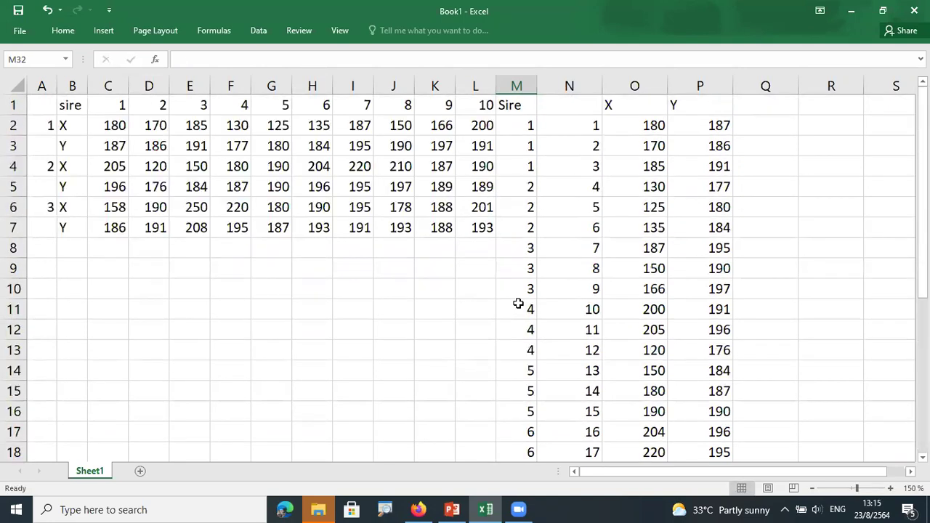
drag(477, 85, 44, 144)
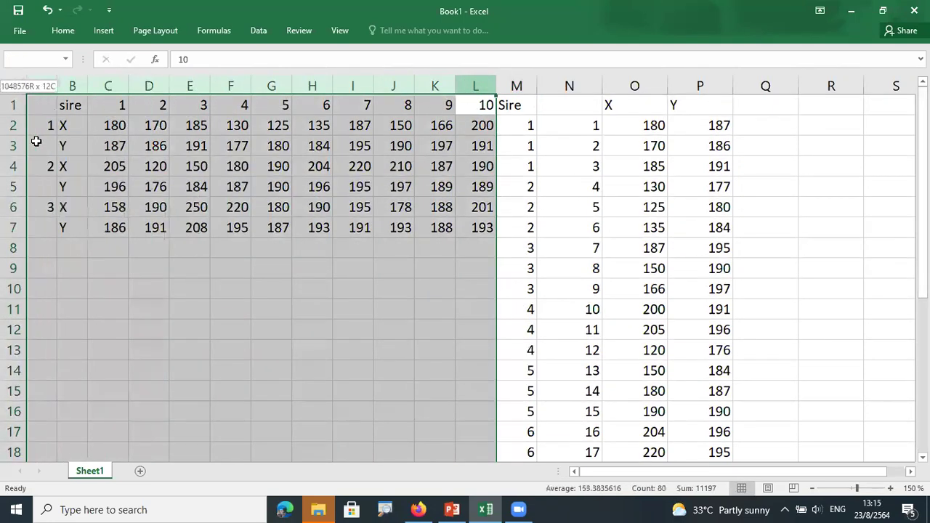
right_click(109, 165)
click(169, 343)
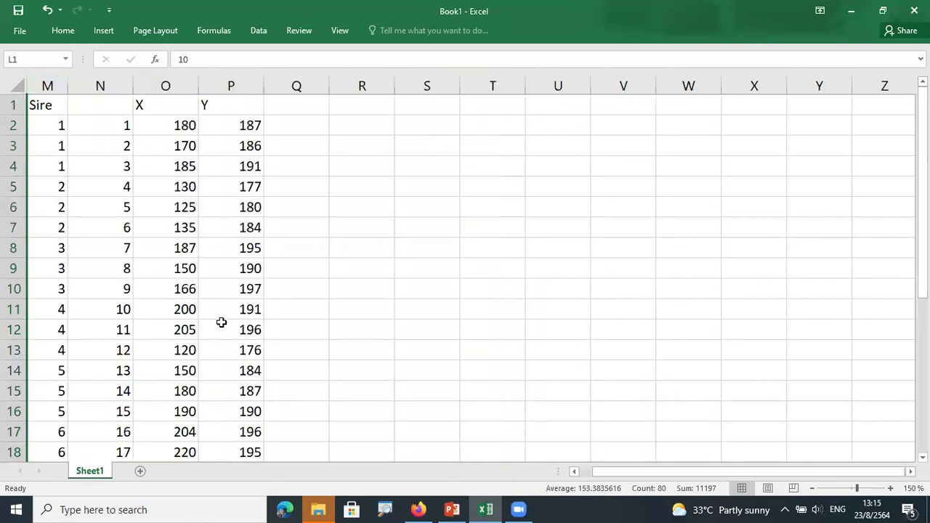
click(368, 308)
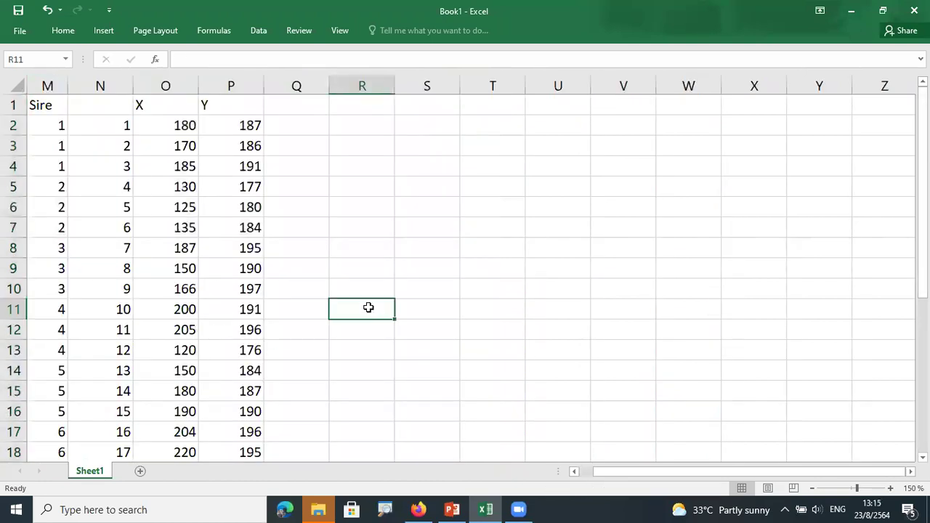
Enter the heading Offspring in N1 above the row numbers
click(116, 105)
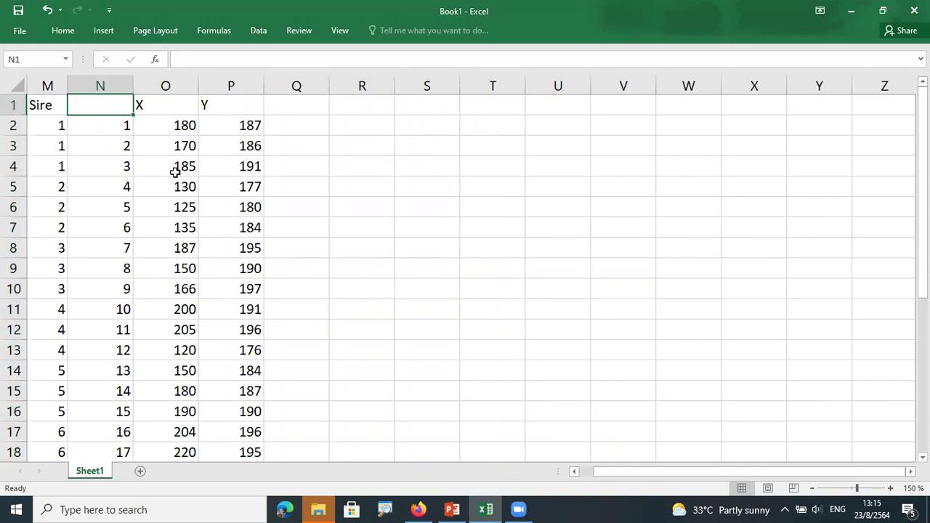
text(Offspring)
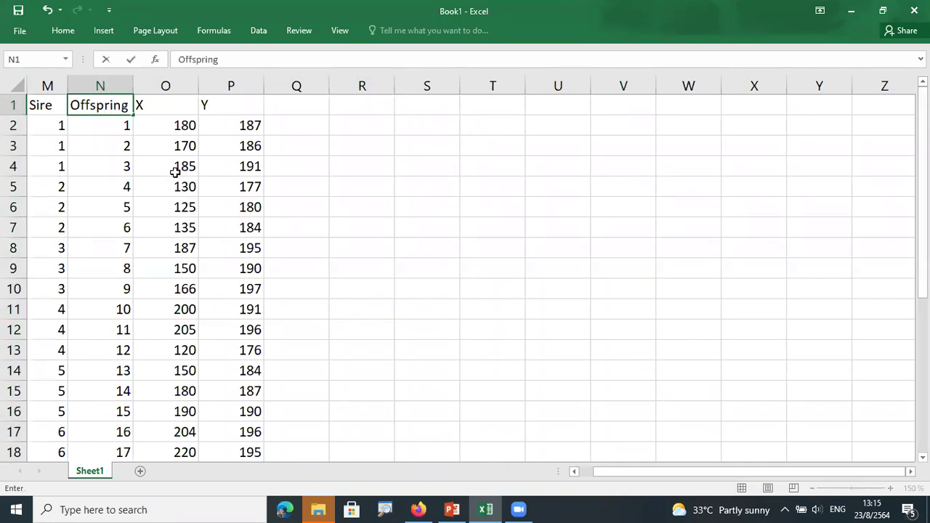
key(Return)
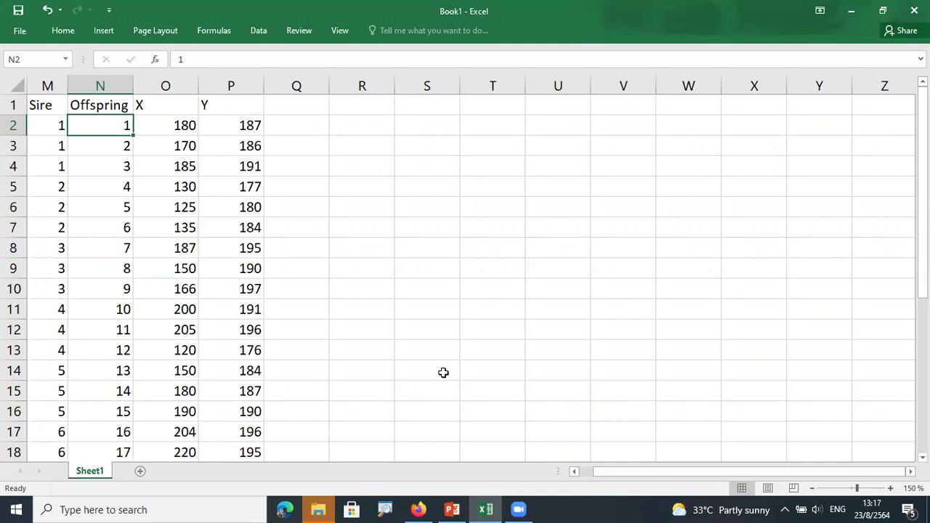
Enter the labels ANOVAx, ANOVAy and ANCOVAxy in R2:R4 and widen column R to fit them
click(349, 133)
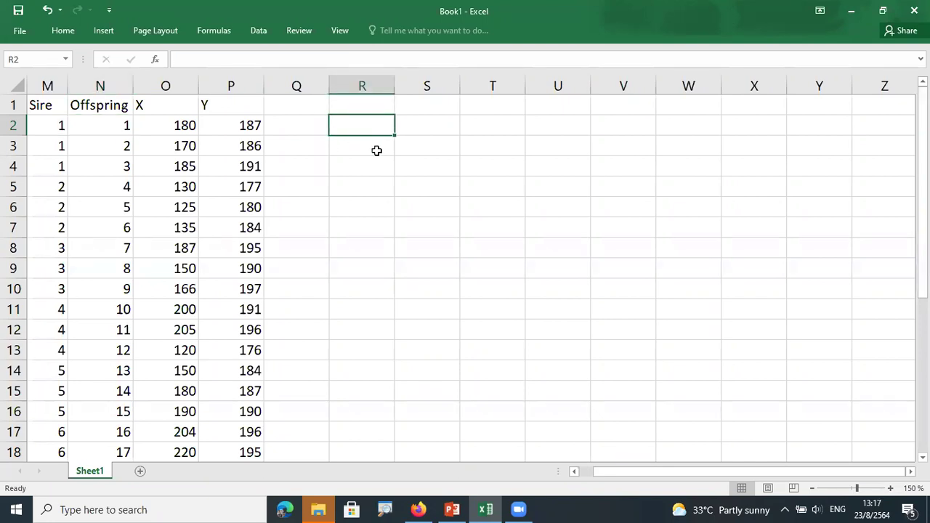
text(ANOVA)
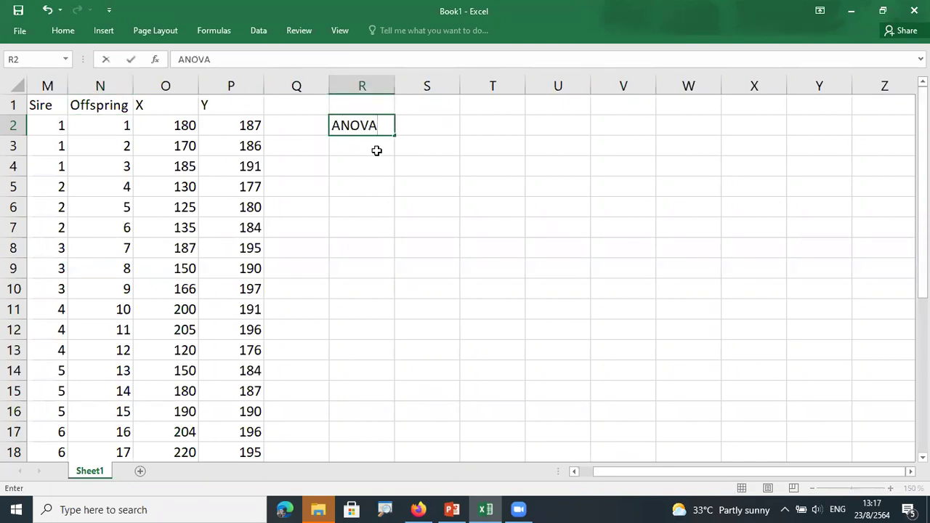
text(x)
key(Return)
text(ANOVA)
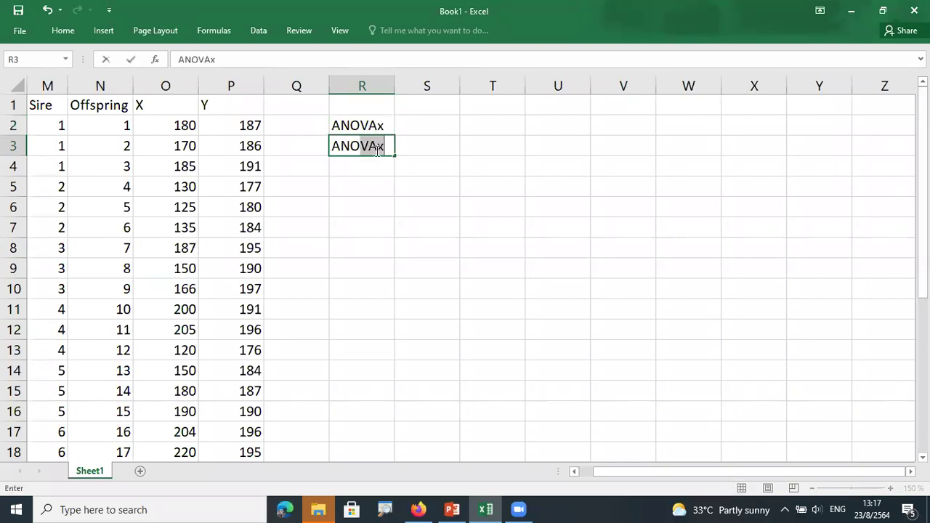
text(y)
key(Return)
text(ANCO)
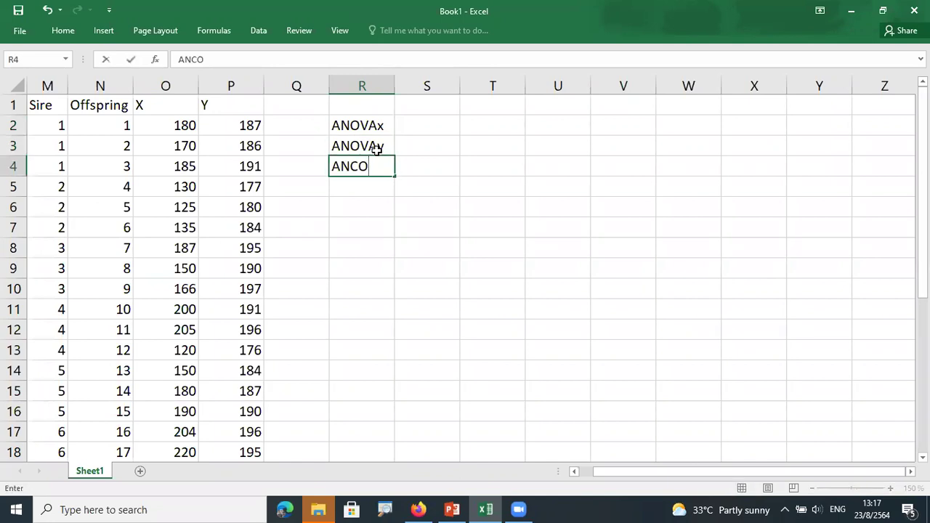
text(VAxy)
key(Return)
drag(394, 89, 407, 89)
Enter the headings Sire, A and W in S1, T1 and U1 of the analysis table
click(447, 118)
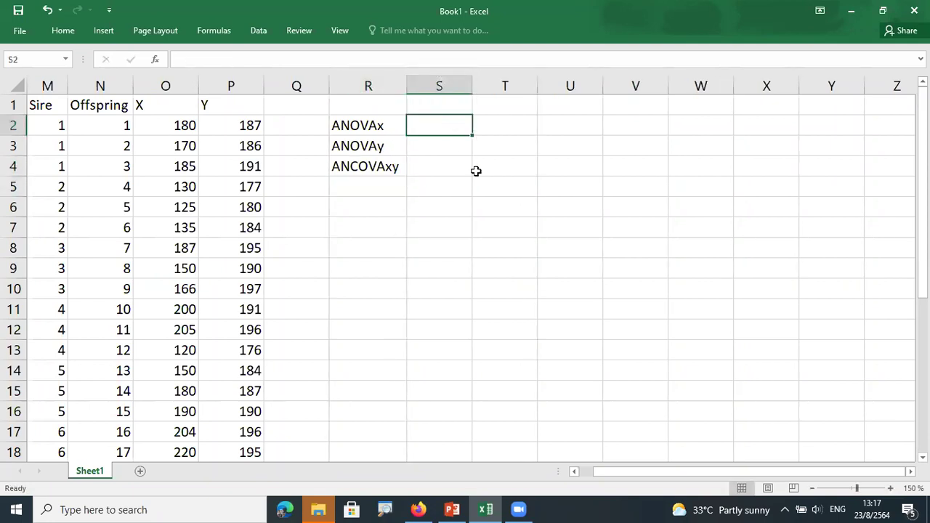
click(439, 101)
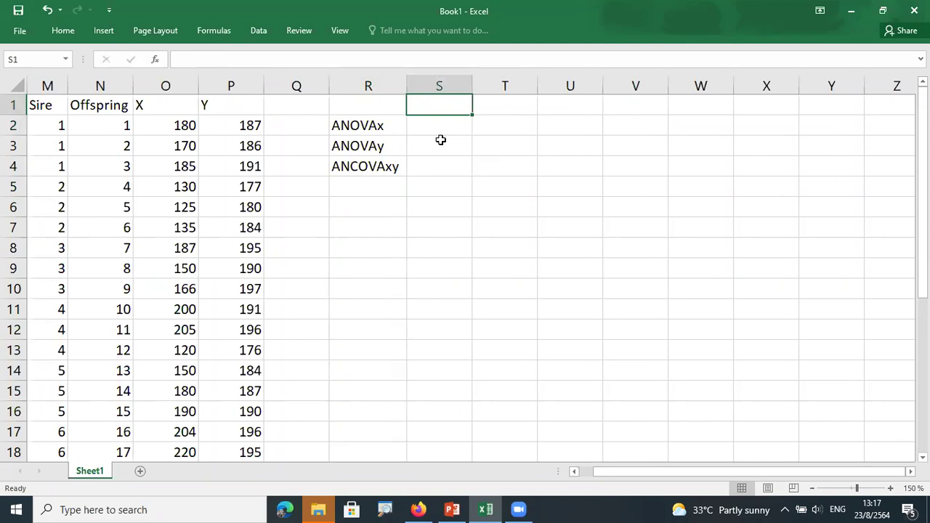
text(A)
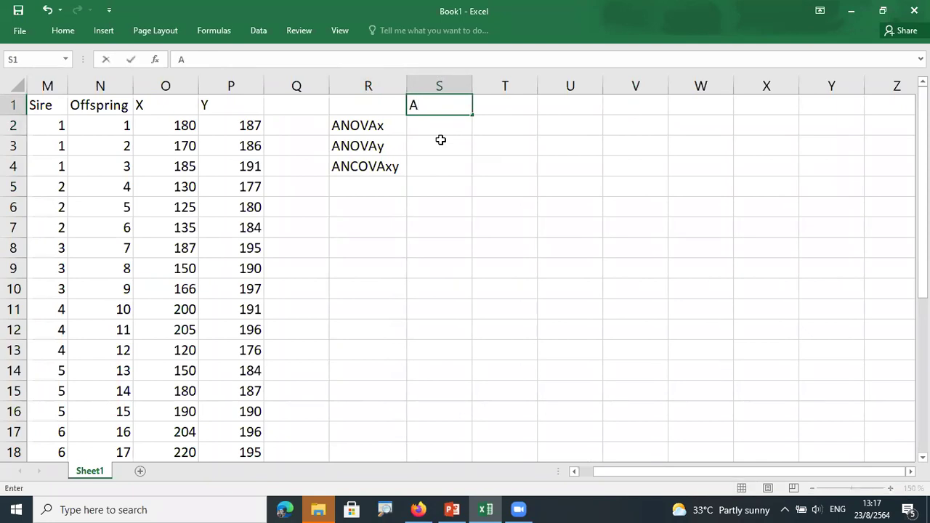
key(BackSpace)
text(Sire)
key(Tab)
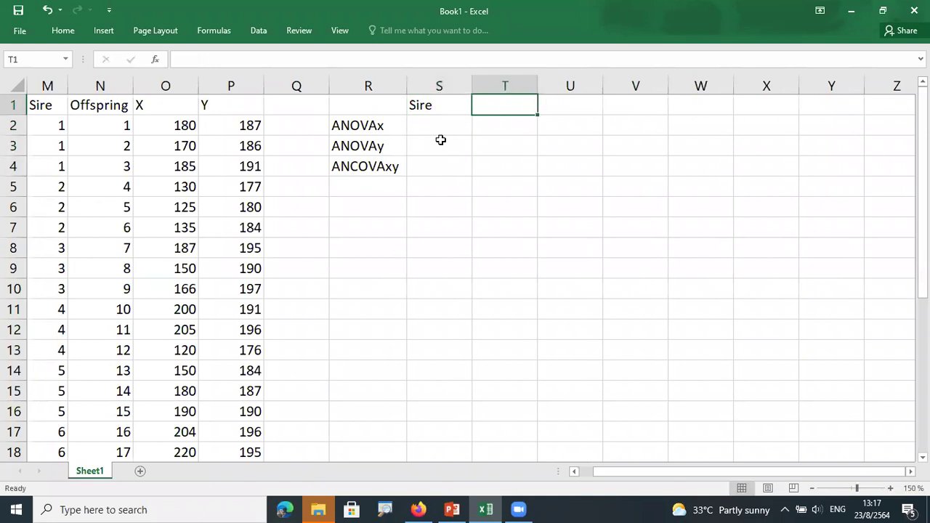
text(A)
key(Tab)
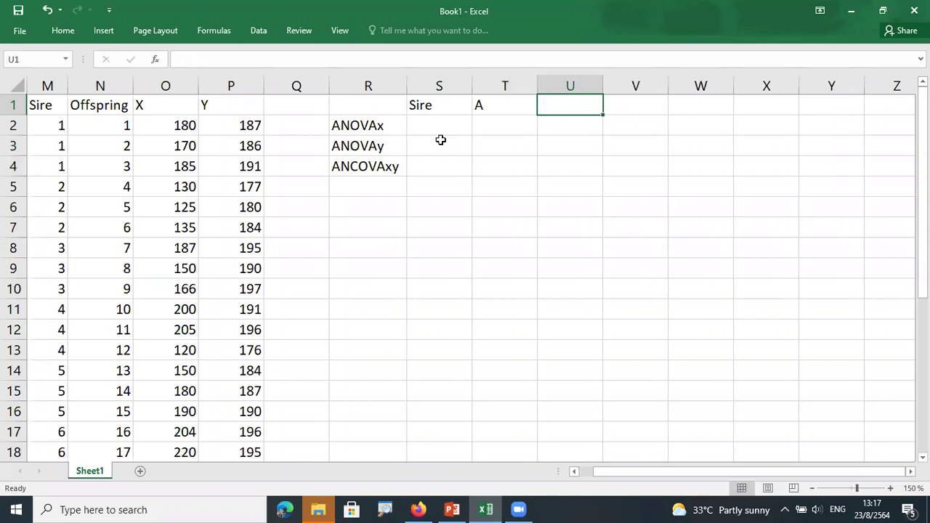
text(W)
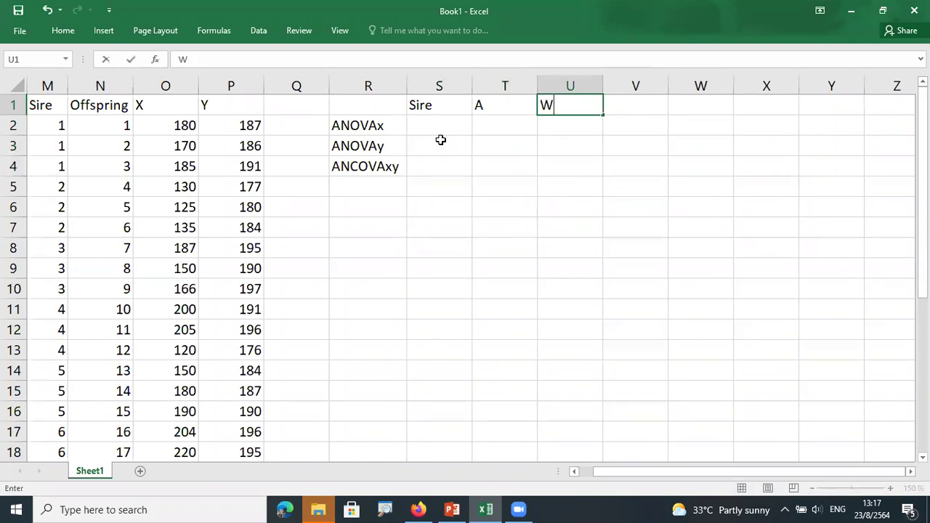
key(Tab)
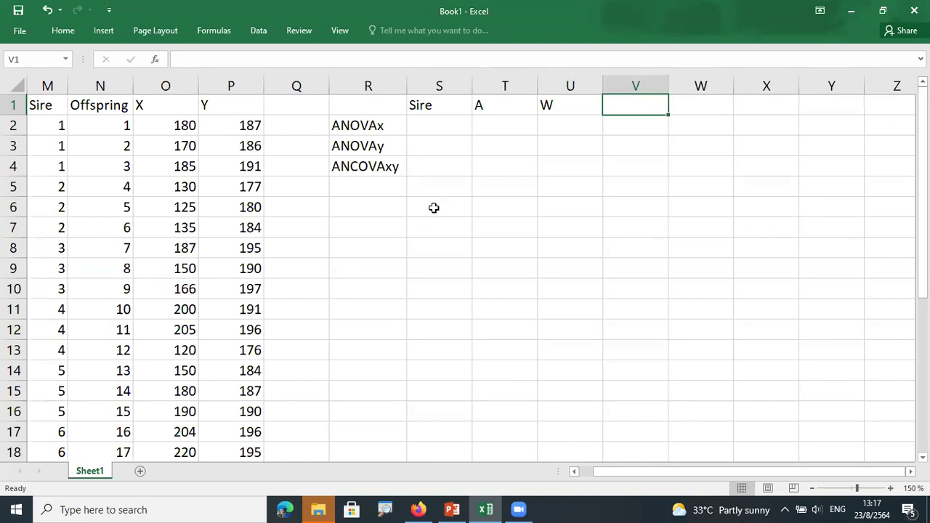
Fit the widths of columns S, T and U to their headings
double_click(473, 86)
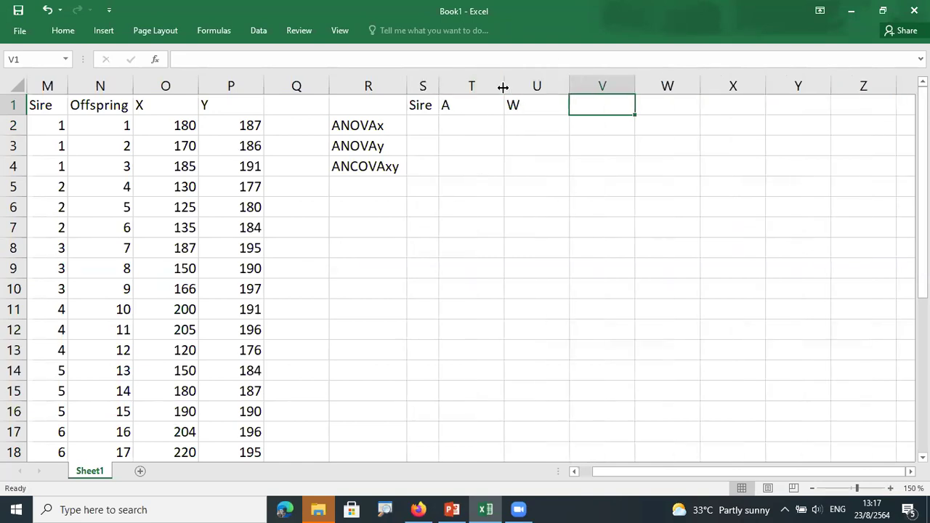
double_click(503, 86)
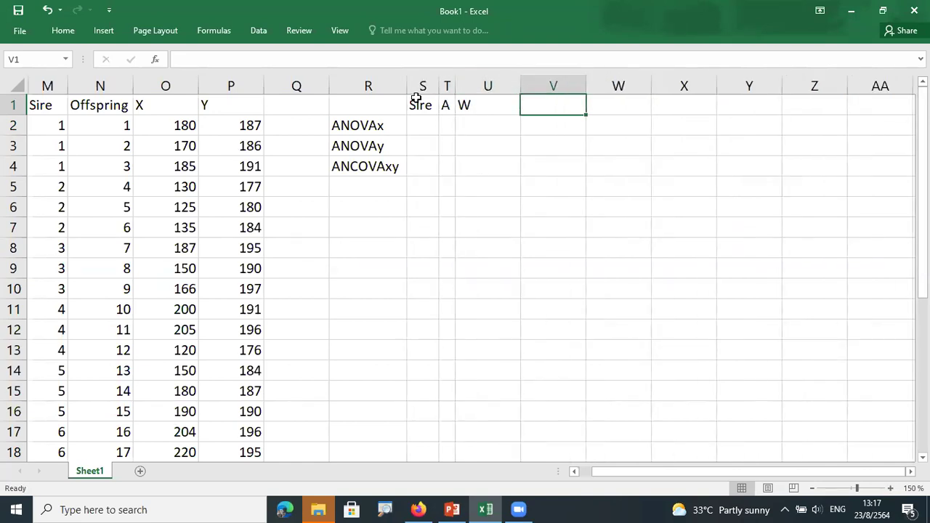
double_click(519, 86)
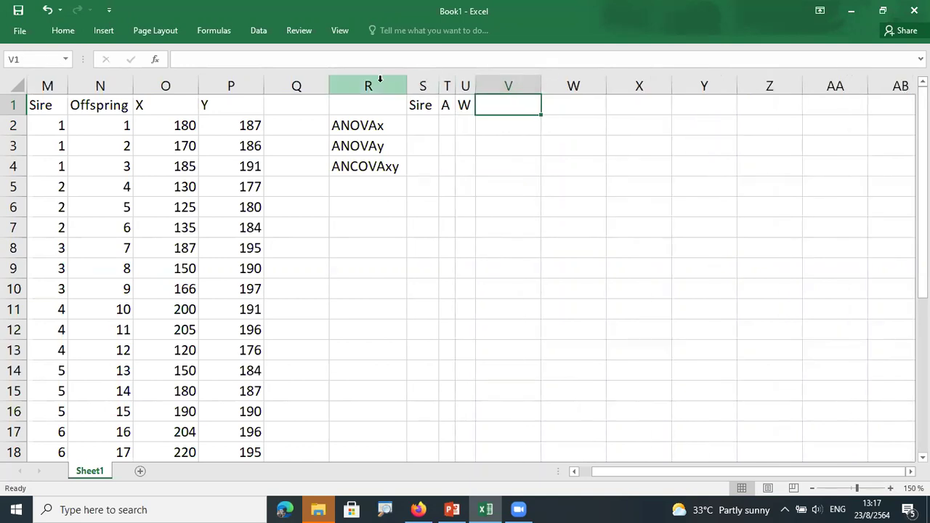
Hide columns R to U, which contain the analysis labels and headings
drag(379, 78, 465, 113)
right_click(434, 167)
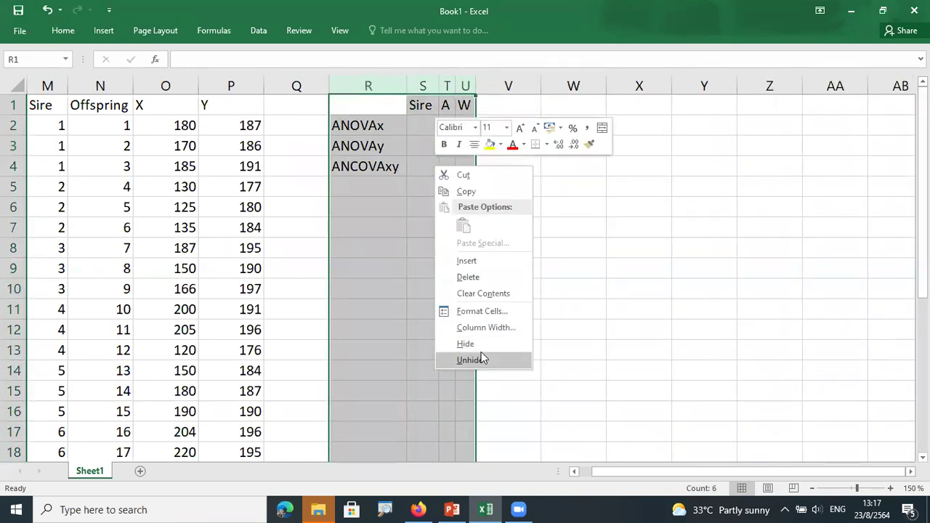
click(476, 345)
click(404, 221)
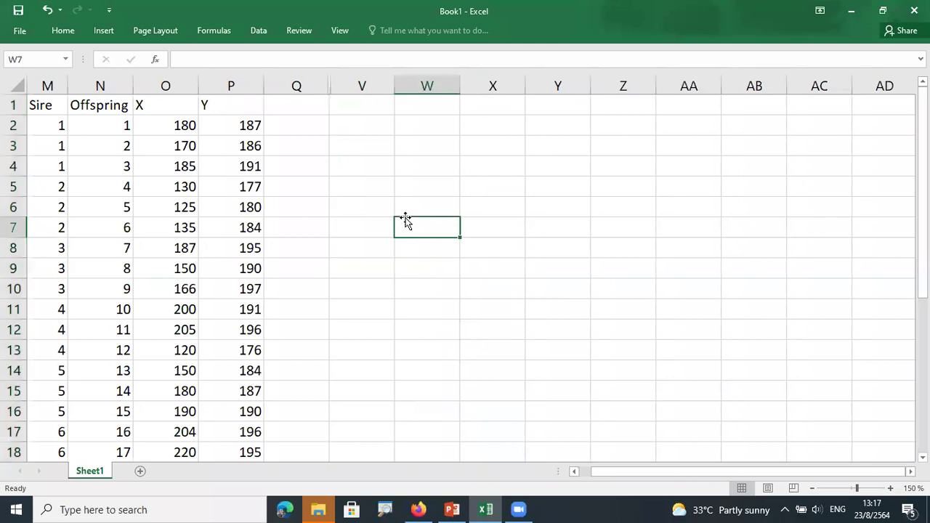
drag(169, 106, 222, 108)
click(63, 31)
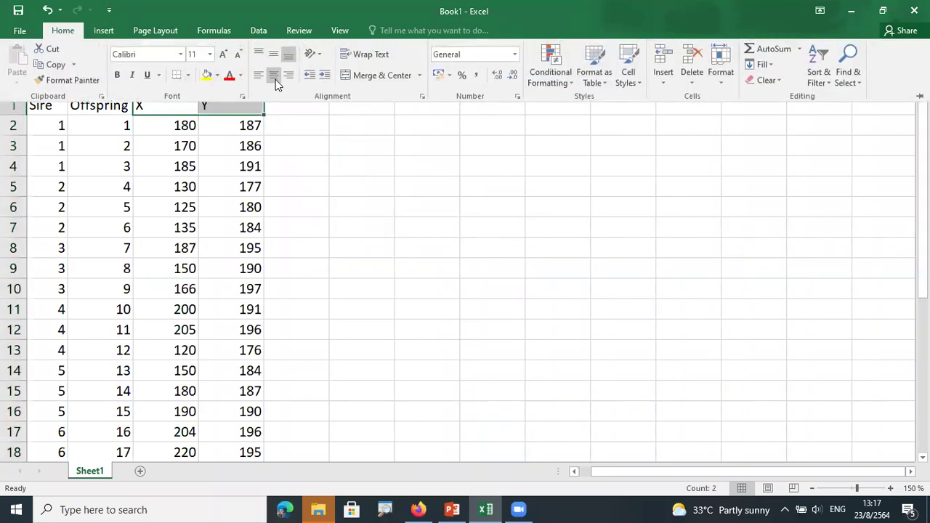
click(129, 156)
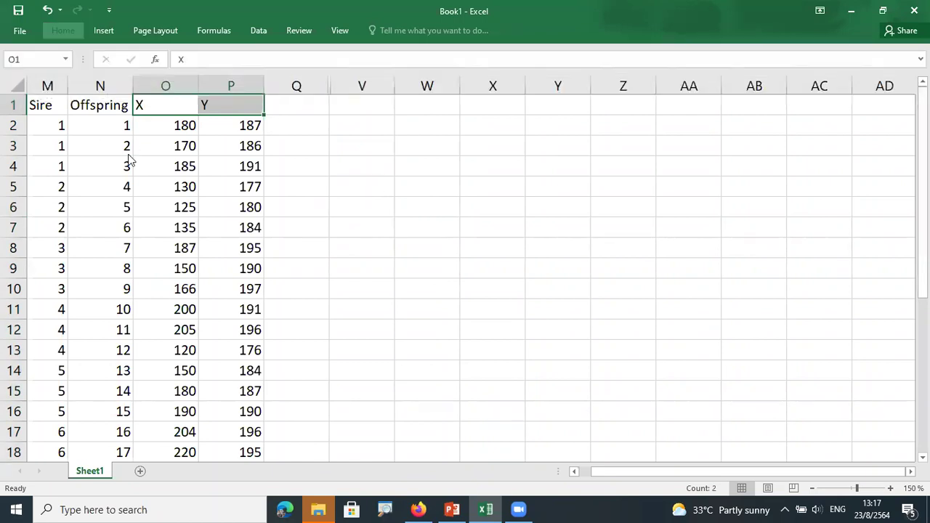
Right-align all the headings in row 1
click(13, 105)
click(54, 31)
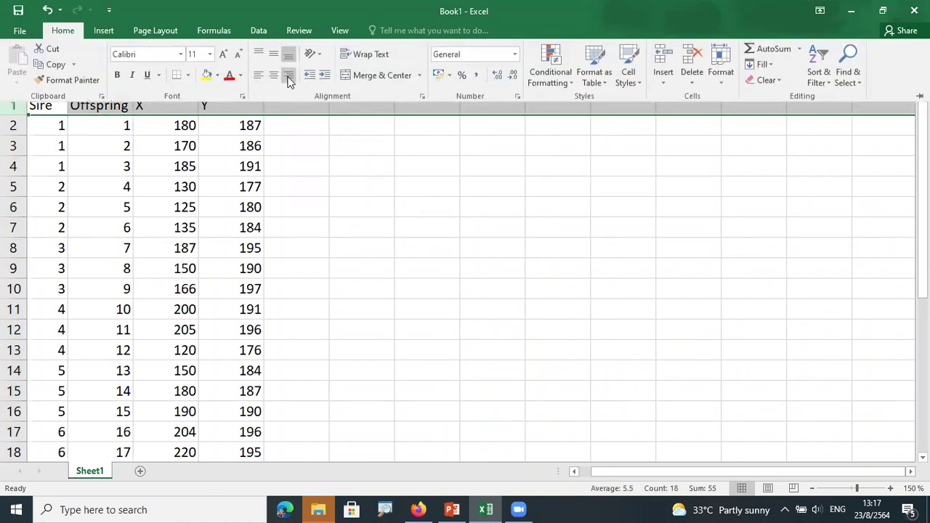
click(315, 182)
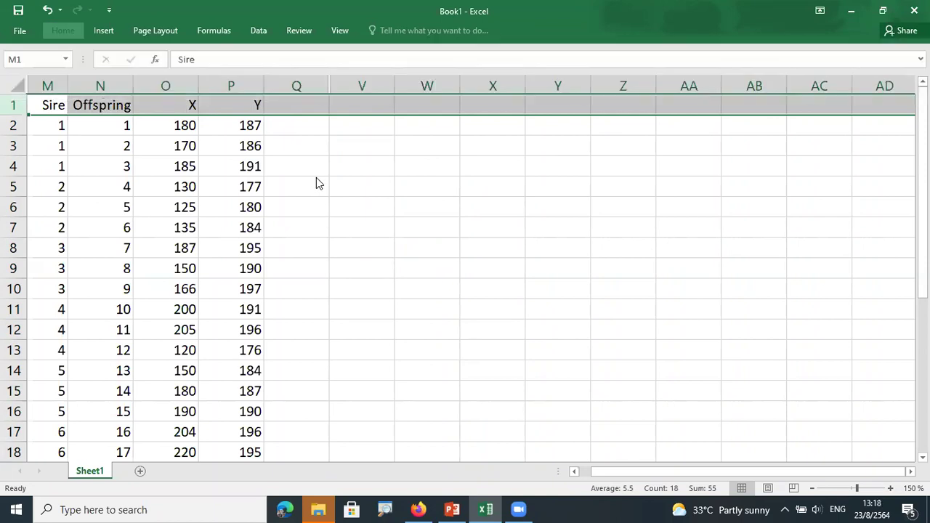
Enter the product headings X*X, X*Y and Y*Y in Q1, V1 and W1
click(316, 183)
key(ctrl+Up)
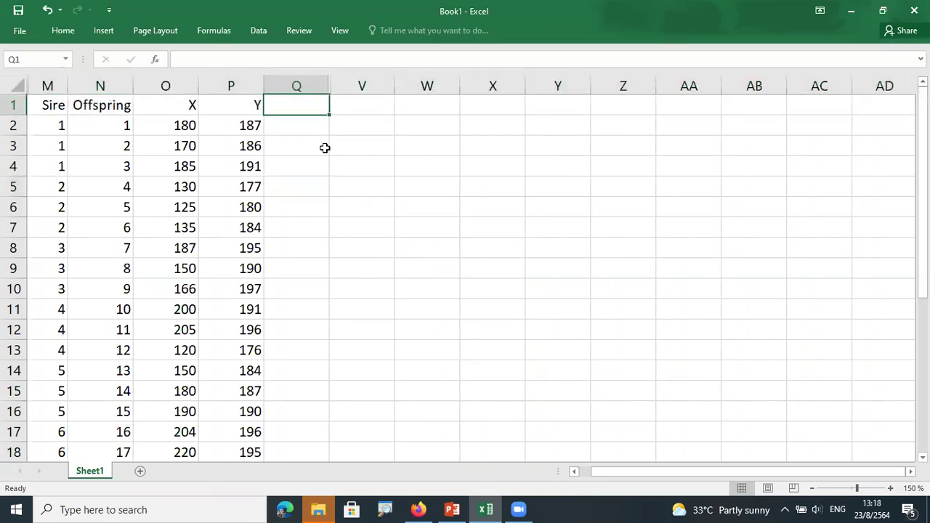
text(X*X)
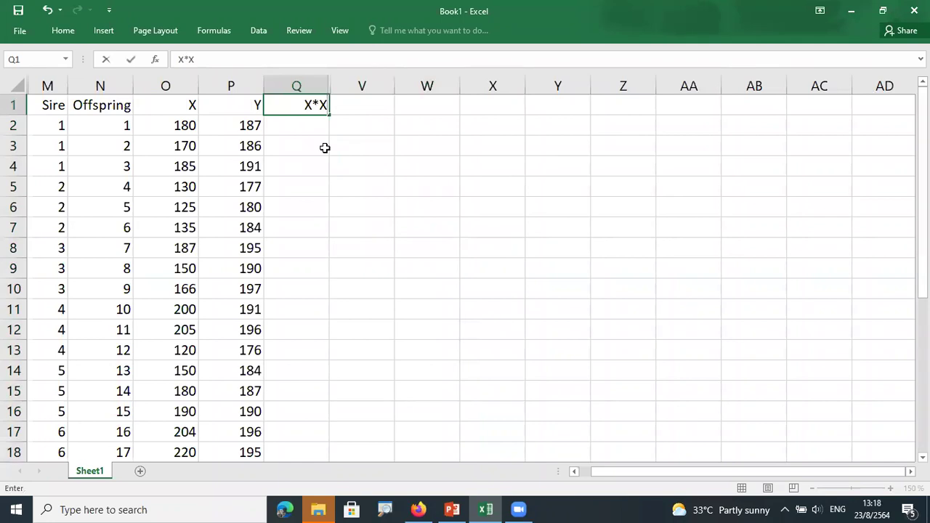
key(Tab)
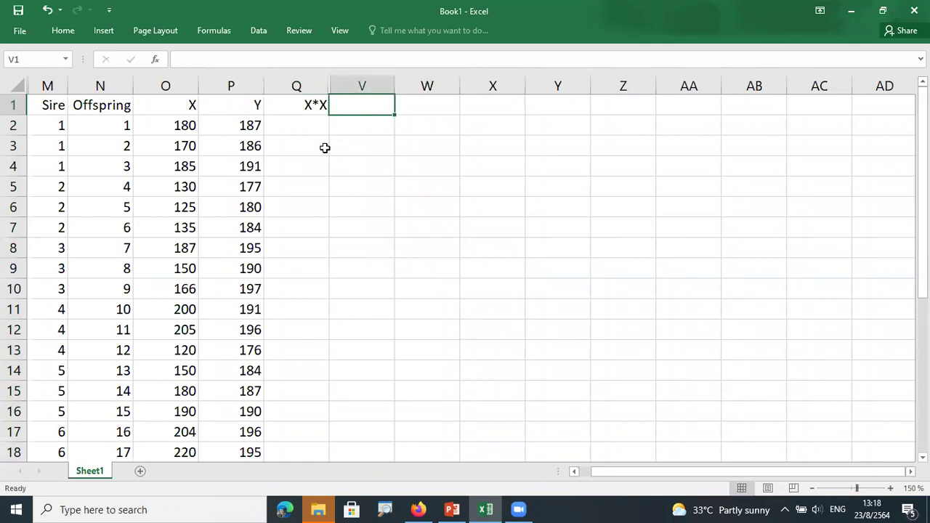
text(X*Y)
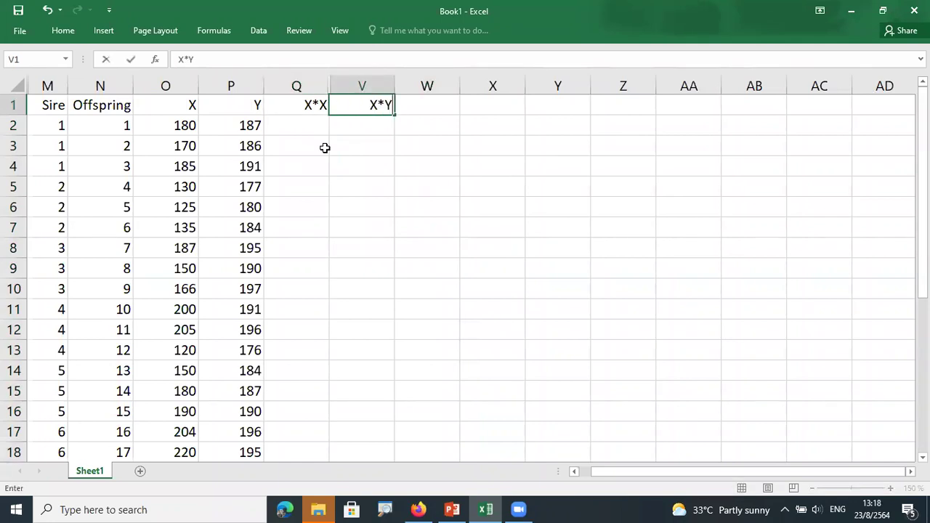
key(Tab)
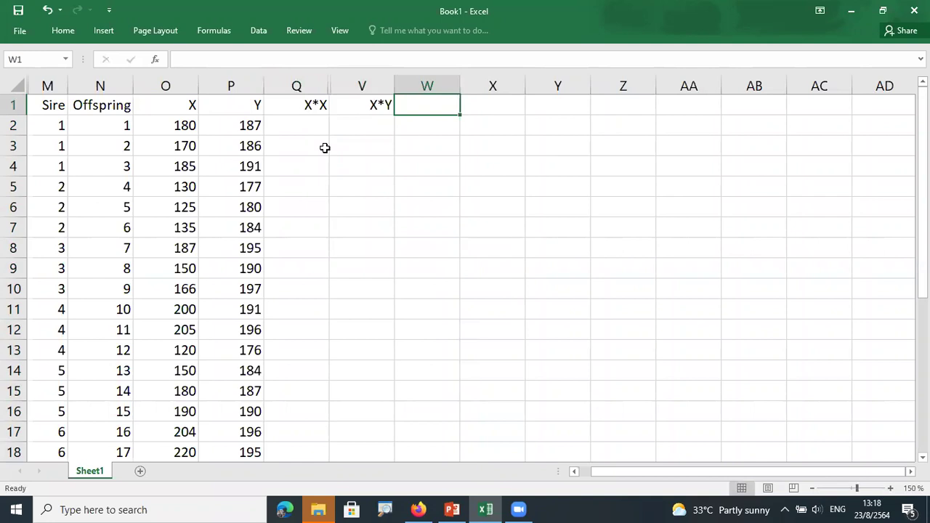
text(Y*Y)
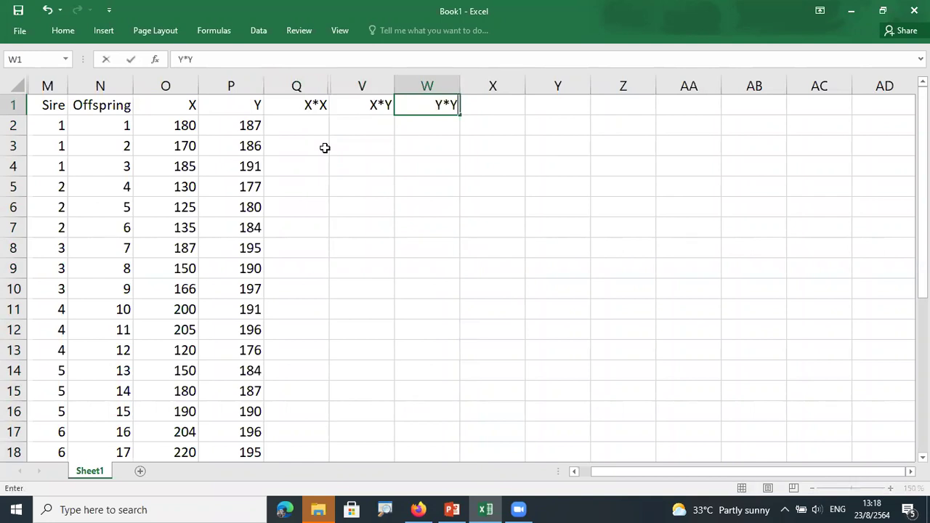
key(Return)
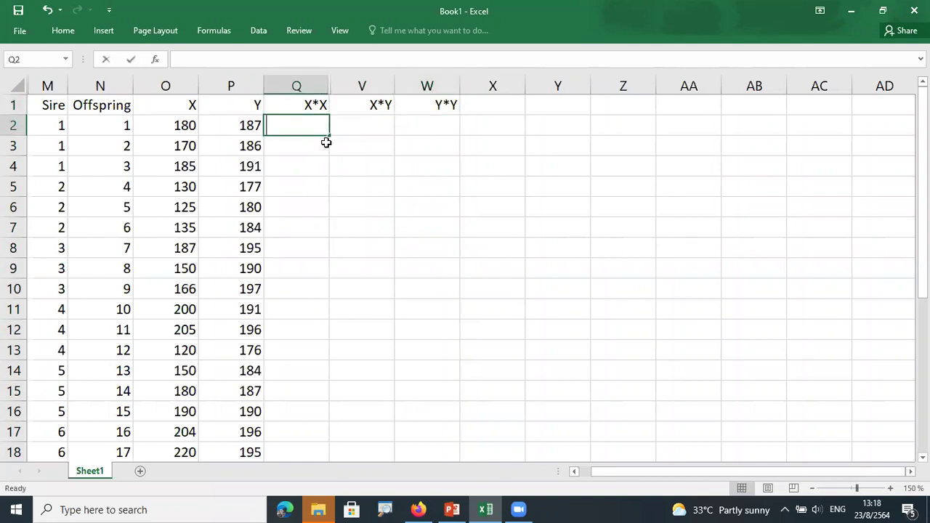
Calculate the first X*X product in Q2 with the formula =O2*O2
text(=)
click(188, 124)
text(*)
click(187, 124)
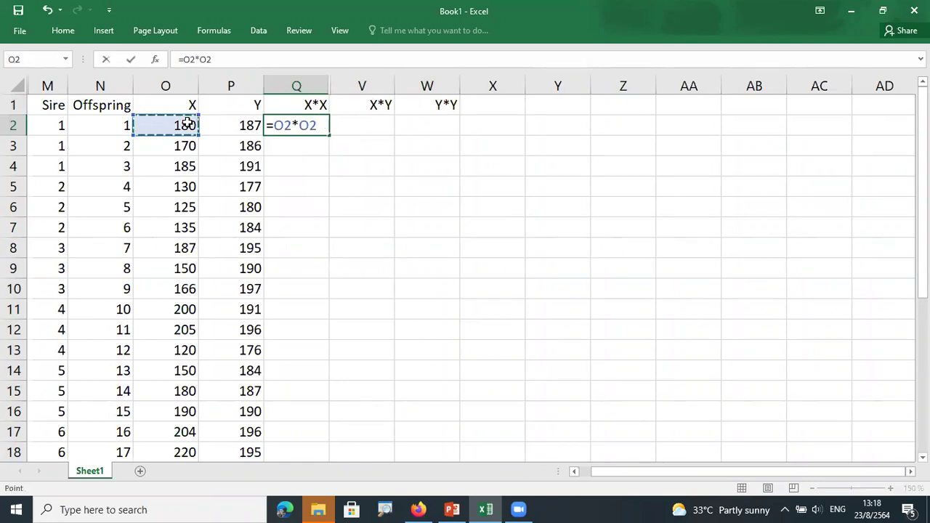
key(Return)
Calculate the first X*Y product in V2 with the formula =O2*P2
click(372, 127)
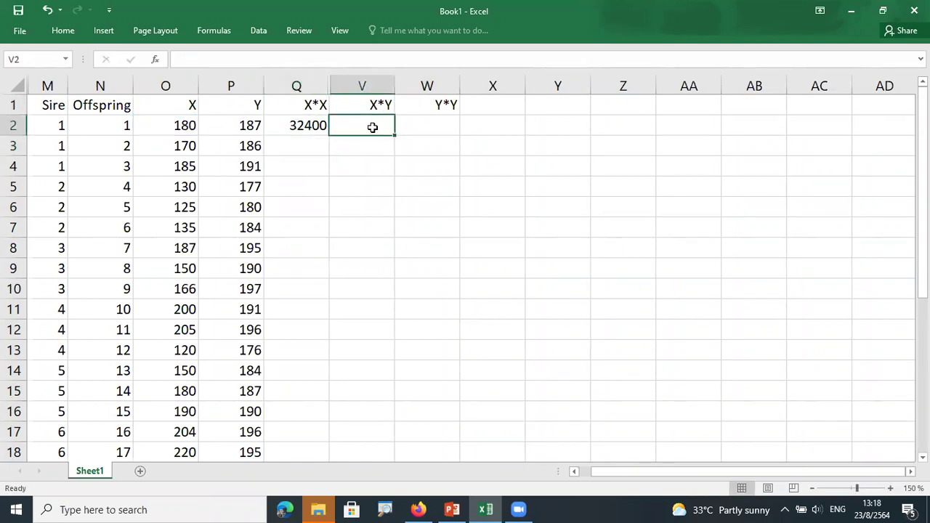
text(=)
click(189, 125)
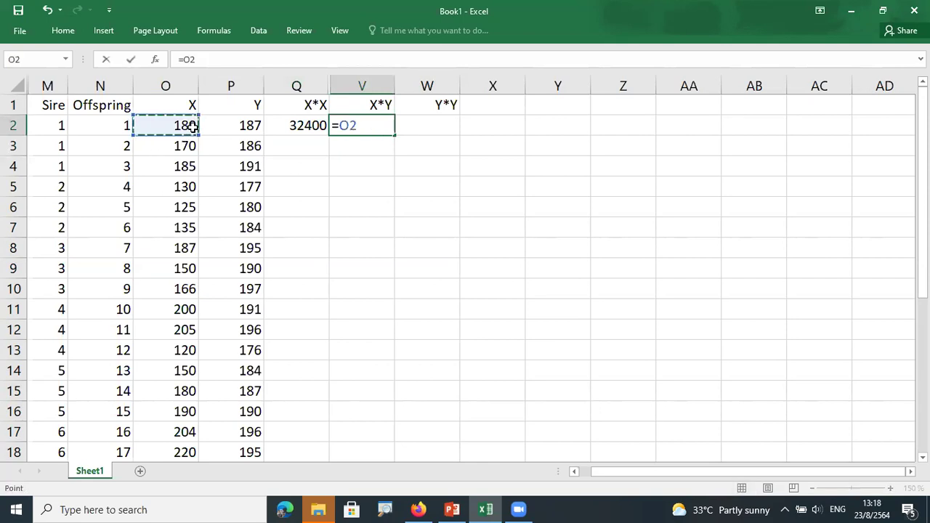
text(*)
click(240, 122)
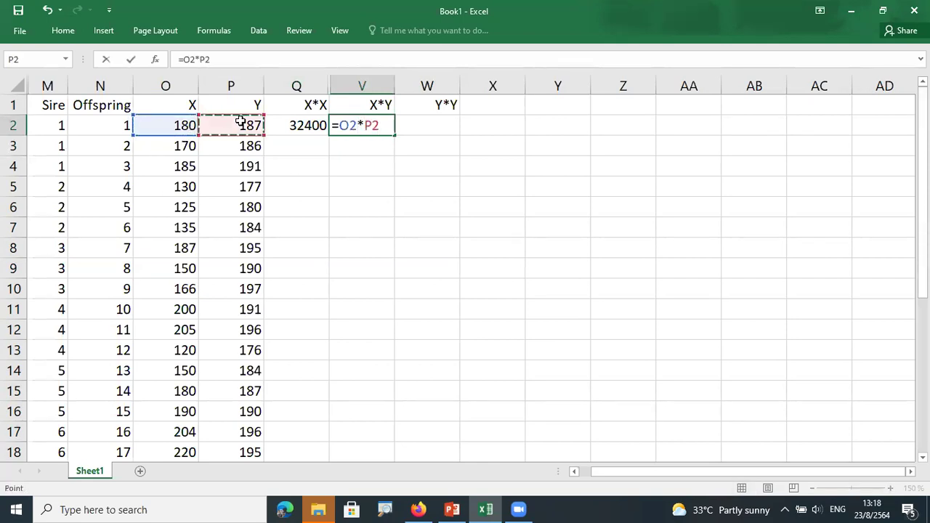
key(Return)
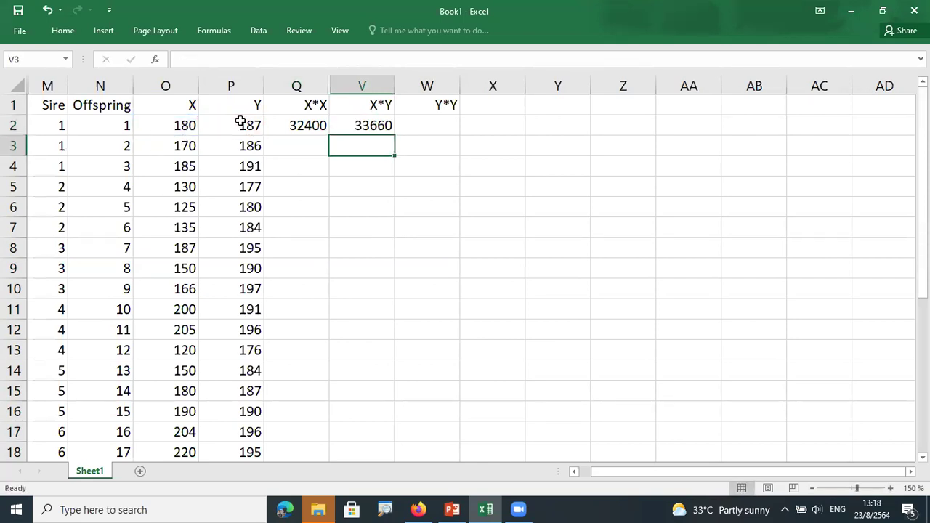
Calculate the first Y*Y product in W2 with the formula =P2*P2
click(431, 120)
text(=)
key(Left)
key(Left)
key(Left)
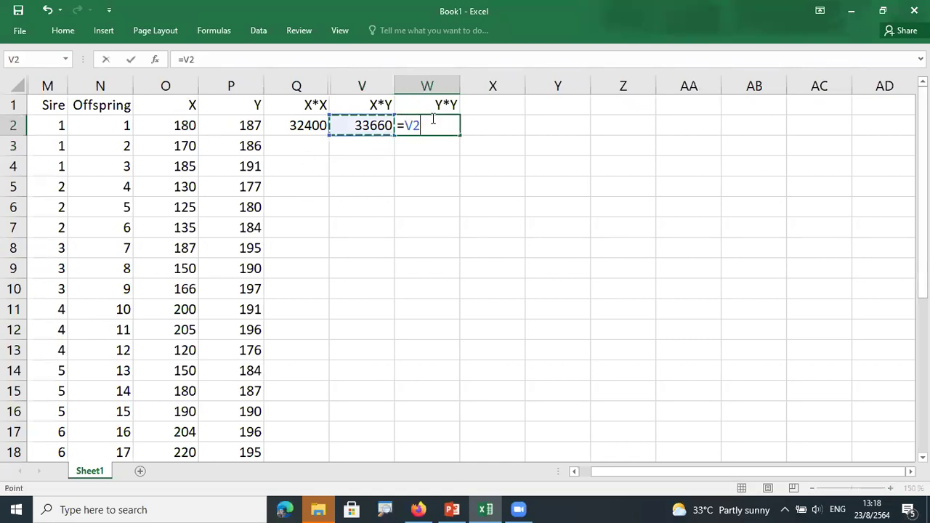
text(*)
key(Left)
key(Left)
key(Left)
key(Return)
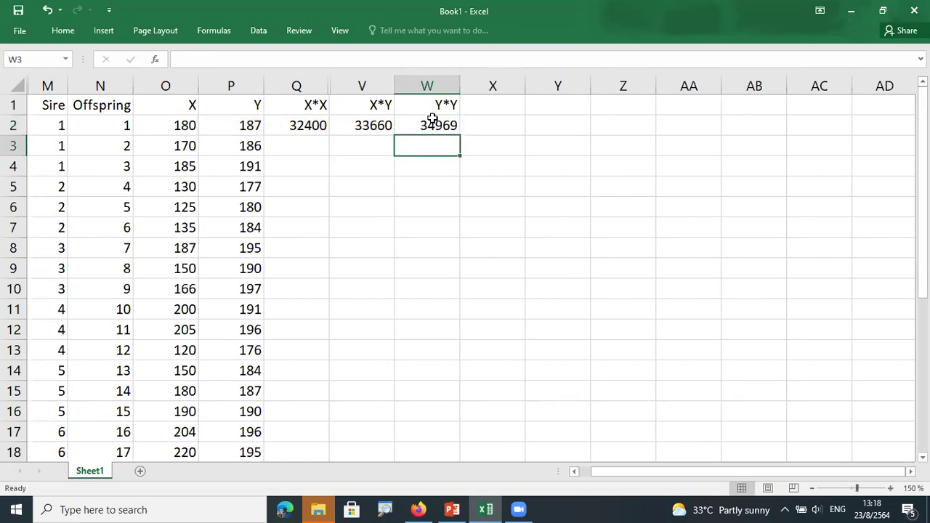
Fill the three product formulas in Q2, V2 and W2 down to row 31
drag(303, 125, 439, 138)
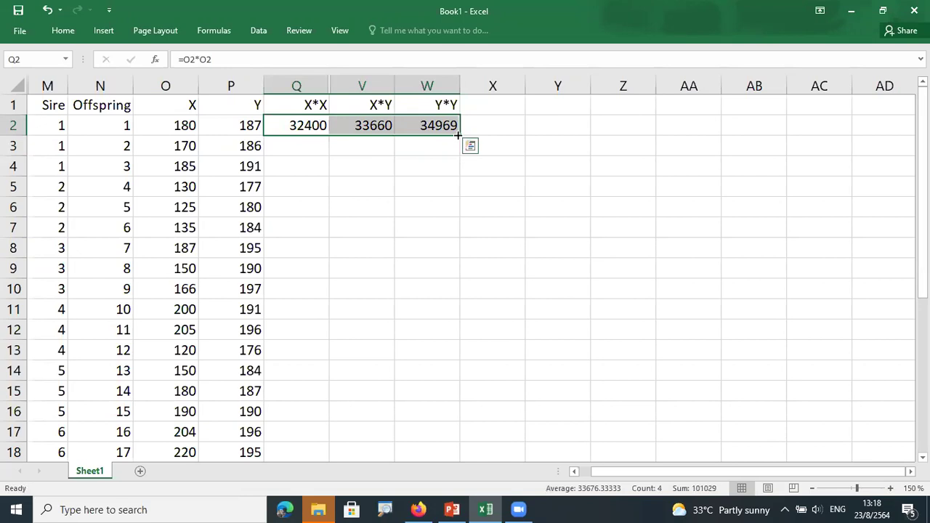
click(455, 133)
drag(309, 127, 429, 406)
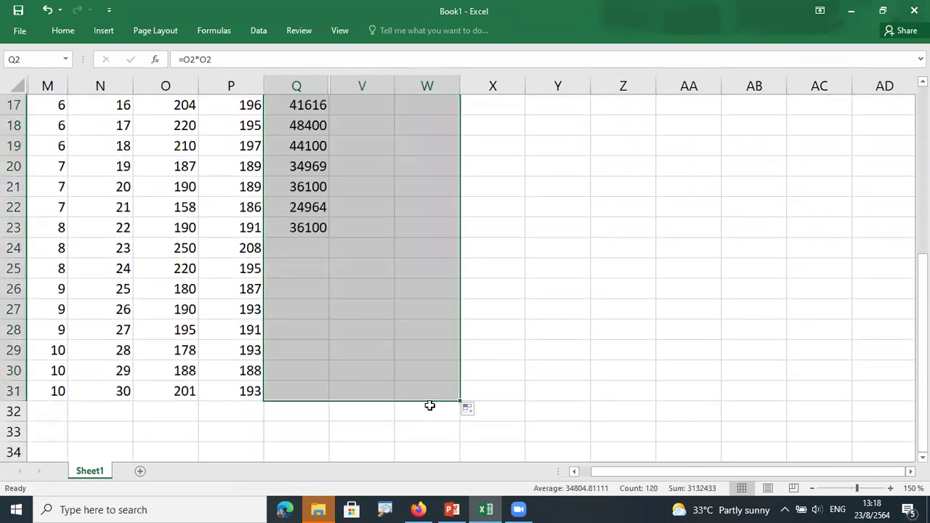
click(558, 370)
scroll(559, 371, up, 5)
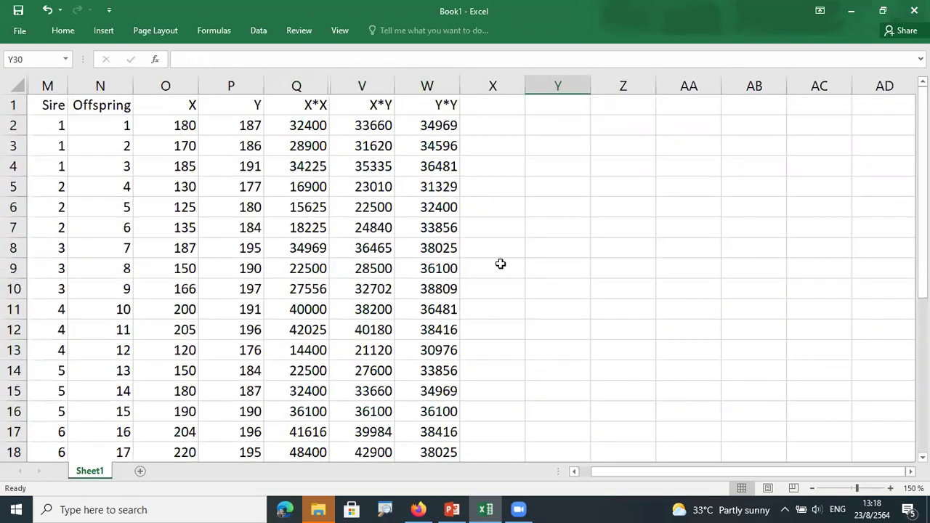
Enter the title ANOVA in Y2 and the heading SOV below it in Y3
click(552, 129)
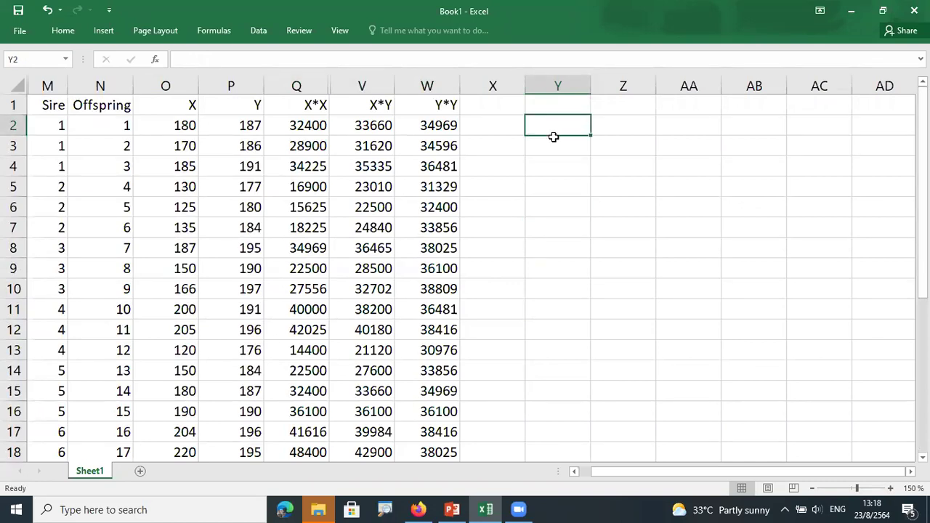
text(AMOVA)
key(BackSpace)
key(BackSpace)
key(BackSpace)
key(BackSpace)
text(NOVA)
key(Return)
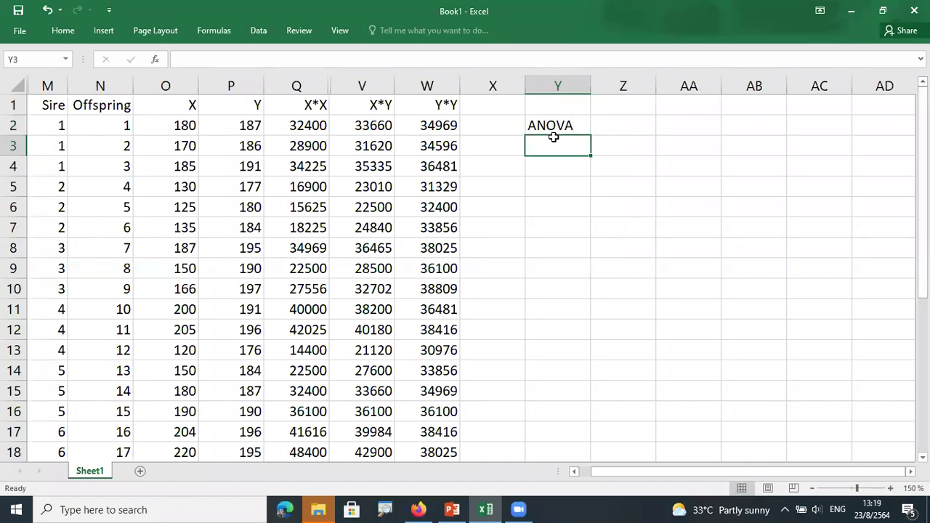
text(SOV)
key(Return)
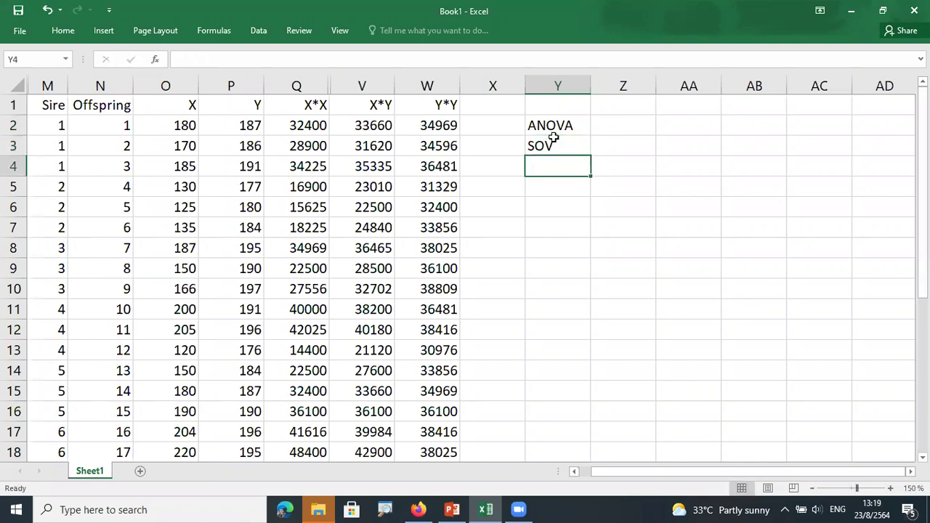
Enter the source labels Sire, Offspring/Sire and Total in Y4 to Y6 and fit column Y to its contents
text(Tre)
key(BackSpace)
key(BackSpace)
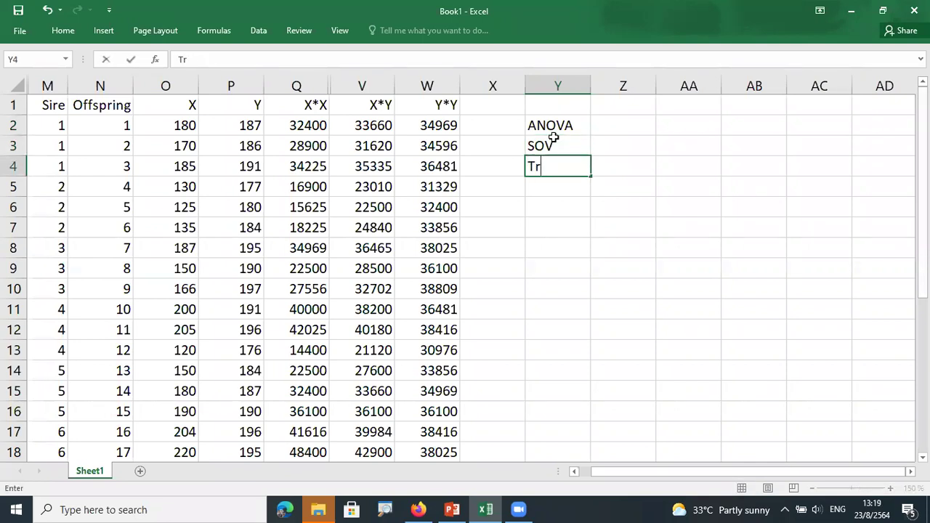
key(BackSpace)
text(Sire)
key(Return)
text(Offspring/Sire)
key(Return)
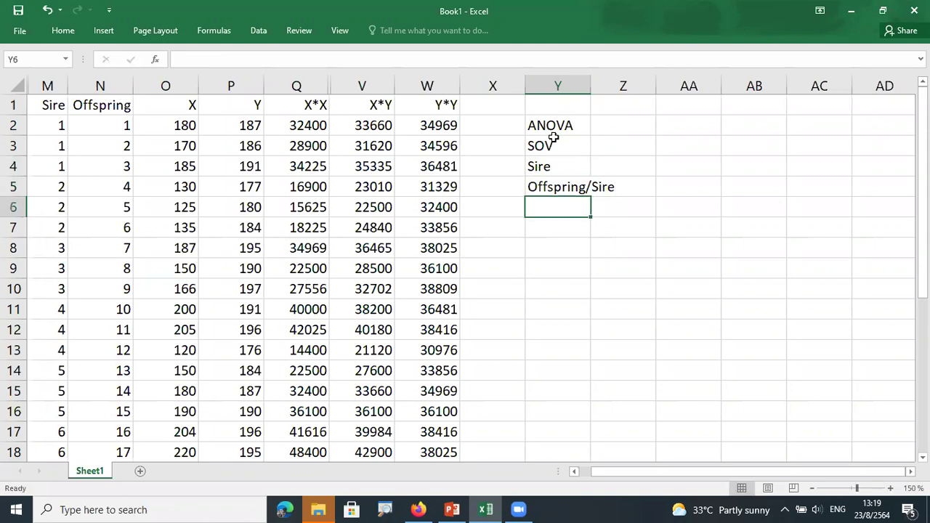
text(Total)
key(Return)
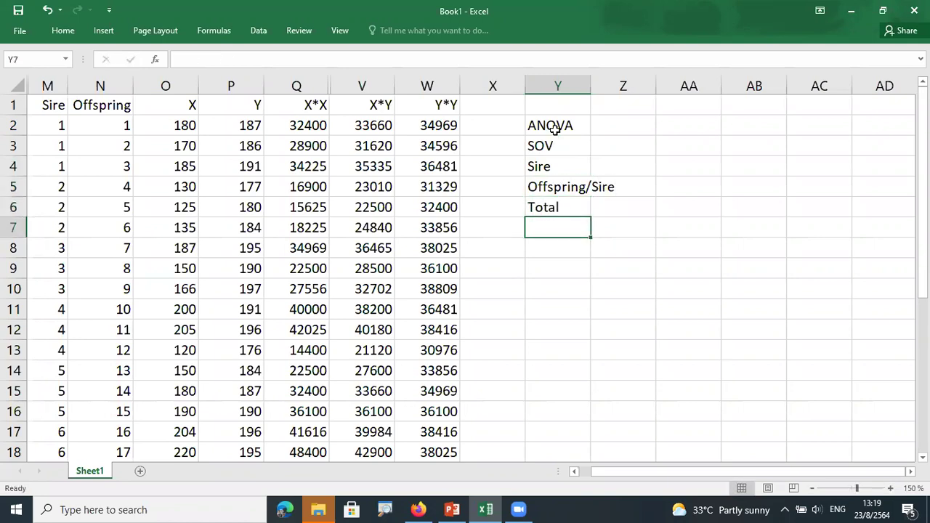
double_click(592, 86)
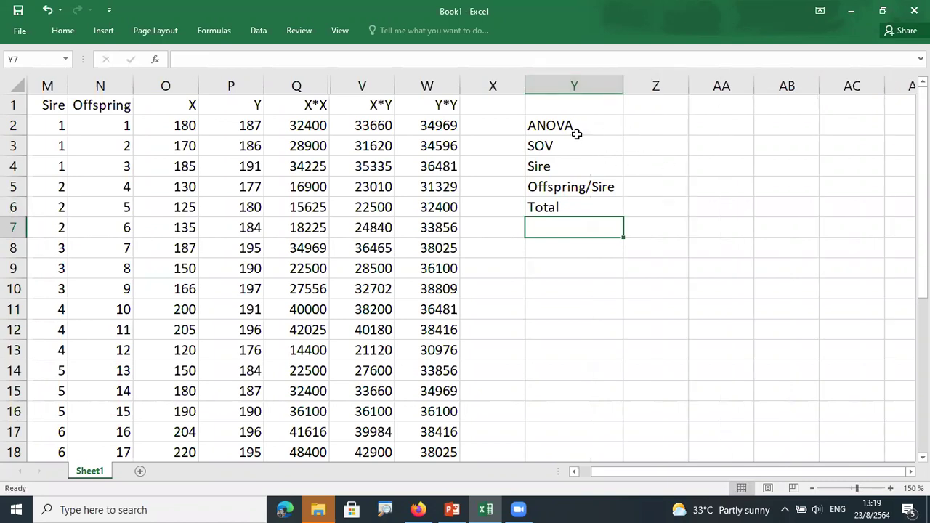
Enter the heading df in Z2 beside the ANOVA title
click(654, 129)
text(df)
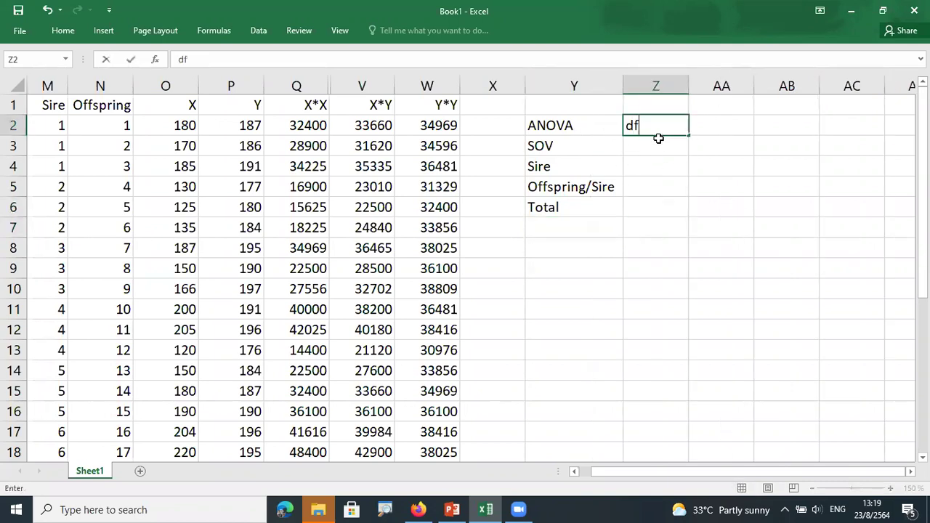
key(Return)
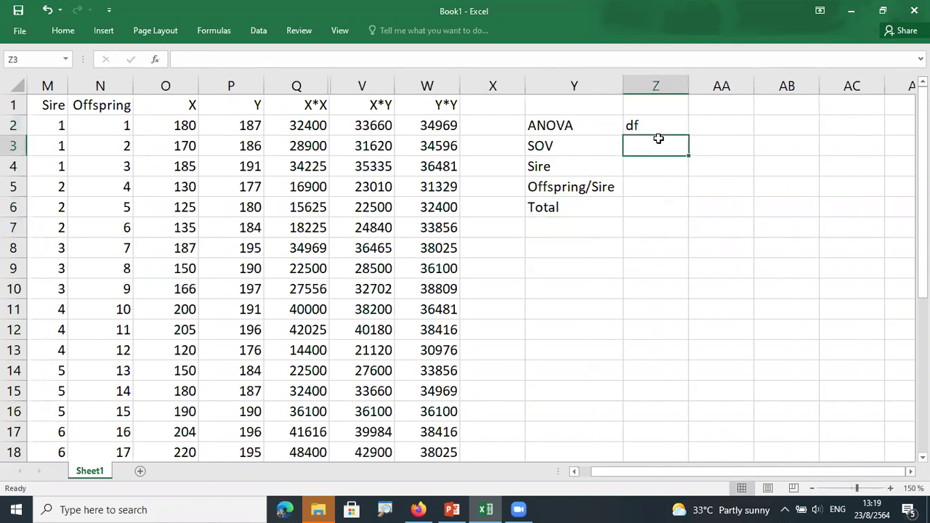
Calculate the Total degrees of freedom in Z6 with the formula =30-1
click(653, 206)
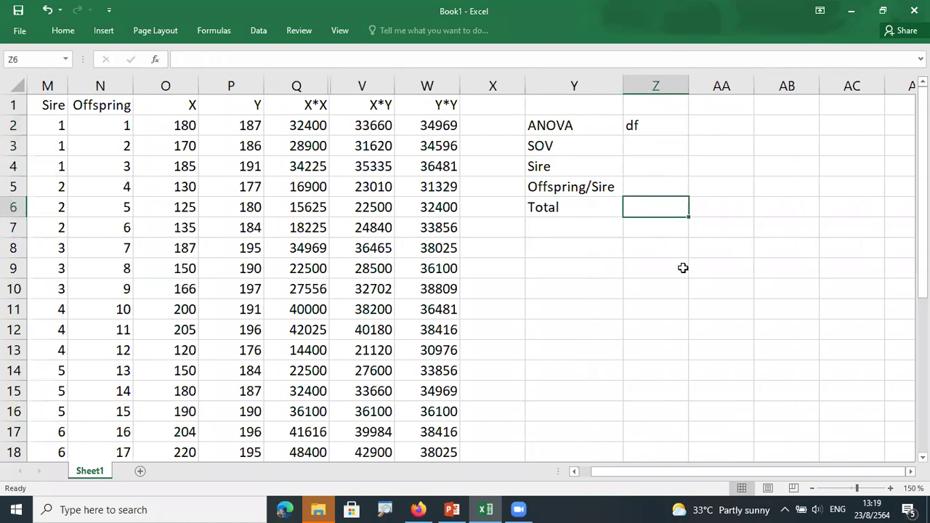
text(=)
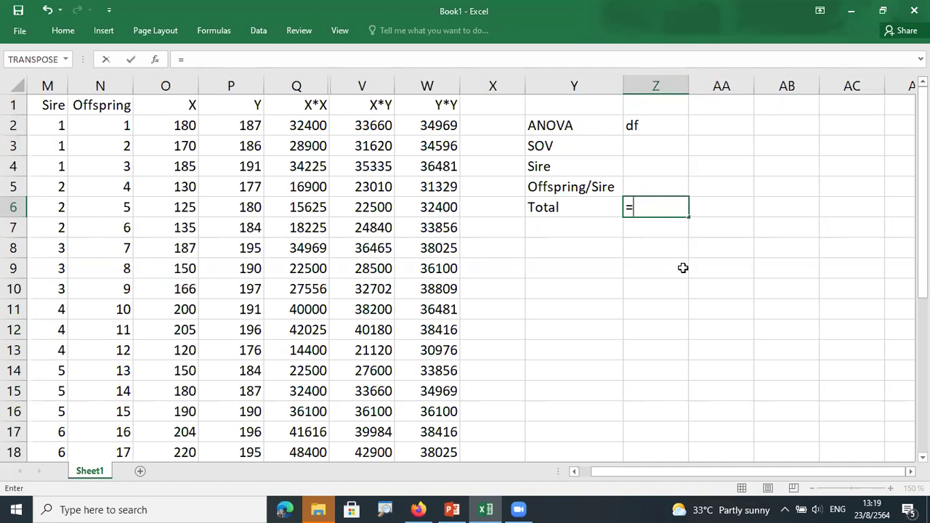
key(BackSpace)
text(=30-1)
key(Return)
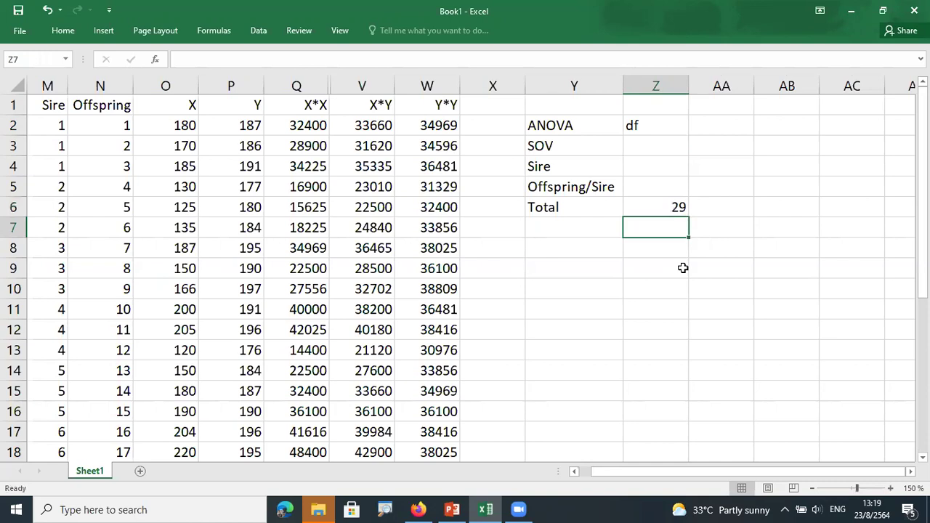
Enter the formula =10-1 in Z3 beside the SOV heading
drag(632, 130, 643, 149)
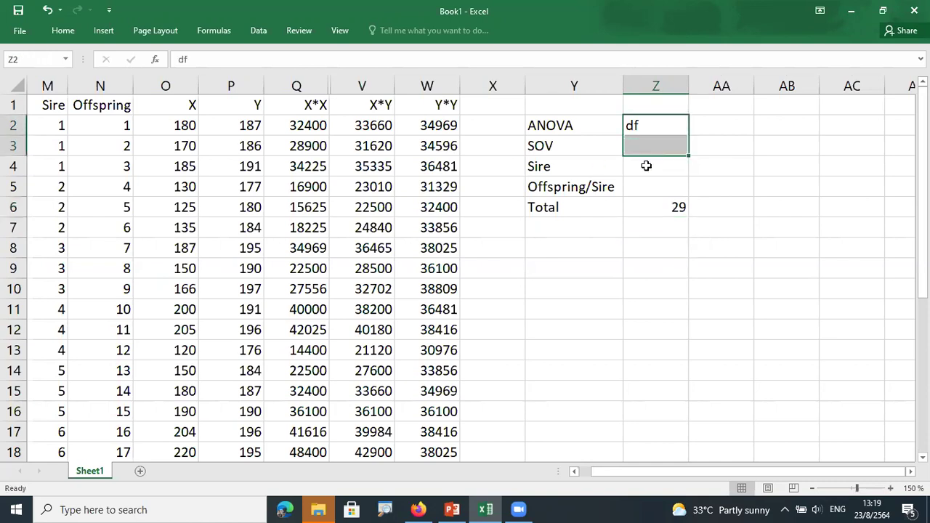
key(shift+Up)
key(Down)
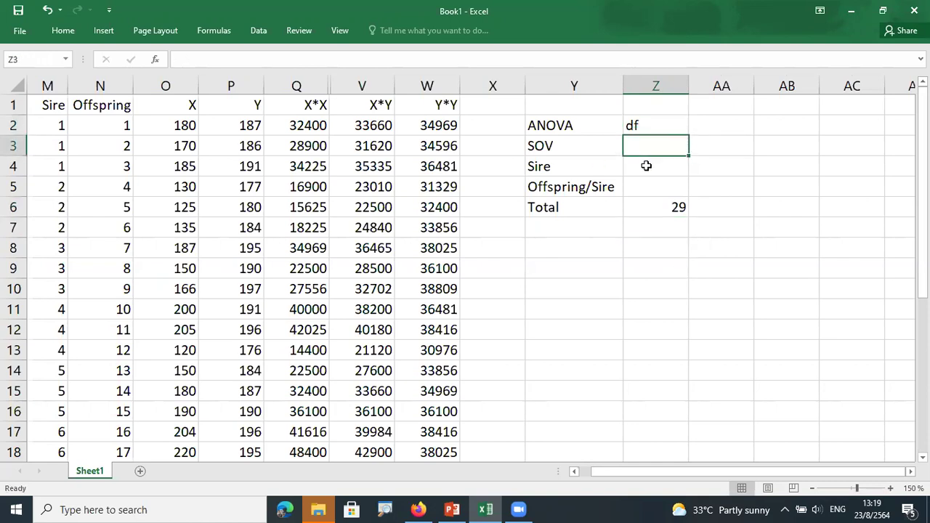
text(=10-1)
key(Return)
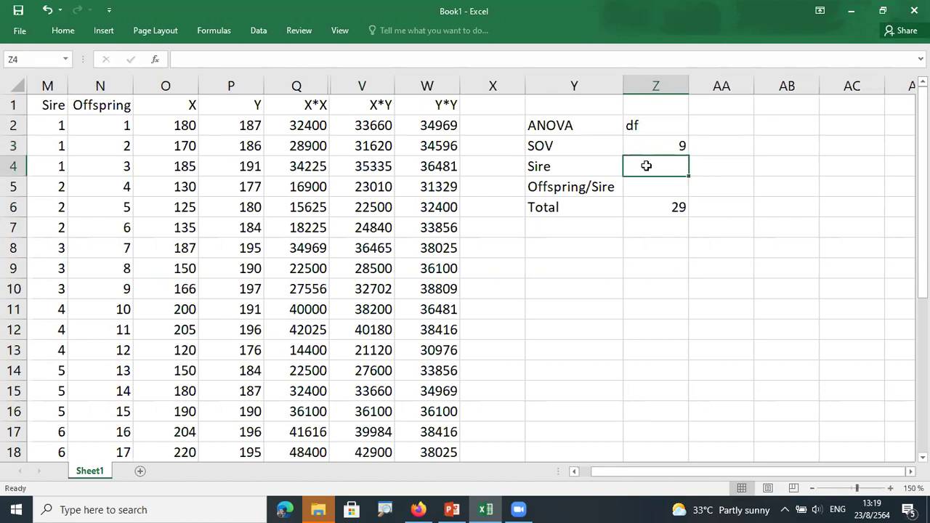
Clear the df heading from Z2 and enter df in Z3 beside SOV instead
click(657, 128)
key(Delete)
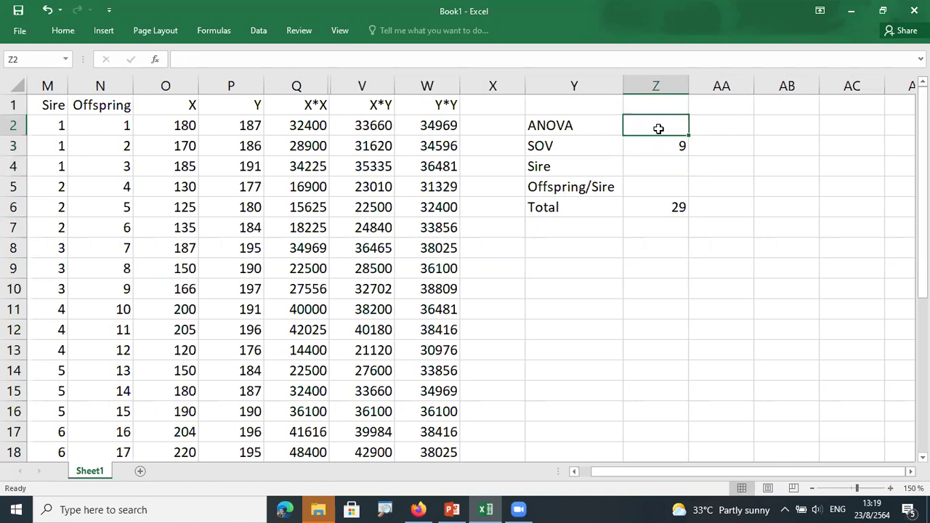
key(Down)
key(F2)
key(Escape)
text(df)
key(Return)
Calculate the Sire degrees of freedom in Z4 by entering +10-1
text(-)
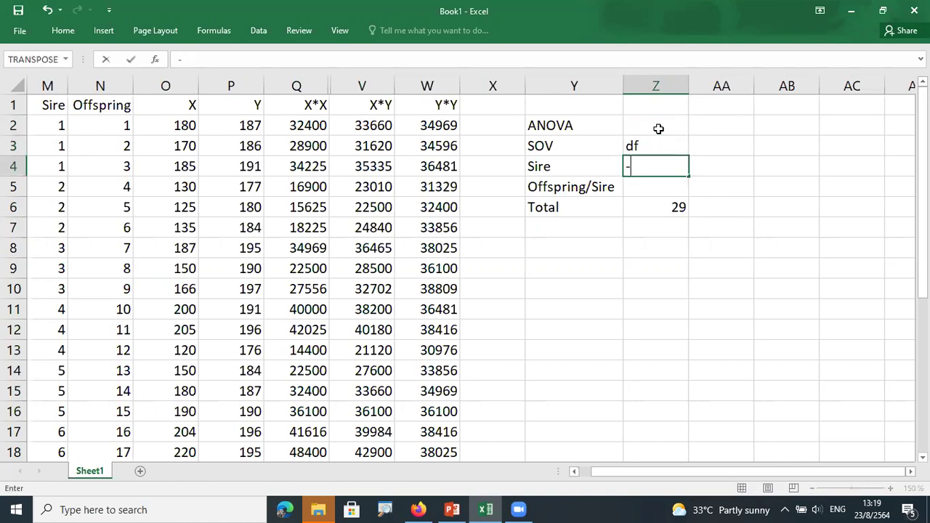
key(BackSpace)
text(+10-1)
key(Return)
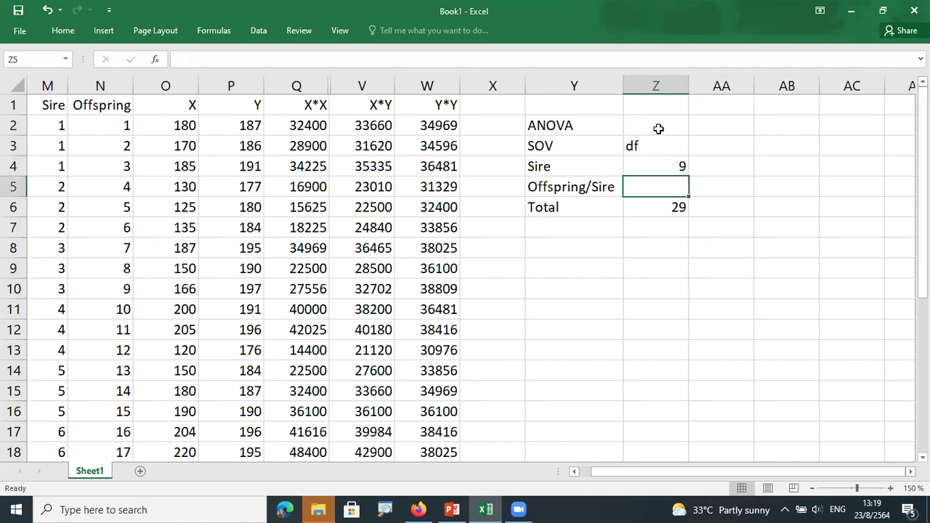
Calculate the Offspring/Sire degrees of freedom in Z5 by entering +30-10, and narrow the df column Z
text(+30-10)
key(Return)
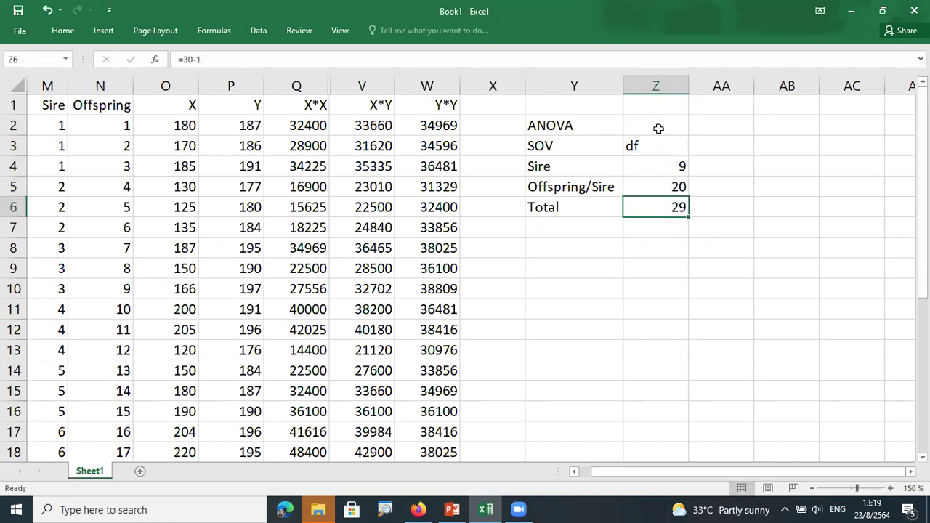
drag(647, 86, 656, 87)
Add the heading SS in AA3 beside df and enter X in Z2 beside the ANOVA title
click(676, 139)
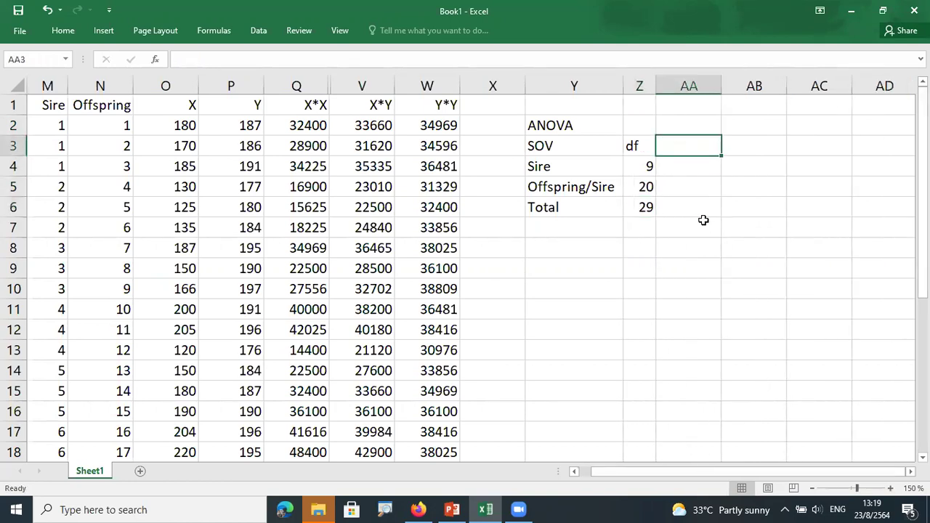
text(SS)
key(Return)
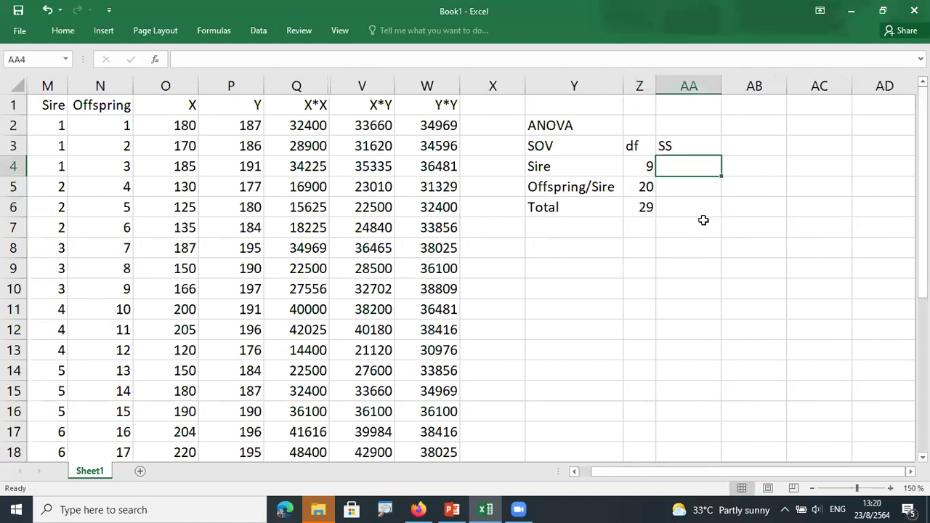
click(683, 210)
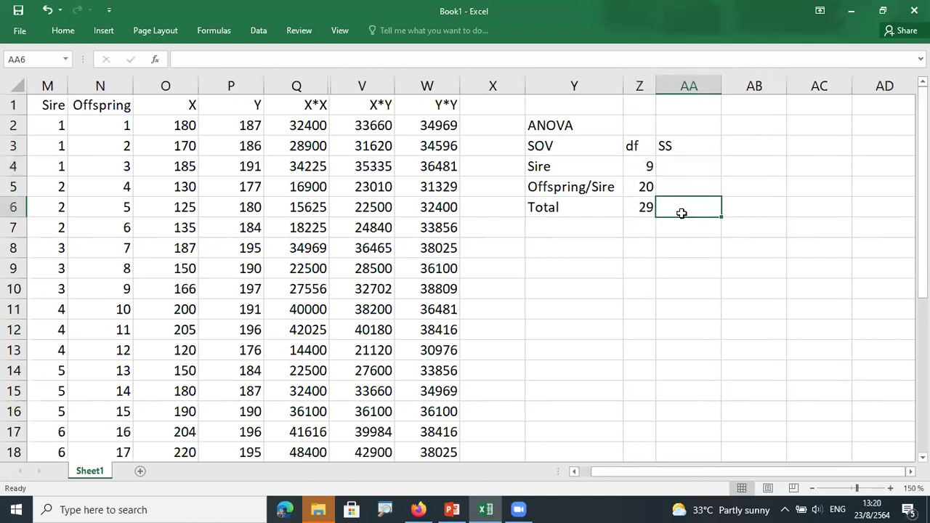
click(582, 125)
click(632, 123)
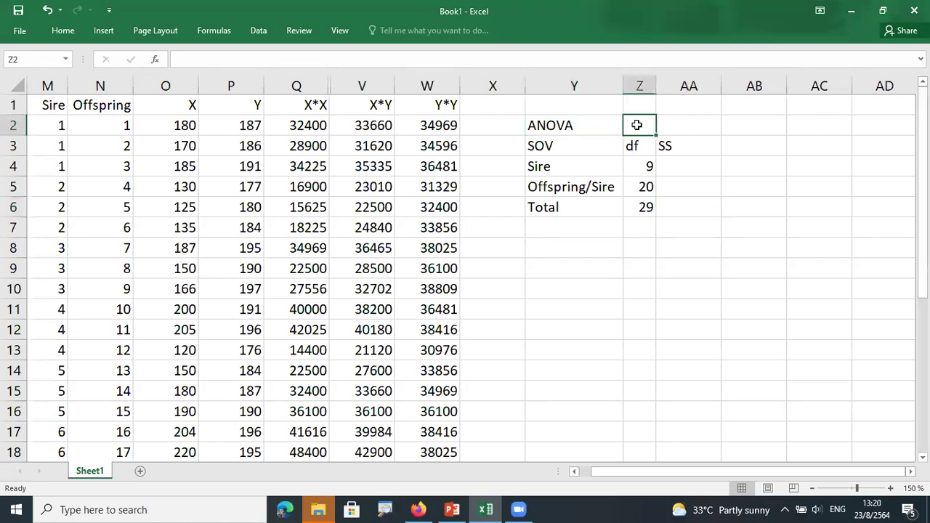
text(X)
click(631, 139)
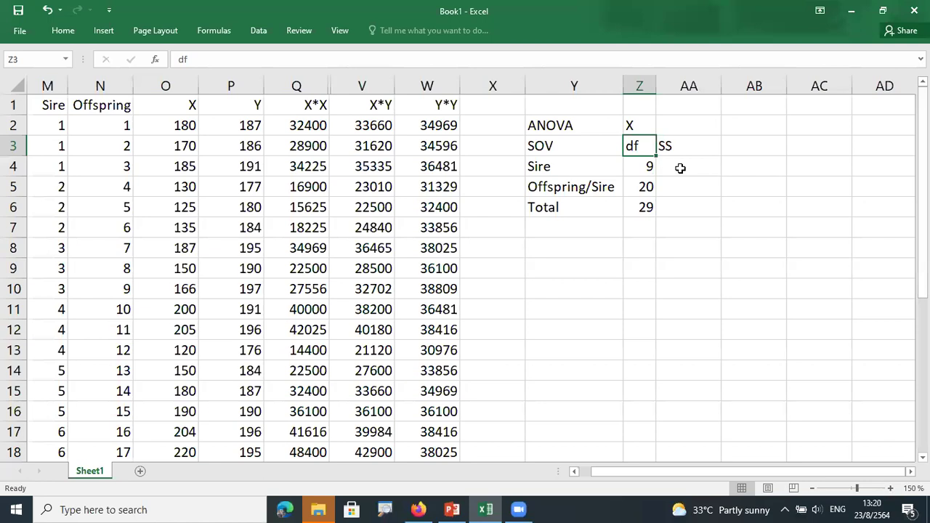
Label the row beneath the last data record by entering total in M32
click(691, 207)
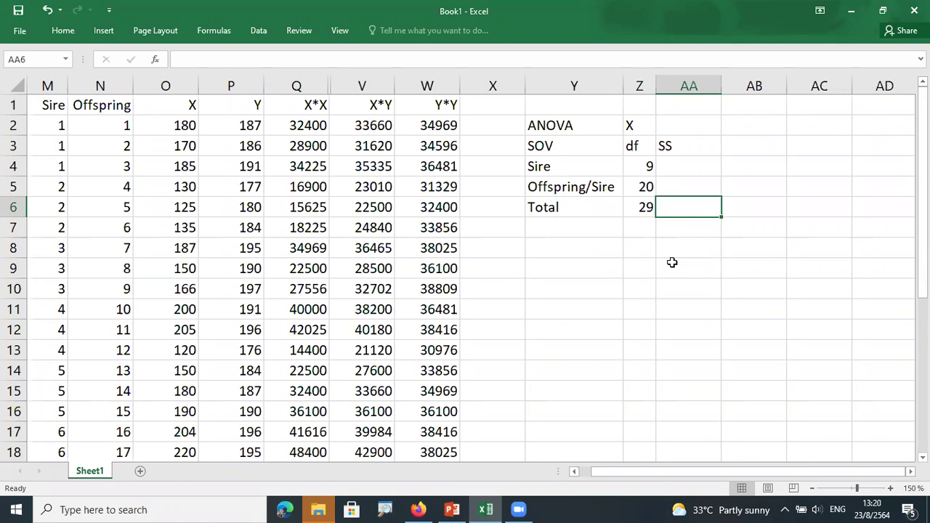
scroll(517, 295, down, 6)
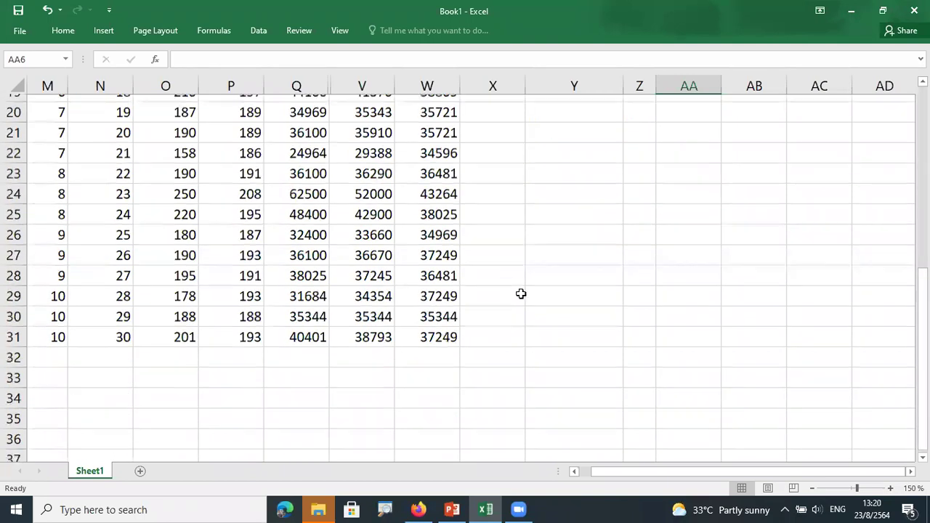
scroll(326, 308, up, 7)
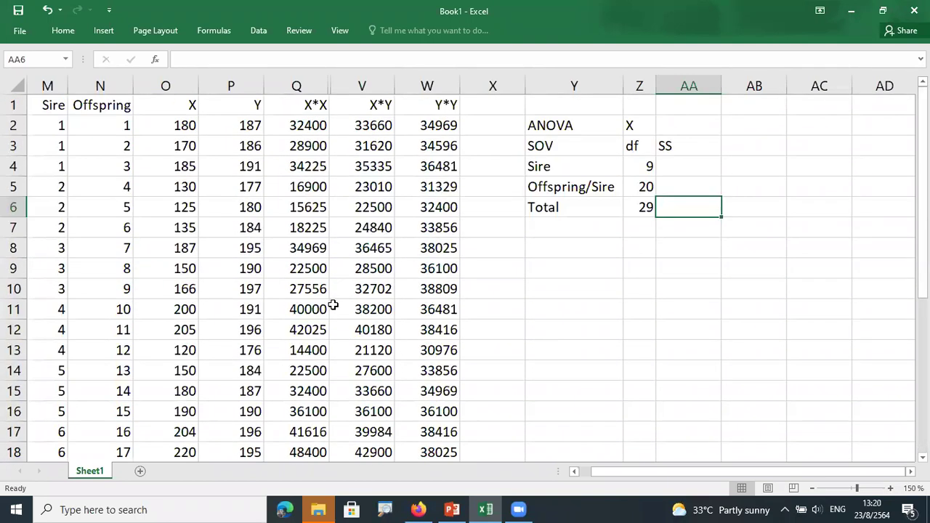
click(179, 109)
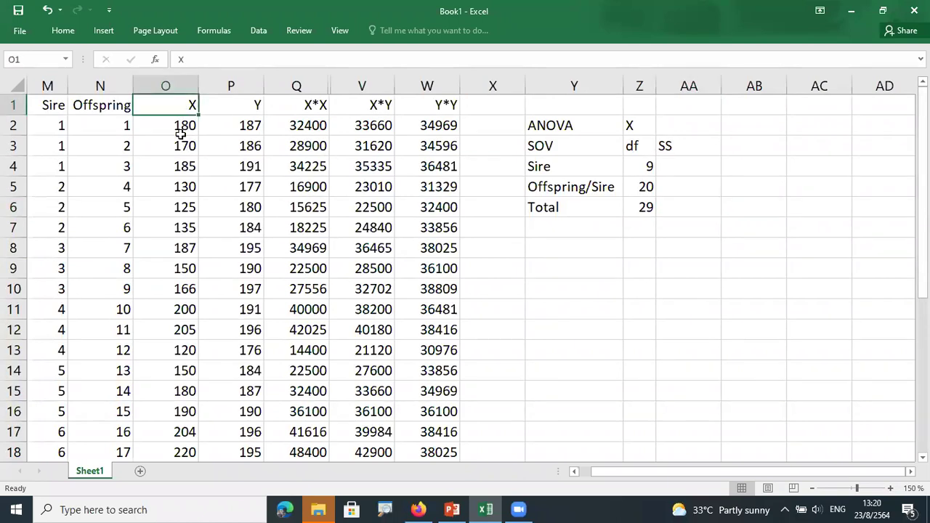
scroll(181, 126, down, 8)
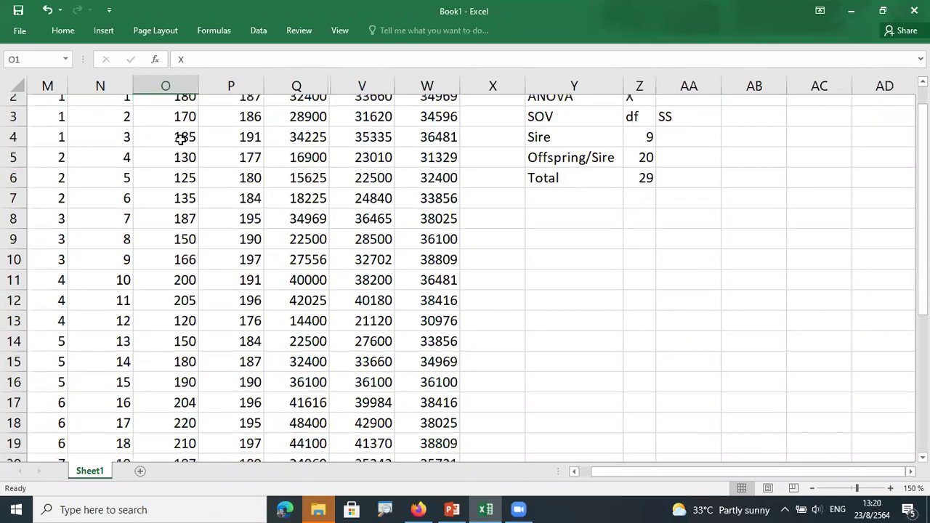
click(174, 246)
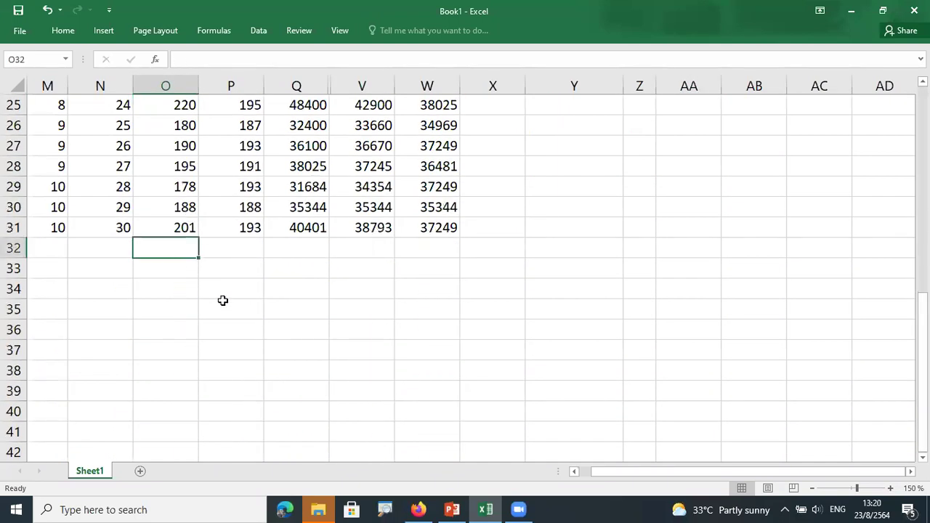
click(52, 252)
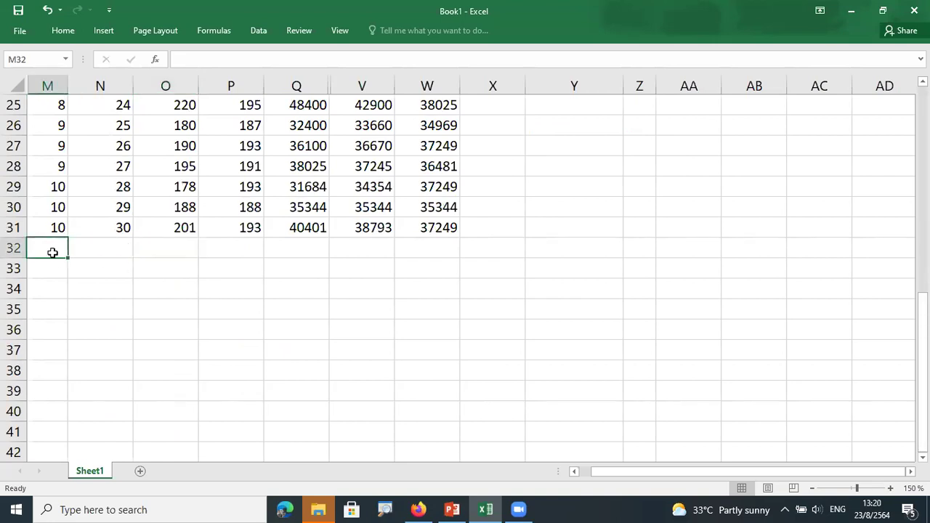
text(total)
key(Tab)
key(Tab)
key(Tab)
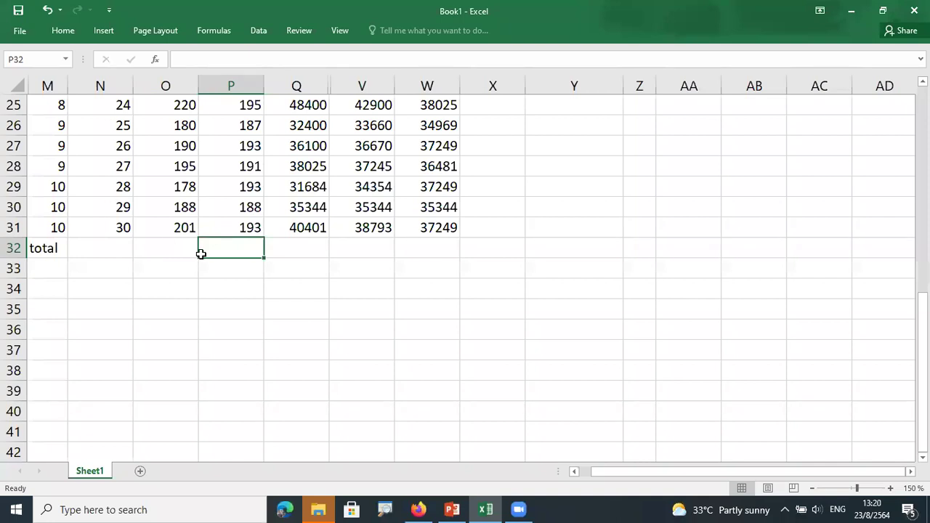
Freeze the panes at O2 to keep the header row and the Sire and Offspring columns fixed
scroll(206, 254, up, 8)
scroll(218, 277, down, 5)
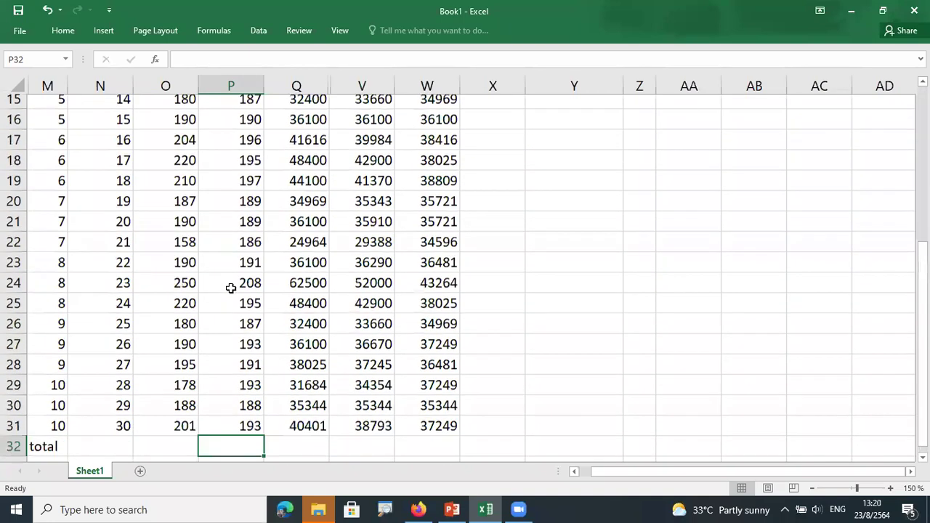
scroll(233, 268, up, 5)
click(156, 120)
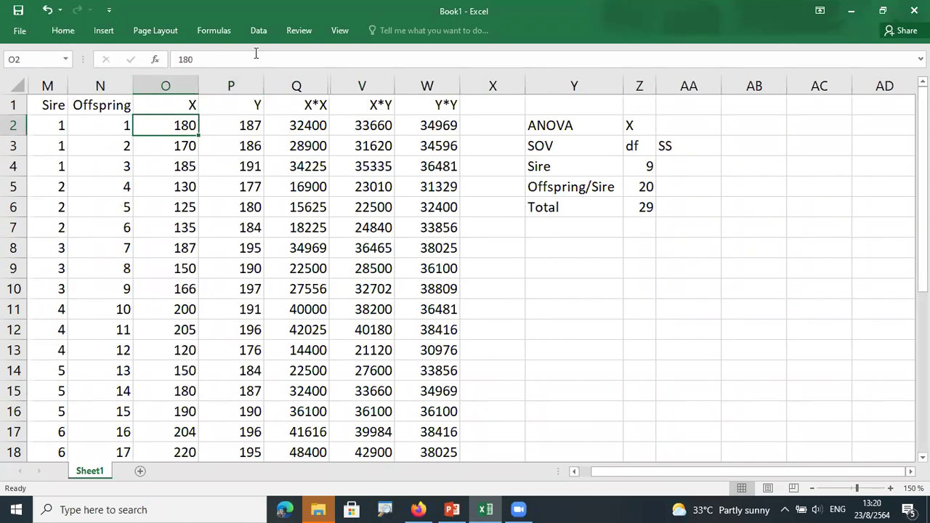
click(336, 31)
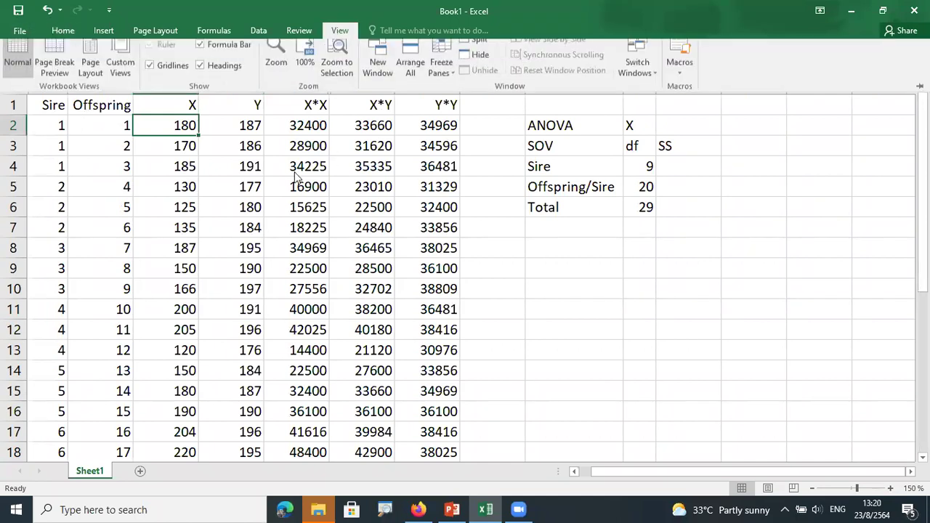
click(442, 73)
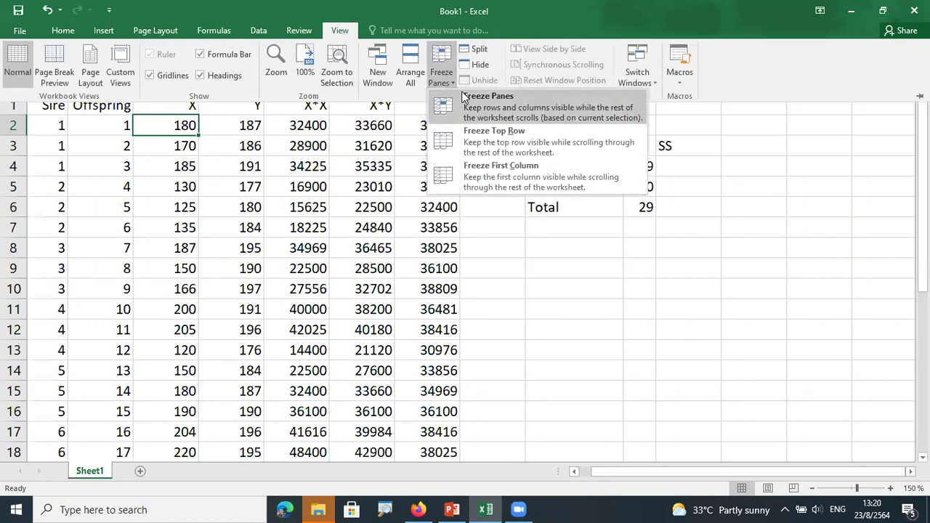
click(460, 95)
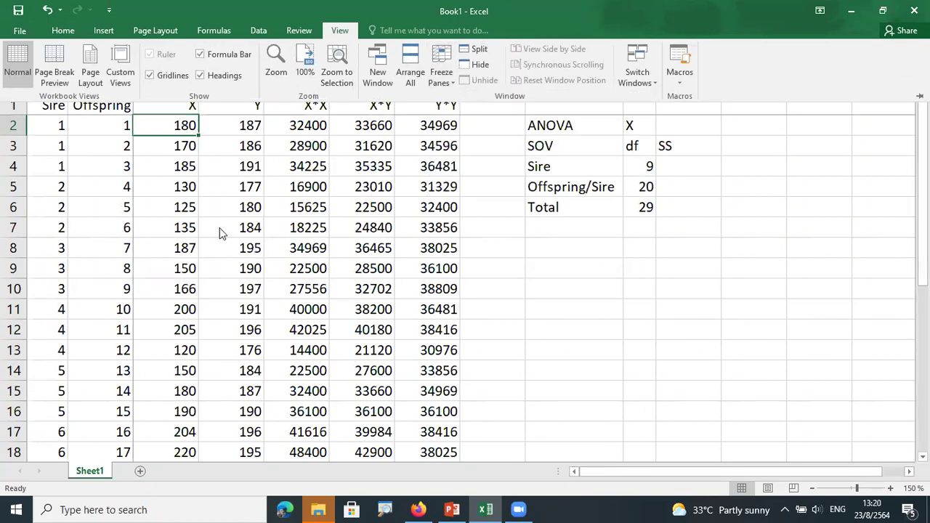
click(233, 240)
click(231, 241)
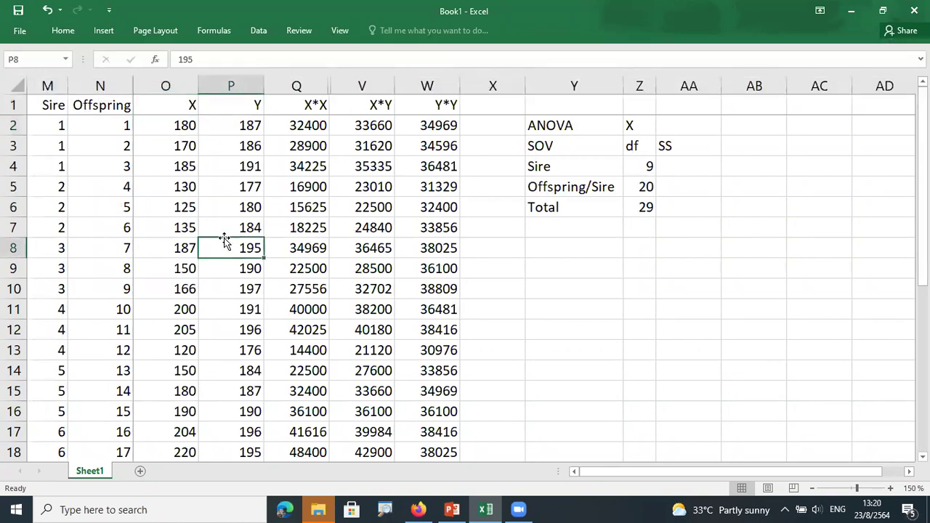
Sum the X values in the total row by entering =SUM(O2:O31) in O32
scroll(226, 239, down, 8)
click(161, 248)
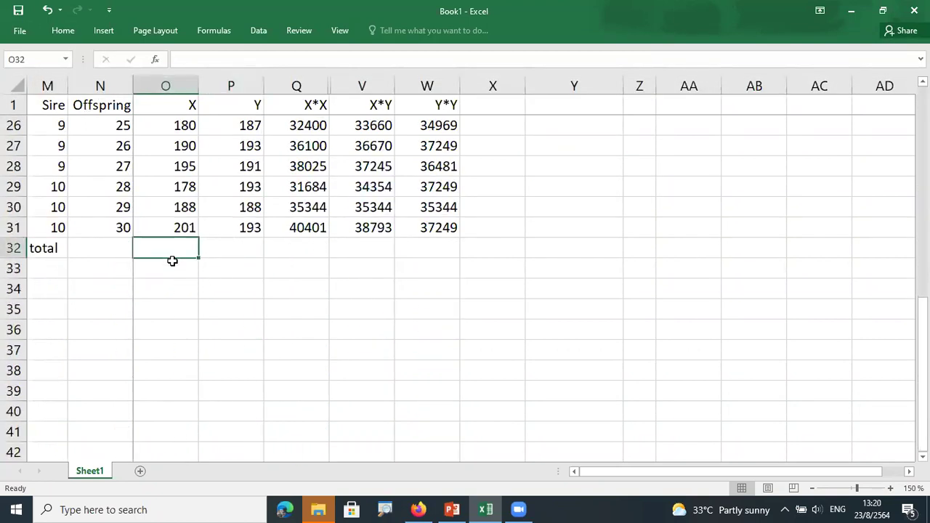
text(=sum()
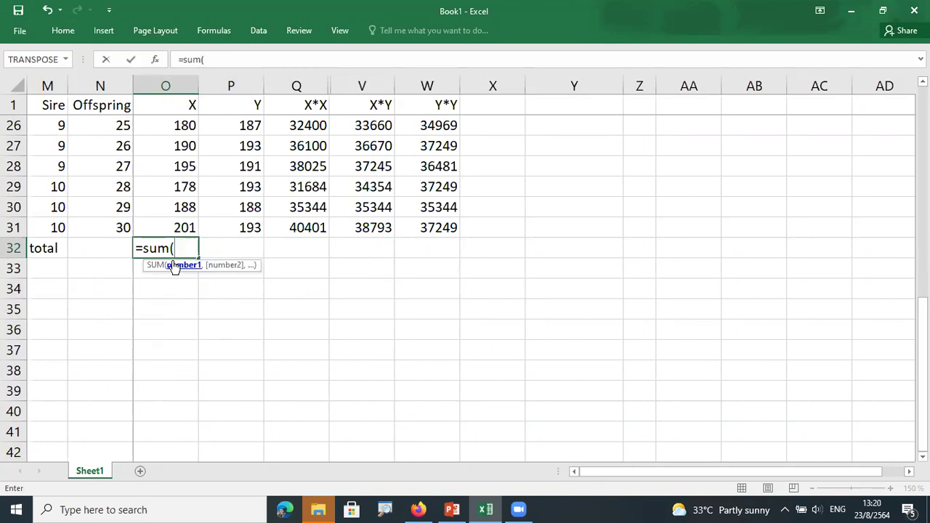
drag(176, 229, 172, 125)
key(Return)
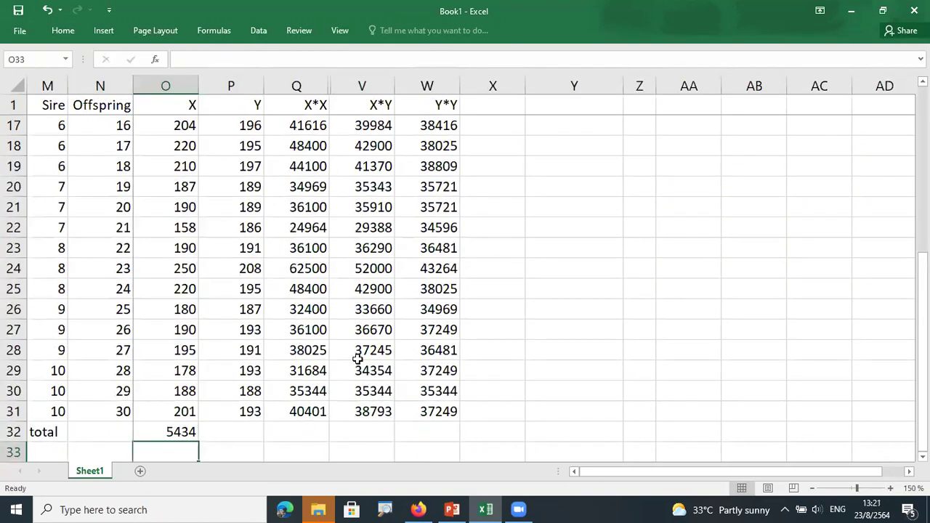
Fill the total formula from O32 across to W32 for the Y and product columns
scroll(202, 364, down, 2)
click(173, 309)
drag(197, 319, 475, 333)
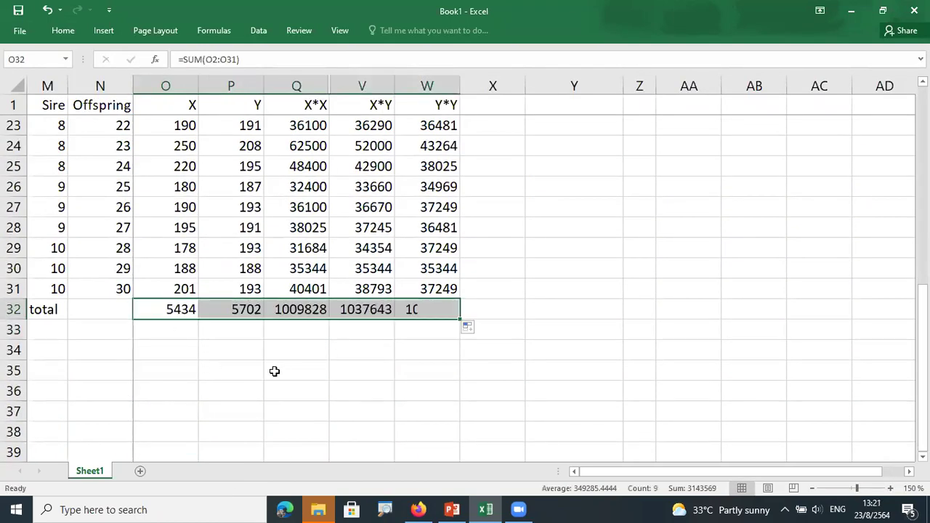
Label M33 as CF and calculate the correction factor for X in O33 with =(O32^2)/30
click(57, 331)
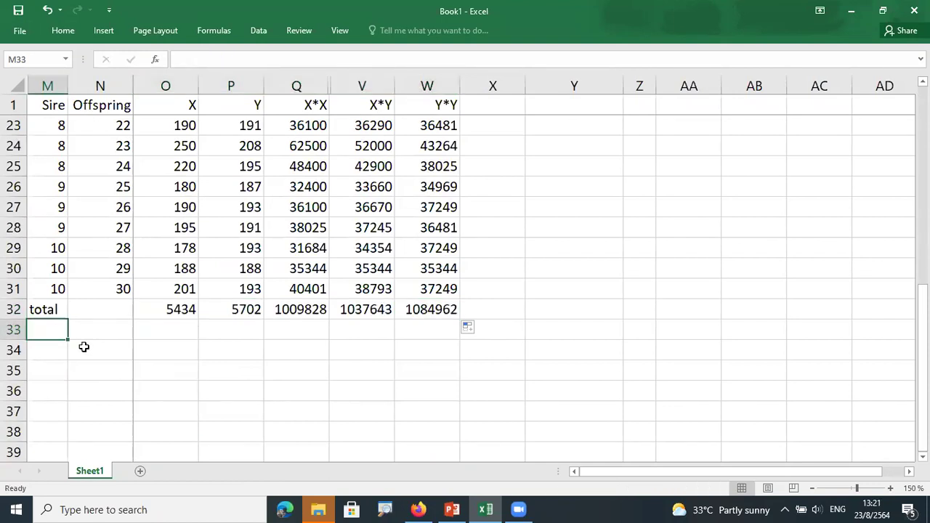
text(CF)
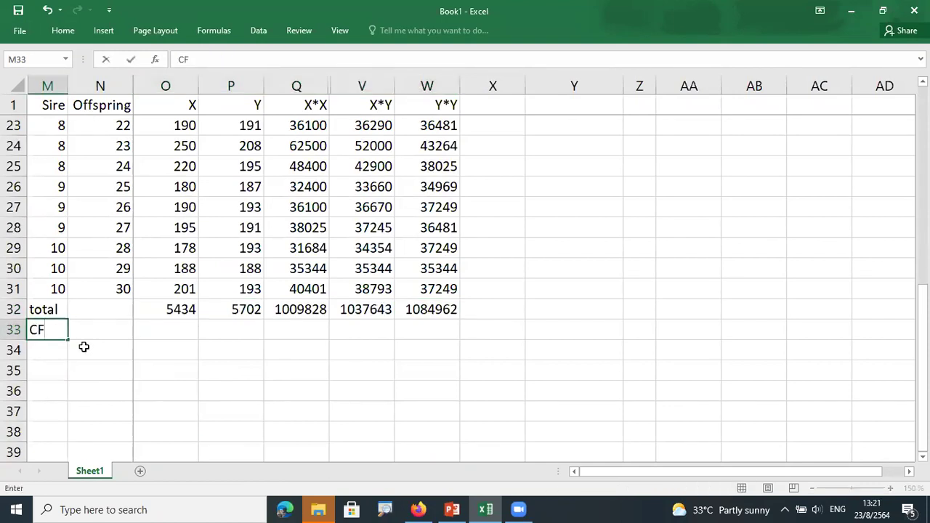
key(Tab)
key(Tab)
text(=)
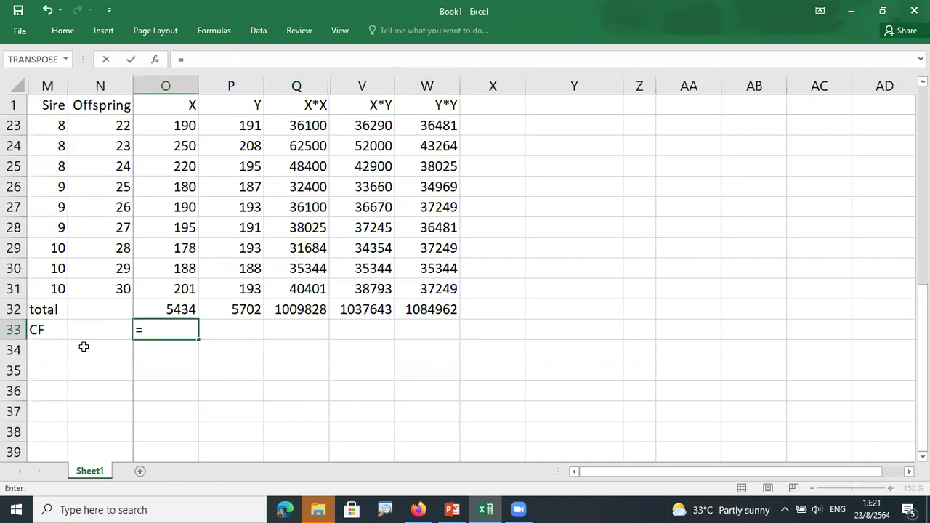
text(()
key(Up)
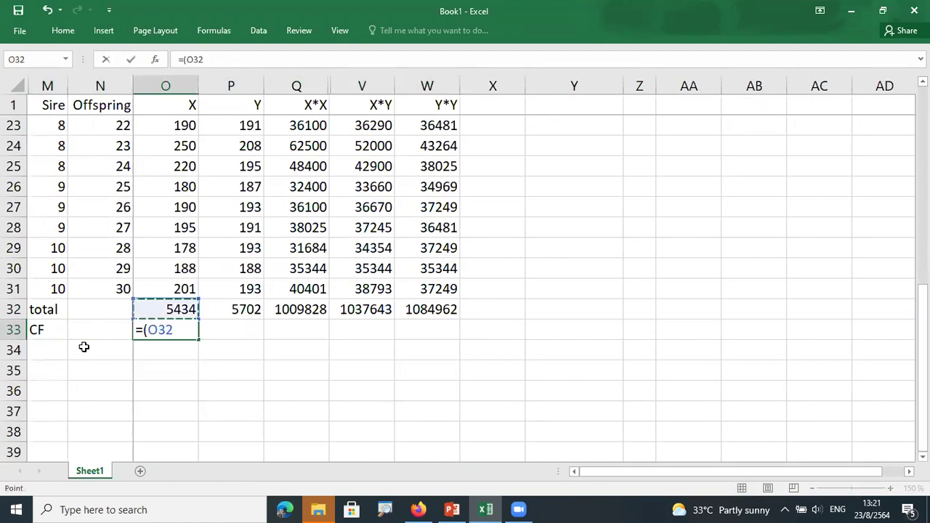
text(^2)/30)
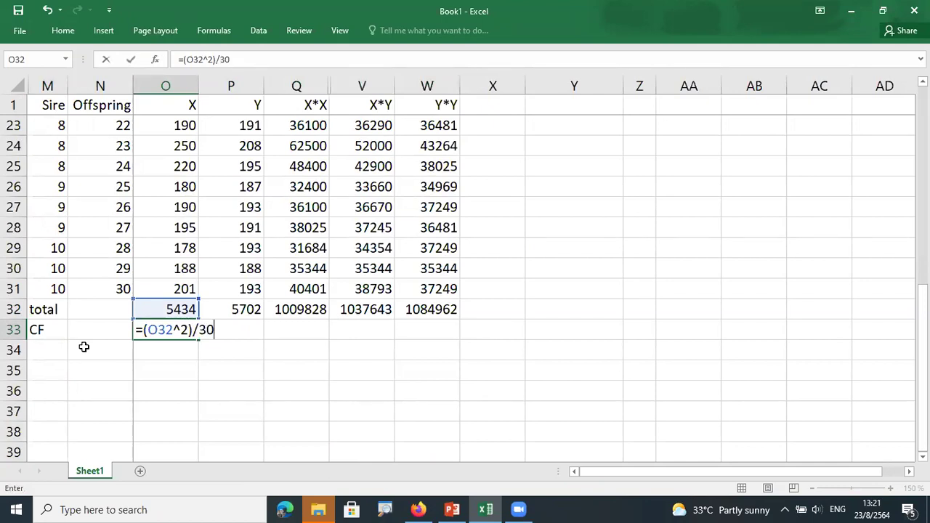
key(Return)
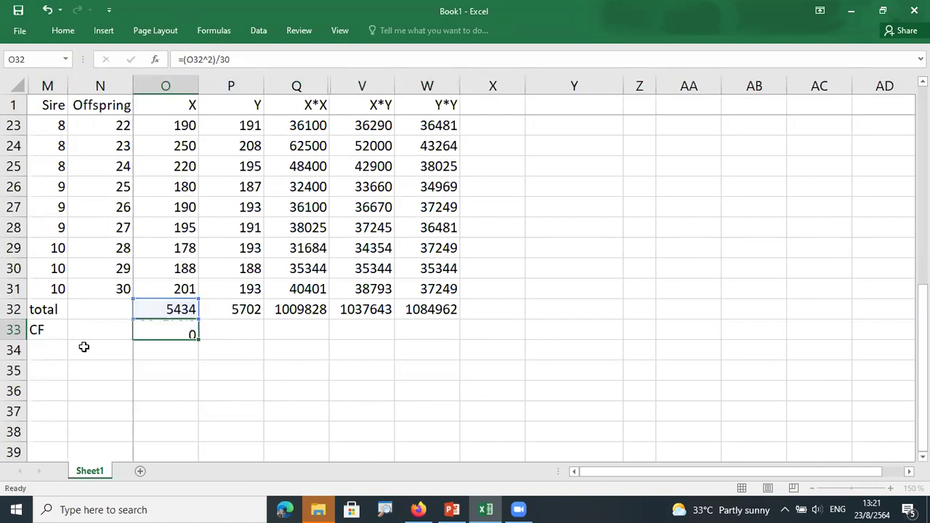
Fill the CF formula from O33 into P33 for the Y column
click(195, 335)
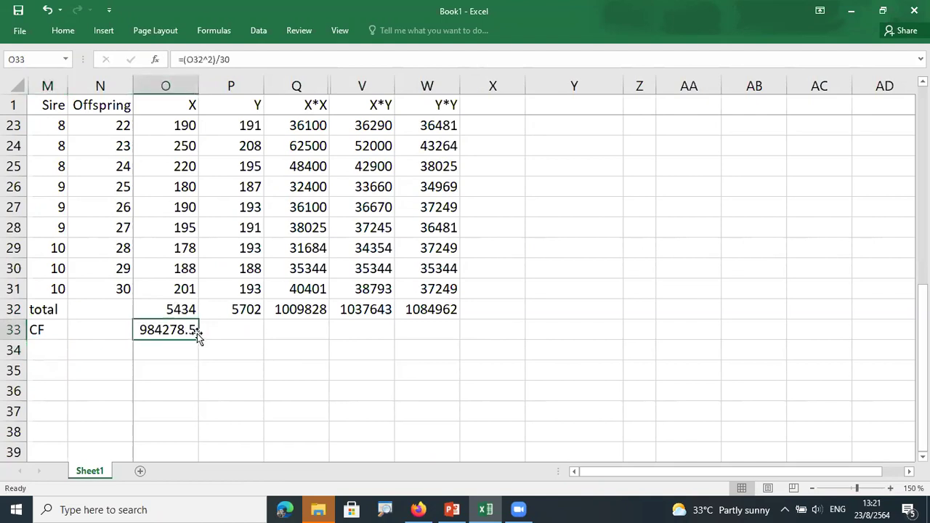
drag(199, 340, 237, 329)
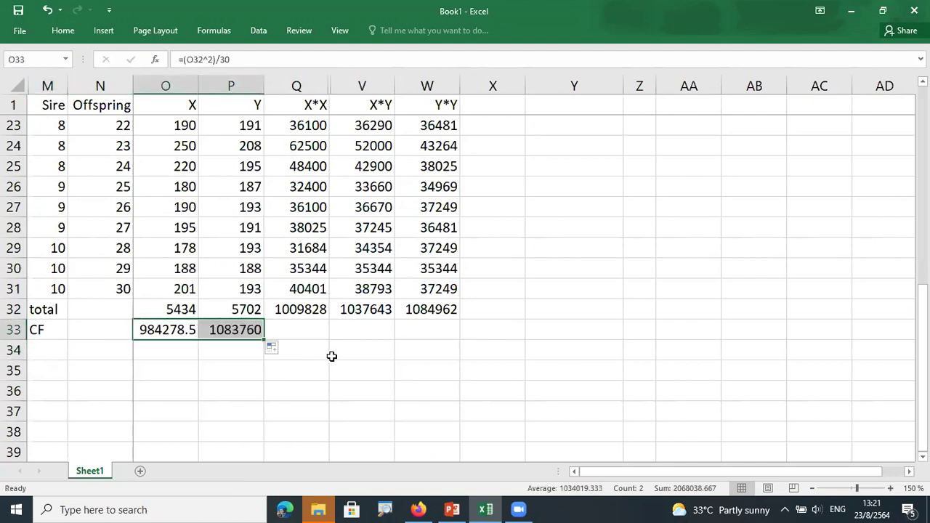
click(401, 359)
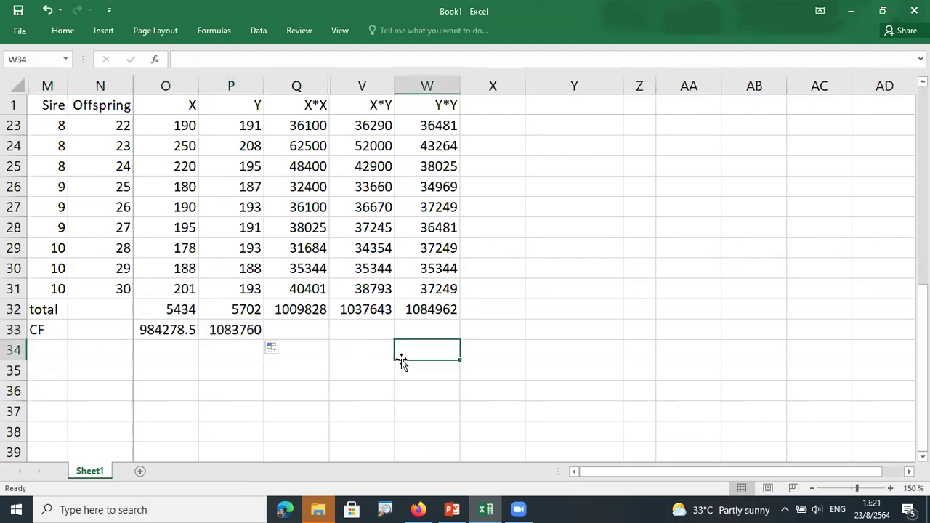
scroll(401, 365, up, 7)
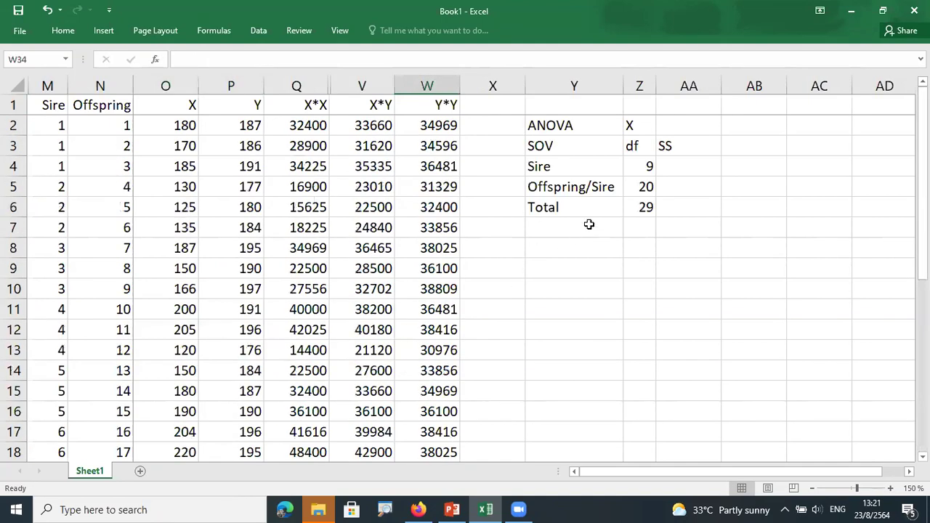
scroll(436, 305, down, 1)
scroll(509, 298, up, 1)
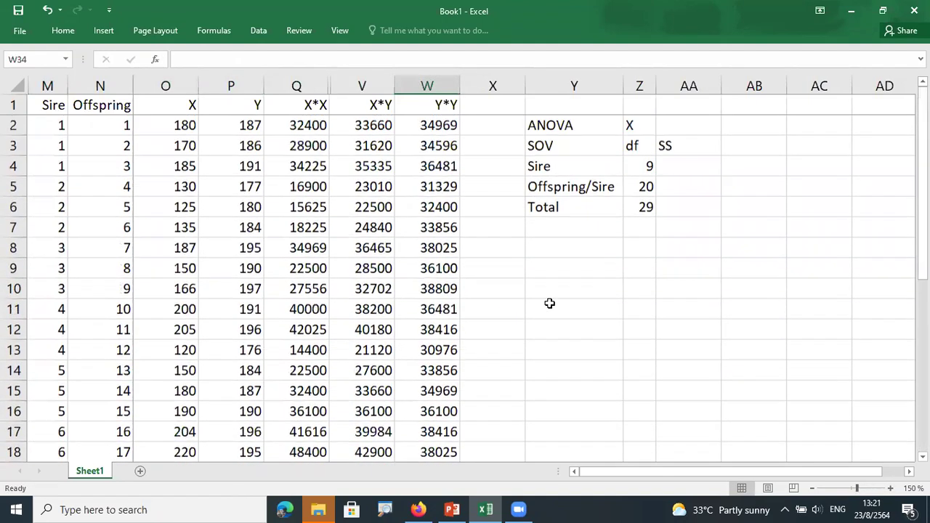
Calculate the total sum of squares for X in AA6 with =Q32-O33
click(681, 208)
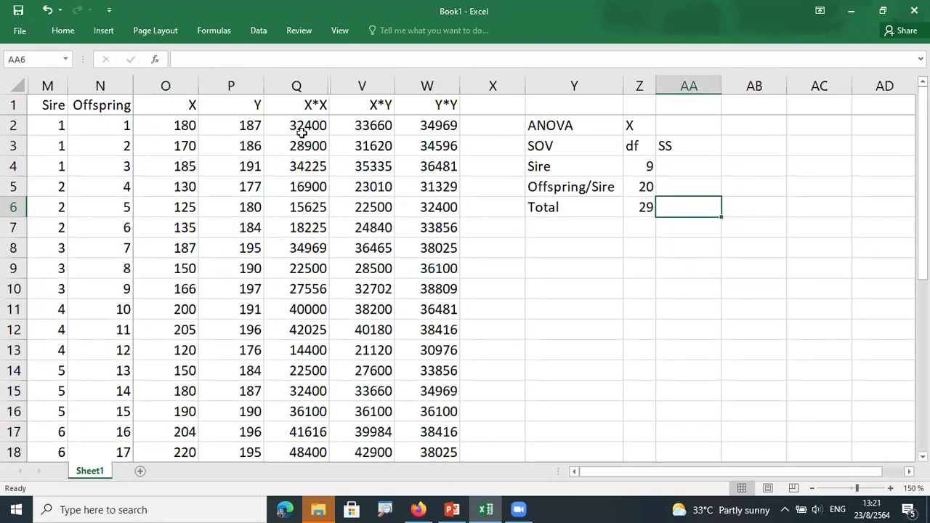
scroll(328, 208, down, 7)
click(301, 311)
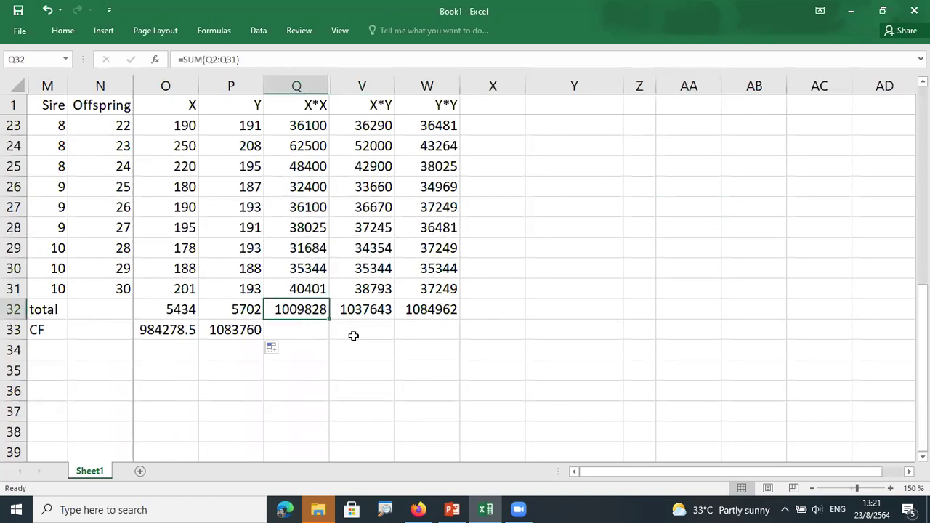
scroll(567, 215, up, 7)
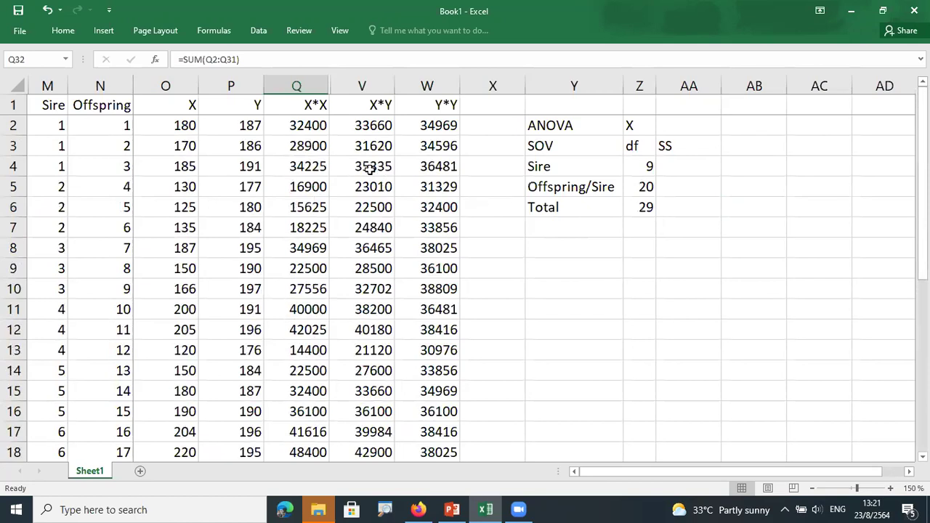
click(304, 126)
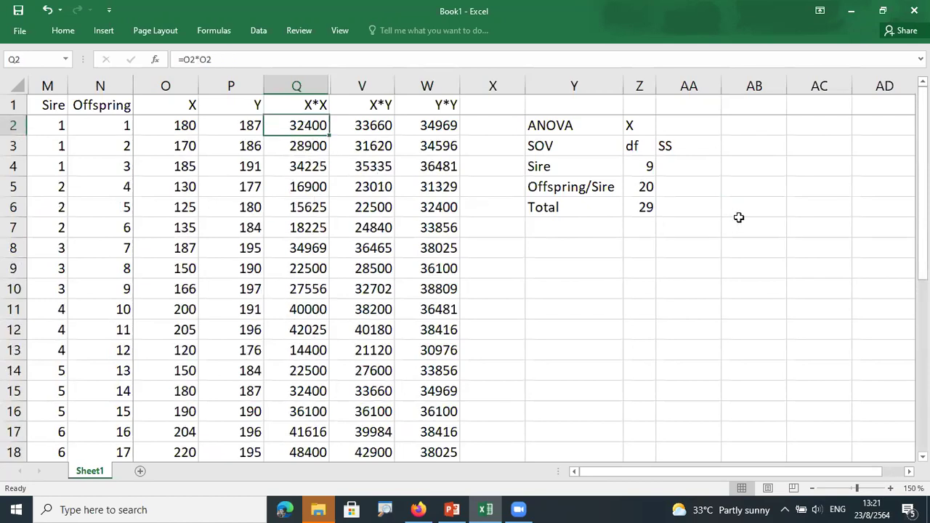
click(691, 210)
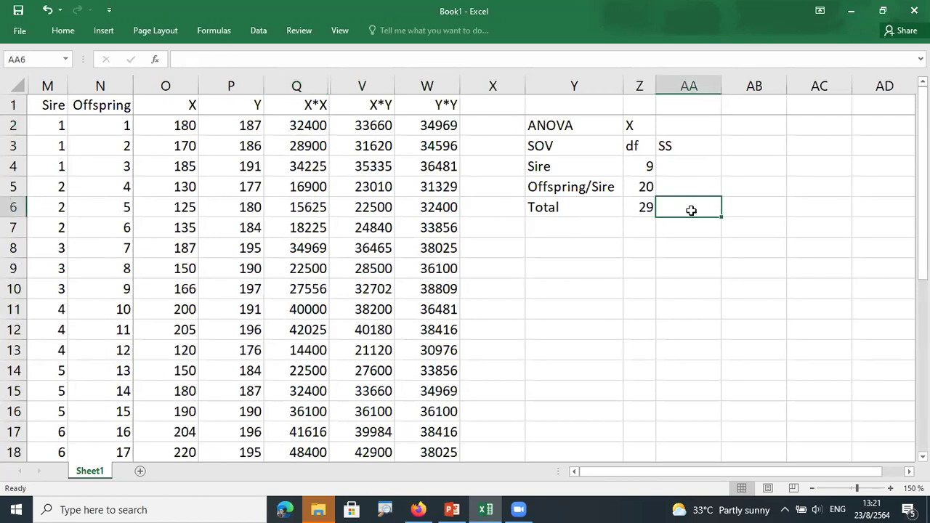
text(=)
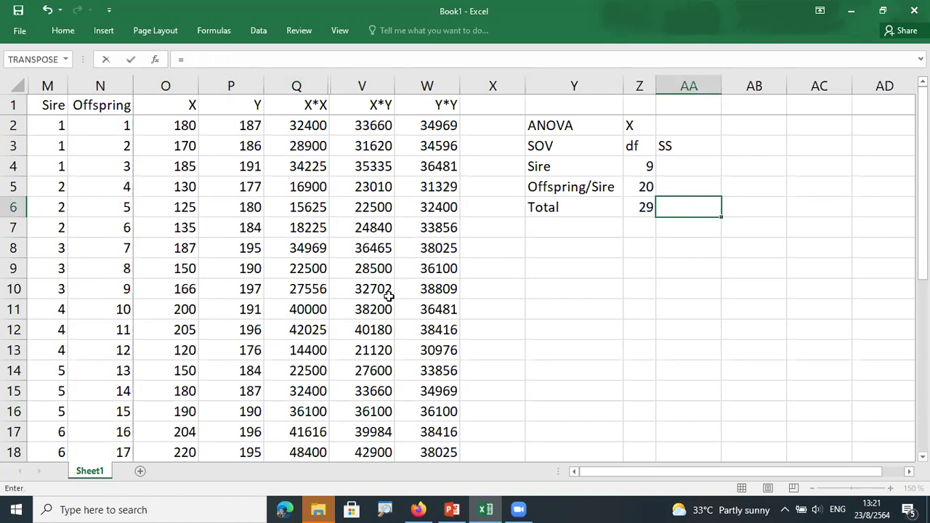
scroll(388, 297, down, 8)
click(305, 250)
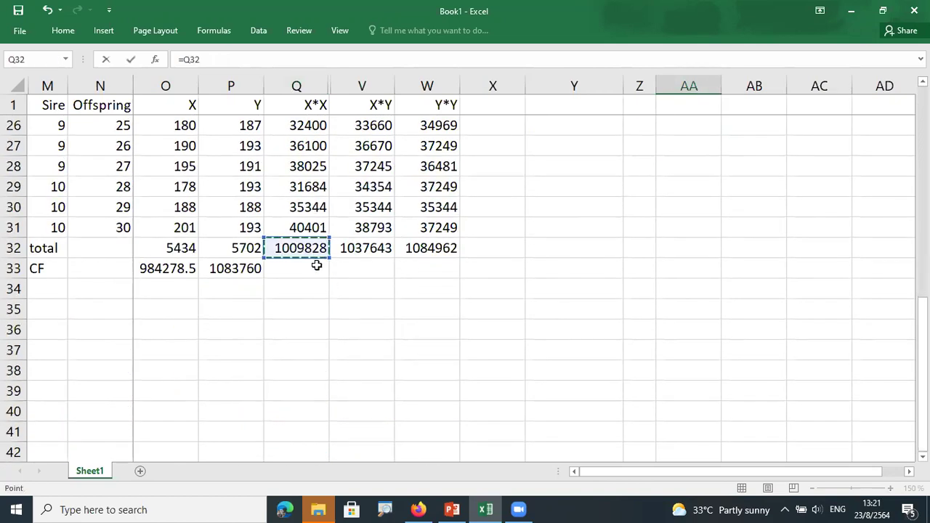
text(-)
click(172, 267)
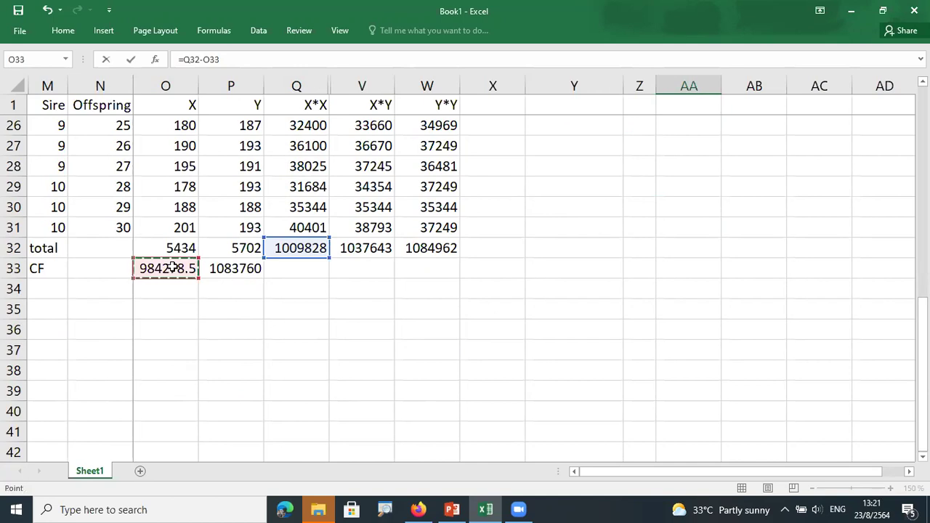
key(Return)
scroll(538, 254, up, 2)
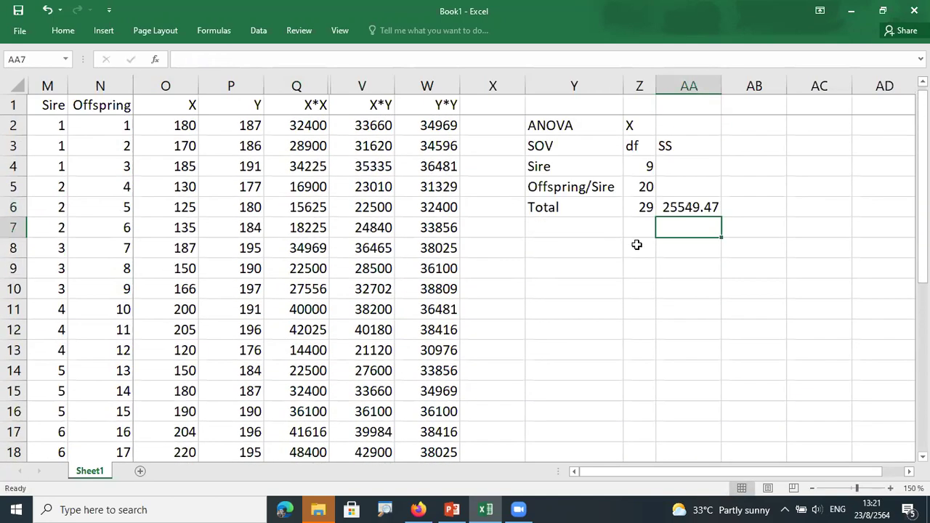
Apply the comma number style to the whole SS column AA
click(669, 86)
click(62, 30)
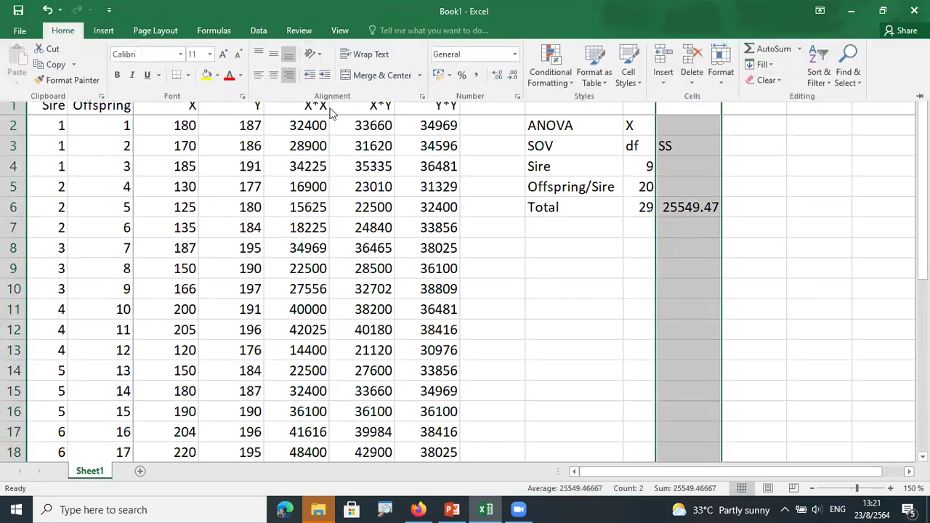
key(alt+h)
key(k)
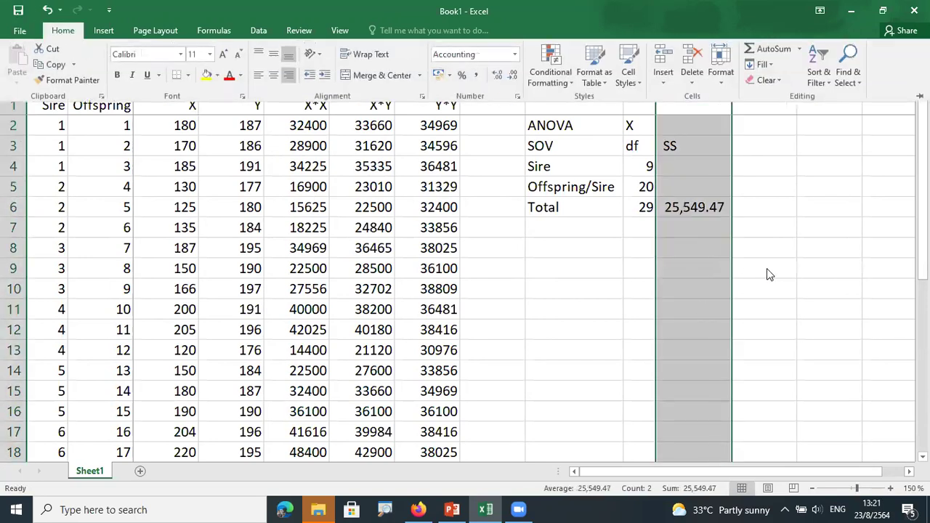
click(706, 207)
click(706, 207)
Insert a blank column at column X, between the Y*Y data and the ANOVA table
click(568, 164)
click(686, 172)
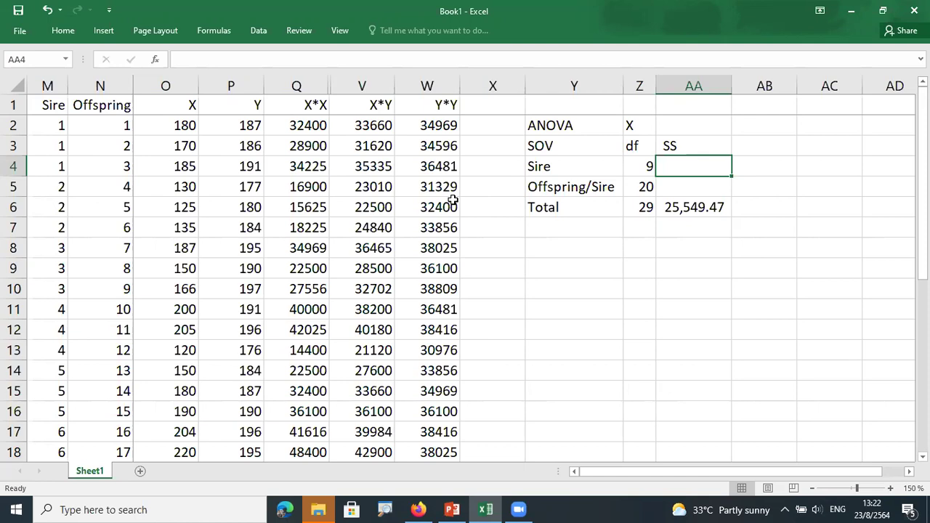
click(484, 168)
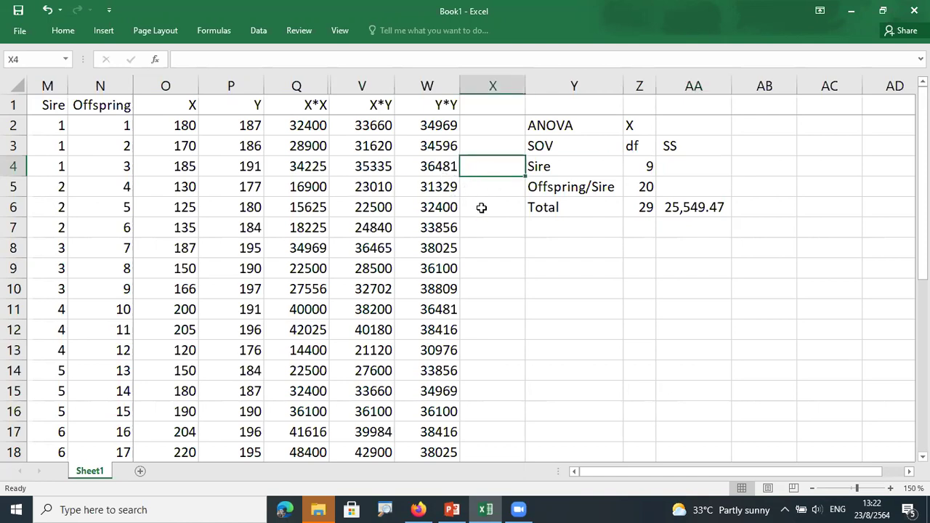
click(512, 90)
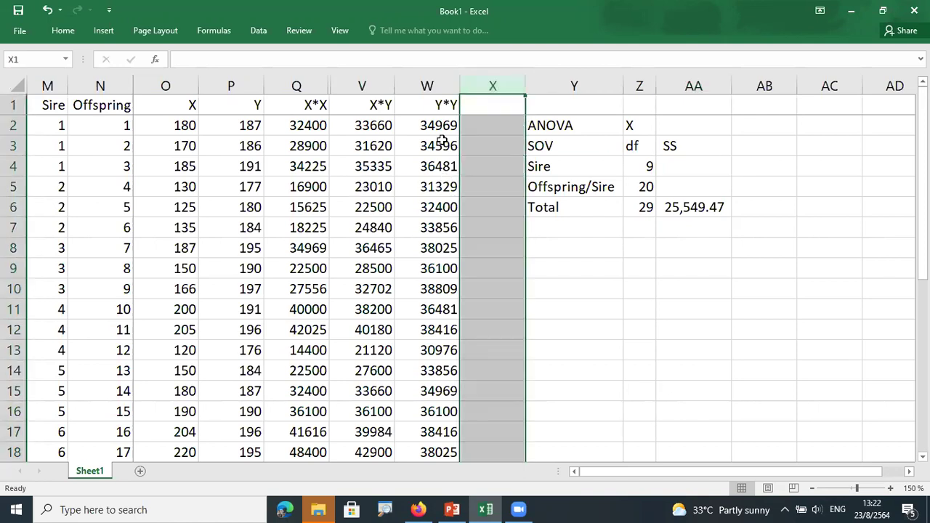
click(63, 30)
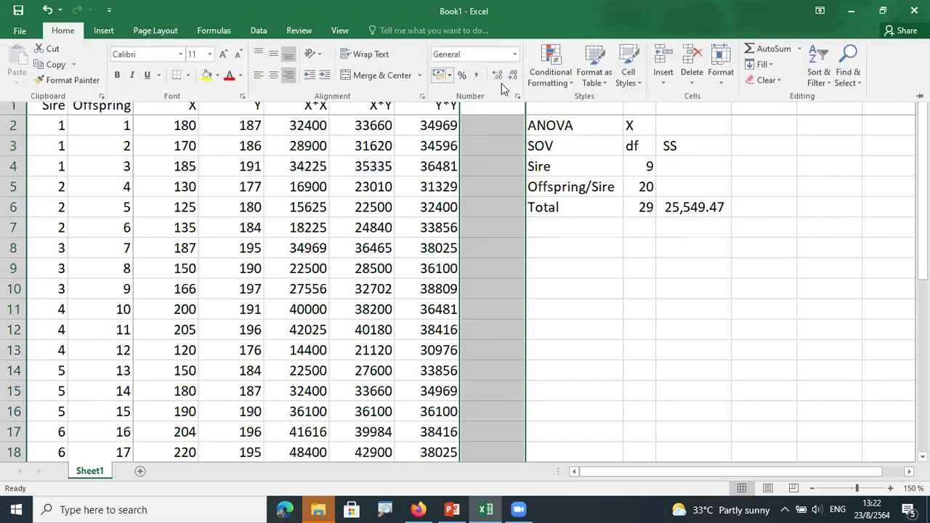
click(655, 69)
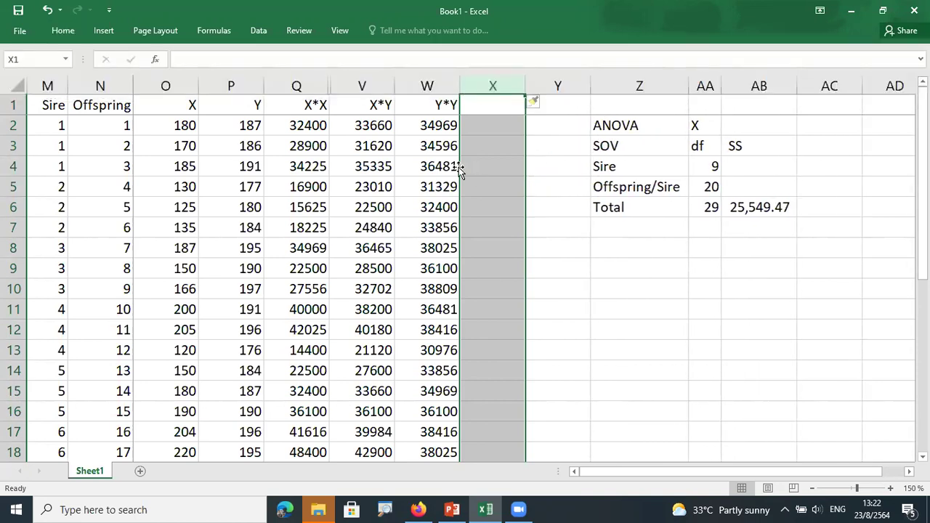
Sum the X values of sire 1 in X4 with =SUM(O2:O4)
click(480, 167)
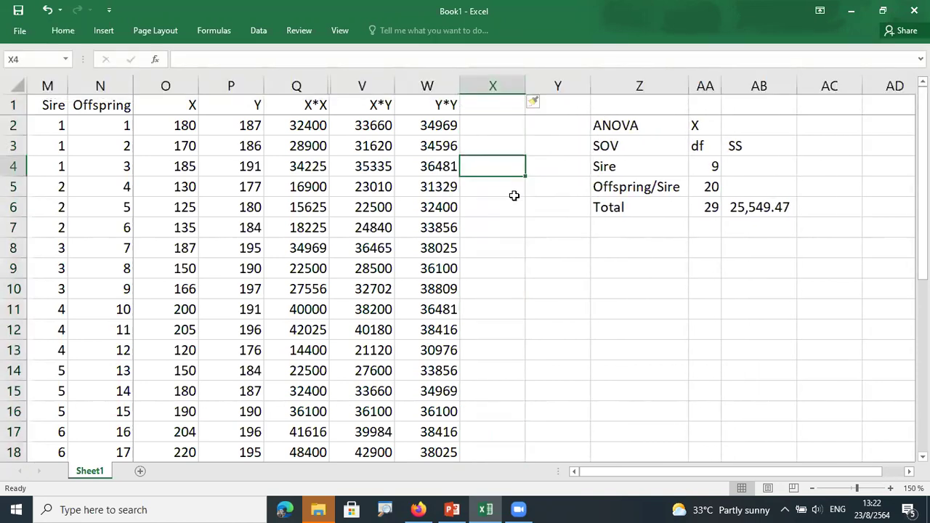
text(=sum()
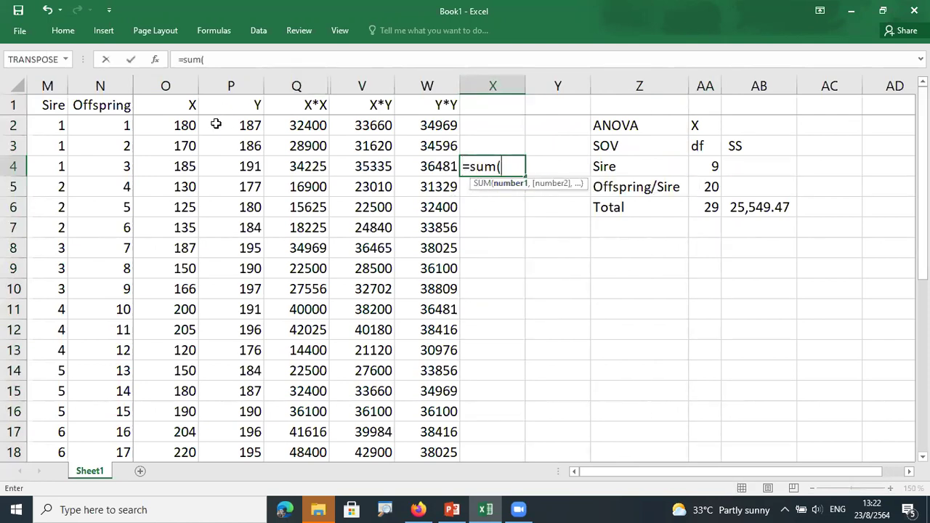
drag(174, 126, 176, 165)
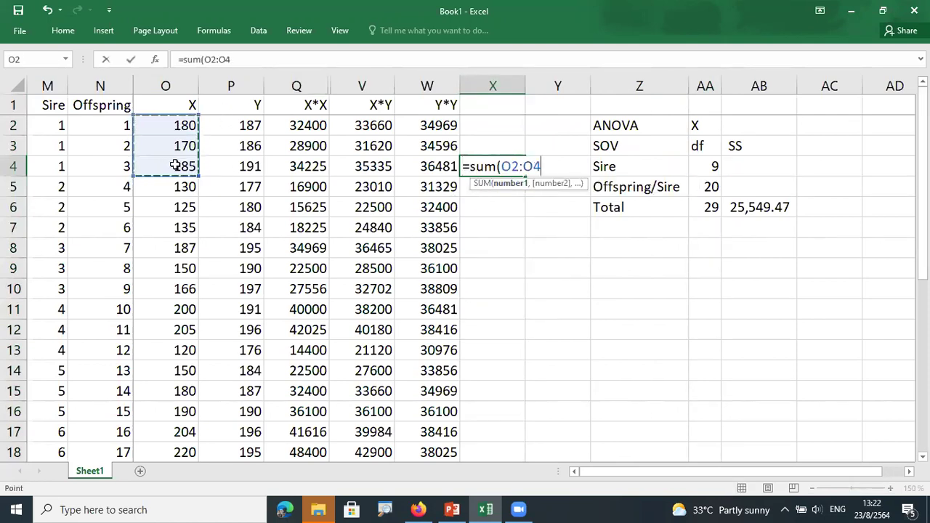
text())
key(Return)
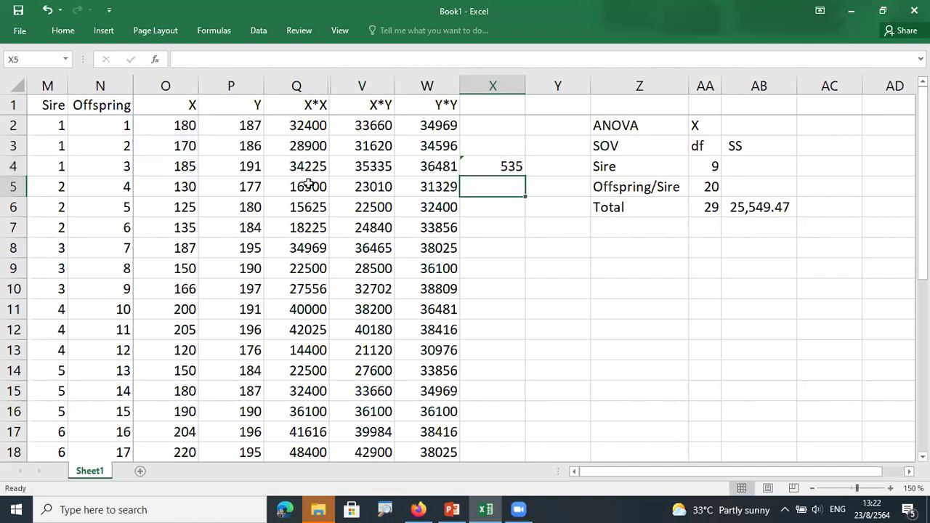
Copy the sire 1 sum formula from X4 into X7, X10, X13 and X16 for sires 2 to 5
click(509, 167)
key(ctrl+c)
click(502, 228)
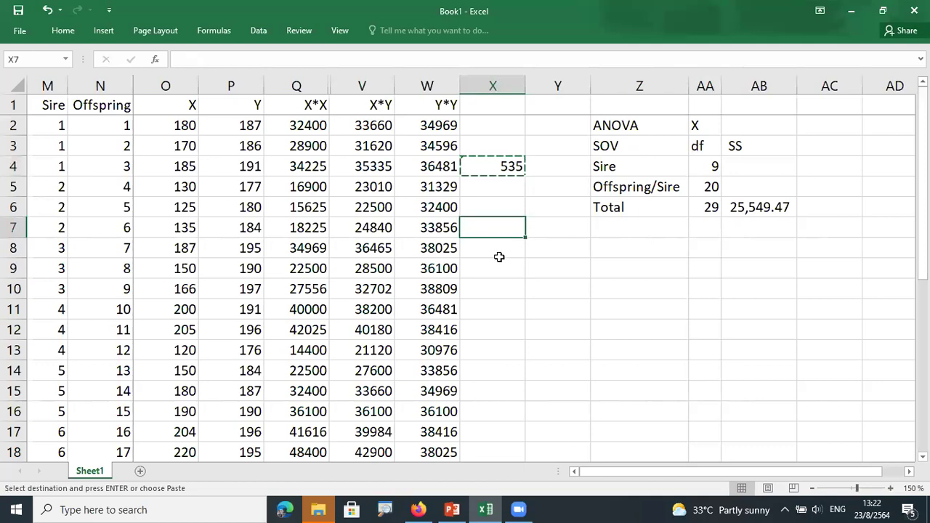
key(ctrl+v)
click(490, 289)
key(ctrl+v)
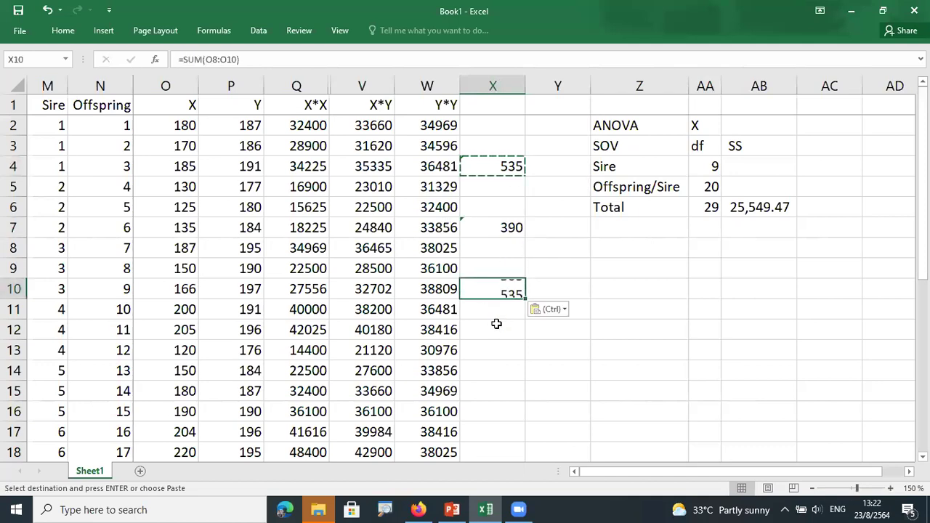
click(496, 351)
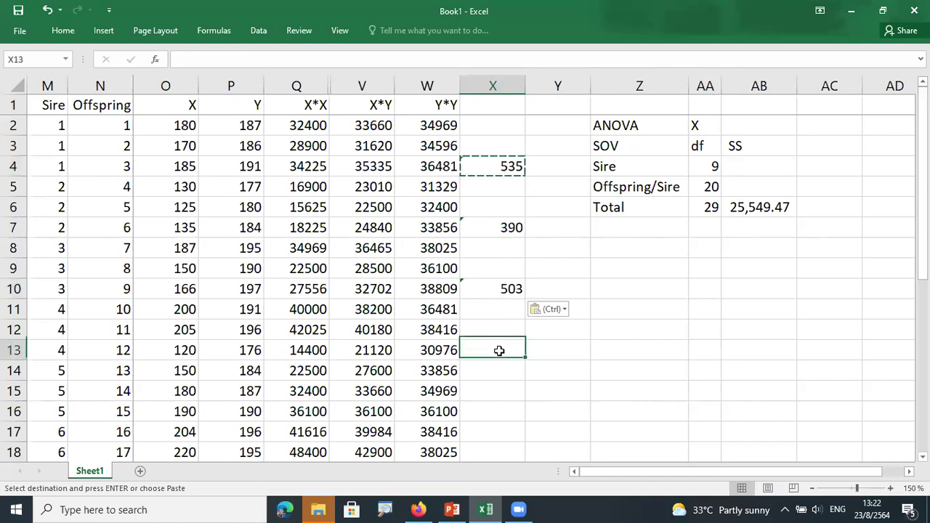
key(ctrl+v)
scroll(495, 350, down, 1)
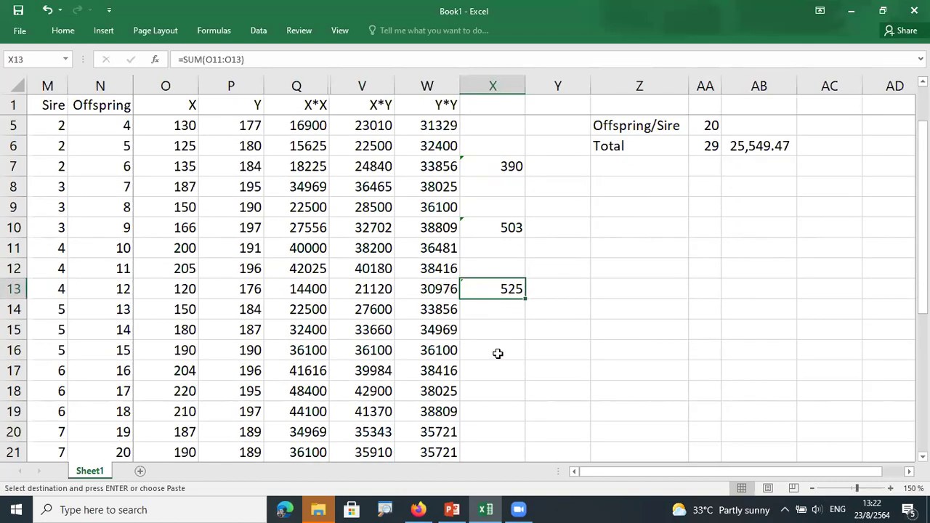
click(496, 350)
key(ctrl+v)
Paste the copied three-row sum formula into X20, X19, X22 and X25
scroll(497, 351, down, 2)
click(504, 314)
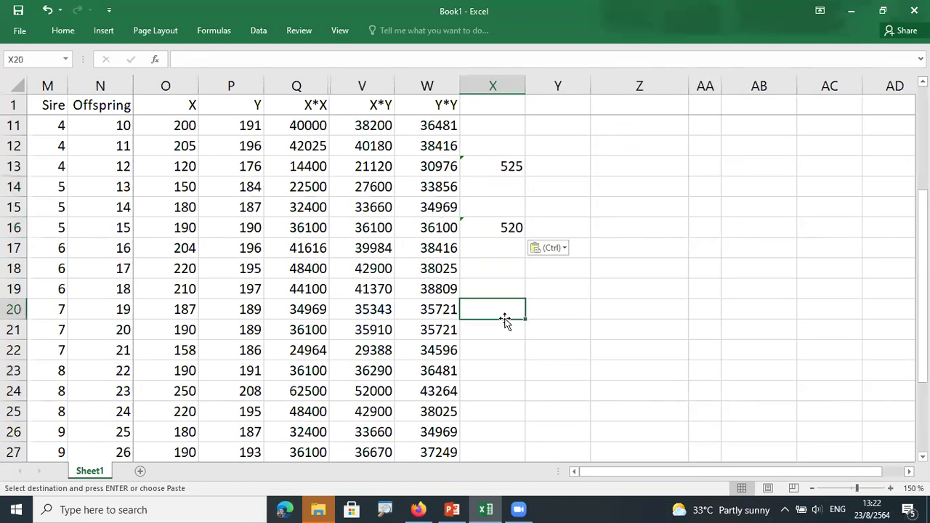
key(ctrl+v)
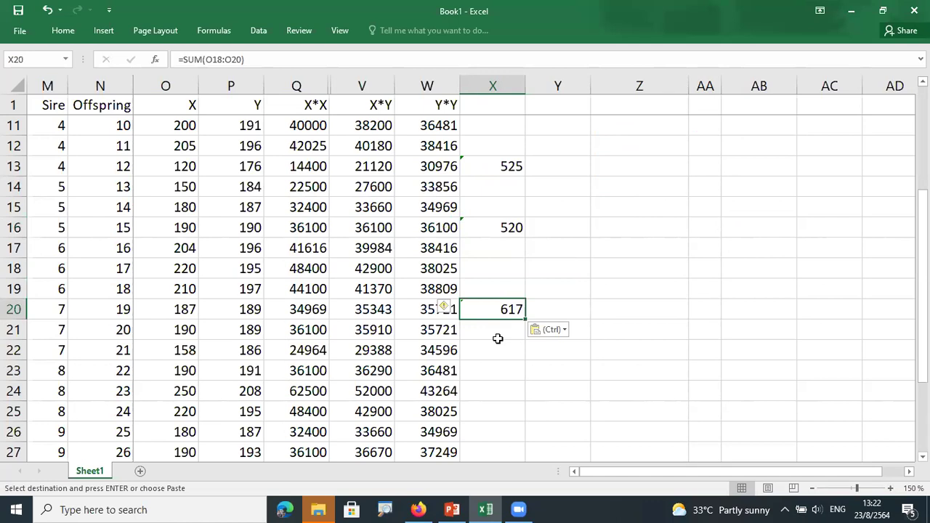
click(503, 291)
key(ctrl+v)
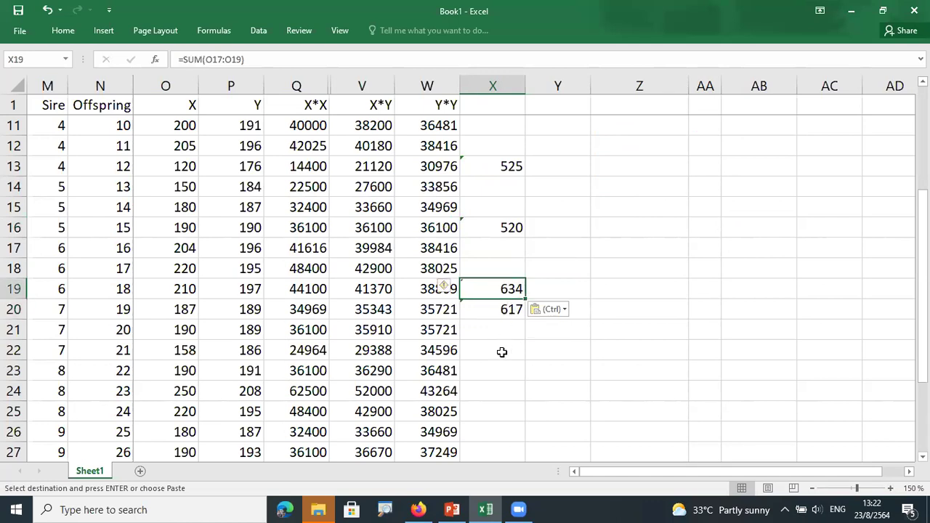
click(500, 353)
key(ctrl+v)
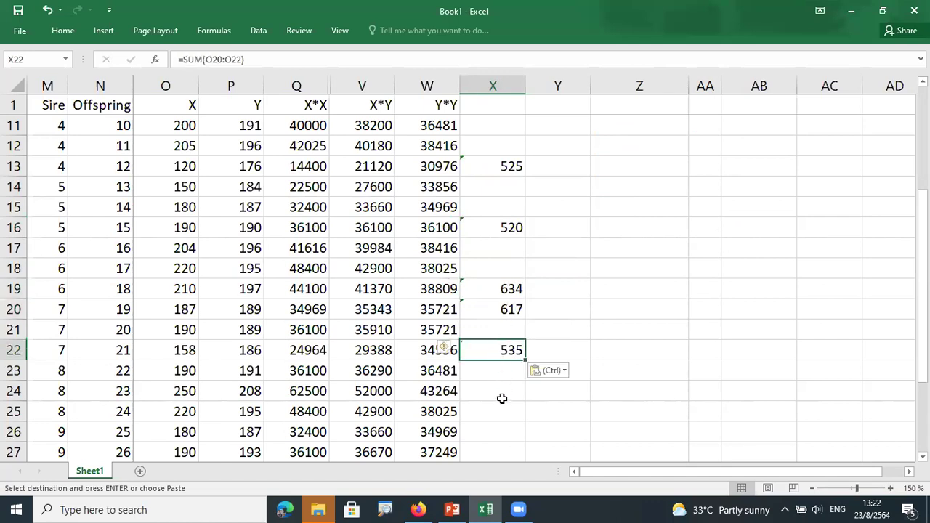
click(499, 404)
key(ctrl+v)
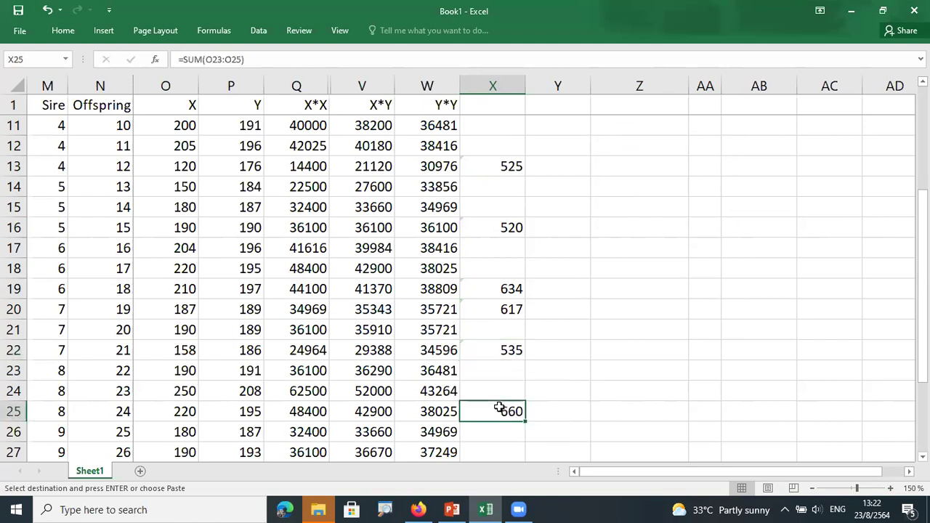
Paste the copied sum formula into X28 and X31 for sires 9 and 10
scroll(500, 407, down, 1)
click(494, 413)
key(ctrl+v)
scroll(493, 413, down, 2)
click(510, 354)
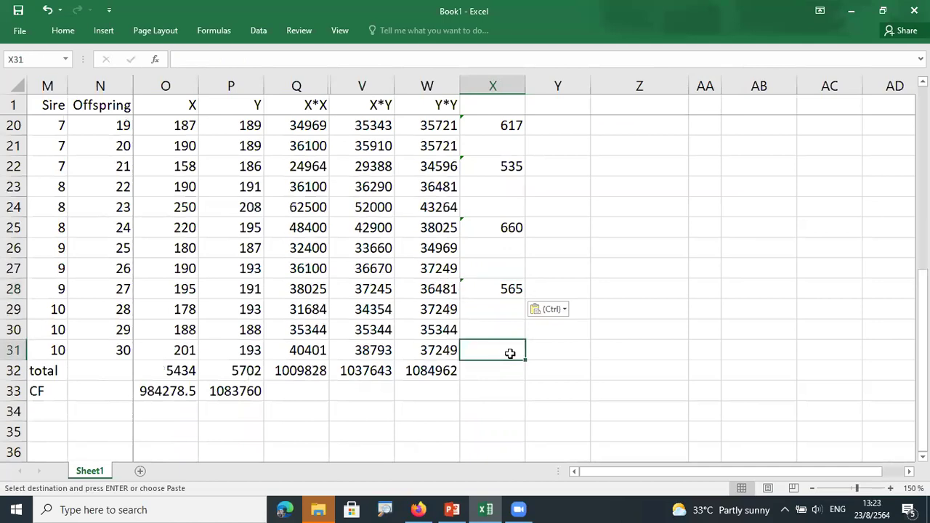
key(ctrl+v)
Delete the misplaced sum formula from X20
scroll(507, 351, up, 5)
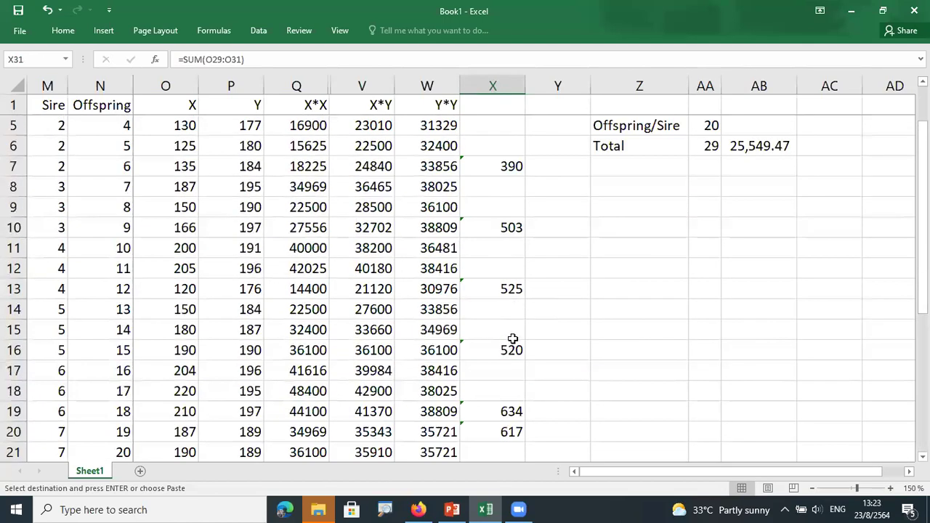
click(500, 431)
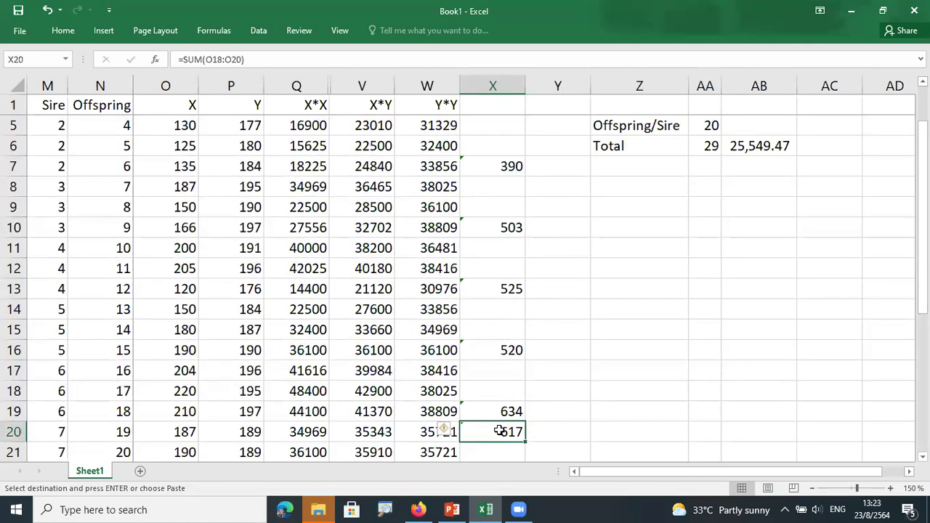
key(Delete)
Copy the total formula from O32 into X32 to sum the per-sire totals
scroll(473, 390, down, 5)
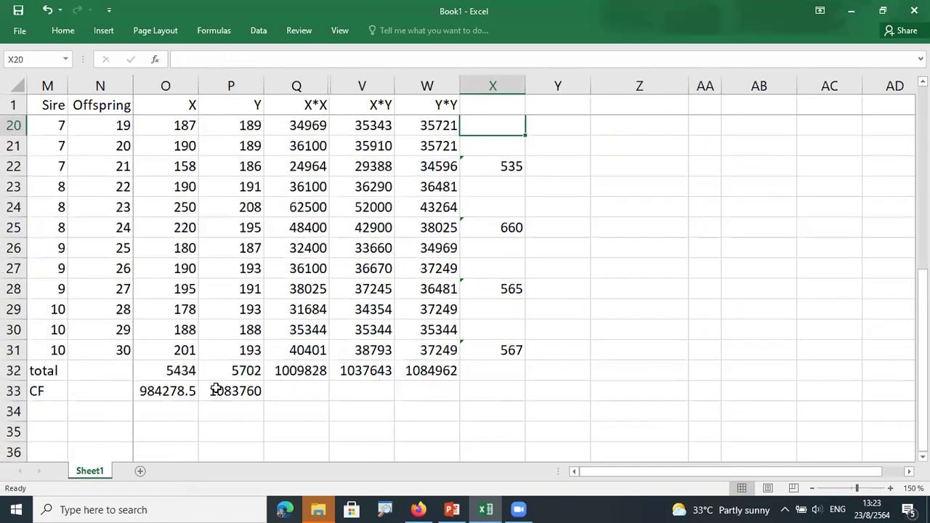
click(177, 372)
key(ctrl+c)
click(480, 371)
key(ctrl+v)
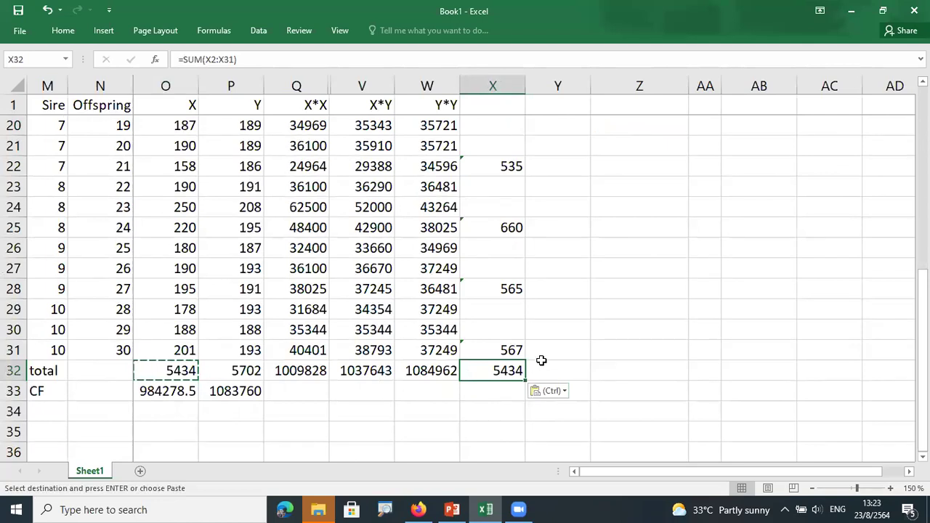
scroll(557, 325, up, 5)
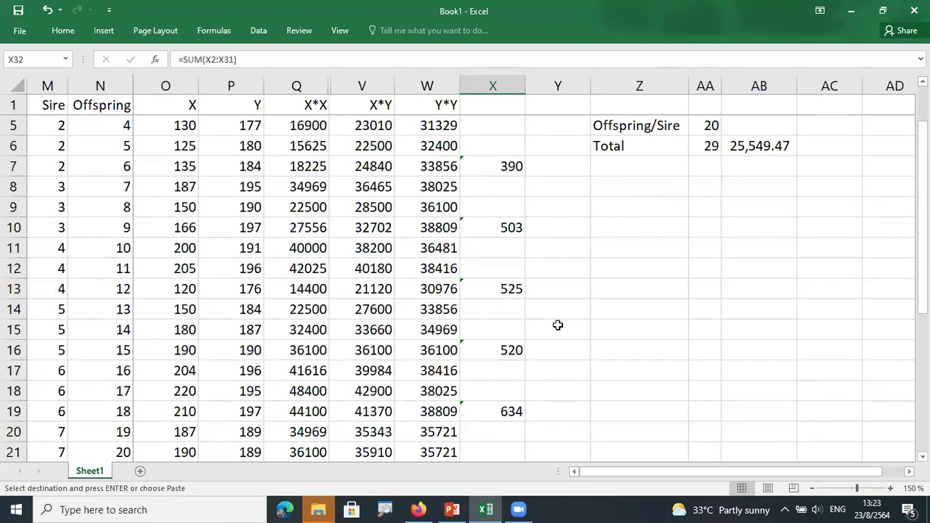
Enter the formula =X4^2/3 in Y4 to divide the squared total of sire 1 by 3
scroll(557, 325, up, 1)
key(Escape)
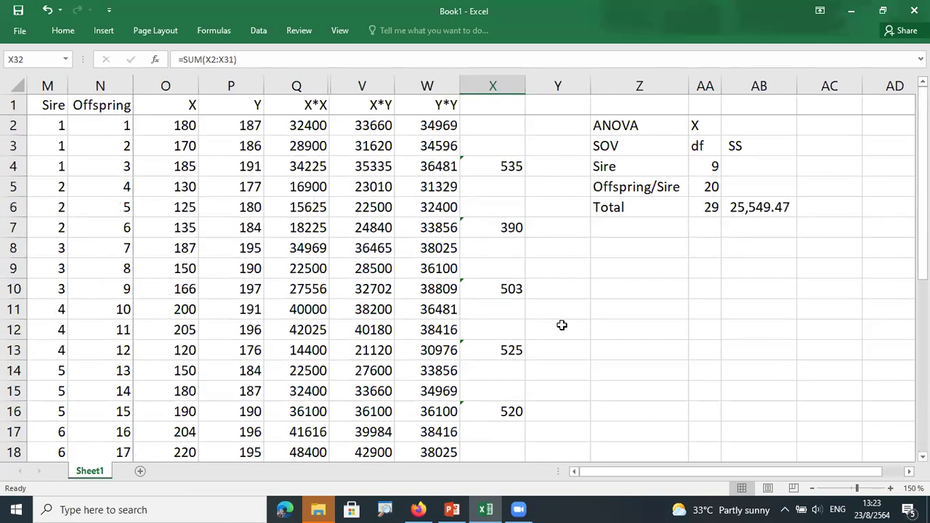
click(508, 167)
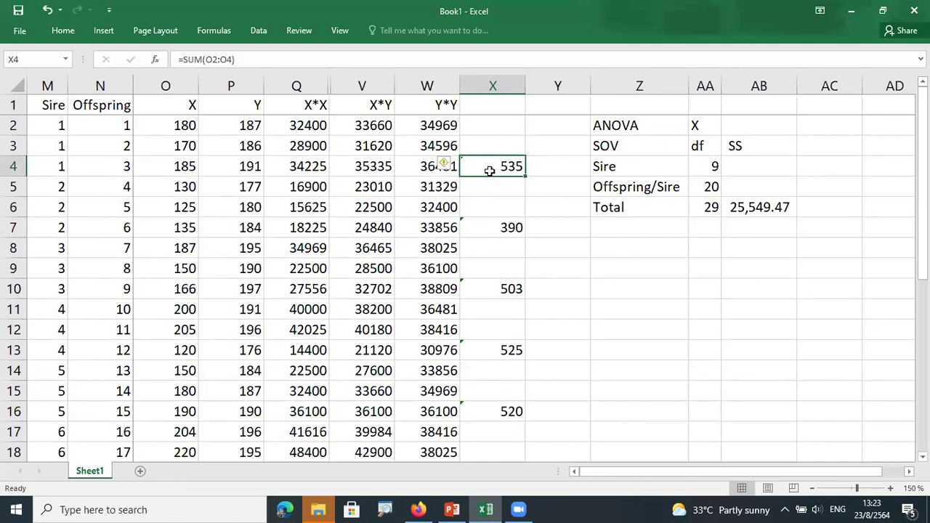
click(547, 167)
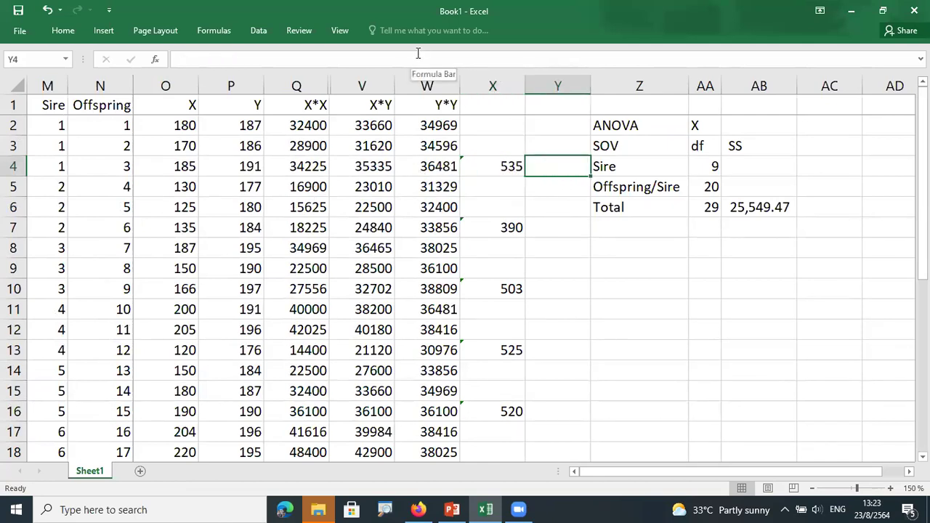
text(=)
key(Left)
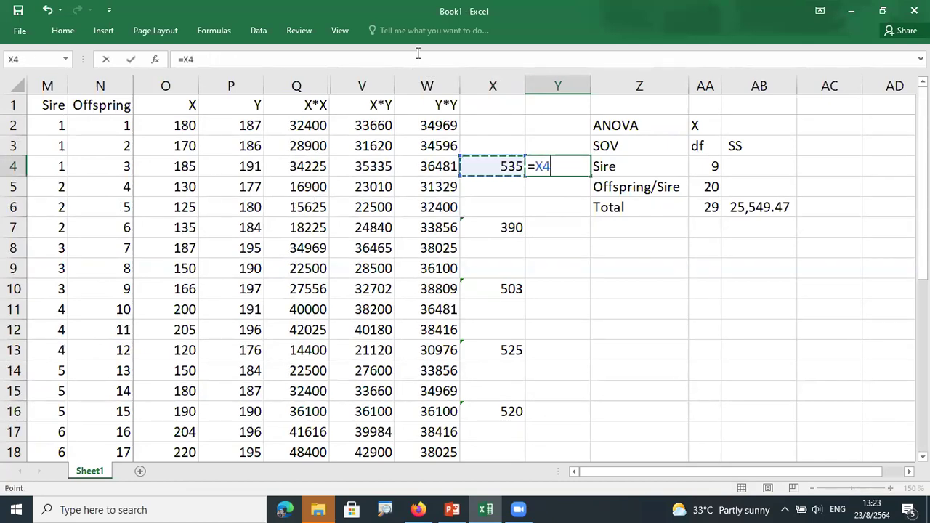
text(^2)
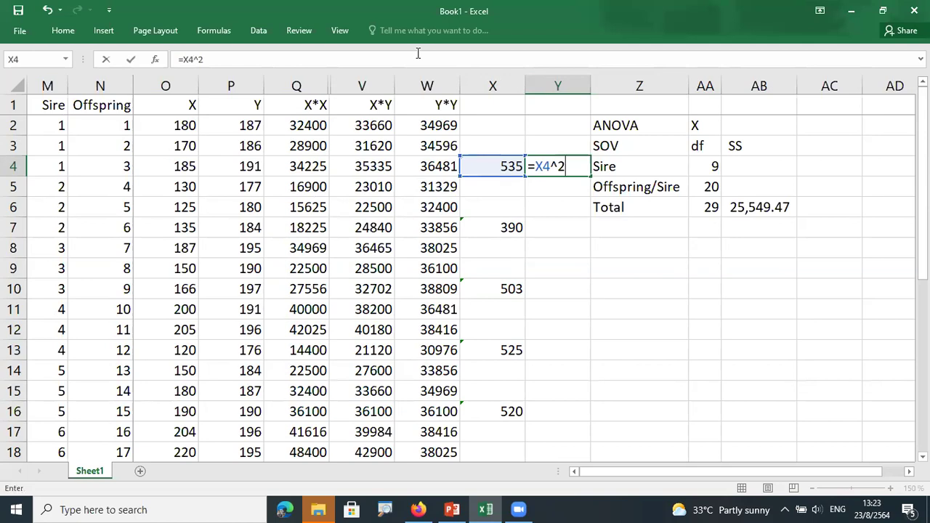
text(/3)
key(Return)
Add parentheses around the squared term in Y4 so the formula reads =(X4^2)/3
click(572, 168)
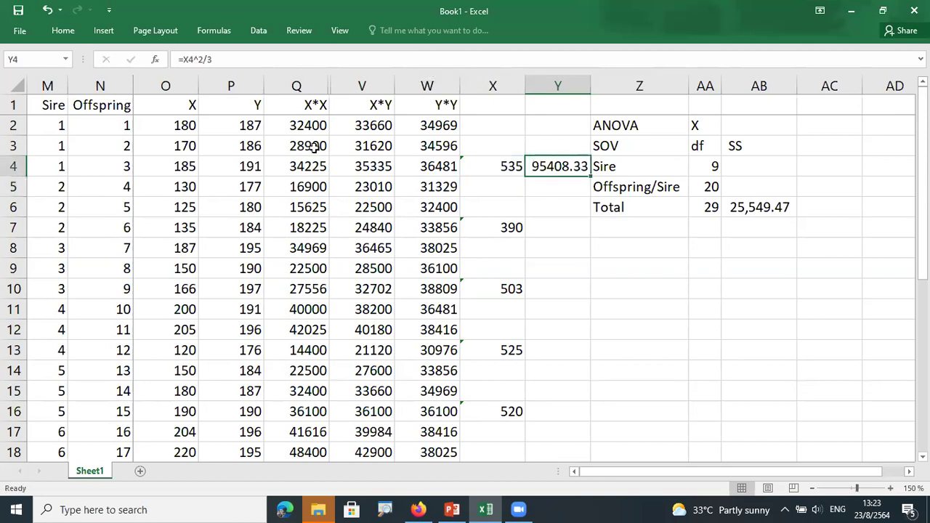
click(189, 59)
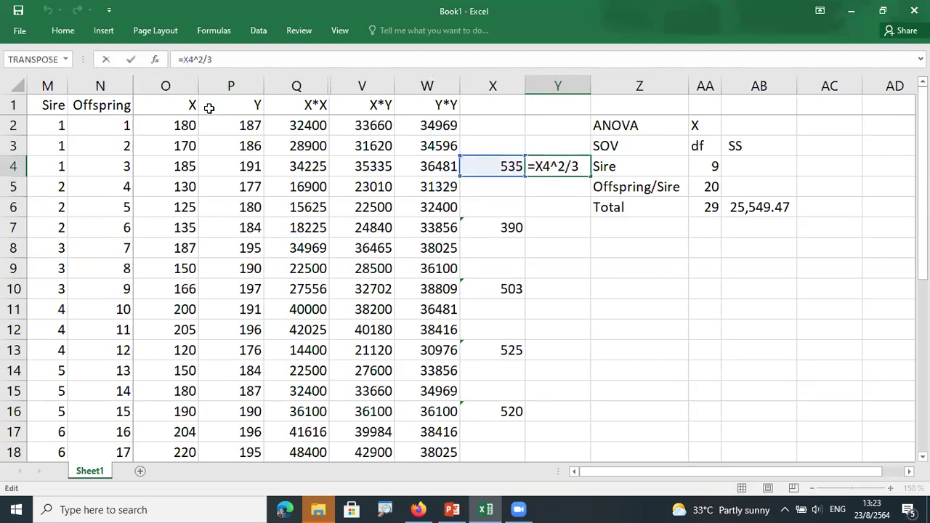
text(()
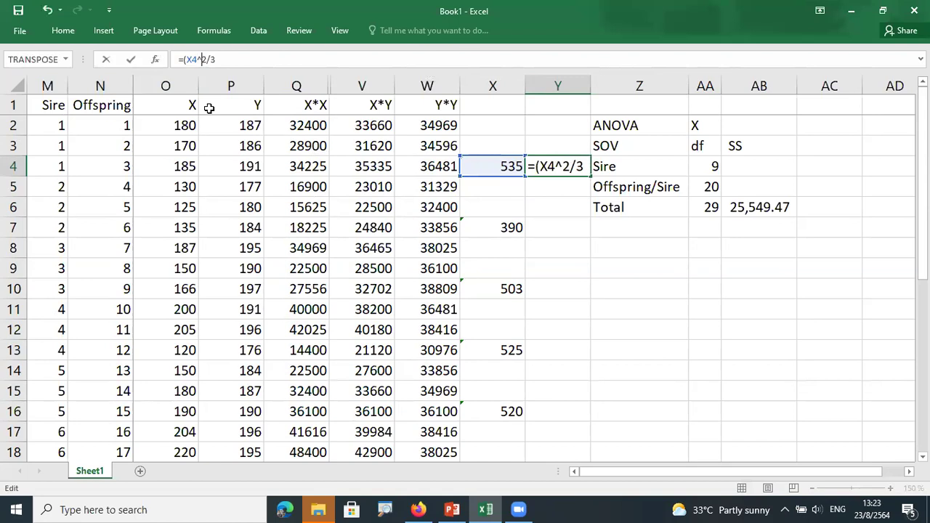
text())
key(Return)
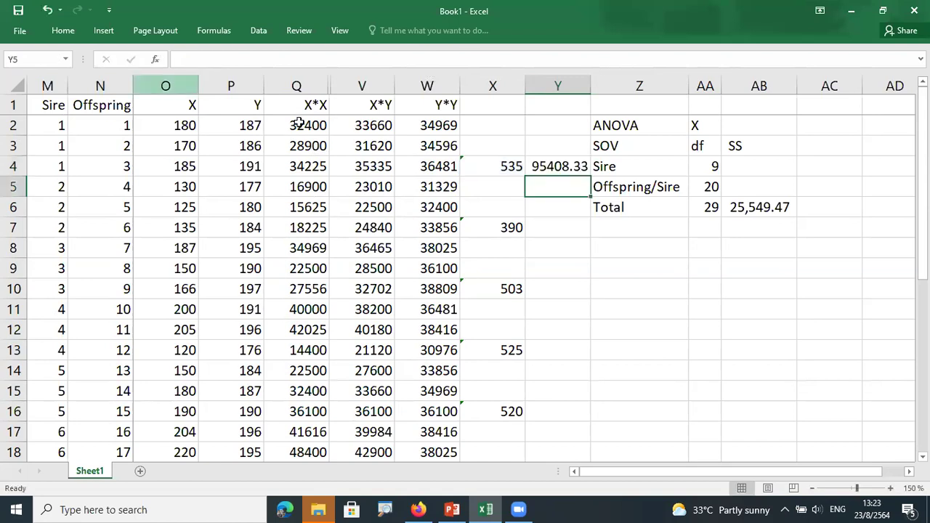
Copy the squared-total formula from Y4 into Y7, Y10 and Y13 for sires 2 to 4
click(544, 172)
key(ctrl+c)
click(561, 231)
key(ctrl+v)
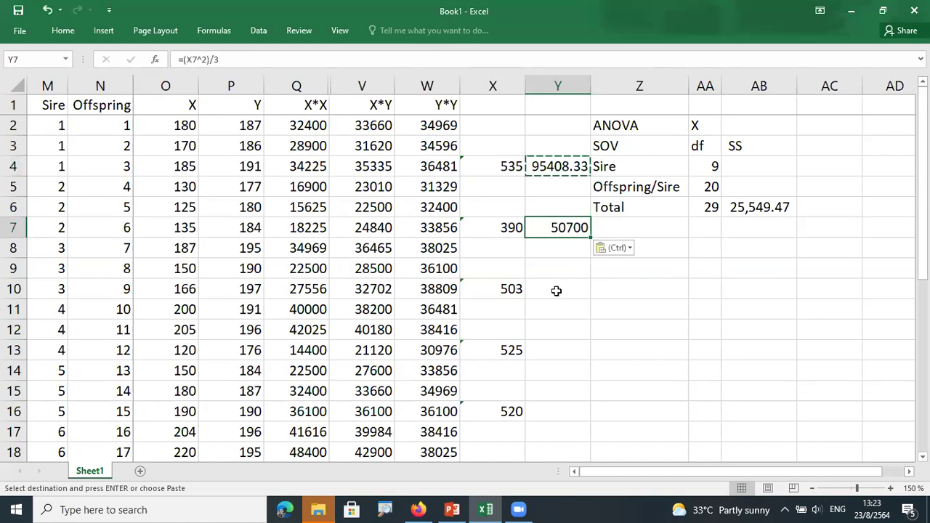
click(558, 291)
key(ctrl+v)
click(566, 355)
key(ctrl+v)
Paste the copied squared-total formula into Y16, Y19 and Y22 for sires 5 to 7
scroll(560, 341, down, 2)
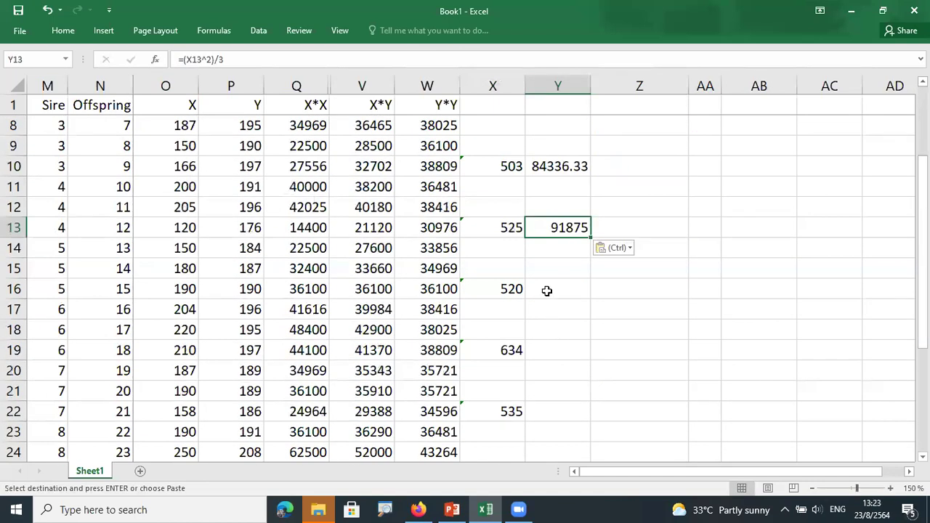
click(544, 288)
key(ctrl+v)
click(561, 349)
key(ctrl+v)
scroll(557, 342, down, 1)
click(559, 347)
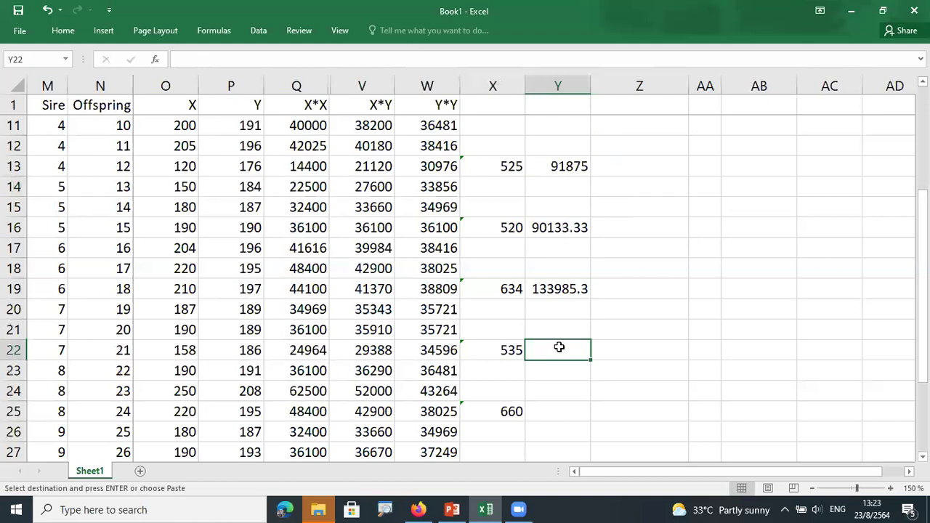
key(ctrl+v)
Paste the copied squared-total formula into Y25, Y28 and Y31 for sires 8 to 10
scroll(563, 355, down, 1)
click(561, 355)
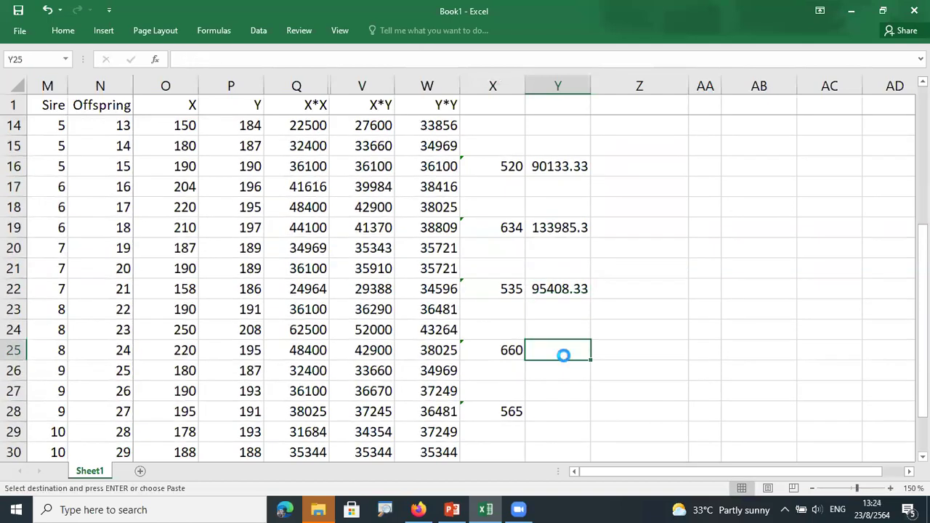
key(ctrl+v)
scroll(563, 360, down, 1)
scroll(563, 361, down, 2)
click(557, 294)
key(ctrl+v)
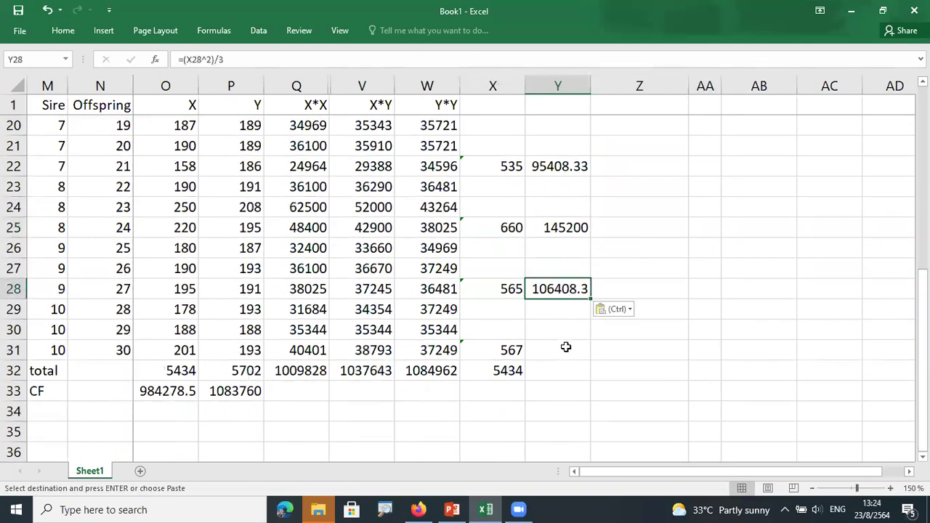
click(564, 349)
key(ctrl+v)
Extend the total formula from X32 into Y32 to sum the squared-total values
click(516, 371)
drag(524, 379, 559, 389)
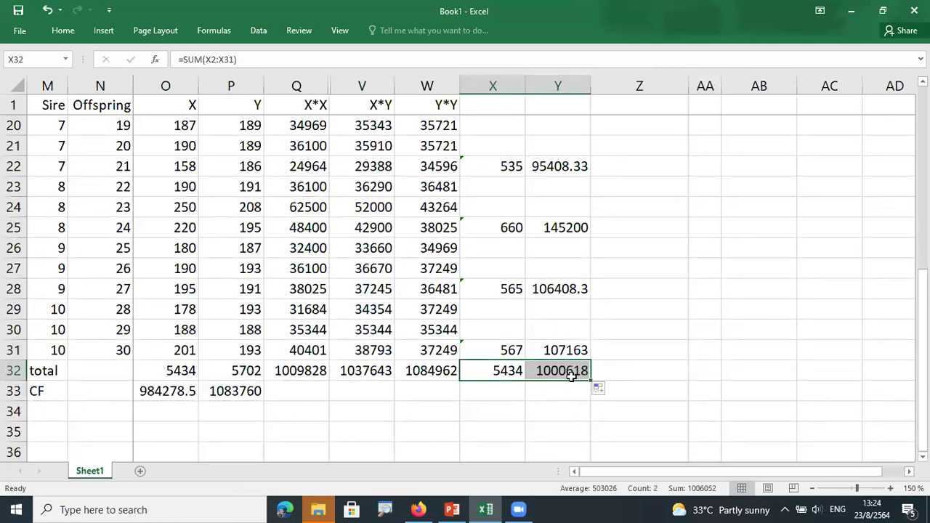
click(571, 375)
Calculate the Sire sum of squares in AB4 with the formula +Y32-O33
scroll(625, 368, up, 6)
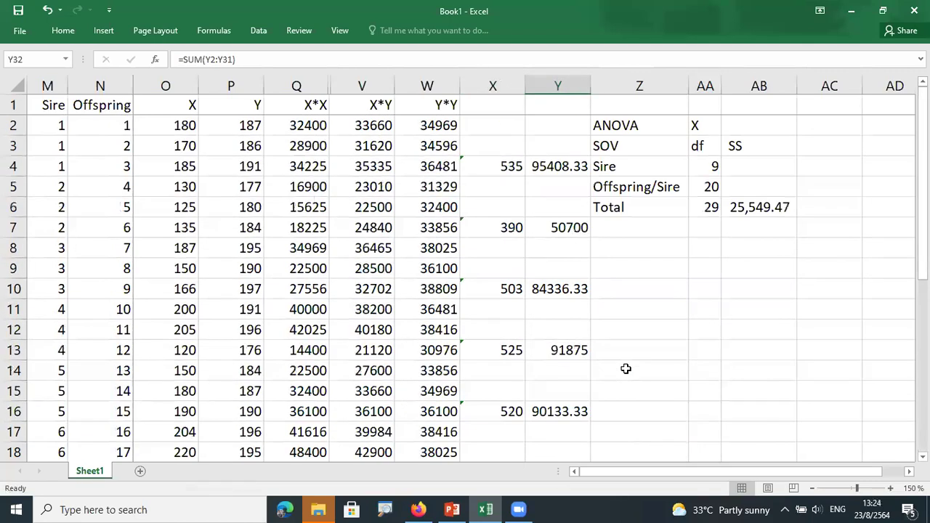
click(743, 171)
text(+)
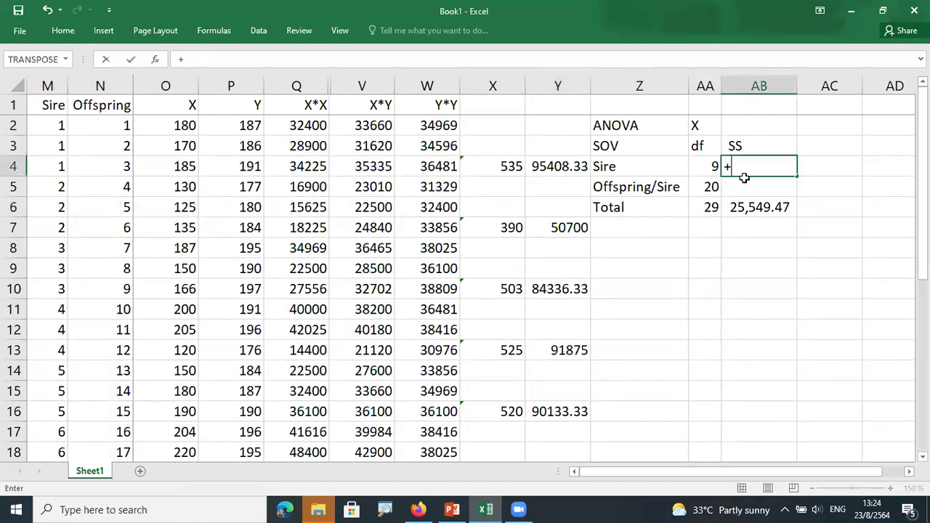
scroll(724, 293, down, 6)
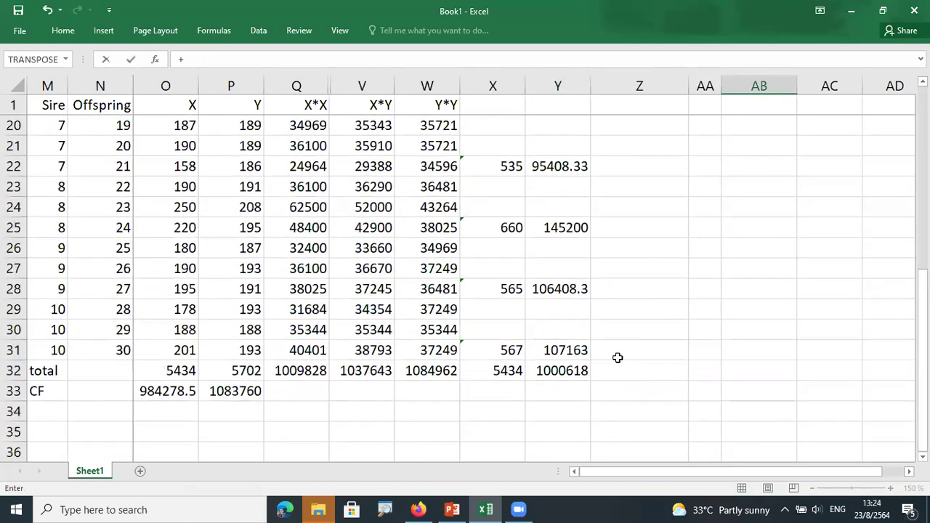
click(566, 369)
text(-)
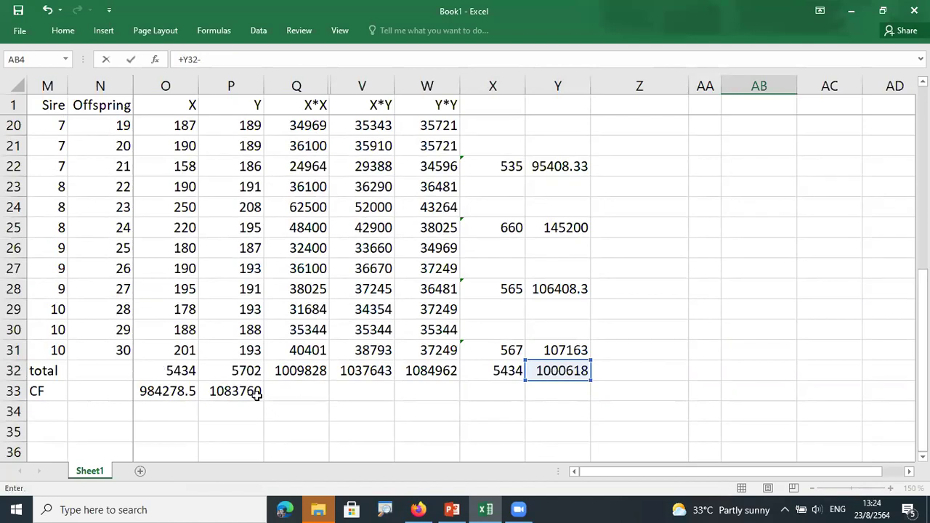
click(180, 394)
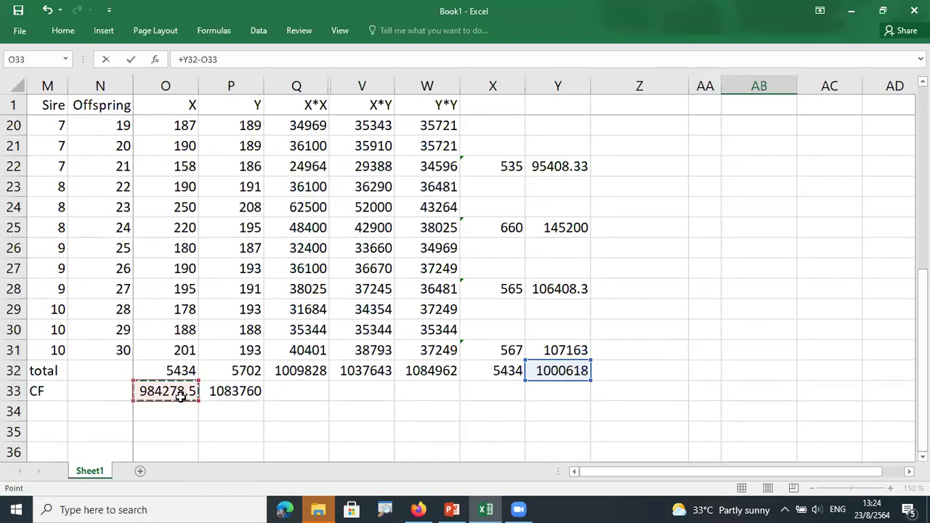
key(Return)
scroll(691, 255, up, 2)
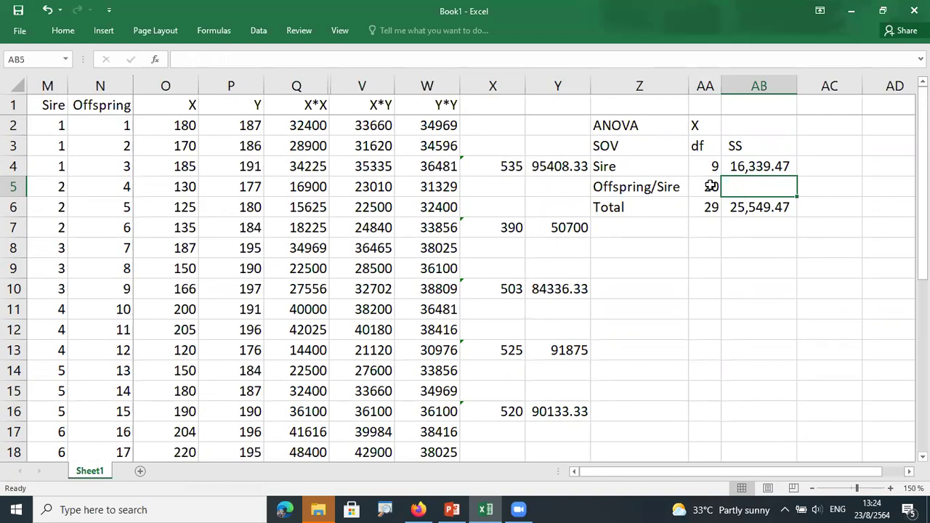
Calculate the Offspring/Sire sum of squares in AB5 by subtracting Y32 from Q32
click(710, 185)
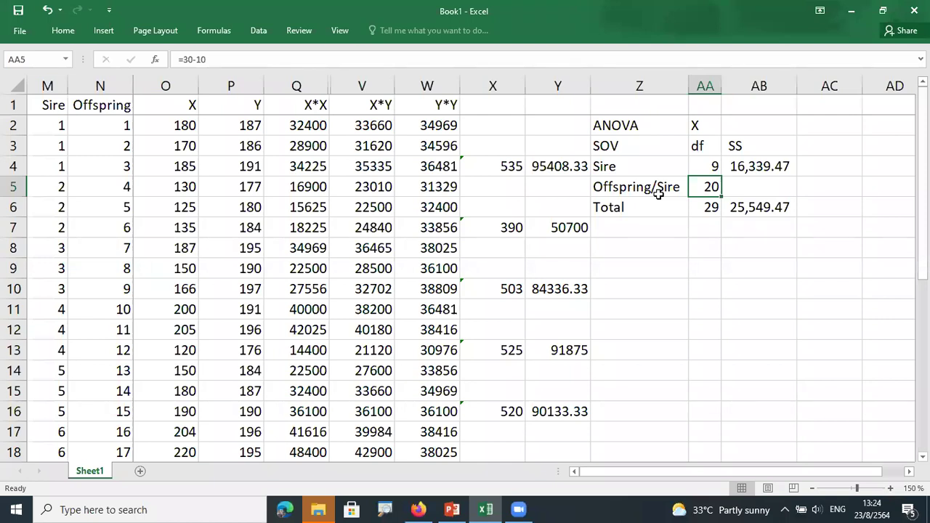
click(748, 182)
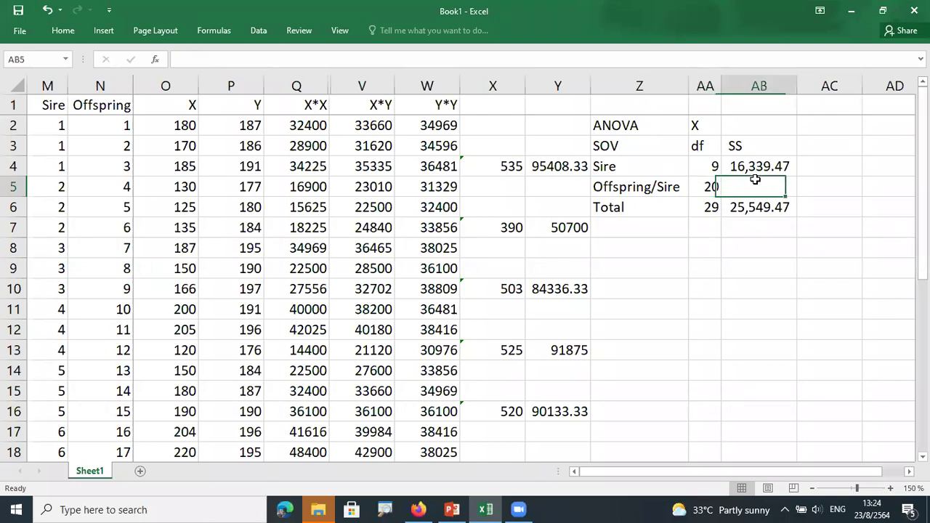
text(+)
scroll(625, 291, down, 7)
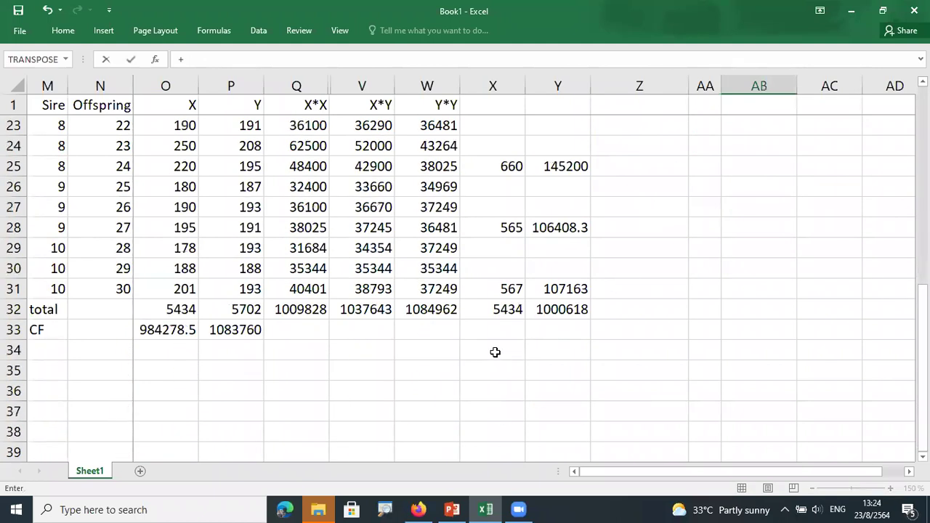
click(315, 309)
scroll(474, 363, up, 7)
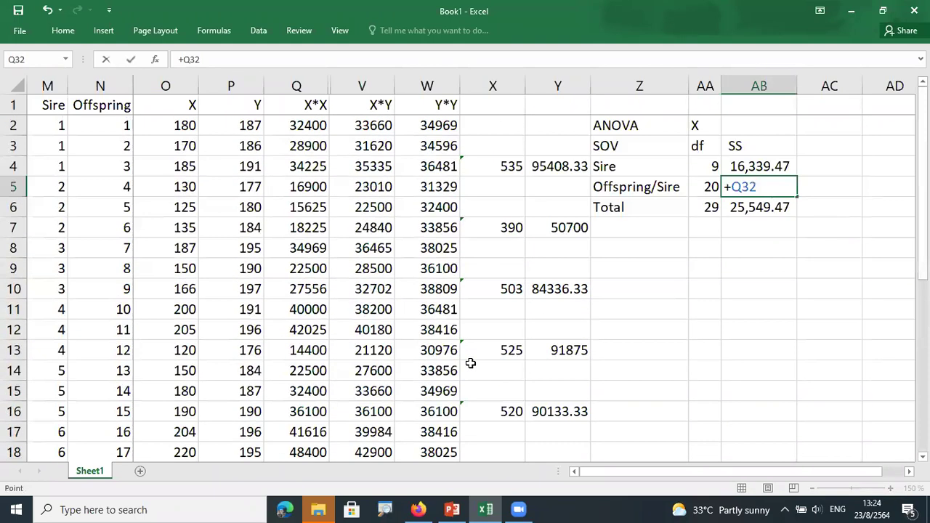
scroll(471, 370, down, 5)
text(-)
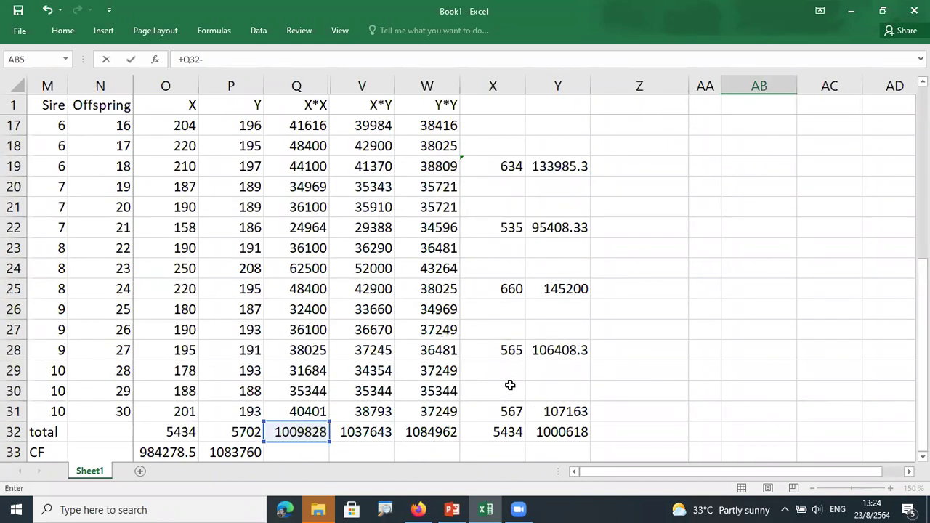
click(561, 432)
key(Return)
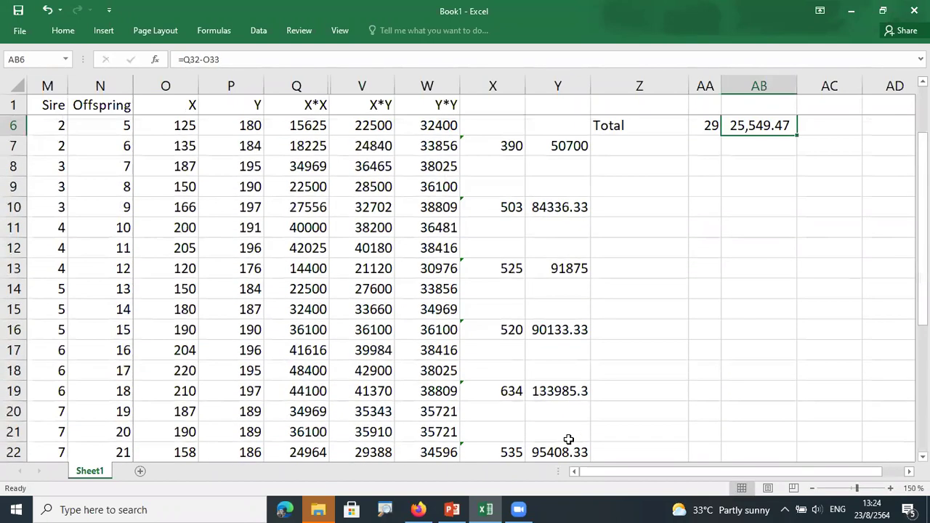
Add a check formula +AB4+AB5-AB6 in AB7 to compare the component sums of squares with the total
scroll(709, 374, up, 2)
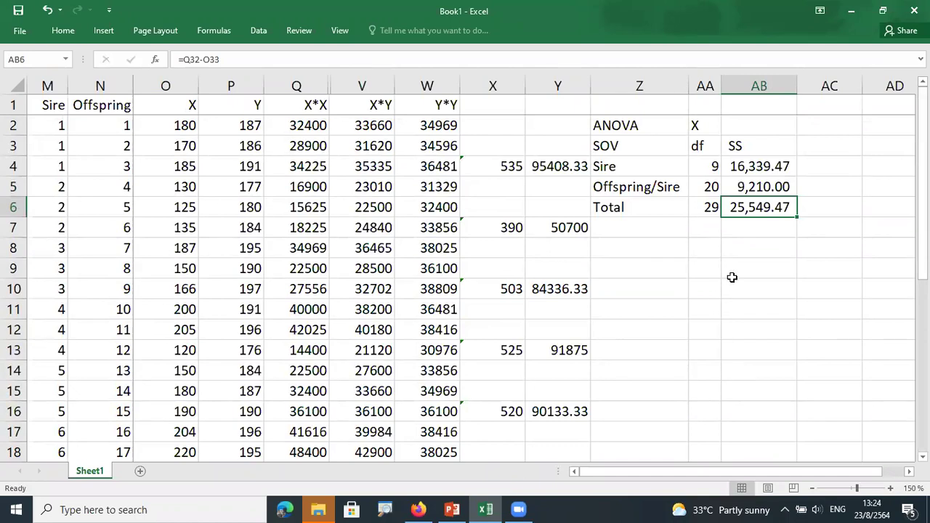
click(766, 164)
drag(766, 185, 766, 205)
click(763, 208)
click(765, 233)
text(+AB4+)
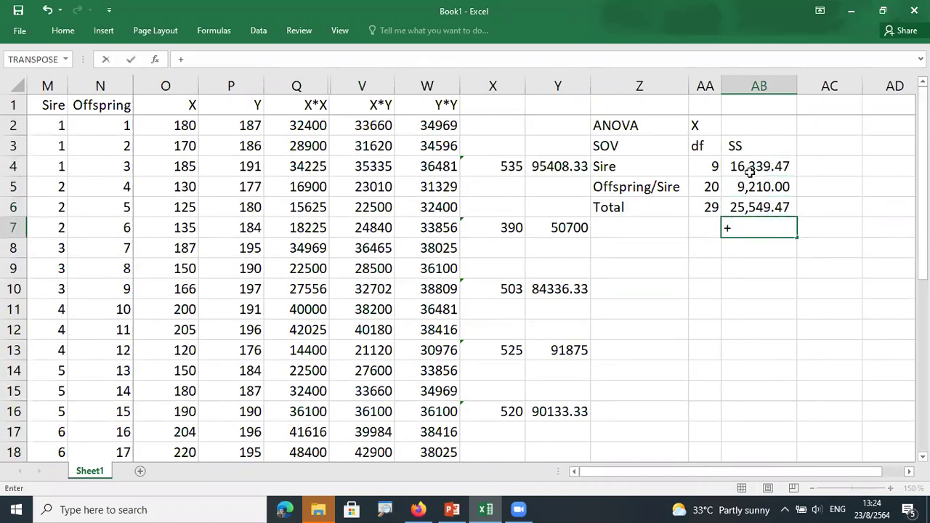
click(748, 166)
text(+)
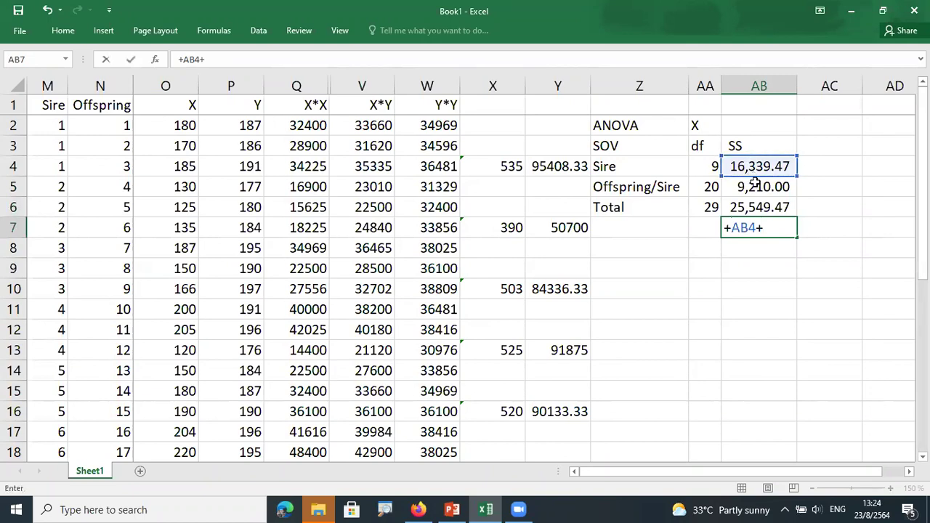
click(759, 186)
text(-)
click(753, 207)
key(Return)
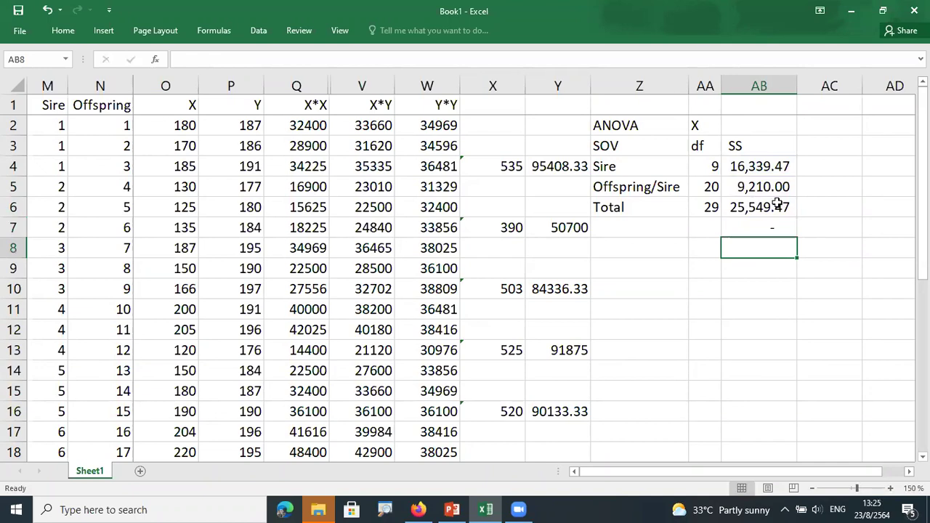
click(777, 231)
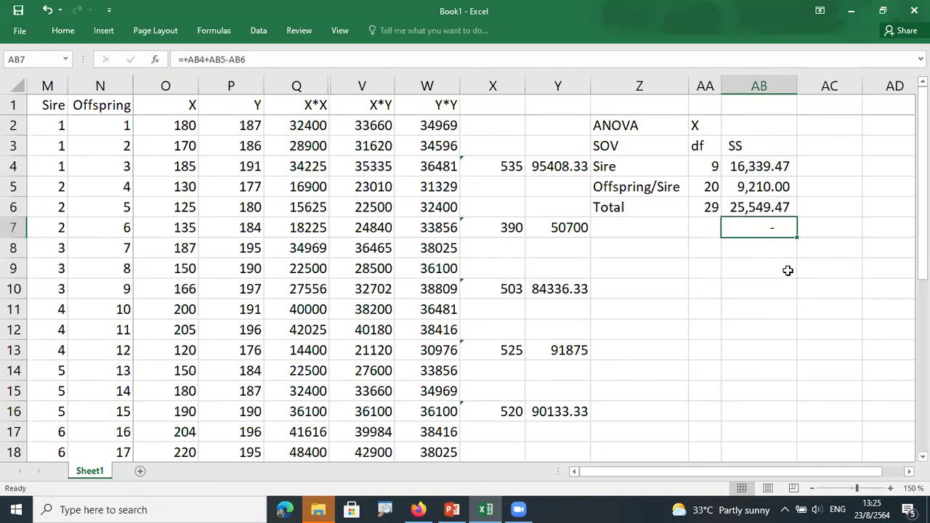
Add the column heading MS in AC3 of the ANOVA table
click(820, 149)
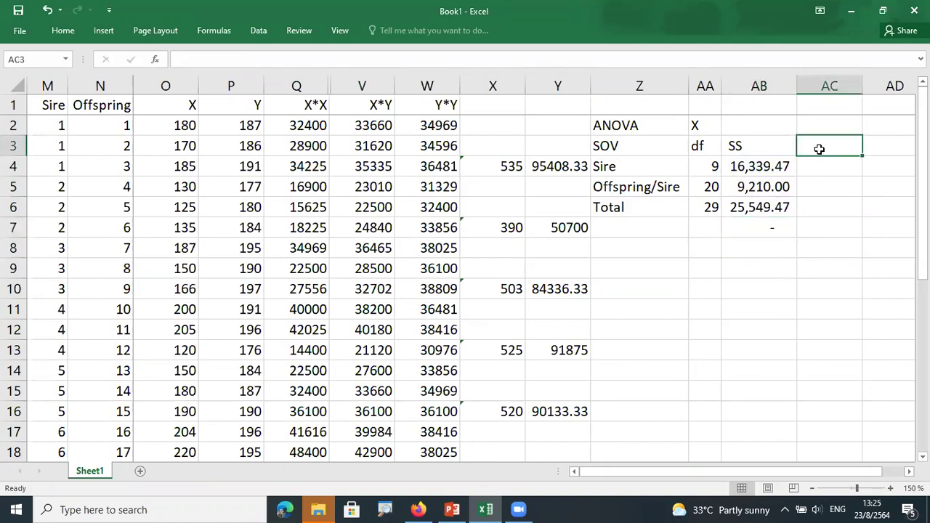
text(MS)
key(Tab)
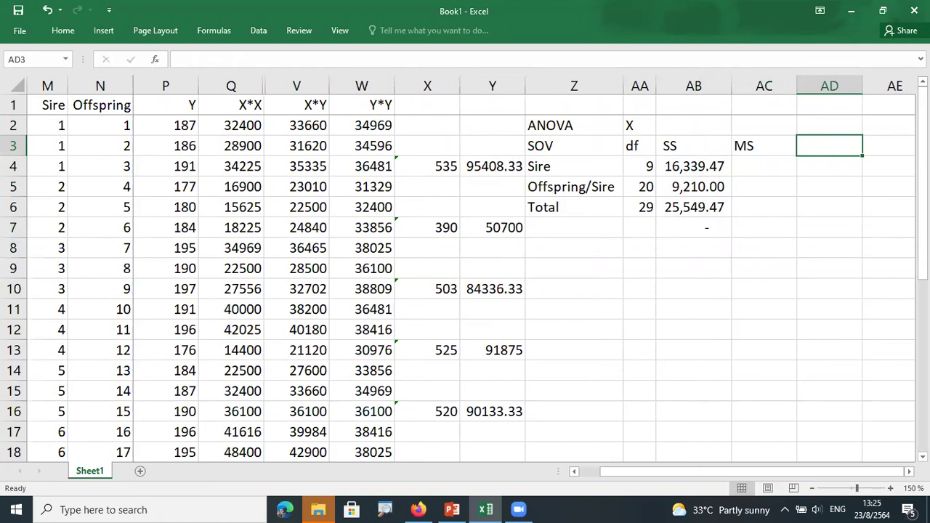
Calculate the Sire mean square in AC4 with =AB4/AA4 and fill the formula down to AC5 for Offspring/Sire
scroll(642, 164, right, 2)
click(641, 164)
text(=)
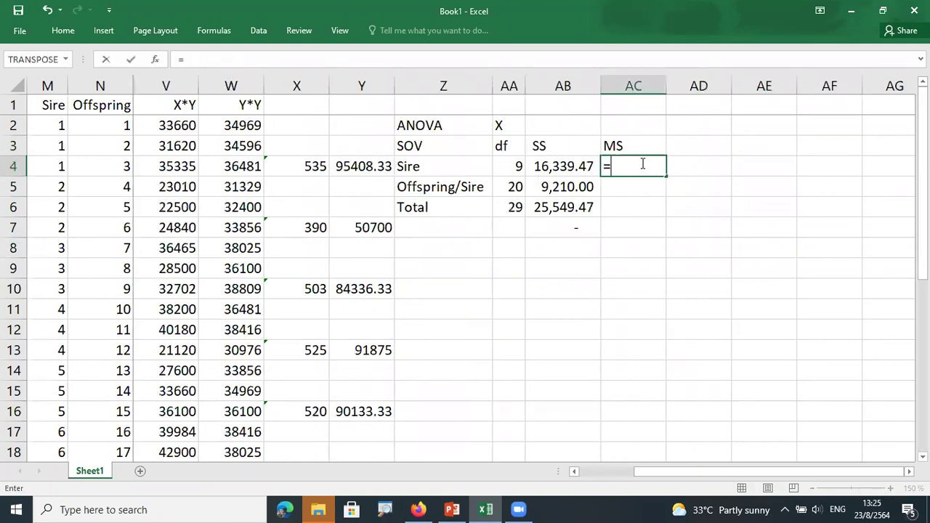
key(Left)
text(/)
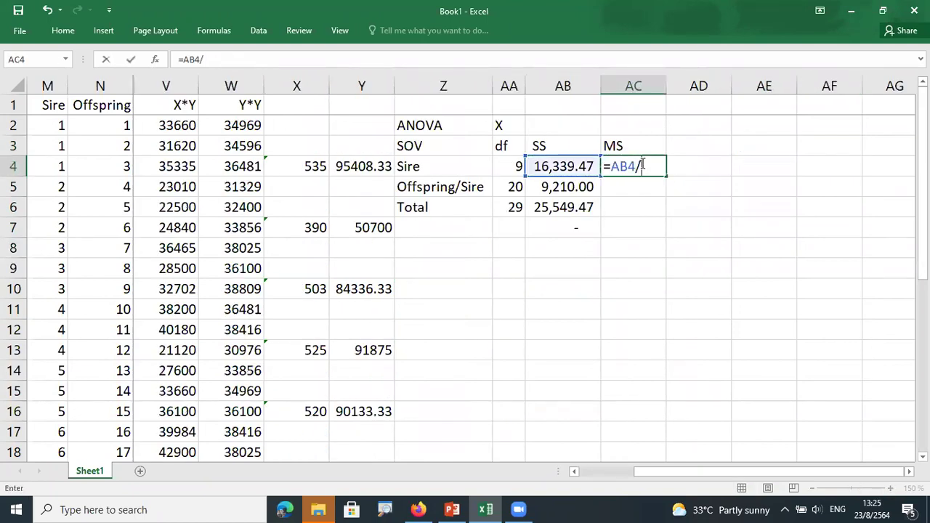
key(Left)
key(Left)
key(Return)
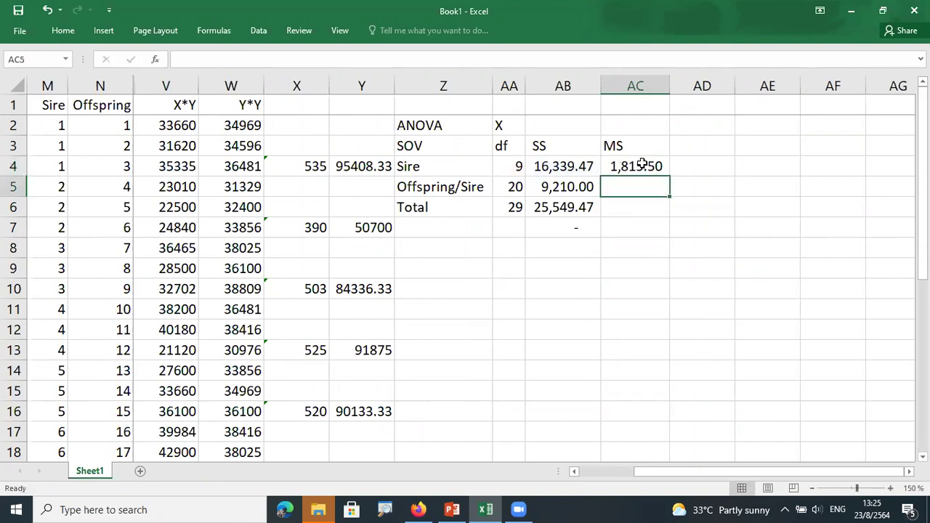
click(642, 166)
drag(668, 177, 658, 195)
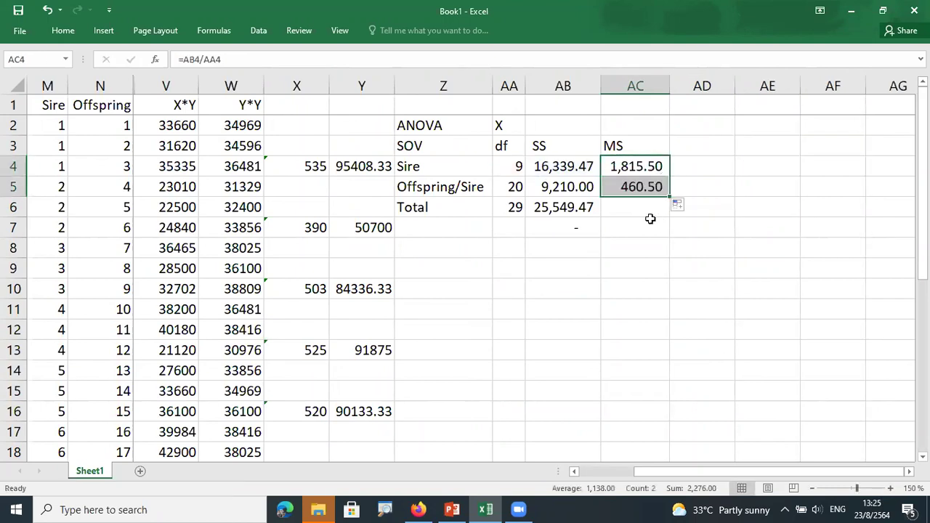
Add the column heading E(MS) in AD3 of the ANOVA table
click(701, 162)
click(695, 149)
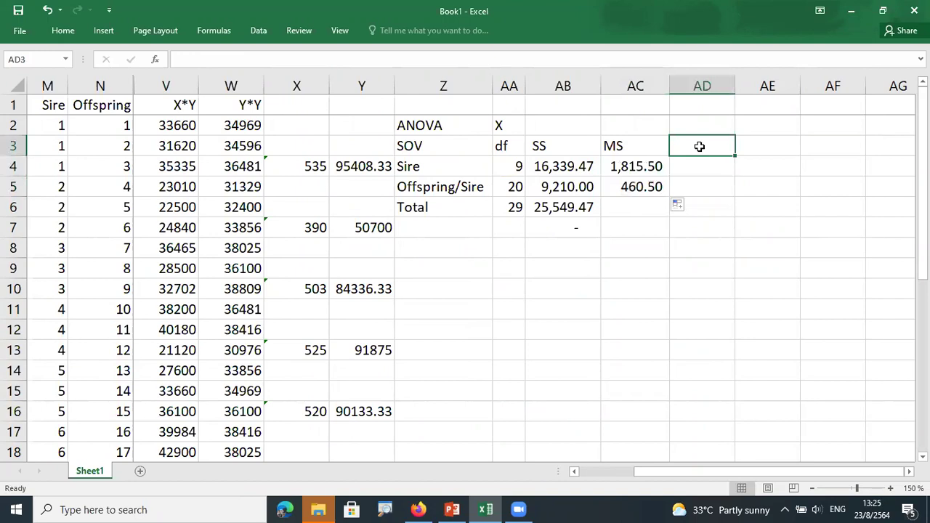
text(E(MS))
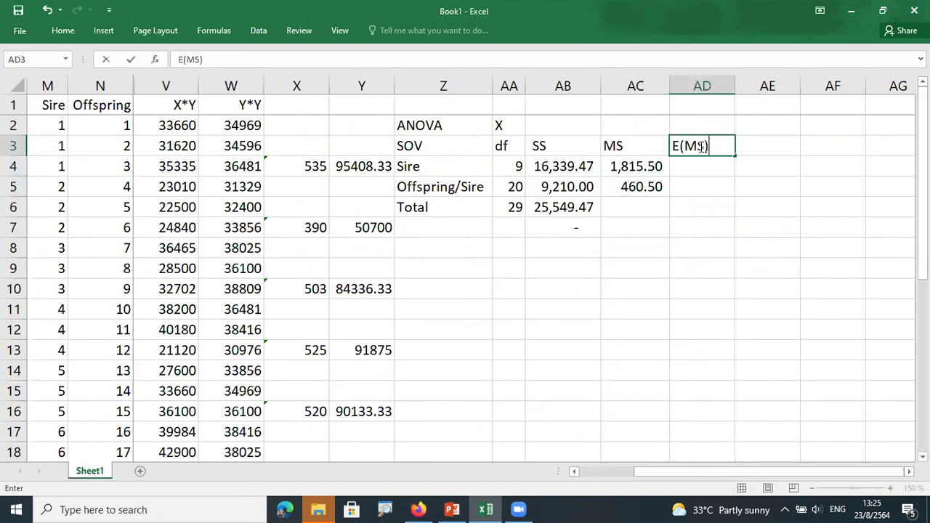
key(Return)
key(Return)
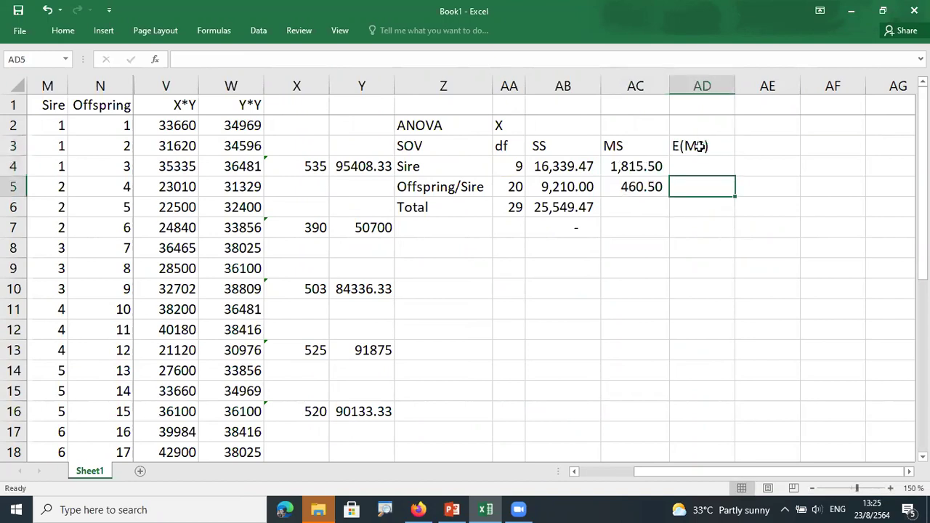
Enter the expected mean squares Vw in AD5 and Vw+kVsire in AD4, and widen column AD to fit them
text(Vw)
key(Return)
key(Up)
key(Up)
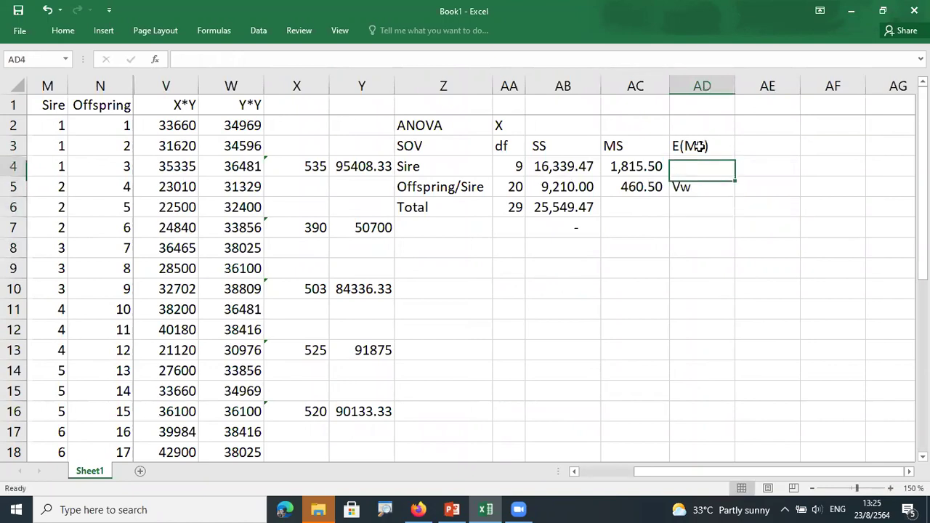
text(Vw+)
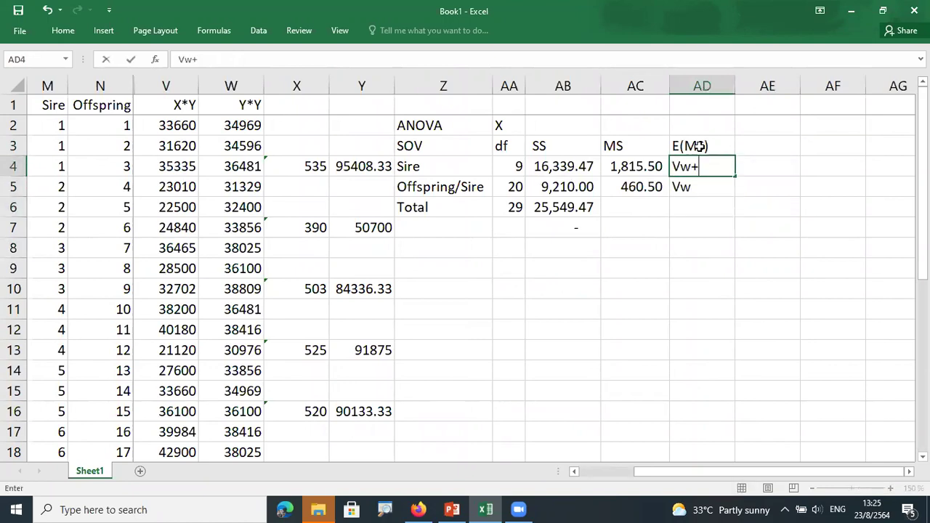
text(kVsire)
key(Return)
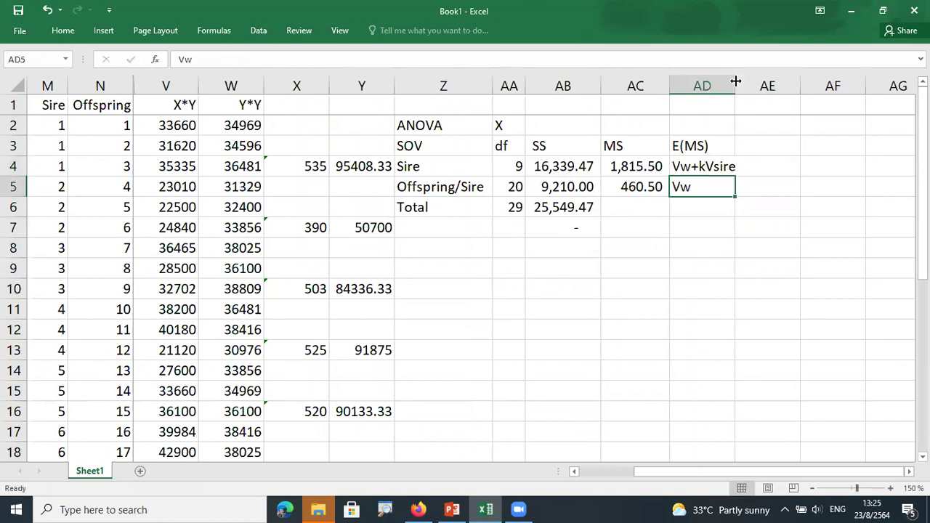
drag(738, 87, 745, 87)
Add the variance component headings Vw in AE3 and Vsire in AF3
click(779, 147)
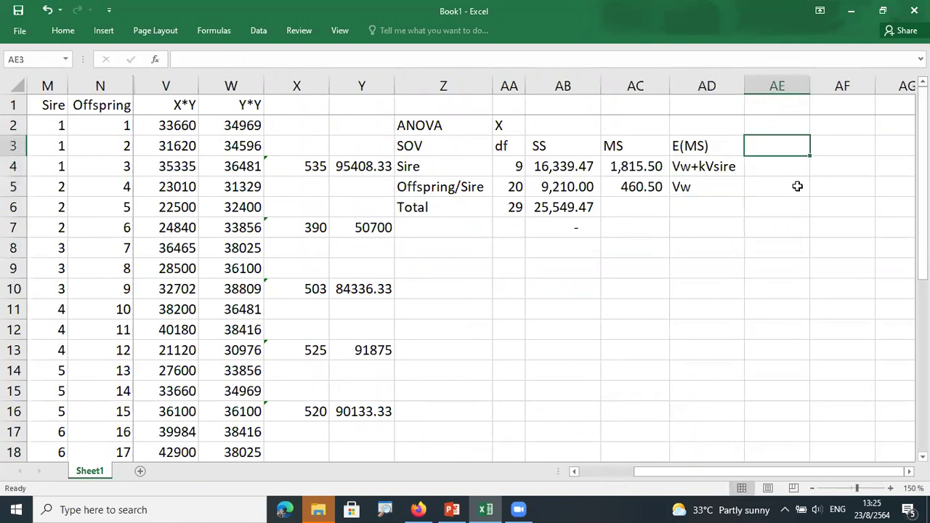
text(Vw)
key(Tab)
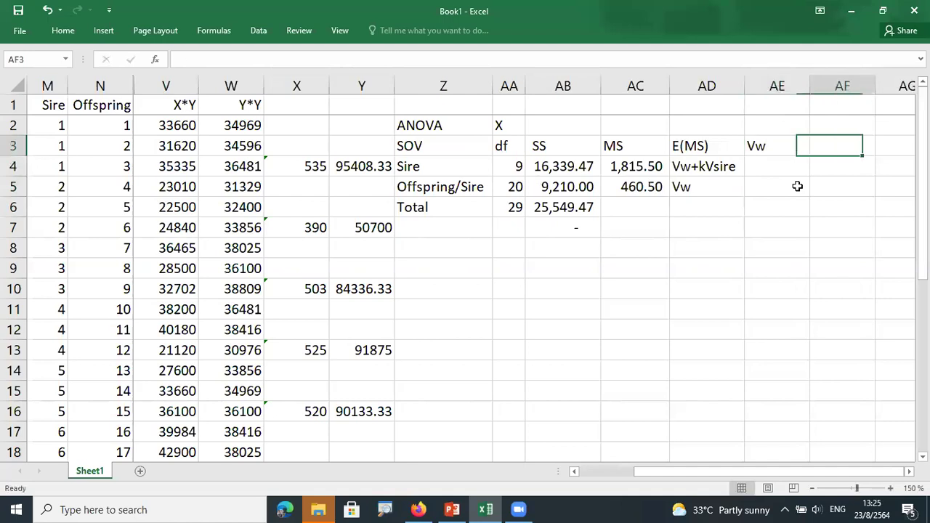
text(Vsire)
key(Return)
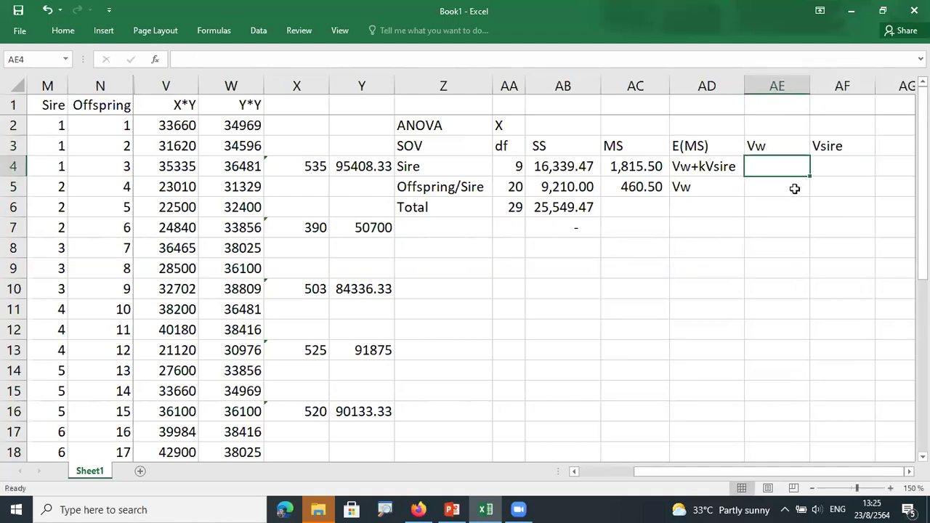
Fill the Vw column by linking AE5 to the Offspring/Sire mean square in AC5 and AE4 to AE5
click(786, 193)
text(+)
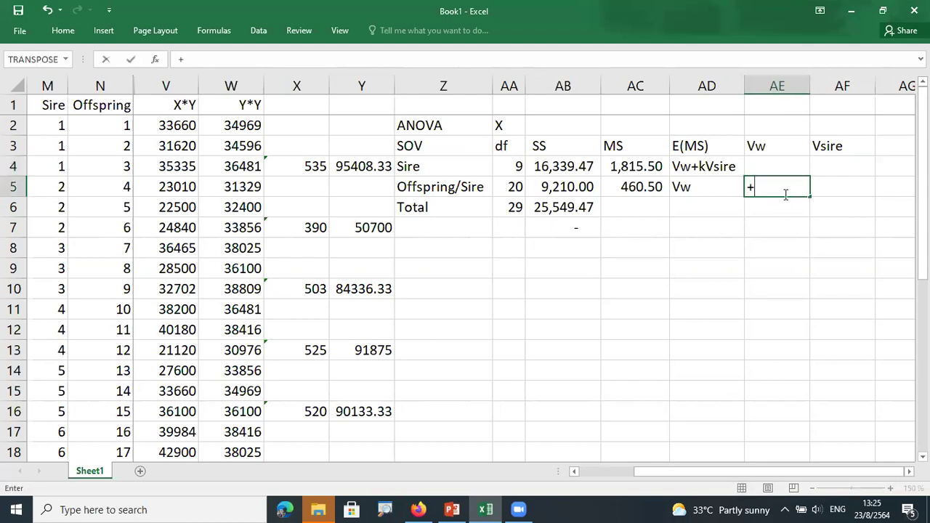
click(622, 184)
key(Return)
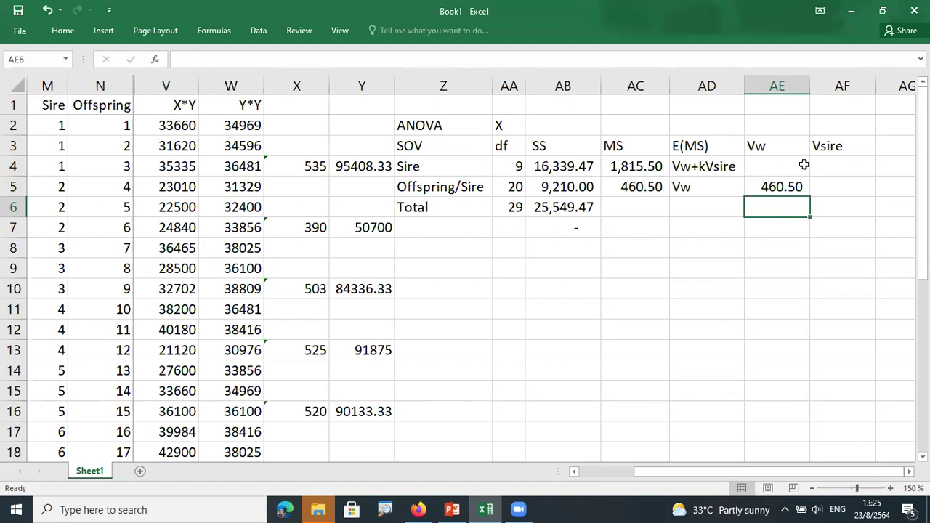
click(827, 166)
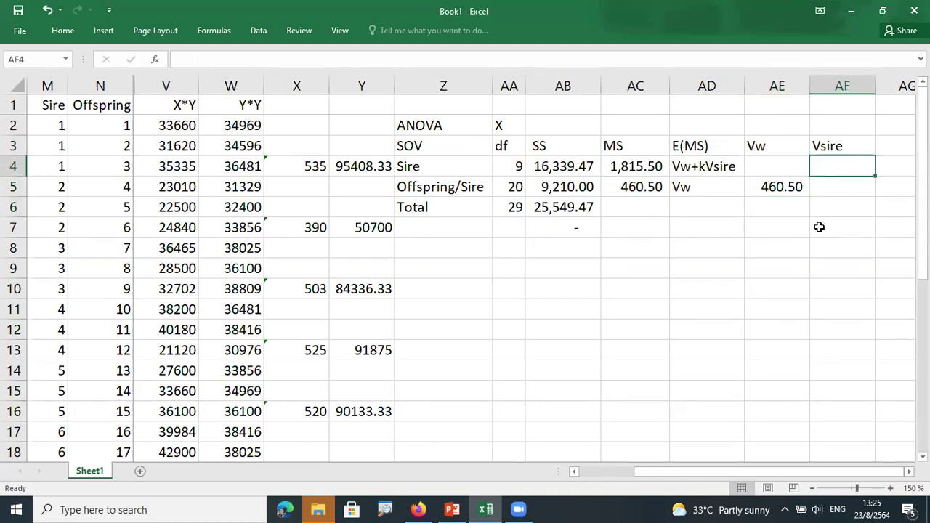
click(784, 171)
text(+)
key(Down)
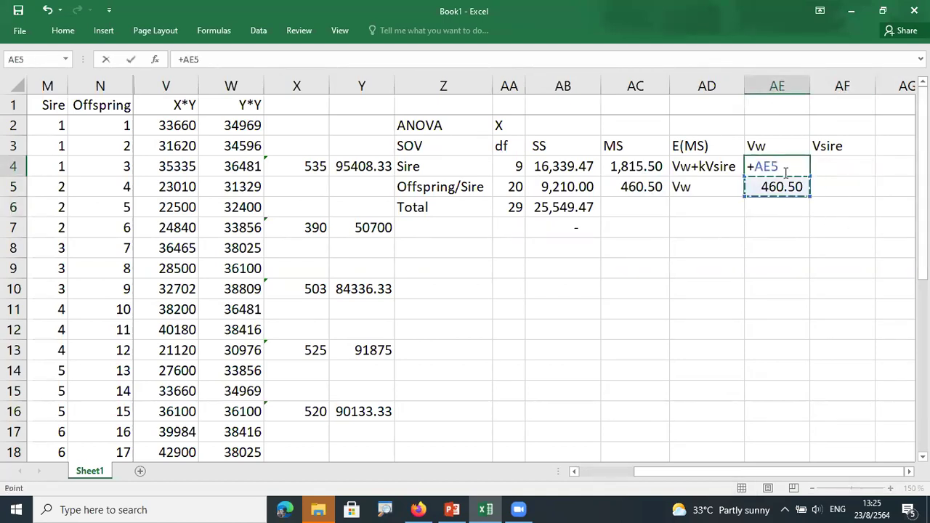
key(Return)
Calculate the sire variance component in AF4 with the formula =(AC4-AC5)/3
click(816, 169)
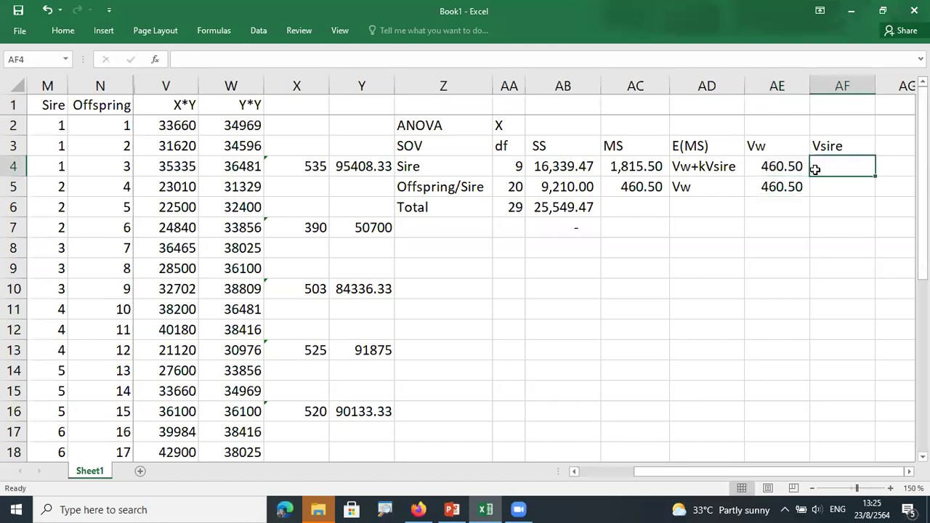
text(=()
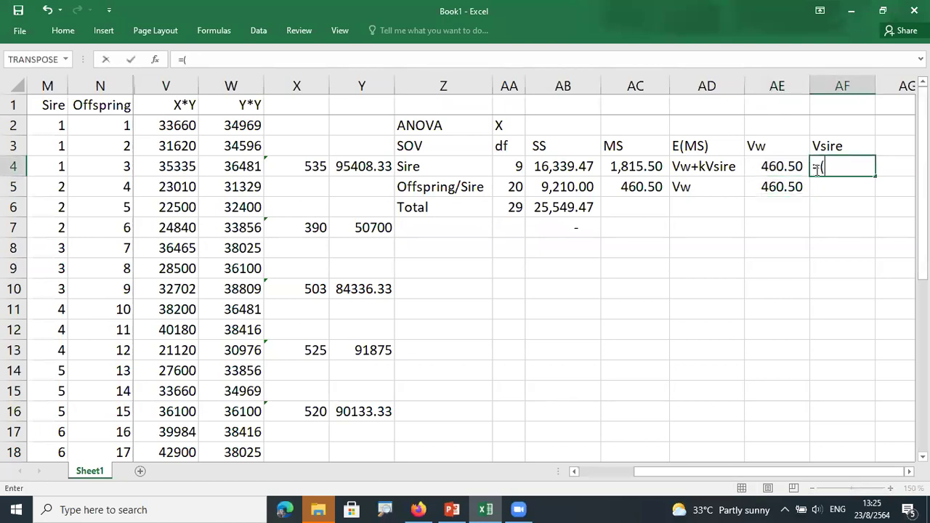
click(639, 165)
text(-)
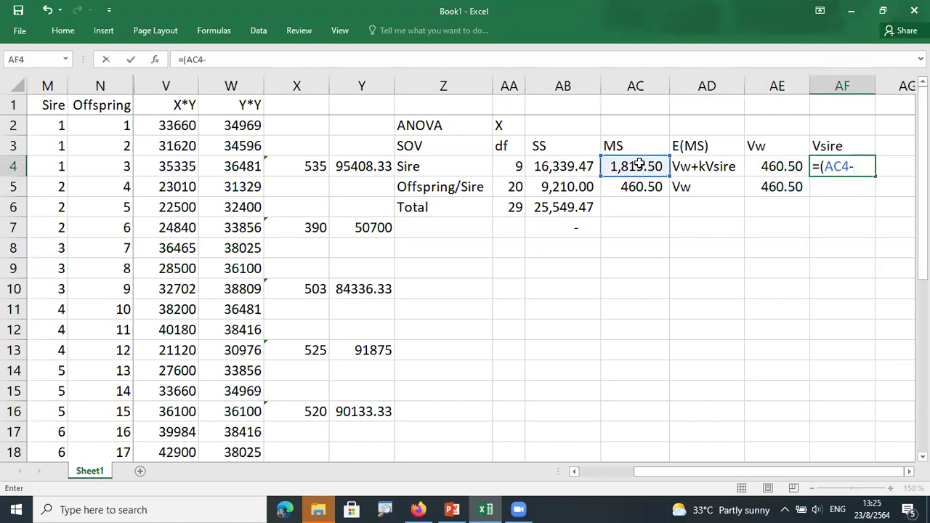
click(621, 187)
text()/3)
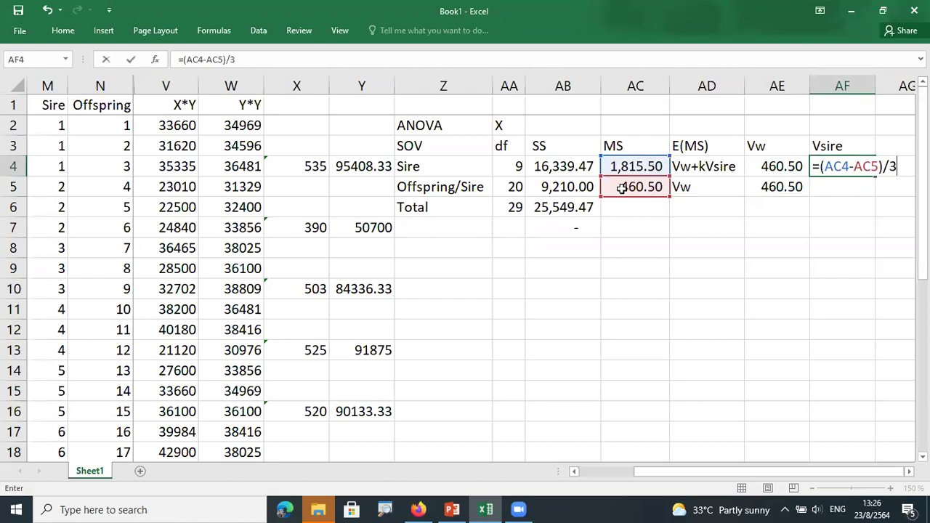
key(Return)
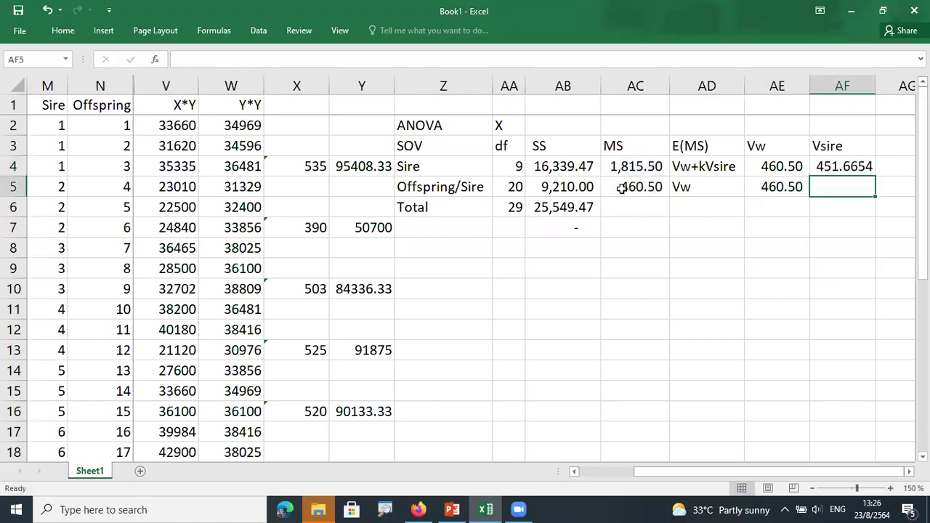
click(851, 168)
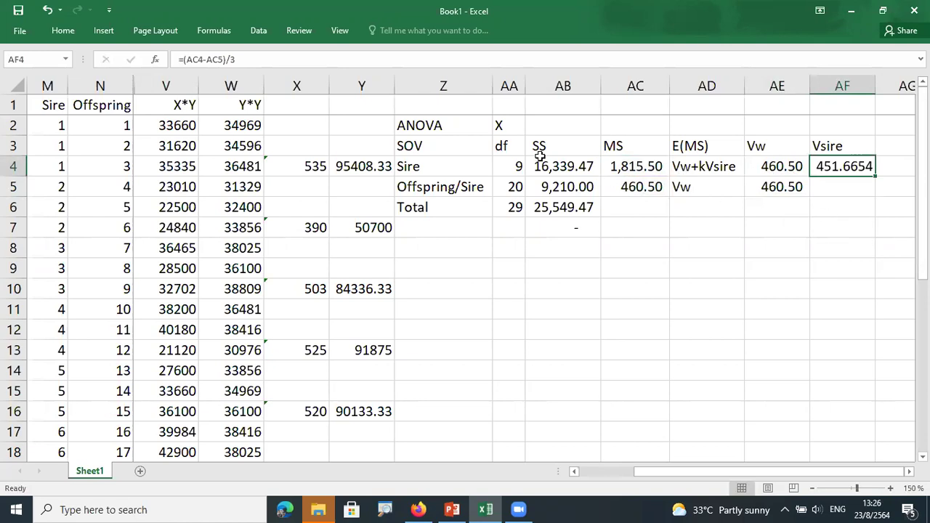
Apply a yellow fill to the header row Z3:AF3 and the Total row Z6:AF6 of the ANOVA table
drag(443, 145, 836, 147)
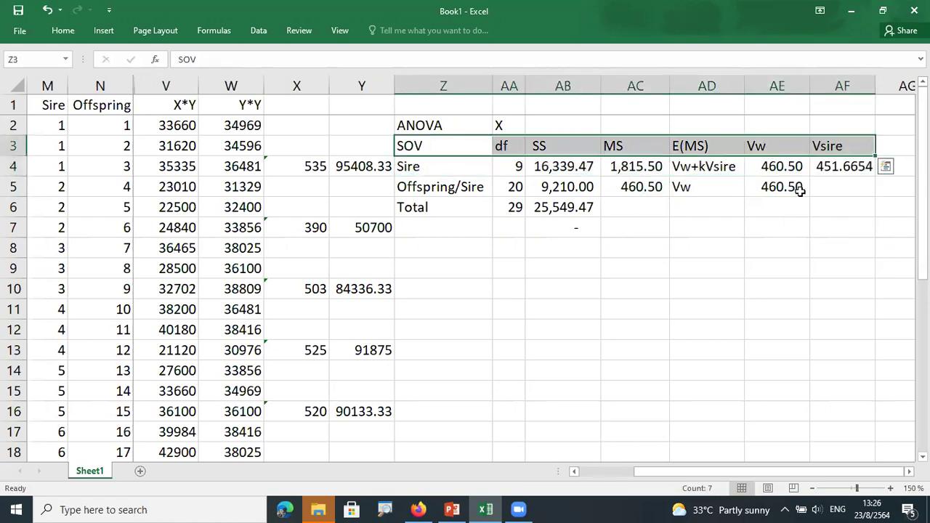
click(63, 31)
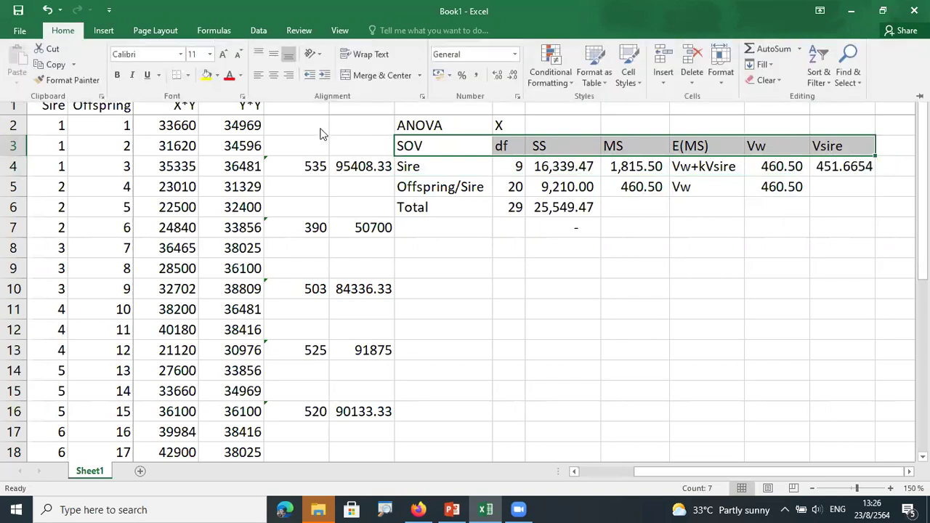
click(207, 75)
click(438, 208)
drag(438, 209, 869, 207)
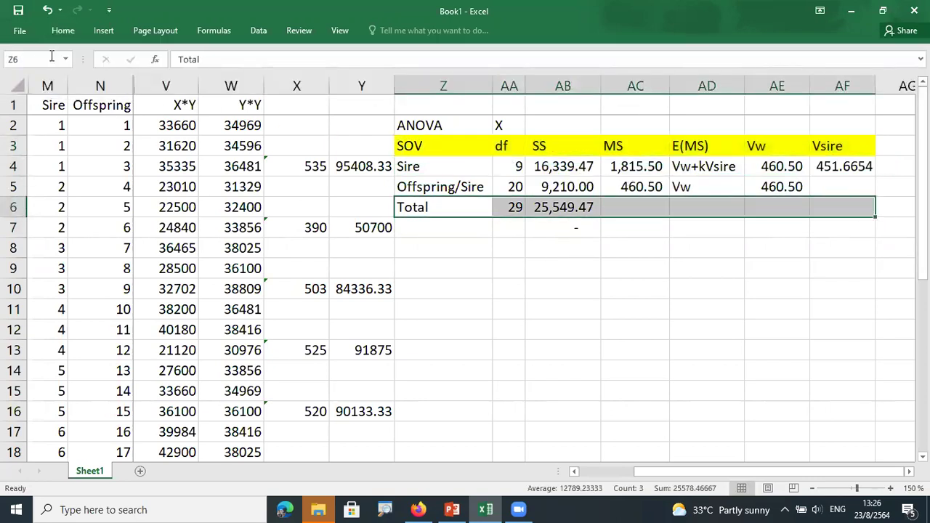
click(61, 30)
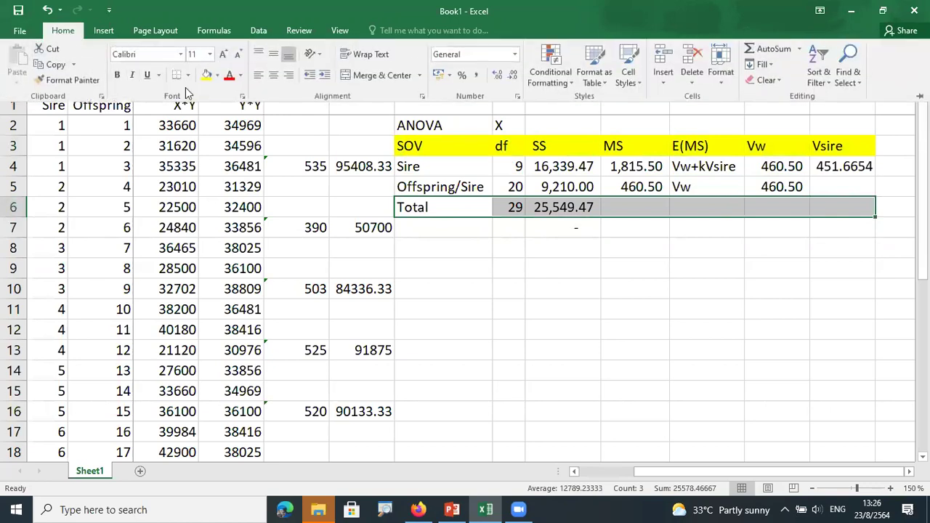
click(207, 76)
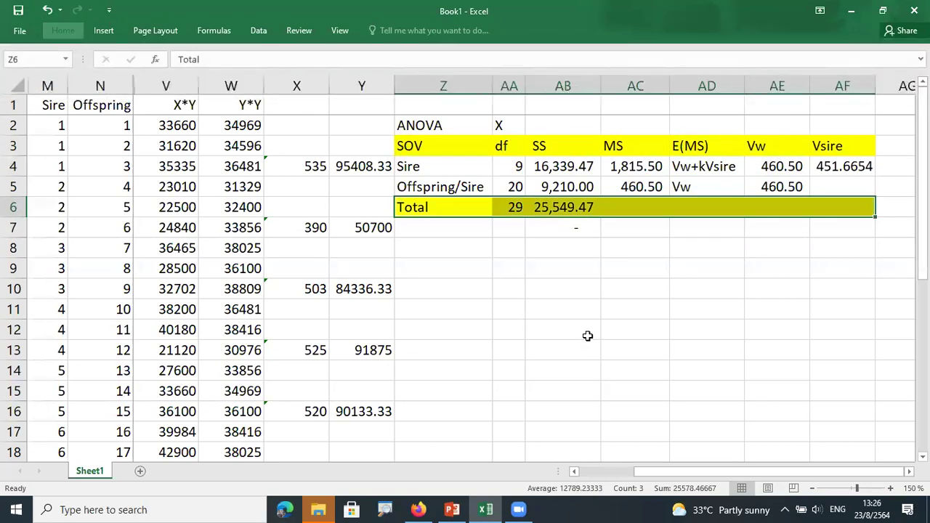
Copy the ANOVA table for X in Z2:AF6 and paste the copy starting at Z8
drag(452, 128, 841, 206)
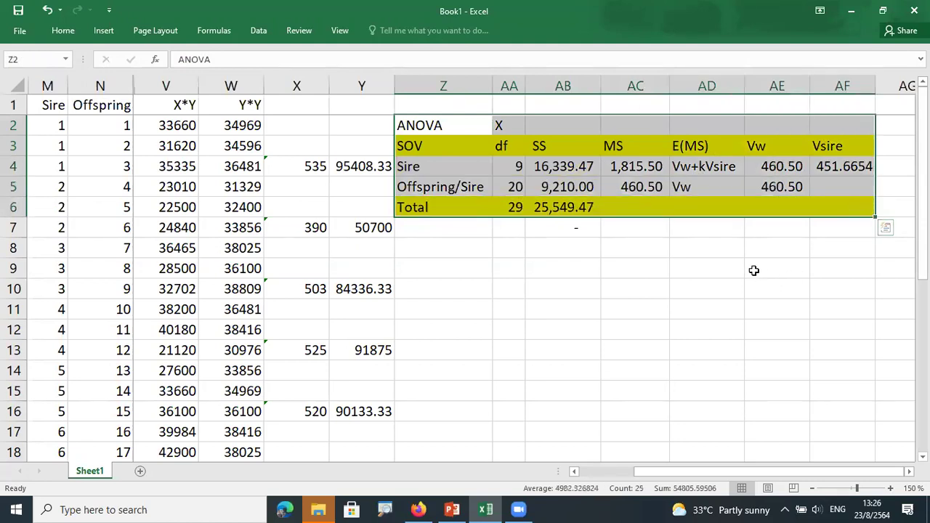
key(ctrl+c)
click(453, 248)
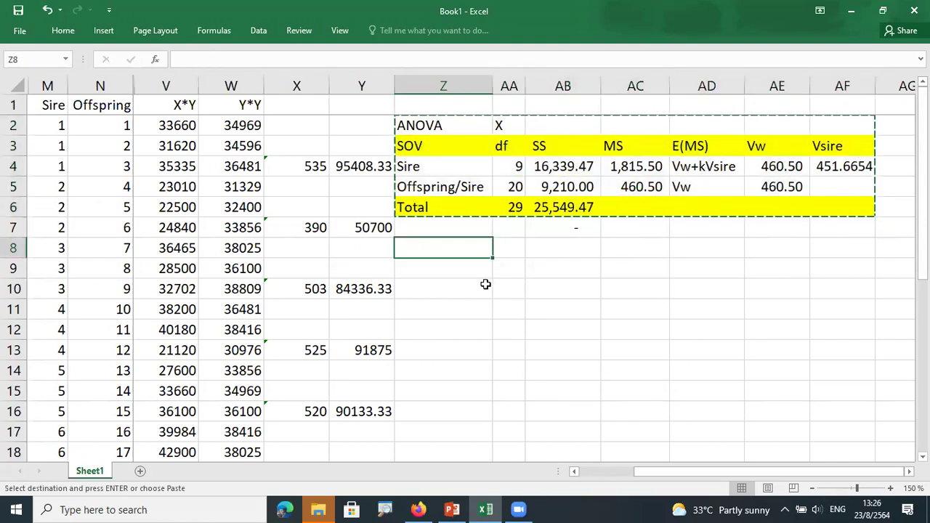
key(ctrl+v)
Clear the SS, MS, Vw and Vsire values in the copied table and change its variable label in AA8 to Y
drag(545, 295, 649, 322)
key(Delete)
drag(778, 291, 814, 326)
key(Delete)
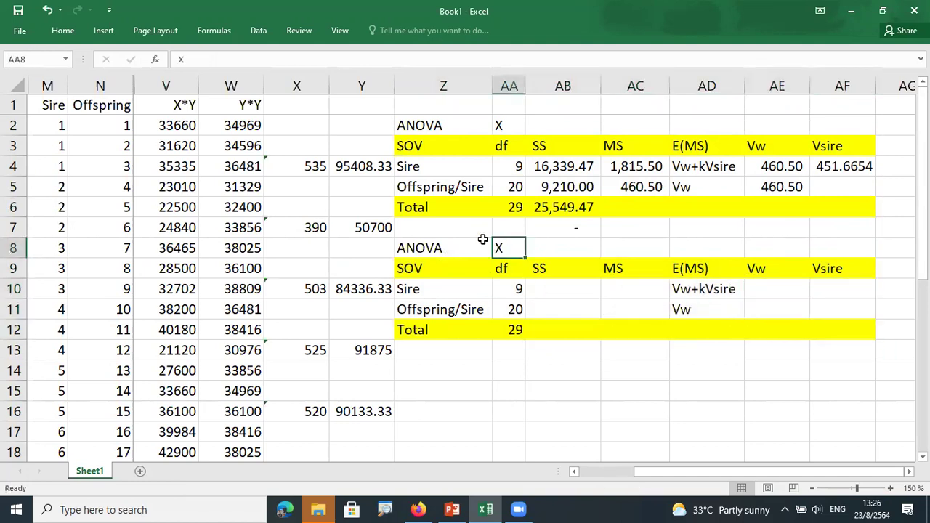
text(Y)
key(Return)
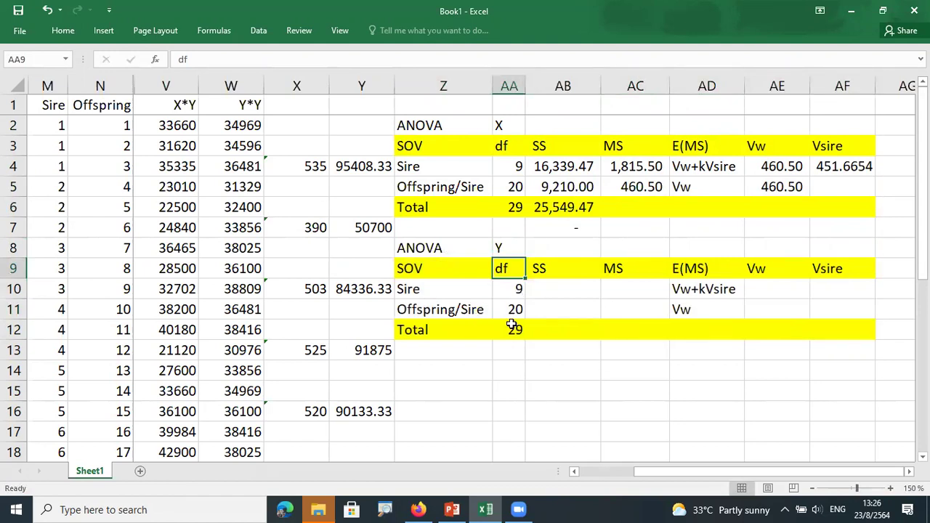
Annotate the screen by circling the total sum of squares in AB6 and handwriting the formula Σyij² − (Σy)²/n beside it
click(562, 323)
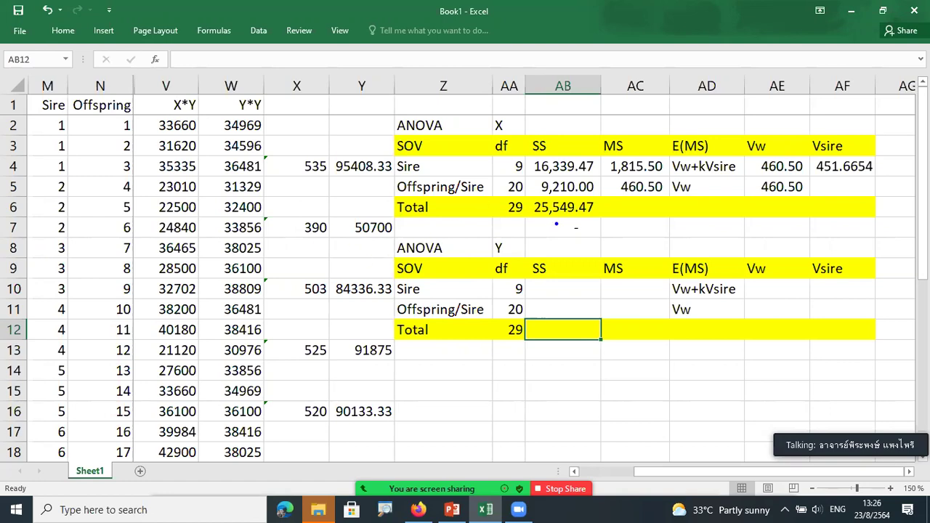
mouse_move(542, 222)
mouse_down()
mouse_move(603, 206)
mouse_move(556, 198)
mouse_move(526, 218)
mouse_move(622, 231)
mouse_up()
drag(628, 225, 626, 243)
click(635, 215)
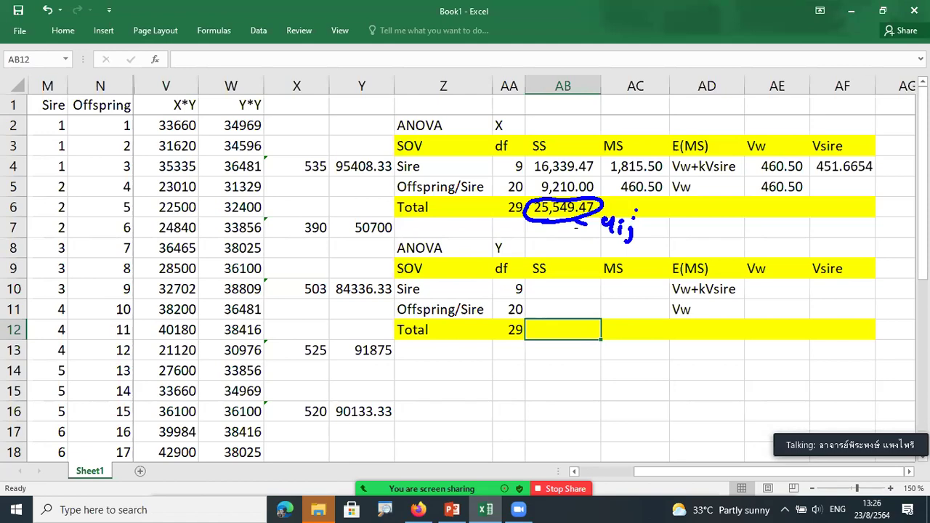
mouse_move(622, 206)
mouse_down()
mouse_move(639, 213)
mouse_move(590, 231)
mouse_move(600, 243)
mouse_move(679, 216)
mouse_move(699, 222)
mouse_move(667, 225)
mouse_move(710, 221)
mouse_move(730, 208)
mouse_up()
click(596, 222)
click(680, 212)
mouse_move(685, 233)
mouse_down()
mouse_move(711, 225)
mouse_move(706, 250)
mouse_up()
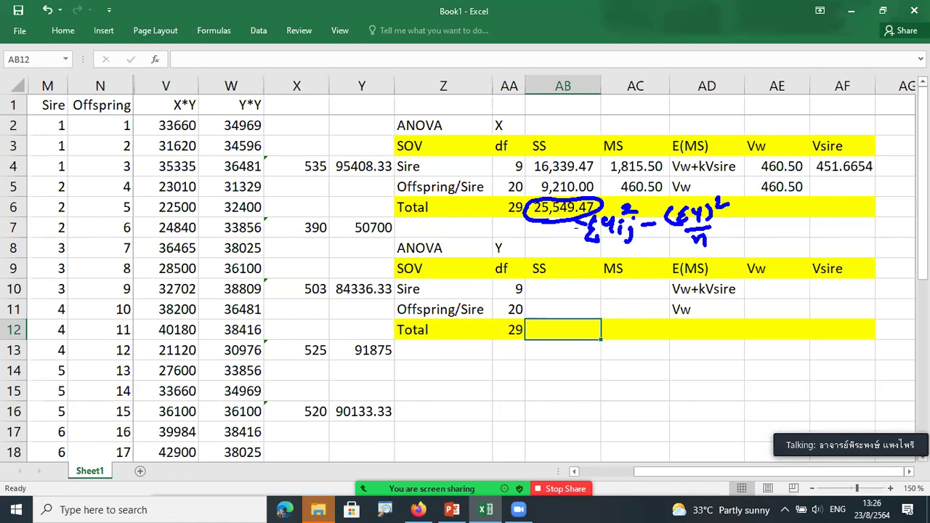
Overwrite the y terms with x in the handwritten total formula and circle the Sire sum of squares in AB4
drag(602, 227, 611, 241)
drag(700, 216, 708, 221)
mouse_move(533, 179)
mouse_down()
mouse_move(577, 177)
mouse_move(600, 155)
mouse_move(531, 161)
mouse_move(524, 143)
mouse_up()
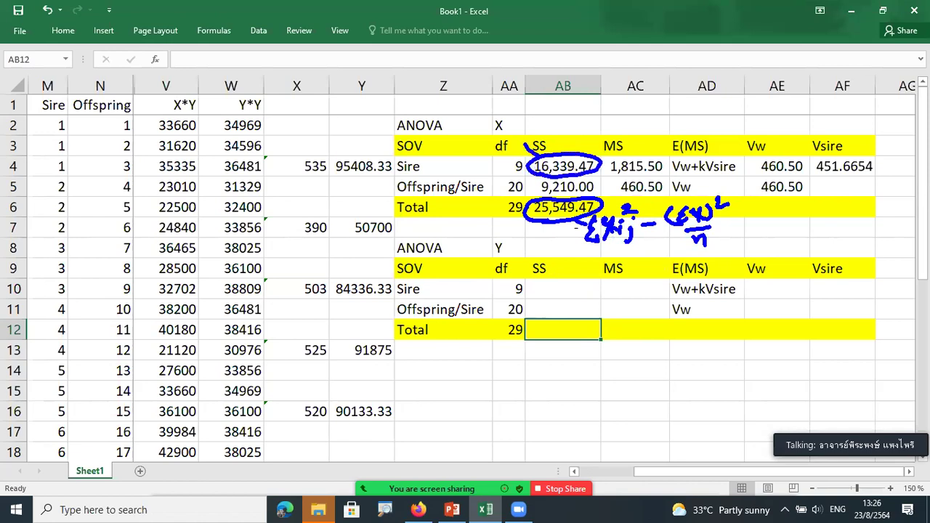
Handwrite the Sire sum of squares formula Σ(Xi.²/ni.) − CF above the ANOVA table for X
mouse_move(518, 105)
mouse_down()
mouse_move(533, 117)
mouse_move(519, 118)
mouse_move(539, 117)
mouse_move(538, 93)
mouse_move(536, 119)
mouse_move(594, 114)
mouse_move(578, 115)
mouse_up()
click(550, 116)
mouse_move(596, 108)
mouse_down()
mouse_move(603, 115)
mouse_move(602, 93)
mouse_move(615, 93)
mouse_up()
click(602, 100)
mouse_move(583, 122)
mouse_down()
mouse_move(614, 118)
mouse_move(603, 131)
mouse_move(622, 135)
mouse_up()
click(611, 124)
mouse_move(574, 103)
mouse_down()
mouse_move(568, 117)
mouse_move(578, 137)
mouse_up()
drag(624, 102, 625, 129)
click(557, 121)
drag(566, 119, 572, 138)
drag(636, 110, 648, 109)
mouse_move(666, 98)
mouse_down()
mouse_move(659, 102)
mouse_move(677, 111)
mouse_up()
click(676, 99)
mouse_move(675, 97)
mouse_down()
mouse_move(690, 88)
mouse_move(694, 97)
mouse_up()
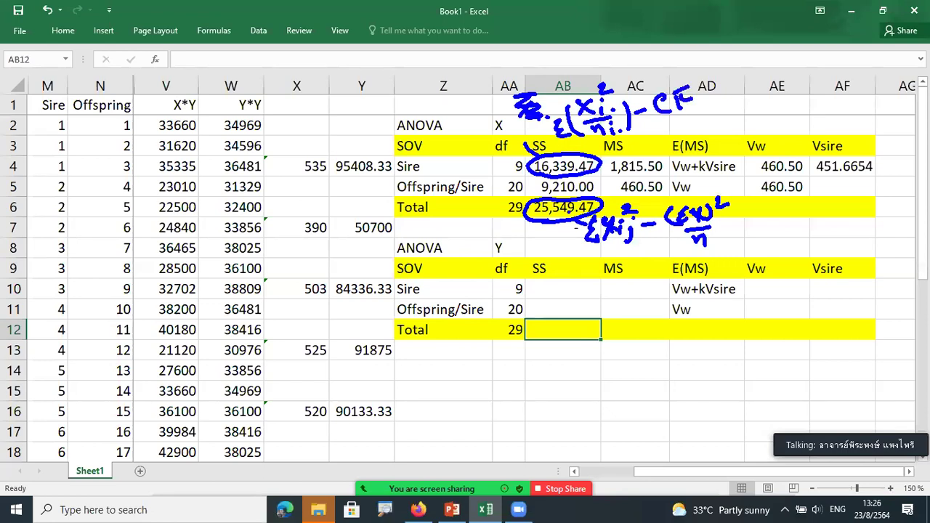
Circle the Offspring/Sire sum of squares in AB5 in red and handwrite Σ(xi.²/ni.) to go with it
mouse_move(566, 194)
mouse_down()
mouse_move(600, 186)
mouse_move(552, 177)
mouse_move(536, 195)
mouse_move(567, 195)
mouse_move(446, 175)
mouse_up()
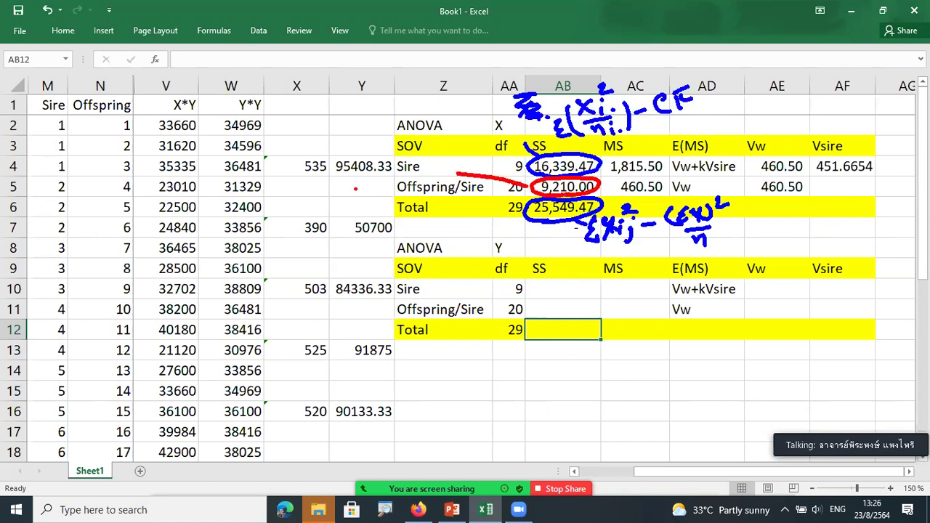
drag(356, 180, 372, 190)
mouse_move(371, 176)
mouse_down()
mouse_move(359, 192)
mouse_move(391, 186)
mouse_move(381, 175)
mouse_move(396, 168)
mouse_up()
mouse_move(367, 204)
mouse_down()
mouse_move(388, 192)
mouse_move(387, 203)
mouse_move(405, 211)
mouse_move(377, 226)
mouse_up()
drag(396, 179, 399, 211)
mouse_move(335, 206)
mouse_down()
mouse_move(333, 227)
mouse_move(350, 224)
mouse_up()
drag(411, 180, 420, 172)
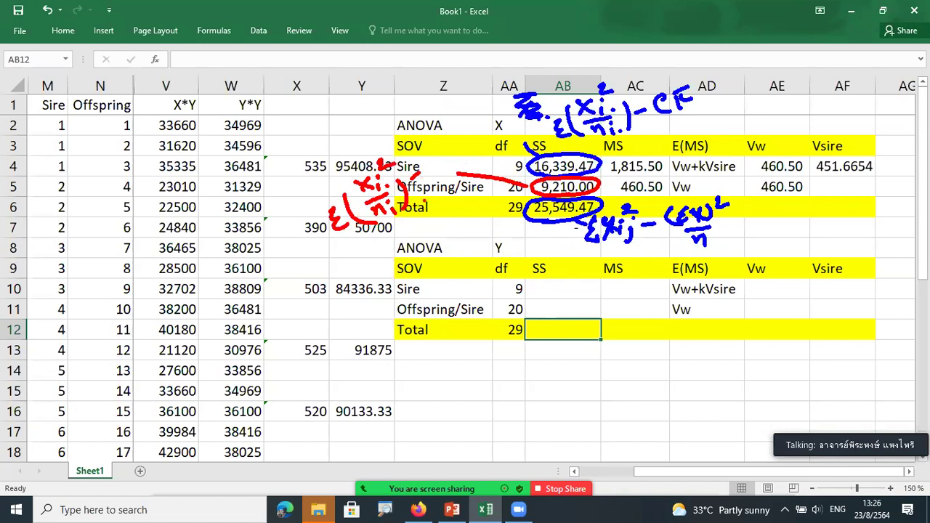
Complete the red Offspring/Sire formula by handwriting Σxij² and a minus sign before the Σ(xi.²/ni.) term
drag(408, 187, 419, 174)
drag(314, 242, 325, 232)
drag(597, 256, 618, 251)
mouse_move(266, 262)
mouse_down()
mouse_move(285, 252)
mouse_move(302, 266)
mouse_move(290, 235)
mouse_move(254, 259)
mouse_move(278, 282)
mouse_up()
drag(394, 154, 402, 157)
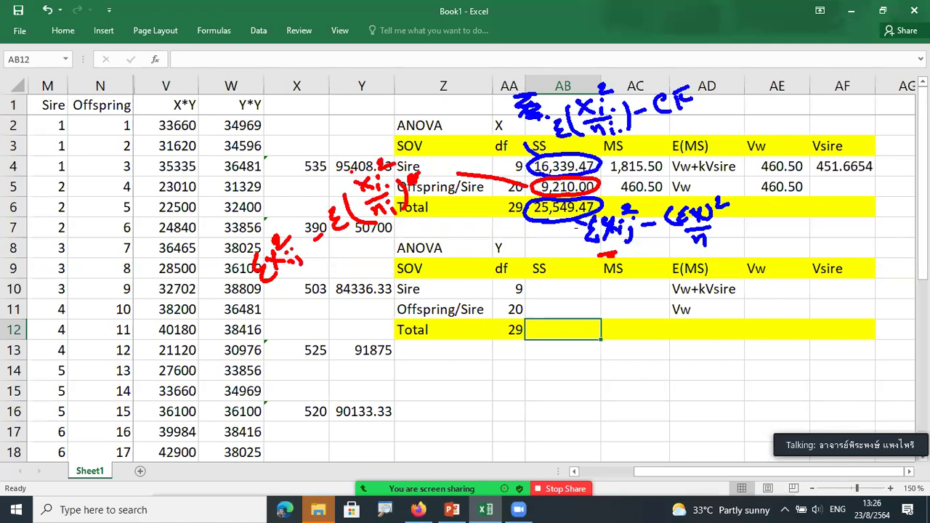
Annotate the mean square, E(MS) and variance component area of the ANOVA table for X with freehand strokes
mouse_move(604, 189)
mouse_down()
mouse_move(654, 175)
mouse_move(708, 183)
mouse_up()
mouse_move(707, 166)
mouse_down()
mouse_move(694, 183)
mouse_move(724, 186)
mouse_move(741, 170)
mouse_up()
drag(754, 167, 775, 161)
mouse_move(766, 159)
mouse_down()
mouse_move(763, 176)
mouse_move(766, 148)
mouse_move(797, 179)
mouse_up()
drag(686, 177, 694, 192)
drag(792, 135, 819, 136)
drag(679, 168, 681, 202)
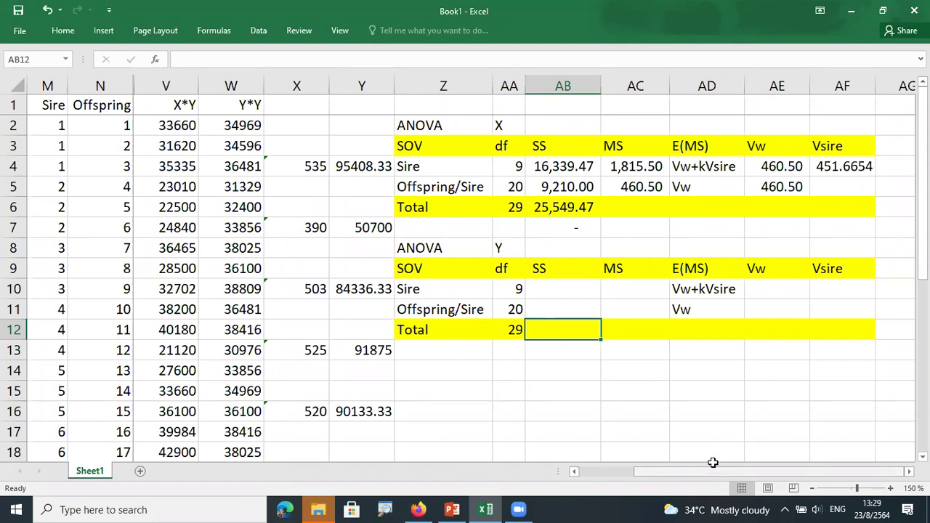
Examine the sire subtotals in columns X:Y and the Y*Y values in column W down to the total row
drag(713, 463, 658, 463)
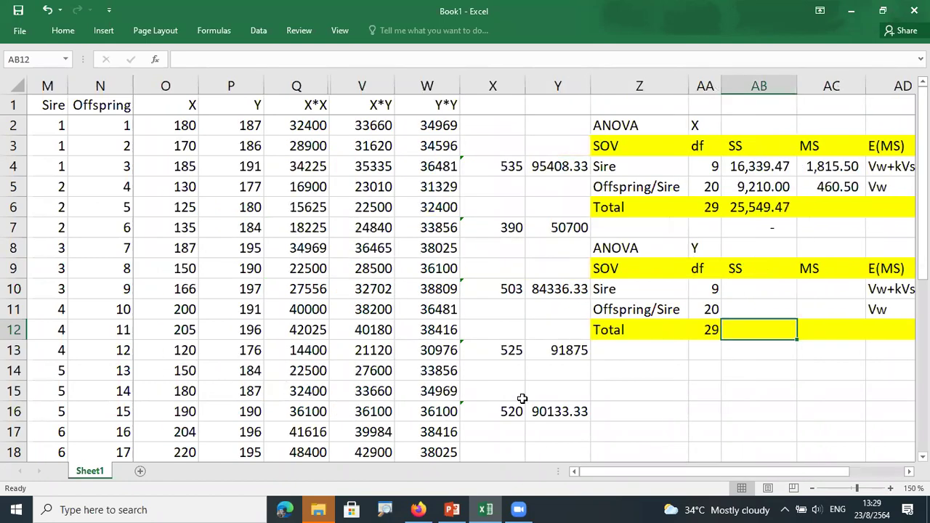
drag(490, 85, 527, 123)
click(522, 127)
scroll(451, 275, down, 2)
scroll(450, 275, up, 2)
scroll(452, 270, down, 2)
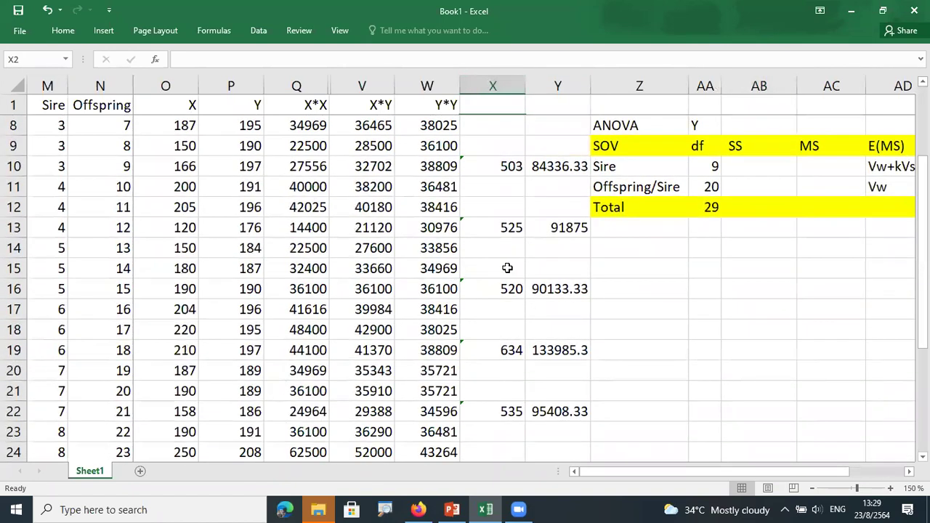
click(766, 207)
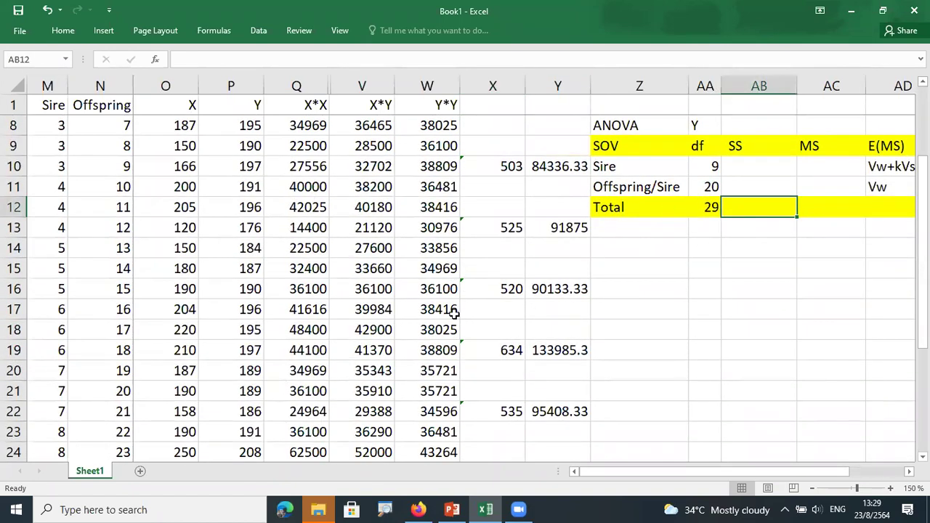
scroll(450, 329, down, 1)
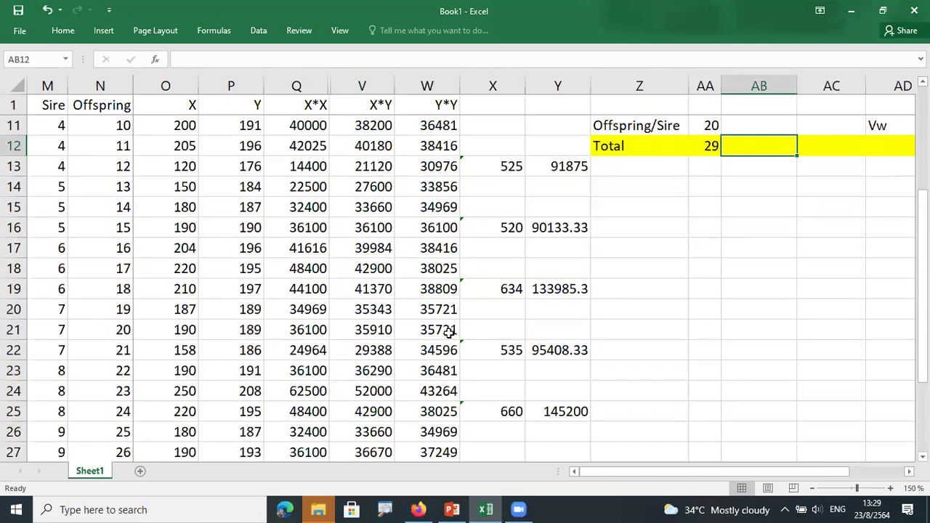
scroll(450, 331, up, 3)
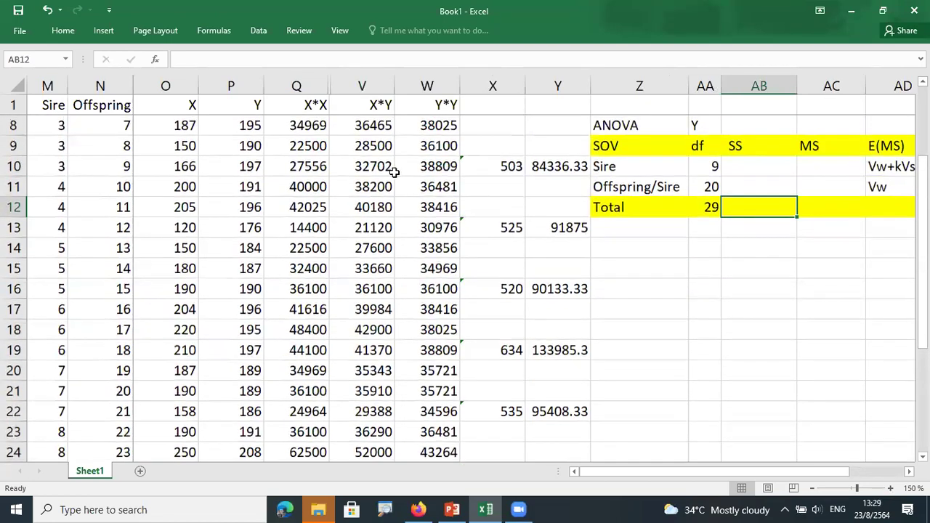
click(438, 123)
click(436, 152)
click(441, 86)
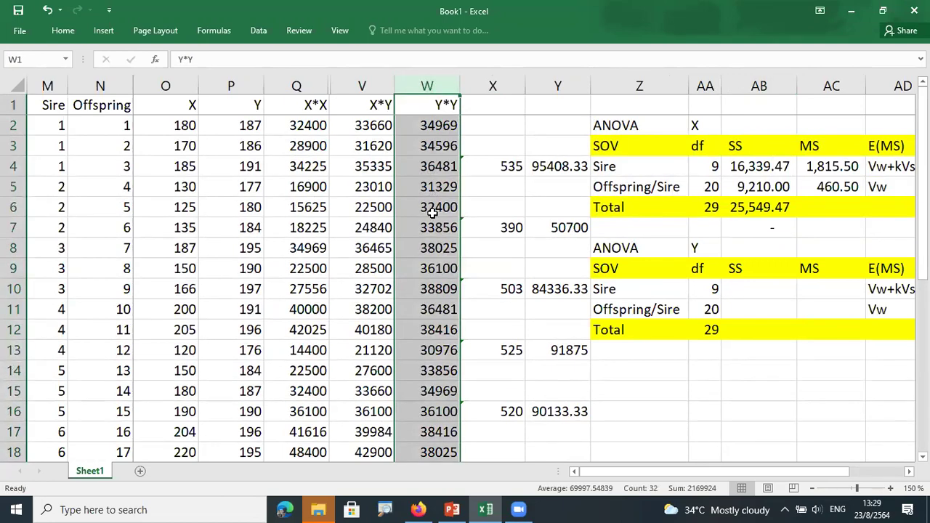
scroll(433, 218, down, 9)
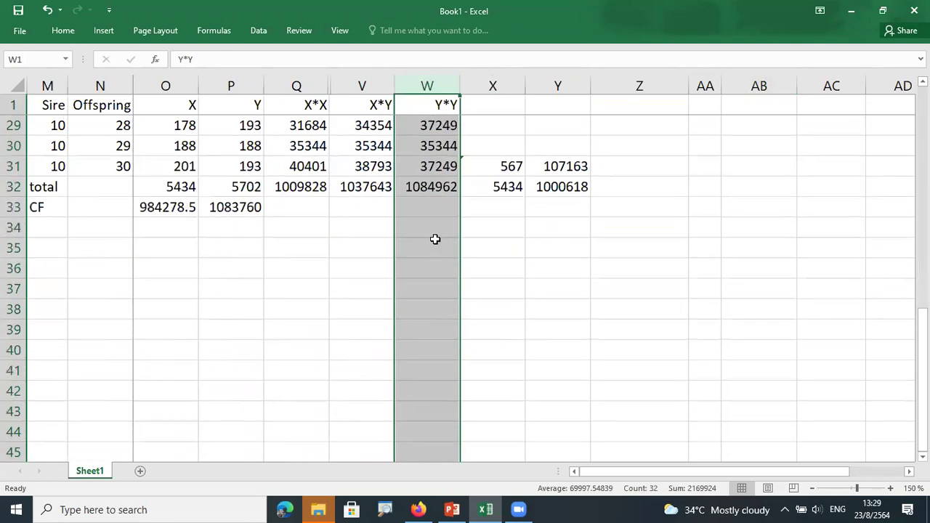
Apply a yellow fill to the total row cells M32:W32
click(426, 204)
drag(46, 184, 407, 187)
click(66, 34)
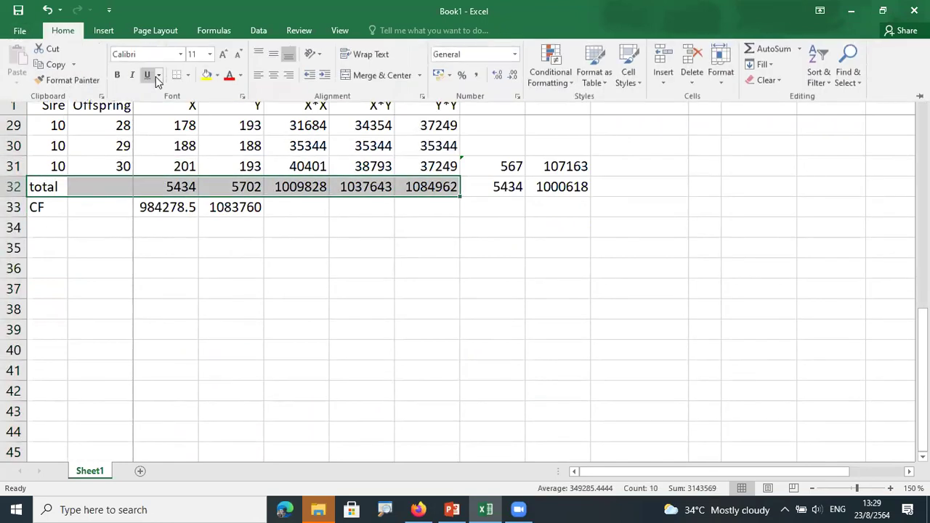
click(206, 74)
click(429, 204)
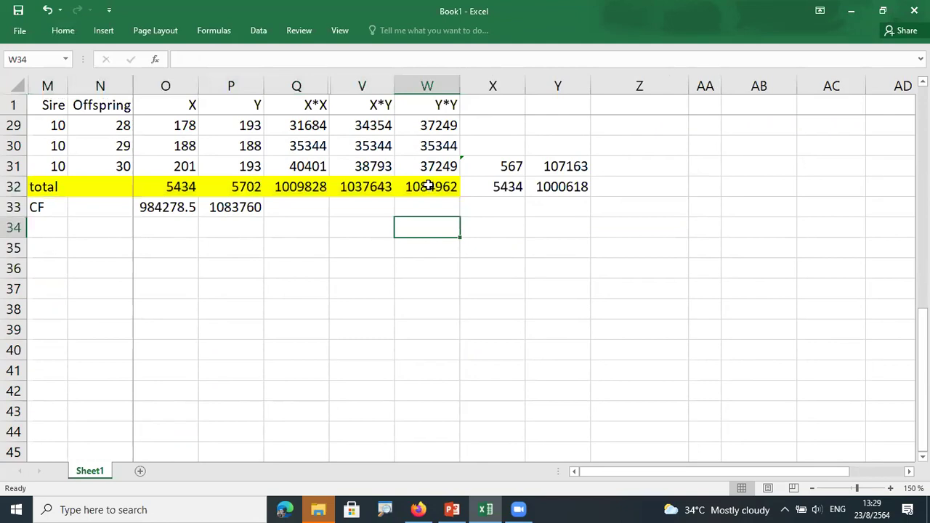
Fill the correction factor (CF) cell for Y, P33, with blue
click(191, 209)
click(244, 208)
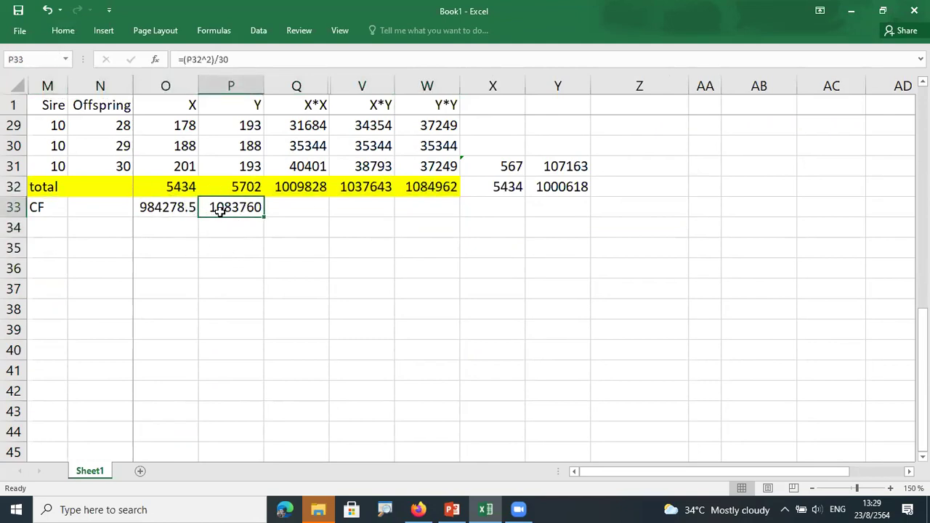
click(57, 36)
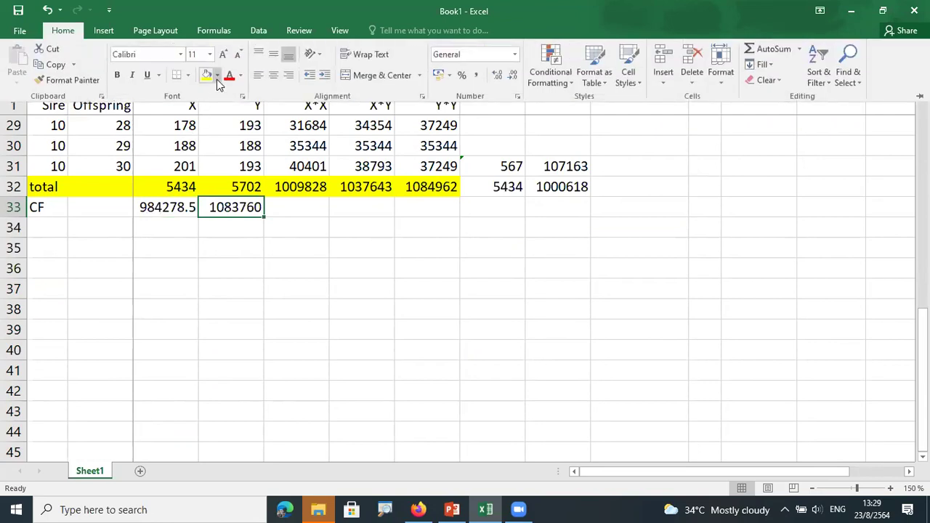
click(216, 76)
click(274, 182)
click(225, 230)
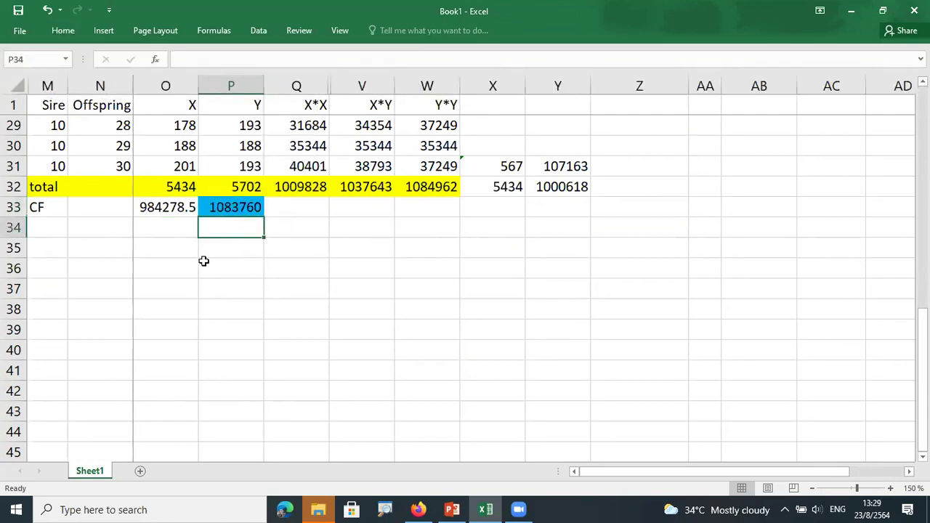
Calculate the total sum of squares for Y in AB12 with the formula +W32-P33
click(434, 186)
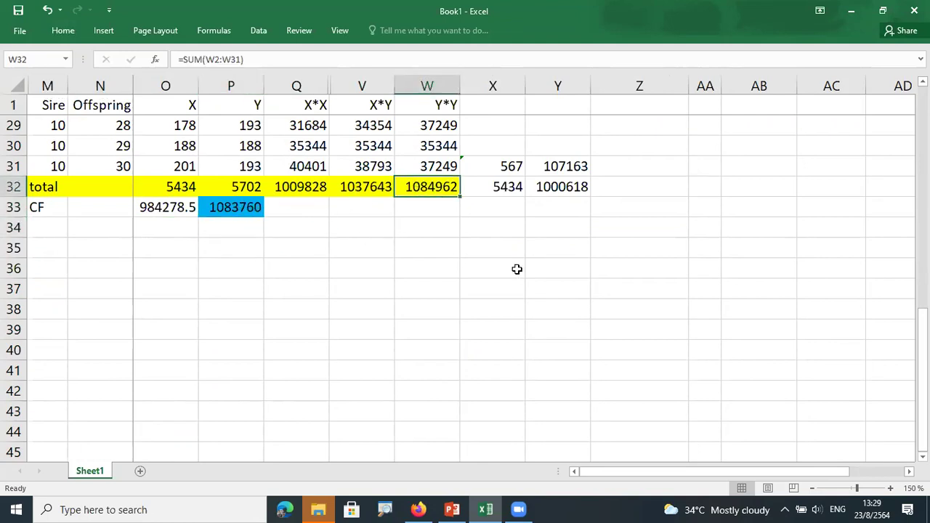
scroll(572, 299, up, 10)
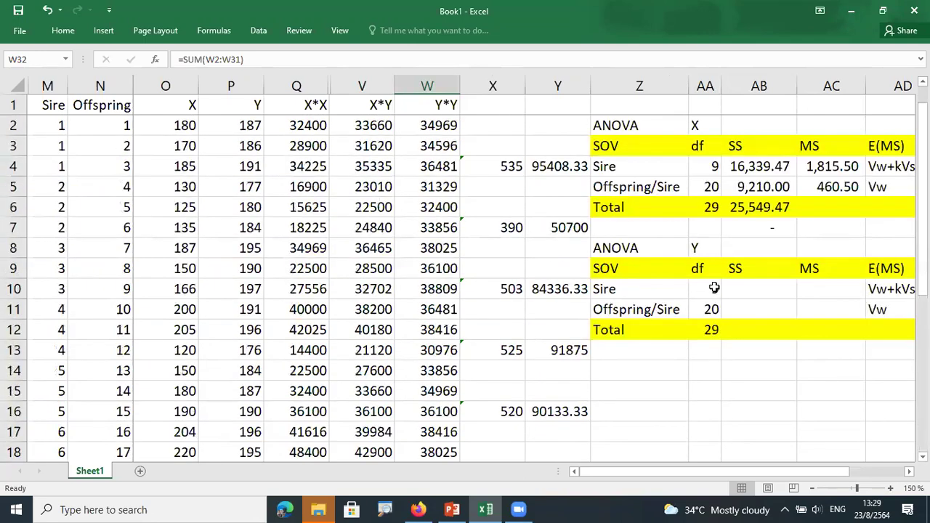
click(754, 329)
text(+)
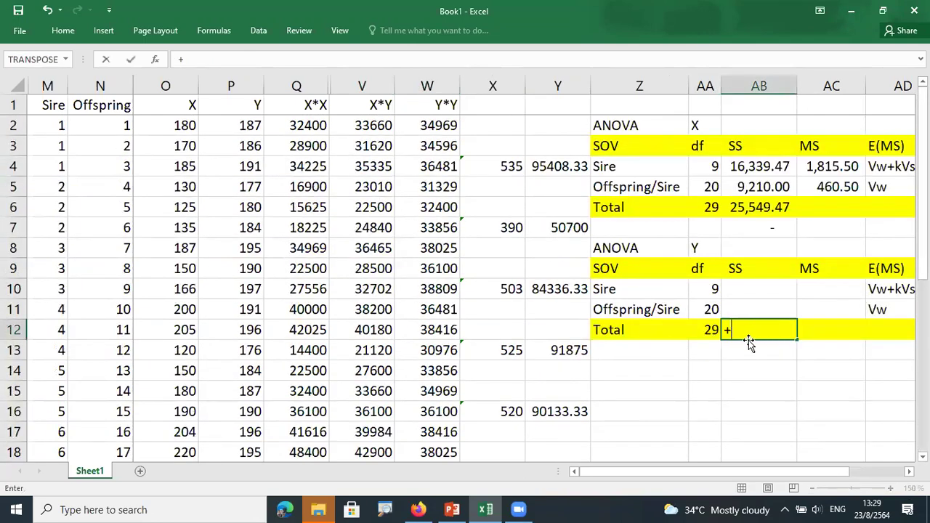
scroll(750, 341, down, 6)
click(449, 370)
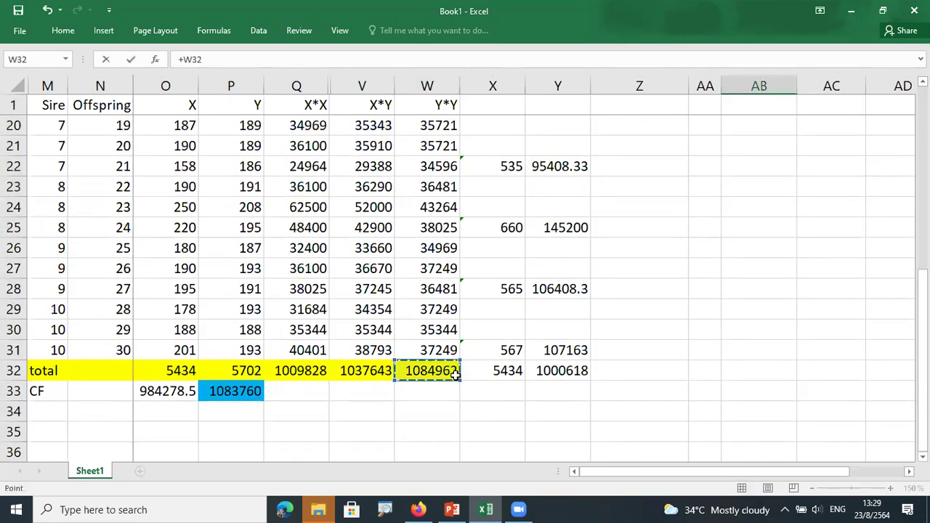
text(-)
click(238, 391)
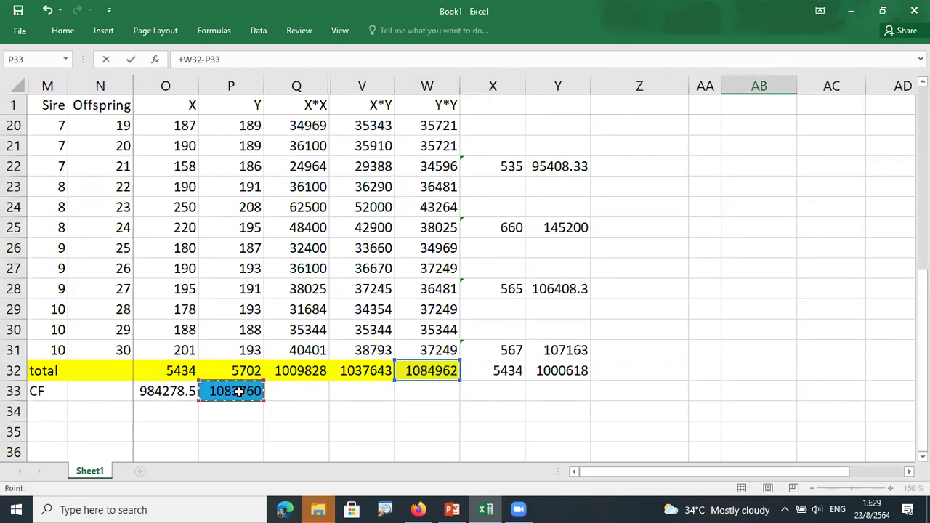
key(Return)
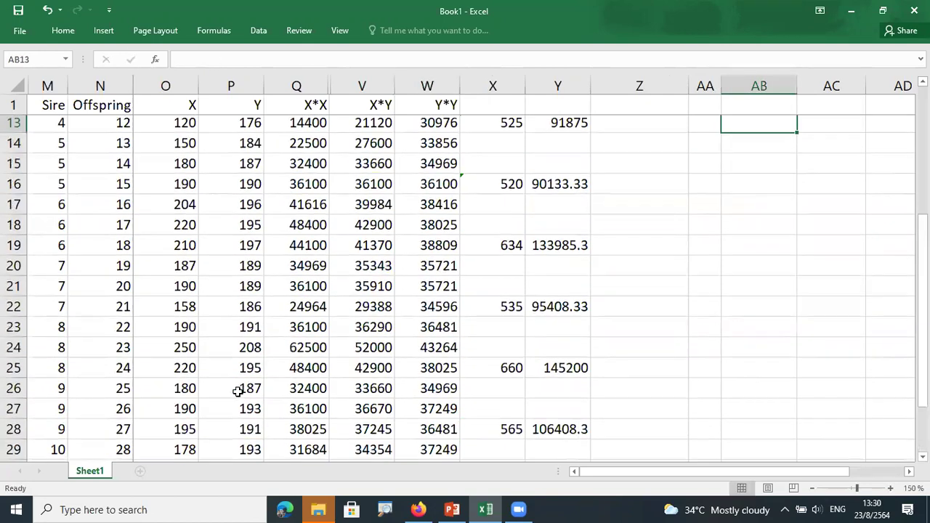
scroll(557, 254, up, 3)
click(726, 288)
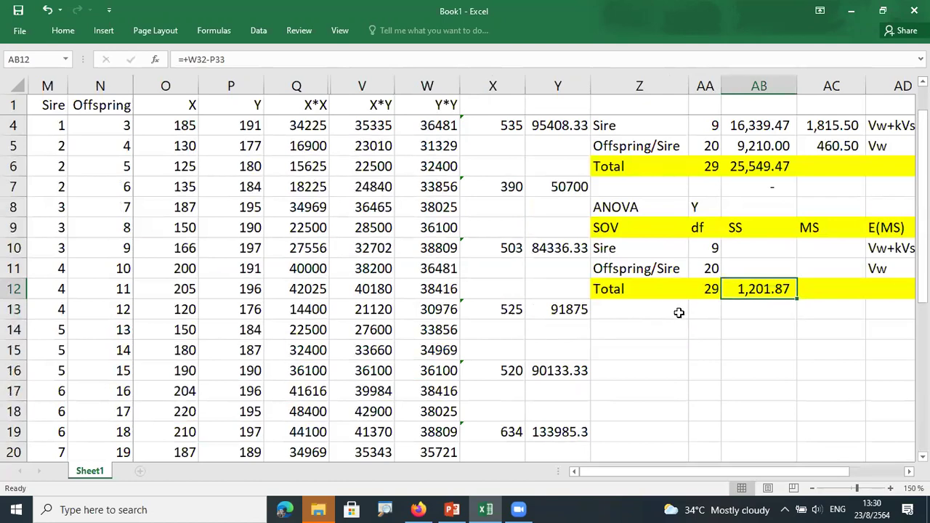
Insert two empty sheet columns directly after the Y*Y column, at X:Y
click(752, 247)
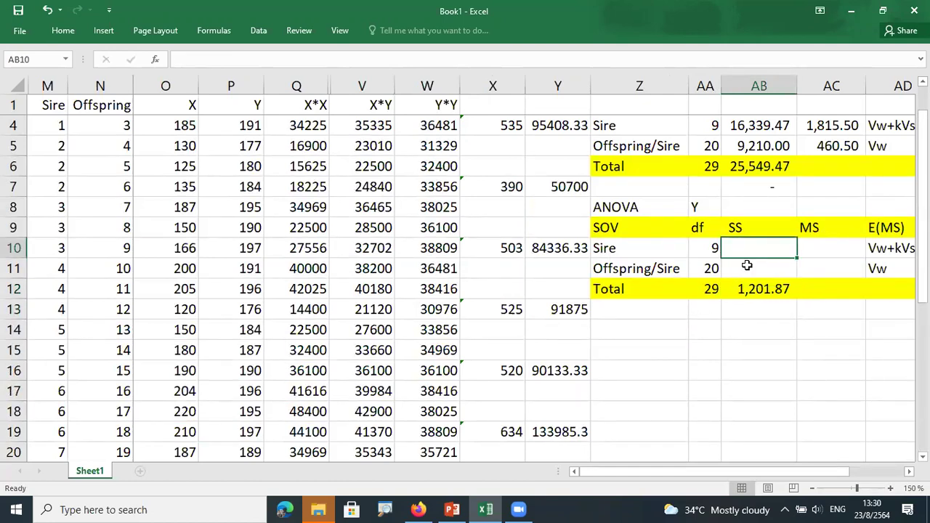
scroll(508, 236, up, 1)
drag(508, 86, 522, 138)
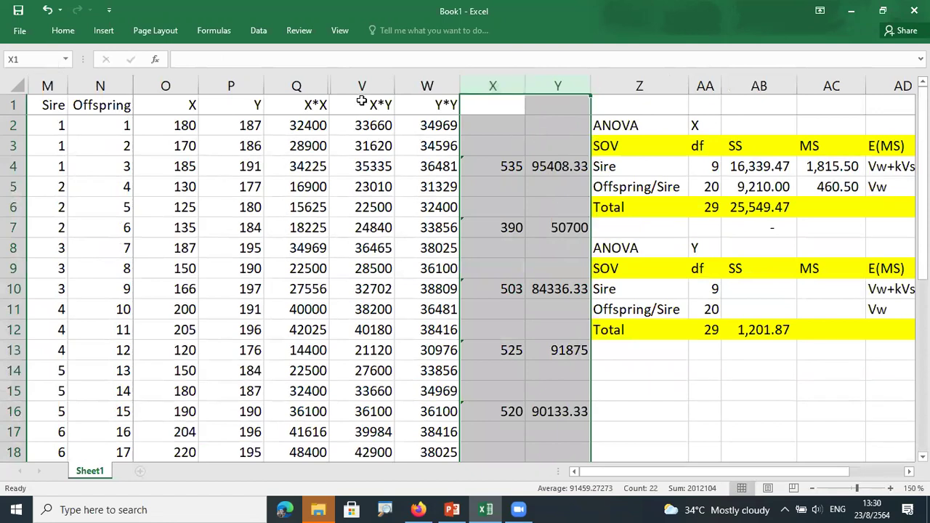
click(62, 30)
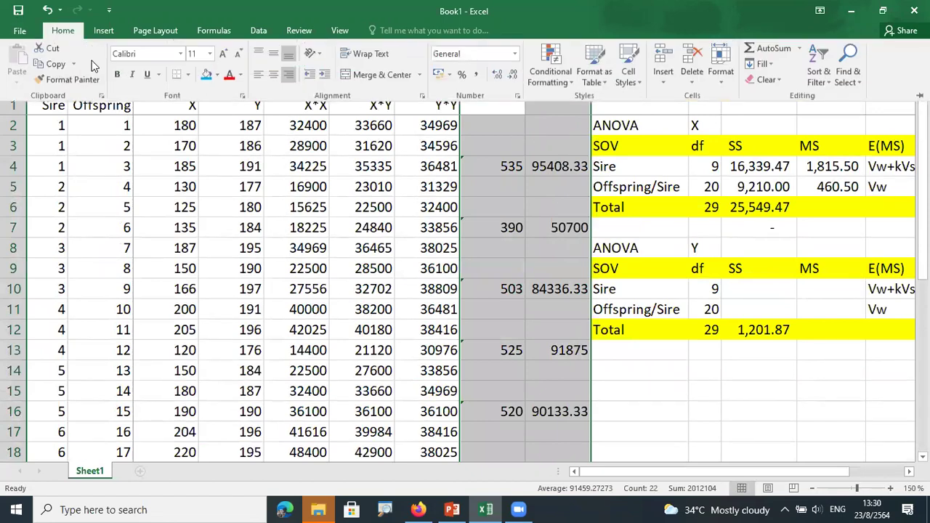
key(Escape)
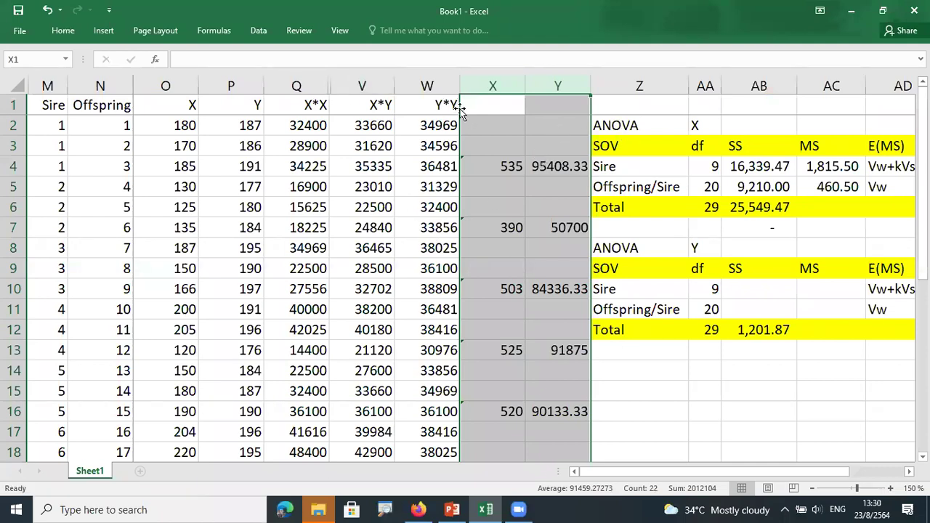
click(63, 31)
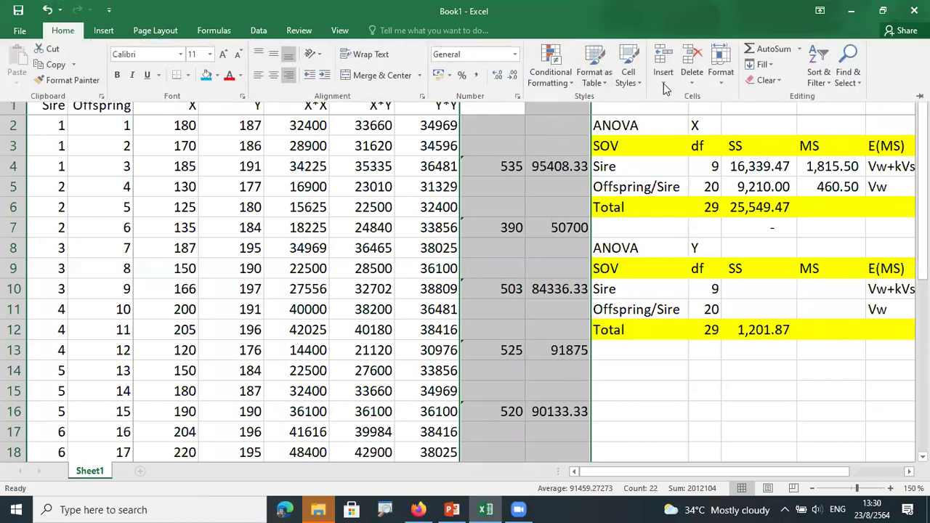
click(667, 86)
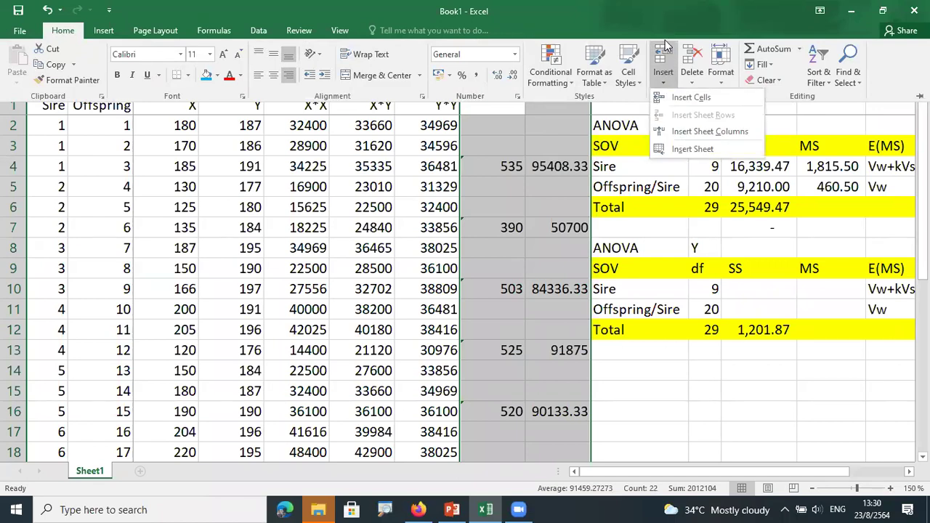
click(710, 131)
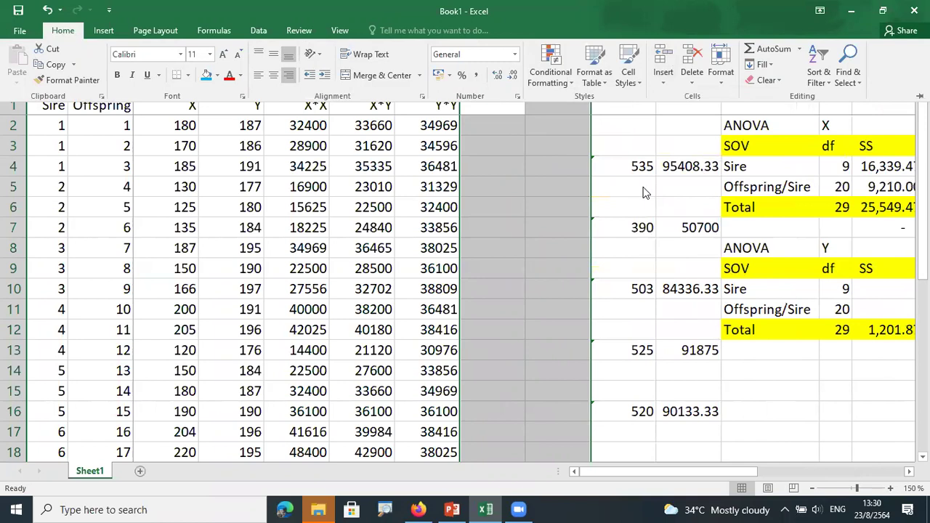
Move the sire subtotals from columns Z:AA back to X:Y, then select Z4 beside the first sire's values
click(645, 127)
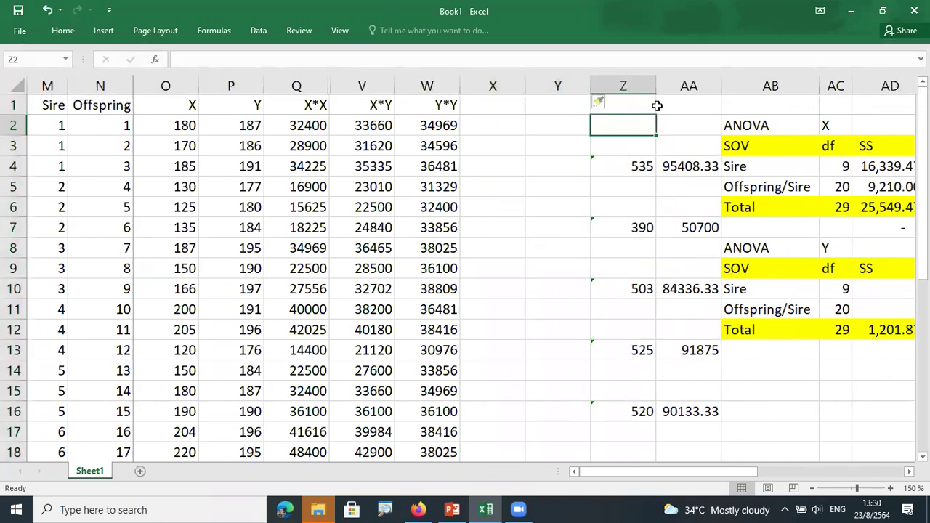
drag(636, 85, 687, 85)
drag(589, 133, 489, 133)
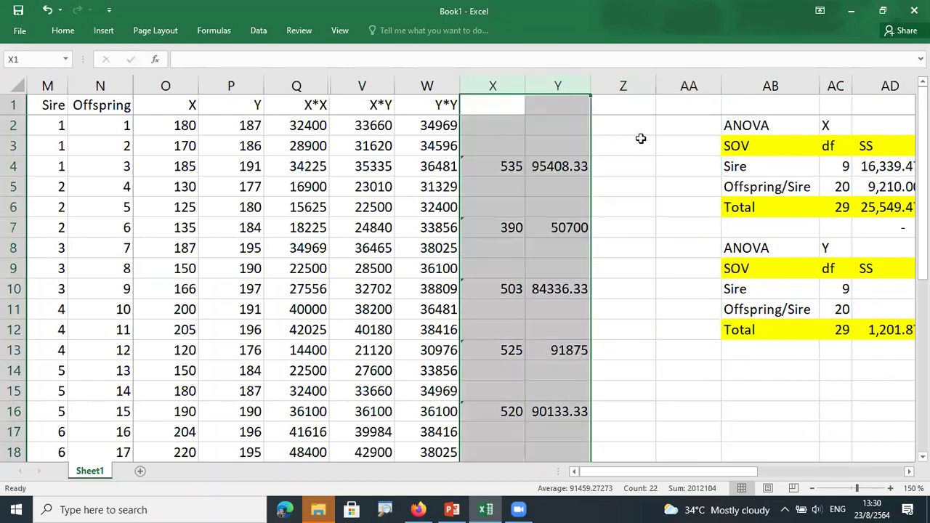
click(641, 140)
click(633, 173)
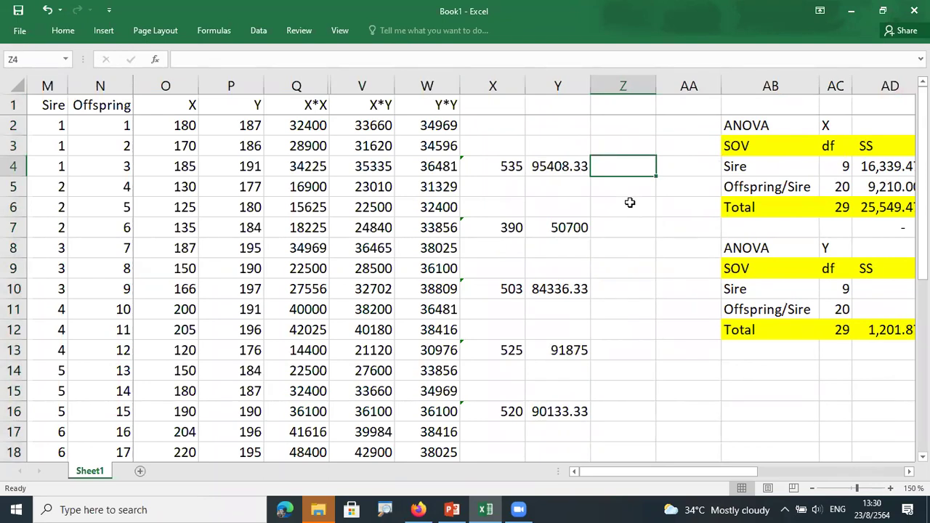
Sum the first sire's three Y values in Z4 with the formula =SUM(P2:P4)
click(509, 169)
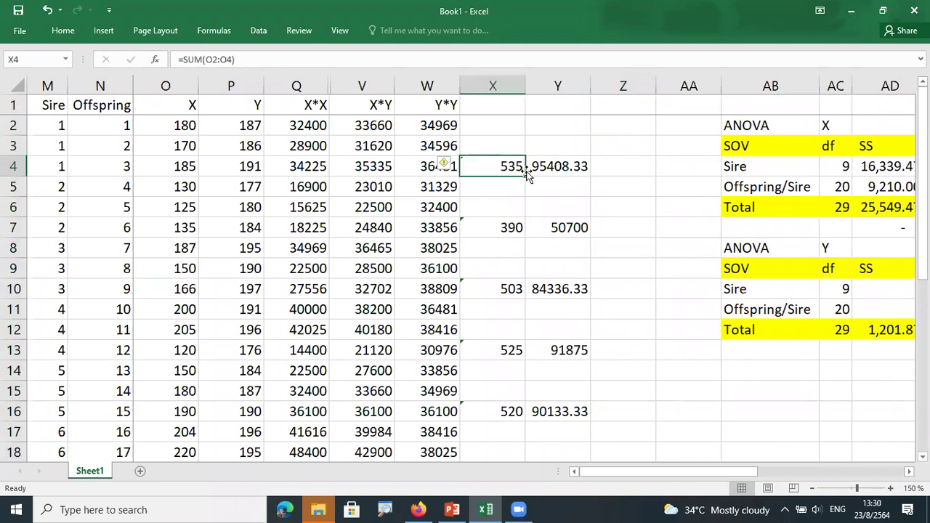
click(632, 171)
text(=sum()
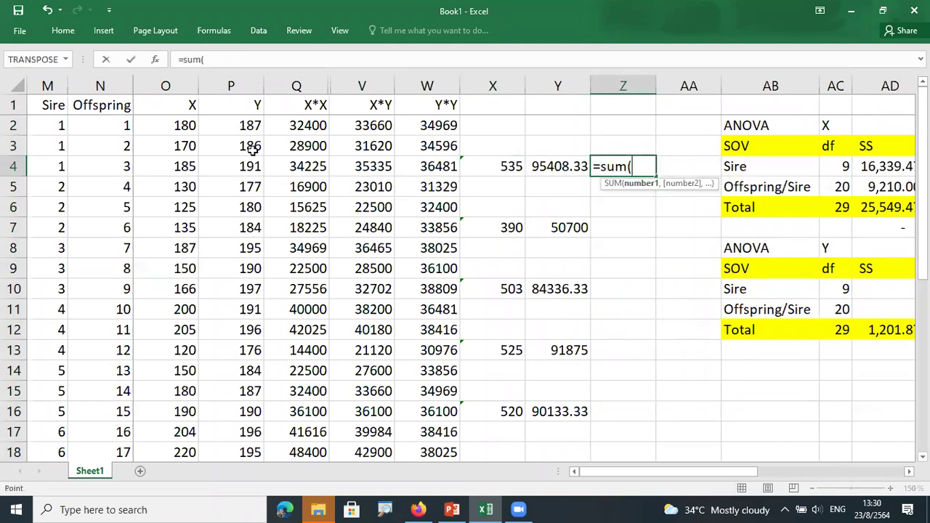
drag(250, 129, 249, 166)
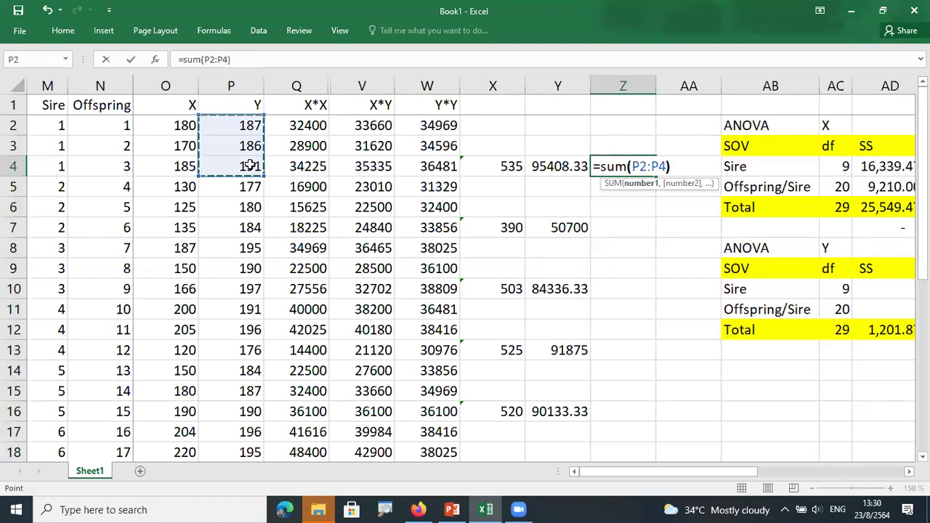
text())
key(Return)
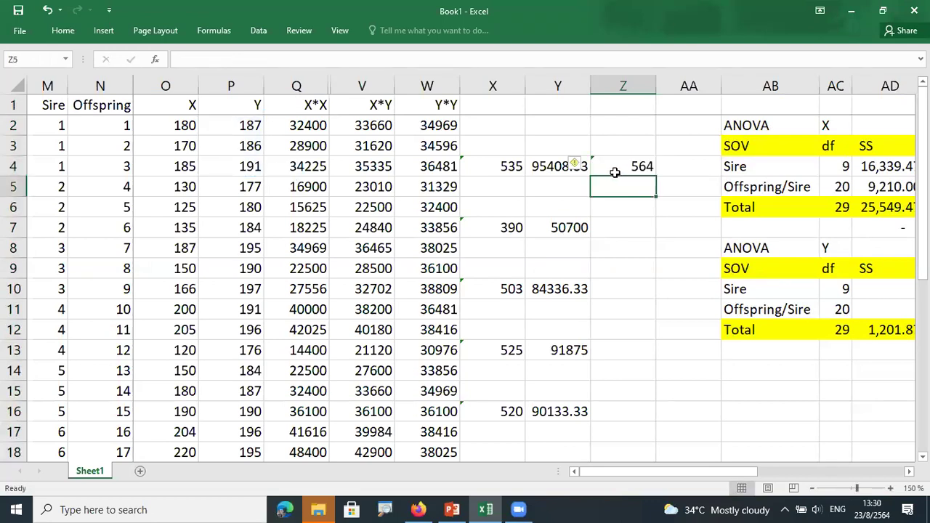
Copy the Y subtotal formula from Z4 to each remaining sire's last row: Z7, Z10, Z13, Z16, Z19, Z22, Z25, Z28 and Z31
click(615, 173)
key(ctrl+c)
click(627, 227)
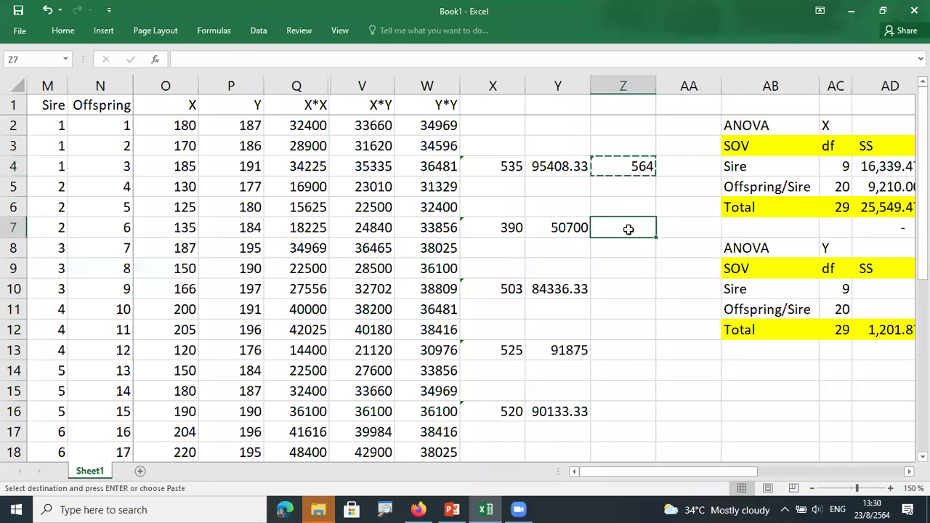
key(ctrl+v)
click(632, 289)
key(ctrl+v)
click(622, 350)
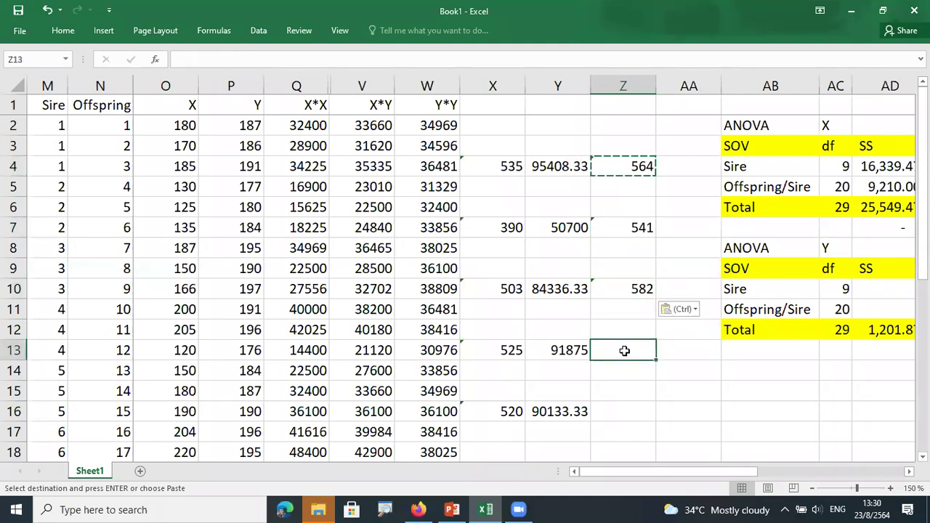
key(ctrl+v)
scroll(623, 350, down, 1)
click(626, 348)
key(ctrl+v)
scroll(627, 348, down, 2)
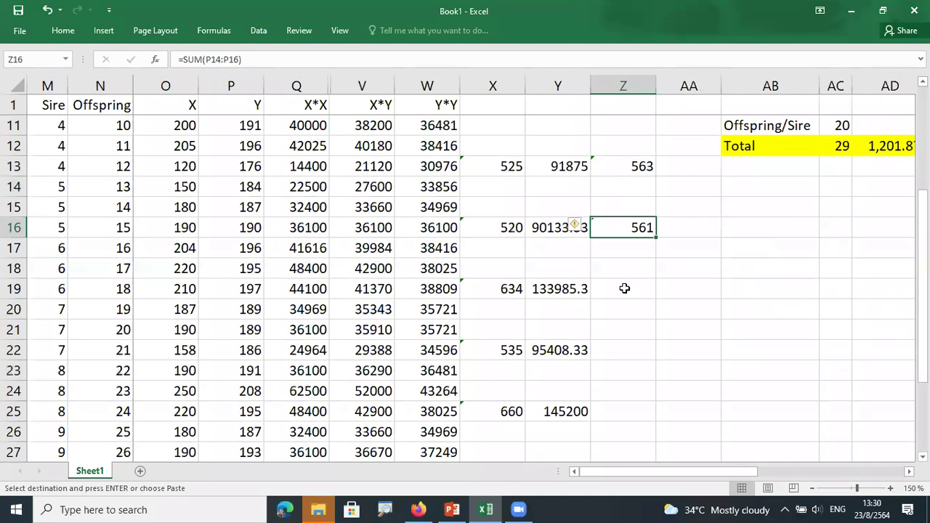
click(625, 289)
key(ctrl+v)
click(625, 349)
key(ctrl+v)
click(614, 411)
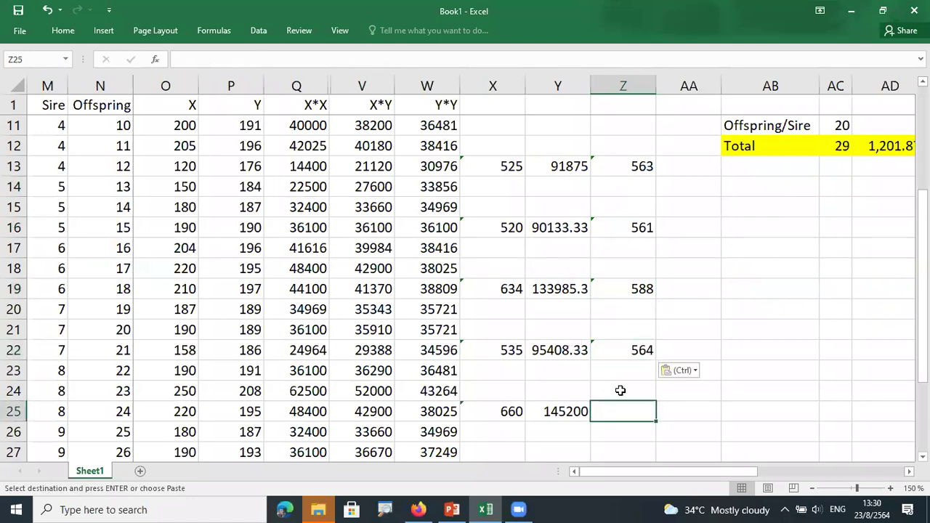
key(ctrl+v)
scroll(617, 380, down, 2)
click(628, 351)
key(ctrl+v)
click(617, 409)
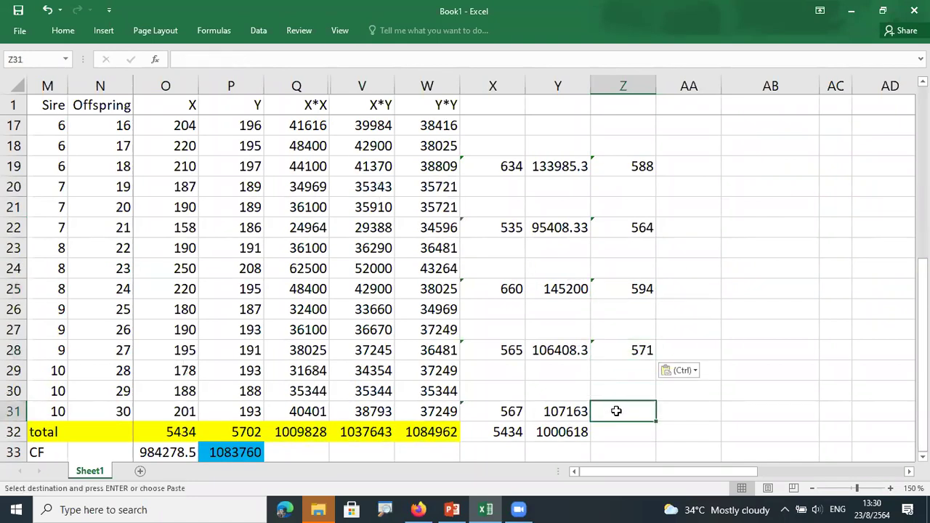
key(ctrl+v)
Copy the squared-subtotal-divided-by-3 formulas from Y4:Y31 to the cells starting at AA4, beside the Y subtotals
scroll(633, 365, up, 5)
drag(556, 166, 575, 469)
mouse_move(556, 392)
mouse_down()
mouse_move(558, 456)
mouse_move(558, 398)
mouse_move(558, 409)
mouse_up()
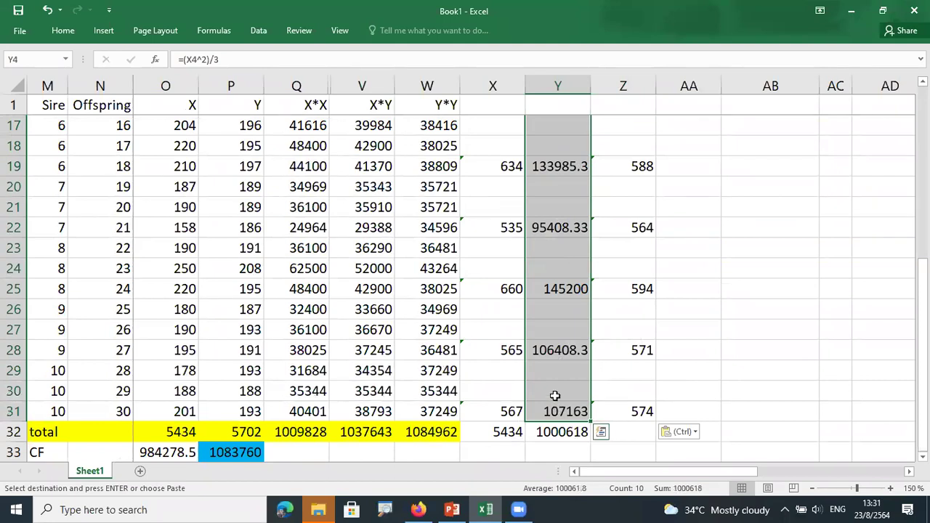
key(ctrl+c)
scroll(637, 266, up, 5)
click(685, 169)
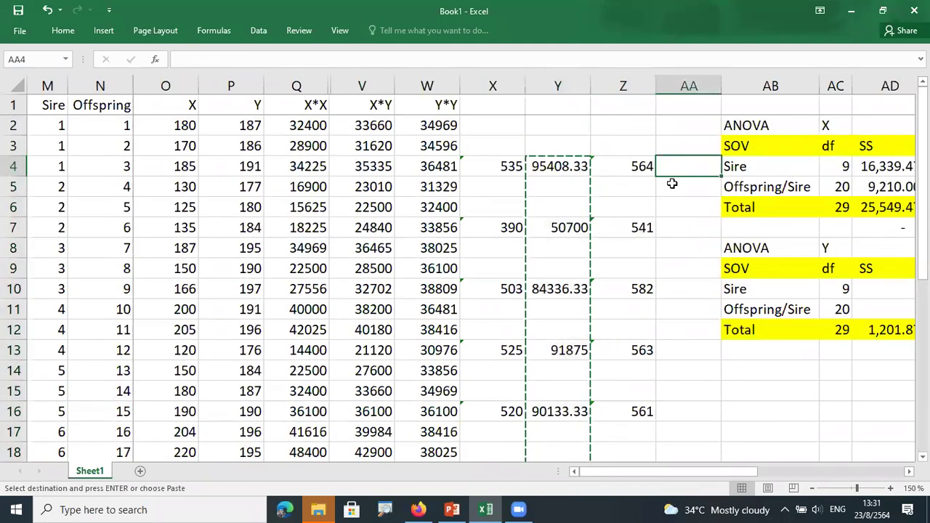
key(ctrl+v)
Extend the column total formula from Y32 across Z32:AA32 and compare the total in Z32 with the Y total in P32
scroll(661, 269, down, 8)
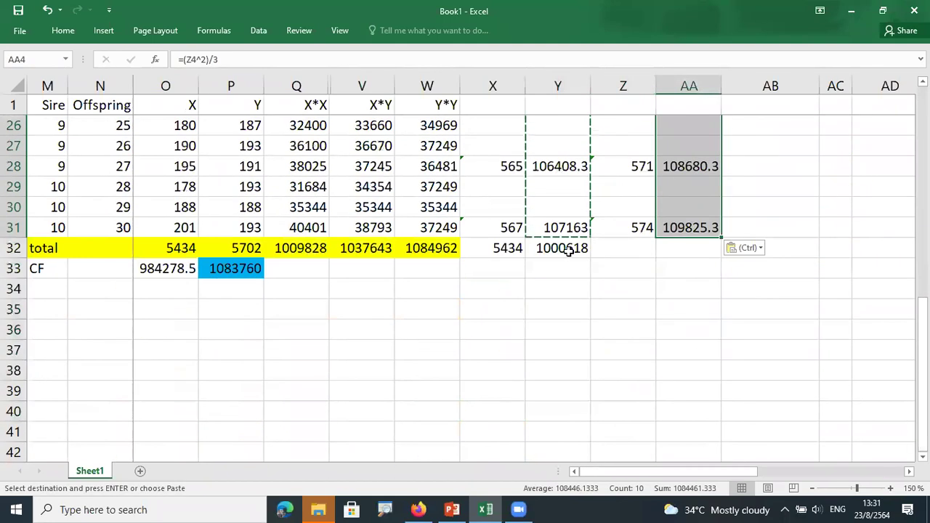
click(569, 250)
drag(591, 258, 692, 256)
click(625, 248)
click(242, 247)
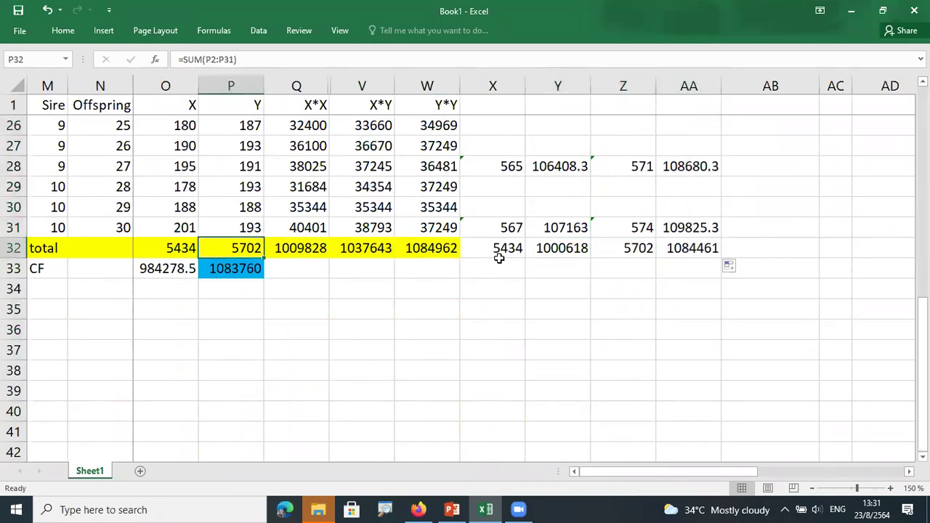
click(627, 253)
click(238, 249)
click(639, 246)
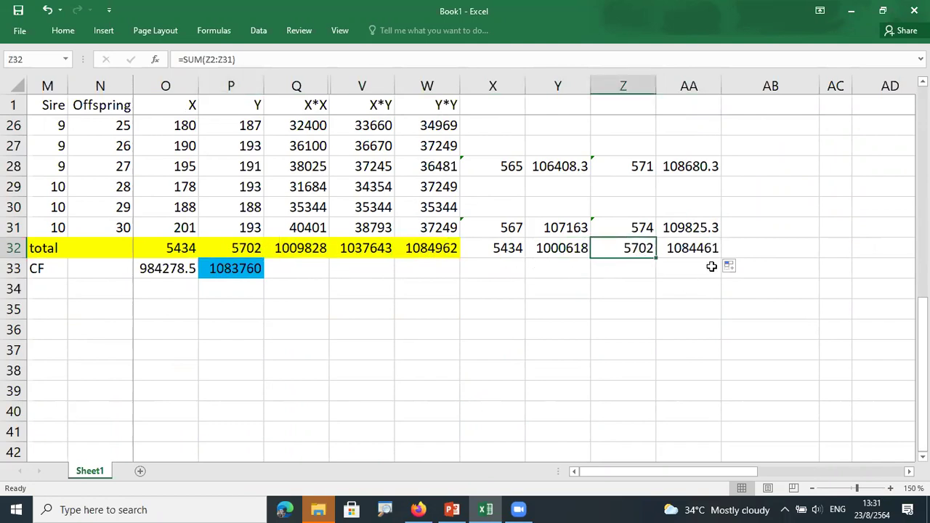
click(691, 249)
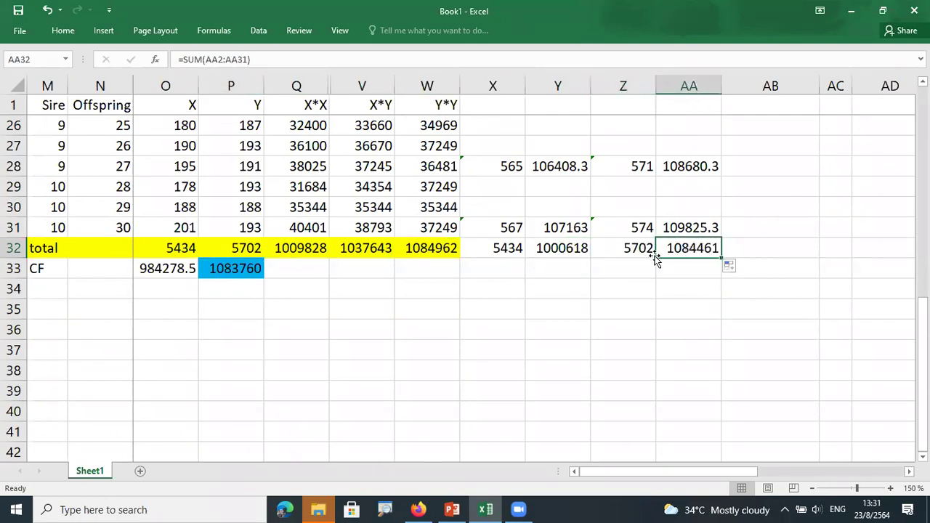
Calculate the Sire SS of the Y ANOVA in AD10 with the formula +AA32-P33
click(259, 272)
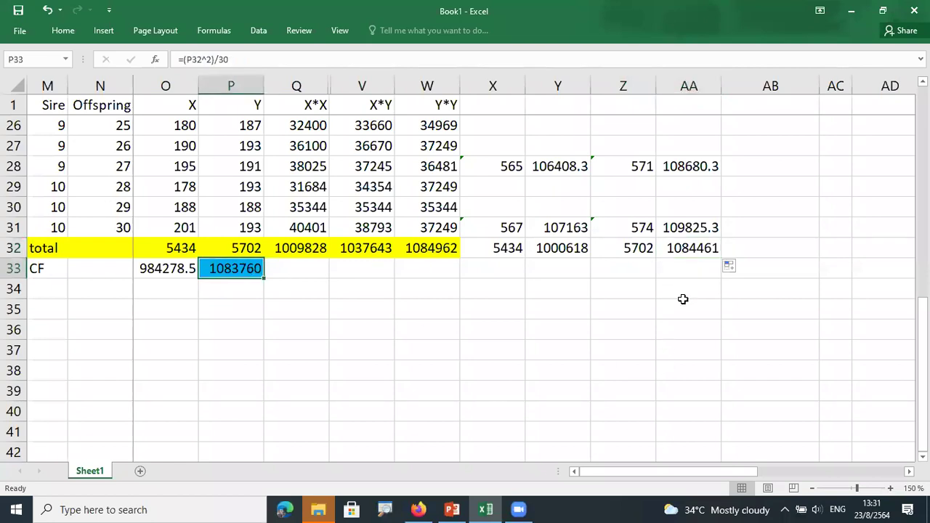
scroll(683, 299, up, 8)
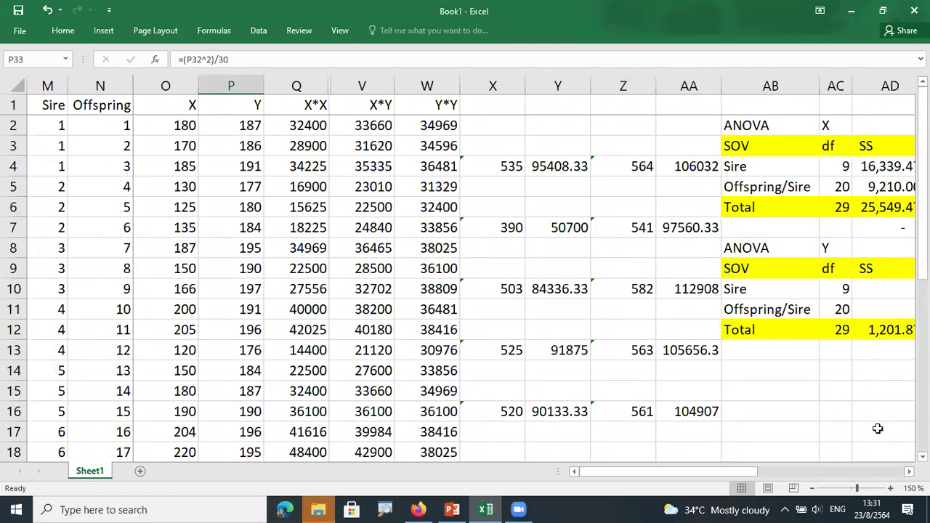
scroll(523, 276, right, 3)
click(680, 288)
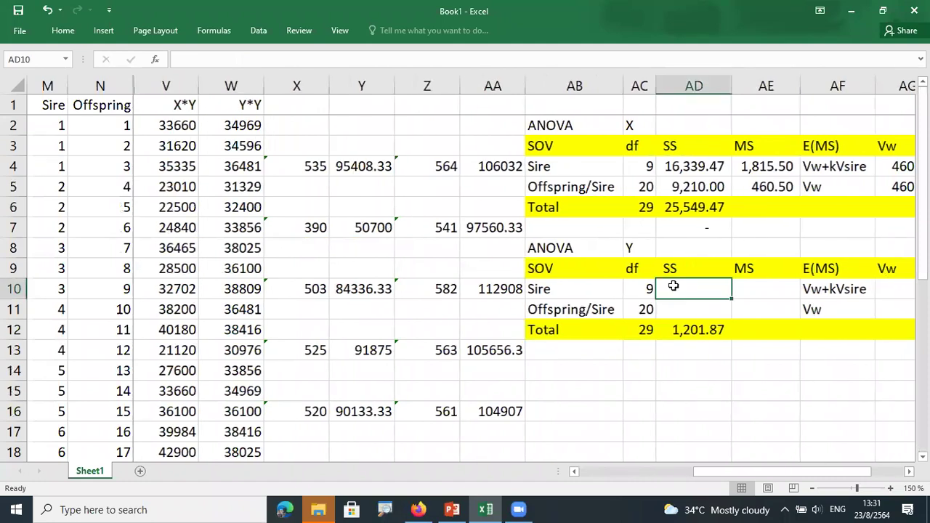
text(+)
scroll(520, 294, down, 6)
scroll(529, 285, down, 2)
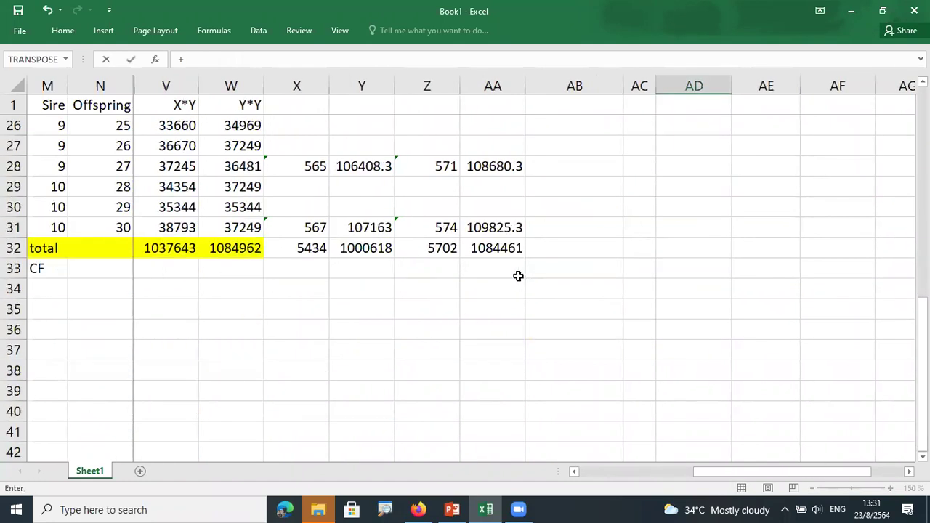
click(509, 251)
text(-)
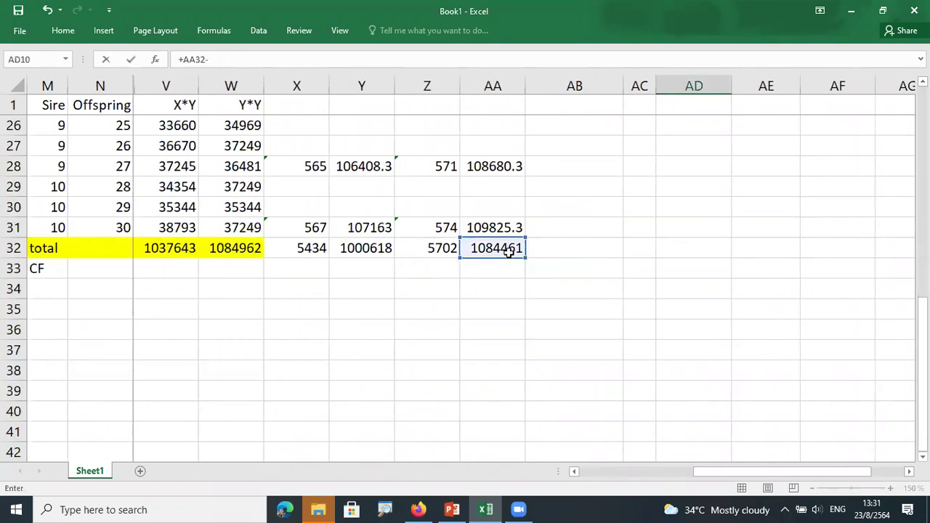
click(576, 471)
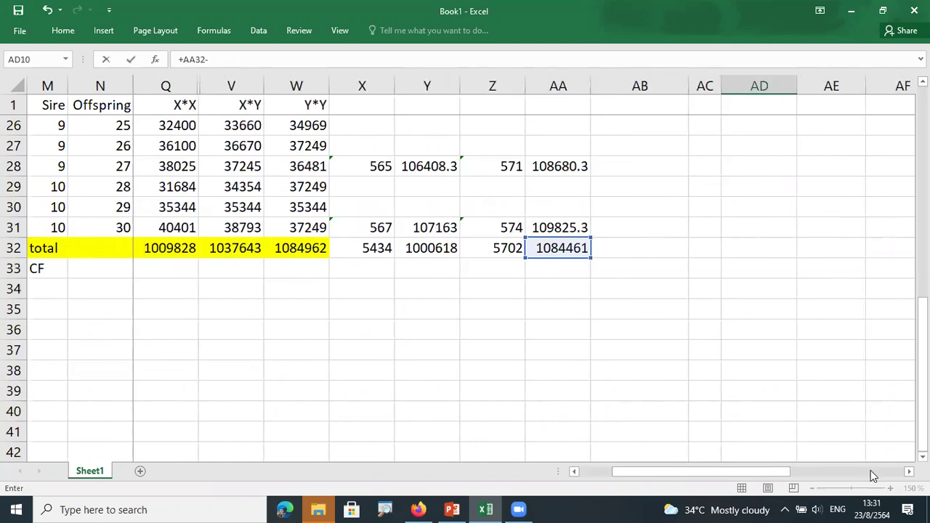
click(576, 471)
click(577, 470)
click(231, 269)
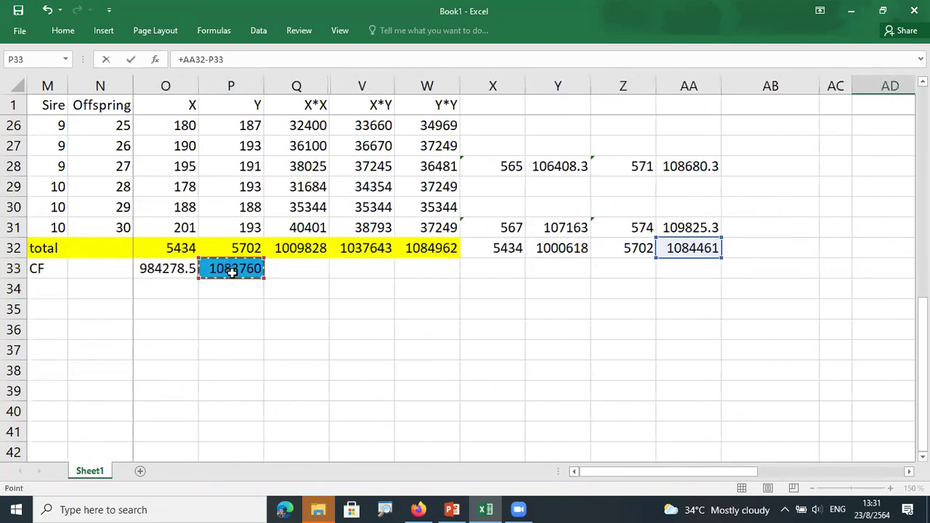
key(Escape)
Calculate the Offspring/Sire SS of the Y ANOVA in AD11 with the formula +W32-AA32
scroll(562, 203, up, 3)
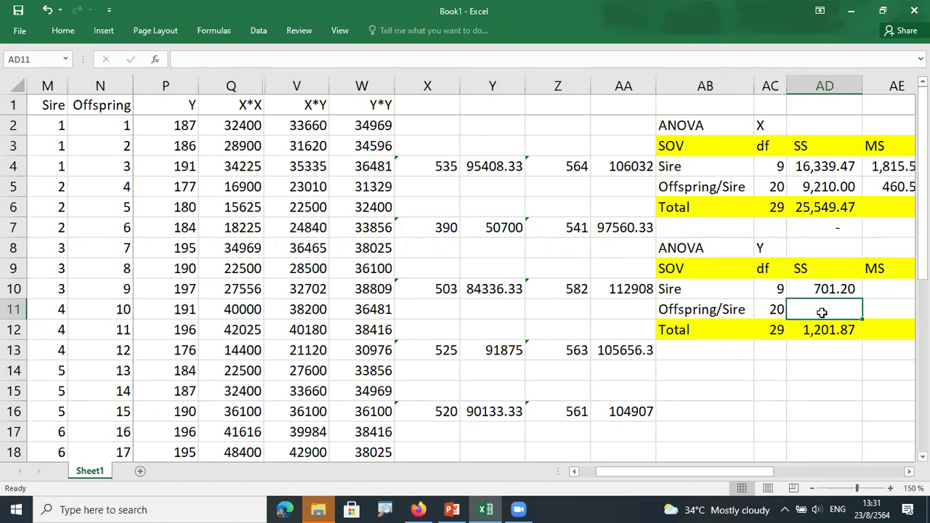
text(+)
scroll(646, 380, down, 7)
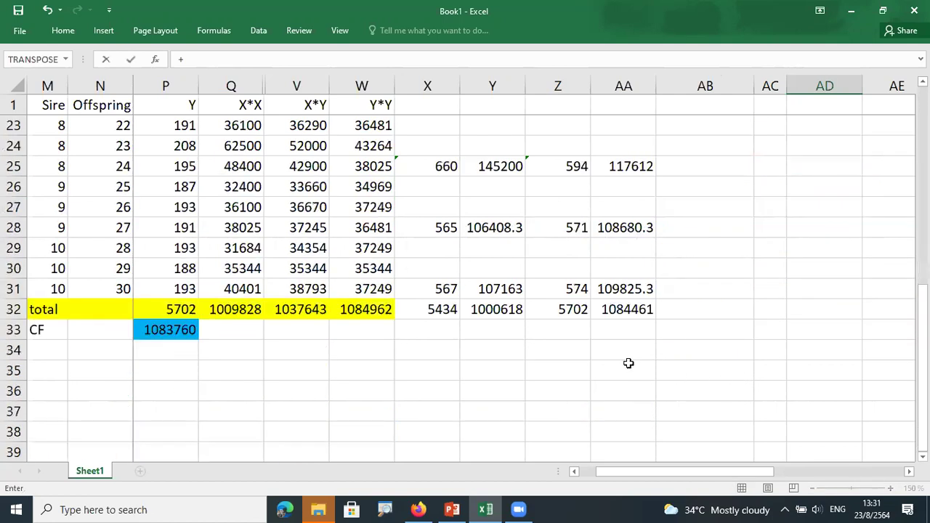
click(371, 310)
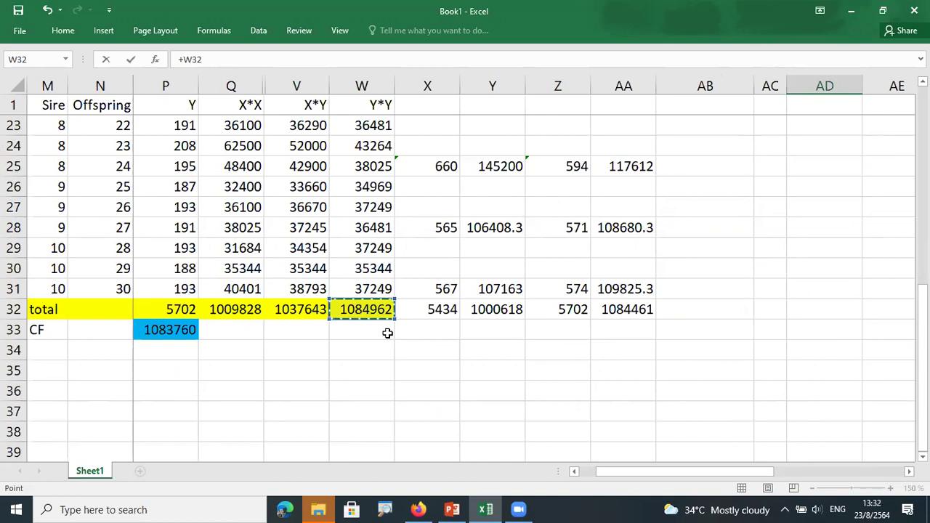
text(-AA32)
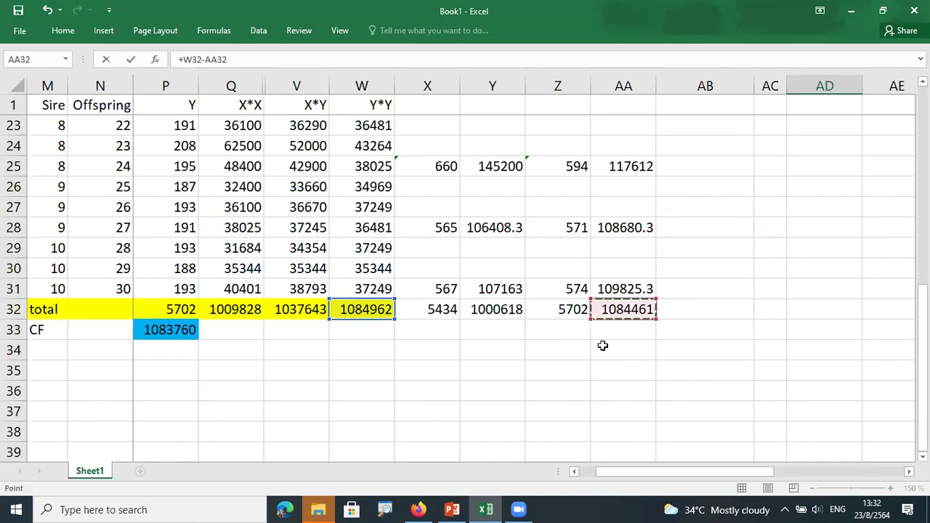
click(619, 308)
key(Escape)
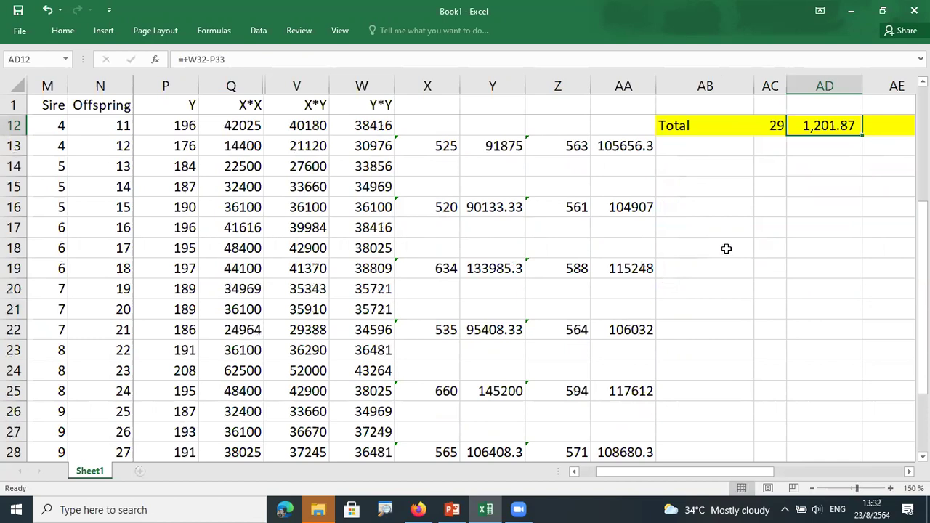
Copy the MS, E(MS), Vw and Vsire cells AE4:AH5 of the X ANOVA into the Y ANOVA starting at AE10
scroll(726, 249, up, 3)
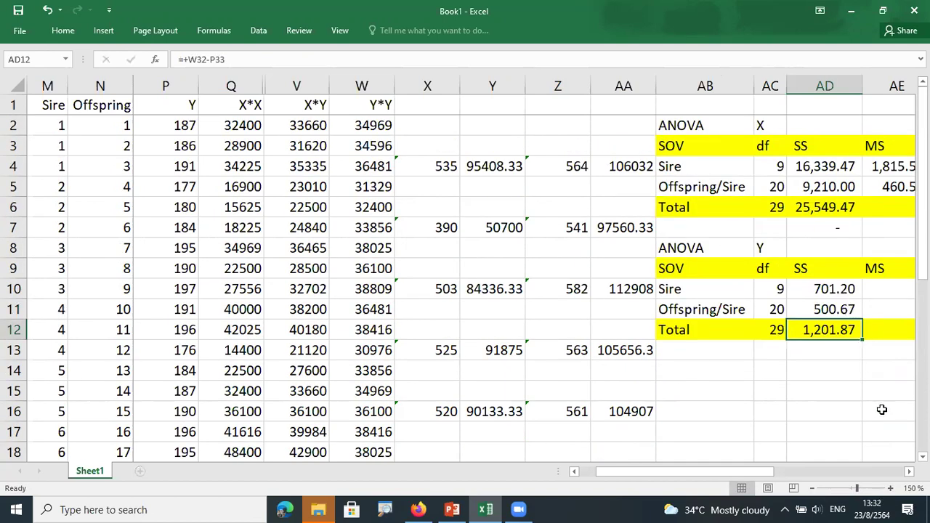
scroll(894, 477, right, 3)
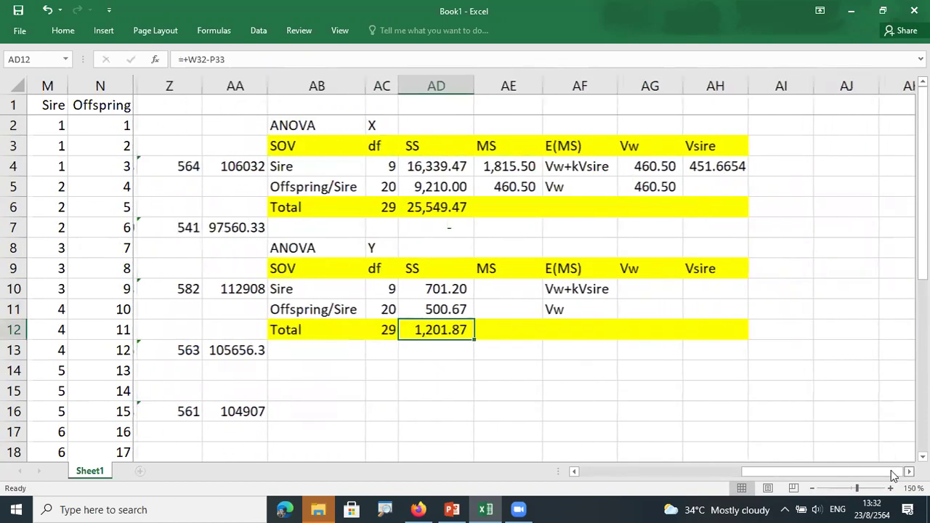
click(458, 294)
click(493, 298)
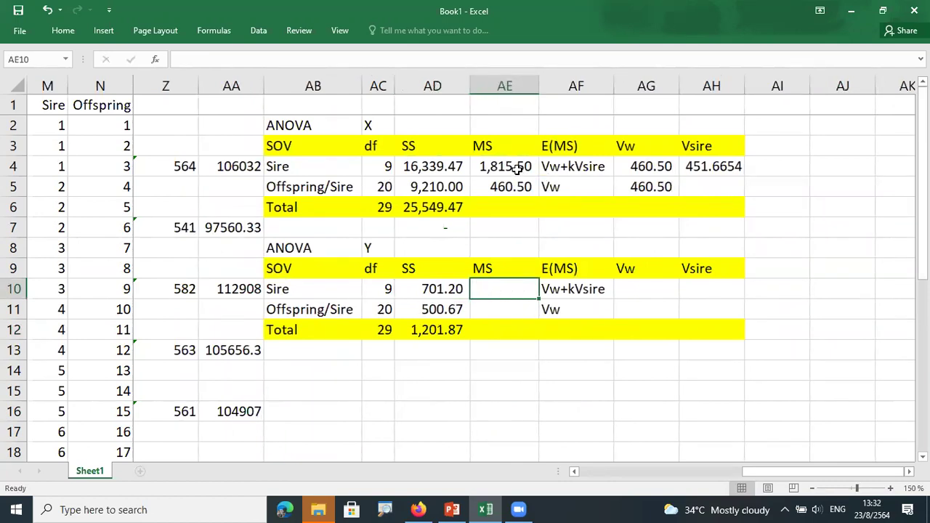
drag(511, 166, 702, 181)
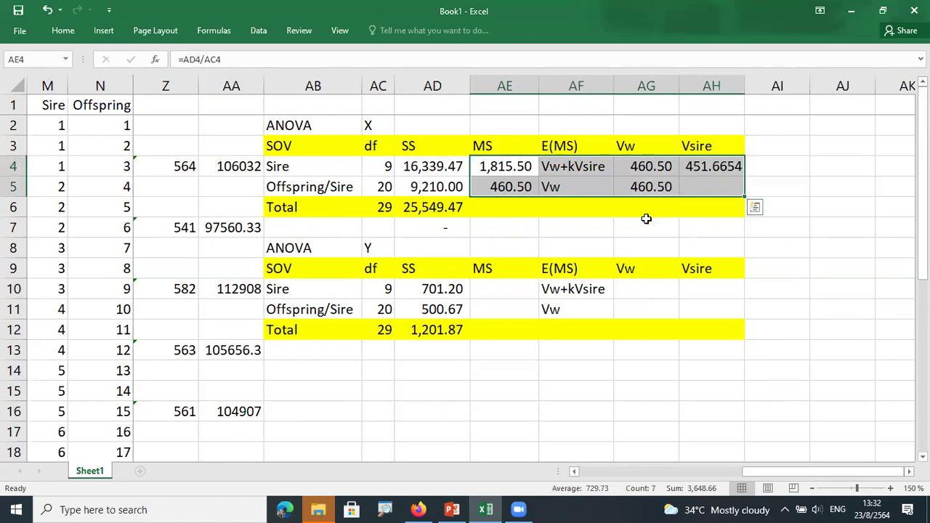
key(ctrl+c)
click(509, 289)
key(ctrl+v)
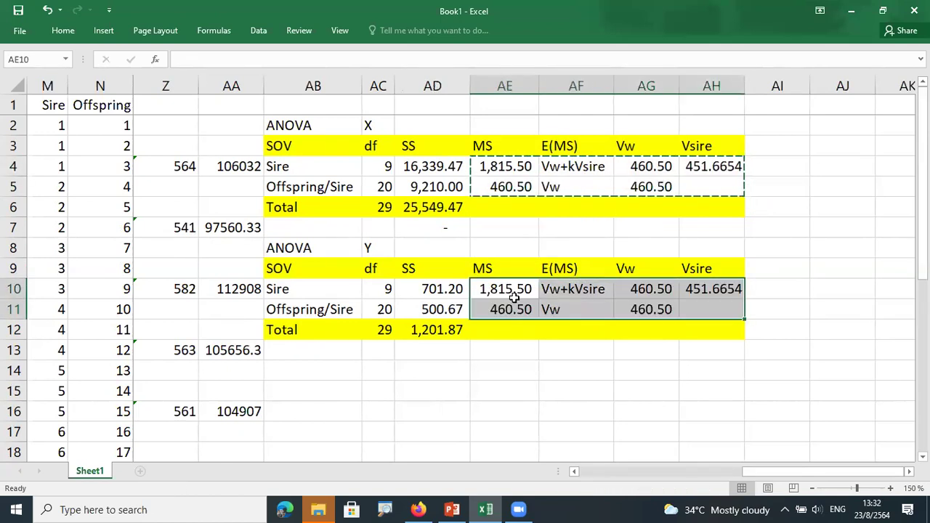
click(580, 378)
Review the Vw and Vsire formulas in the Y ANOVA and compare both components with those of the X ANOVA
click(649, 312)
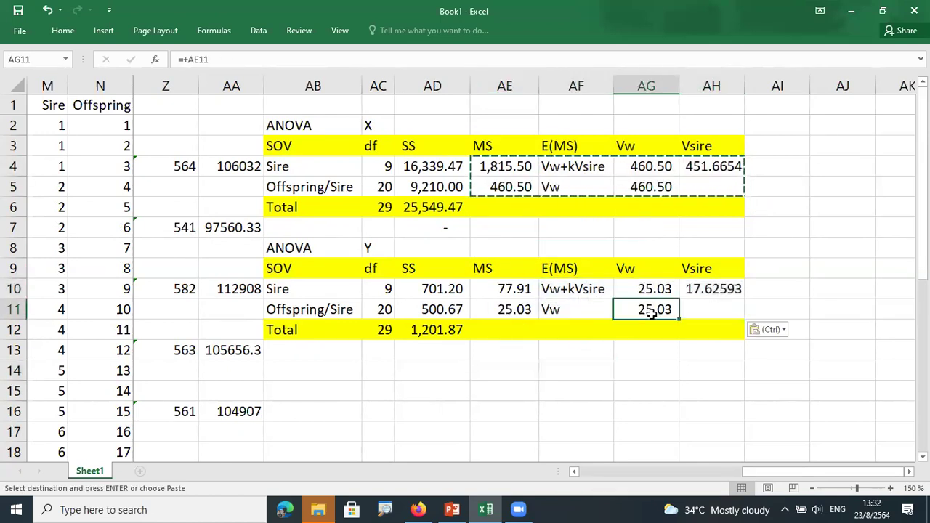
key(Escape)
click(658, 294)
click(722, 290)
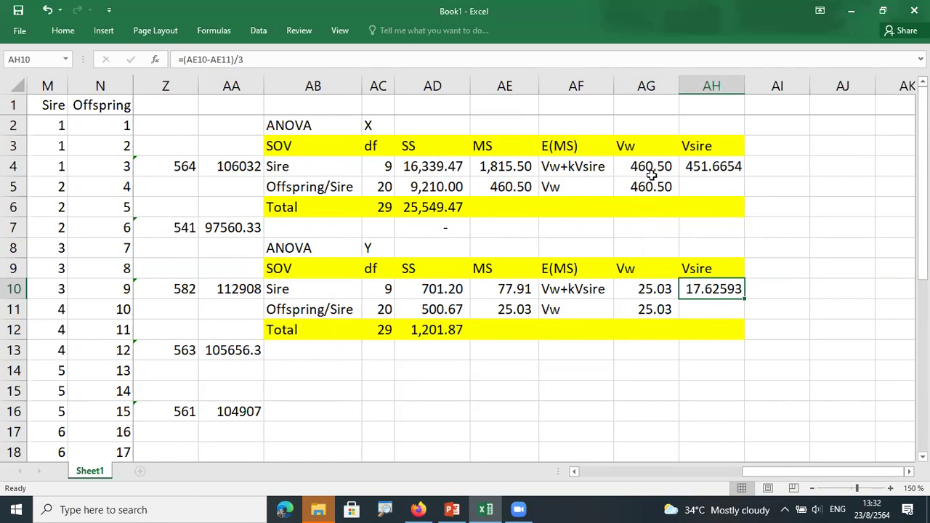
drag(660, 166, 698, 164)
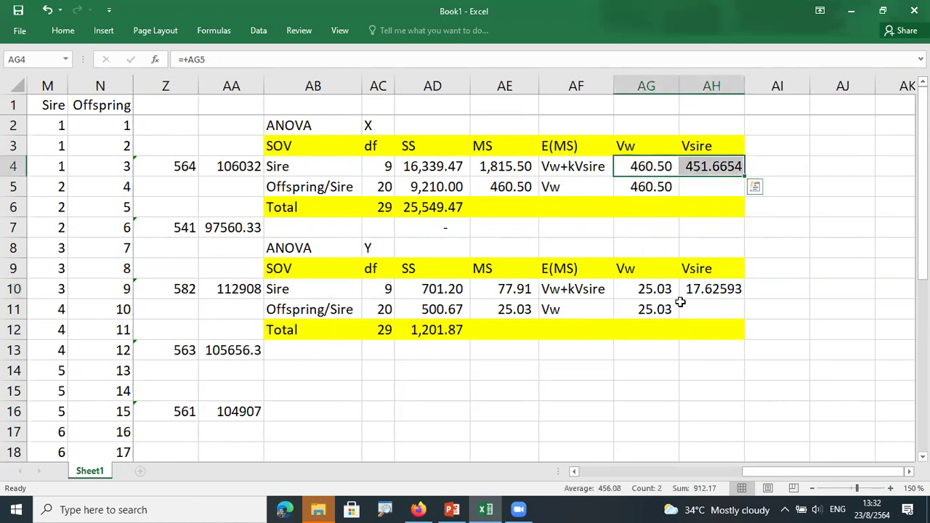
drag(657, 289, 705, 288)
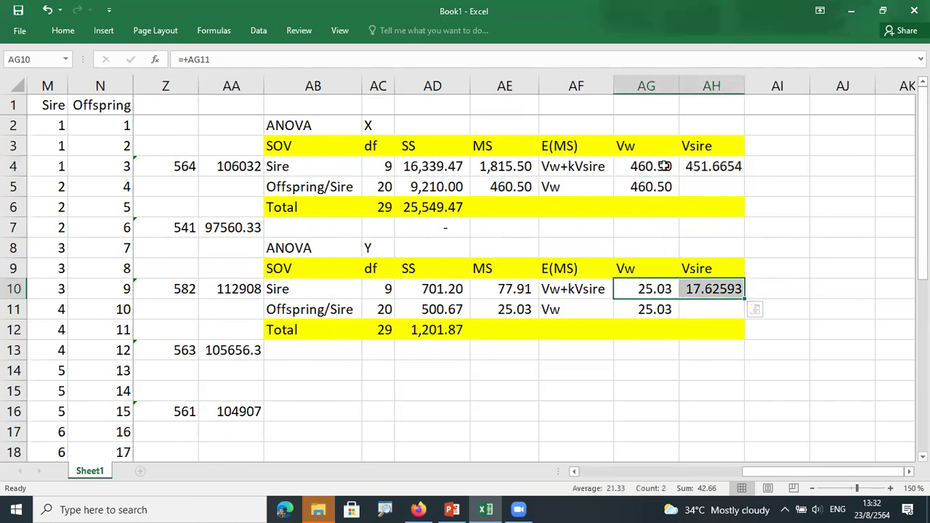
drag(660, 165, 709, 165)
drag(653, 293, 709, 289)
Duplicate the complete Y ANOVA table, AB8:AH12, below itself starting at AB14
drag(304, 249, 666, 332)
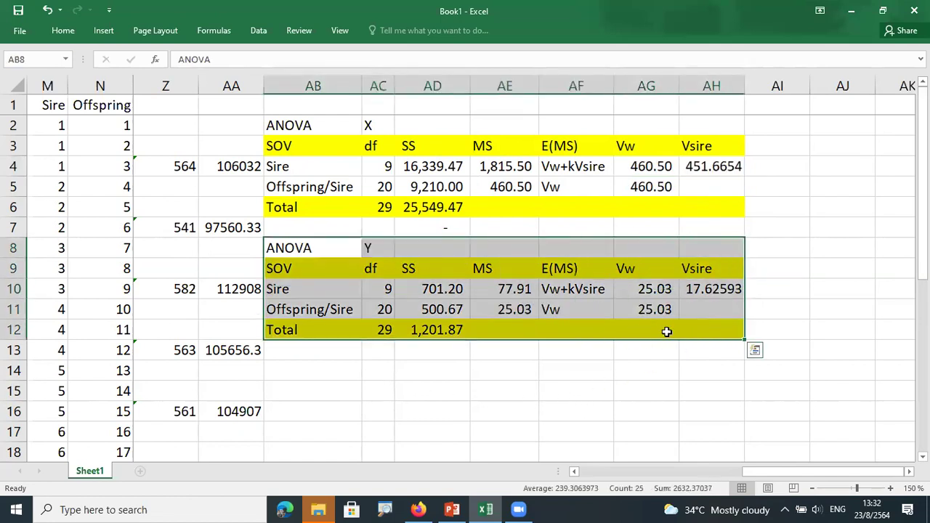
key(ctrl+c)
click(333, 374)
key(ctrl+v)
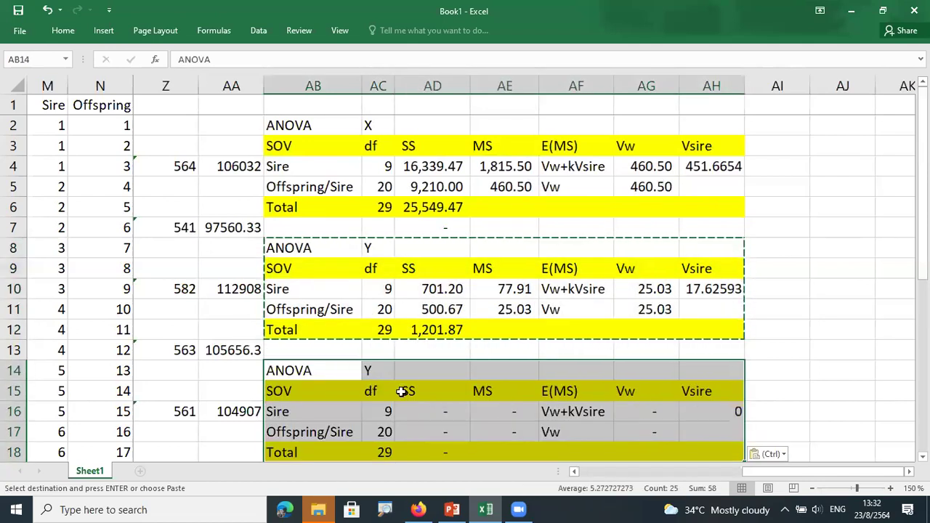
Retitle the copied table as ANCOVA in AB14 and set its variable label in AC14 to XY
scroll(401, 391, down, 1)
click(323, 317)
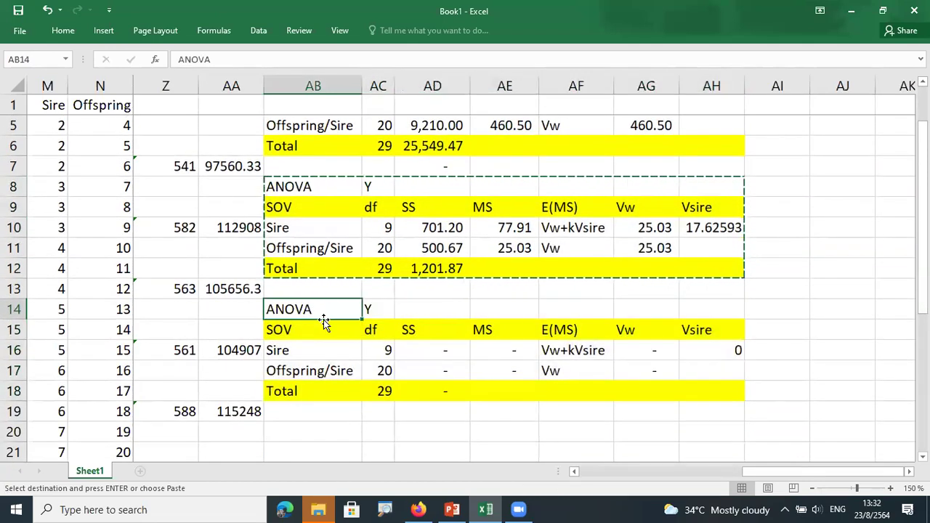
text(ANCO)
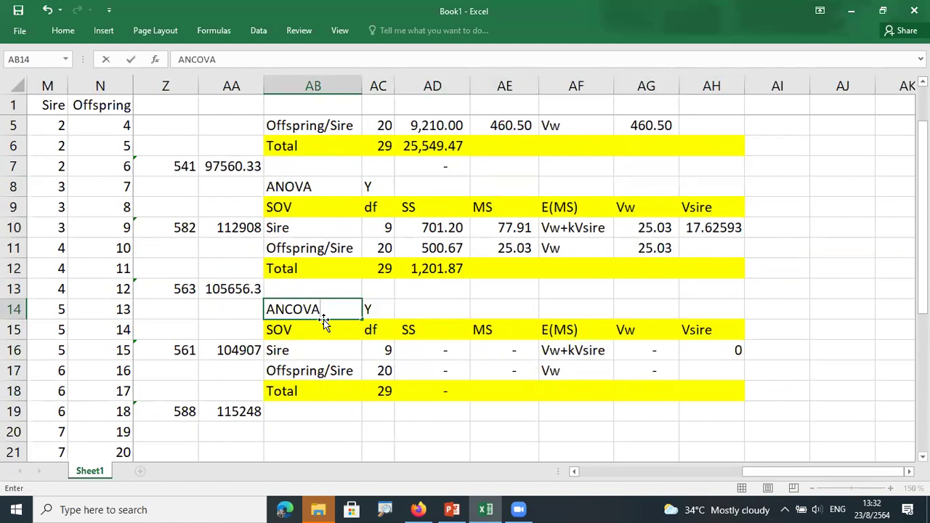
key(Tab)
text(XY)
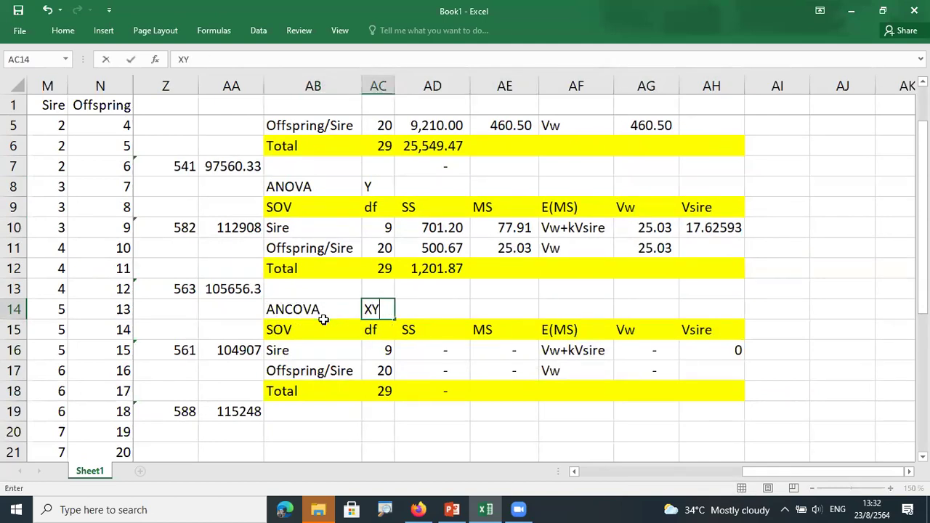
key(Return)
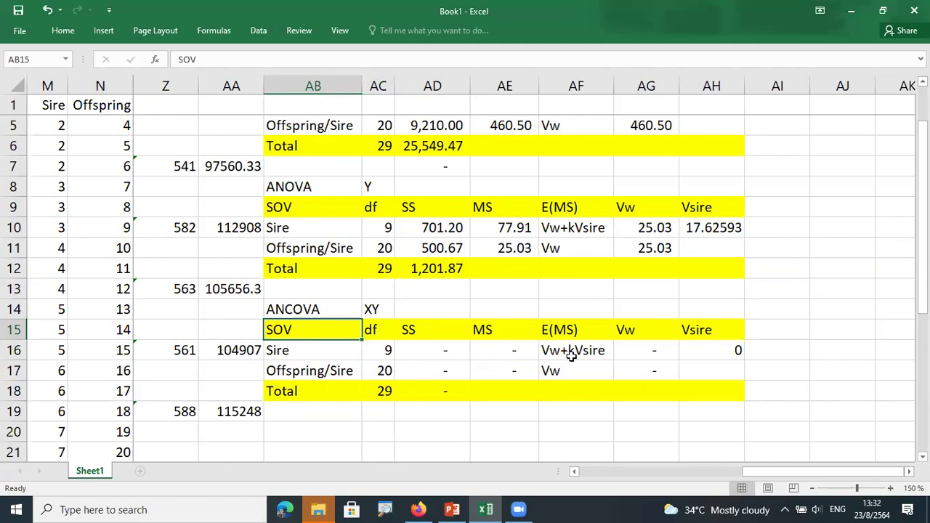
Clear the copied contents of AD16:AH18 in the ANCOVA table, keeping the df column and headings
drag(442, 349, 696, 383)
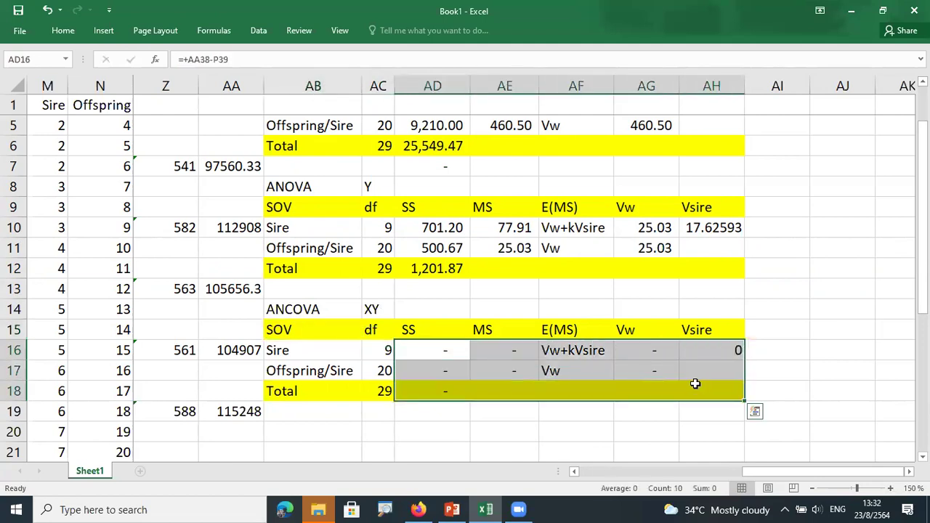
key(Delete)
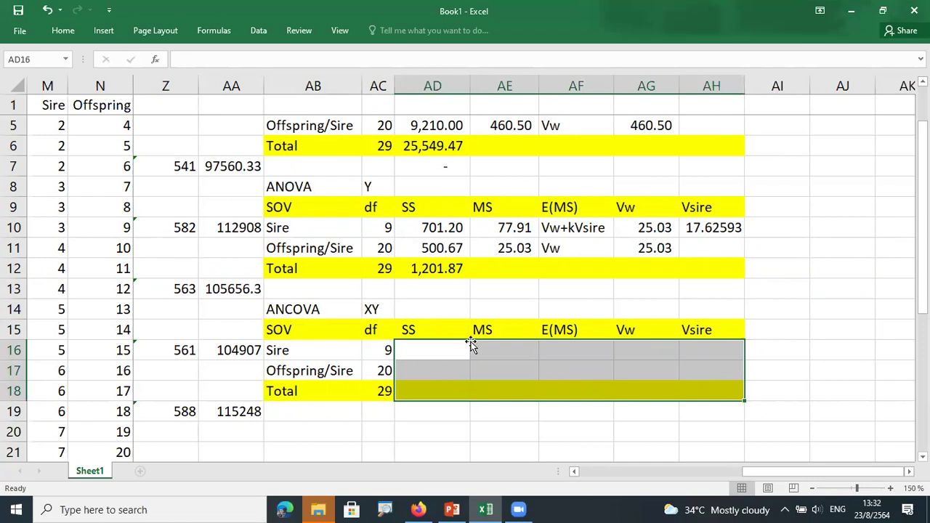
click(445, 348)
scroll(482, 324, up, 1)
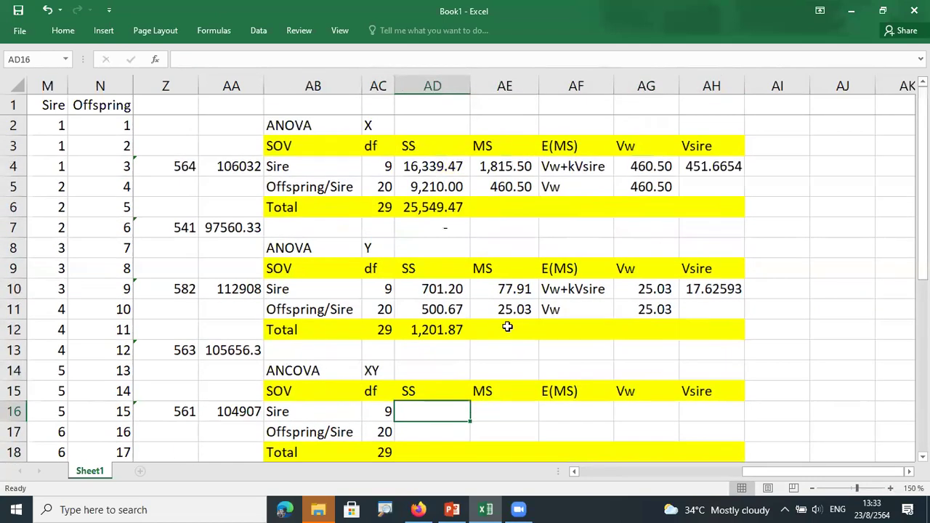
scroll(507, 326, down, 1)
click(433, 327)
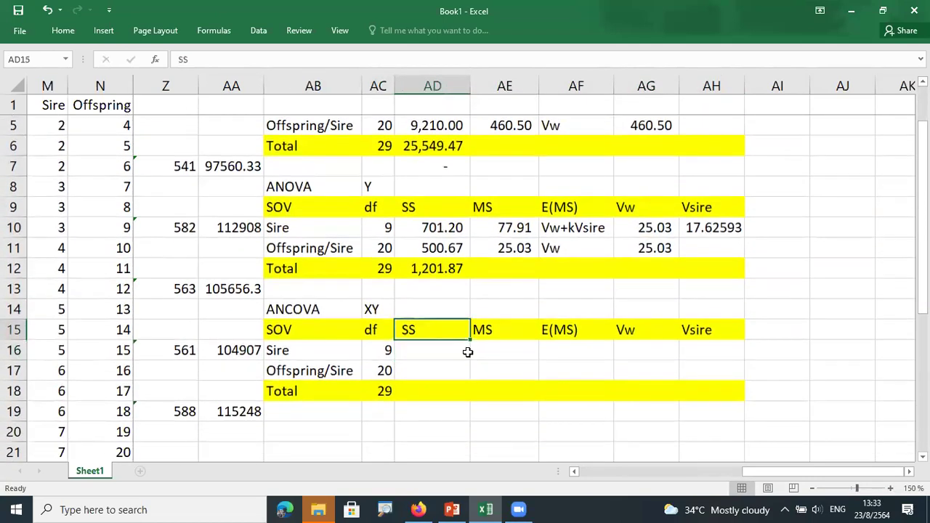
Rename the ANCOVA table's SOV heading as SOCOV, SS as SCP and MS as MCP
click(333, 333)
text(SOCO)
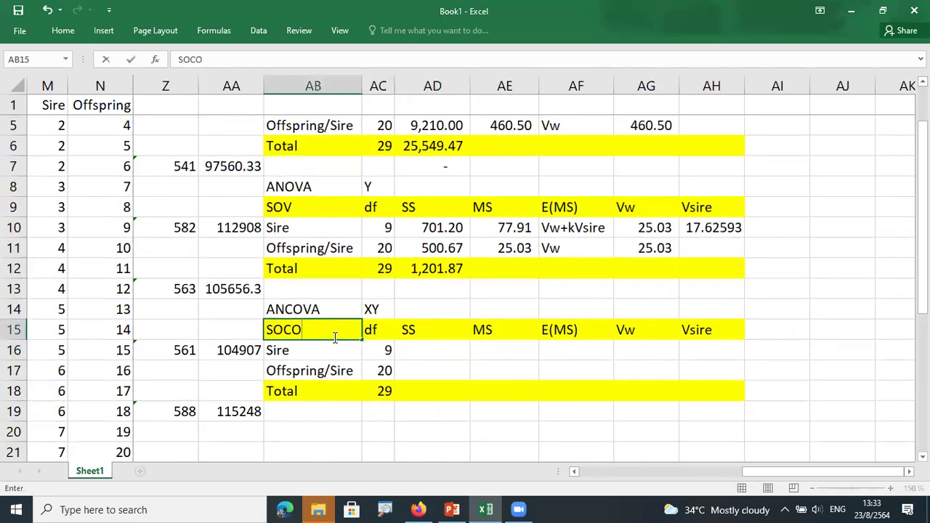
text(V)
key(Tab)
key(Tab)
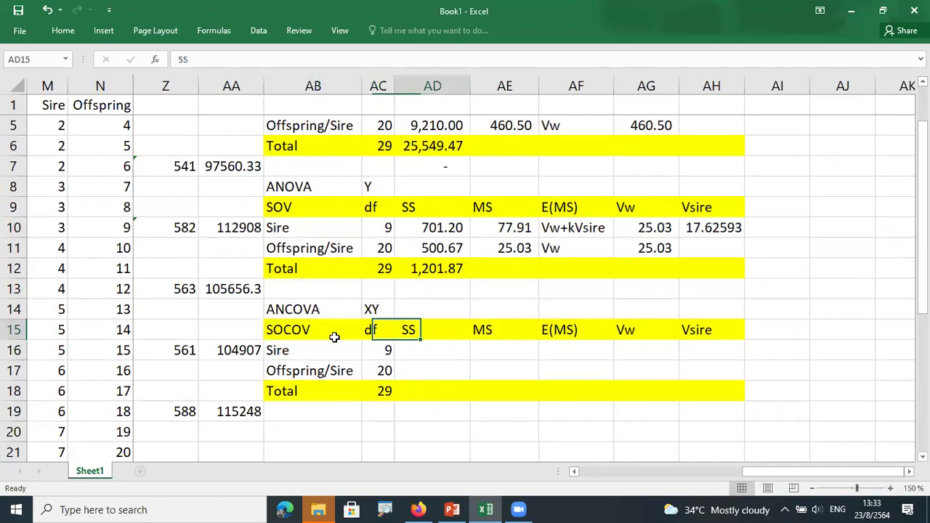
text(SCP)
key(Tab)
text(MC)
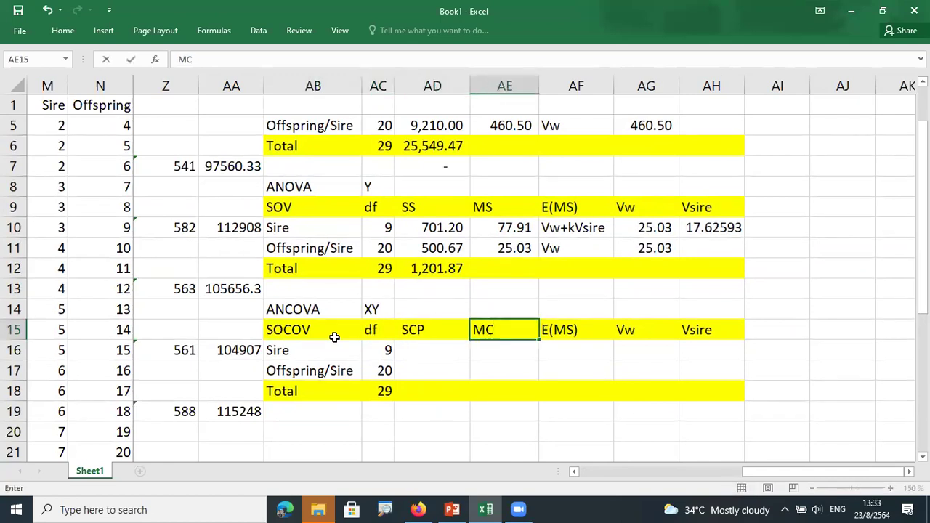
text(P)
key(Tab)
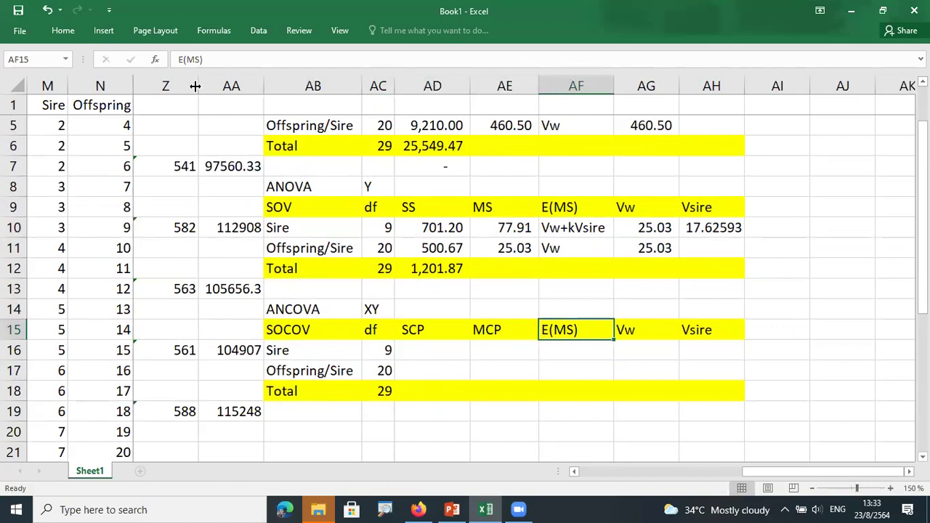
Rename the ANCOVA table's E(MS) heading as E(MCP), Vw as COVw and Vsire as CoVsire
key(BackSpace)
text(CP)
key(Return)
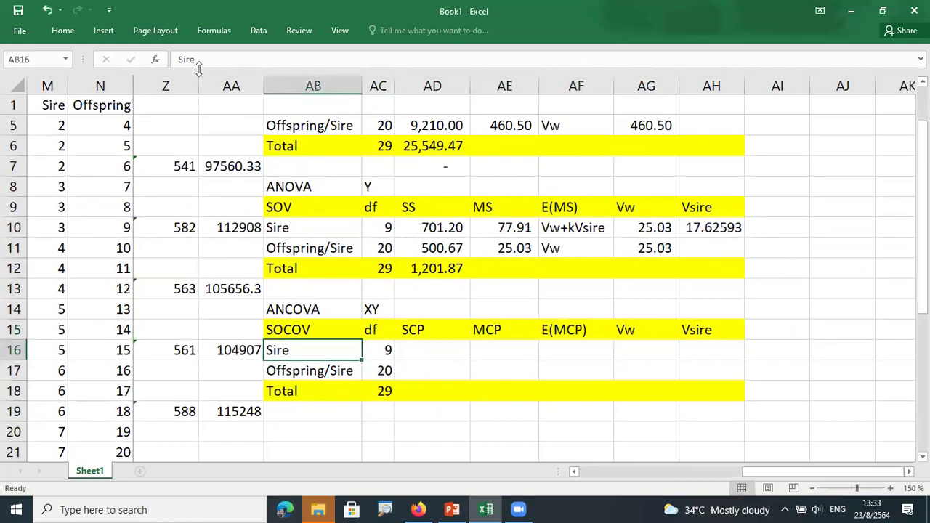
click(646, 331)
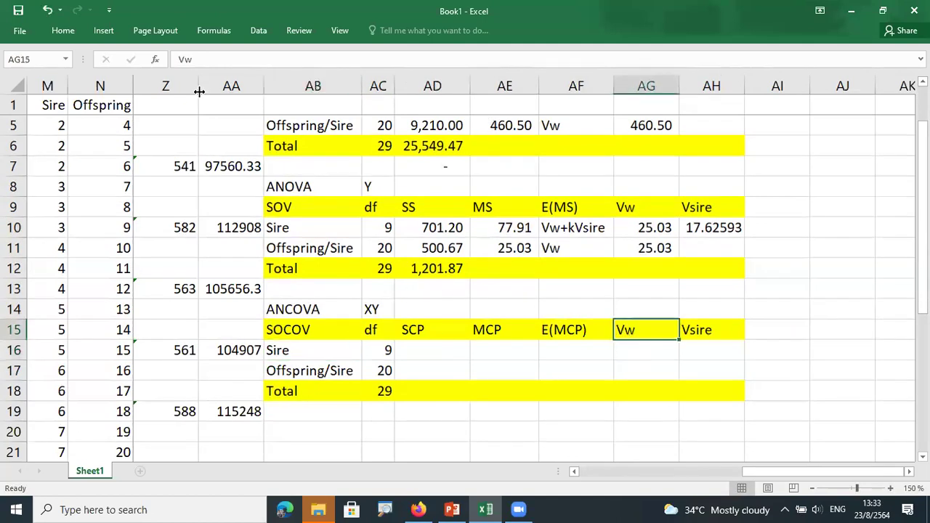
click(179, 61)
text(CO)
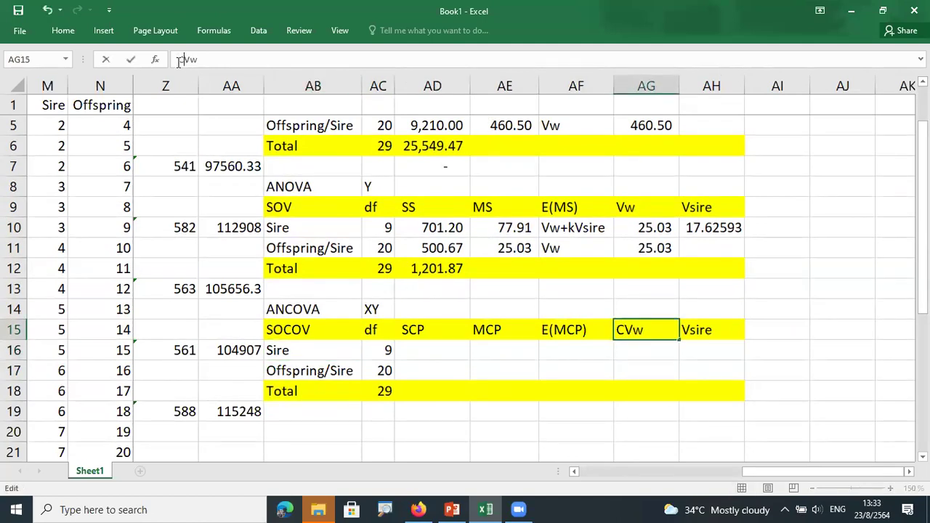
key(Tab)
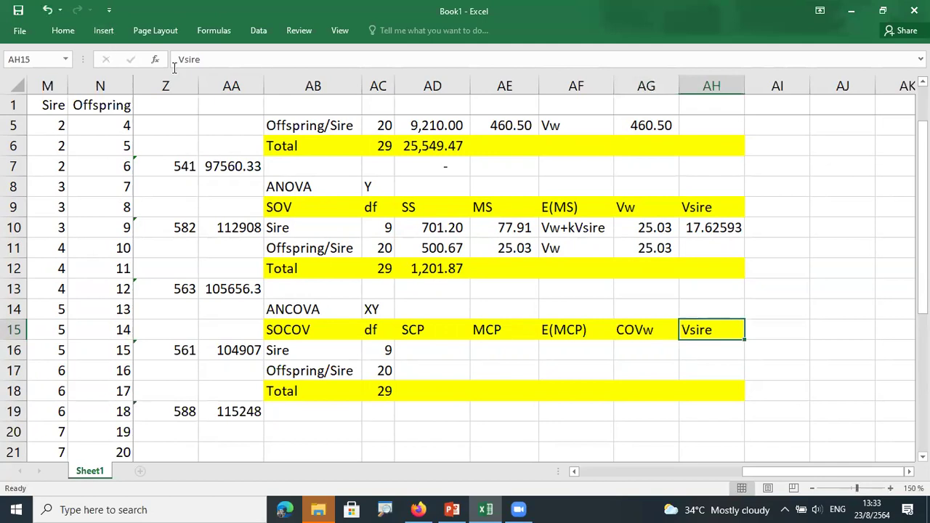
click(177, 60)
text(Co)
key(Return)
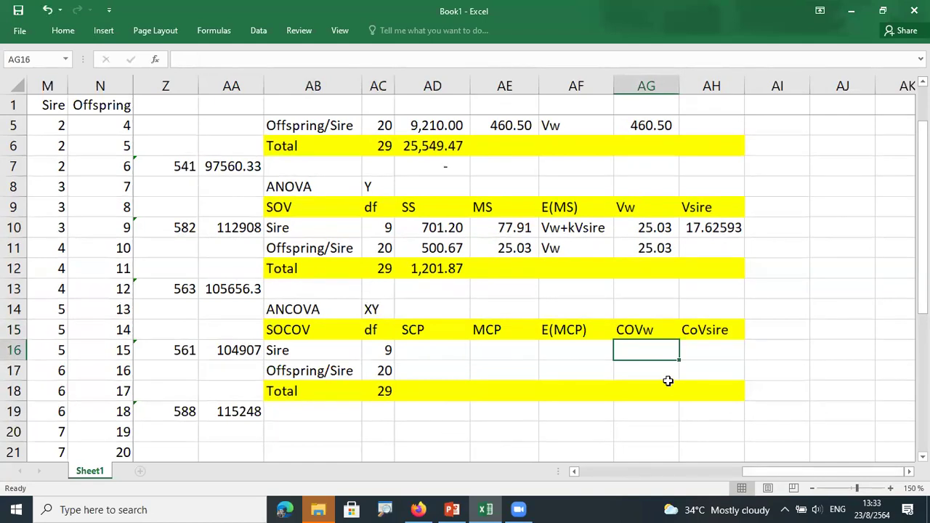
Circle the ANCOVA title and handwrite Σy²ij − CF with an arrow to the Total row, expanding CF as (Σy)²/n
scroll(673, 386, down, 2)
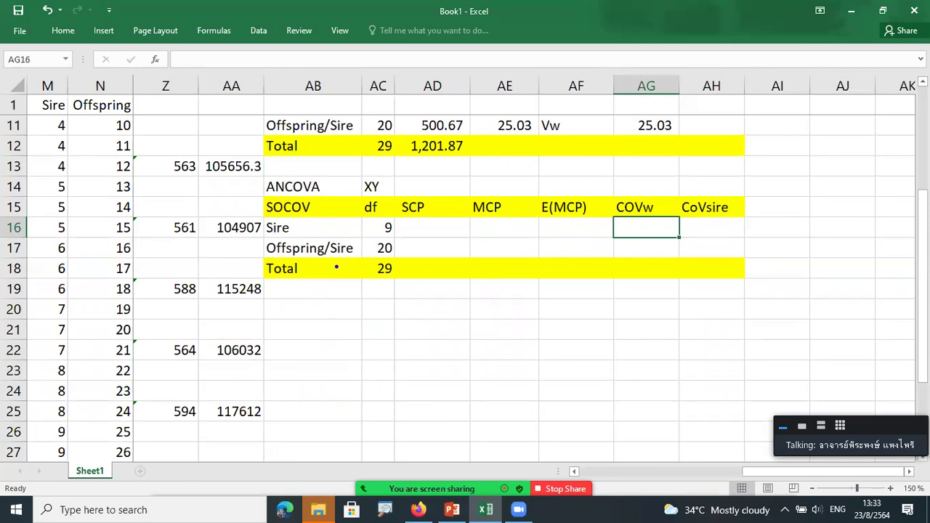
mouse_move(298, 198)
mouse_down()
mouse_move(320, 173)
mouse_move(284, 202)
mouse_up()
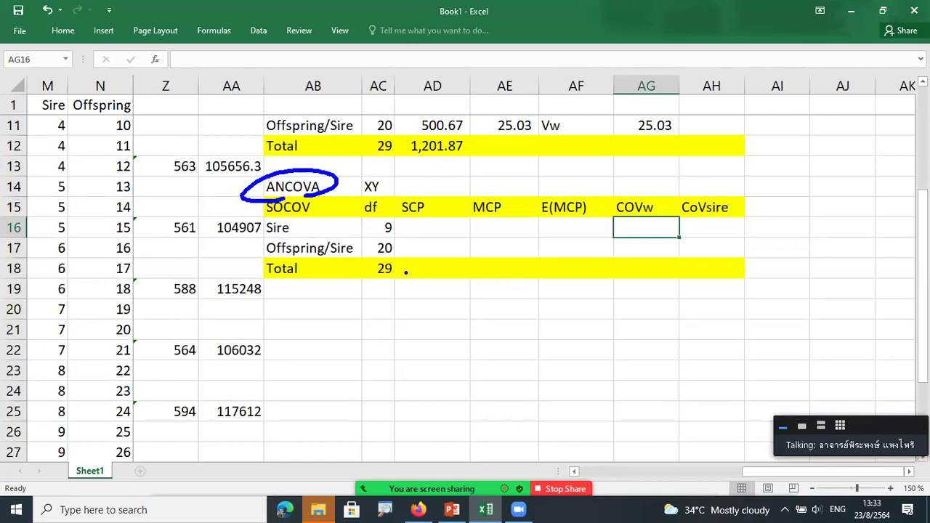
drag(361, 322, 406, 271)
drag(323, 342, 346, 387)
click(344, 355)
click(353, 355)
mouse_move(341, 335)
mouse_down()
mouse_move(359, 343)
mouse_move(307, 342)
mouse_move(303, 370)
mouse_move(314, 372)
mouse_up()
mouse_move(375, 358)
mouse_down()
mouse_move(438, 362)
mouse_move(444, 338)
mouse_up()
mouse_move(438, 351)
mouse_down()
mouse_move(451, 370)
mouse_move(432, 324)
mouse_move(430, 378)
mouse_up()
drag(447, 338, 520, 315)
mouse_move(521, 303)
mouse_down()
mouse_move(522, 324)
mouse_move(482, 322)
mouse_move(486, 333)
mouse_up()
mouse_move(522, 298)
mouse_down()
mouse_move(526, 325)
mouse_move(551, 293)
mouse_up()
mouse_move(504, 344)
mouse_down()
mouse_move(533, 327)
mouse_move(543, 350)
mouse_up()
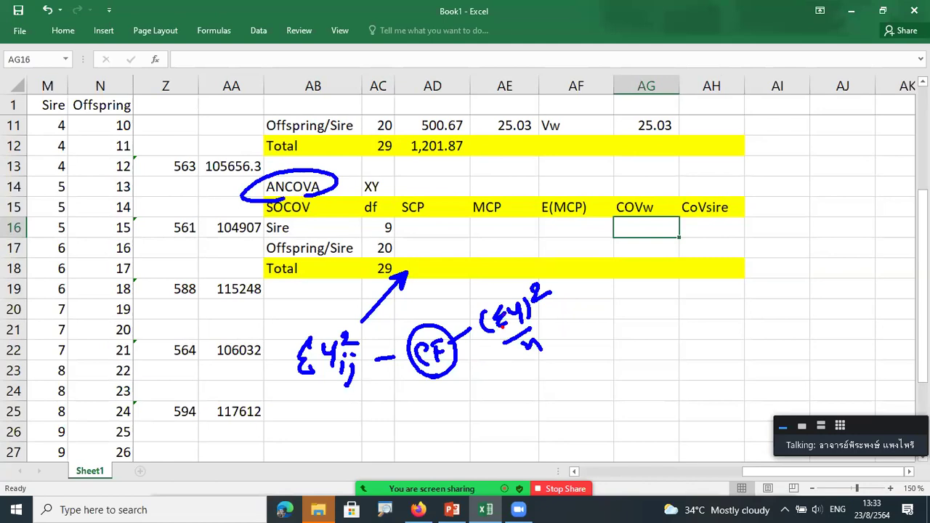
Handwrite in red the expansion (Σy)(Σy) and the cross-product correction factor CF = ΣxΣy/n, circling the fraction
mouse_move(531, 314)
mouse_down()
mouse_move(590, 303)
mouse_move(609, 317)
mouse_move(620, 305)
mouse_up()
mouse_move(615, 297)
mouse_down()
mouse_move(616, 313)
mouse_move(583, 321)
mouse_move(657, 298)
mouse_up()
mouse_move(659, 288)
mouse_down()
mouse_move(662, 301)
mouse_move(629, 306)
mouse_up()
mouse_move(663, 282)
mouse_down()
mouse_move(671, 306)
mouse_move(645, 349)
mouse_move(652, 379)
mouse_move(664, 372)
mouse_up()
drag(665, 360, 652, 378)
mouse_move(686, 353)
mouse_down()
mouse_move(686, 370)
mouse_move(697, 359)
mouse_up()
drag(699, 348, 699, 368)
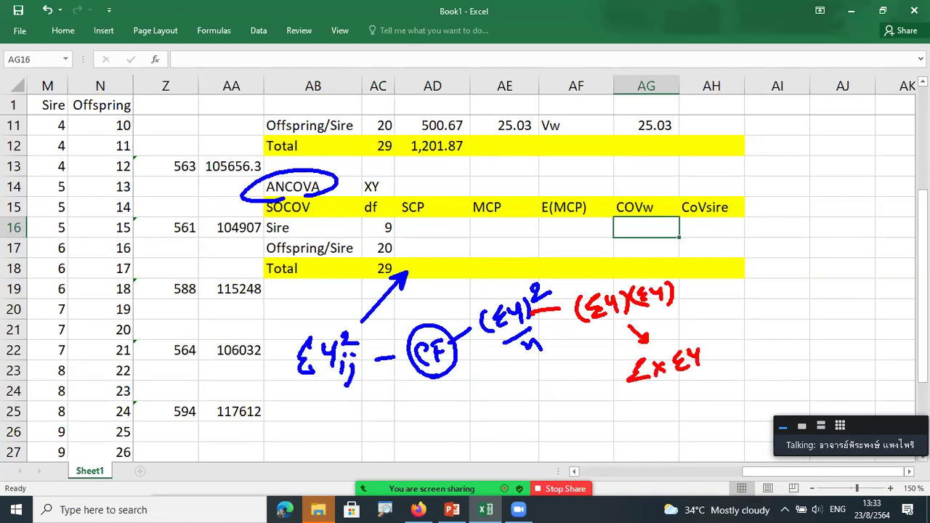
mouse_move(645, 396)
mouse_down()
mouse_move(701, 384)
mouse_move(697, 409)
mouse_up()
drag(705, 355, 656, 420)
drag(581, 417, 593, 414)
drag(583, 423, 594, 420)
mouse_move(531, 428)
mouse_down()
mouse_move(539, 420)
mouse_move(543, 439)
mouse_up()
mouse_move(550, 425)
mouse_down()
mouse_move(556, 436)
mouse_move(559, 413)
mouse_up()
drag(555, 429, 565, 423)
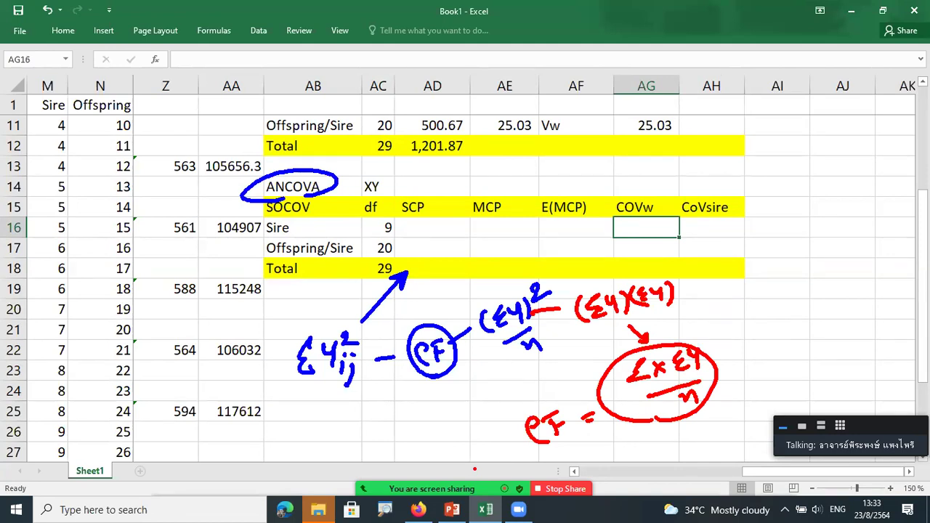
Circle the handwritten Σy²ij term in red and write its cross-product counterpart Σxy beneath it
mouse_move(303, 386)
mouse_down()
mouse_move(323, 385)
mouse_move(277, 356)
mouse_move(313, 379)
mouse_up()
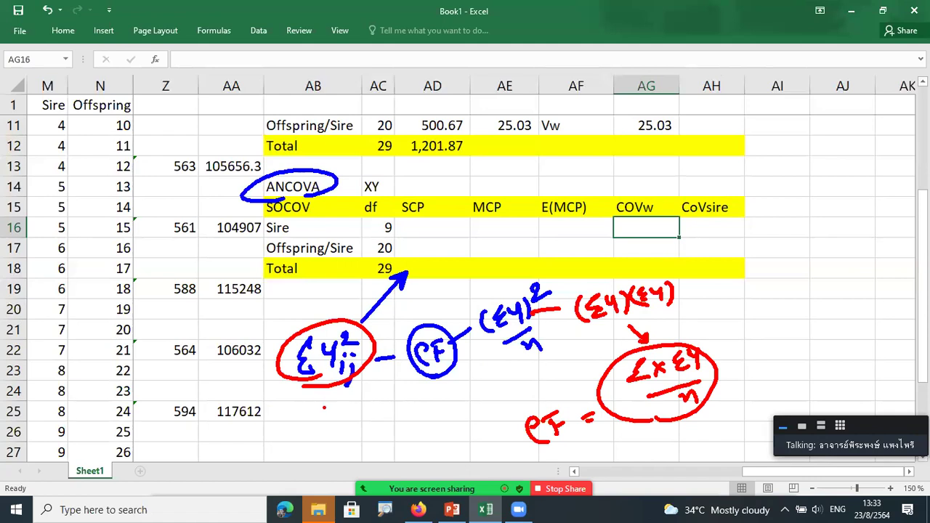
mouse_move(308, 404)
mouse_down()
mouse_move(312, 422)
mouse_move(334, 411)
mouse_up()
drag(331, 402, 331, 421)
mouse_move(300, 413)
mouse_down()
mouse_move(346, 415)
mouse_move(308, 424)
mouse_up()
mouse_move(366, 404)
mouse_down()
mouse_move(386, 416)
mouse_move(368, 417)
mouse_move(401, 402)
mouse_up()
drag(401, 393, 404, 418)
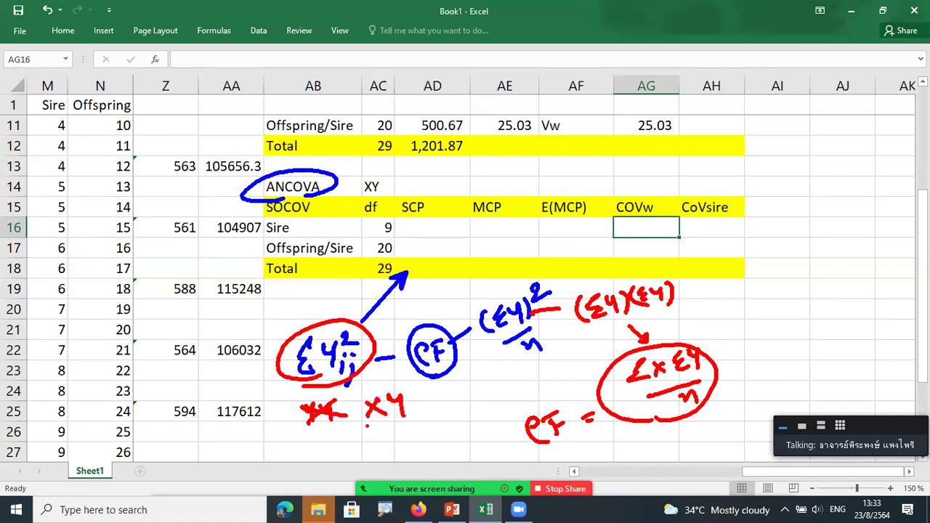
drag(359, 394, 366, 428)
mouse_move(347, 395)
mouse_down()
mouse_move(362, 407)
mouse_move(349, 420)
mouse_up()
drag(358, 414, 364, 423)
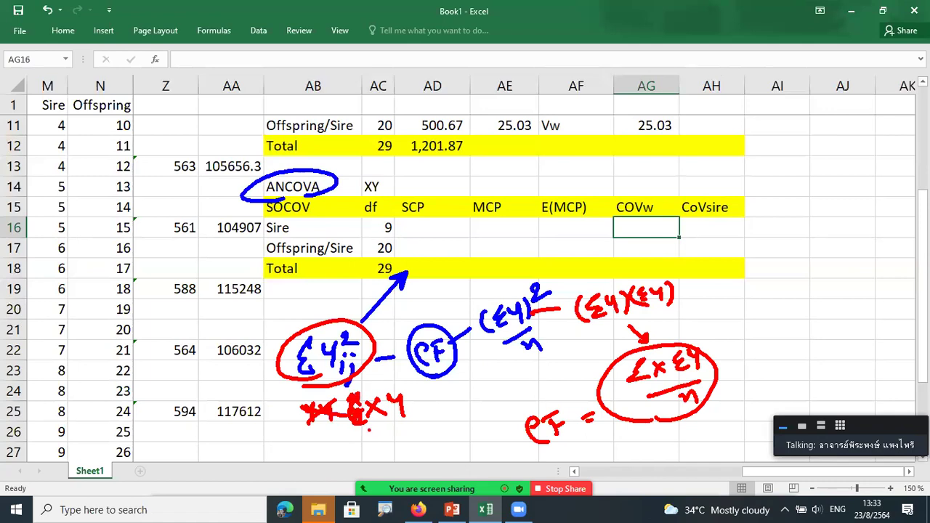
drag(309, 416, 320, 440)
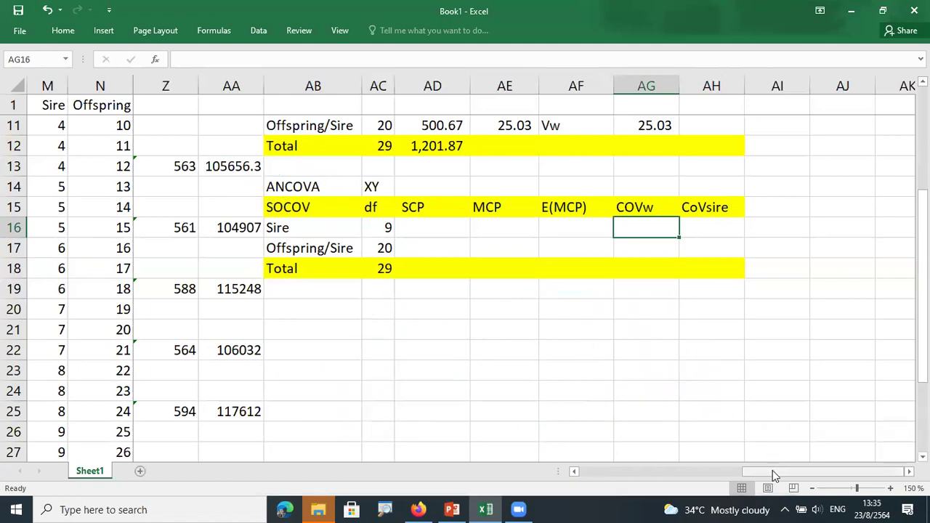
Fill the X correction factor cell O33 with light green
drag(772, 470, 610, 471)
scroll(418, 394, down, 4)
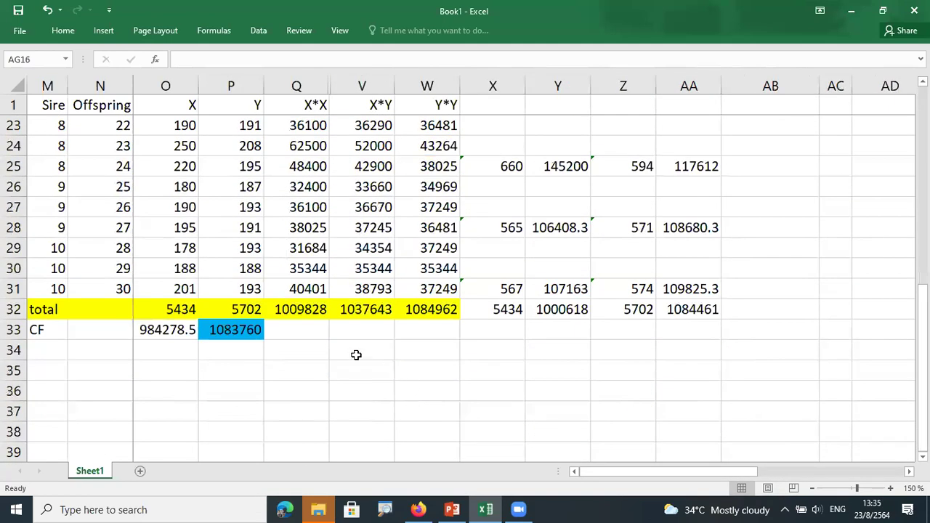
click(161, 332)
click(223, 330)
click(173, 331)
click(56, 30)
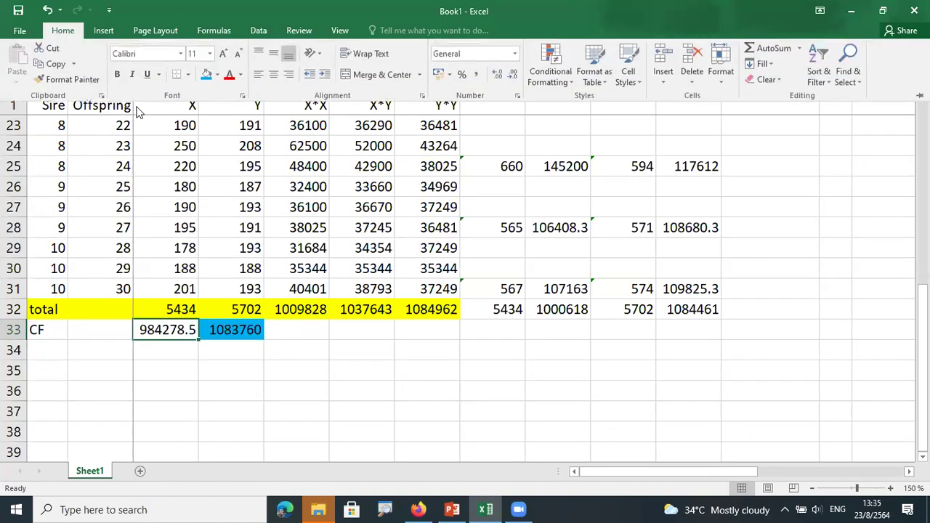
click(217, 75)
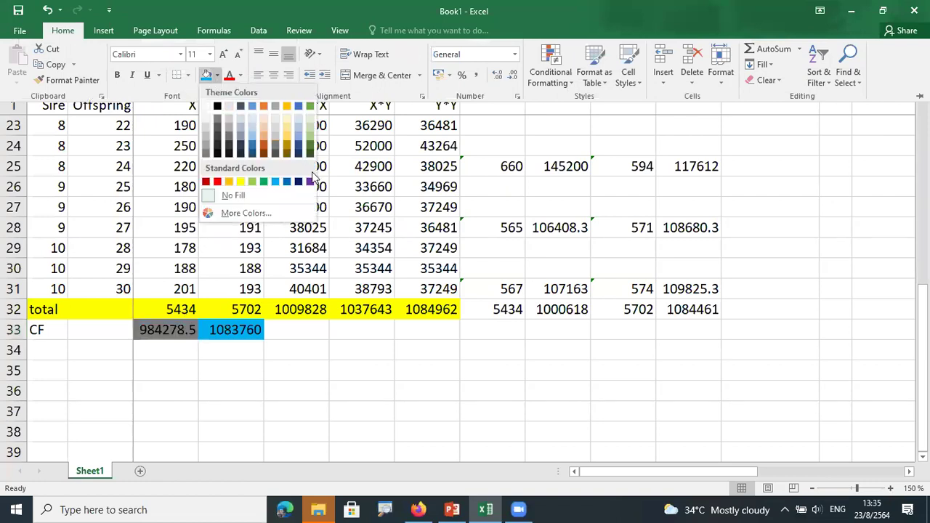
click(252, 181)
click(214, 346)
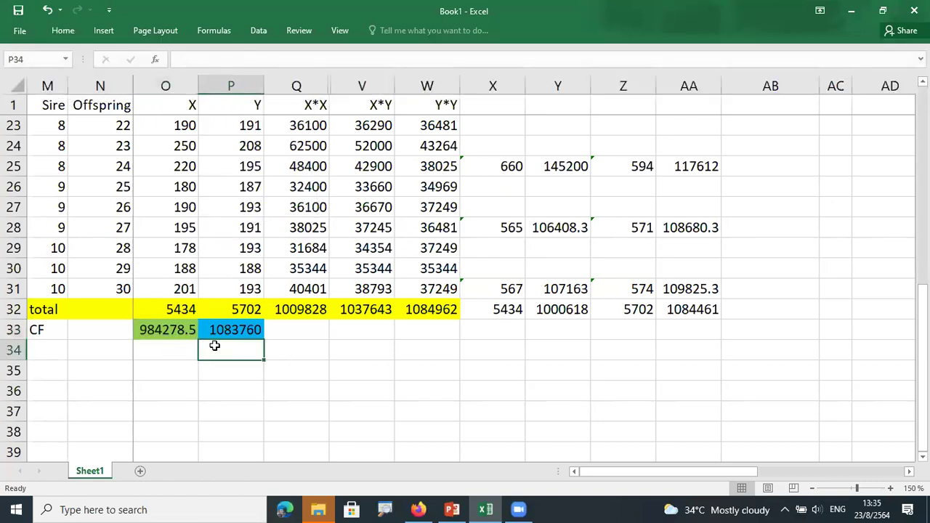
Mark the X and Y totals in O32:P32 as multiplied over n, handwrite CF = ΣxΣy/n beside them, and clear the drawings
click(183, 327)
click(247, 336)
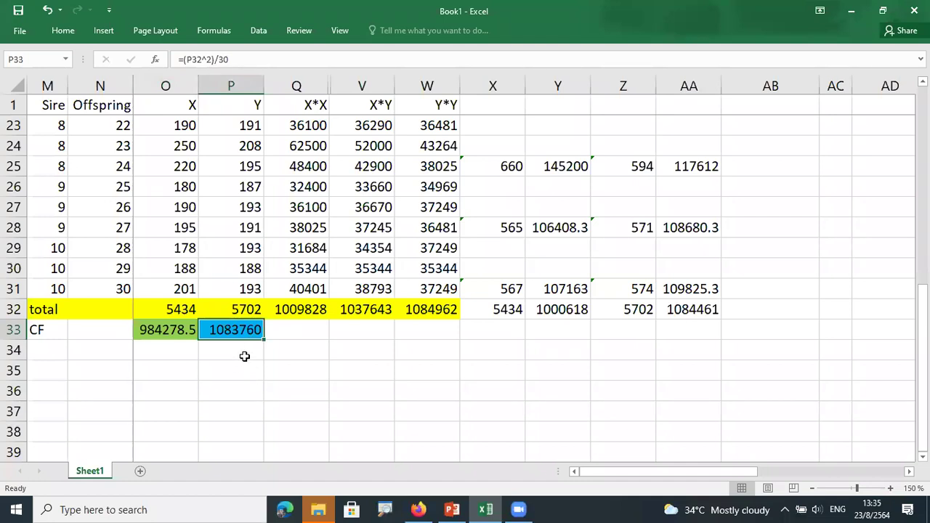
click(180, 311)
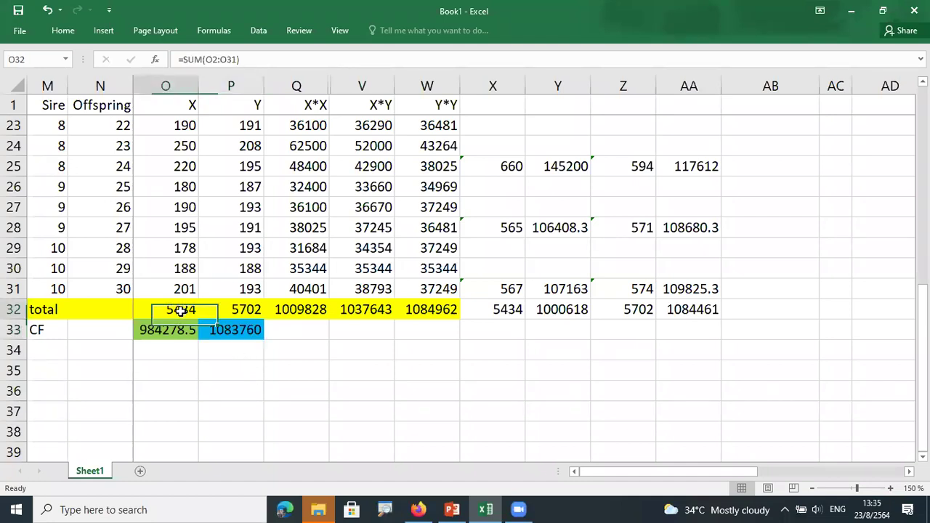
drag(190, 301, 239, 308)
click(169, 309)
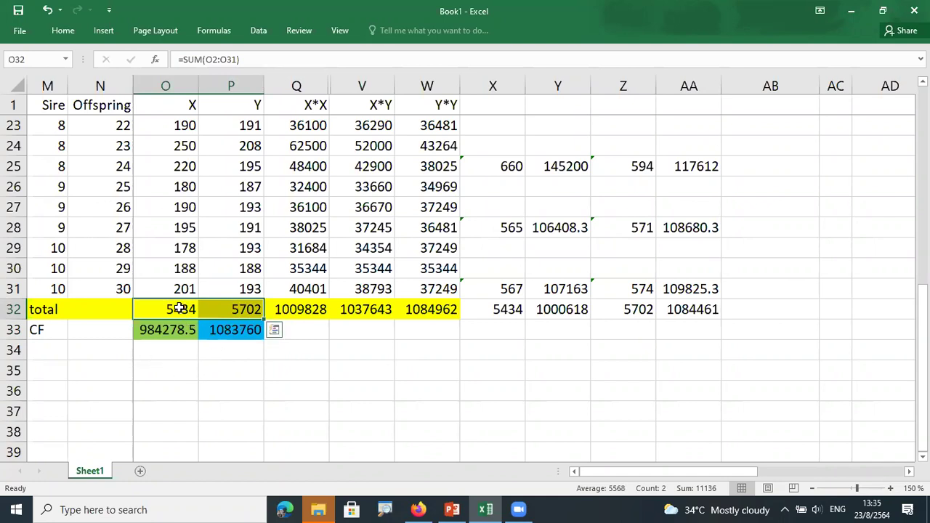
click(230, 311)
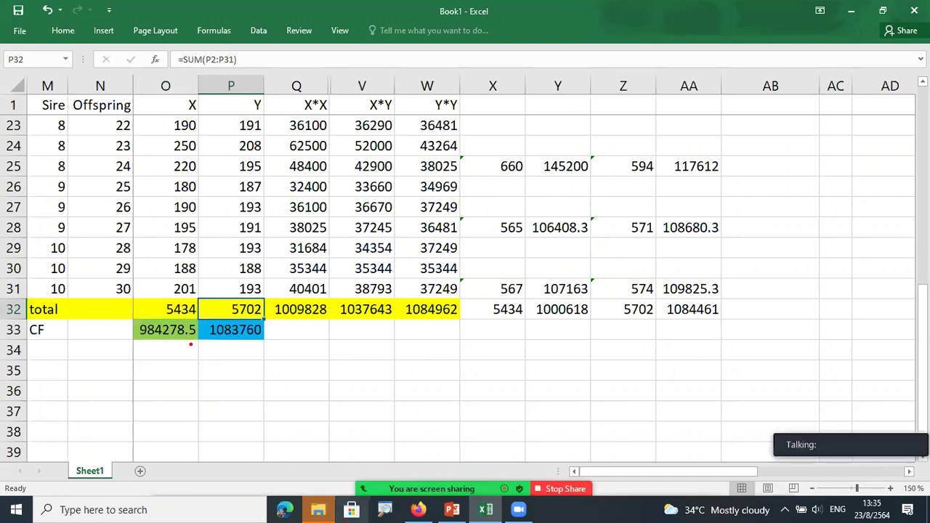
mouse_move(177, 329)
mouse_down()
mouse_move(172, 291)
mouse_move(182, 330)
mouse_move(270, 291)
mouse_move(227, 323)
mouse_move(208, 311)
mouse_move(213, 319)
mouse_move(156, 359)
mouse_move(213, 375)
mouse_move(213, 407)
mouse_up()
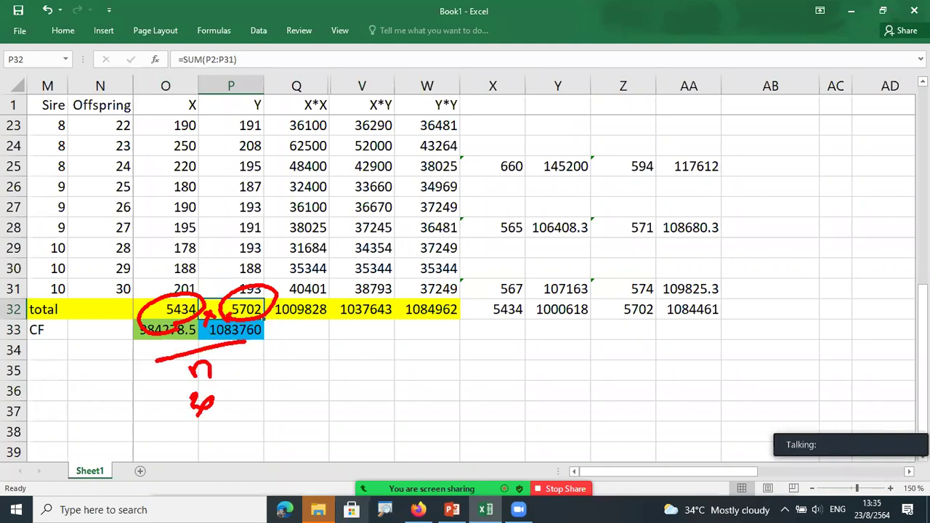
mouse_move(86, 386)
mouse_down()
mouse_move(86, 416)
mouse_move(103, 418)
mouse_up()
drag(103, 401, 89, 419)
mouse_move(122, 383)
mouse_down()
mouse_move(124, 407)
mouse_move(138, 409)
mouse_up()
drag(91, 429, 136, 409)
drag(114, 434, 135, 429)
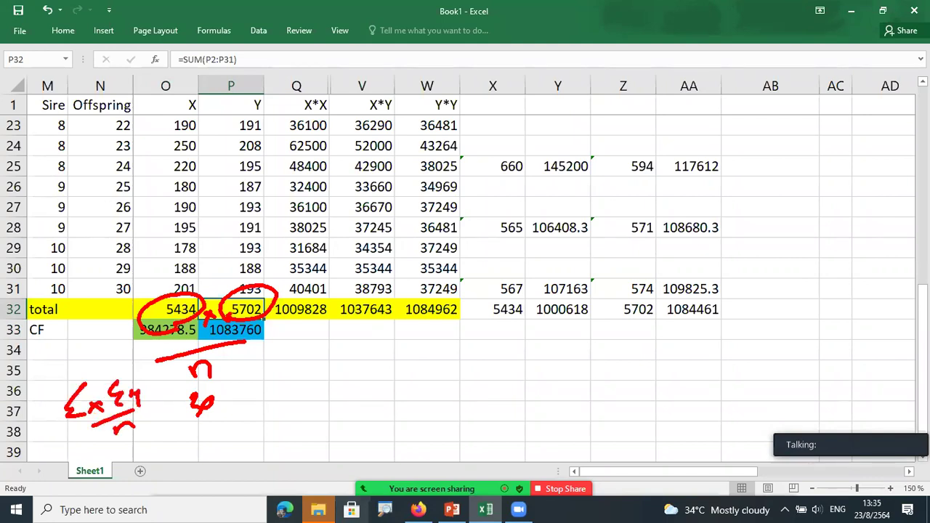
mouse_move(57, 439)
mouse_down()
mouse_move(66, 451)
mouse_move(37, 446)
mouse_move(45, 415)
mouse_up()
drag(46, 415, 54, 424)
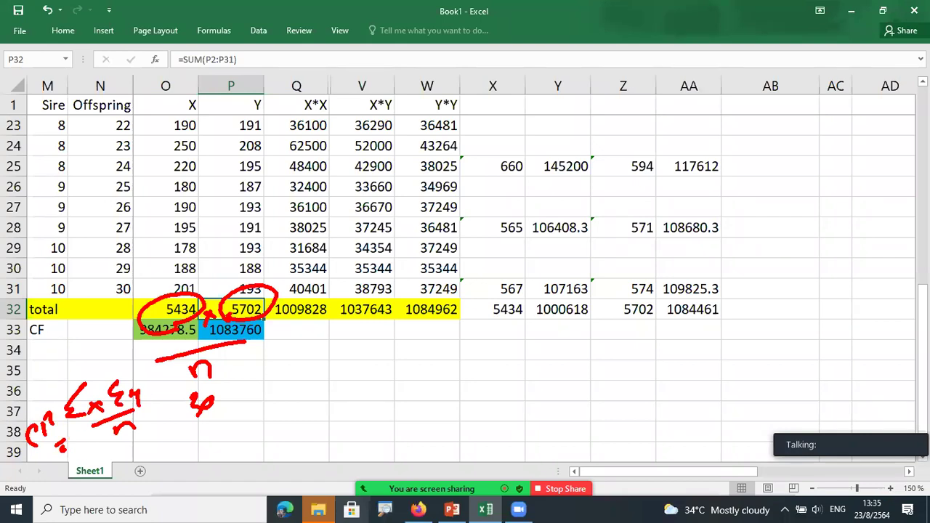
key(alt+s)
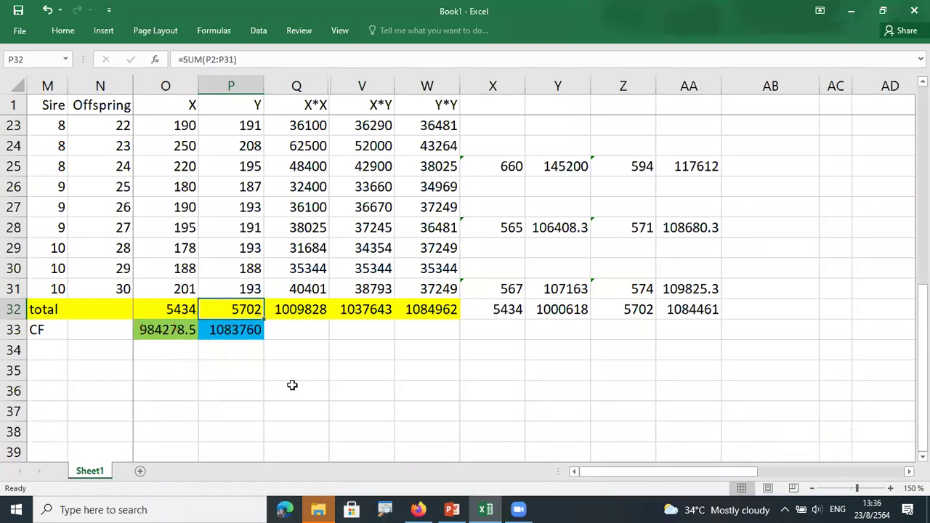
Calculate the XY correction factor in P34 with the formula =O32*P32/30
click(235, 345)
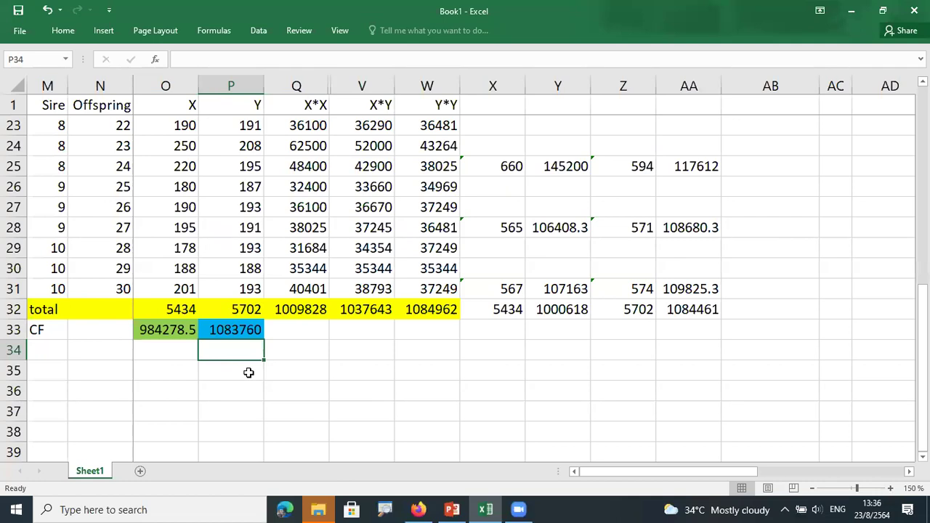
text(=)
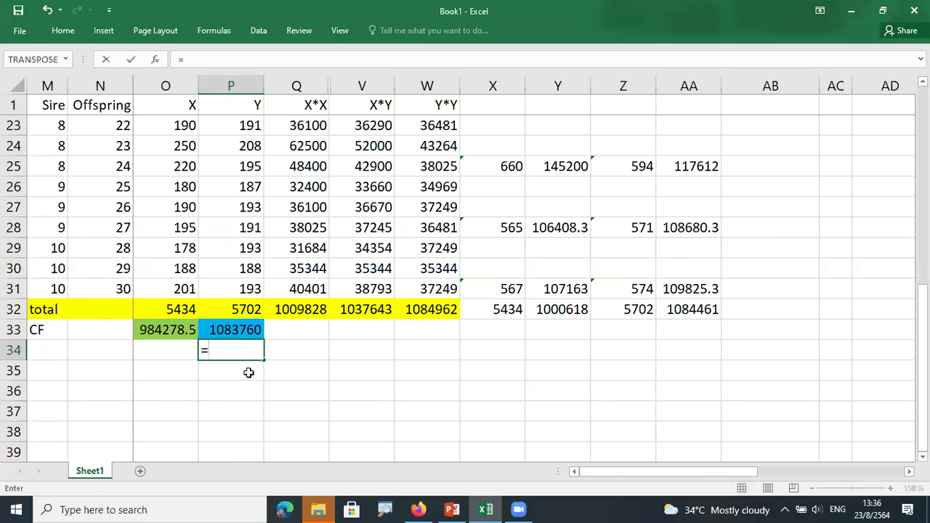
click(183, 309)
text(*)
click(227, 311)
text(/)
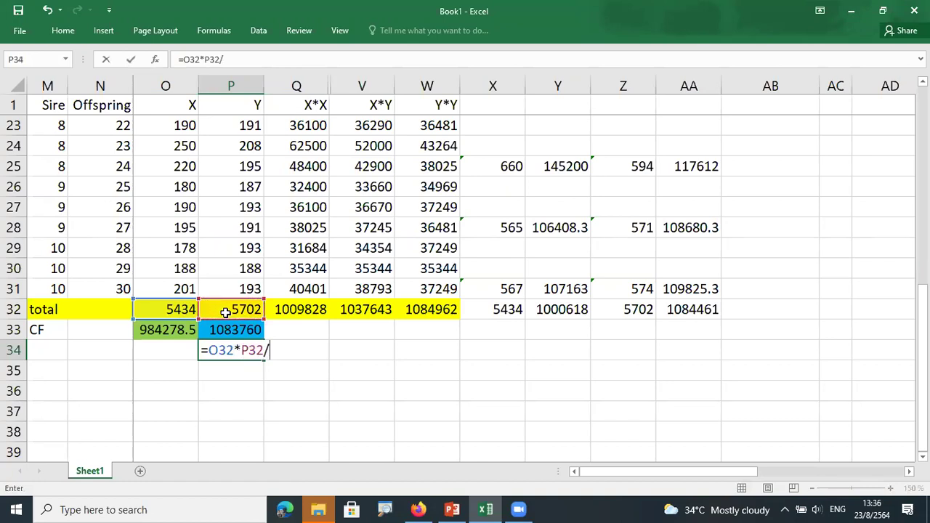
text(30)
key(Return)
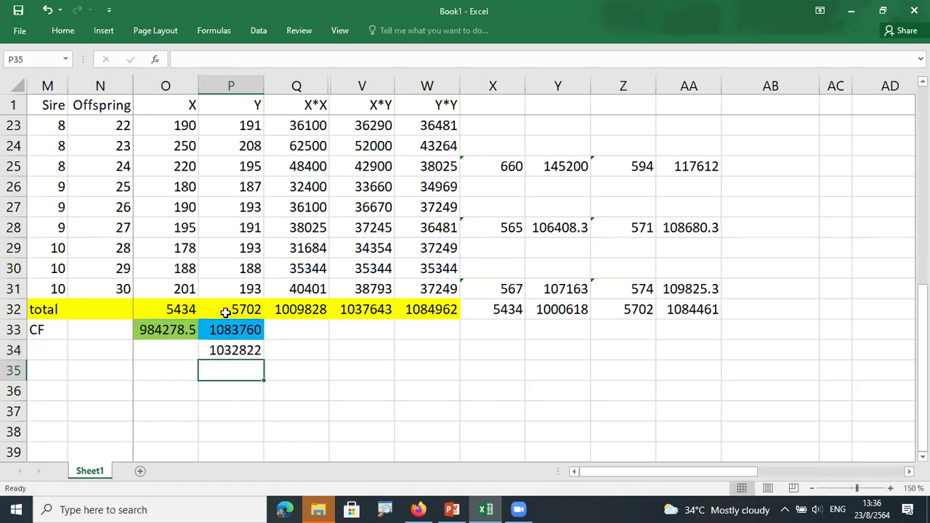
Label cell O34 CFxy next to the XY correction factor, correcting the label to a capital F
click(233, 355)
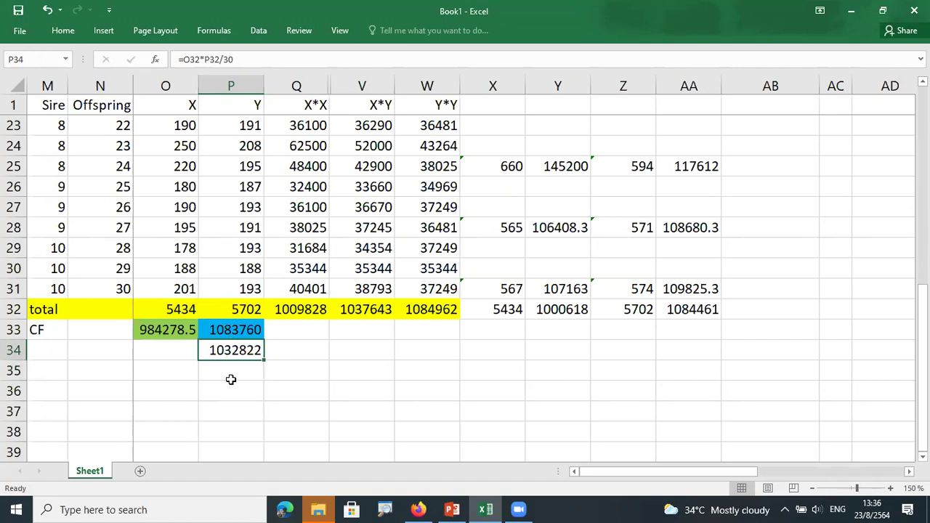
key(Left)
text(CF)
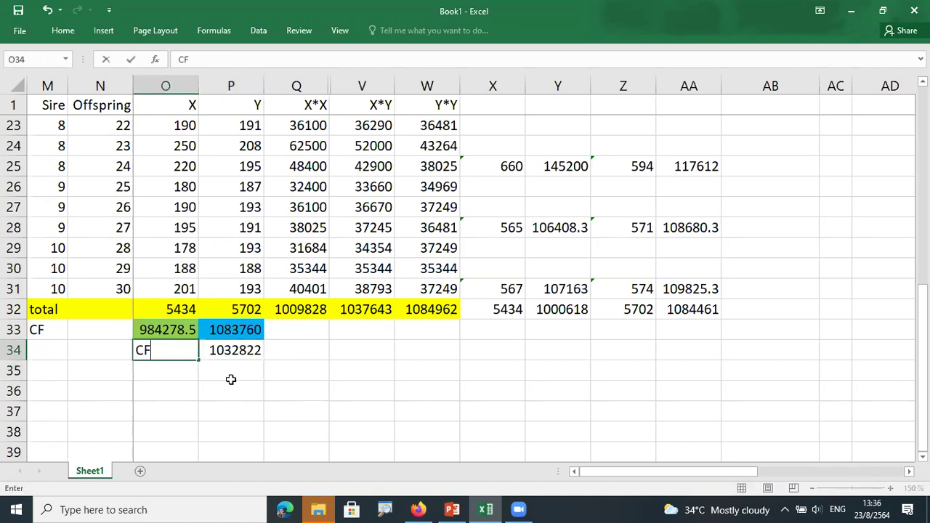
text(xy)
key(Tab)
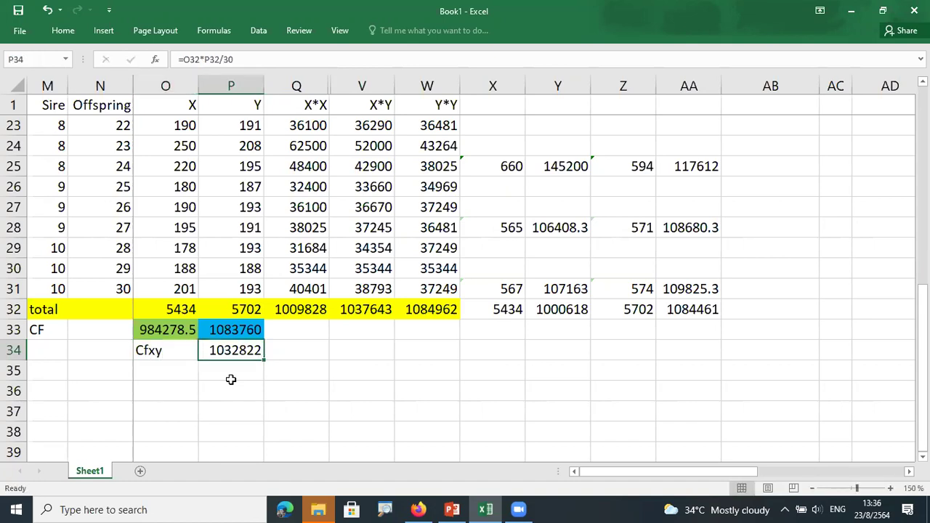
click(174, 355)
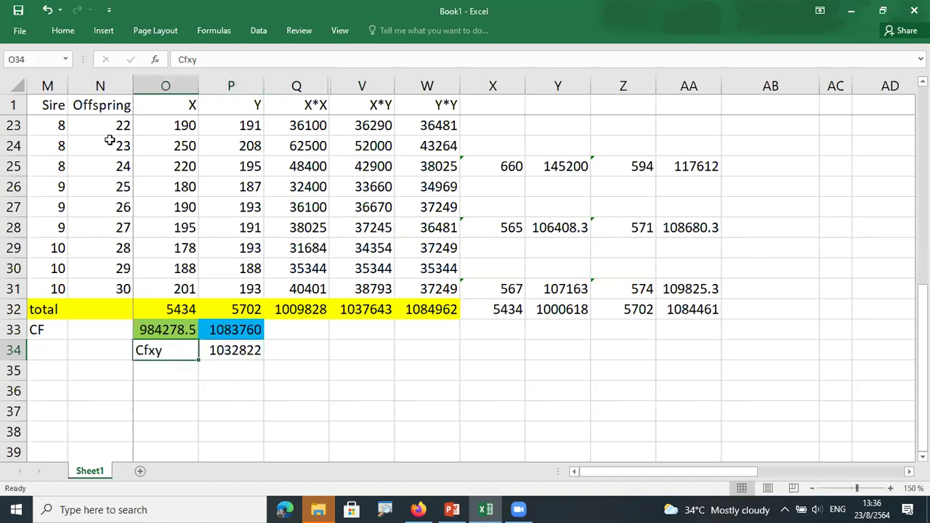
click(186, 59)
key(BackSpace)
text(F)
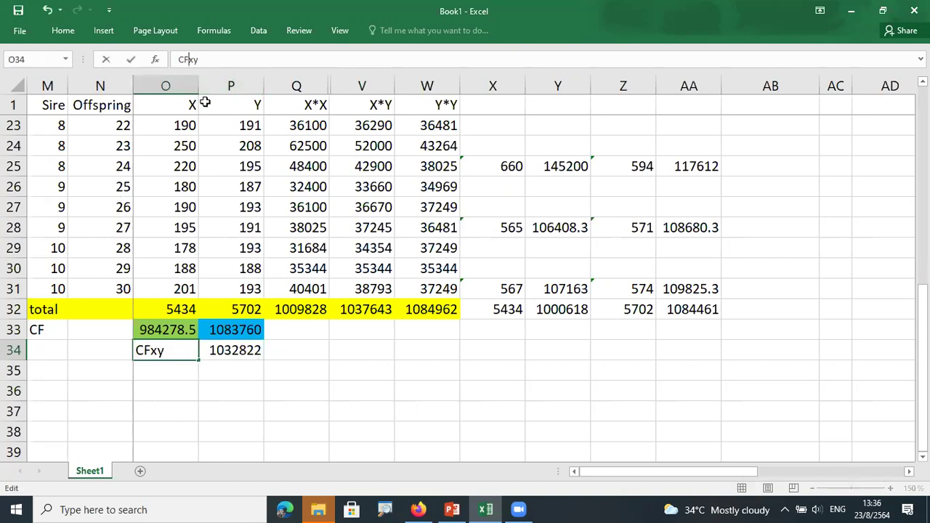
key(Return)
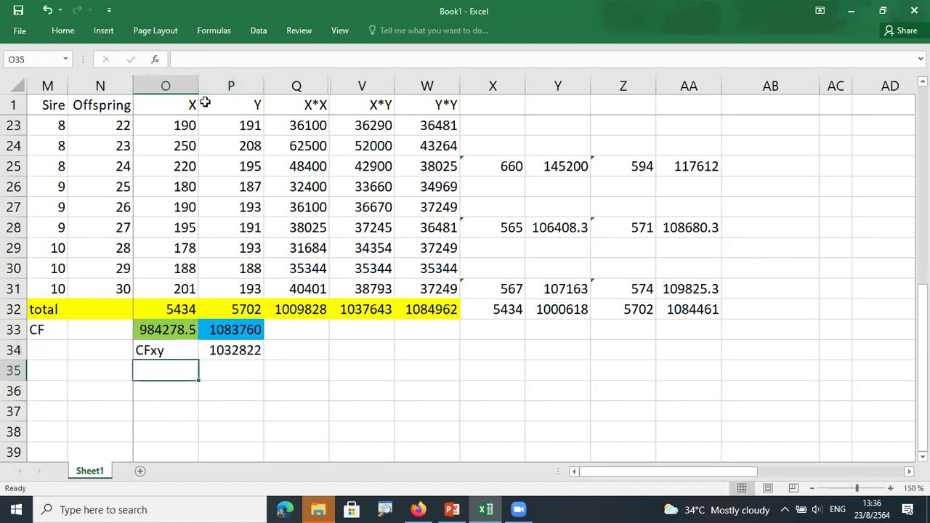
Calculate the Total SCP of the ANCOVA table in AD18 with the formula +V32-P34
click(224, 352)
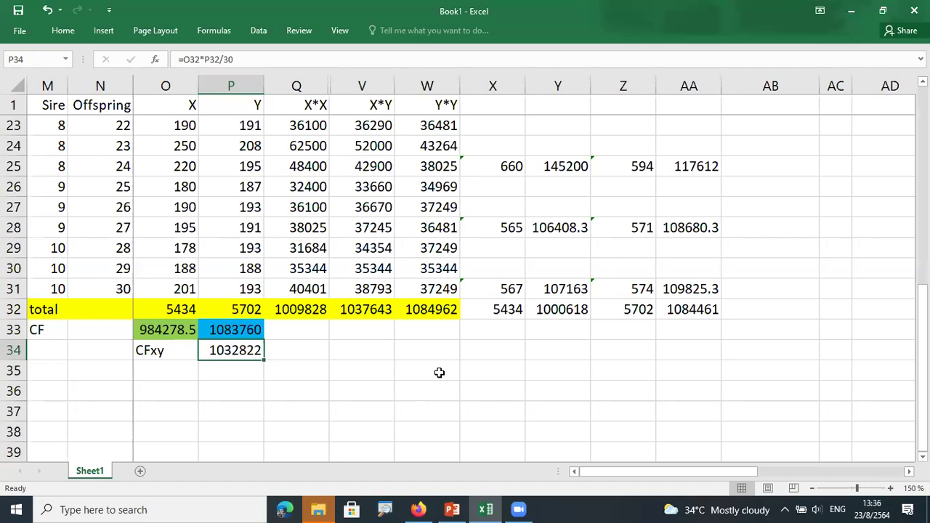
click(373, 87)
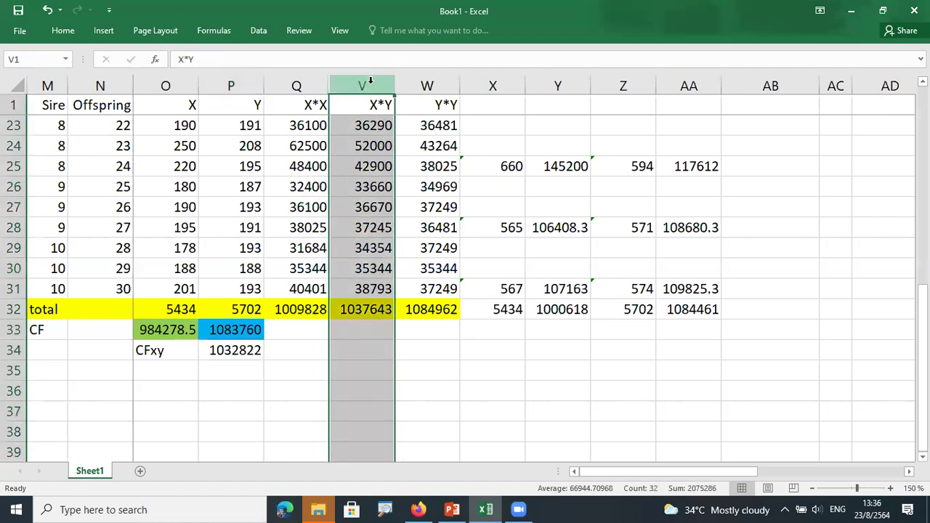
click(375, 311)
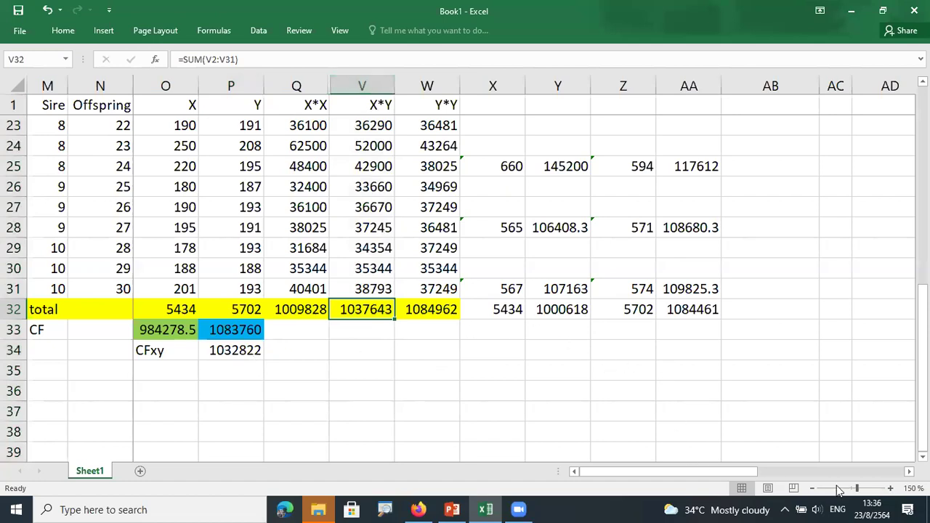
scroll(897, 457, right, 4)
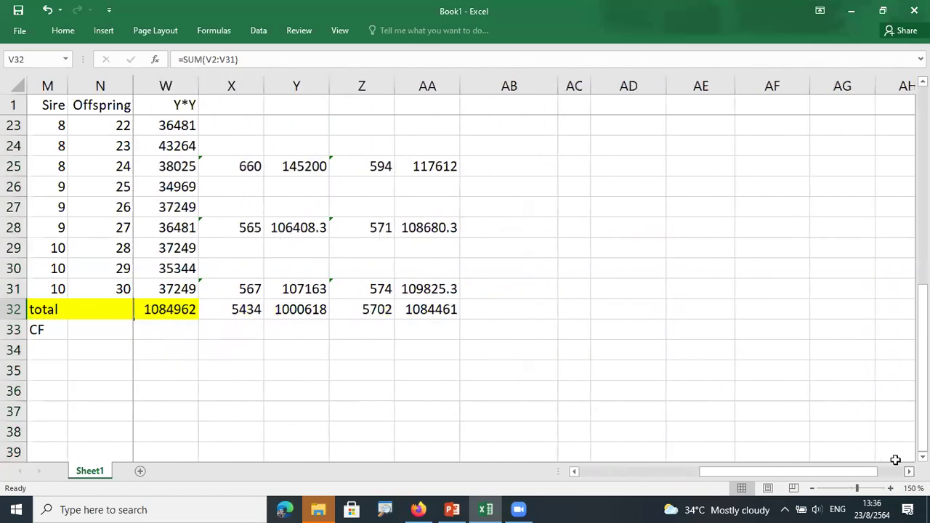
scroll(727, 327, up, 6)
scroll(648, 386, down, 1)
click(633, 386)
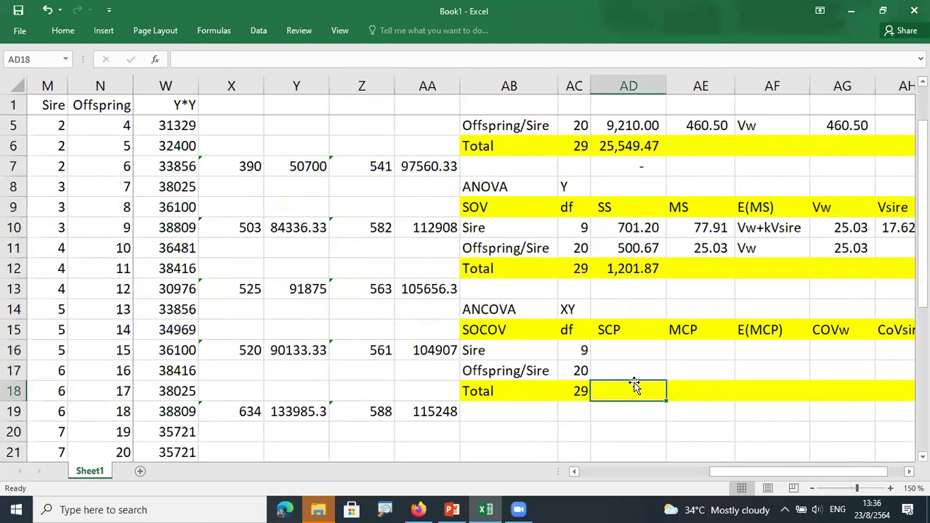
text(+)
scroll(261, 393, down, 7)
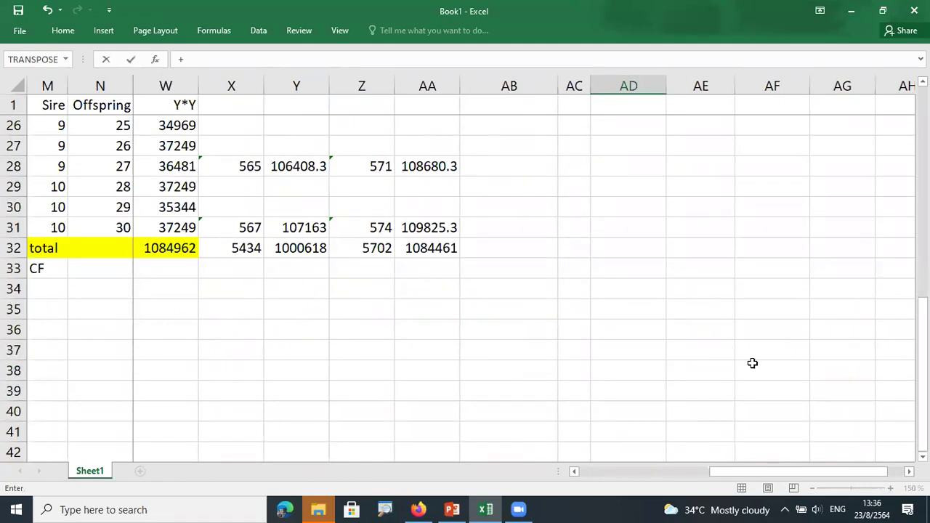
scroll(690, 453, left, 4)
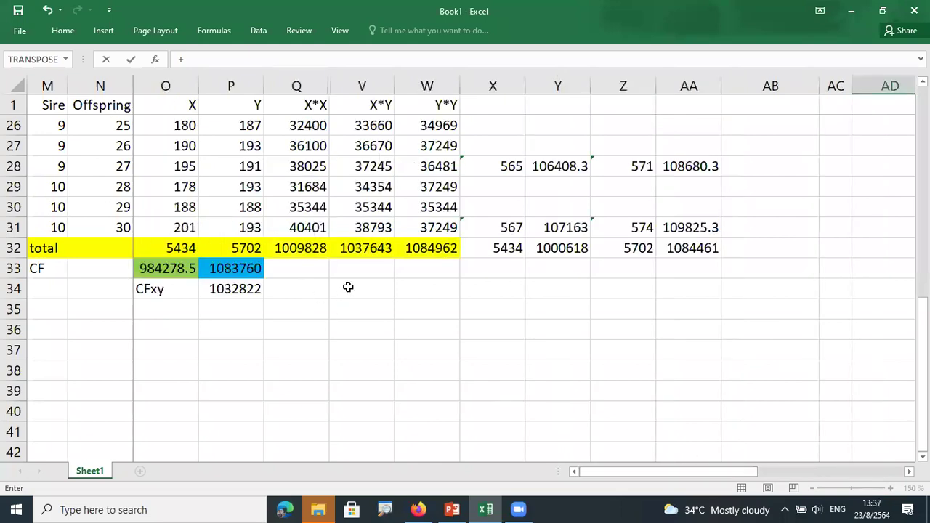
click(374, 248)
text(-)
click(247, 298)
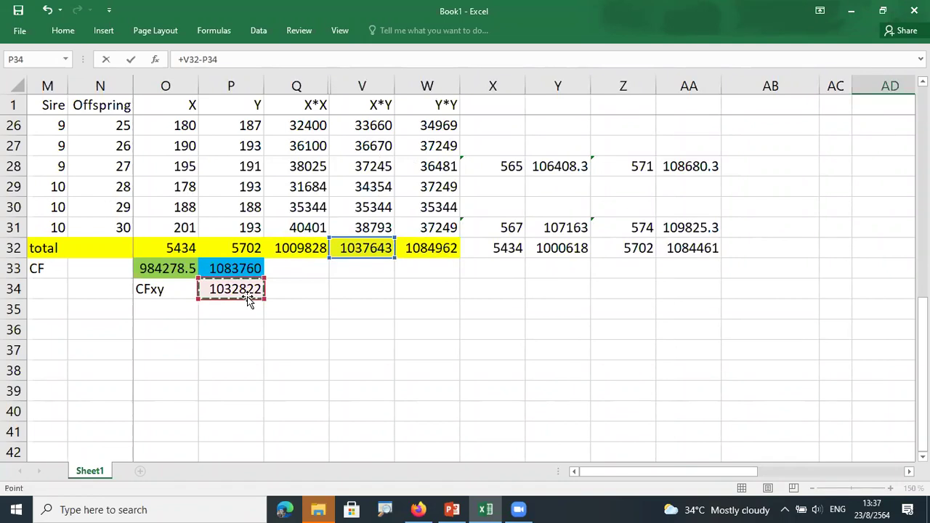
key(Return)
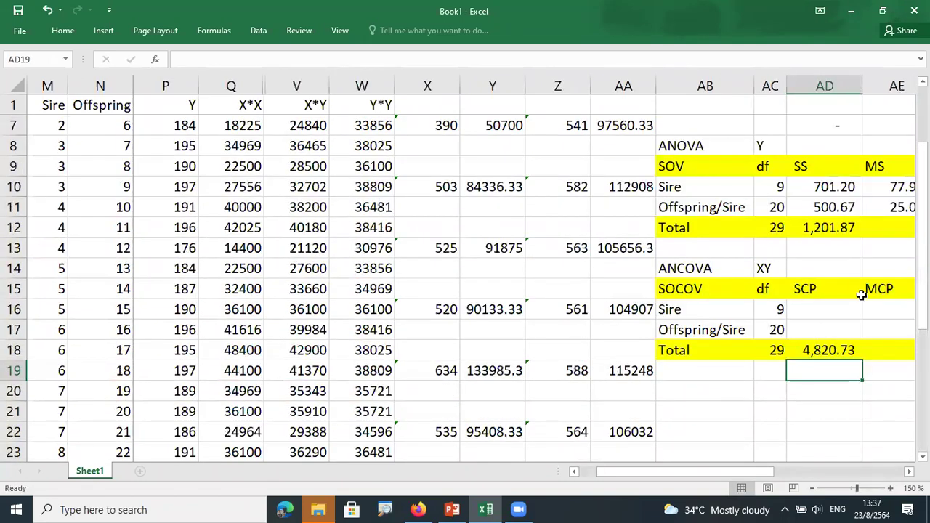
drag(815, 289, 824, 337)
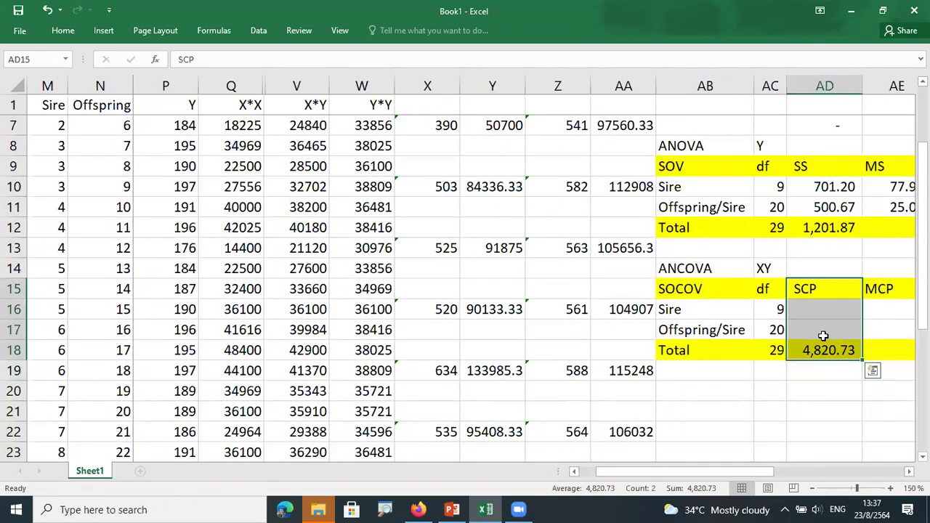
click(827, 346)
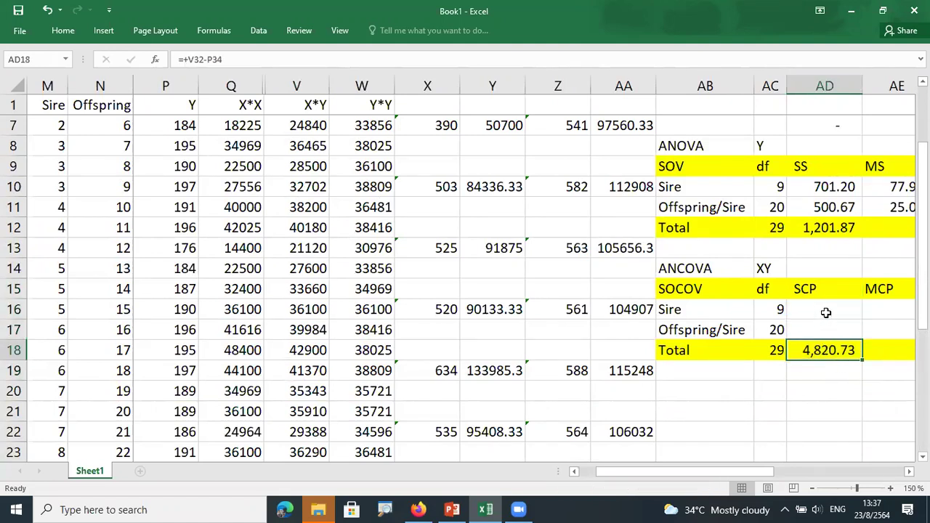
Circle the empty Sire SCP cell AD16 in blue and handwrite the formula Σ(yi.²/ni.) below it
click(909, 471)
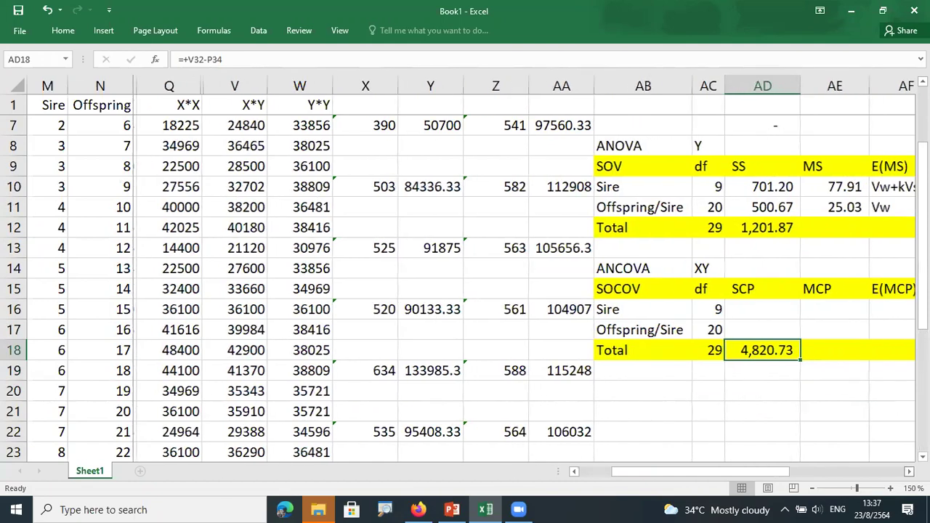
click(909, 472)
click(908, 472)
click(643, 308)
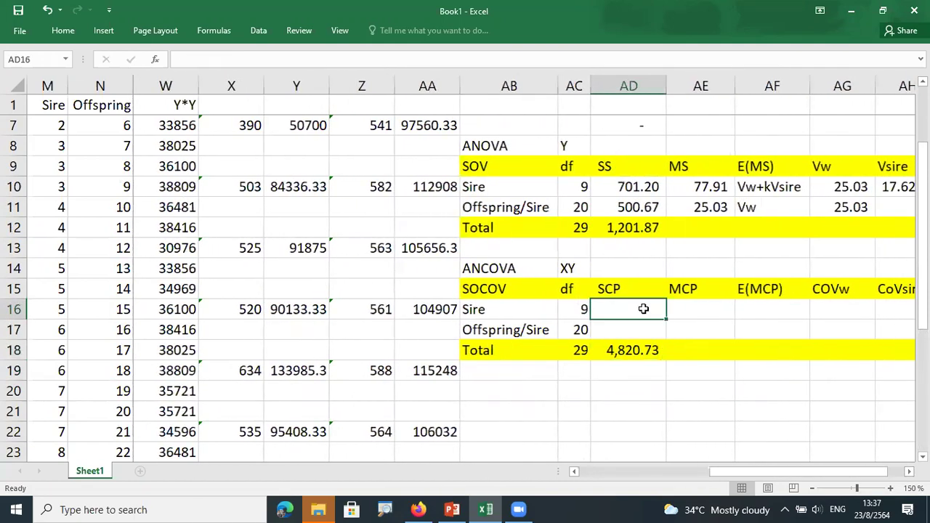
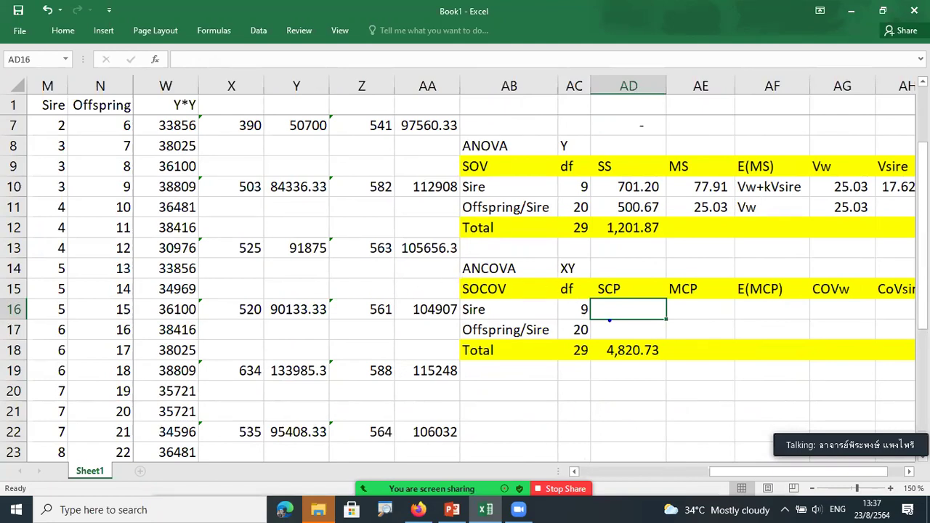
mouse_move(603, 323)
mouse_down()
mouse_move(665, 300)
mouse_move(603, 325)
mouse_move(538, 391)
mouse_move(550, 390)
mouse_up()
mouse_move(547, 379)
mouse_down()
mouse_move(547, 402)
mouse_move(556, 404)
mouse_move(558, 390)
mouse_move(527, 379)
mouse_up()
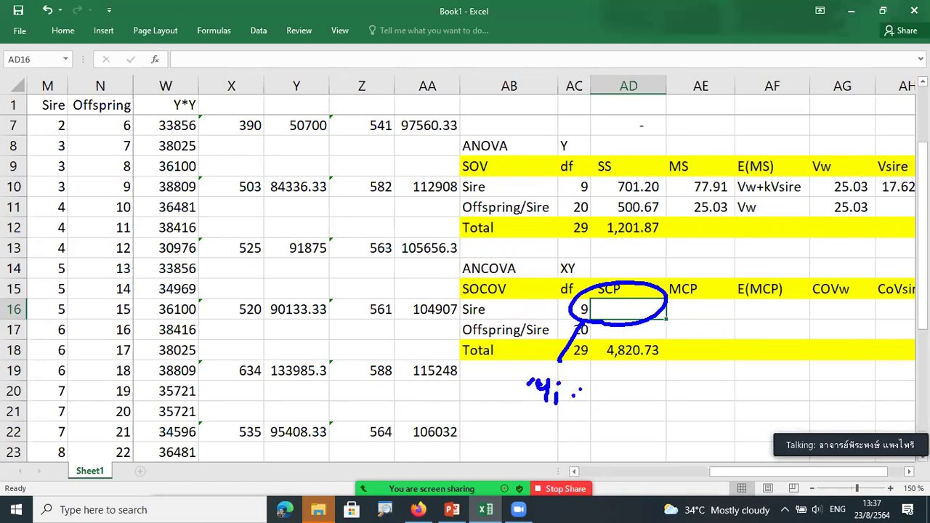
drag(570, 372, 586, 380)
drag(542, 413, 574, 408)
drag(551, 416, 569, 426)
click(577, 424)
mouse_move(515, 386)
mouse_down()
mouse_move(507, 404)
mouse_move(515, 421)
mouse_up()
mouse_move(530, 381)
mouse_down()
mouse_move(520, 411)
mouse_move(536, 423)
mouse_up()
drag(585, 382, 592, 421)
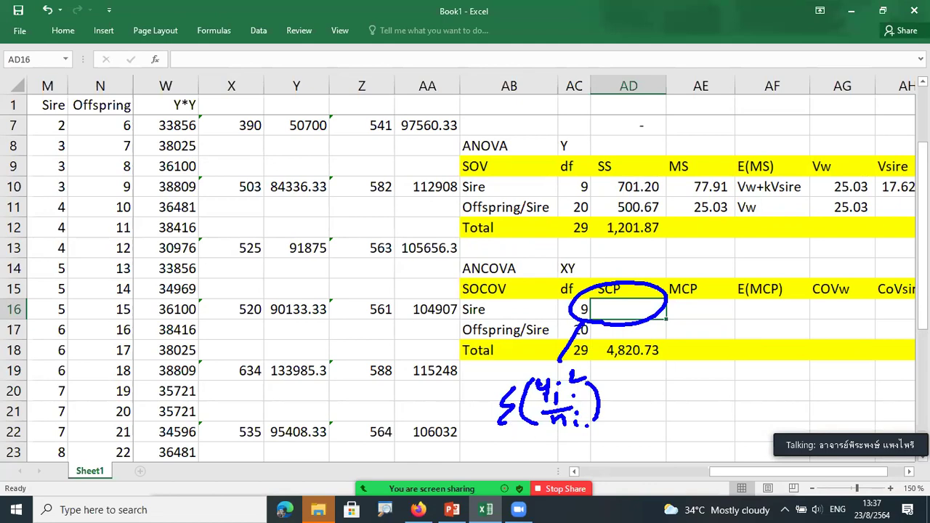
Circle the square in the handwritten formula and write its cross-product replacement xi.yi. beside it, underlined
drag(537, 393, 653, 377)
mouse_move(657, 366)
mouse_down()
mouse_move(658, 387)
mouse_move(667, 370)
mouse_up()
drag(675, 379, 686, 372)
mouse_move(690, 359)
mouse_down()
mouse_move(692, 379)
mouse_move(698, 364)
mouse_up()
drag(696, 373, 710, 379)
mouse_move(660, 397)
mouse_down()
mouse_move(709, 384)
mouse_move(692, 394)
mouse_up()
mouse_move(593, 357)
mouse_down()
mouse_move(571, 367)
mouse_move(668, 379)
mouse_move(662, 372)
mouse_up()
drag(657, 380, 646, 397)
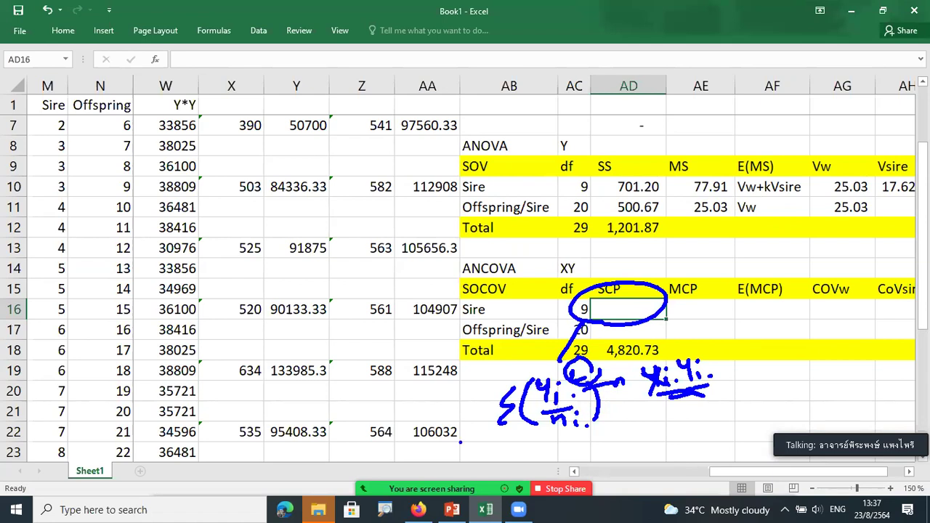
Circle sire 1's X total in blue and Y total in red, and mark them as multiplied and divided by 3
scroll(677, 309, up, 2)
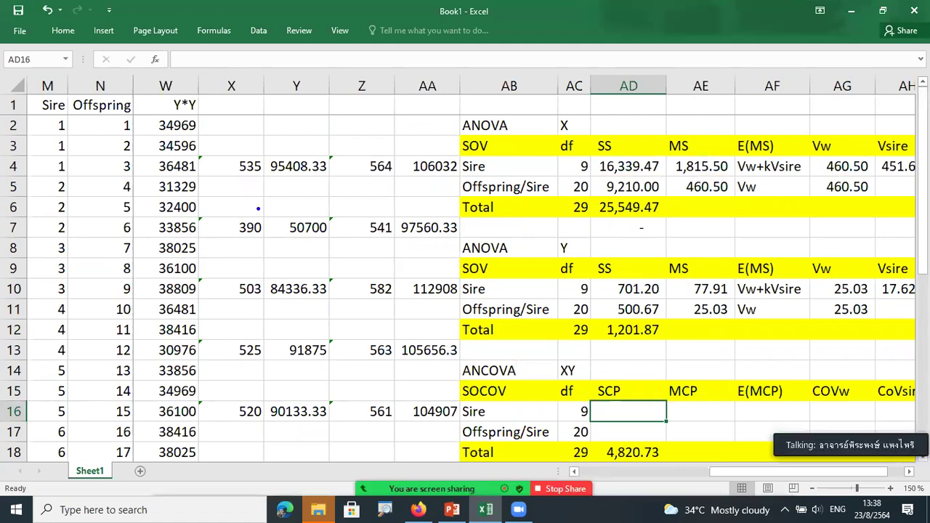
mouse_move(233, 184)
mouse_down()
mouse_move(266, 164)
mouse_move(222, 161)
mouse_move(249, 180)
mouse_up()
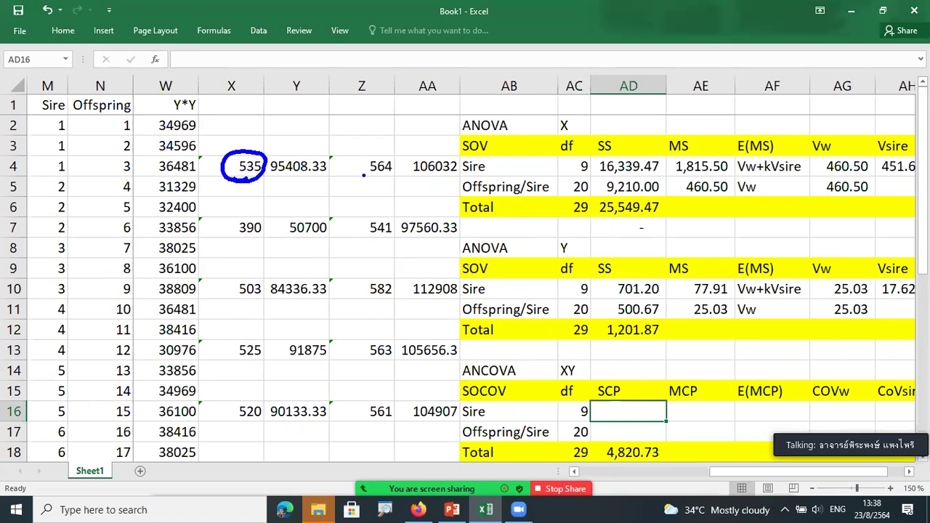
mouse_move(357, 178)
mouse_down()
mouse_move(377, 179)
mouse_move(353, 155)
mouse_move(349, 175)
mouse_up()
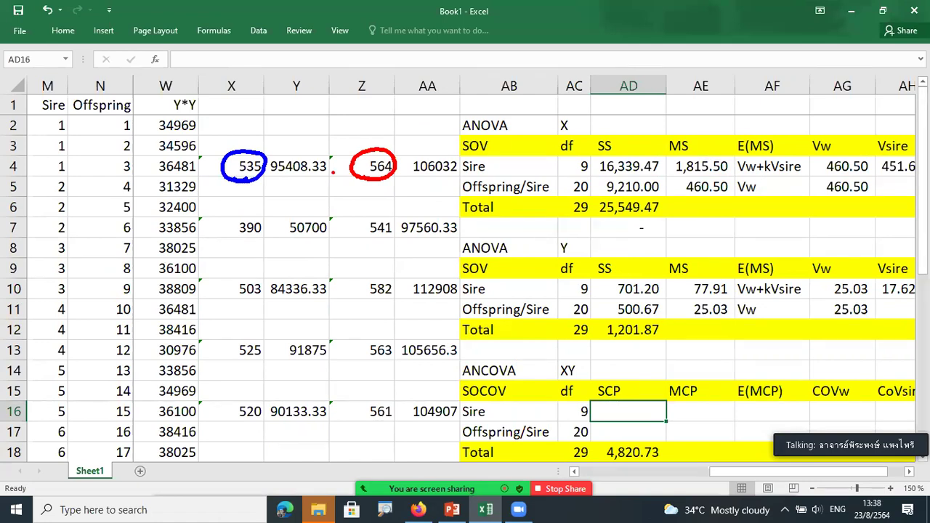
mouse_move(308, 150)
mouse_down()
mouse_move(317, 147)
mouse_move(308, 154)
mouse_up()
drag(244, 190, 372, 179)
drag(314, 190, 323, 200)
drag(323, 190, 311, 205)
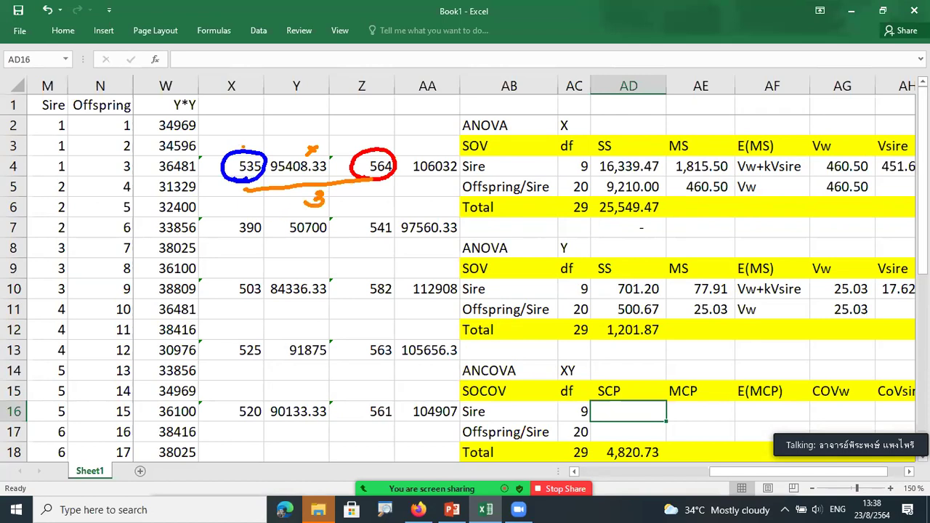
drag(240, 151, 284, 153)
Circle the X and Y totals of sires 2 and 3, mark each pair for division, and clear the drawings
mouse_move(251, 216)
mouse_down()
mouse_move(227, 234)
mouse_move(244, 252)
mouse_up()
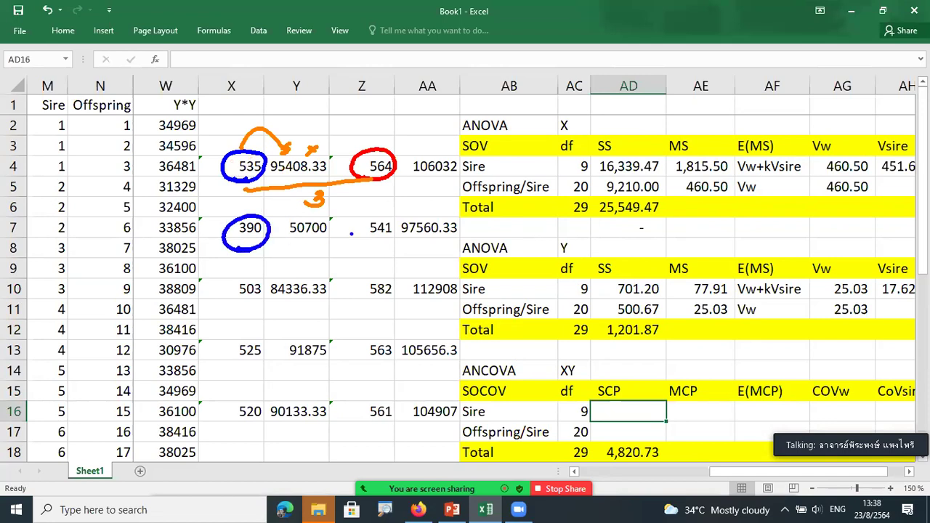
drag(374, 238, 372, 244)
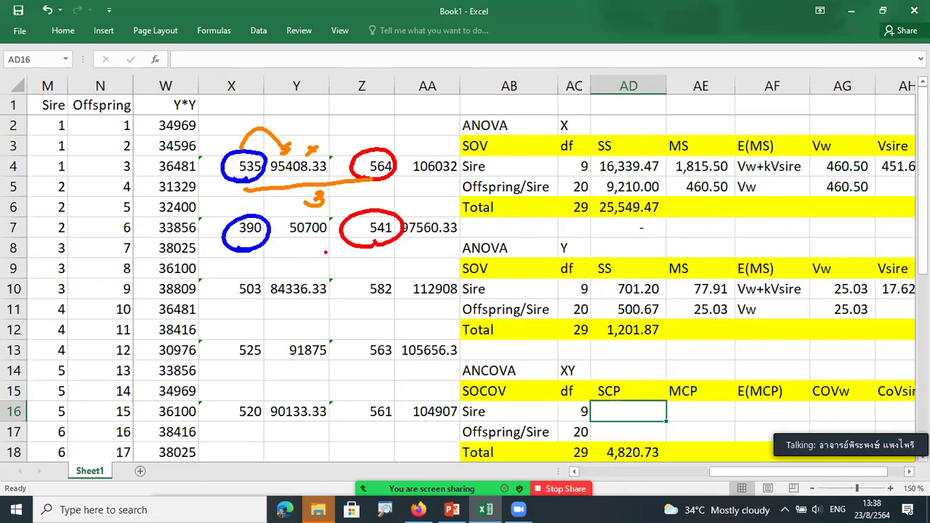
mouse_move(270, 260)
mouse_down()
mouse_move(333, 246)
mouse_move(313, 276)
mouse_up()
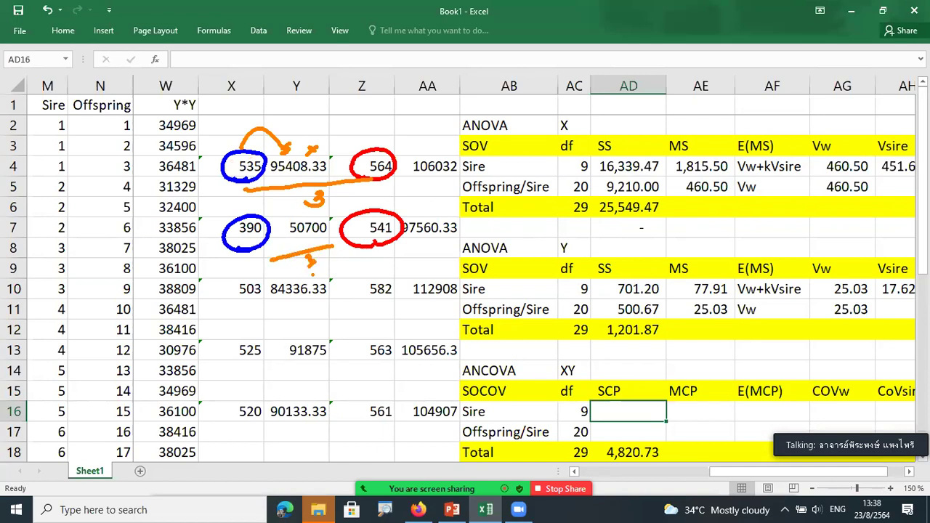
mouse_move(252, 305)
mouse_down()
mouse_move(219, 287)
mouse_move(251, 309)
mouse_up()
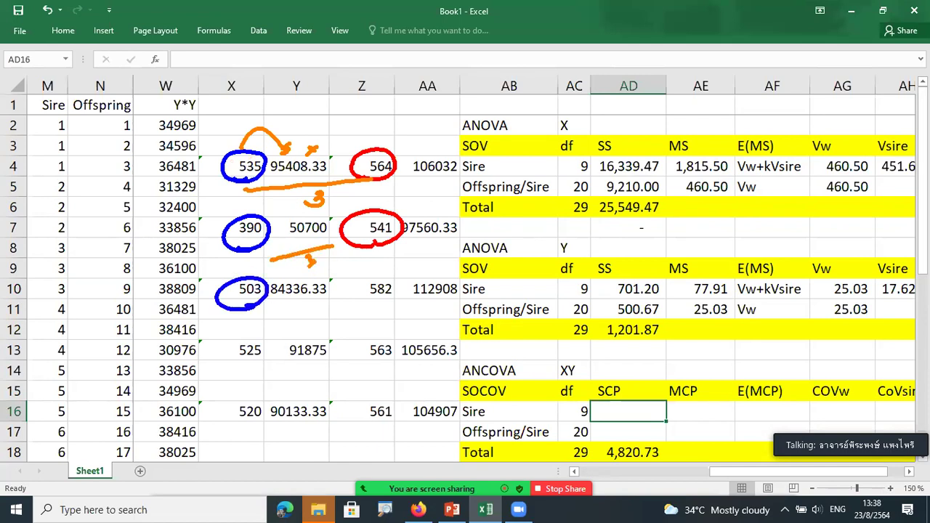
mouse_move(369, 304)
mouse_down()
mouse_move(364, 274)
mouse_move(372, 308)
mouse_up()
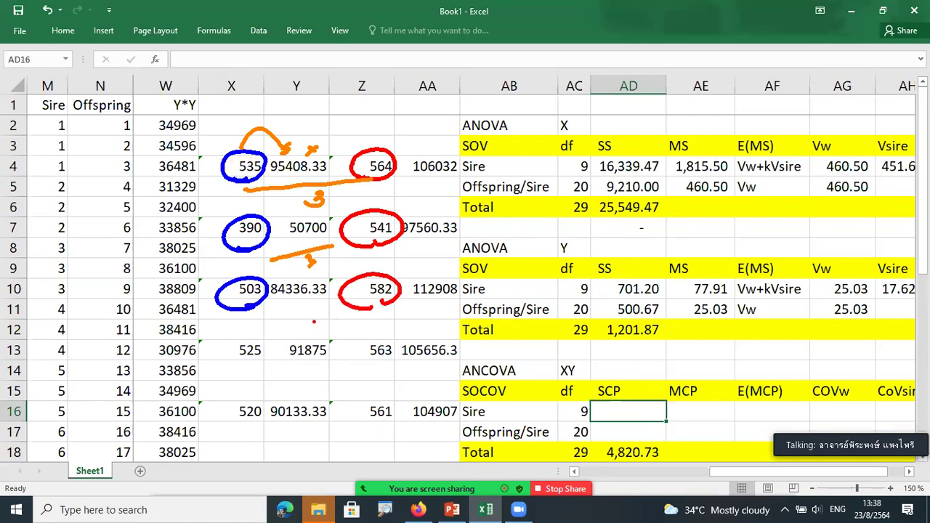
mouse_move(295, 320)
mouse_down()
mouse_move(331, 310)
mouse_move(312, 334)
mouse_up()
key(alt+s)
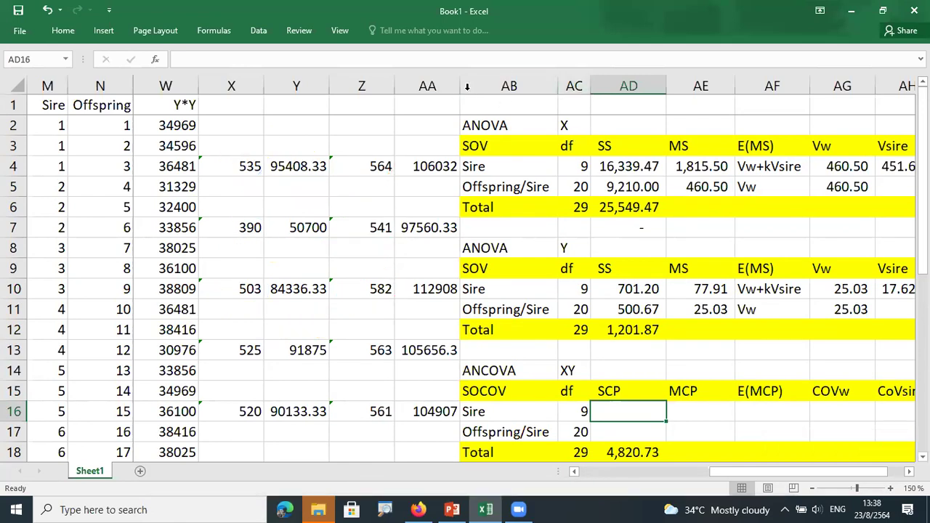
Insert a blank column at AA and move the sire Y results into it, leaving column AB empty beside the ANOVA tables
click(429, 86)
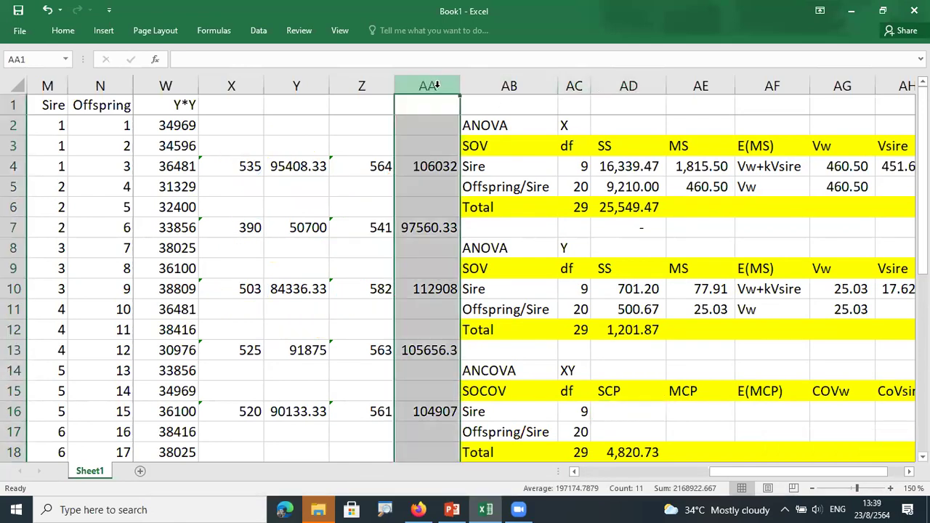
click(61, 31)
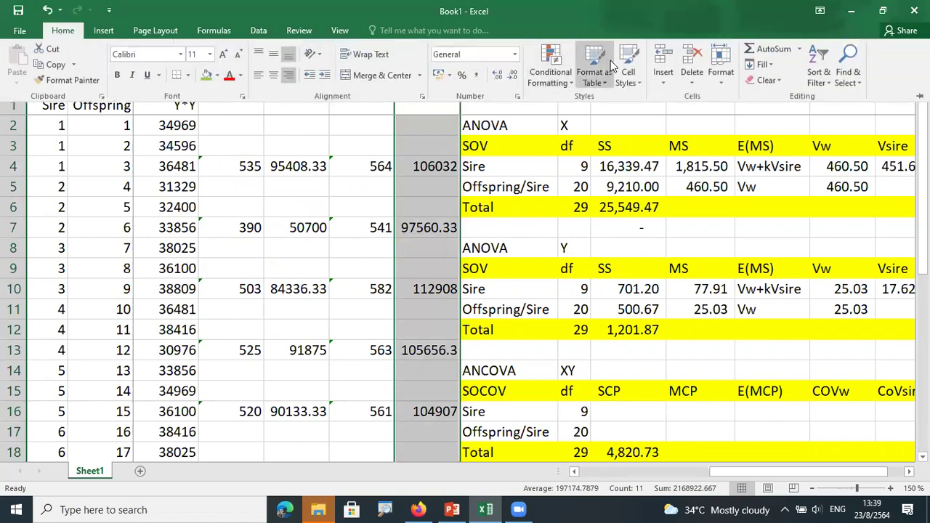
click(670, 56)
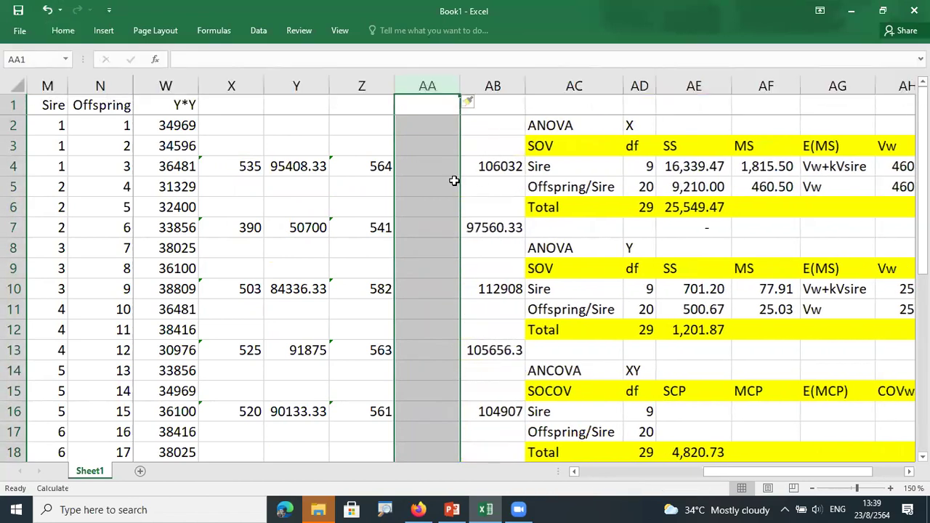
click(427, 167)
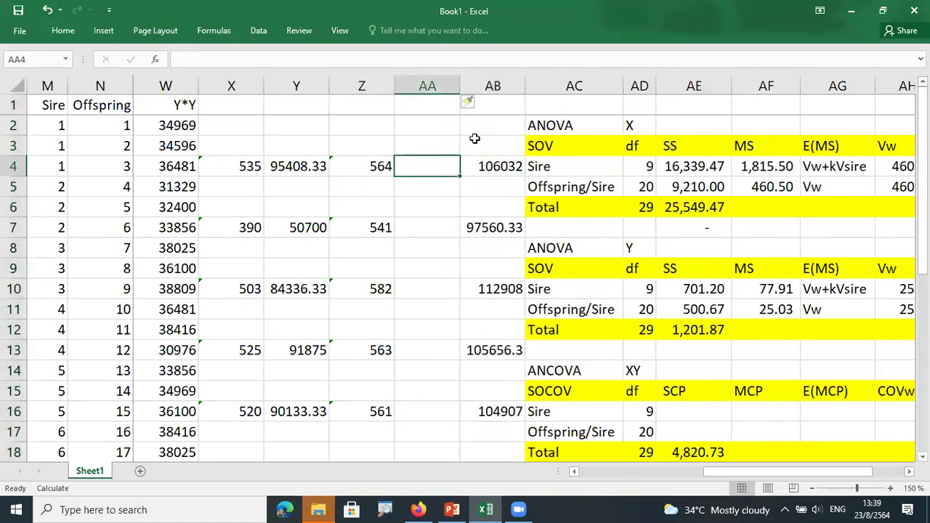
click(493, 85)
drag(449, 145, 430, 139)
Enter the formula =X4*Z4/3 in AB4 to compute sire 1's cross product of X and Y totals
click(484, 170)
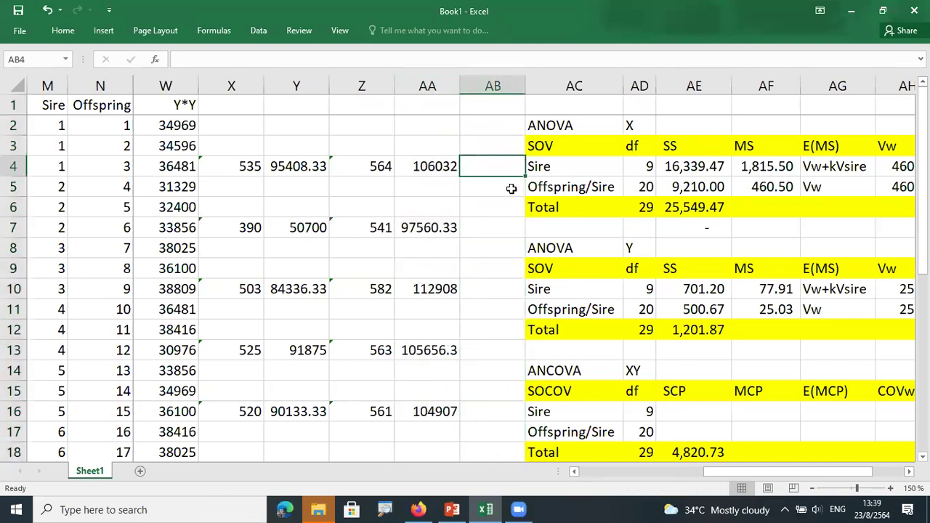
text(=)
click(235, 160)
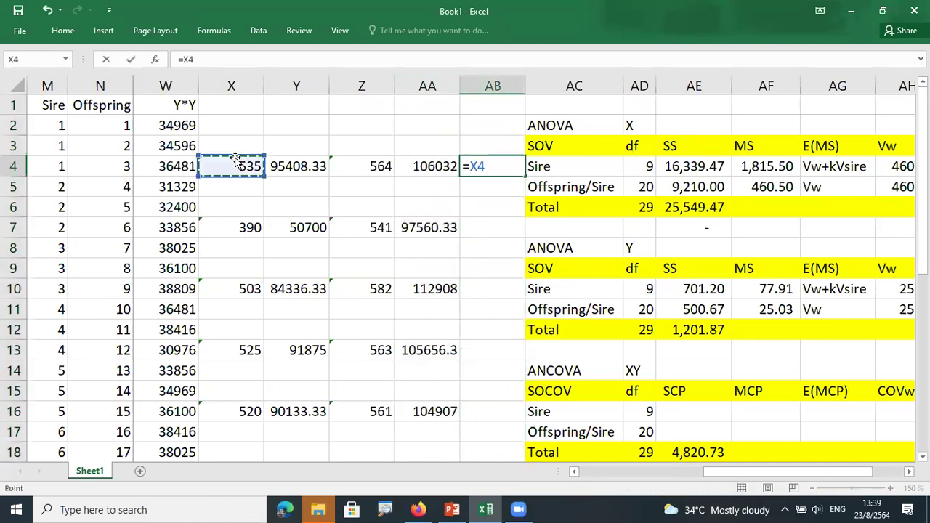
text(*)
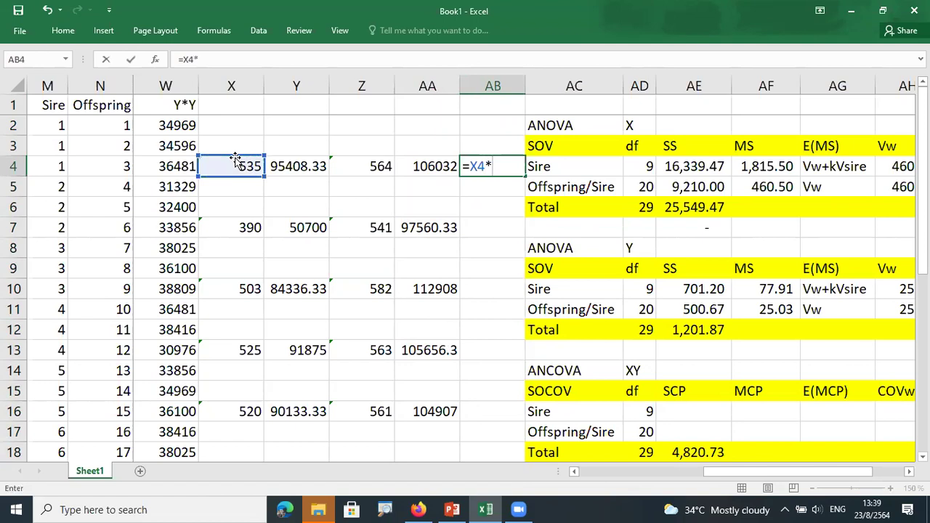
click(365, 165)
text(/)
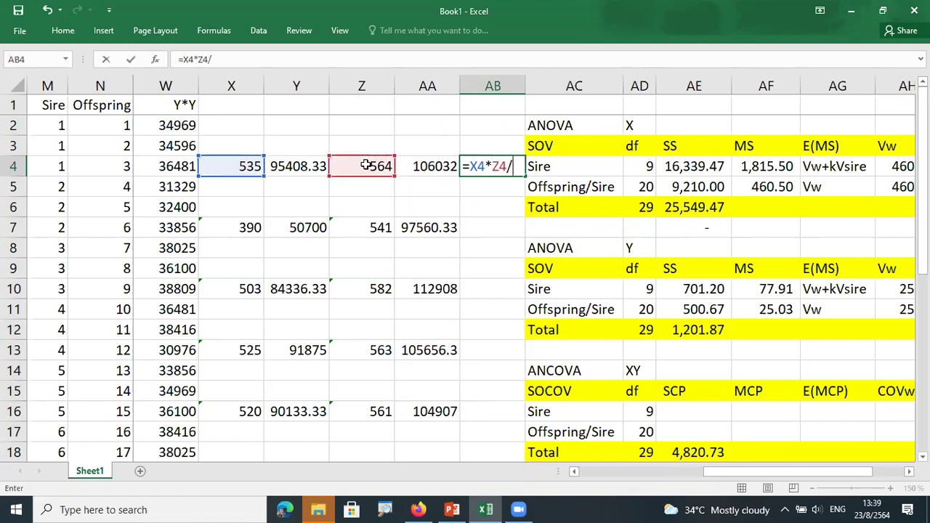
text(3)
key(Return)
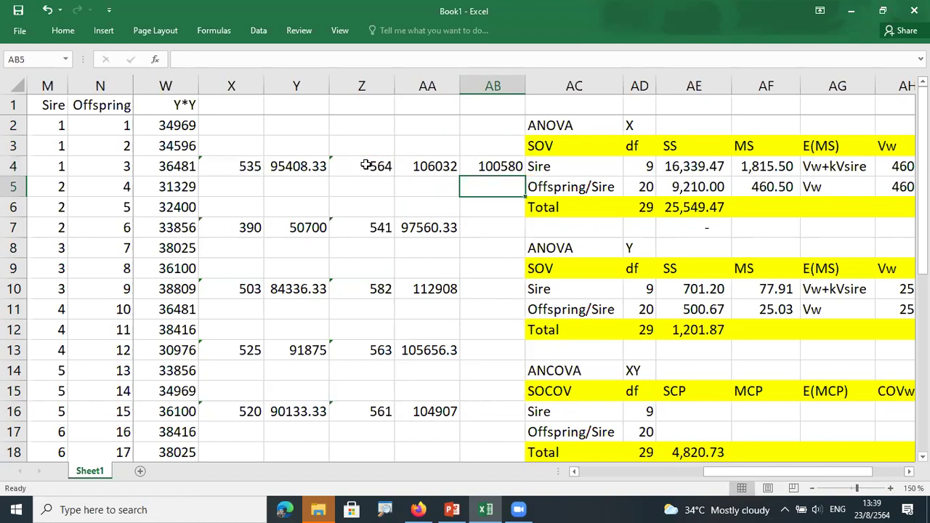
Fill the AB4 cross-product formula down to AB31 and copy the column sum from AA32 into AB32
click(502, 167)
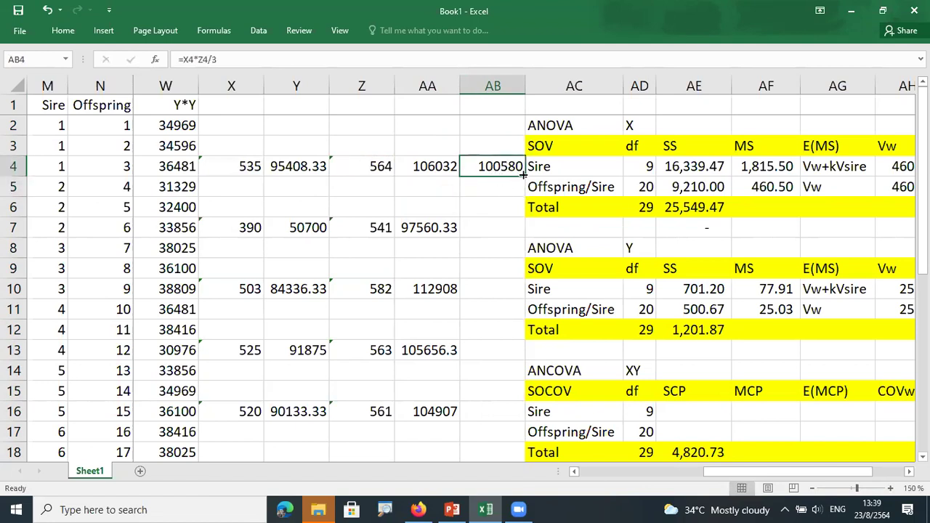
drag(523, 174, 479, 413)
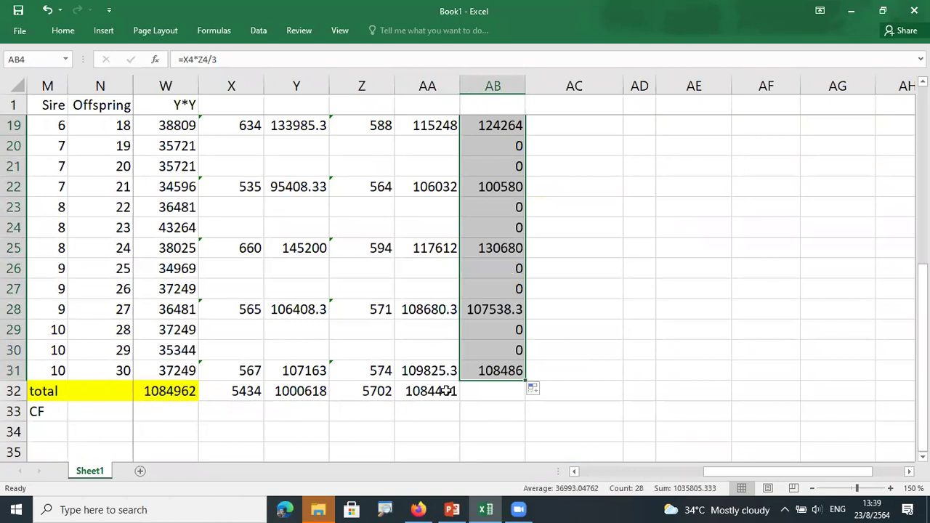
key(ctrl+c)
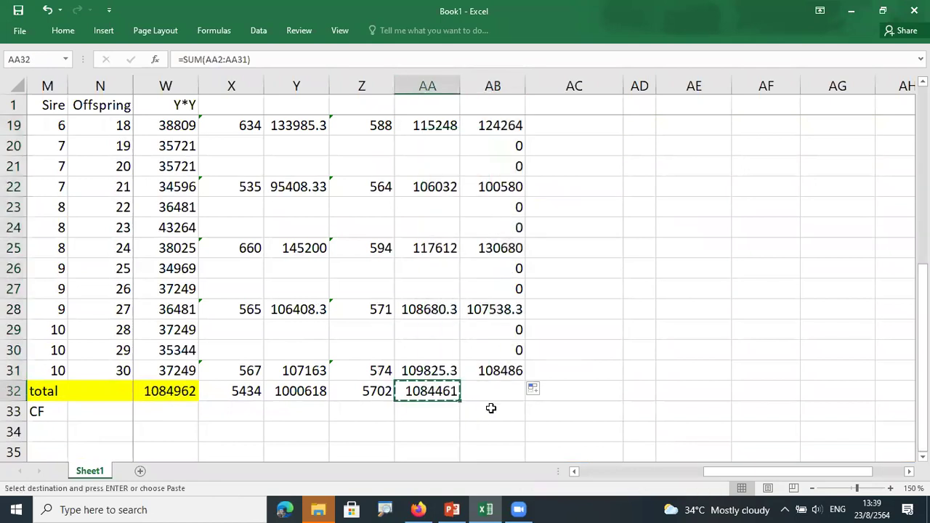
click(501, 398)
key(ctrl+v)
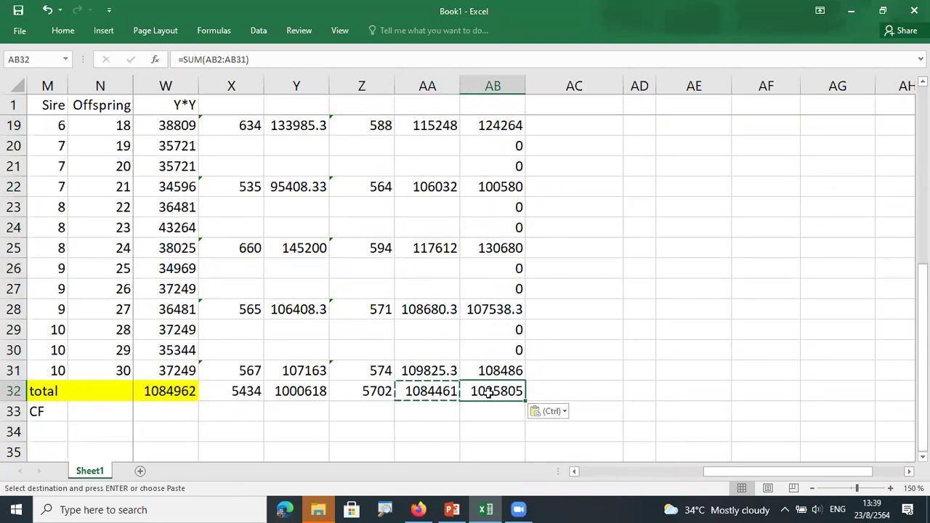
Calculate the Sire SCP in AE16 as the cross-product total AB32 minus the correction factor P34
scroll(565, 378, up, 5)
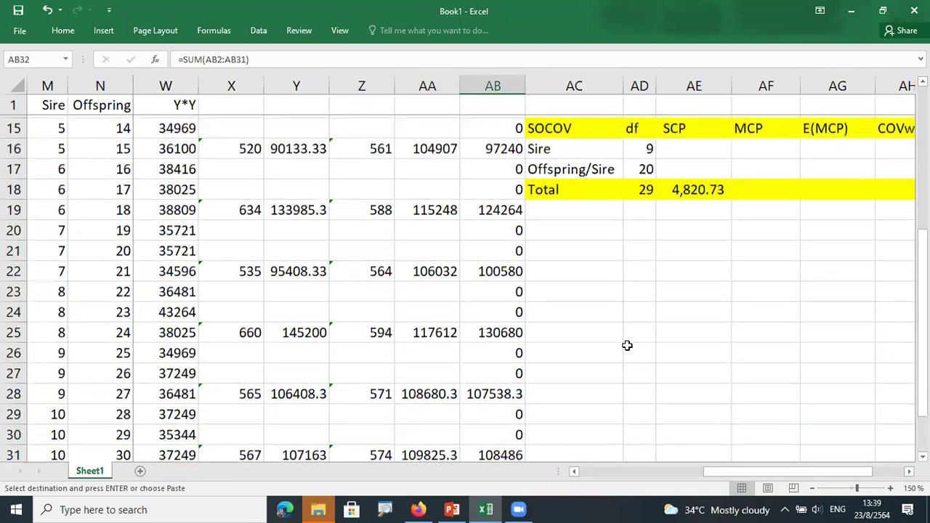
click(688, 377)
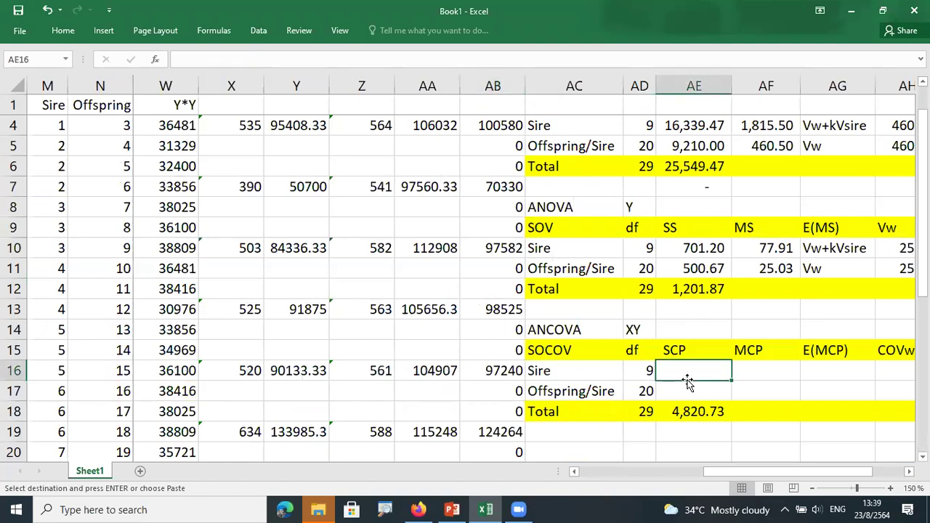
text(+)
scroll(676, 397, down, 6)
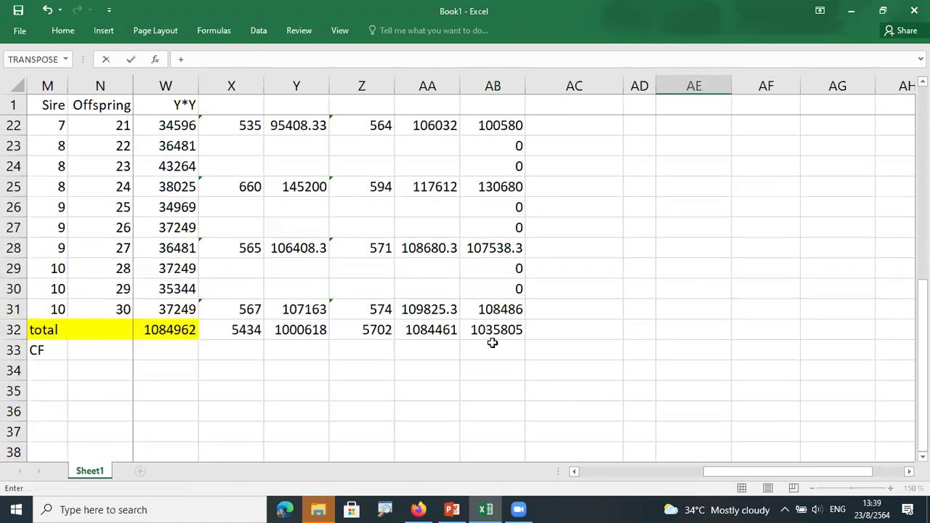
click(493, 343)
text(-)
drag(703, 465, 476, 453)
click(225, 367)
key(Return)
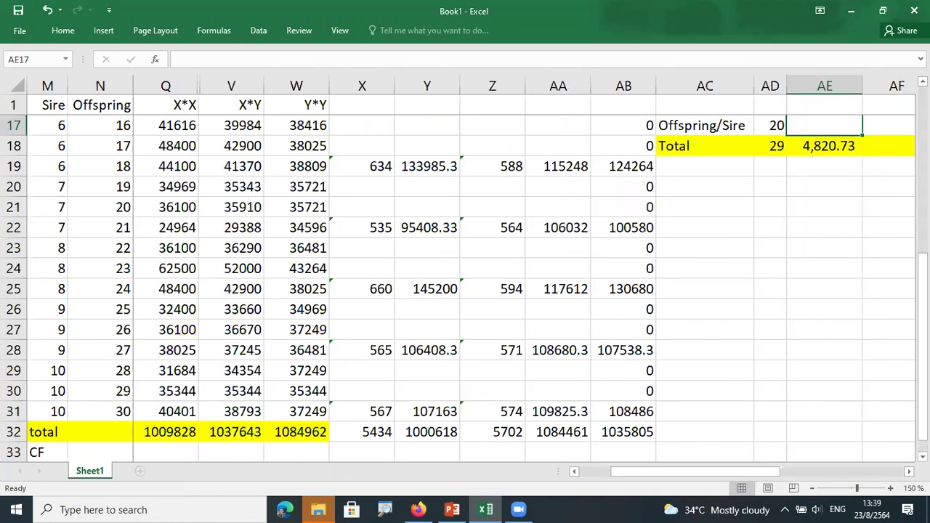
Calculate the Offspring/Sire SCP in AE17 as the X*Y total V32 minus the sire cross-product total AB32
scroll(479, 284, up, 2)
scroll(480, 284, right, 3)
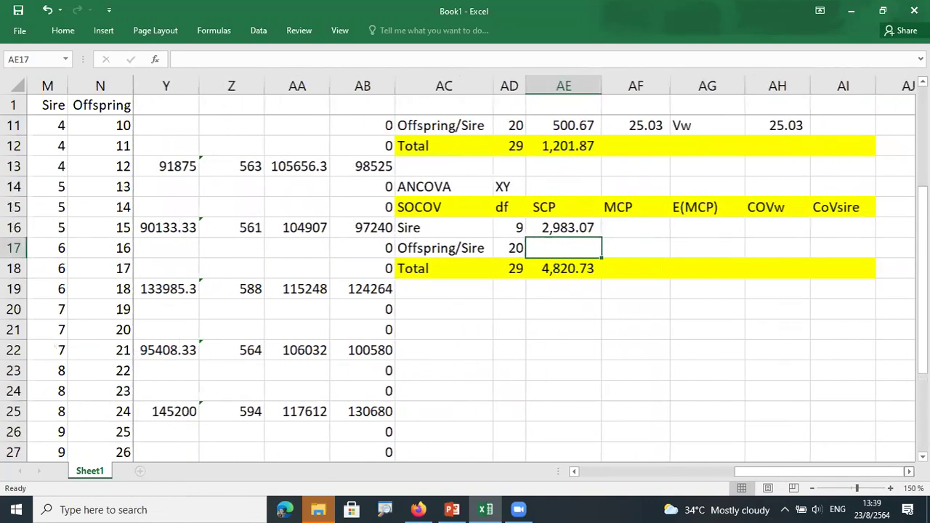
click(556, 269)
scroll(574, 247, up, 3)
scroll(582, 261, down, 3)
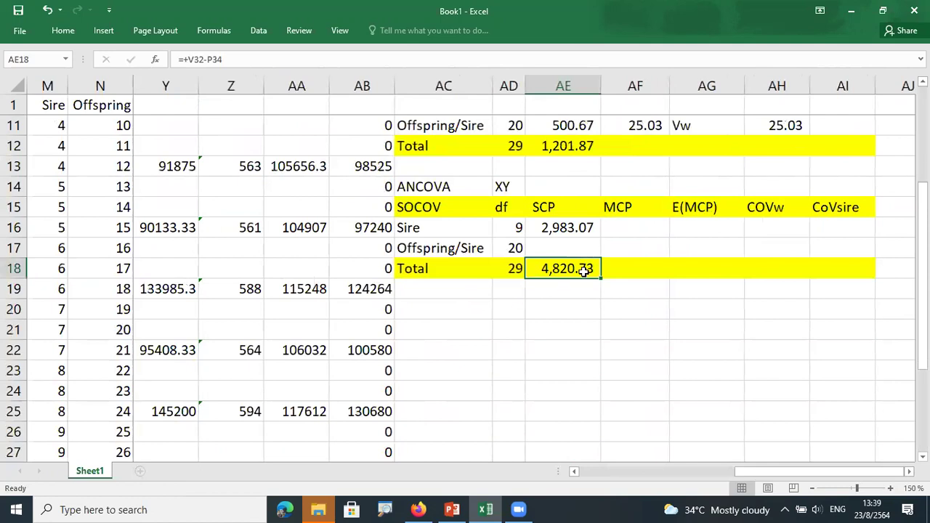
click(560, 245)
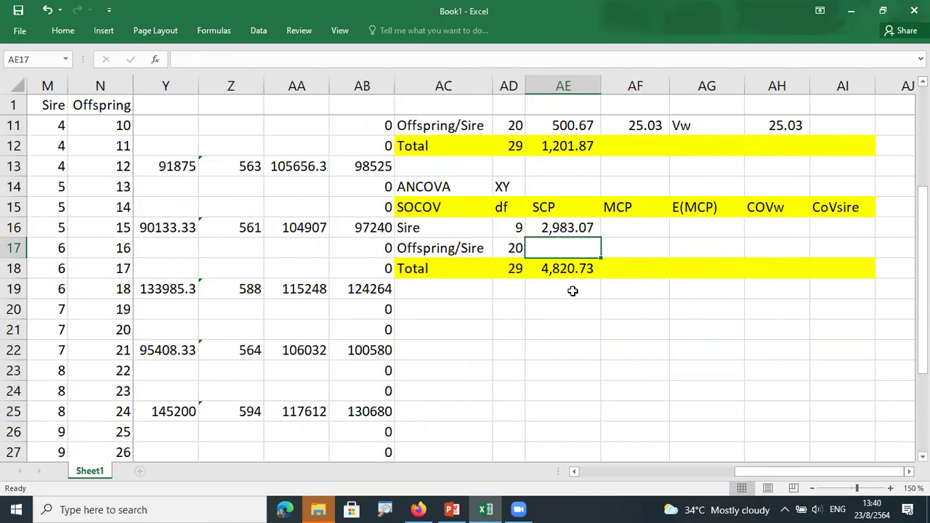
text(+)
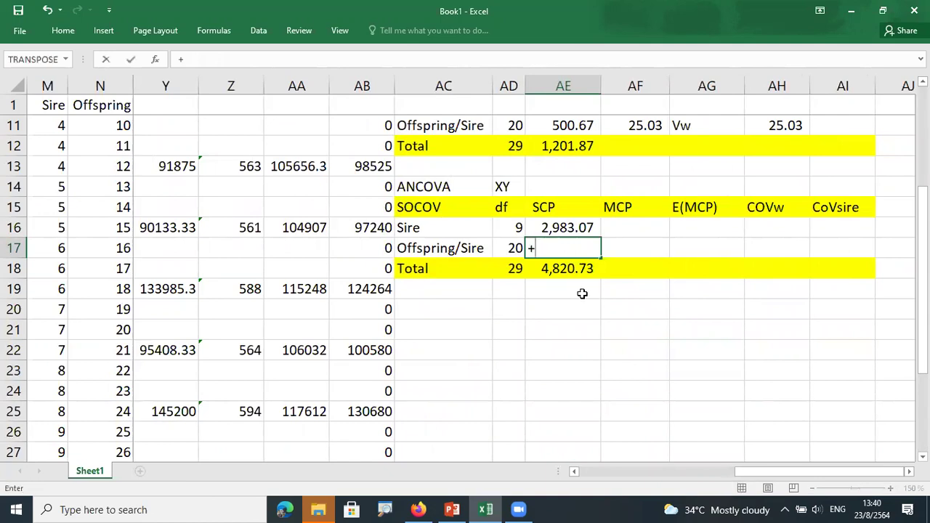
drag(741, 471, 561, 456)
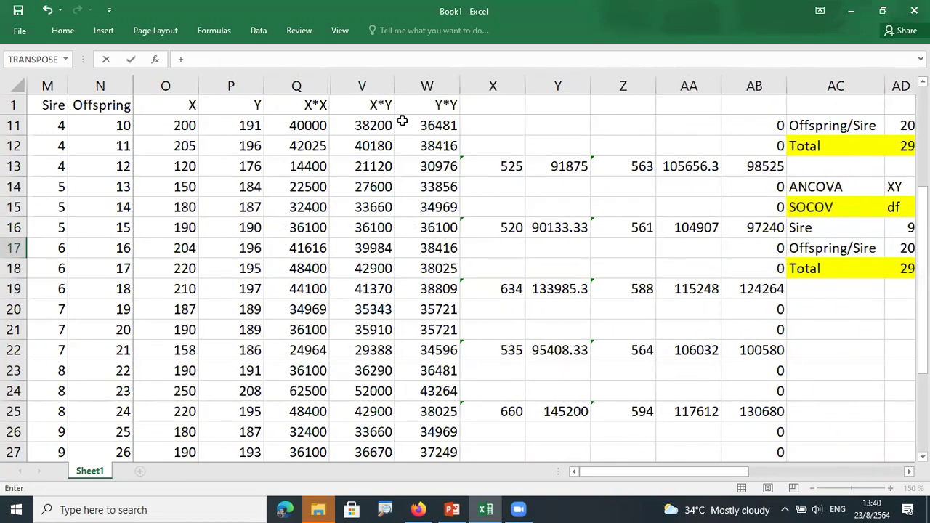
scroll(374, 134, down, 4)
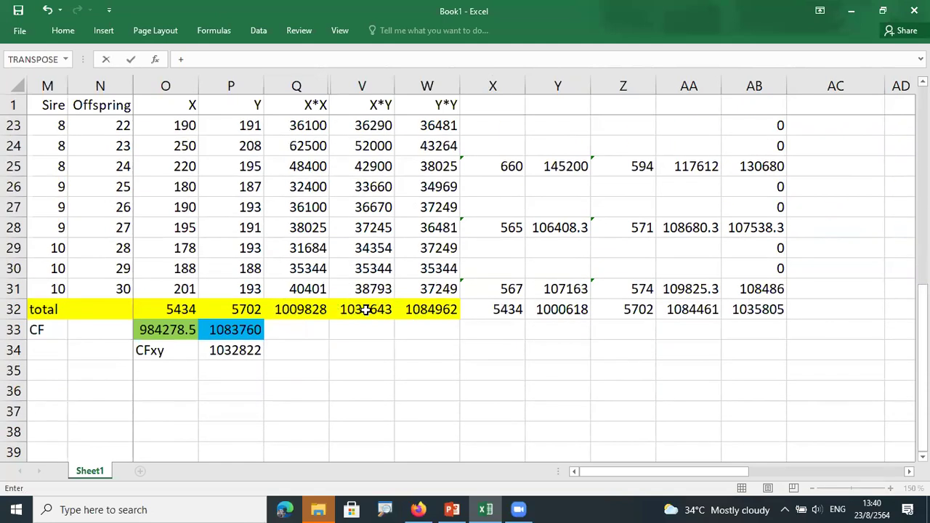
click(367, 308)
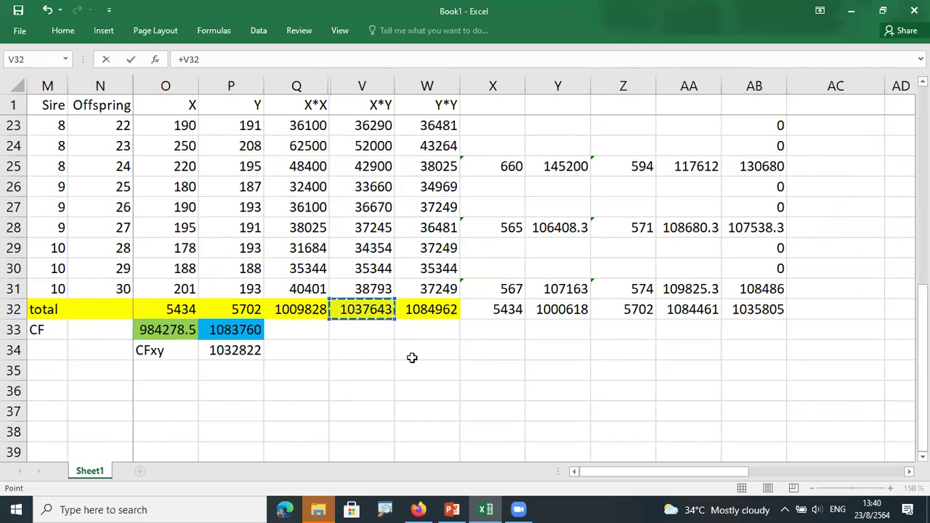
text(-)
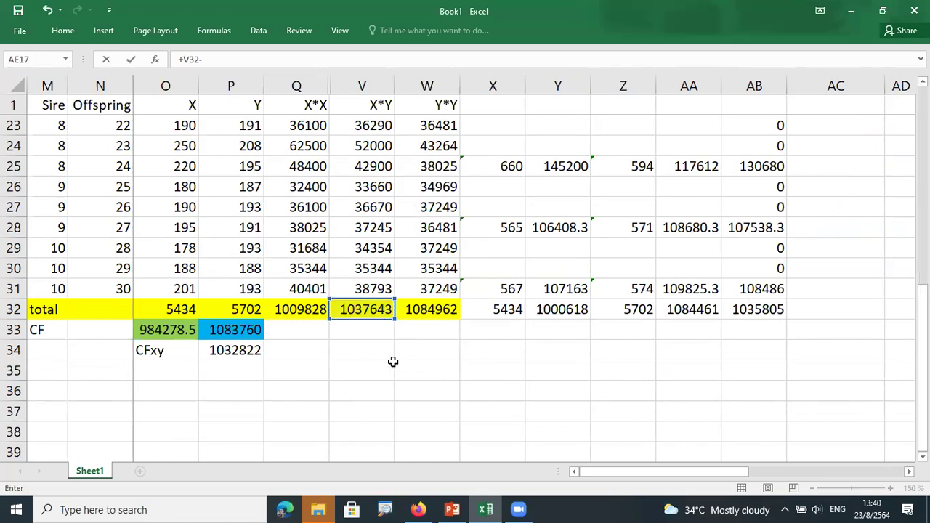
click(756, 315)
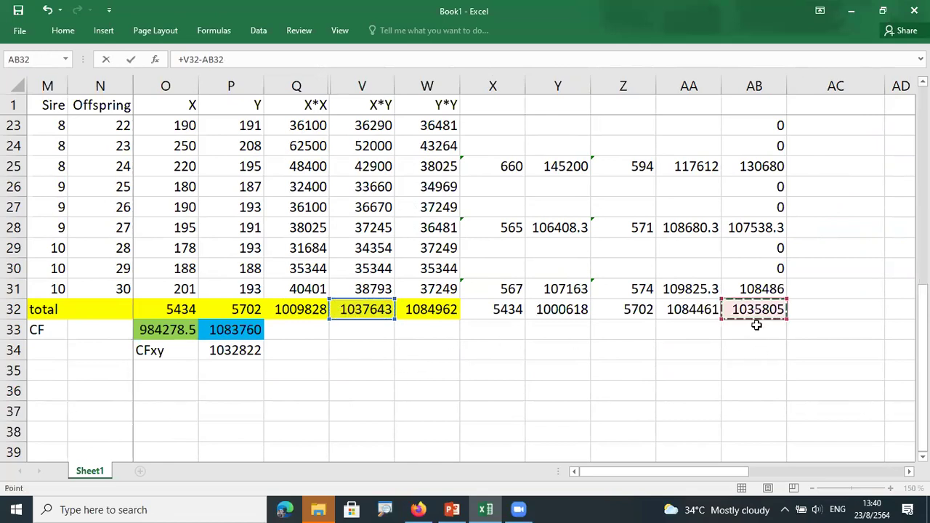
key(Return)
Examine which cells the Sire and Total SCP formulas in AE16 and AE18 refer to, leaving both unedited
scroll(829, 306, up, 3)
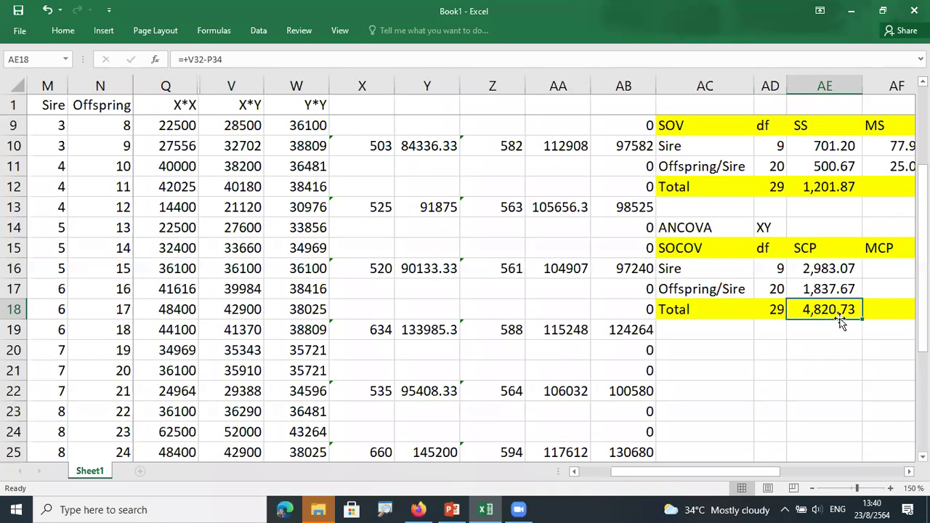
click(799, 268)
scroll(828, 313, down, 1)
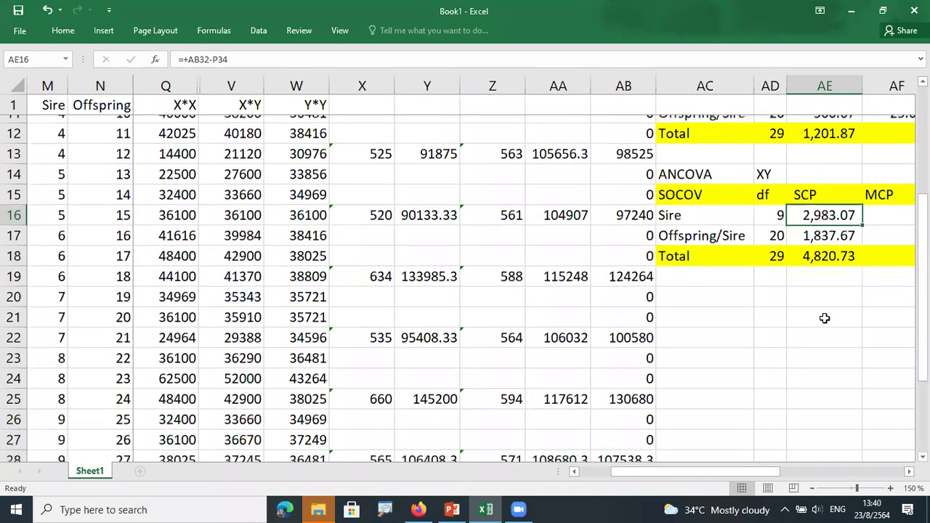
scroll(817, 330, down, 3)
key(F2)
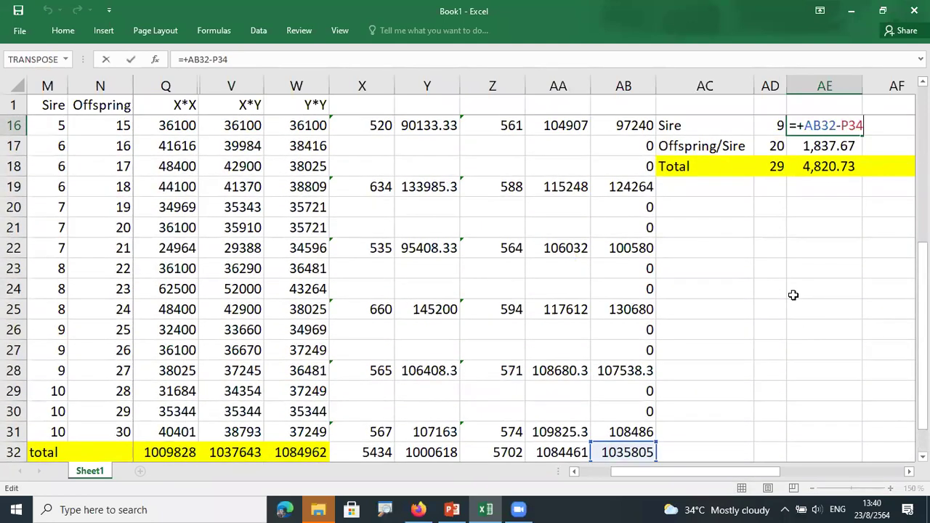
scroll(794, 296, down, 3)
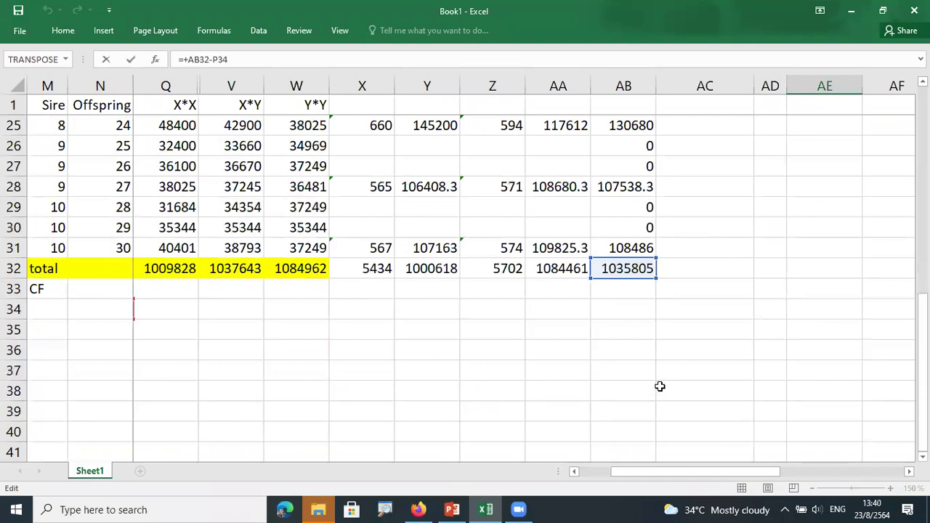
click(676, 472)
scroll(790, 211, up, 3)
double_click(824, 166)
drag(676, 471, 606, 422)
scroll(606, 421, down, 1)
key(Escape)
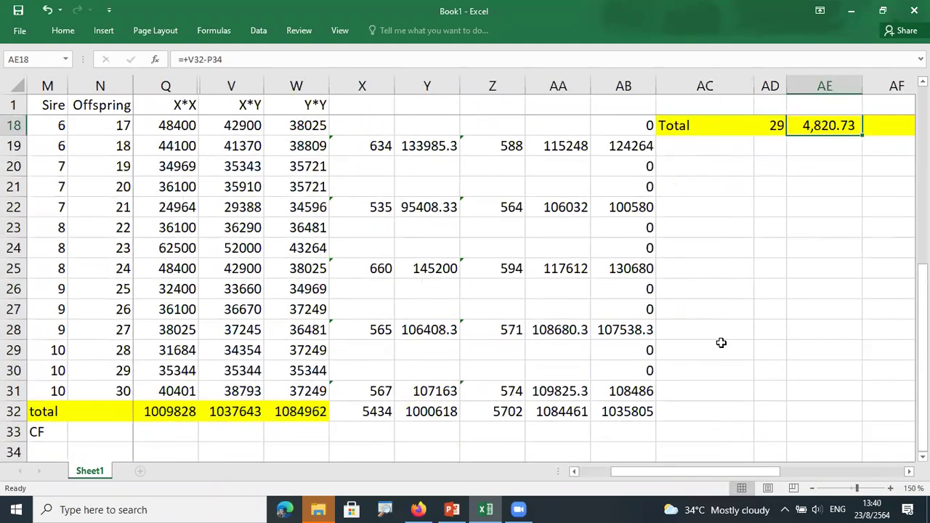
Copy the Sire and Offspring/Sire MS formulas from the Y ANOVA into the ANCOVA's MCP cells AF16:AF17
scroll(792, 418, up, 6)
click(909, 472)
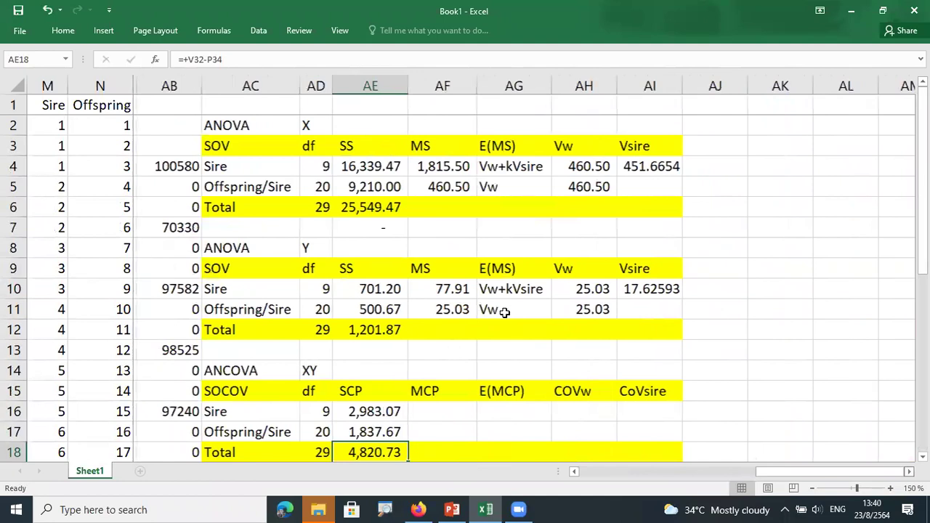
click(448, 290)
drag(448, 290, 448, 309)
key(ctrl+c)
click(431, 410)
key(ctrl+v)
Copy the Vw and Vsire formulas in AH10:AI11 into the ANCOVA's COVw and CoVsire cells starting at AH16
drag(591, 289, 633, 309)
key(ctrl+c)
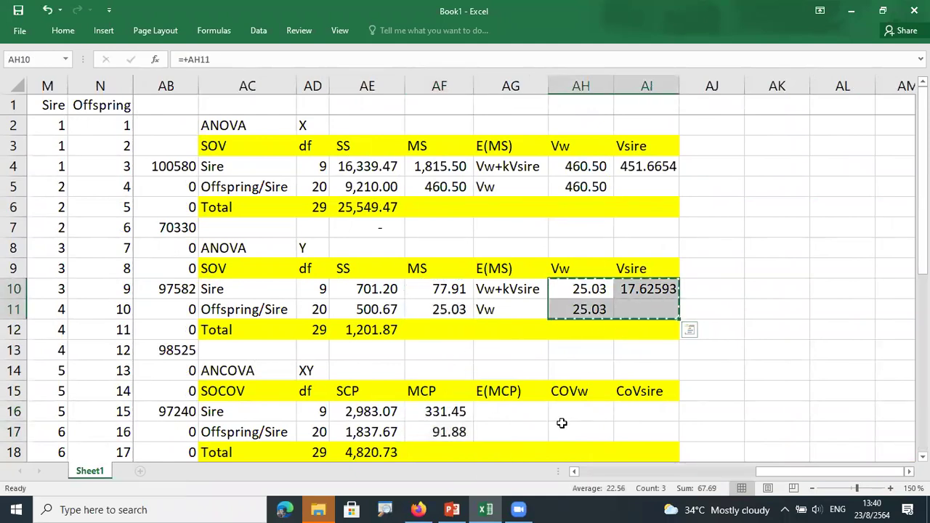
click(565, 413)
key(ctrl+v)
Enter COVw+kCOVsire in the ANCOVA's E(MCP) cells AG16 and AG17, and fit column AG to its contents
click(512, 418)
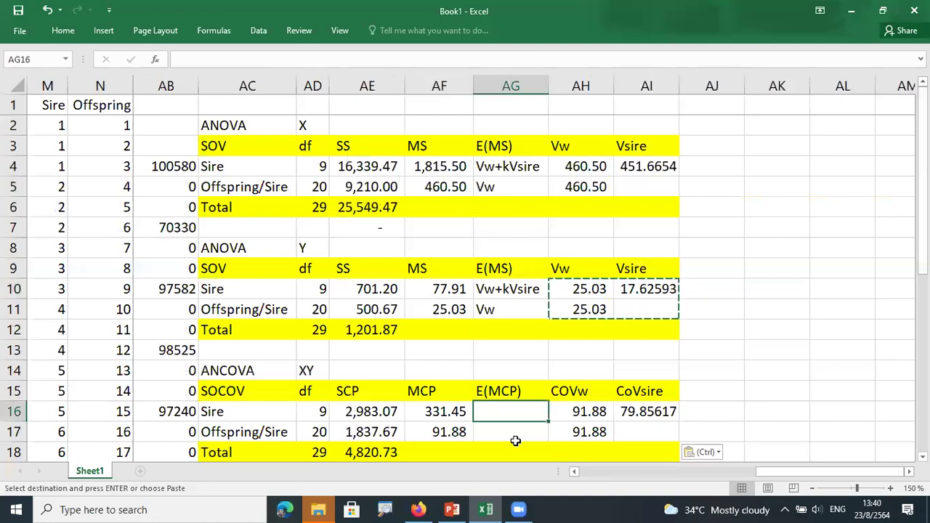
text(COVw+kCOVsire)
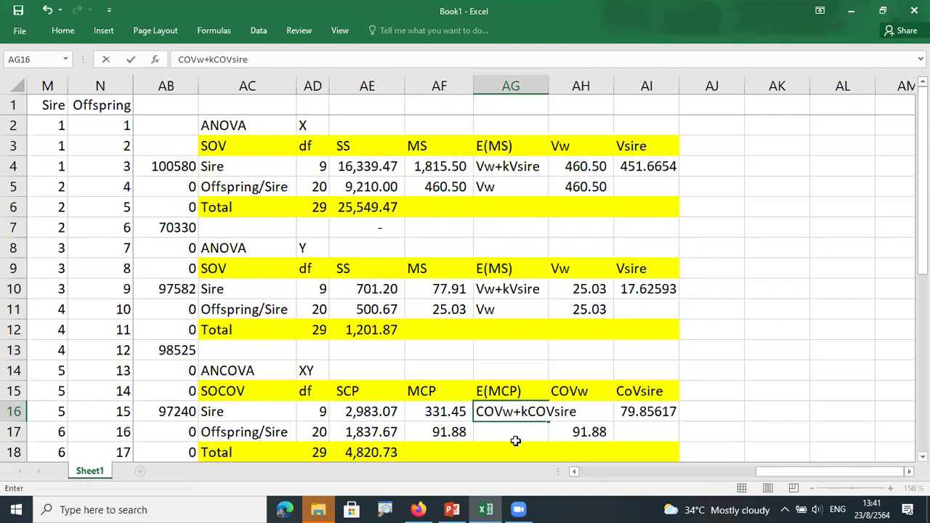
key(Return)
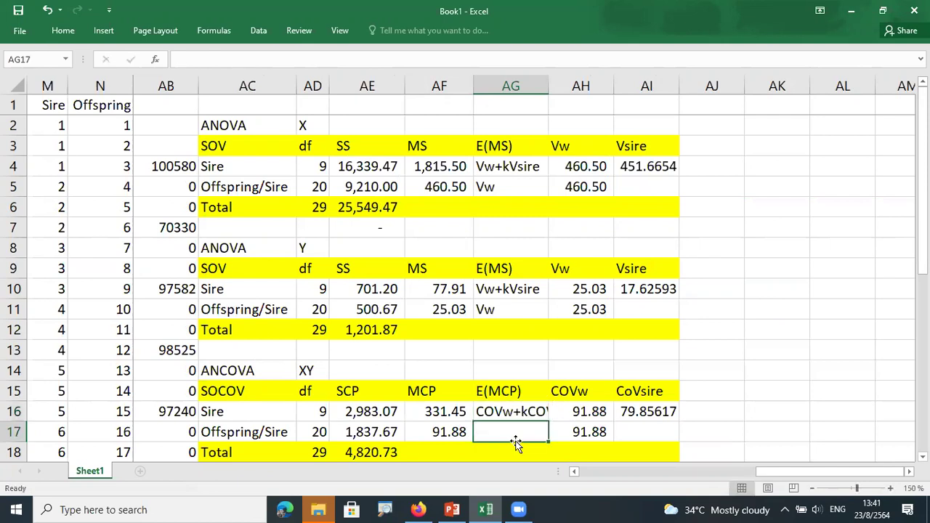
text(COVw+)
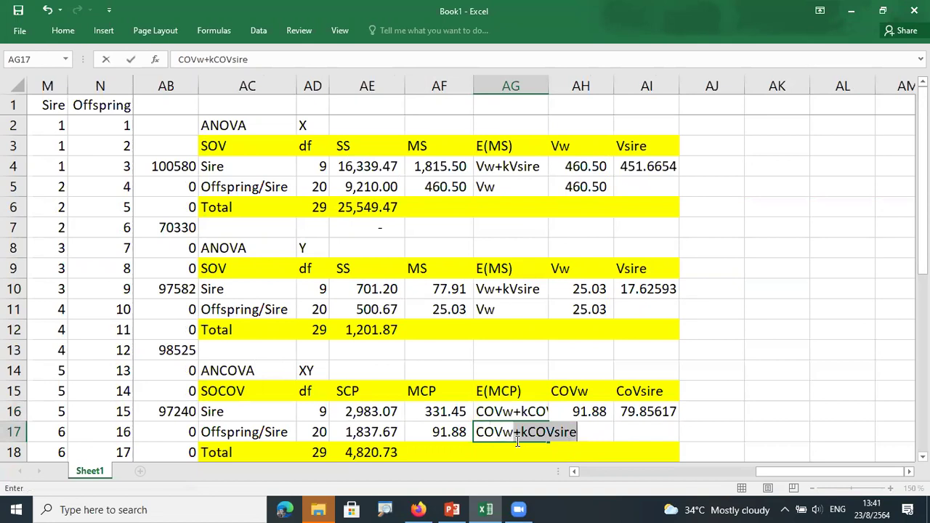
key(Return)
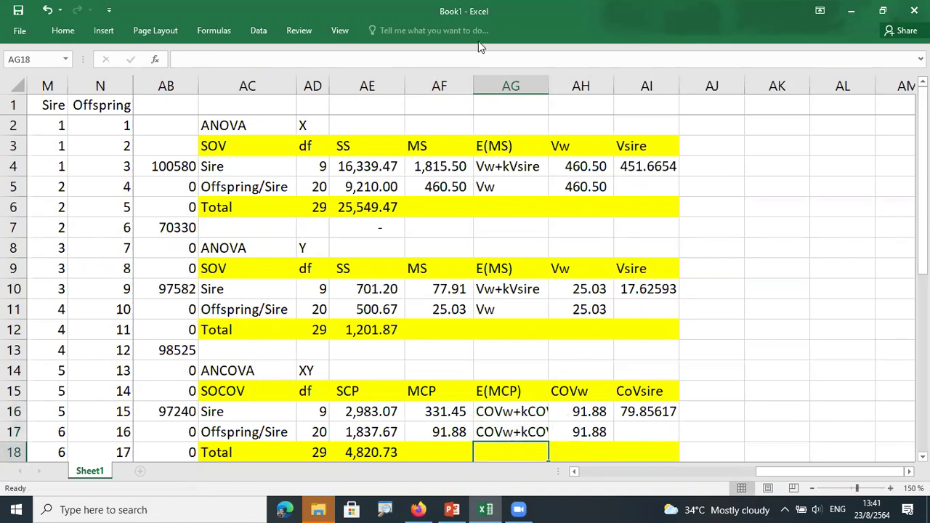
double_click(549, 86)
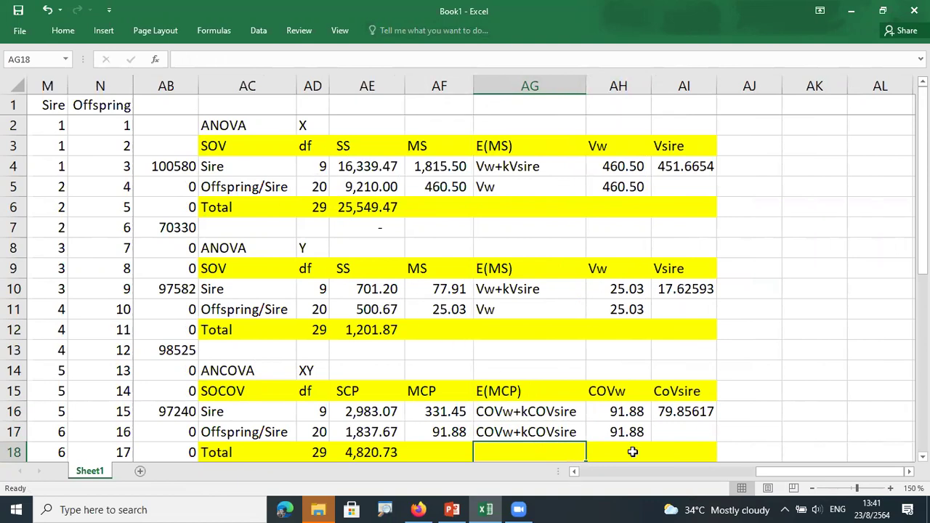
Hide the data and working columns M through AB so the sheet starts at the ANOVA tables
click(700, 473)
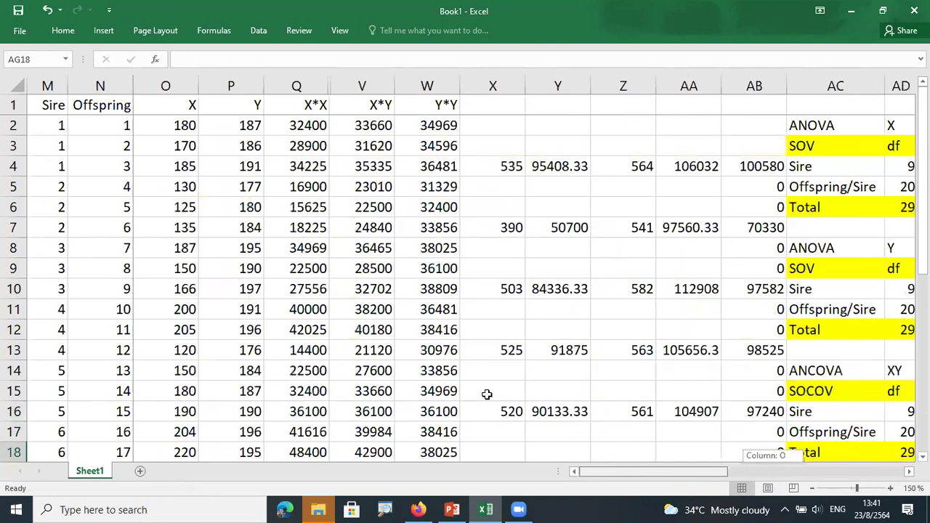
click(44, 86)
drag(69, 86, 74, 105)
drag(427, 187, 741, 249)
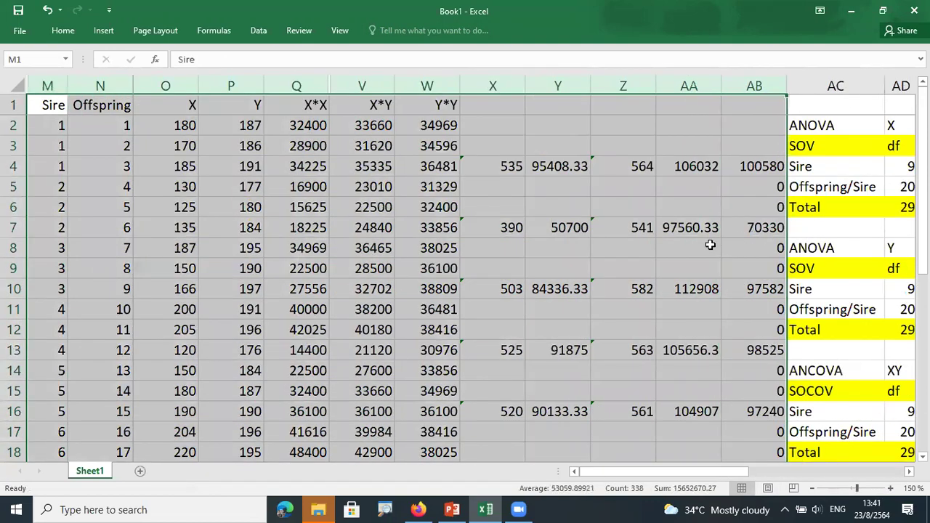
right_click(712, 246)
click(742, 423)
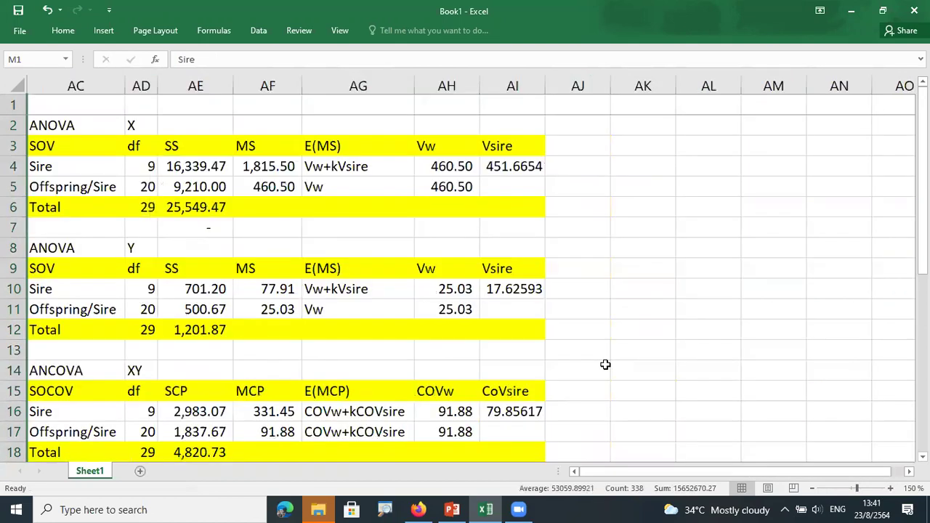
click(600, 330)
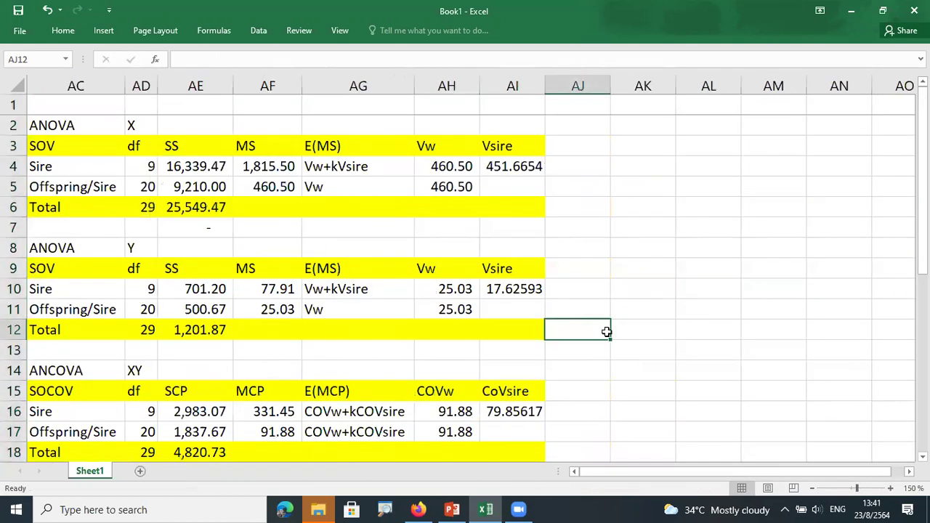
Hide the header row 1 above the ANOVA tables
click(14, 106)
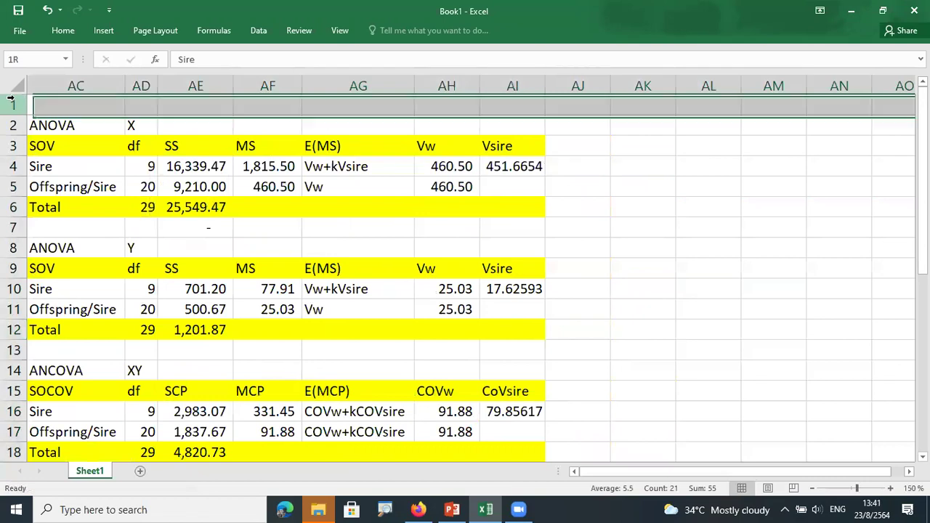
right_click(117, 110)
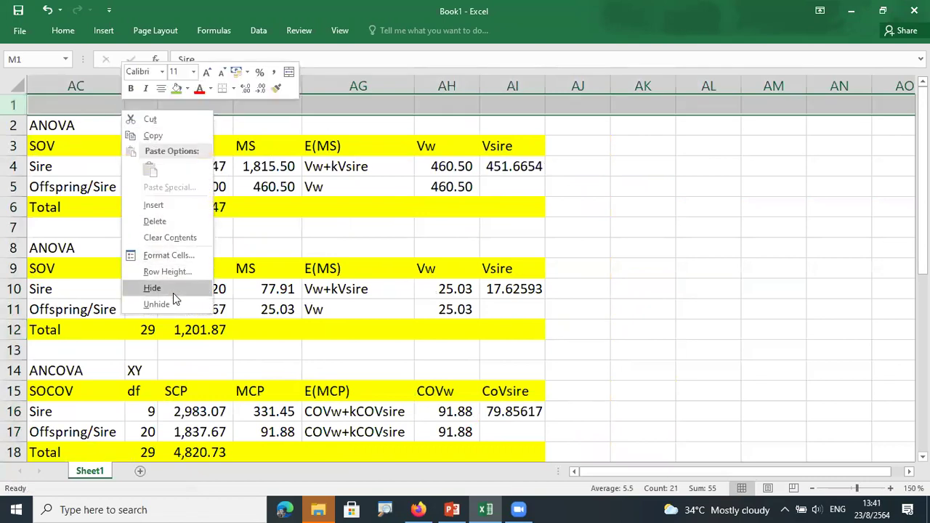
click(173, 289)
click(633, 230)
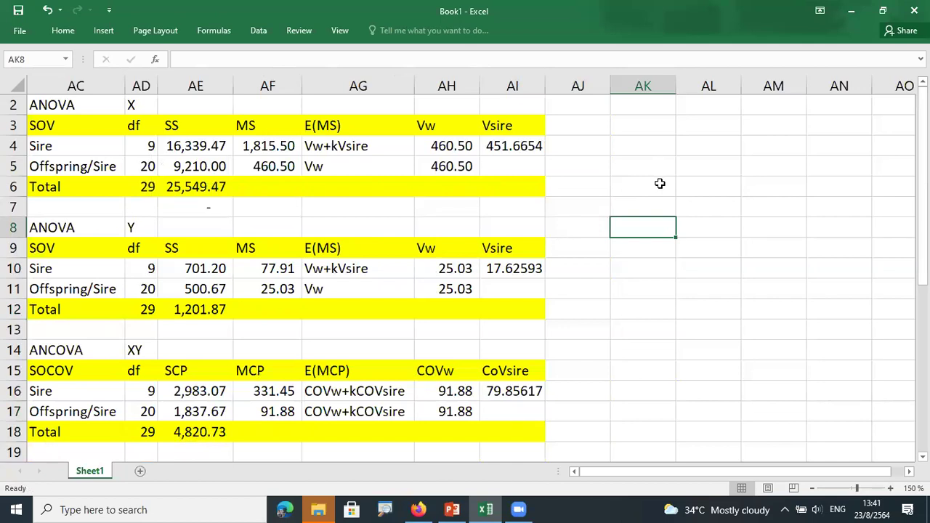
Label a phenotypic variance block with Vp in AK3, X in AL3 and Y in AL4
click(633, 126)
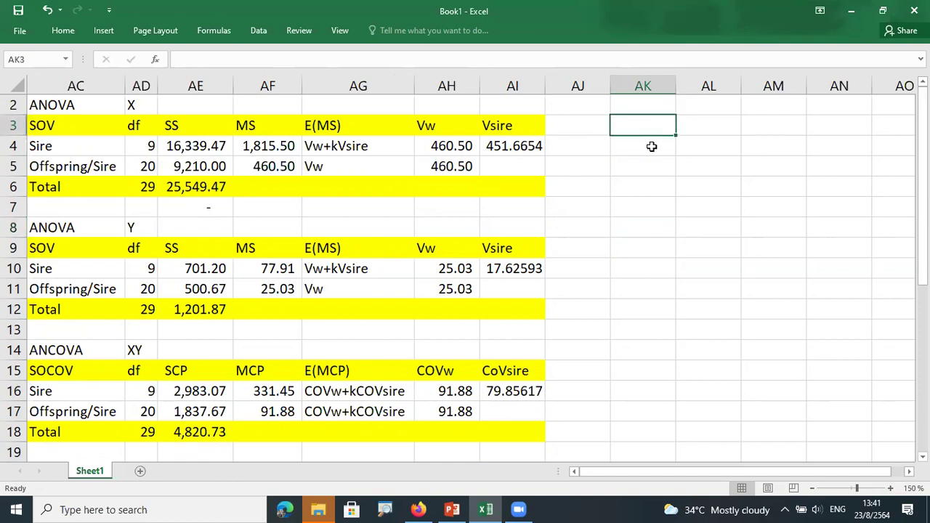
text(Vp)
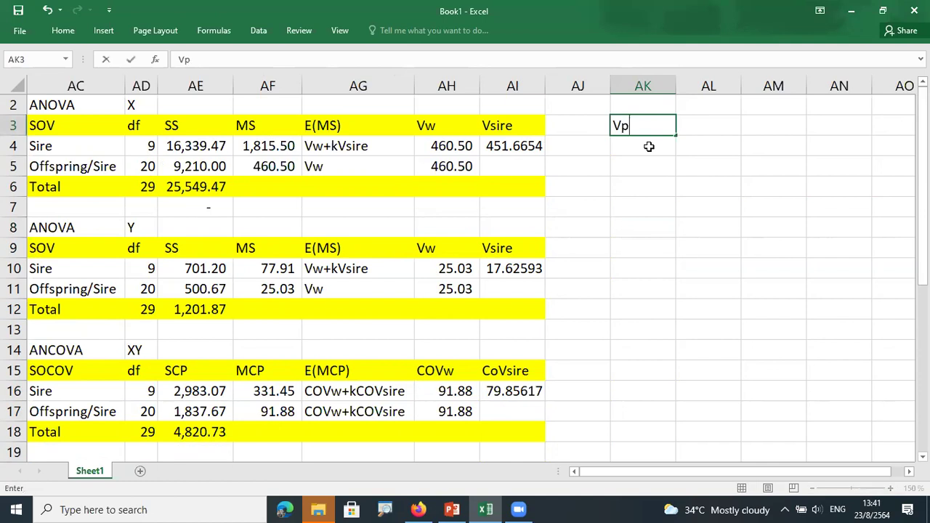
key(Return)
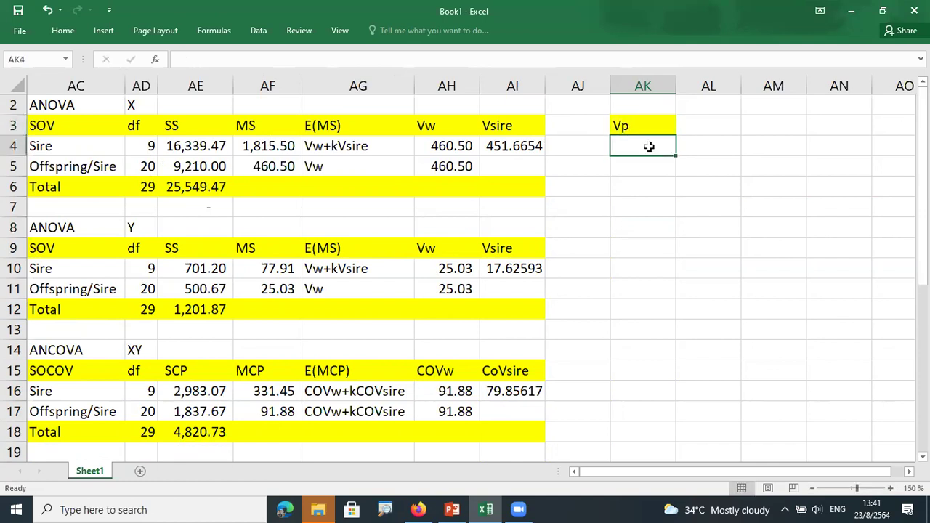
click(699, 130)
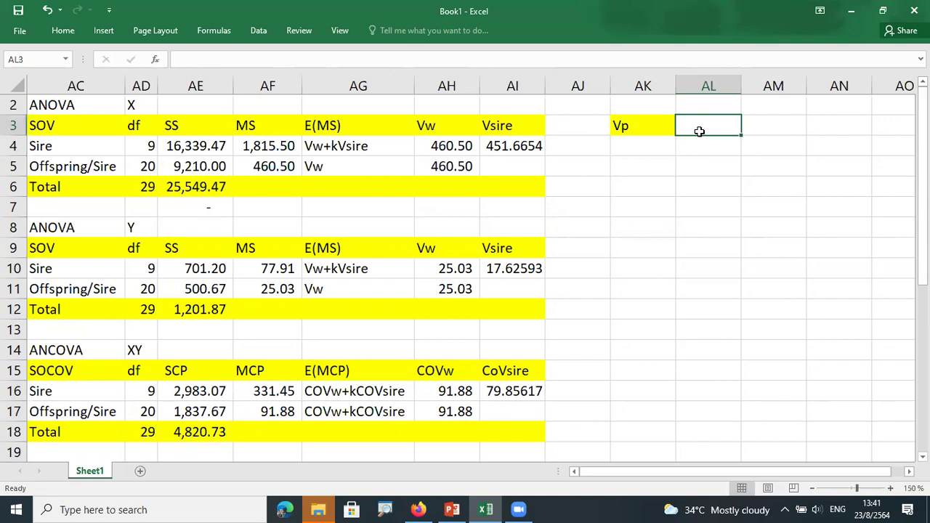
click(625, 129)
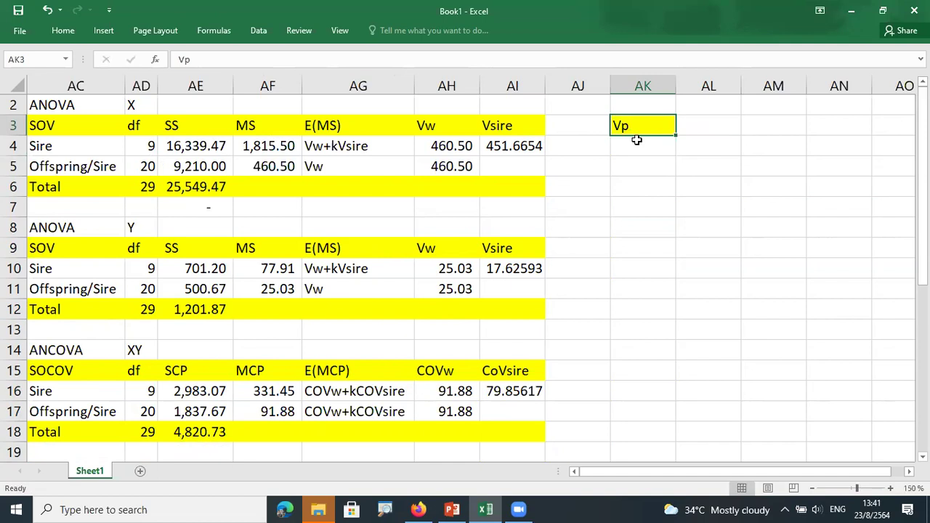
click(695, 128)
text(X)
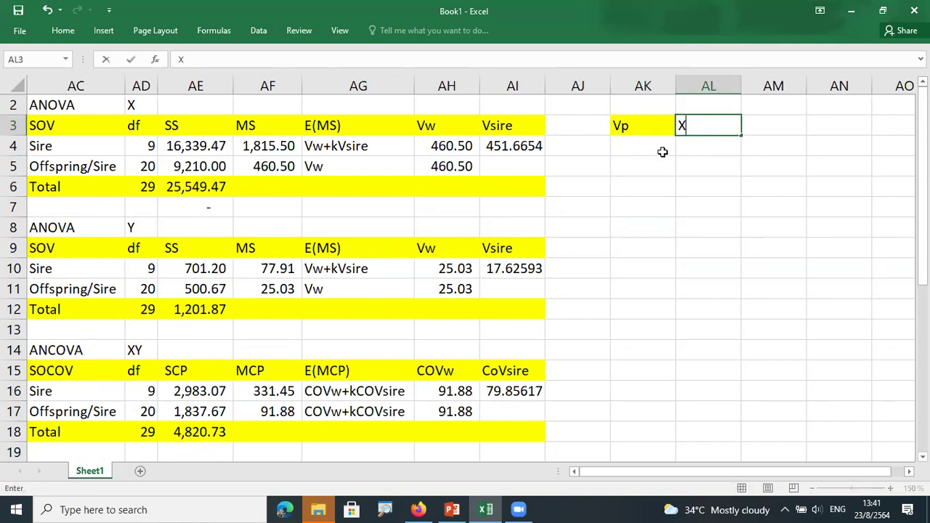
key(Return)
text(Y)
key(Return)
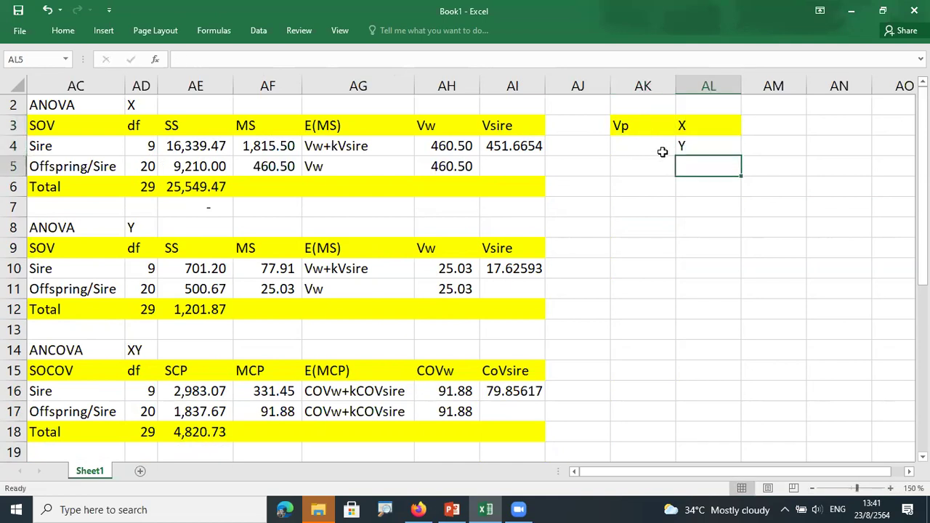
Remove the fill colour from columns AK through AN
drag(646, 100, 843, 143)
right_click(765, 158)
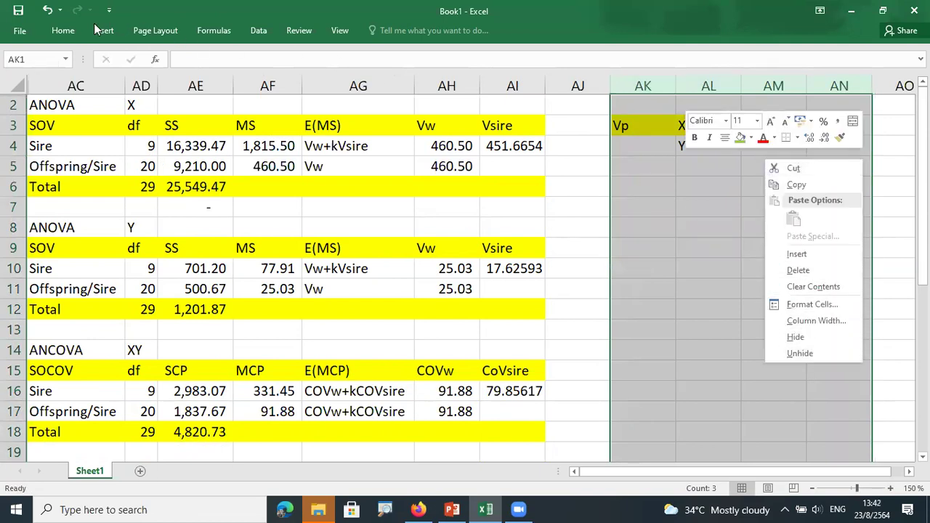
click(63, 30)
click(218, 75)
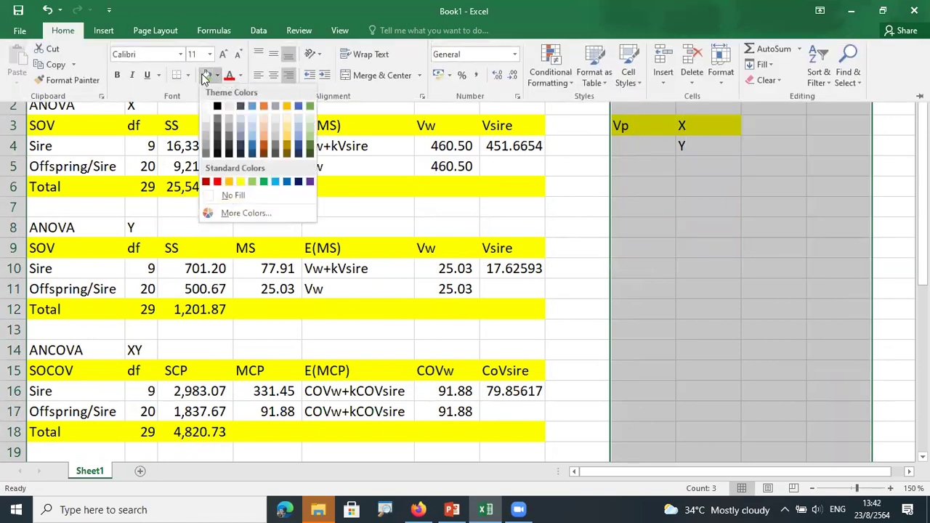
click(241, 195)
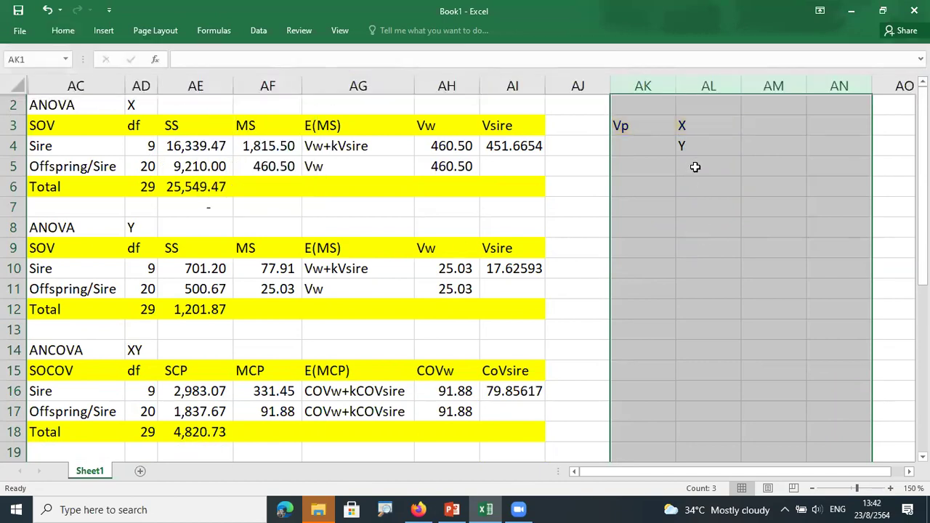
click(702, 127)
Calculate Vp for X in AM3 as the sum of Vw AH4 and Vsire AI4
click(779, 127)
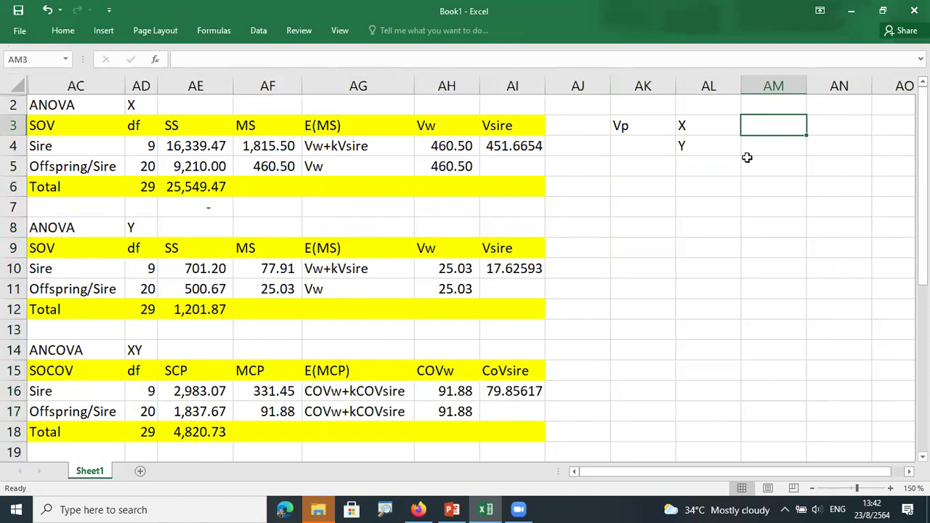
text(+AH4+)
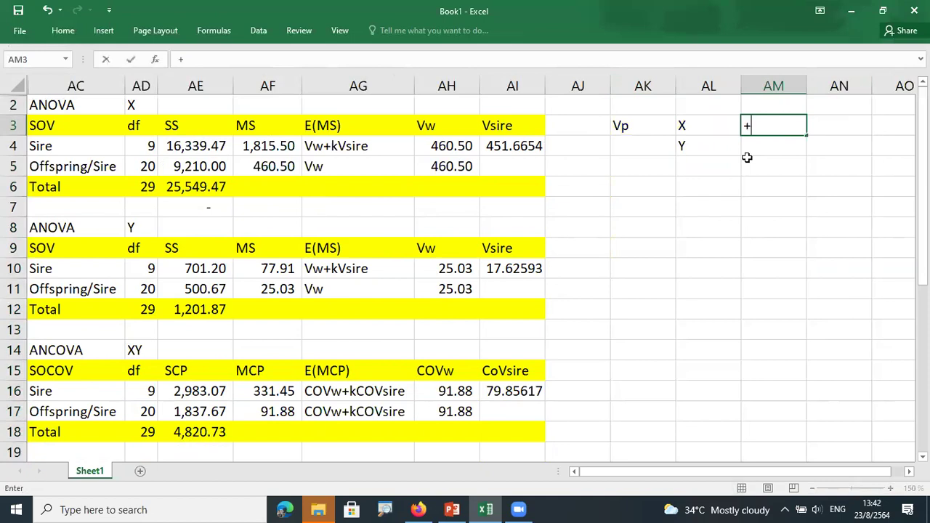
click(460, 146)
text(+)
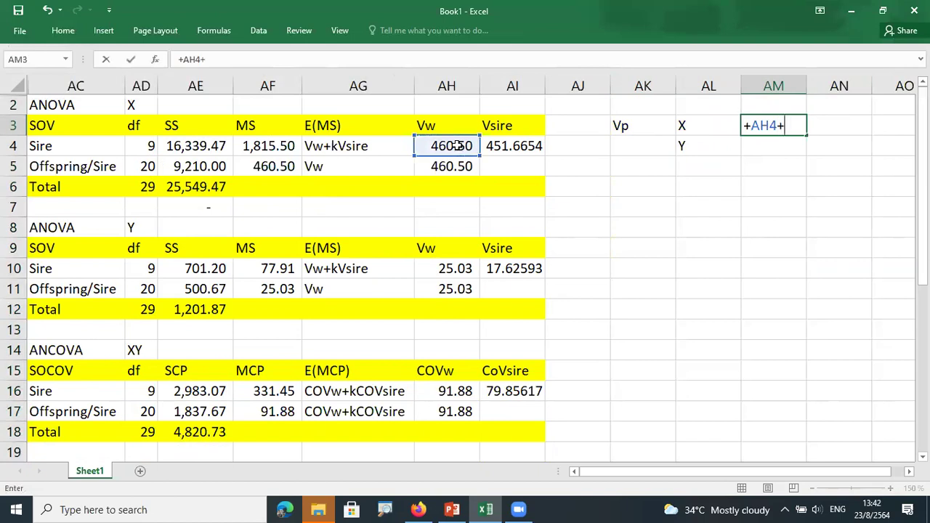
click(503, 148)
key(Return)
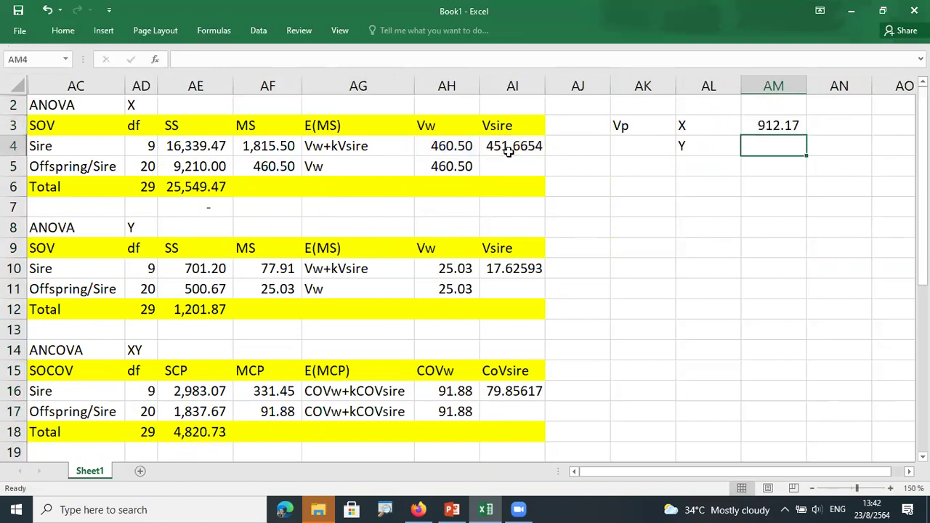
Narrow column AL to suit its X and Y labels and slightly narrow column AM
drag(742, 93, 710, 93)
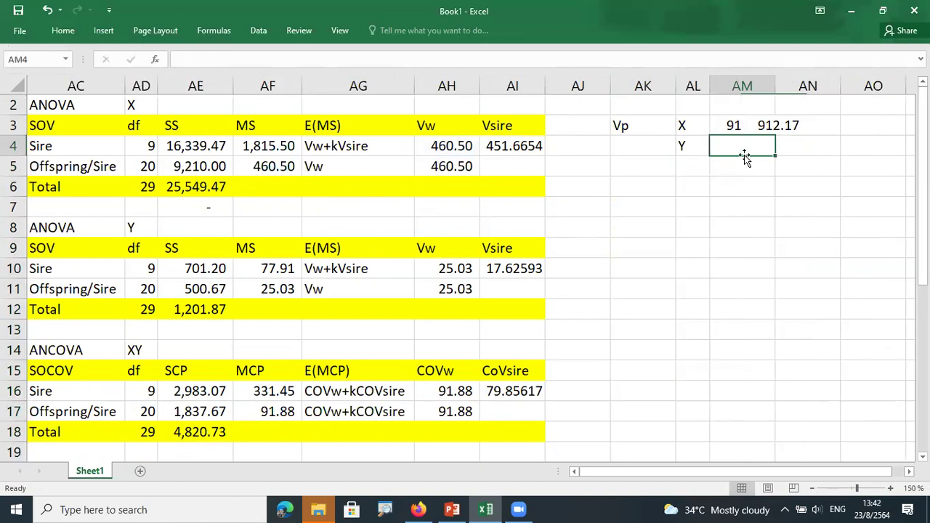
click(753, 130)
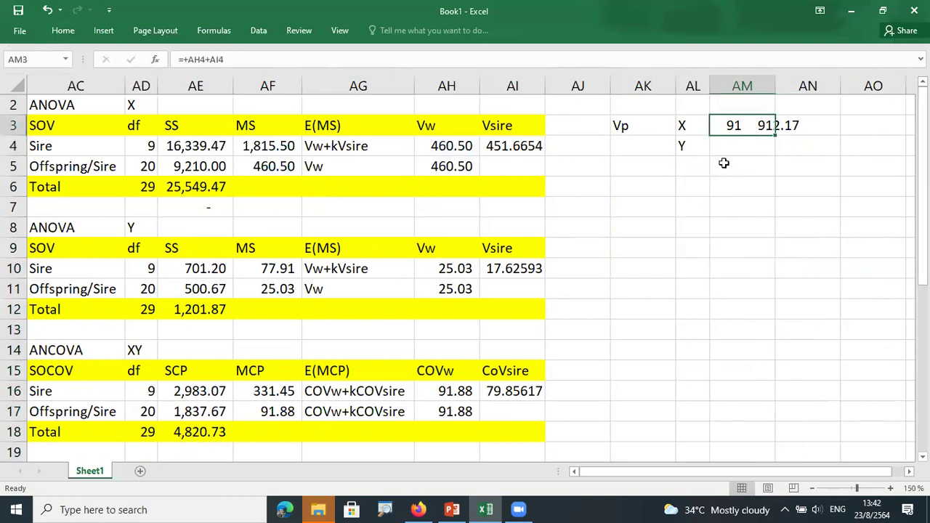
click(763, 144)
click(755, 130)
click(735, 144)
click(737, 123)
drag(774, 86, 768, 86)
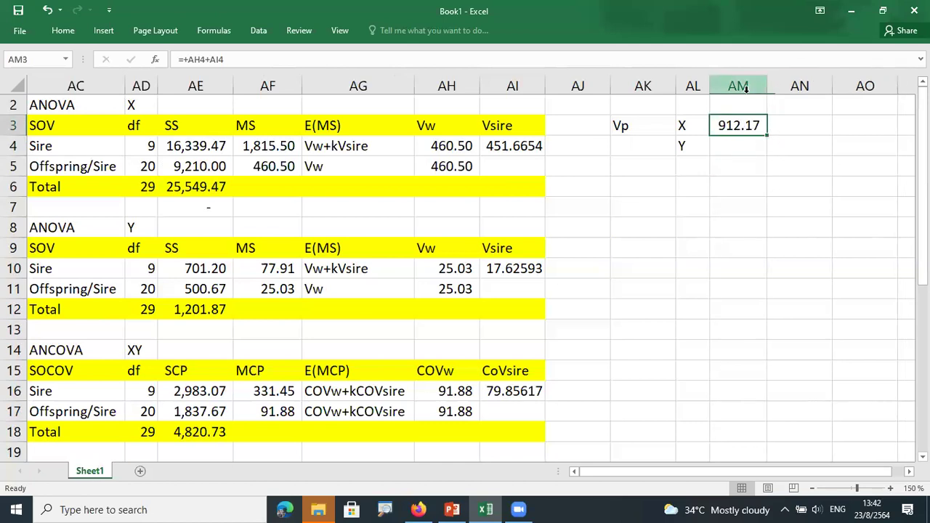
click(746, 88)
click(740, 185)
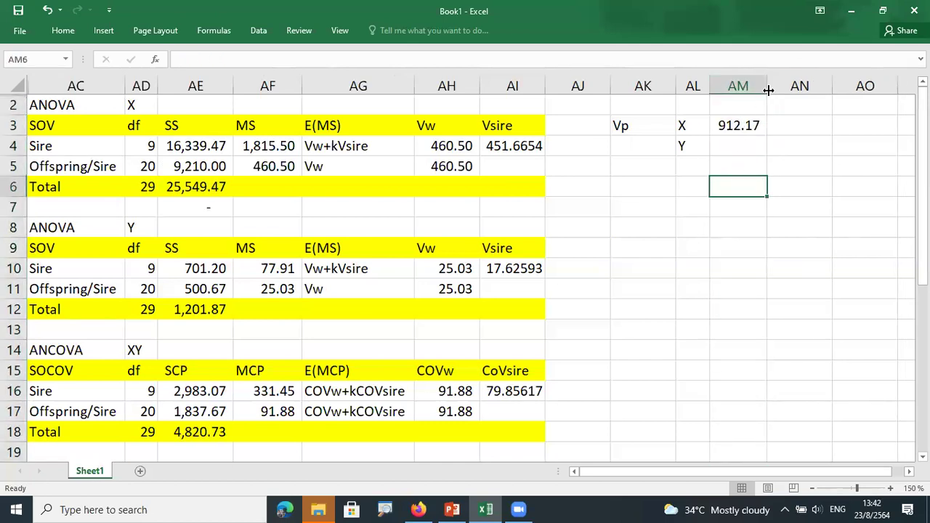
Calculate Vp for Y in AM4 as the sum of Vw AH10 and Vsire AI10
click(739, 144)
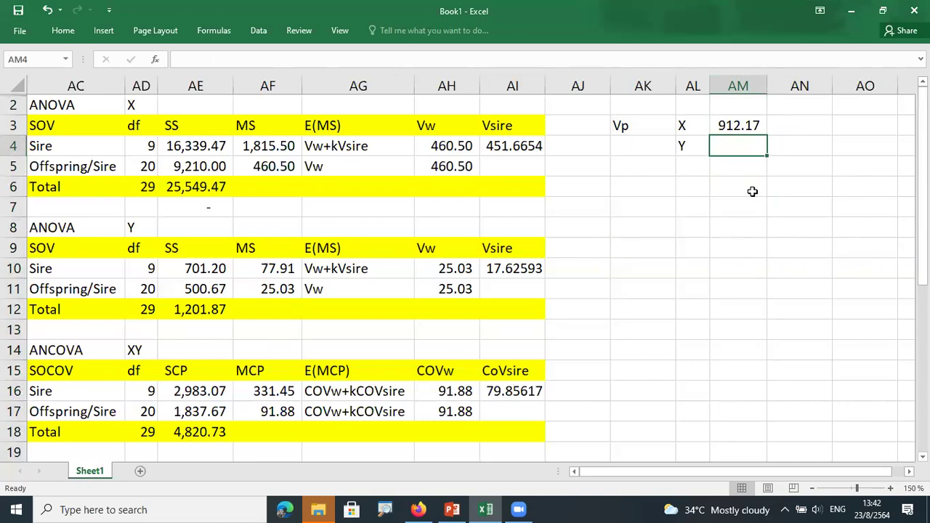
text(+)
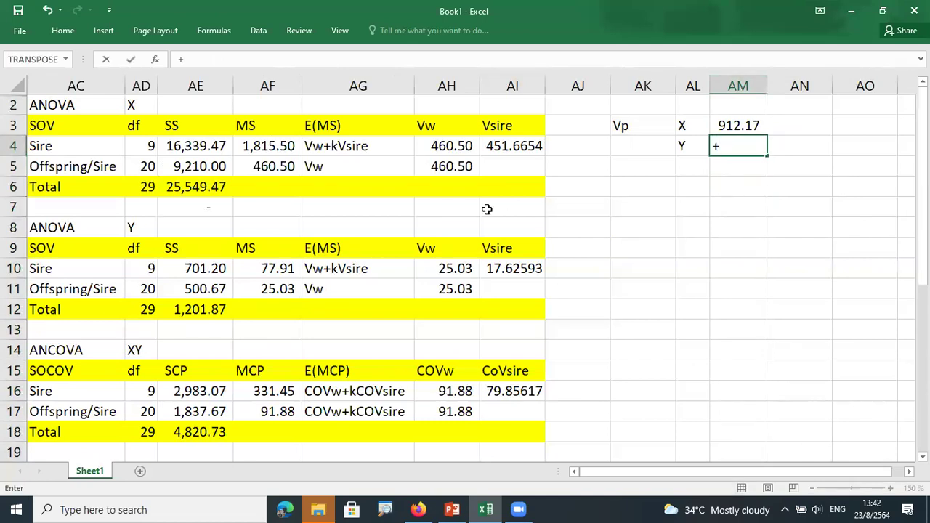
click(451, 276)
text(+)
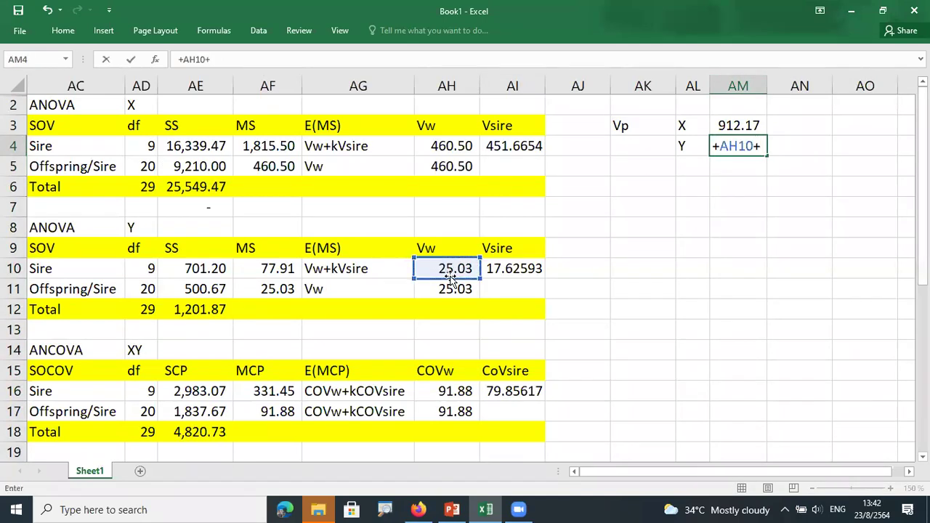
click(511, 268)
key(Return)
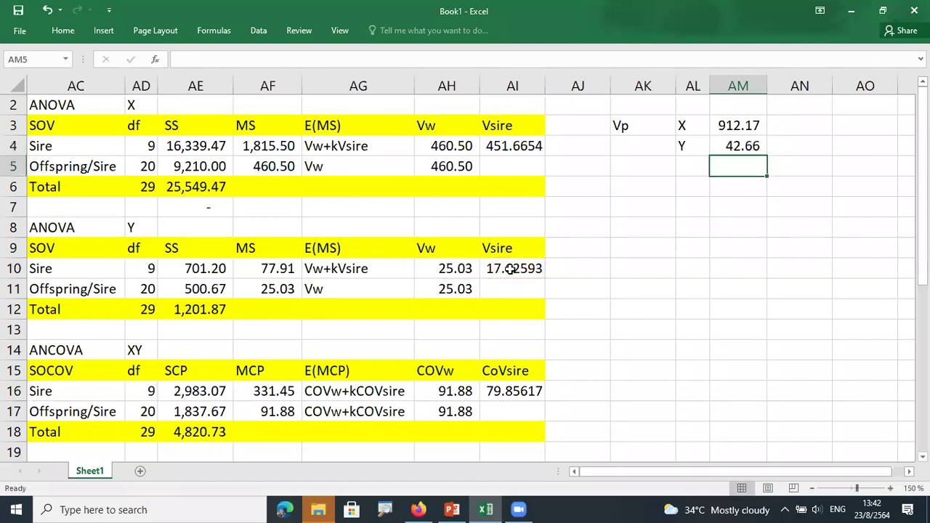
Clear the Vp labels and formulas in columns AK through AM beside the ANOVA X table
drag(625, 106, 727, 156)
key(Delete)
Add the header Phenotype in AJ3 and fit column AJ to its width
click(582, 127)
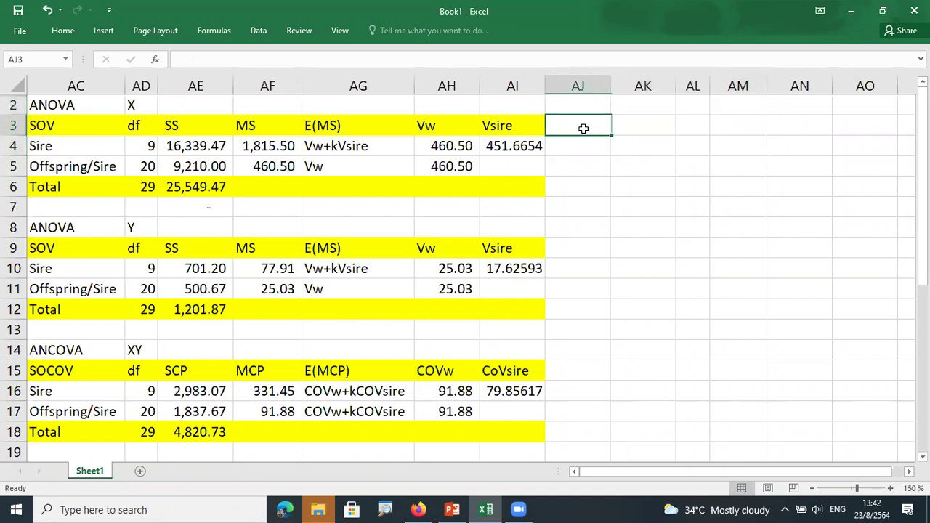
text(Phenotype)
key(Return)
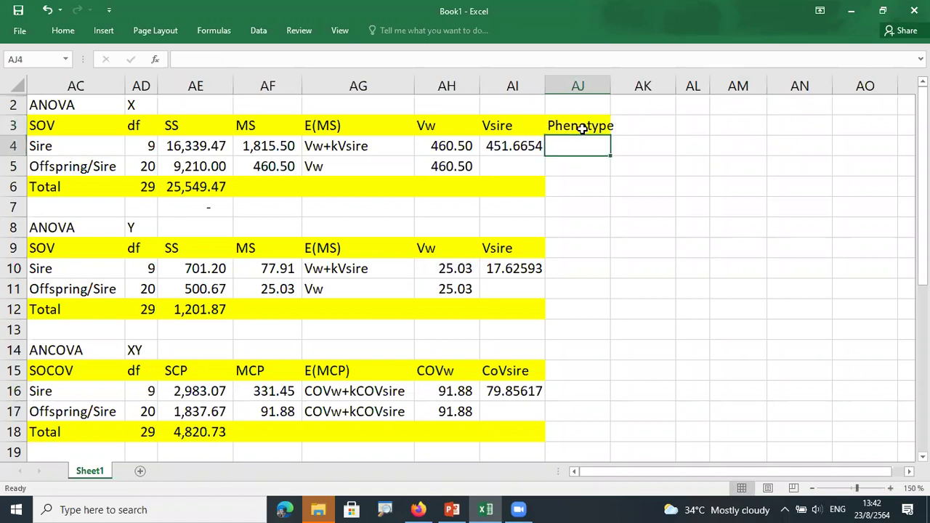
double_click(607, 86)
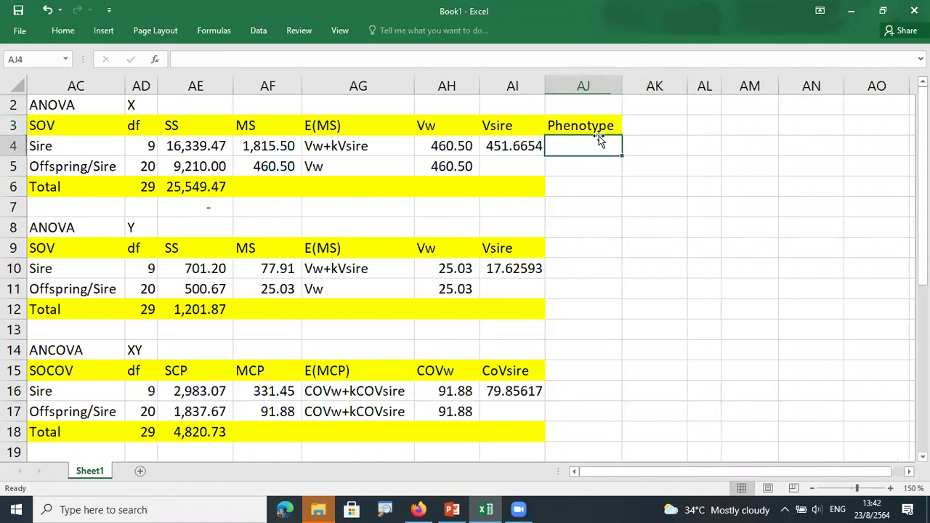
Calculate the phenotypic variance of X in AJ4 as the sum of Vw AH4 and Vsire AI4
text(+)
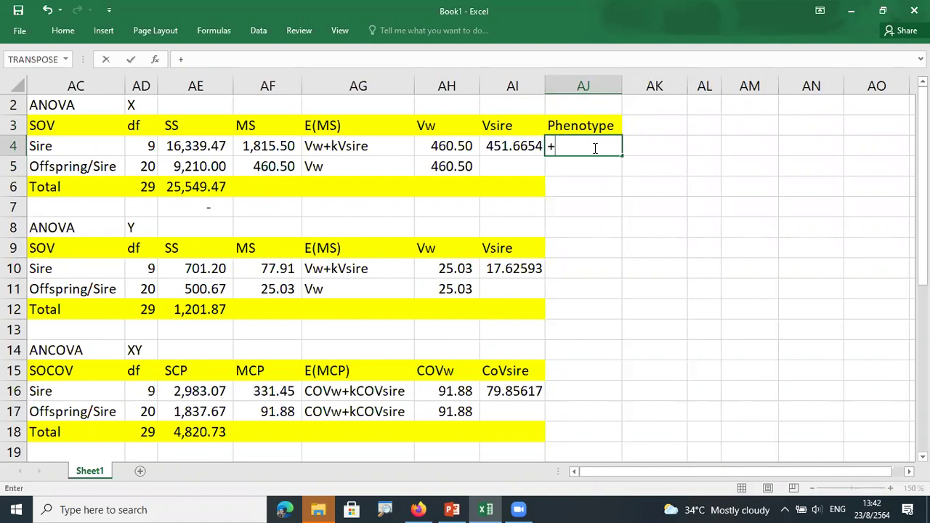
click(439, 146)
text(+)
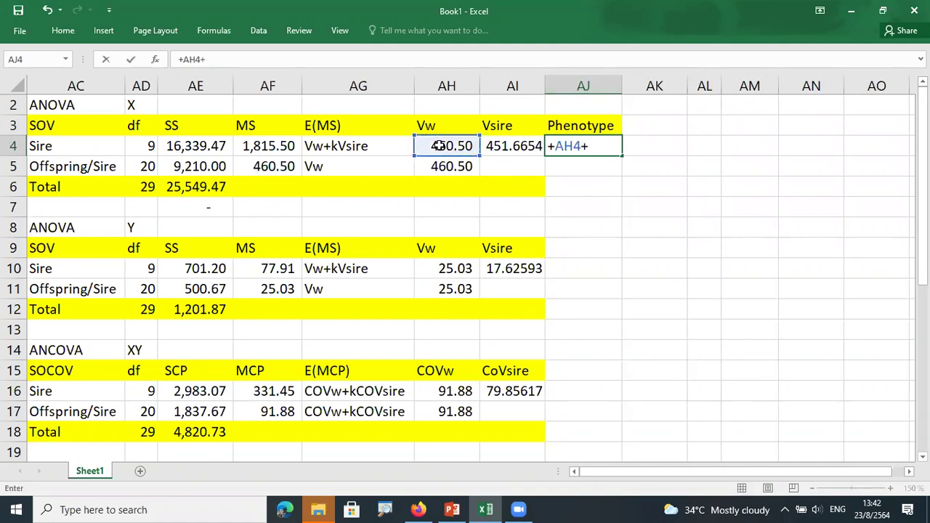
click(500, 146)
key(Return)
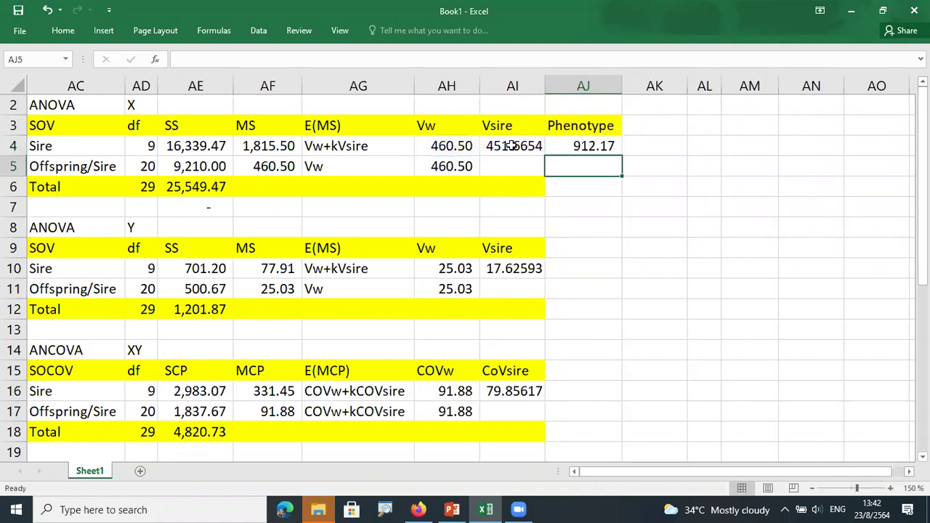
Copy the Phenotype header and formula from AJ3:AJ4 to AJ9 in the Y table and AJ15 in the XY table
drag(576, 130, 582, 148)
key(ctrl+c)
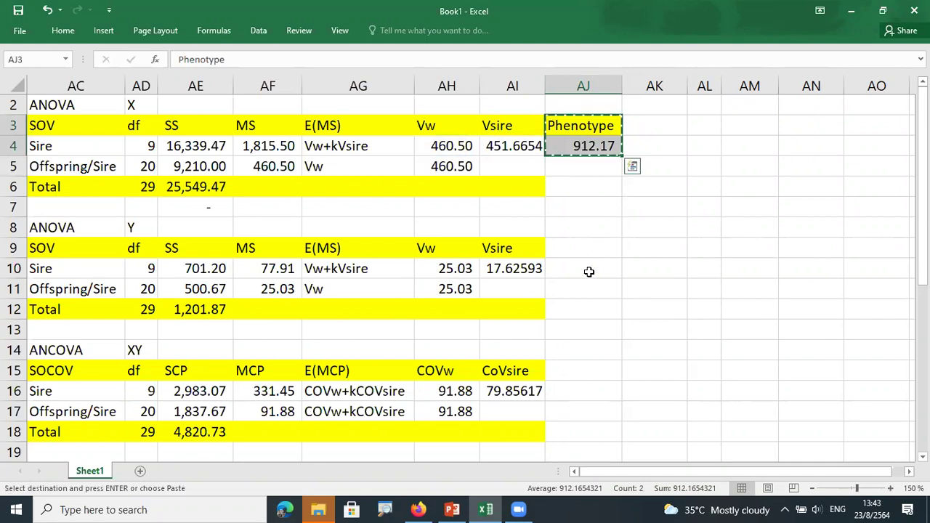
click(582, 249)
key(ctrl+v)
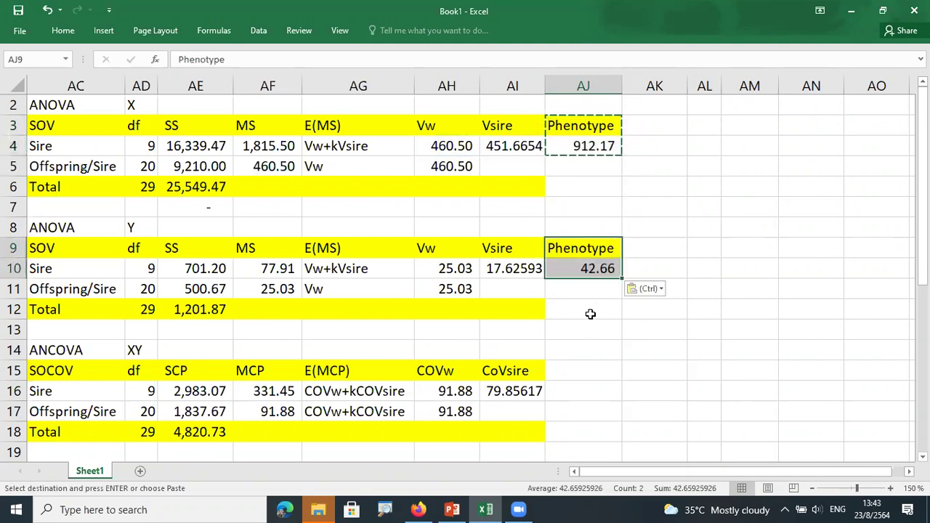
click(579, 374)
key(ctrl+v)
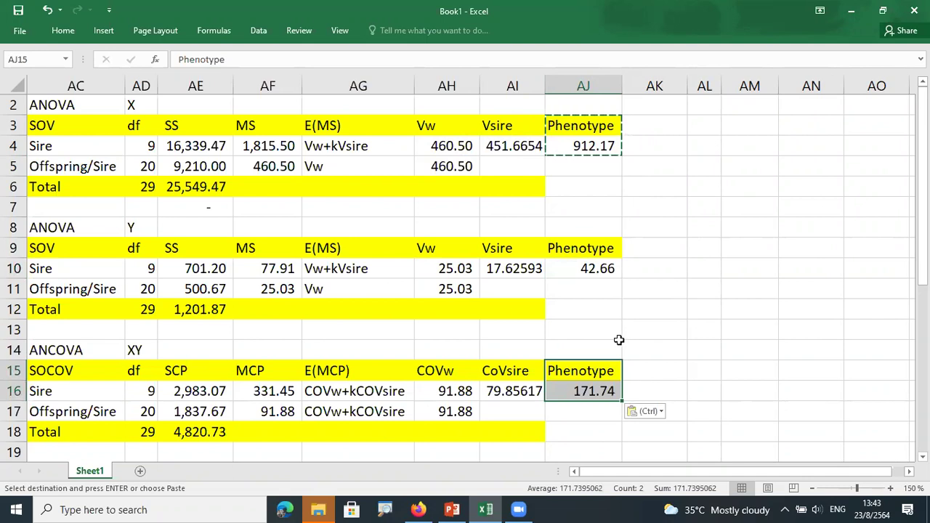
key(Escape)
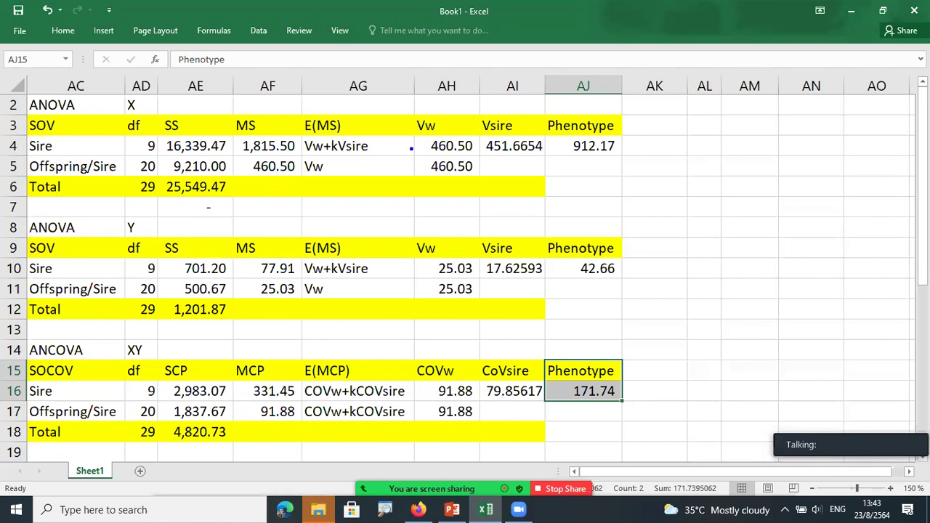
Circle the within and sire components in all three tables and draw arrows from them to the Phenotype values
mouse_move(476, 151)
mouse_down()
mouse_move(438, 131)
mouse_move(426, 156)
mouse_up()
mouse_move(485, 156)
mouse_down()
mouse_move(514, 157)
mouse_move(543, 137)
mouse_move(482, 150)
mouse_up()
drag(545, 145, 557, 146)
mouse_move(457, 284)
mouse_down()
mouse_move(476, 275)
mouse_move(455, 284)
mouse_move(512, 281)
mouse_move(486, 266)
mouse_move(499, 284)
mouse_move(561, 268)
mouse_up()
mouse_move(452, 399)
mouse_down()
mouse_move(463, 382)
mouse_move(449, 400)
mouse_move(494, 378)
mouse_move(502, 402)
mouse_move(563, 390)
mouse_up()
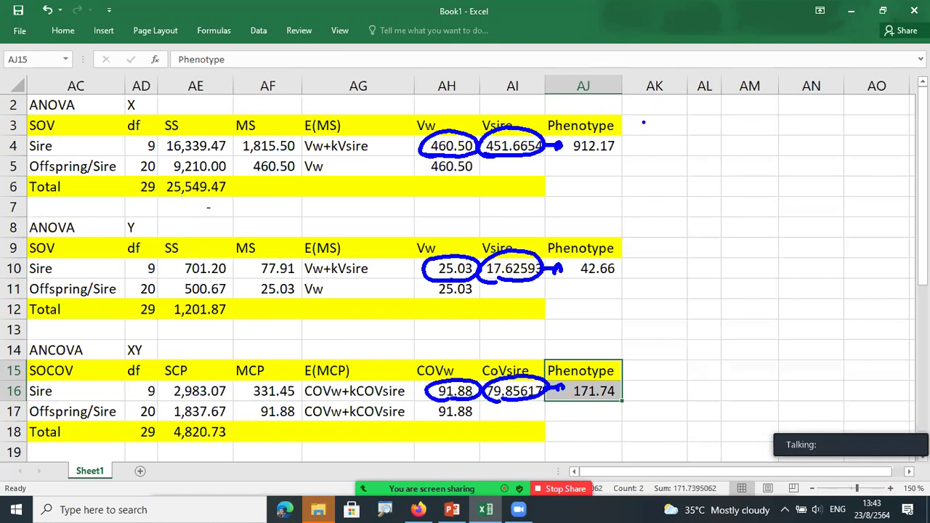
Annotate a G above column AK and draw arrows marked ×4 from each table's sire component to that column
mouse_move(659, 121)
mouse_down()
mouse_move(643, 129)
mouse_move(658, 125)
mouse_up()
mouse_move(521, 156)
mouse_down()
mouse_move(600, 185)
mouse_move(641, 152)
mouse_move(619, 188)
mouse_move(633, 195)
mouse_up()
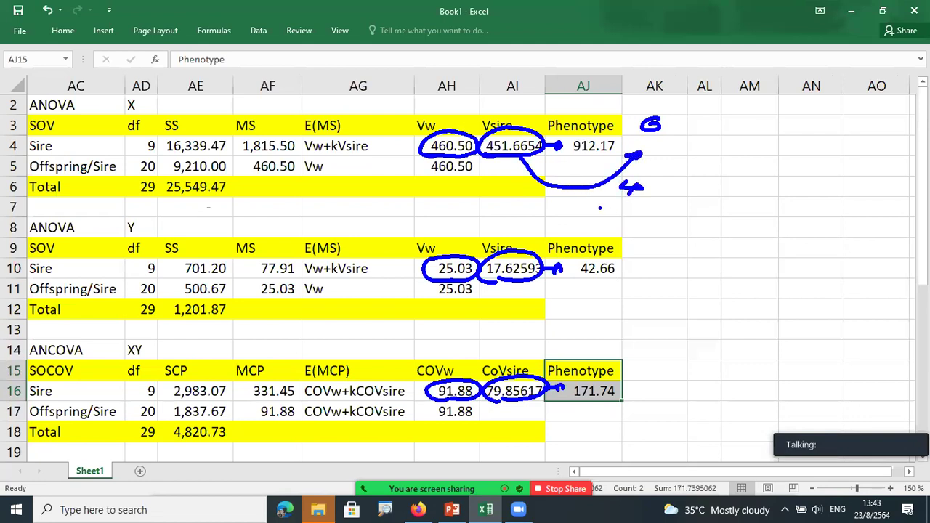
mouse_move(533, 284)
mouse_down()
mouse_move(541, 292)
mouse_move(643, 272)
mouse_move(637, 309)
mouse_move(620, 308)
mouse_move(655, 317)
mouse_up()
mouse_move(603, 193)
mouse_down()
mouse_move(612, 199)
mouse_move(602, 202)
mouse_up()
mouse_move(535, 407)
mouse_down()
mouse_move(594, 430)
mouse_move(647, 399)
mouse_move(629, 430)
mouse_move(670, 422)
mouse_up()
click(650, 418)
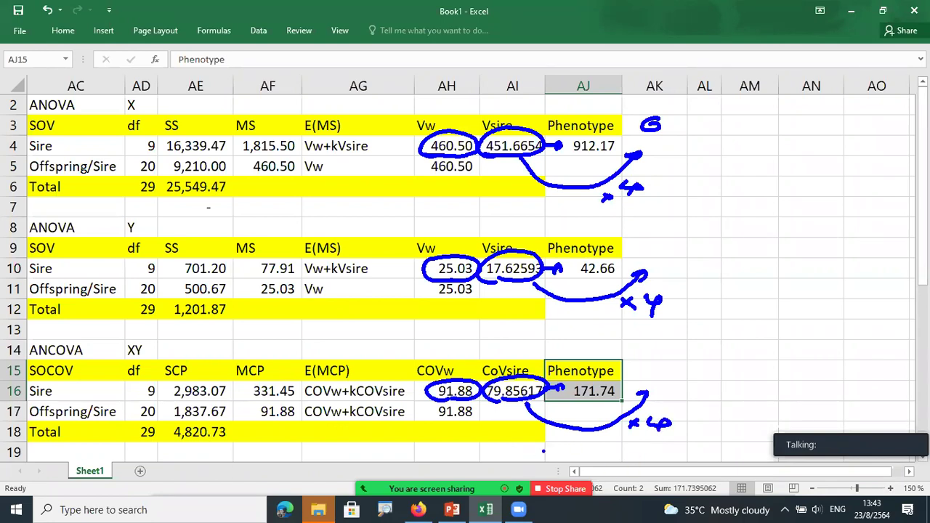
Add the header Genetic in AK3 of the ANOVA X table
click(660, 130)
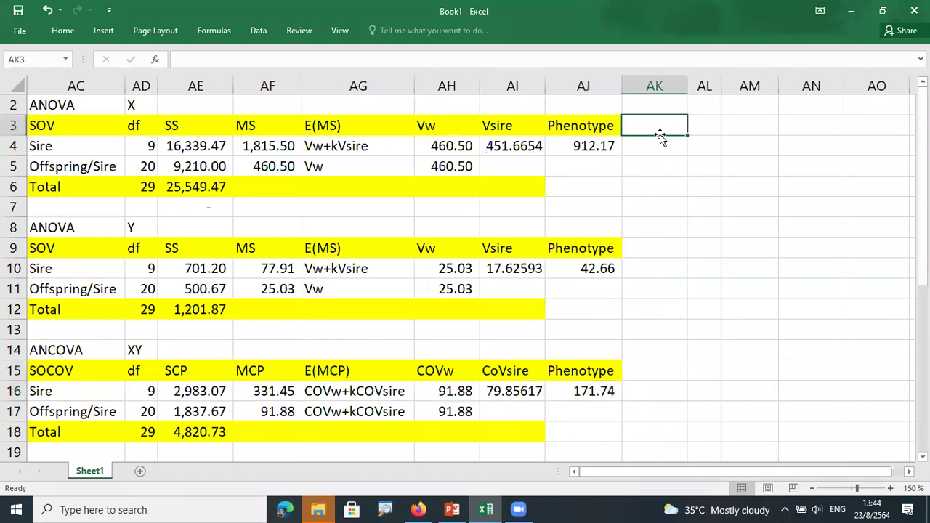
text(Ge)
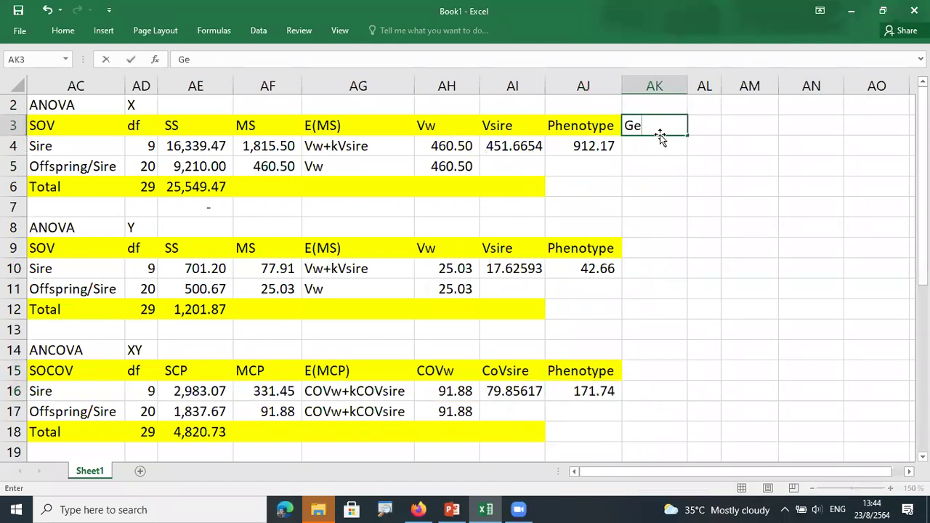
text(netic)
key(Return)
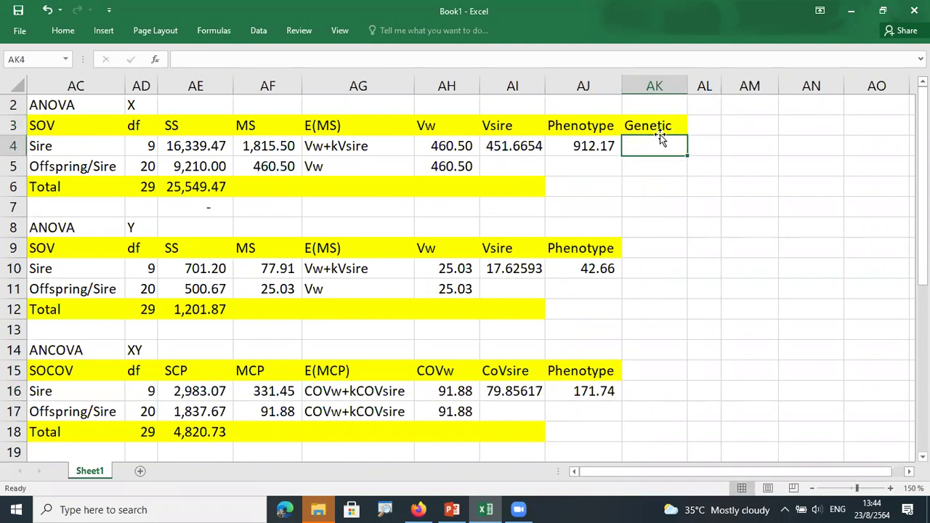
Calculate the genetic variance of X in AK4 as Vsire AI4 multiplied by 4
text(+)
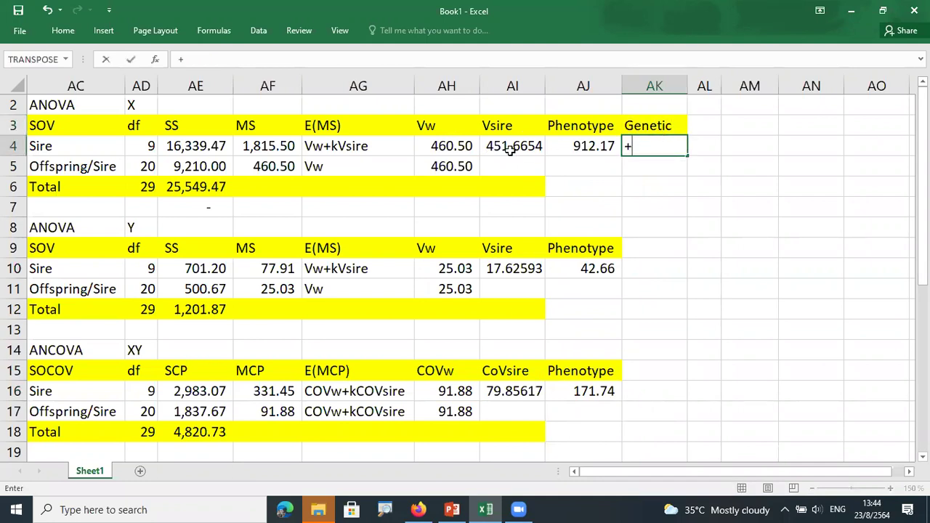
click(511, 147)
text(*4)
key(Return)
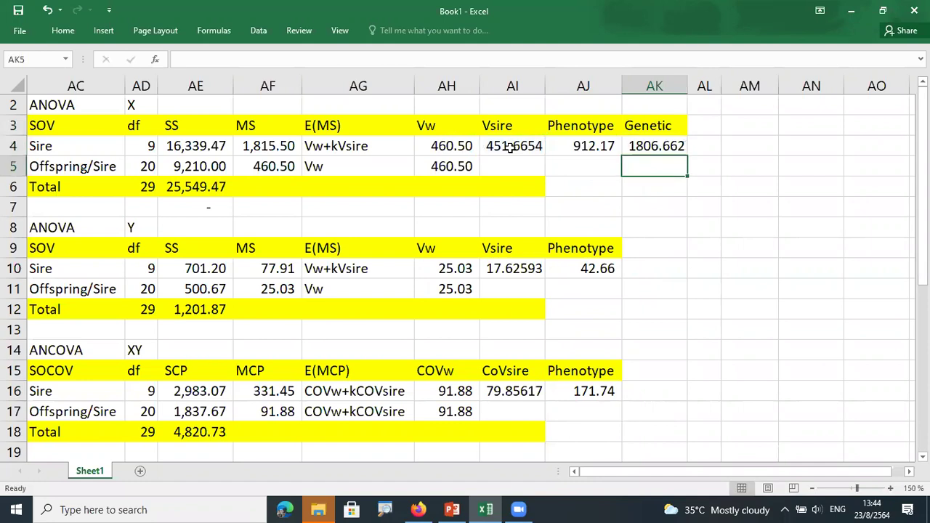
Copy the Genetic header and formula from AK3:AK4 to AK9 in the Y table and AK15 in the XY table
drag(658, 125, 662, 149)
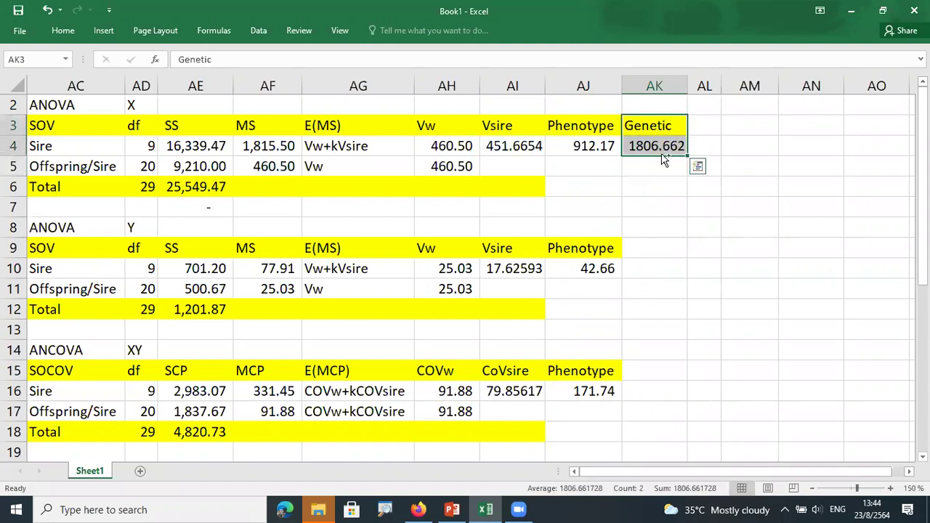
key(ctrl+c)
click(650, 250)
key(ctrl+v)
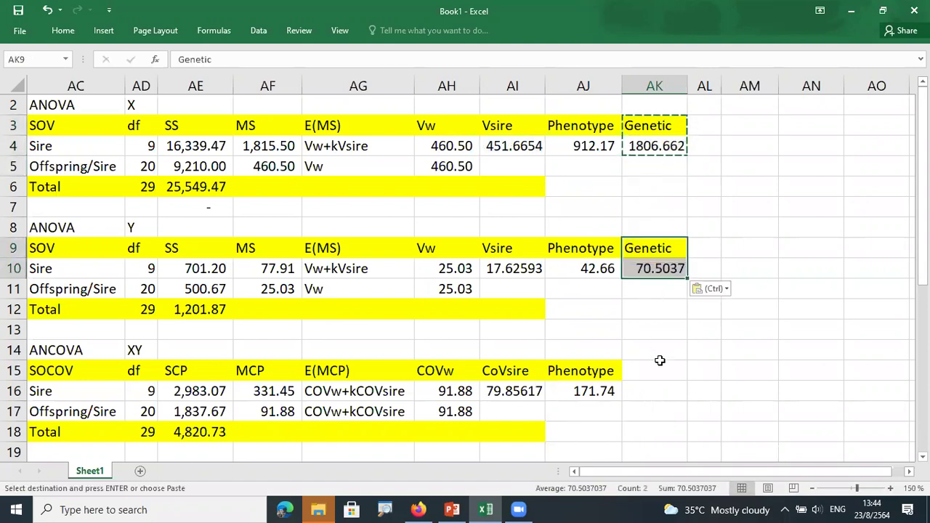
click(657, 365)
key(ctrl+v)
Add the header Environment in AL3 and fit column AL to its width
click(699, 125)
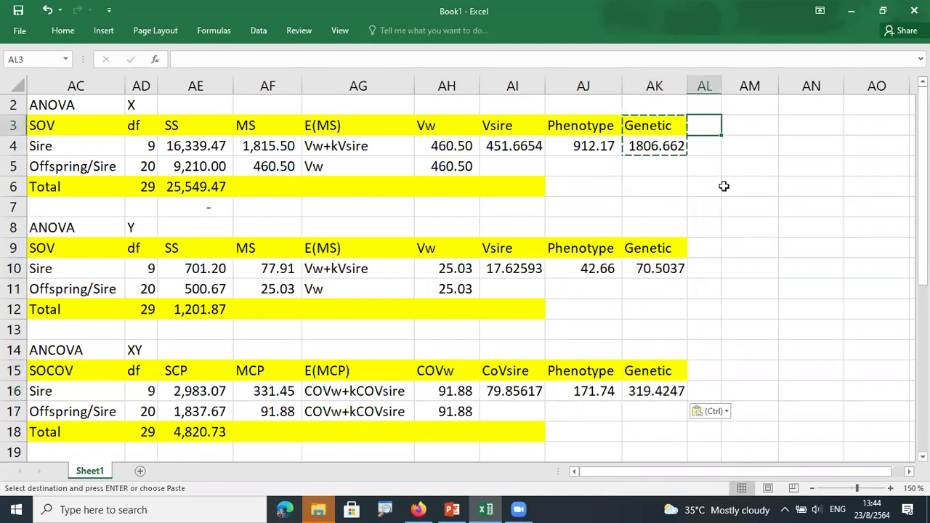
key(Escape)
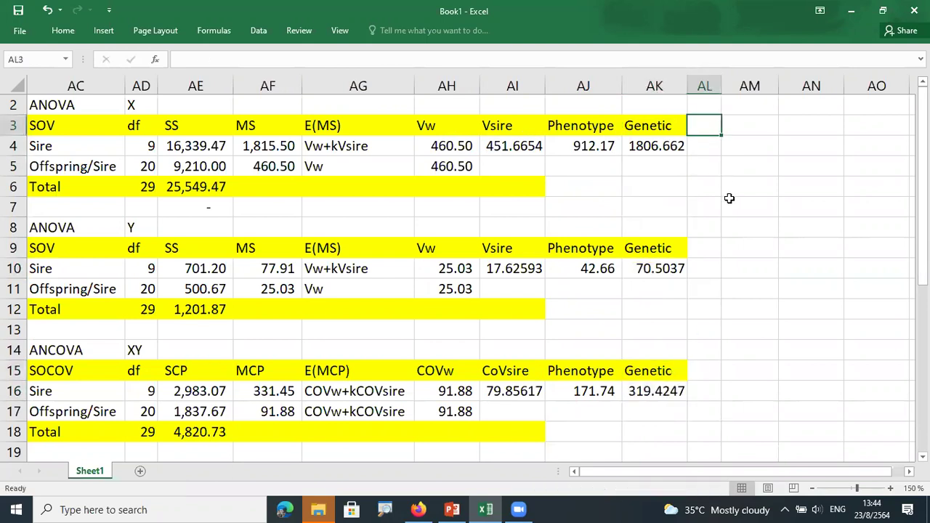
text(Env)
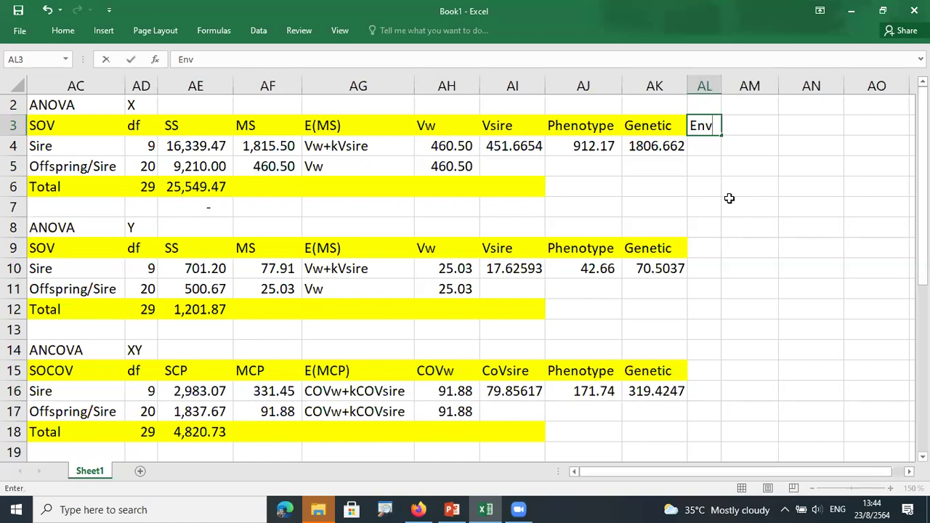
text(ironment)
key(Return)
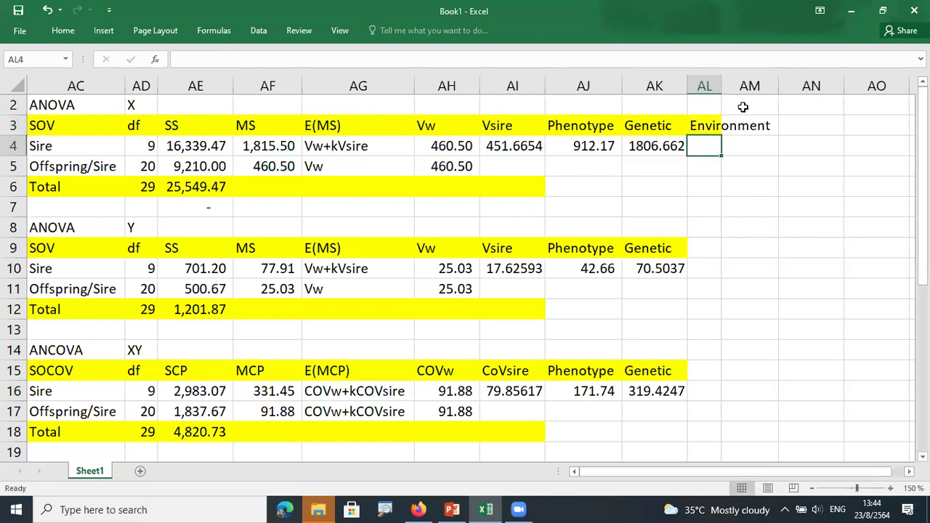
double_click(721, 86)
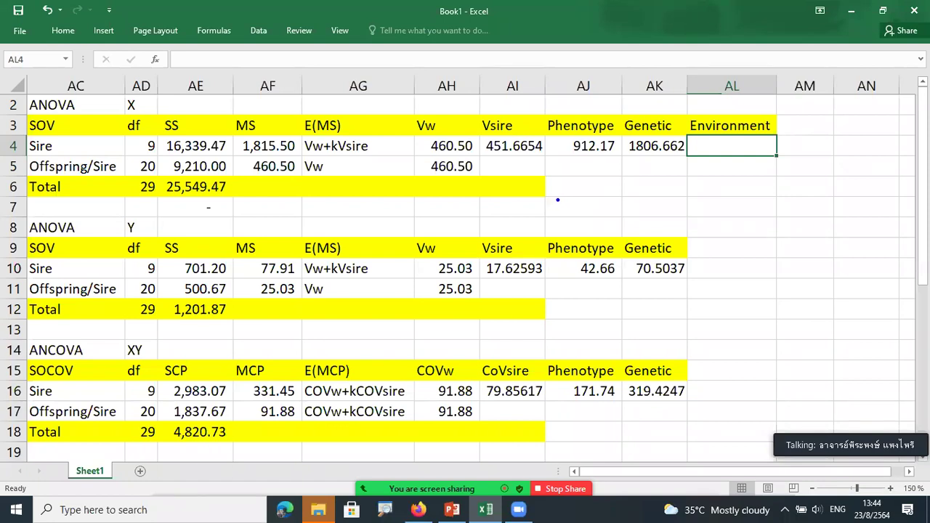
Handwrite and underline the environmental variance formula Vw − 3Vsire below the ANOVA X table's Phenotype and Genetic columns
mouse_move(552, 190)
mouse_down()
mouse_move(558, 201)
mouse_move(571, 186)
mouse_move(616, 199)
mouse_move(643, 177)
mouse_move(660, 208)
mouse_move(687, 202)
mouse_up()
click(573, 201)
click(633, 189)
click(662, 193)
mouse_move(594, 227)
mouse_down()
mouse_move(650, 215)
mouse_move(639, 223)
mouse_up()
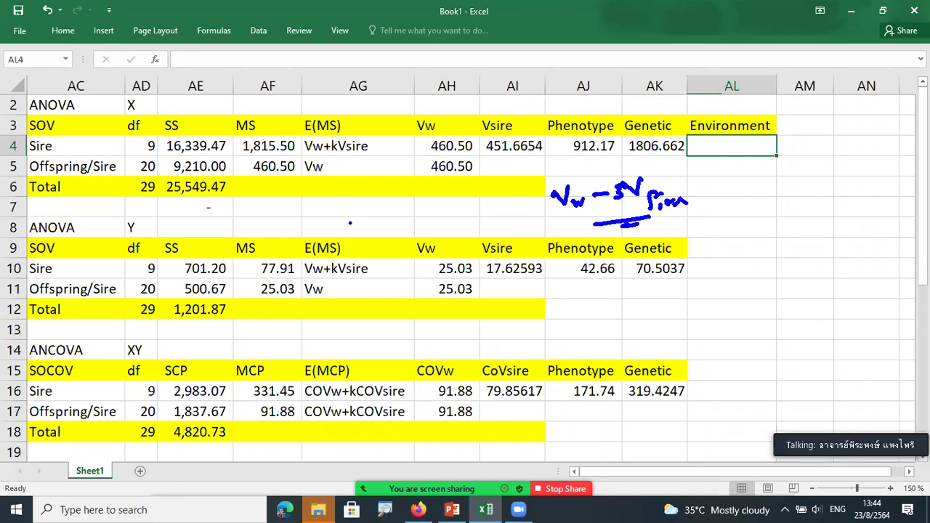
Handwrite the derivation from Vp − VG through Vsire + Vw − 4Vsire, reduce the 4 to 3, and circle the final formula
mouse_move(264, 198)
mouse_down()
mouse_move(280, 206)
mouse_move(288, 196)
mouse_up()
mouse_move(291, 212)
mouse_down()
mouse_move(290, 225)
mouse_move(355, 193)
mouse_move(366, 217)
mouse_up()
mouse_move(281, 231)
mouse_down()
mouse_move(274, 248)
mouse_move(289, 269)
mouse_move(353, 231)
mouse_move(377, 238)
mouse_up()
mouse_move(384, 229)
mouse_down()
mouse_move(425, 215)
mouse_move(417, 218)
mouse_move(433, 222)
mouse_move(452, 187)
mouse_move(462, 223)
mouse_move(470, 219)
mouse_up()
drag(472, 216, 490, 211)
mouse_move(321, 250)
mouse_down()
mouse_move(298, 281)
mouse_move(317, 240)
mouse_up()
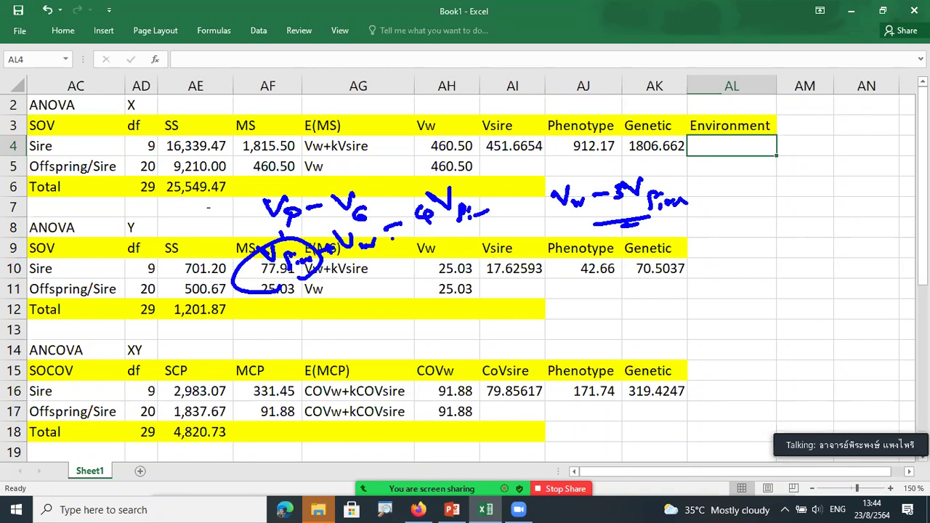
mouse_move(405, 222)
mouse_down()
mouse_move(422, 217)
mouse_move(430, 249)
mouse_up()
mouse_move(591, 163)
mouse_down()
mouse_move(524, 195)
mouse_move(718, 212)
mouse_move(574, 170)
mouse_up()
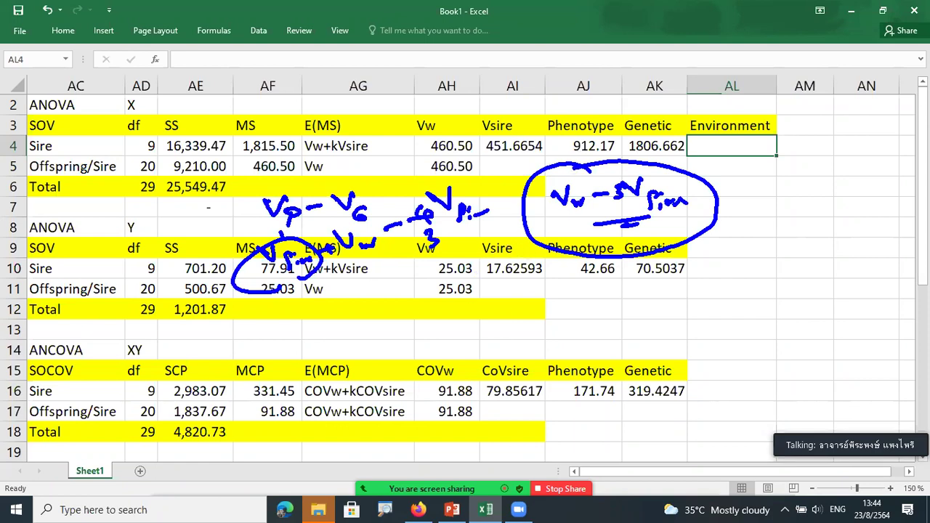
Circle Vw AH4 and Vsire AI4, mark them with a minus sign and ×3, and remove the annotations
mouse_move(444, 154)
mouse_down()
mouse_move(454, 154)
mouse_move(430, 128)
mouse_move(439, 157)
mouse_move(452, 160)
mouse_up()
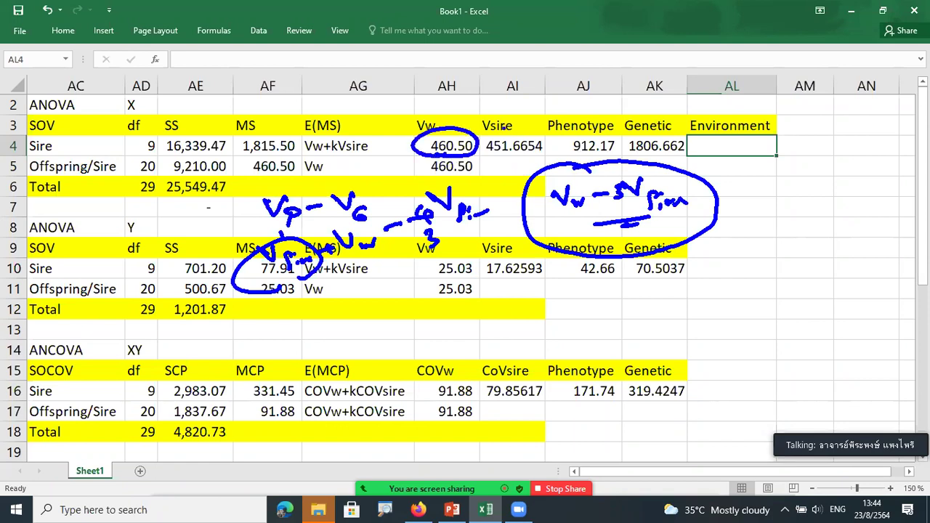
mouse_move(542, 135)
mouse_down()
mouse_move(486, 140)
mouse_move(529, 163)
mouse_up()
drag(518, 114, 531, 125)
mouse_move(529, 115)
mouse_down()
mouse_move(520, 124)
mouse_move(541, 118)
mouse_move(531, 125)
mouse_up()
drag(472, 125, 491, 124)
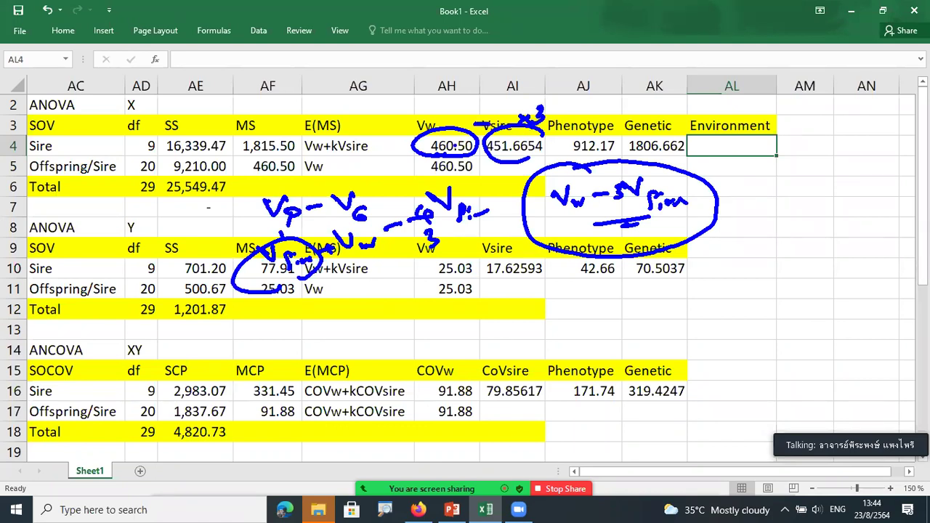
key(alt+s)
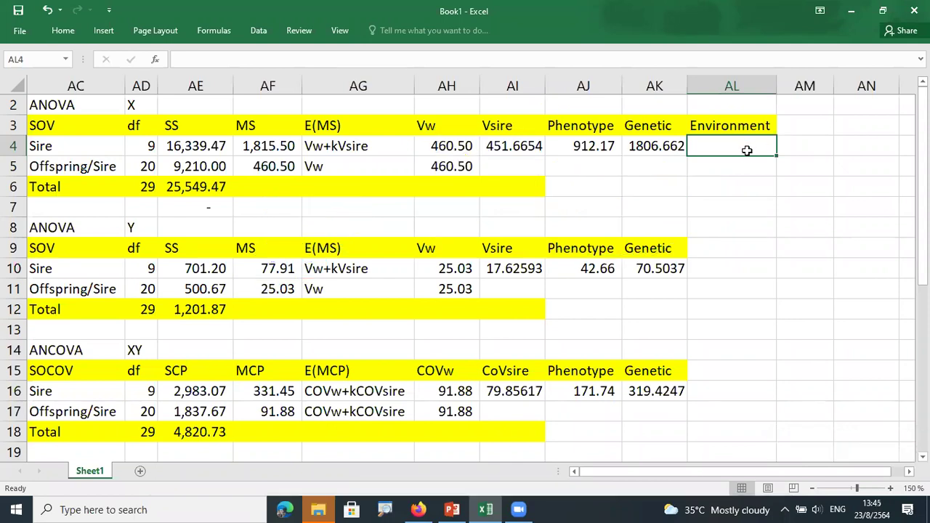
Calculate the environmental variance of X in AL4 with =AH4-(3*AI4)
text(=)
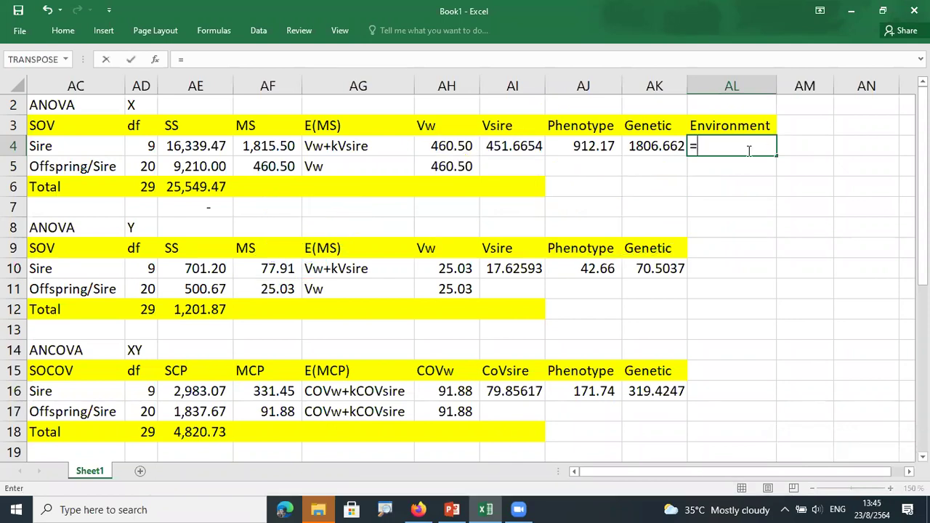
click(460, 144)
text(-()
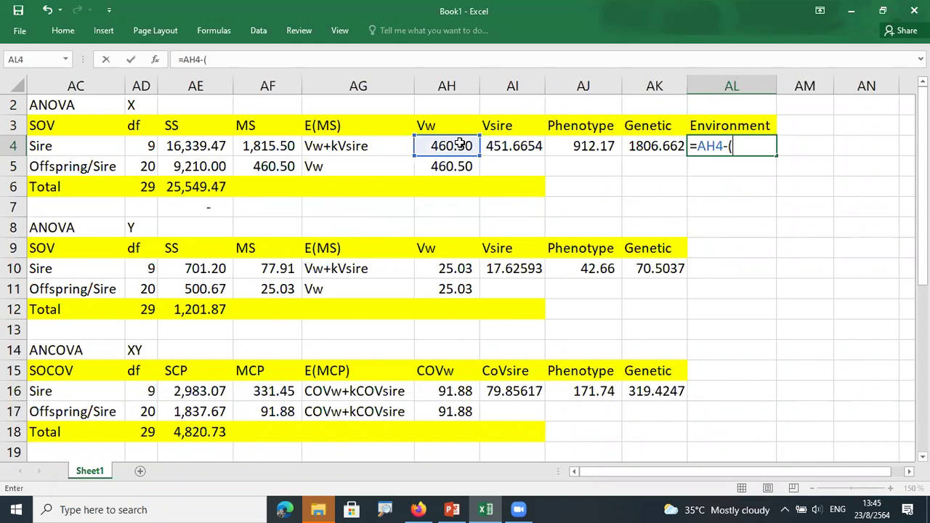
text(3*)
click(515, 145)
text())
key(Return)
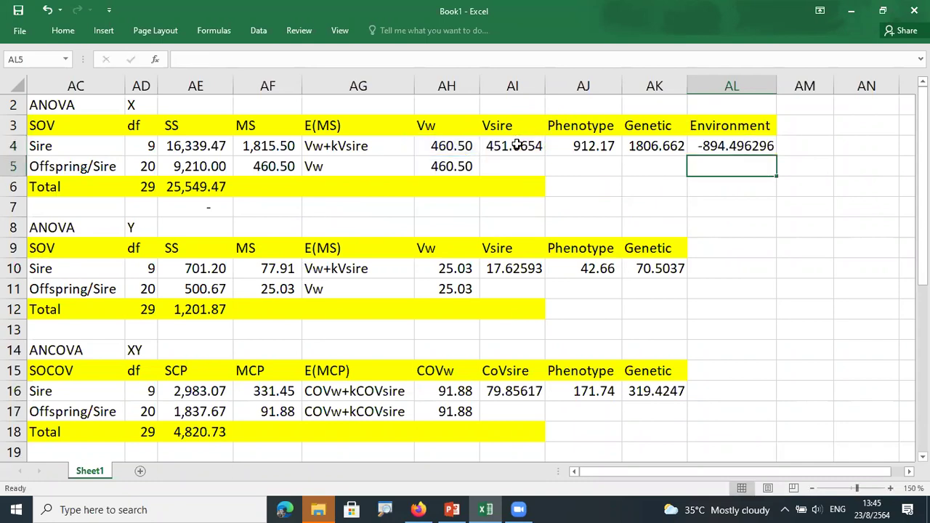
Copy the Environment header and formula from AL3:AL4 to AL9 for the Y table and AL15 for the XY table
drag(745, 127, 746, 140)
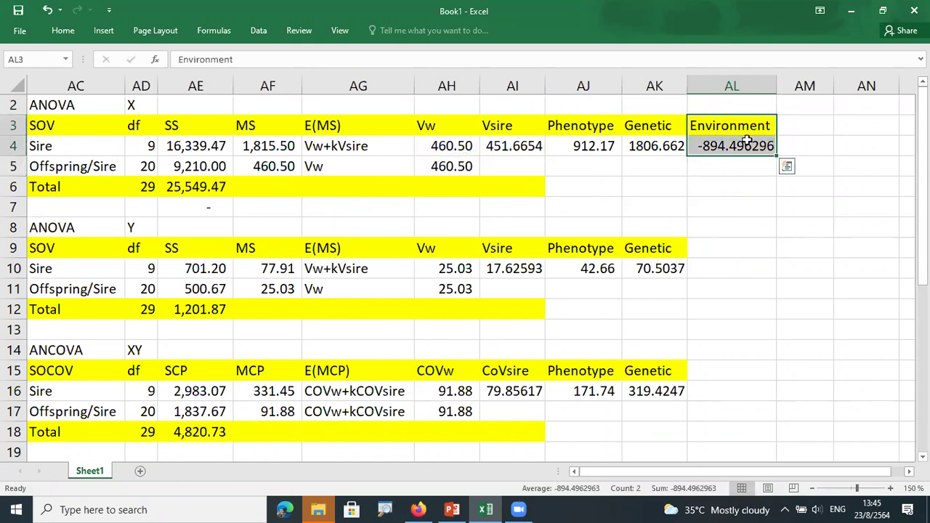
key(ctrl+c)
click(732, 251)
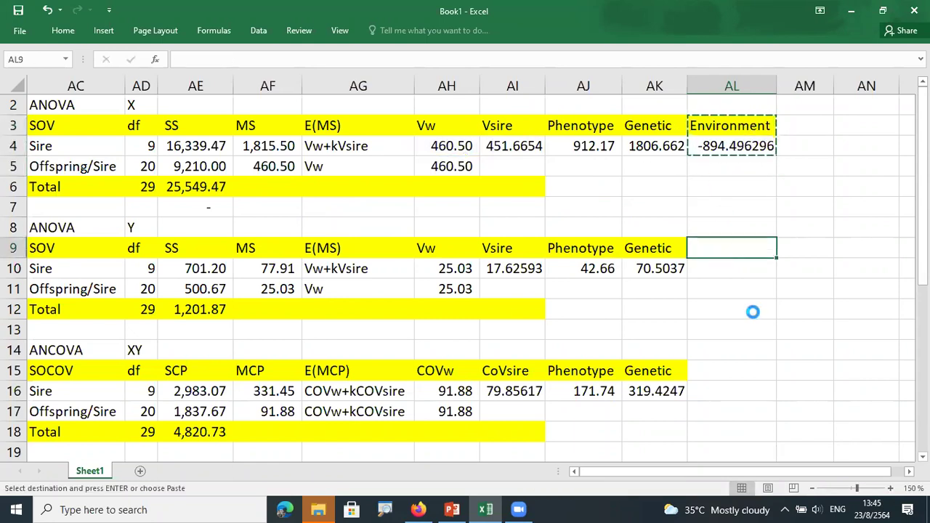
key(ctrl+v)
click(735, 365)
key(ctrl+v)
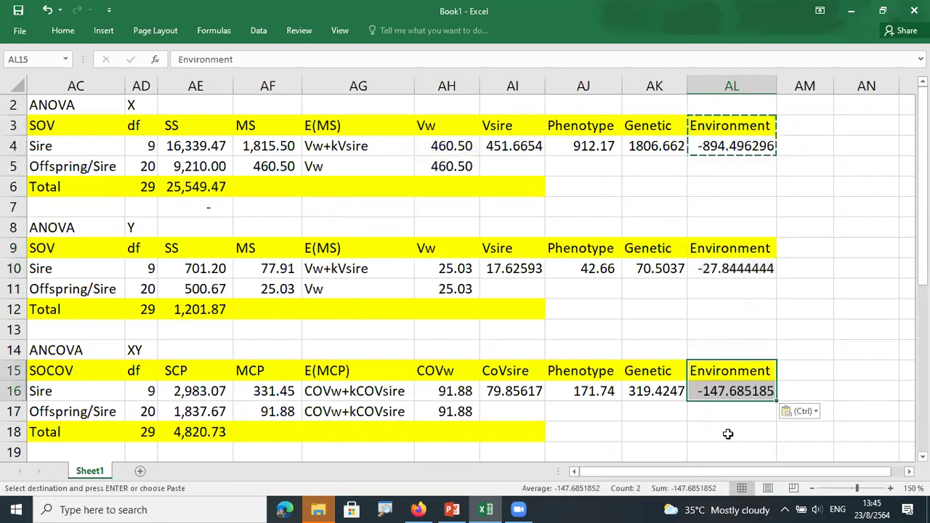
key(Escape)
click(850, 364)
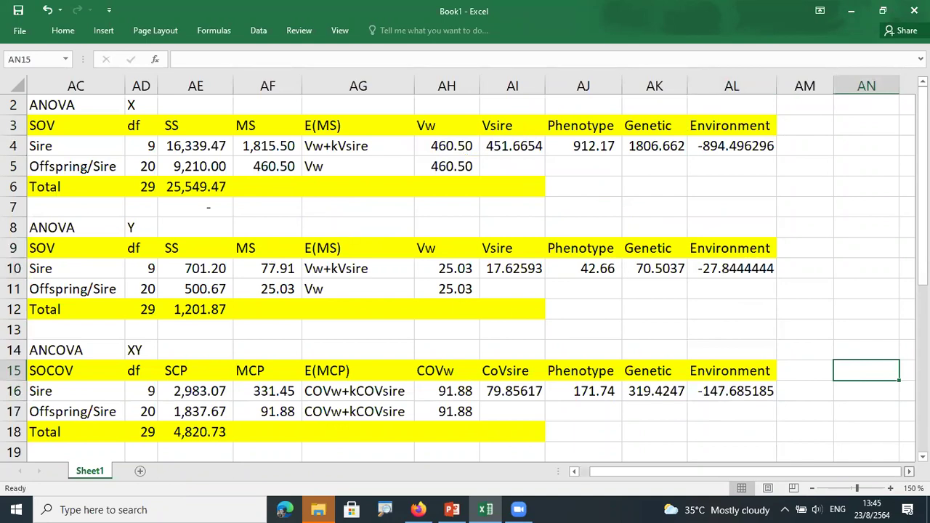
Enter the column heading heritability in AO3, to the right of the ANOVA X table
scroll(465, 269, right, 1)
scroll(465, 269, right, 4)
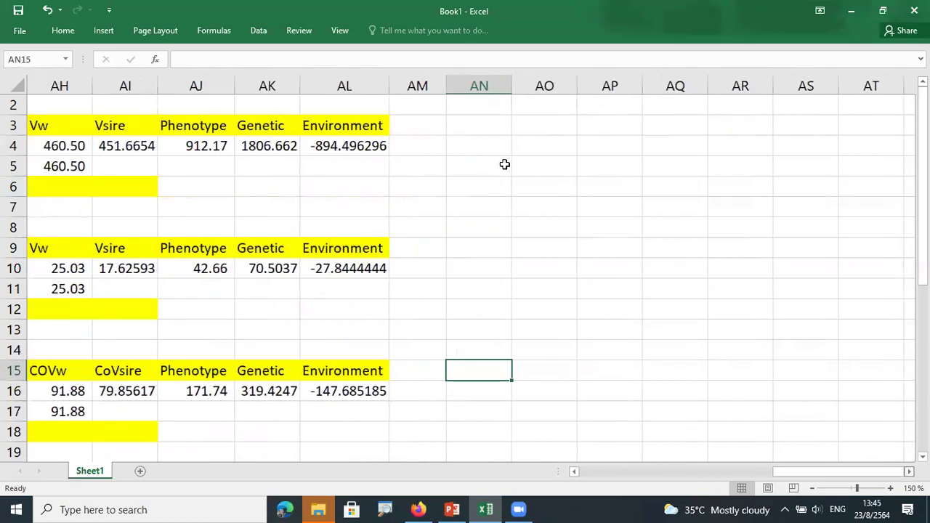
click(505, 151)
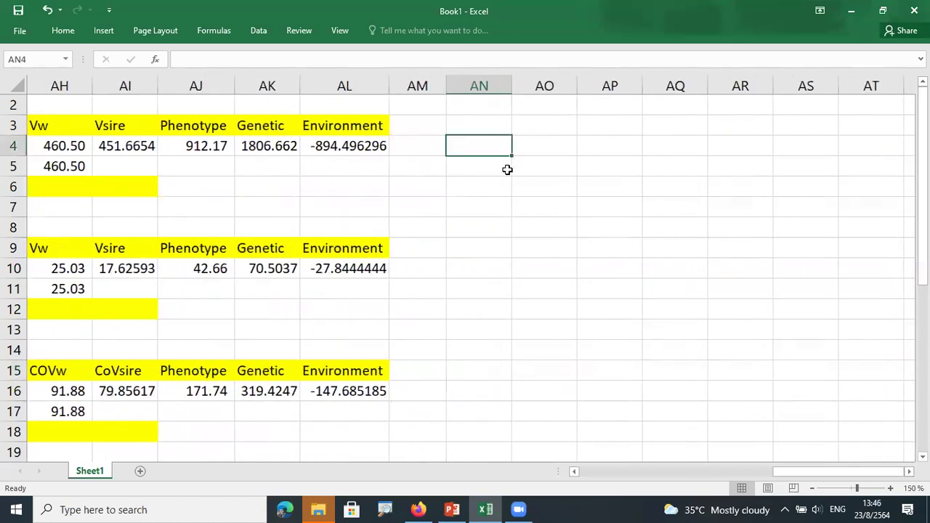
key(Up)
key(Right)
text(heri)
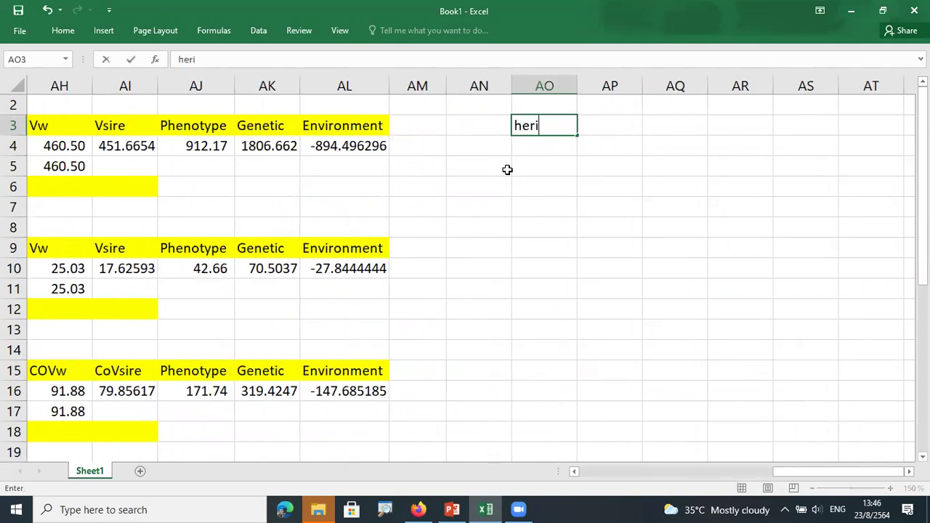
text(tability)
key(Return)
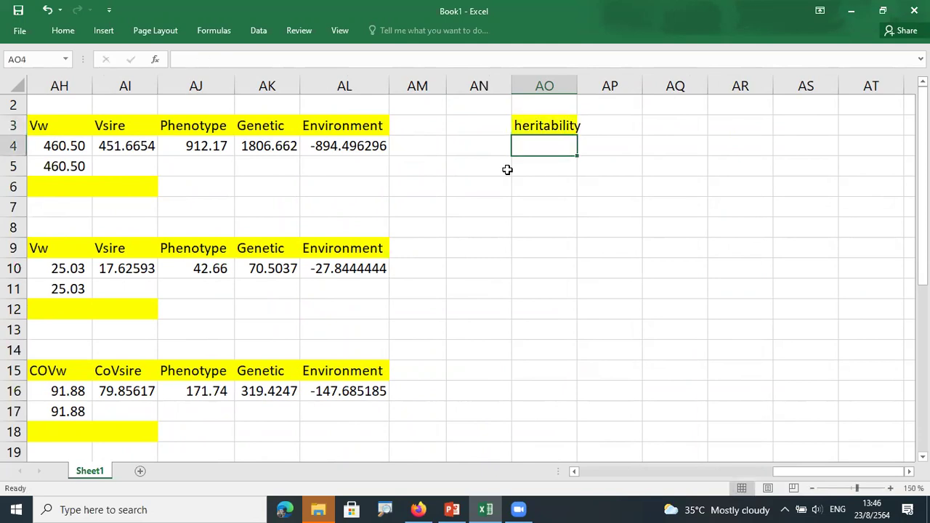
Label the heritability rows X in AN4 and Y in AN5
key(Left)
text(X)
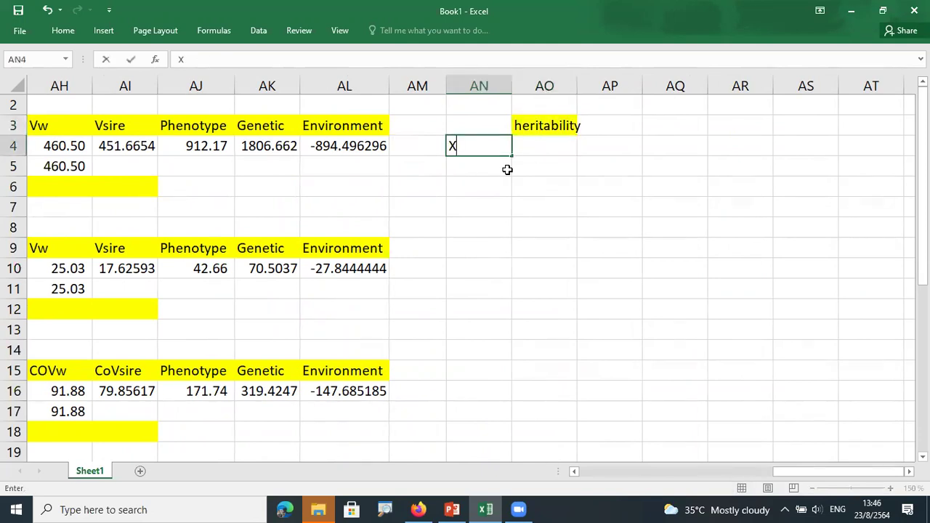
key(Return)
text(Y)
key(Return)
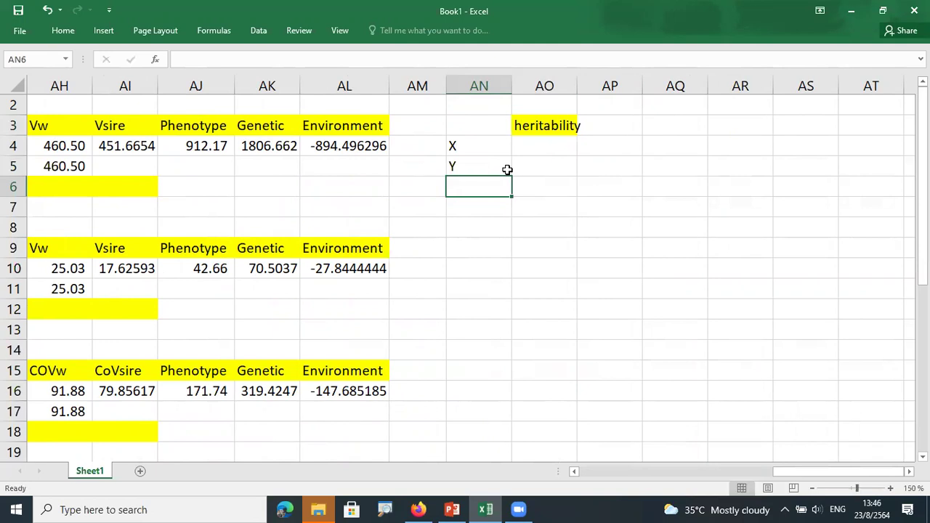
Enter the row label "genetic corr." in AN6 below the Y label
text(rg)
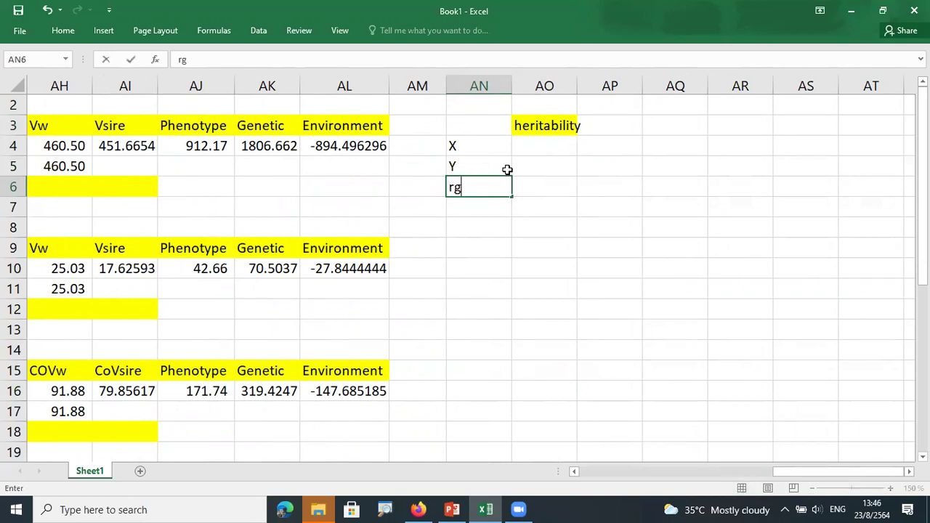
key(BackSpace)
text(R)
key(BackSpace)
key(BackSpace)
text(r)
key(BackSpace)
text(geno)
key(BackSpace)
text(oti)
key(BackSpace)
key(BackSpace)
key(BackSpace)
text(etic corr.)
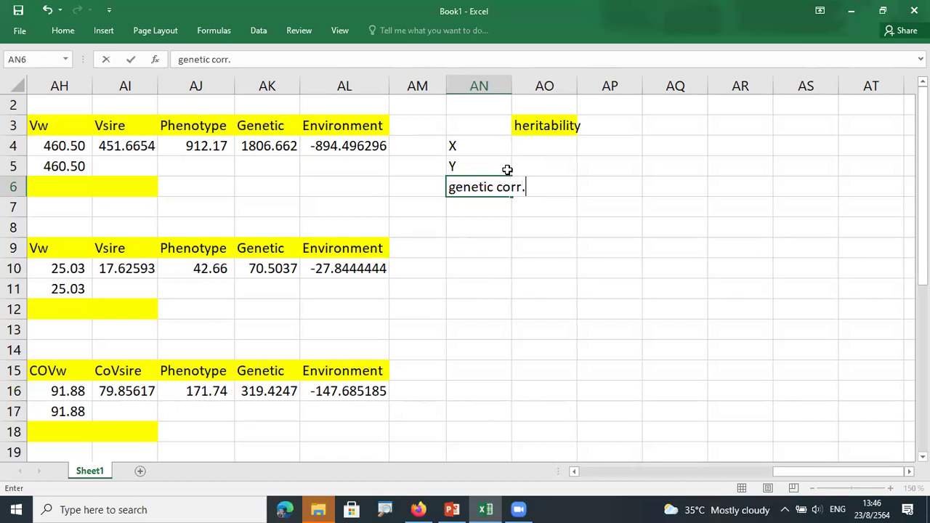
key(Return)
Enter the row label "pheno corr." in AN7 and fit column AN's width to its labels
text(phe)
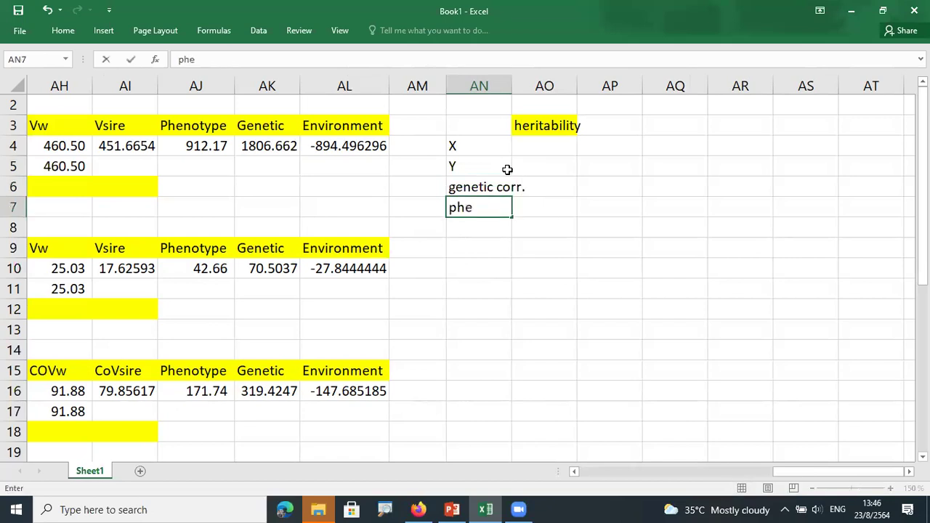
text(b)
key(BackSpace)
text(no corr.)
key(Return)
double_click(512, 86)
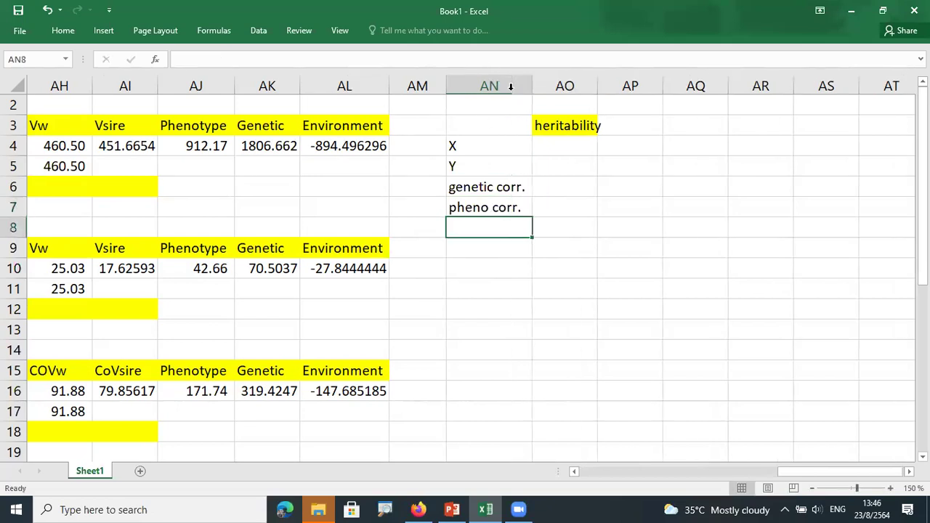
Write the note 4*Vsire in AK2, above the ANOVA X table's Genetic heading
click(571, 151)
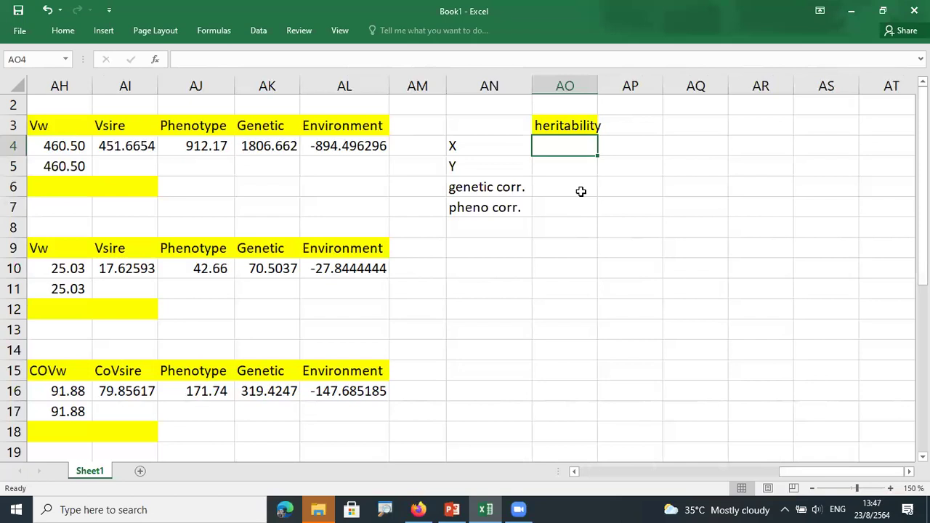
click(276, 145)
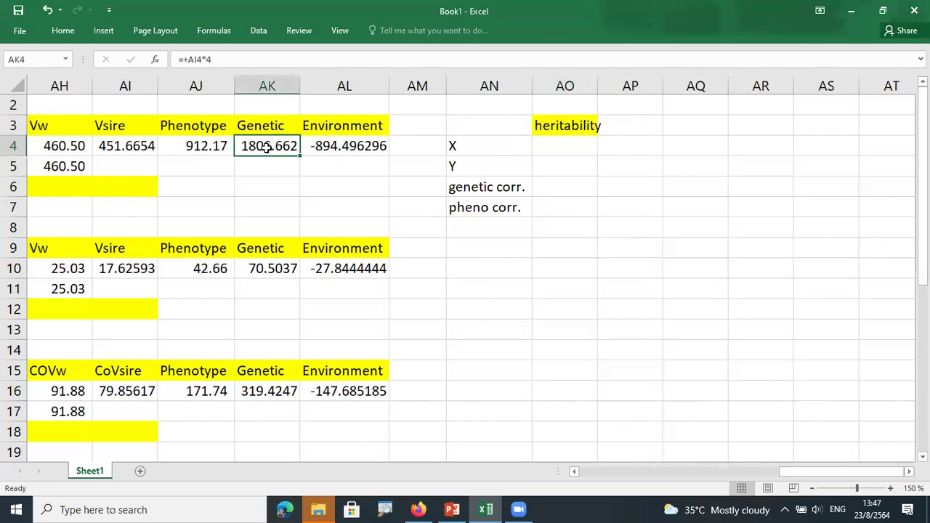
click(261, 109)
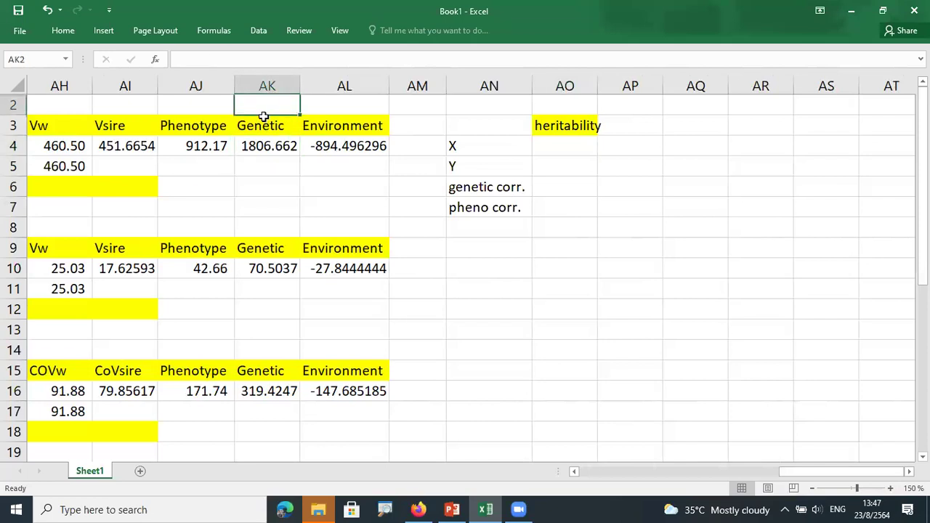
text(4*)
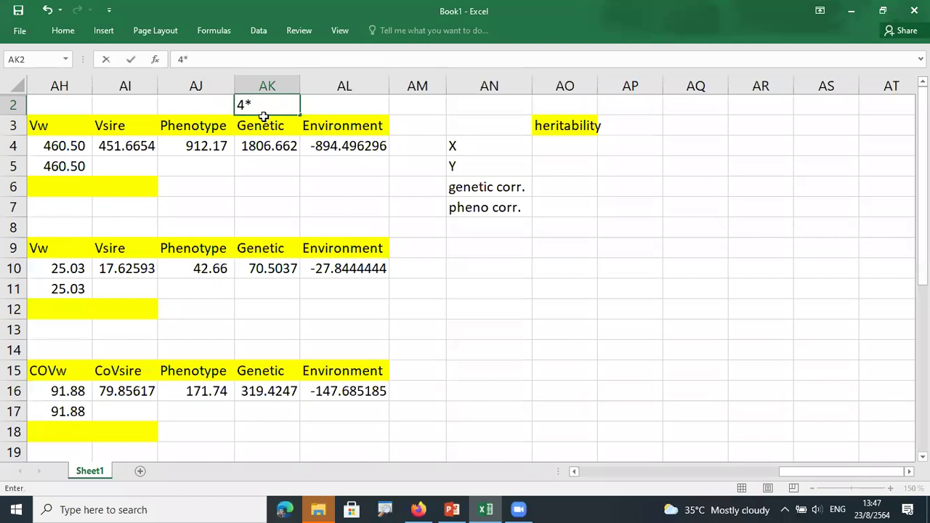
text(Vsire)
key(Return)
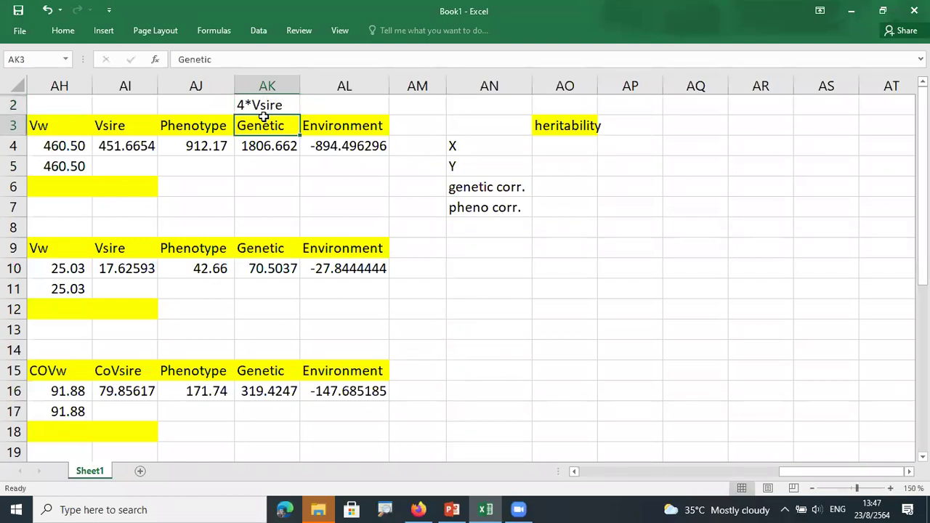
Calculate the heritability of X in AO4 as genetic over phenotypic variance with =AK4/AJ4
click(546, 145)
text(=)
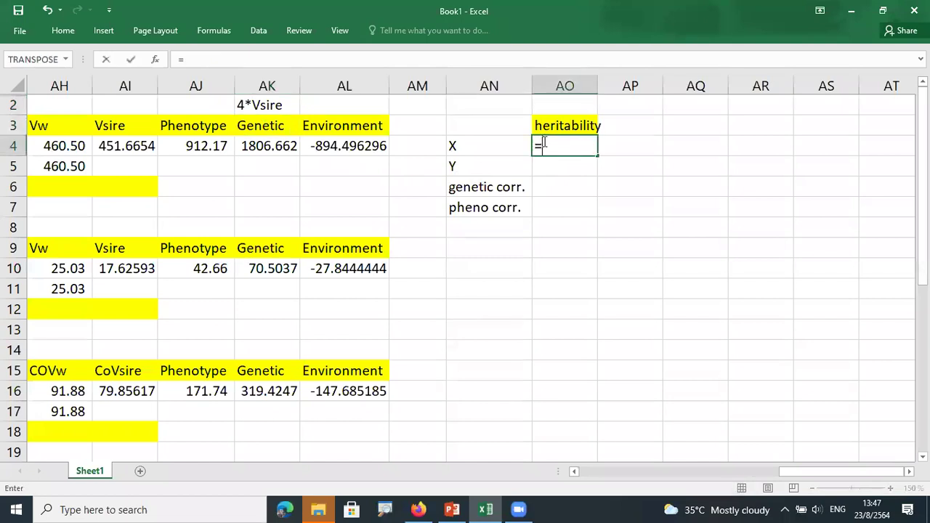
click(260, 147)
text(/)
click(211, 154)
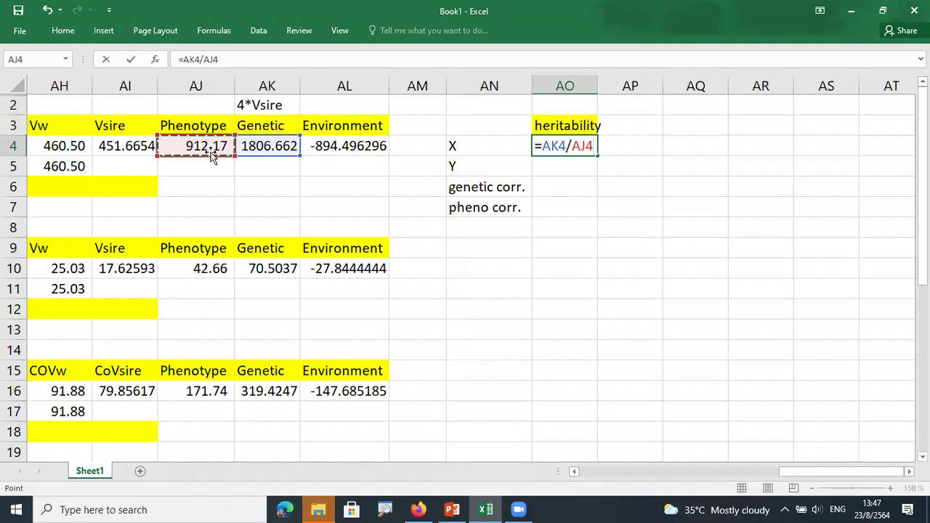
key(Return)
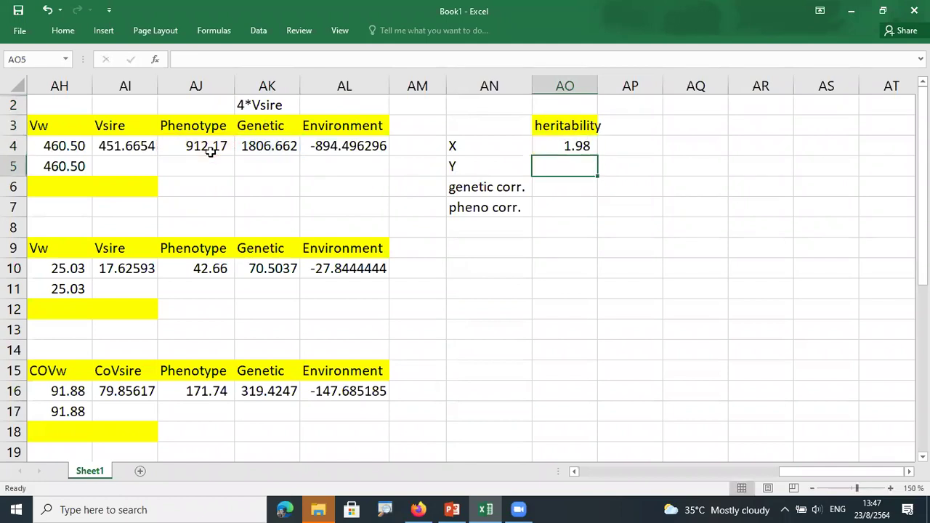
Calculate the heritability of Y in AO5 as genetic over phenotypic variance with =AK10/AJ10
click(578, 147)
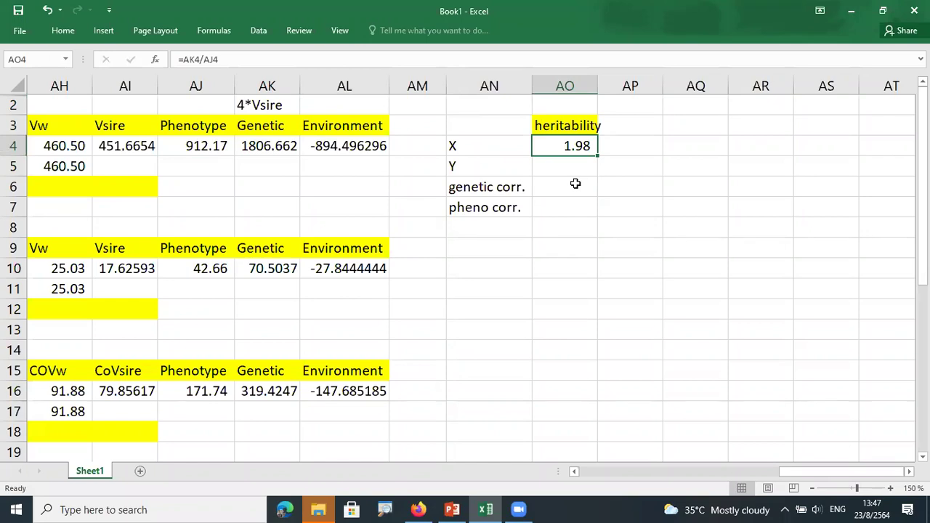
click(576, 166)
text(=)
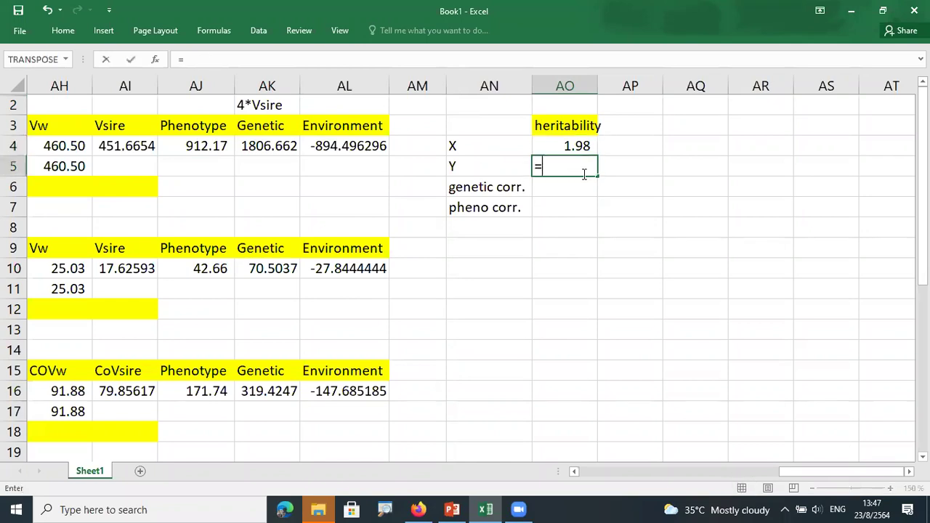
click(270, 268)
text(/)
click(213, 269)
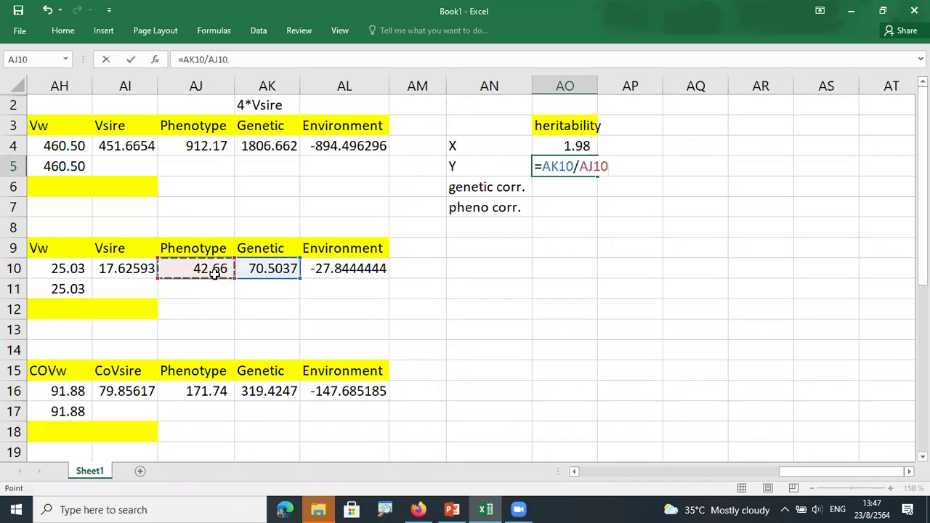
key(Return)
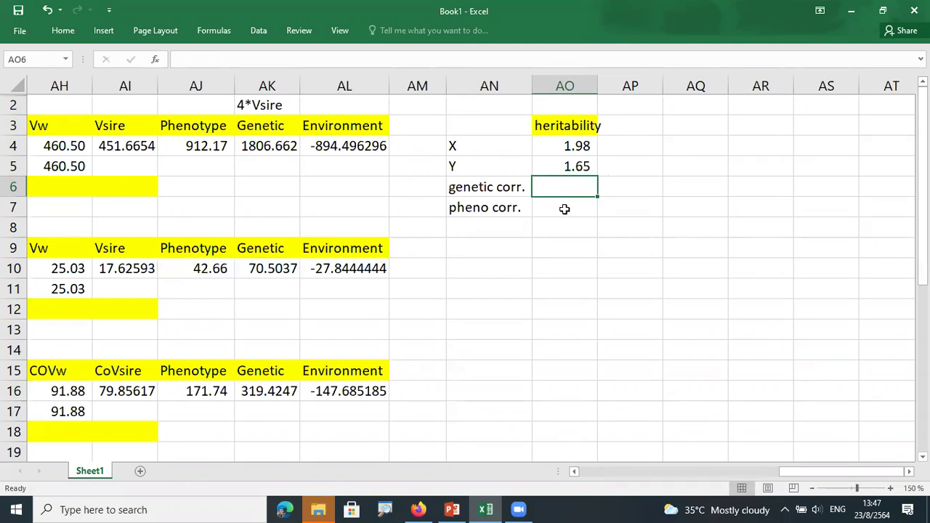
Calculate the genetic correlation of X and Y in AO6 with =AK16/(SQRT(AK4)*SQRT(AK10))
text(=)
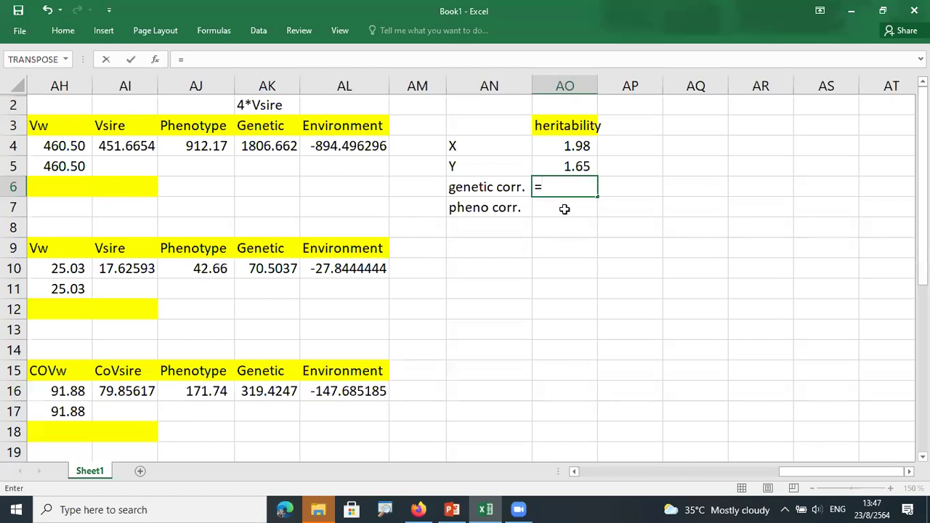
click(282, 393)
text(/)
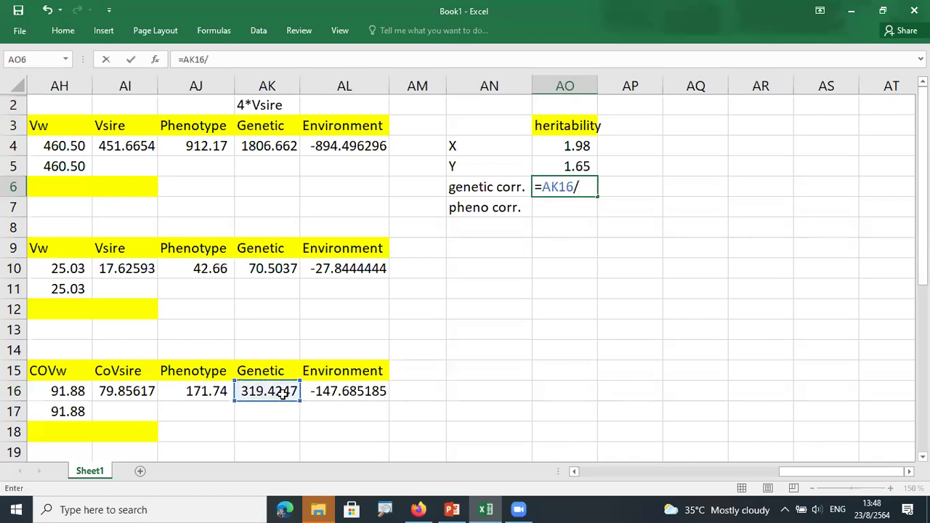
text((sqrt)
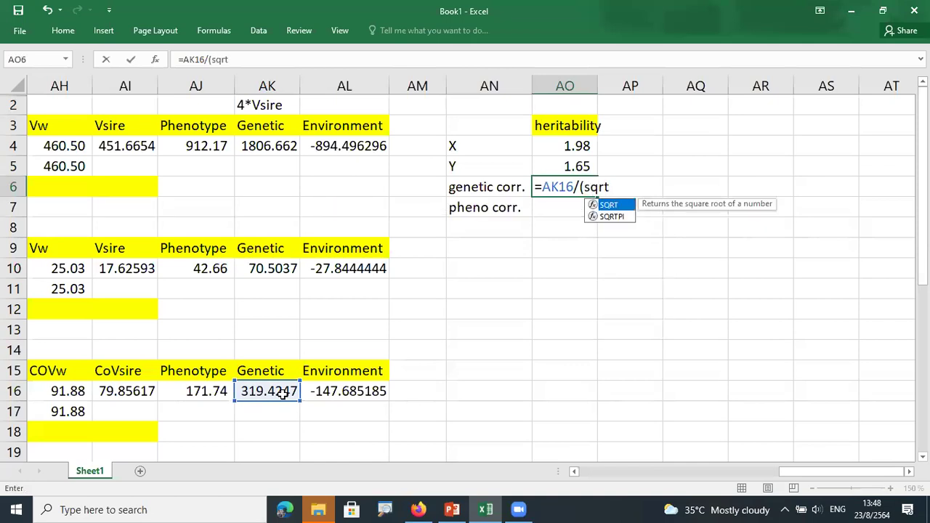
text(()
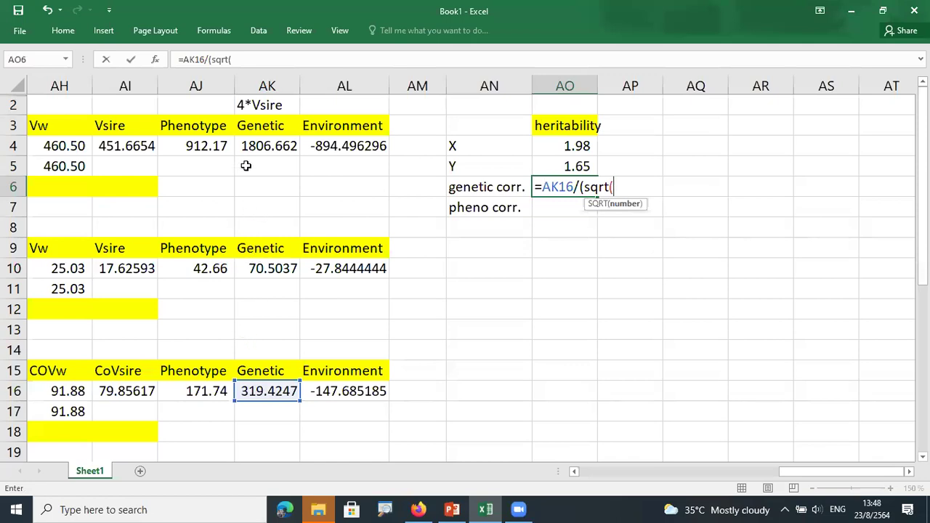
click(261, 145)
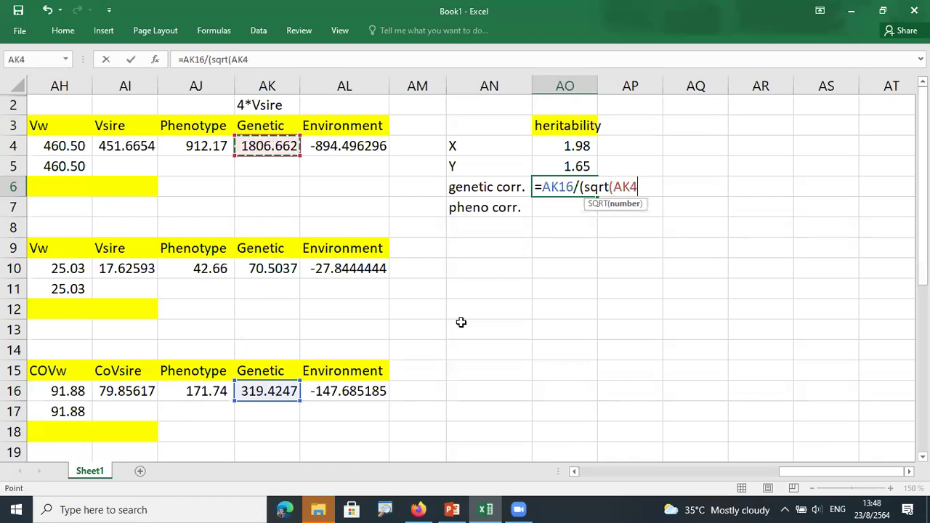
text())
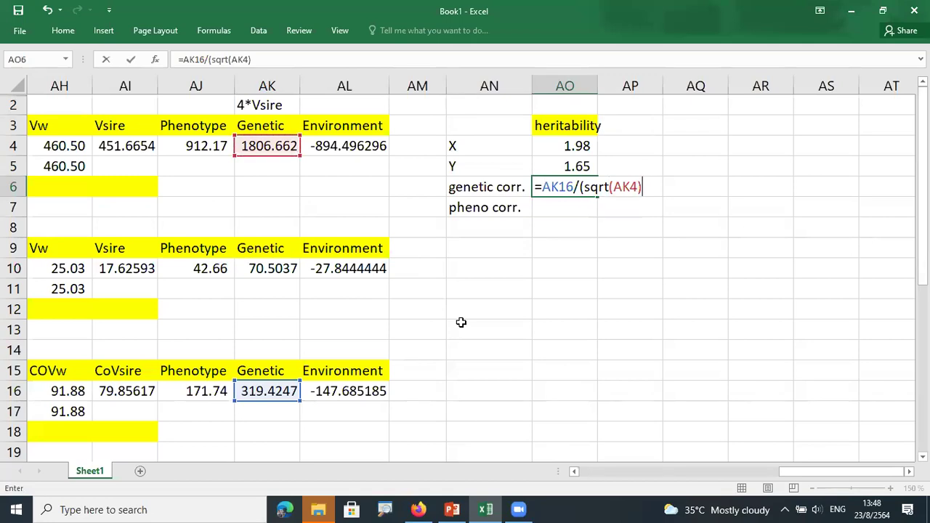
text(*sqrt()
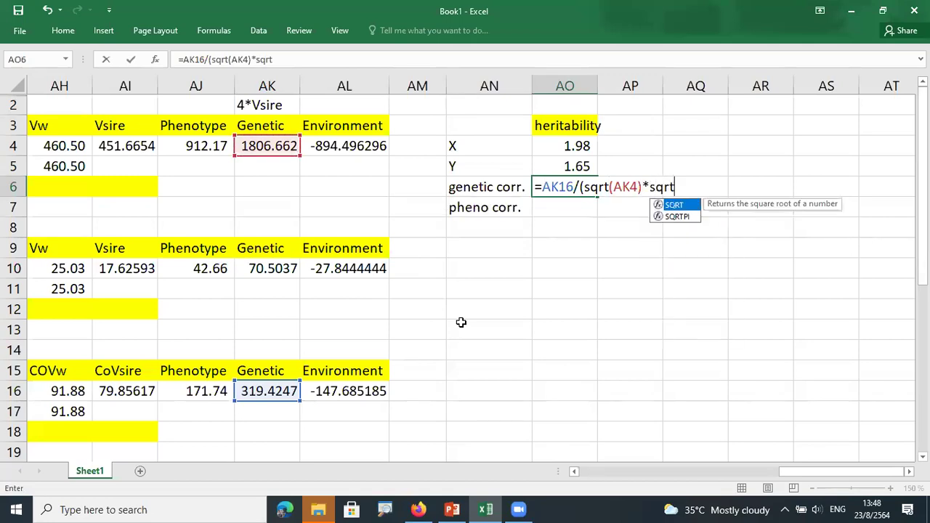
click(270, 268)
text()))
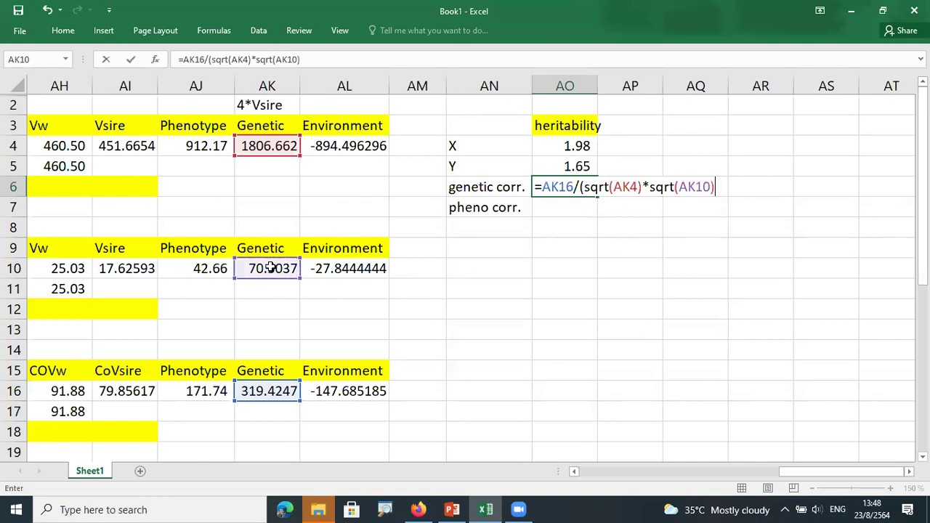
key(Return)
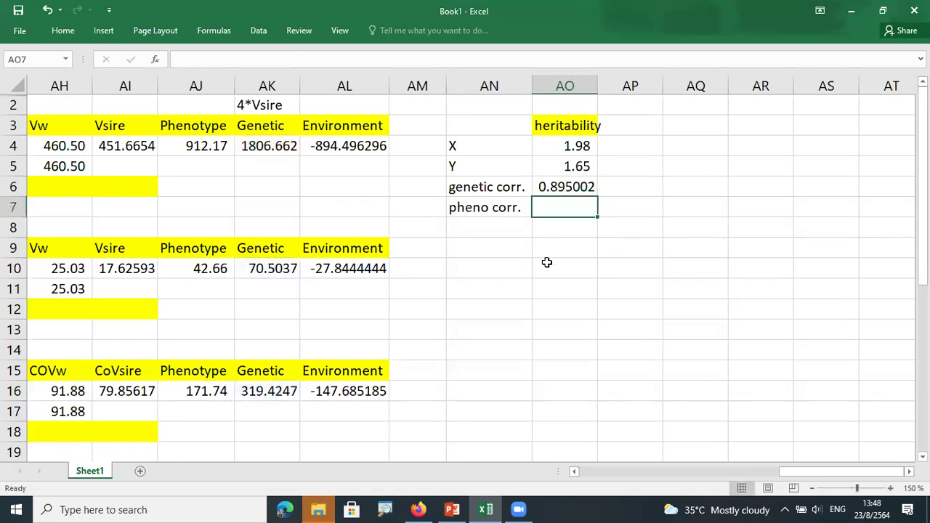
Examine the genetic correlation formula in AO6 and the cells it refers to
click(578, 187)
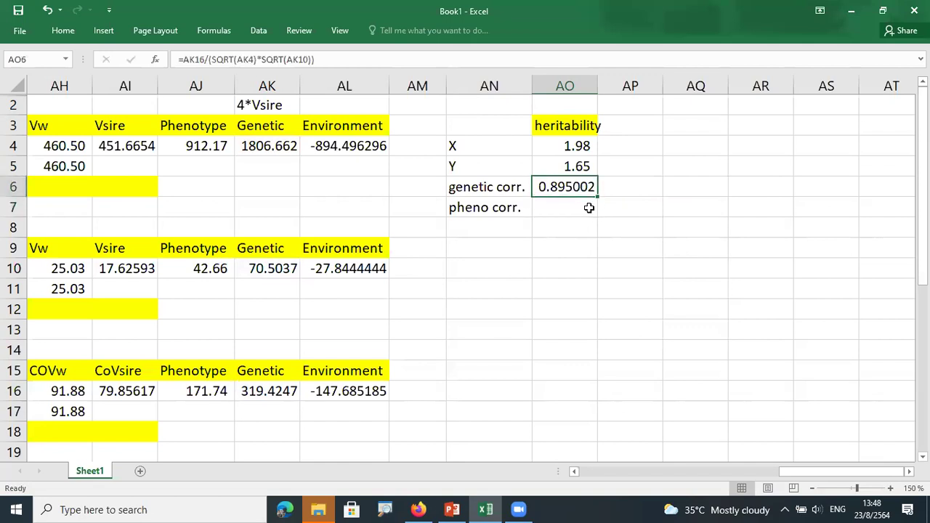
click(566, 213)
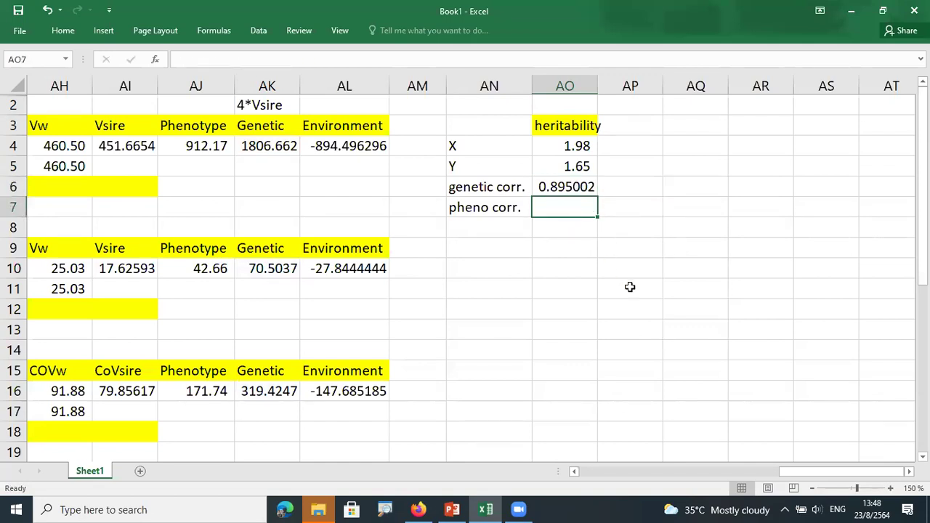
text(=)
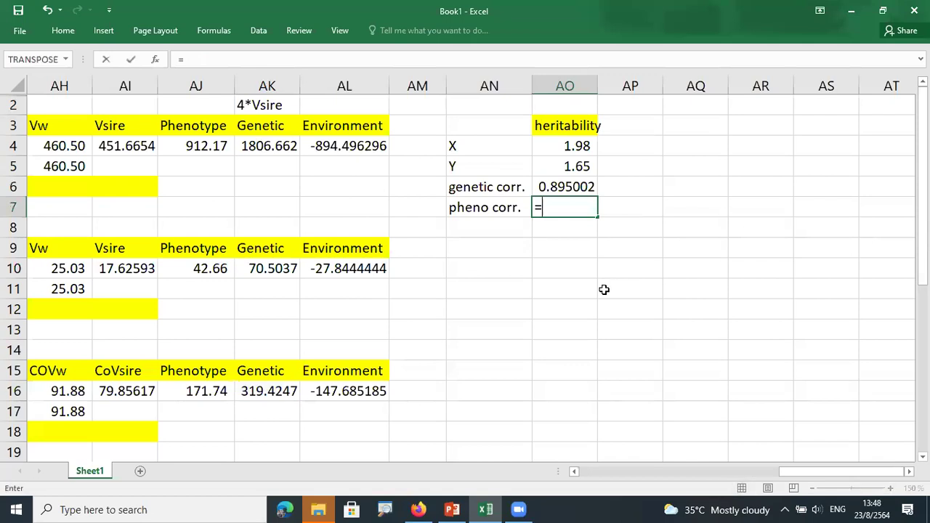
key(Escape)
click(561, 187)
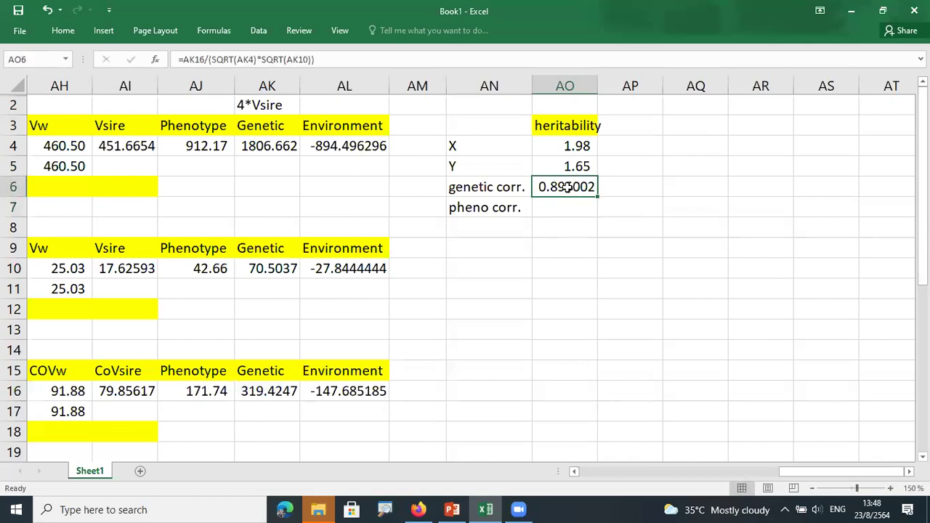
double_click(561, 186)
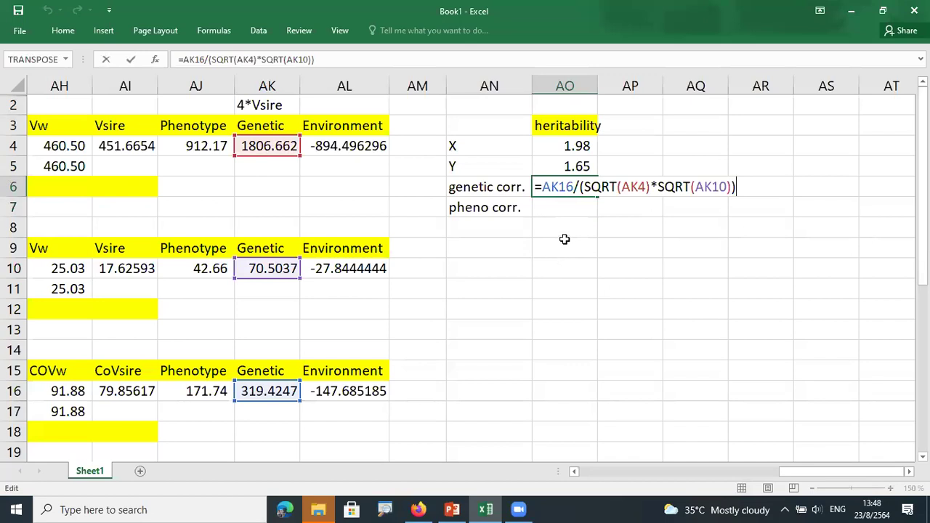
key(Escape)
Calculate the phenotypic correlation of X and Y in AO7 with =AJ16/(SQRT(AJ4)*SQRT(AJ10))
click(569, 208)
text(=)
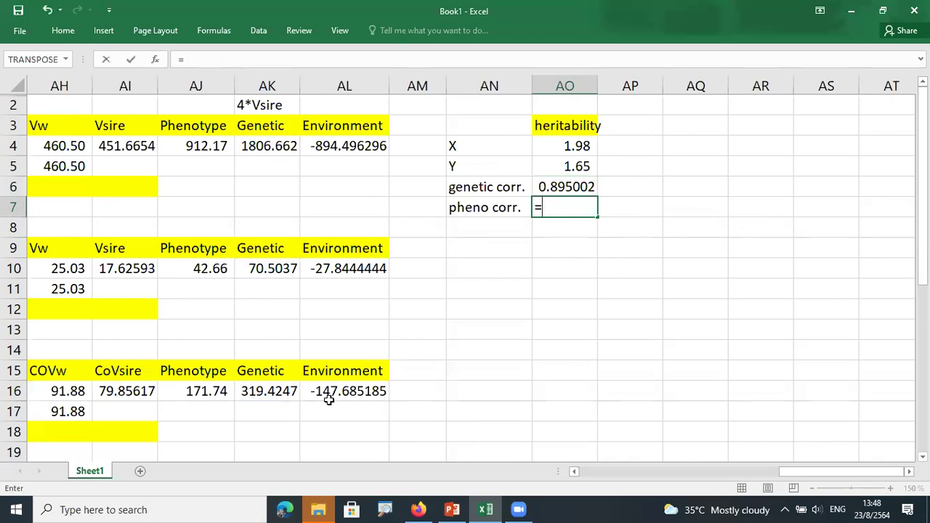
click(195, 391)
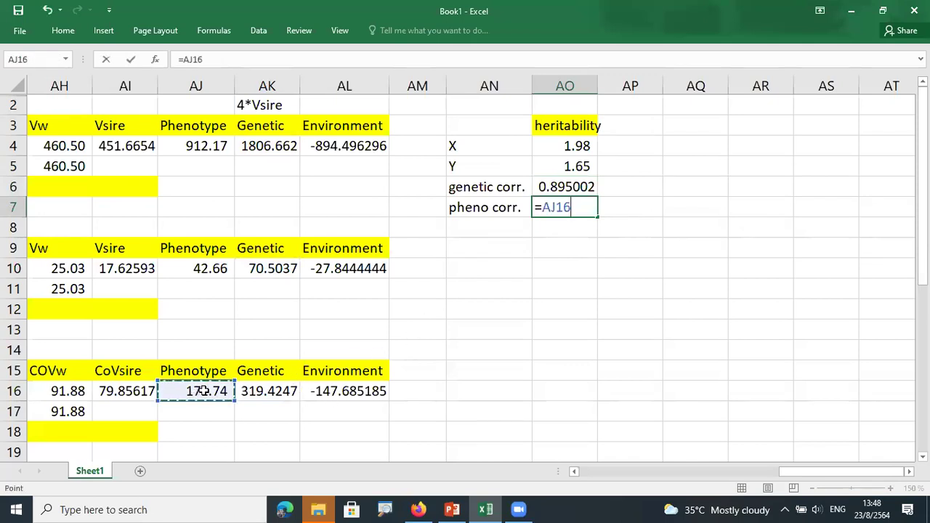
text(/)
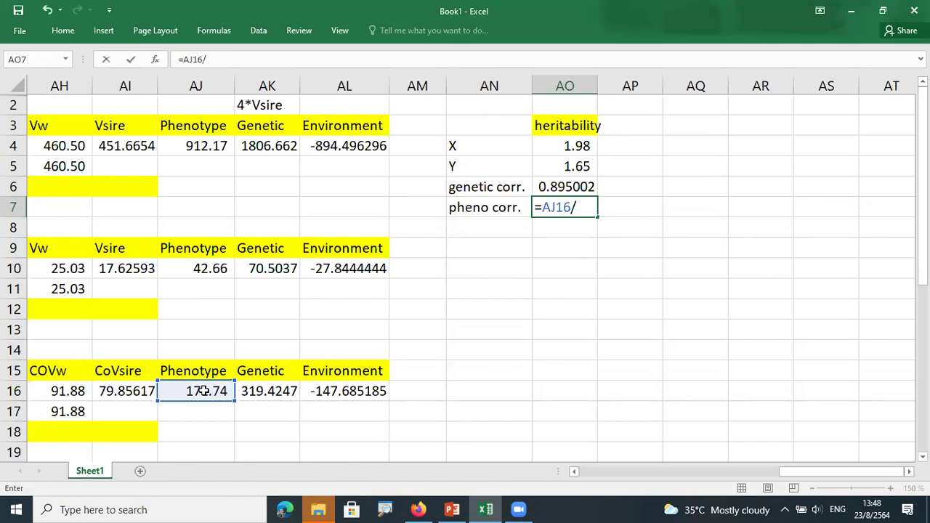
text((sqrt()
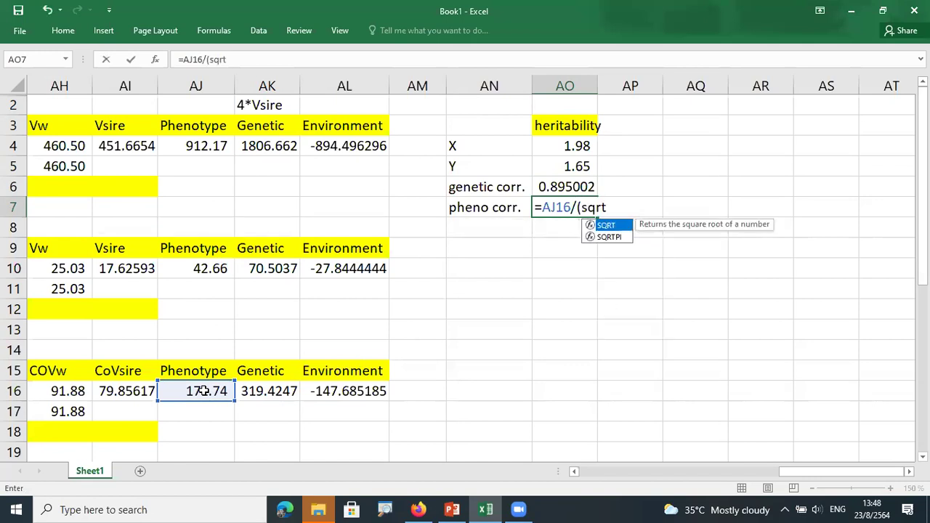
click(201, 146)
text())
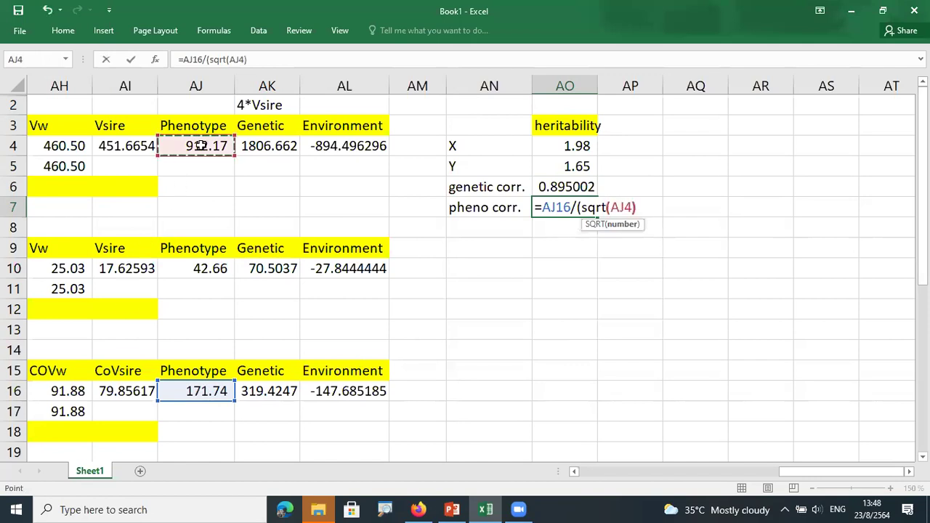
text(*sqrt)
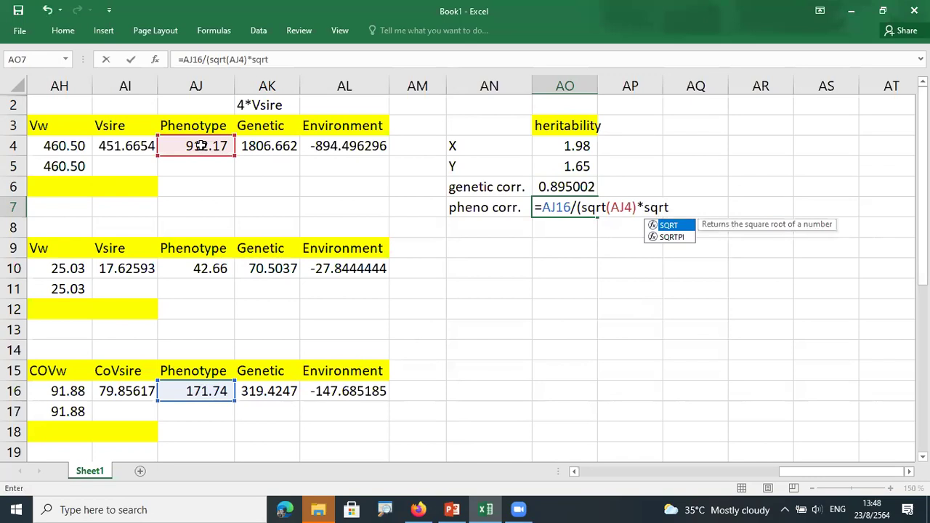
text(()
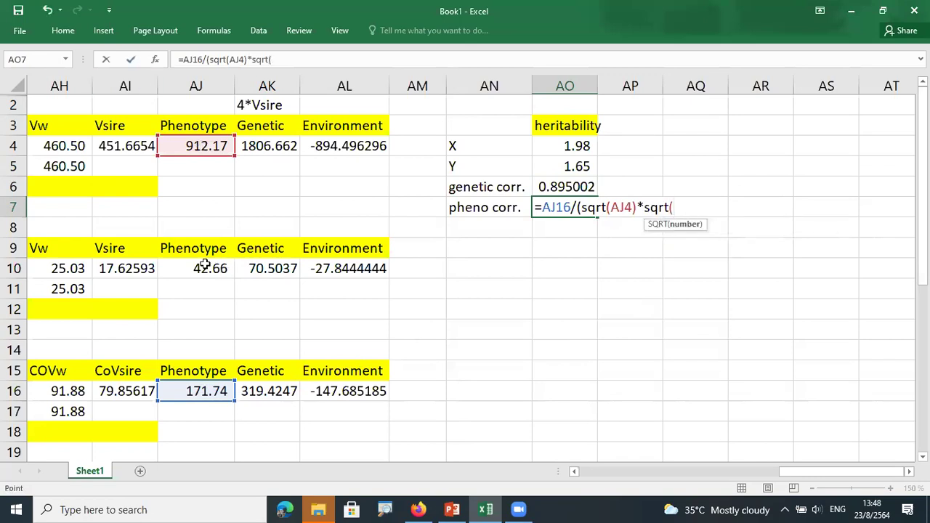
click(205, 267)
text()))
key(Return)
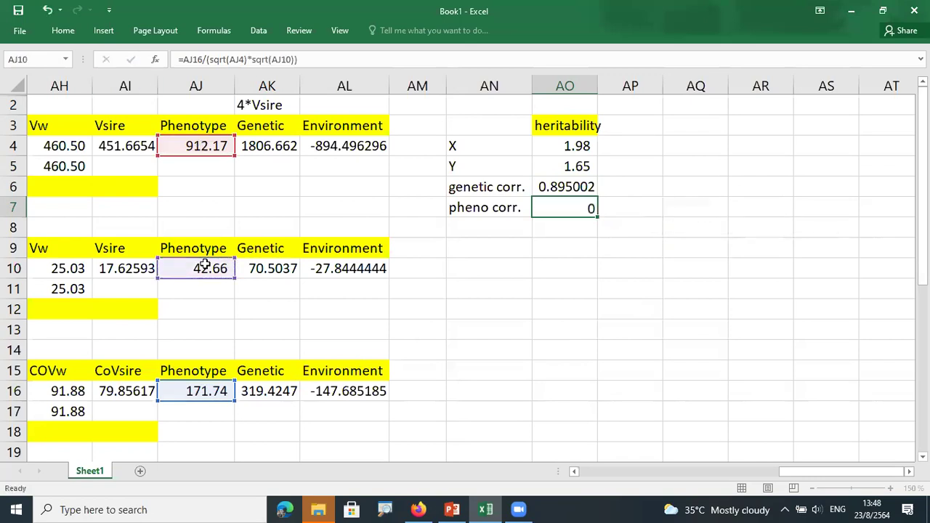
Fill the genetic and phenotypic correlation rows in AN6:AO7 with light green
click(468, 130)
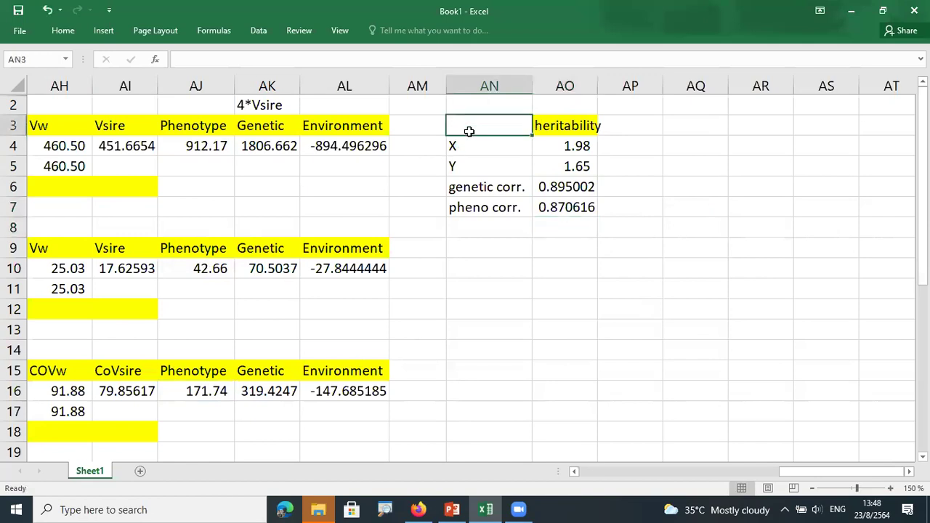
drag(472, 184, 548, 218)
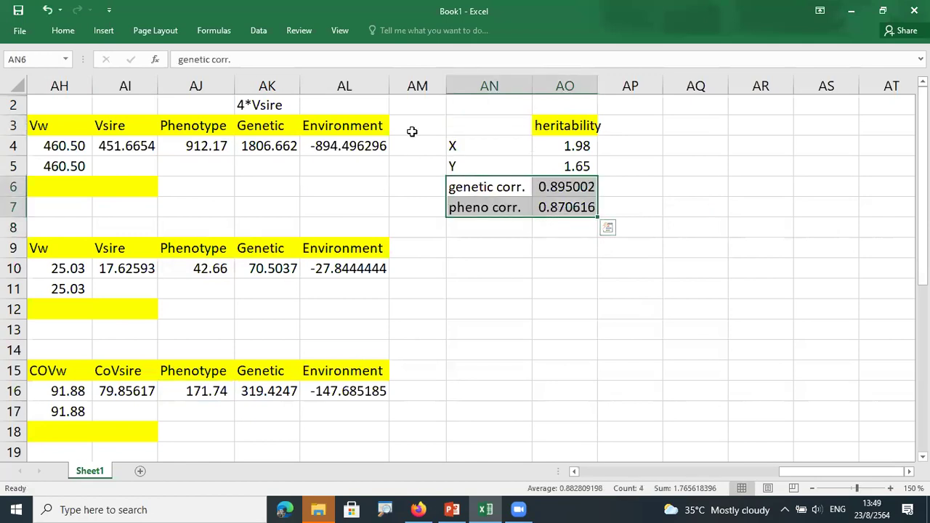
click(64, 32)
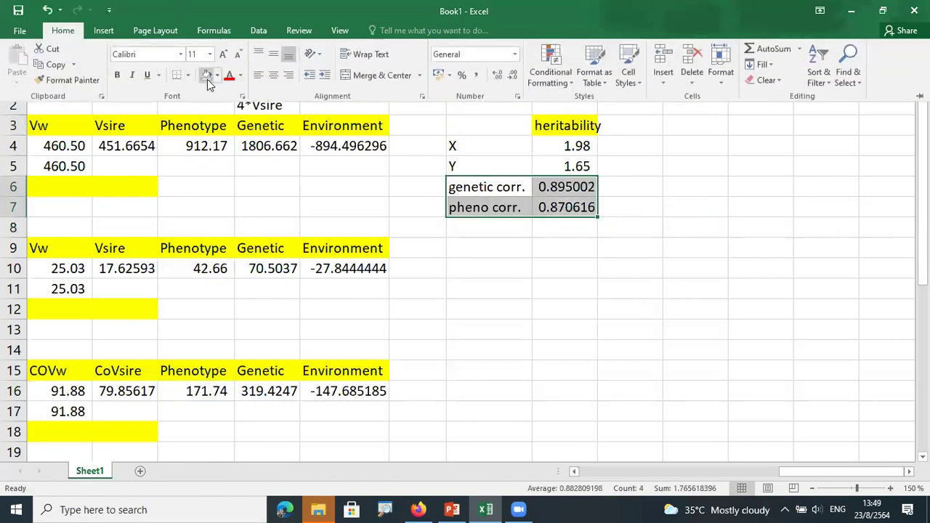
click(216, 75)
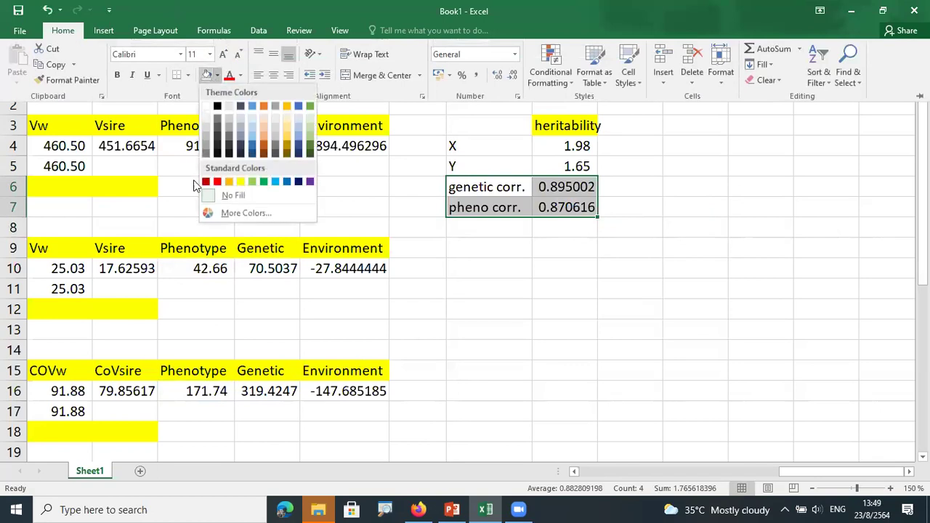
click(258, 182)
click(582, 291)
Try to fill the phenotypic correlation cell AO7 to match the light green cells beside it
click(567, 209)
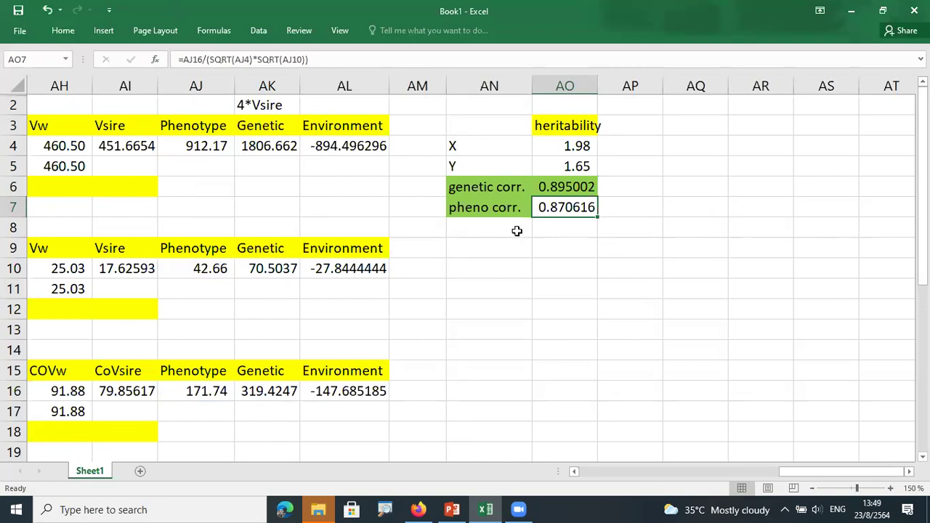
click(64, 30)
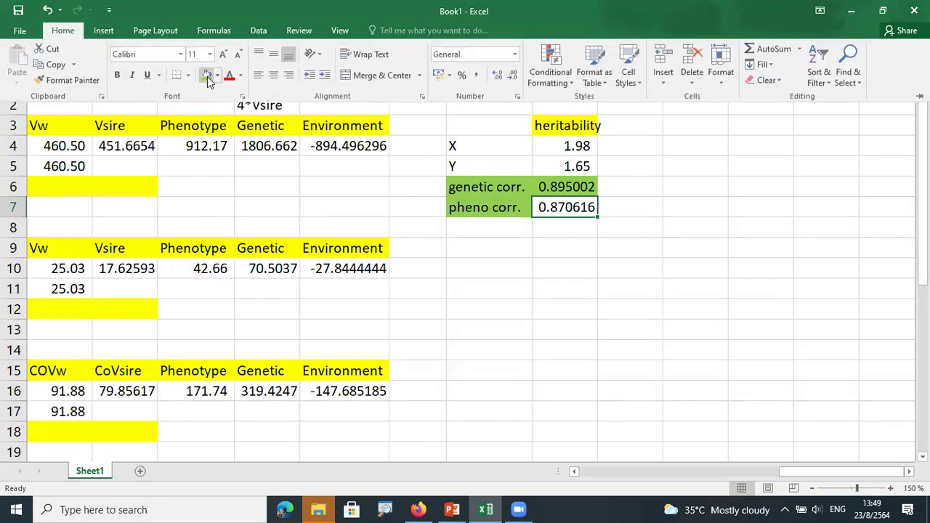
click(576, 317)
click(671, 275)
click(556, 206)
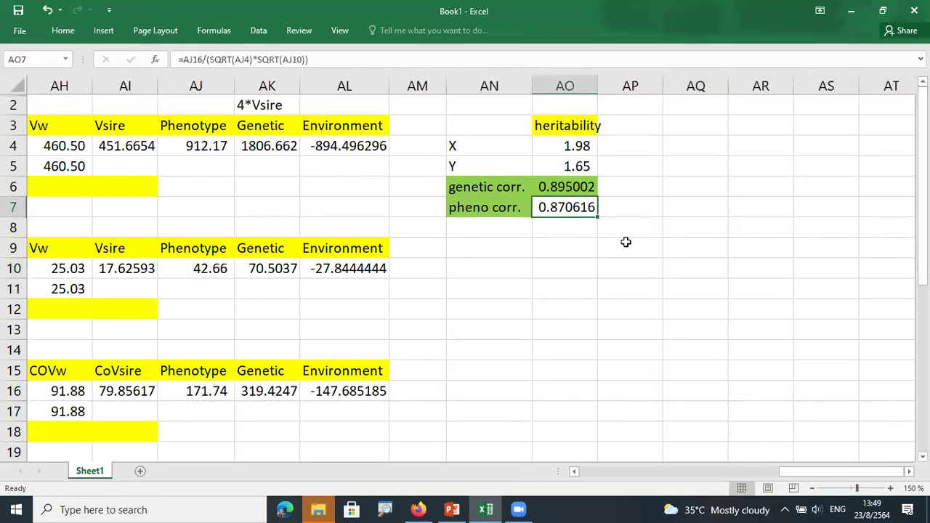
click(632, 243)
click(659, 206)
click(551, 205)
click(571, 240)
click(574, 220)
click(574, 212)
click(672, 243)
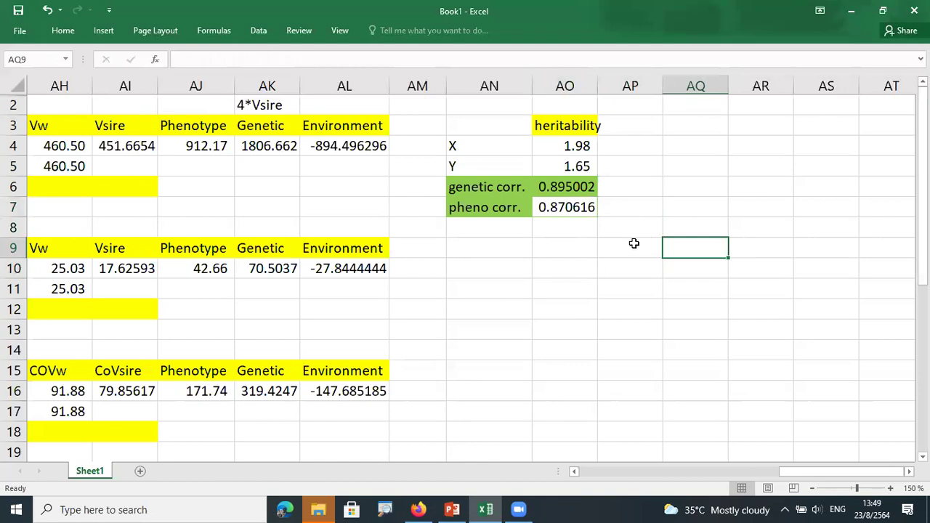
Review the ANOVA tables for X and Y and the ANCOVA table for XY in turn
drag(801, 471, 676, 452)
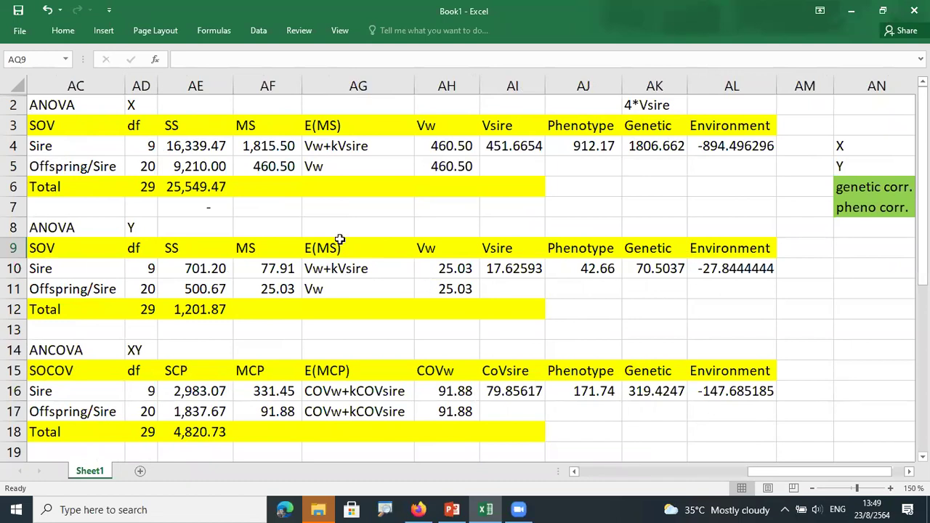
click(16, 85)
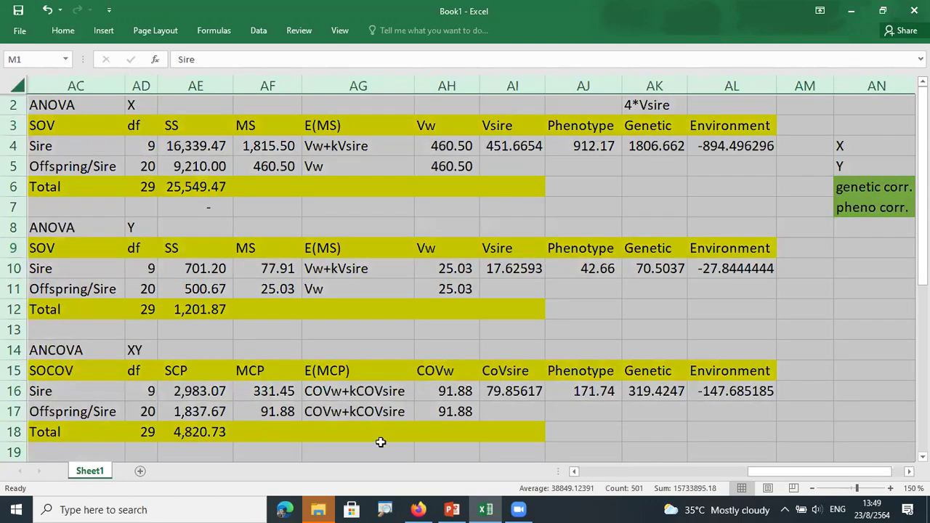
right_click(501, 320)
click(555, 313)
click(513, 313)
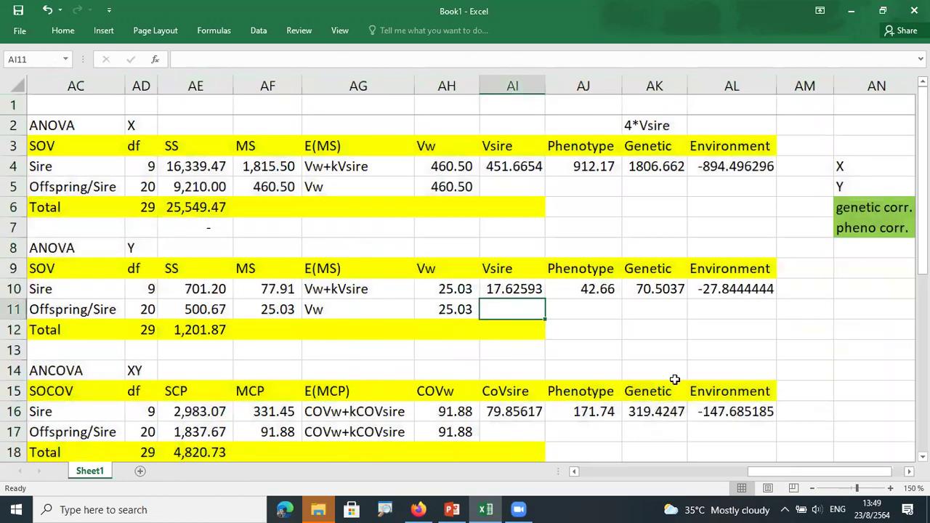
click(657, 351)
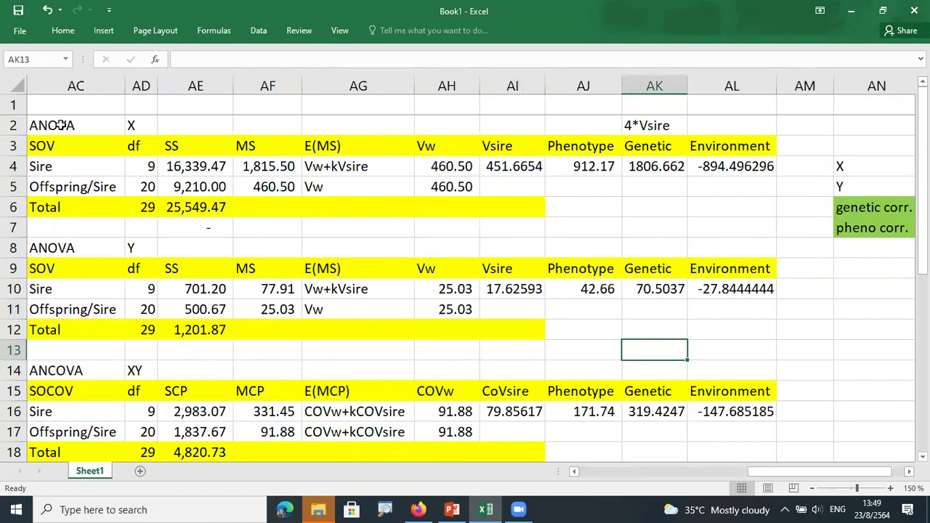
drag(64, 125, 135, 149)
click(14, 87)
click(195, 190)
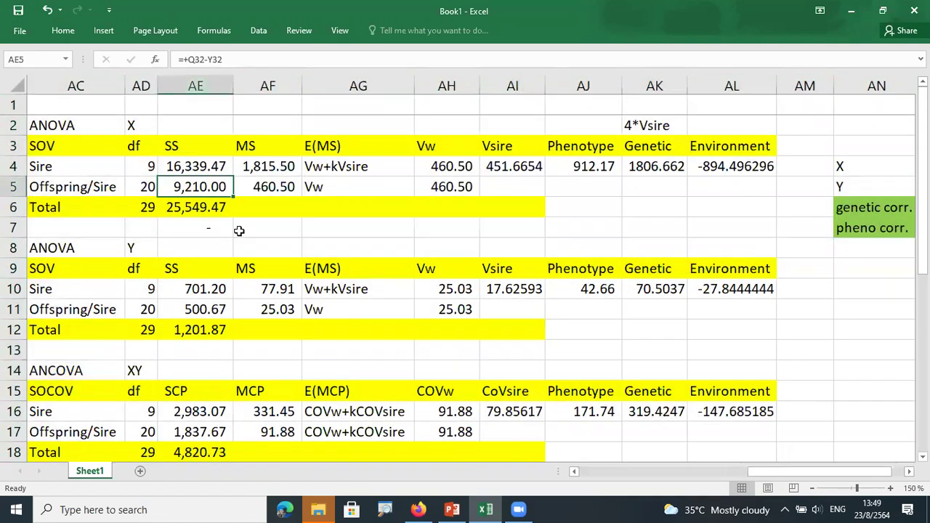
click(65, 125)
click(72, 244)
click(90, 374)
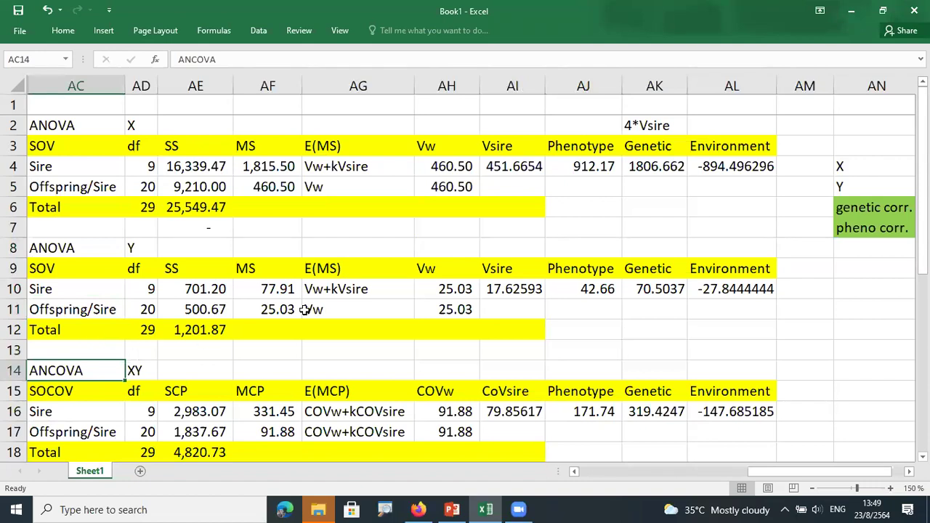
Review the within and sire component columns, followed by the Phenotype, Genetic and Environment columns, across the three tables
drag(451, 94, 521, 228)
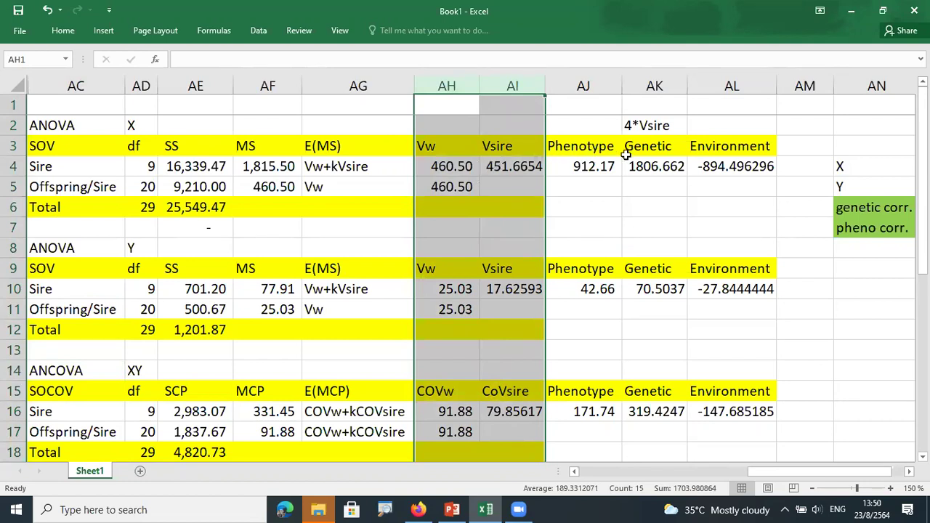
click(584, 86)
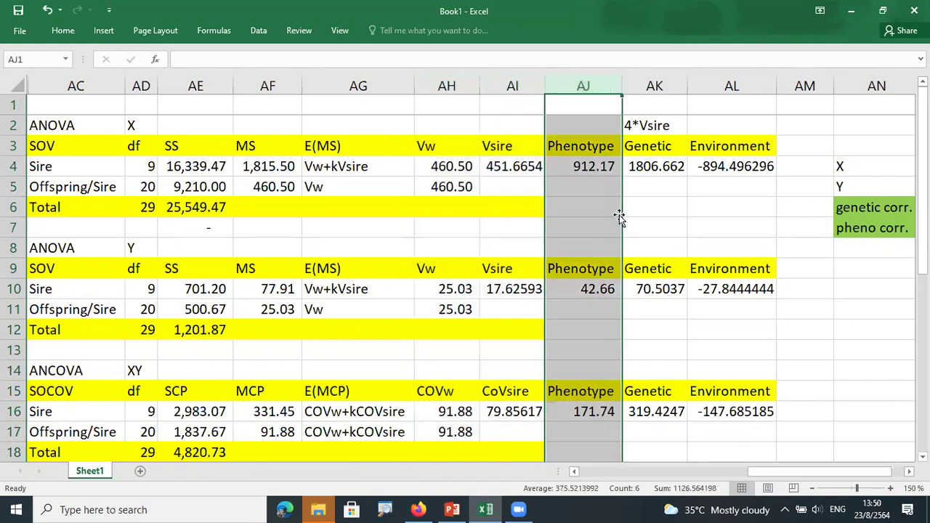
click(656, 85)
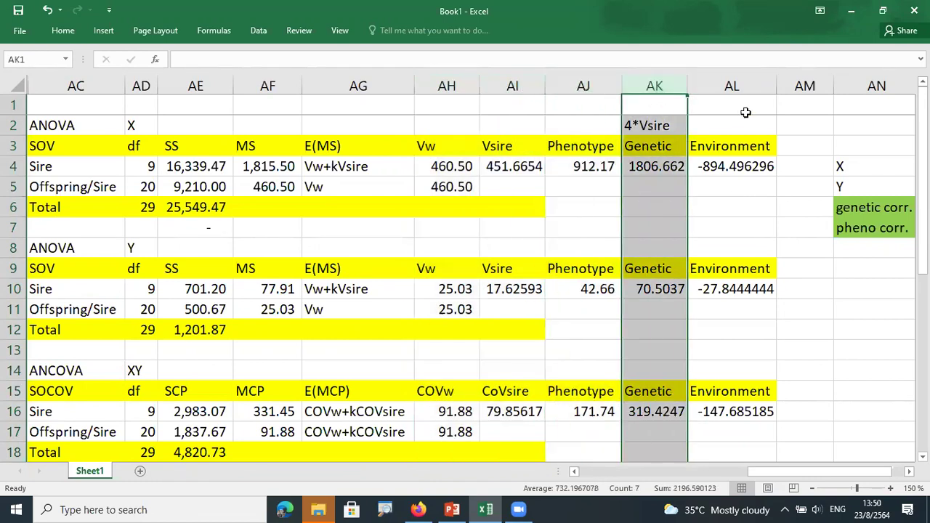
click(732, 86)
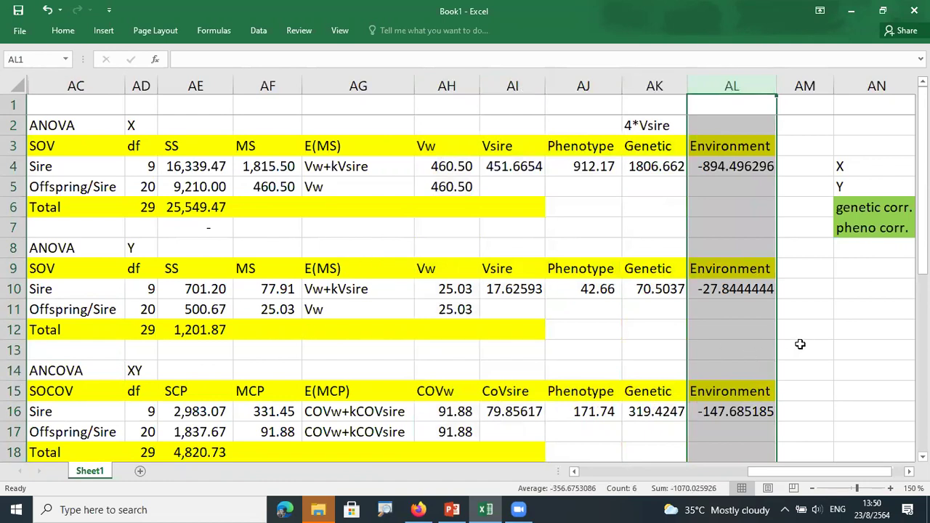
click(792, 350)
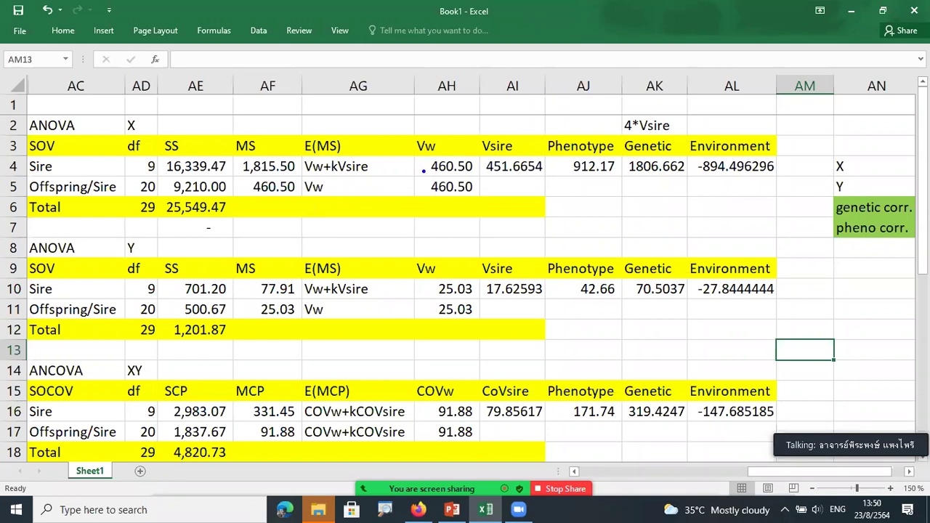
Annotate the screen with blue rectangles around the within and sire components in row 4, row 10 and row 16
drag(423, 152, 545, 179)
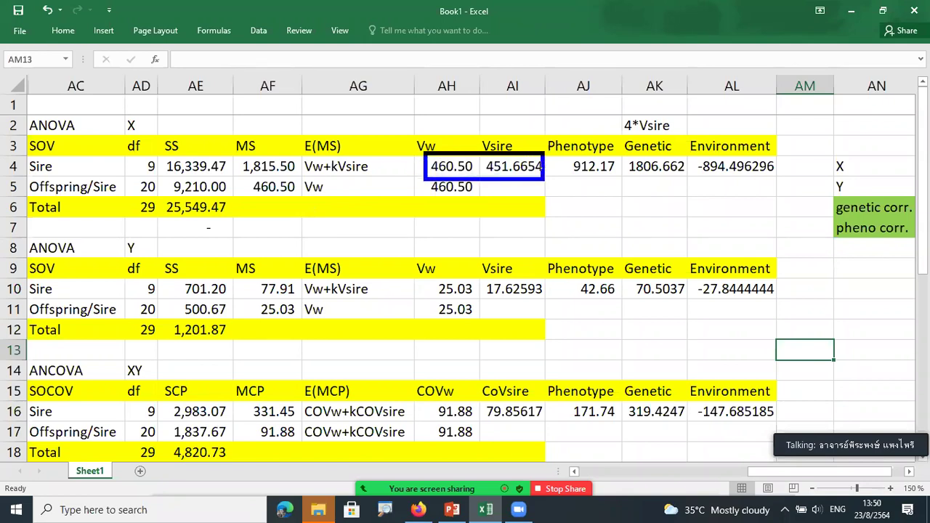
drag(423, 276, 552, 301)
mouse_move(420, 399)
mouse_down()
mouse_move(422, 408)
mouse_move(546, 423)
mouse_move(517, 398)
mouse_up()
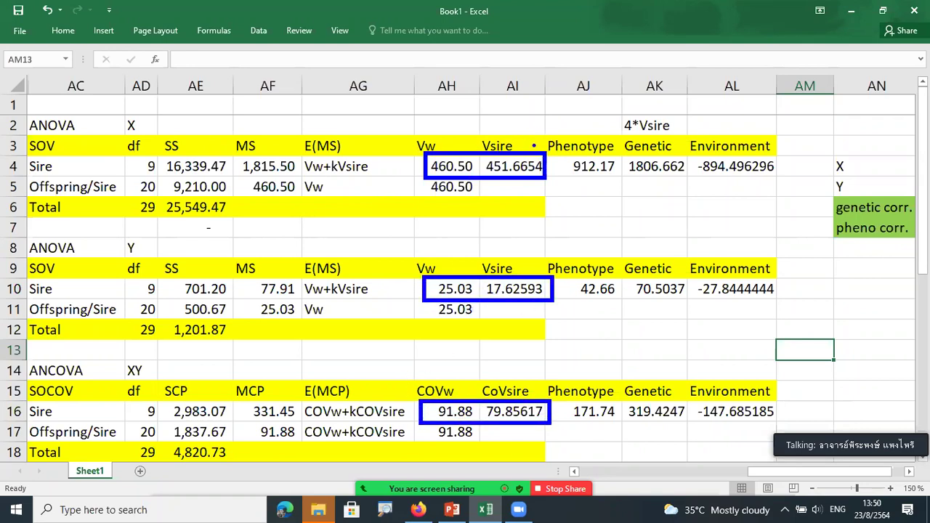
Circle the Phenotype values of the X, Y and XY tables in blue freehand
mouse_move(581, 177)
mouse_down()
mouse_move(600, 184)
mouse_move(590, 147)
mouse_move(578, 180)
mouse_up()
mouse_move(591, 296)
mouse_down()
mouse_move(586, 273)
mouse_move(574, 307)
mouse_up()
mouse_move(581, 424)
mouse_down()
mouse_move(607, 391)
mouse_move(574, 423)
mouse_up()
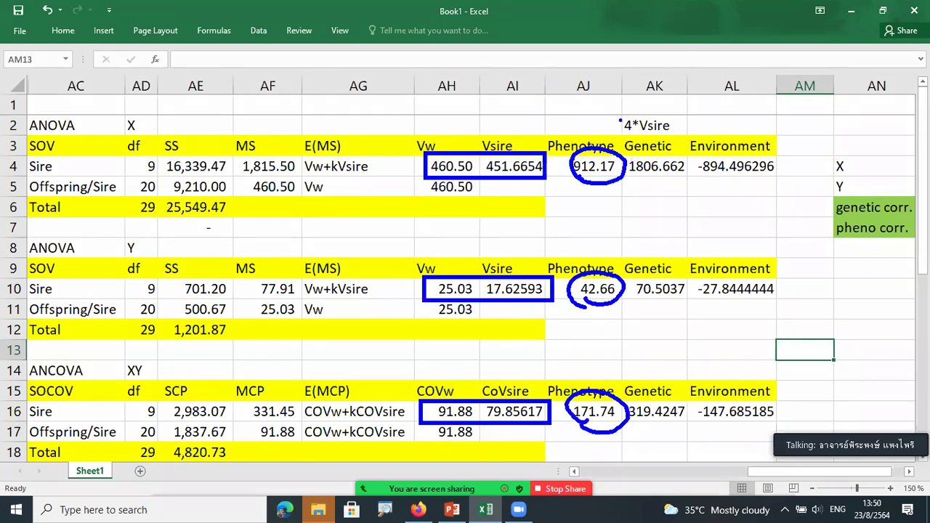
Box 4*Vsire in red with an arrow to Vsire, and double-underline the Genetic values of the X, Y and XY tables
drag(618, 114, 678, 141)
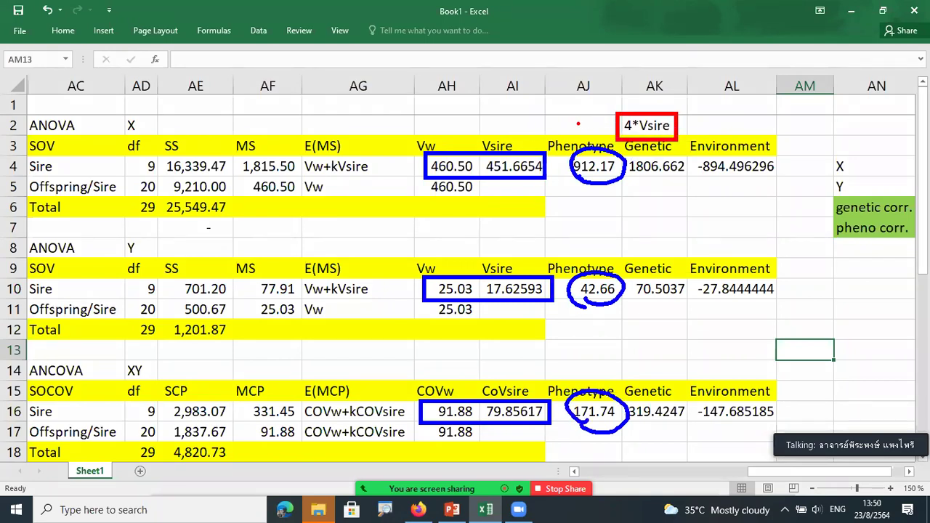
mouse_move(607, 123)
mouse_down()
mouse_move(551, 115)
mouse_move(519, 124)
mouse_move(531, 132)
mouse_move(511, 139)
mouse_up()
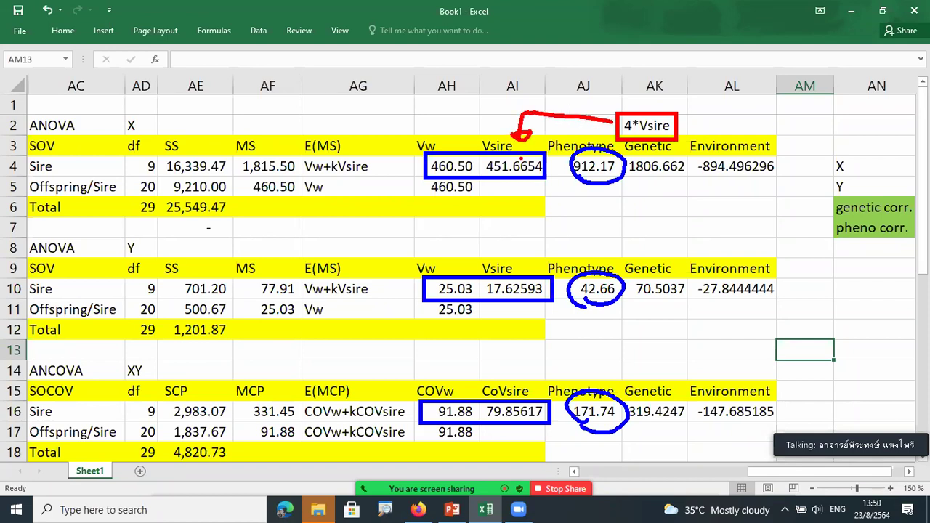
drag(635, 191, 660, 185)
drag(647, 195, 662, 192)
drag(641, 309, 660, 303)
drag(644, 314, 660, 311)
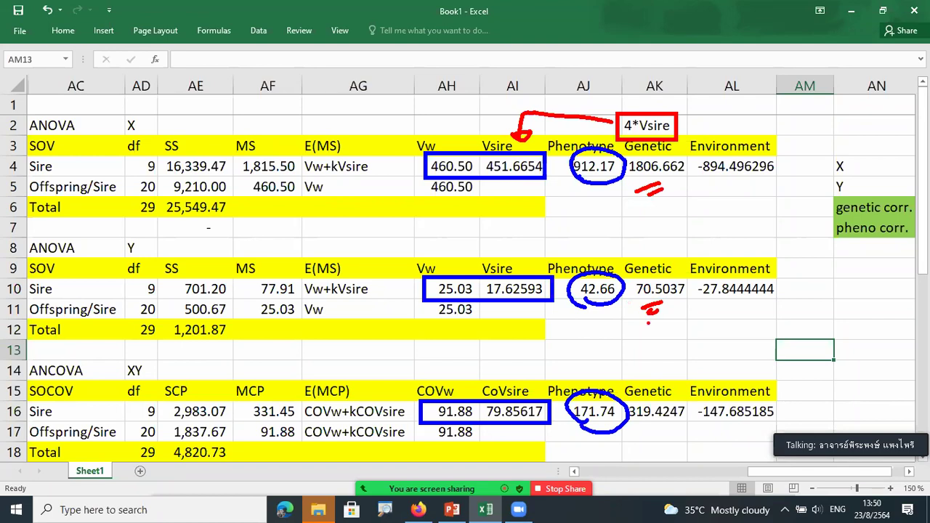
drag(654, 429, 666, 425)
drag(649, 435, 667, 429)
Strike through the Environment column with wavy red lines and handwrite h²x, h²y, rG and rP beside the tables
mouse_move(722, 136)
mouse_down()
mouse_move(716, 392)
mouse_move(736, 418)
mouse_move(747, 141)
mouse_move(730, 298)
mouse_move(750, 396)
mouse_up()
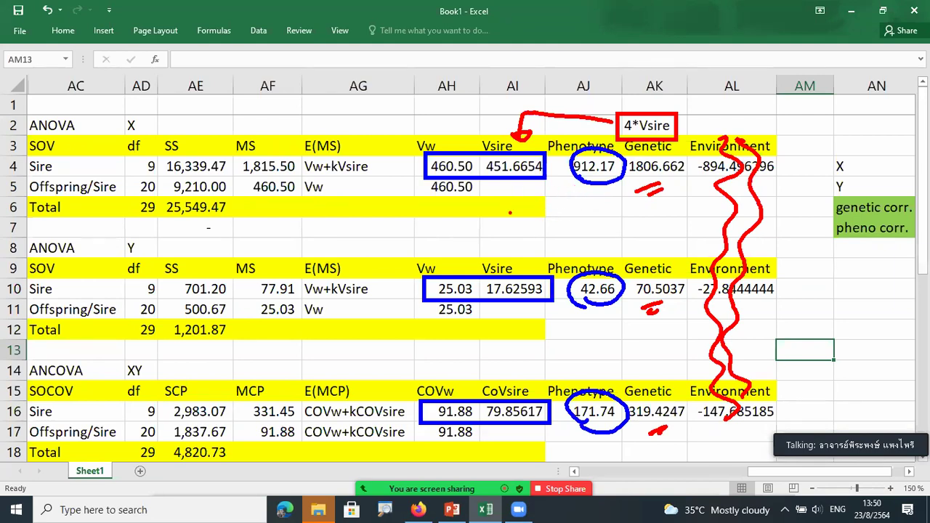
mouse_move(461, 226)
mouse_down()
mouse_move(513, 213)
mouse_move(504, 240)
mouse_up()
click(498, 221)
drag(504, 229, 490, 240)
mouse_move(457, 353)
mouse_down()
mouse_move(480, 344)
mouse_move(484, 356)
mouse_up()
mouse_move(508, 324)
mouse_down()
mouse_move(510, 338)
mouse_move(494, 362)
mouse_up()
drag(503, 356, 496, 375)
mouse_move(257, 364)
mouse_down()
mouse_move(271, 383)
mouse_move(260, 396)
mouse_up()
mouse_move(304, 385)
mouse_down()
mouse_move(308, 398)
mouse_move(342, 377)
mouse_move(340, 410)
mouse_up()
drag(338, 387, 342, 398)
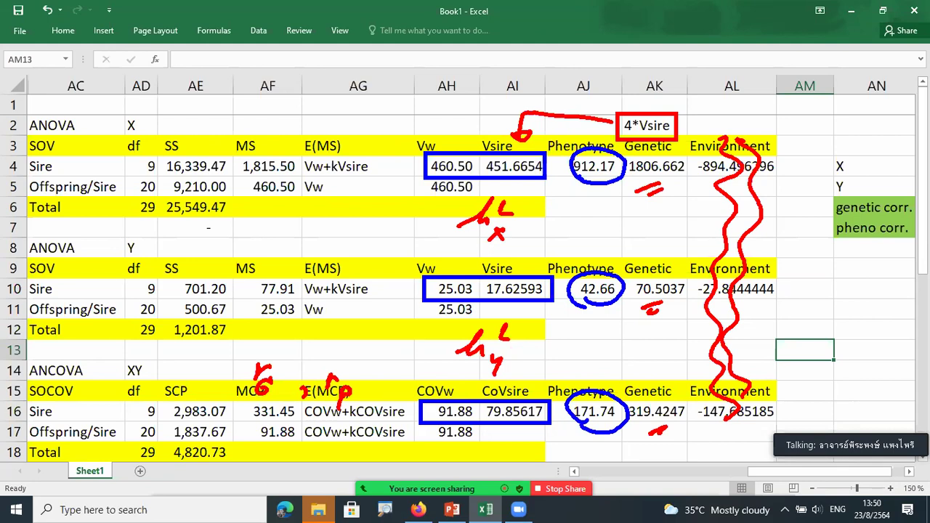
Clear the annotations and bring the heritability and correlation results in columns AN and AO into view
key(alt+s)
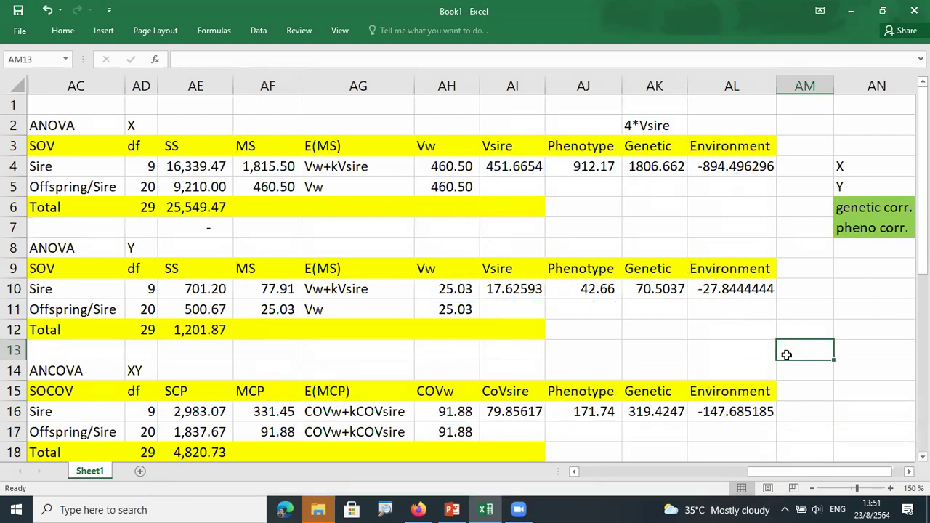
key(Right)
key(Right)
key(Right)
key(Right)
key(Right)
key(Right)
key(Right)
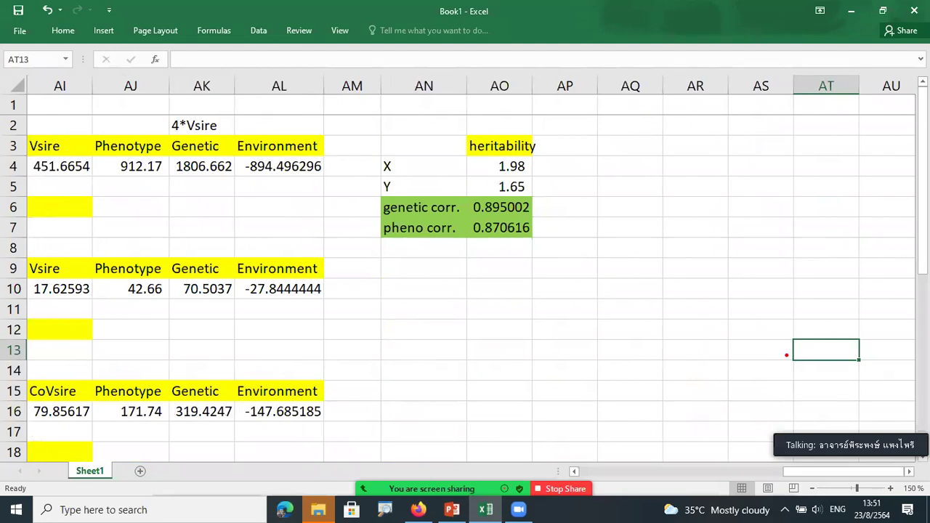
Handwrite the formula VG/VP beside the heritabilities in red and circle the Genetic and Phenotype values of X
mouse_move(535, 165)
mouse_down()
mouse_move(564, 154)
mouse_move(594, 121)
mouse_move(587, 149)
mouse_move(605, 153)
mouse_move(597, 167)
mouse_move(609, 172)
mouse_move(548, 179)
mouse_up()
click(582, 173)
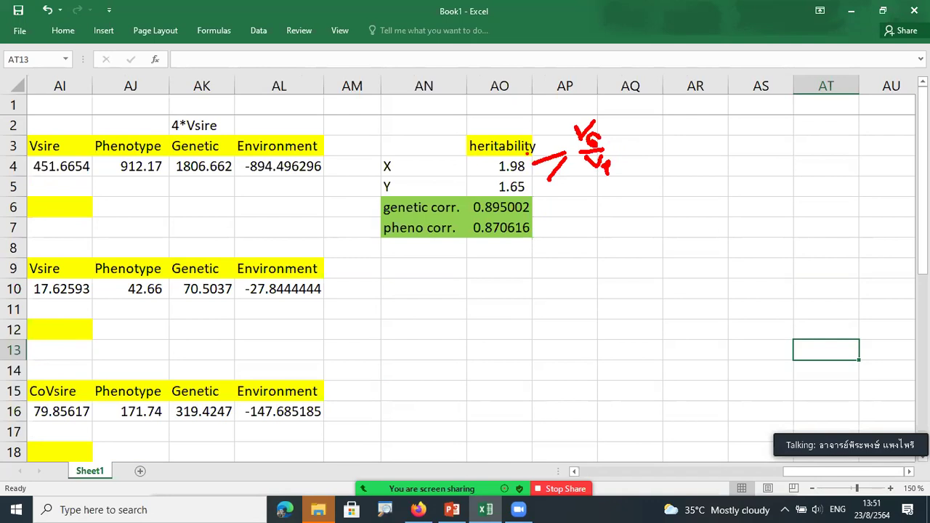
mouse_move(187, 184)
mouse_down()
mouse_move(174, 171)
mouse_move(185, 187)
mouse_up()
drag(153, 181, 129, 193)
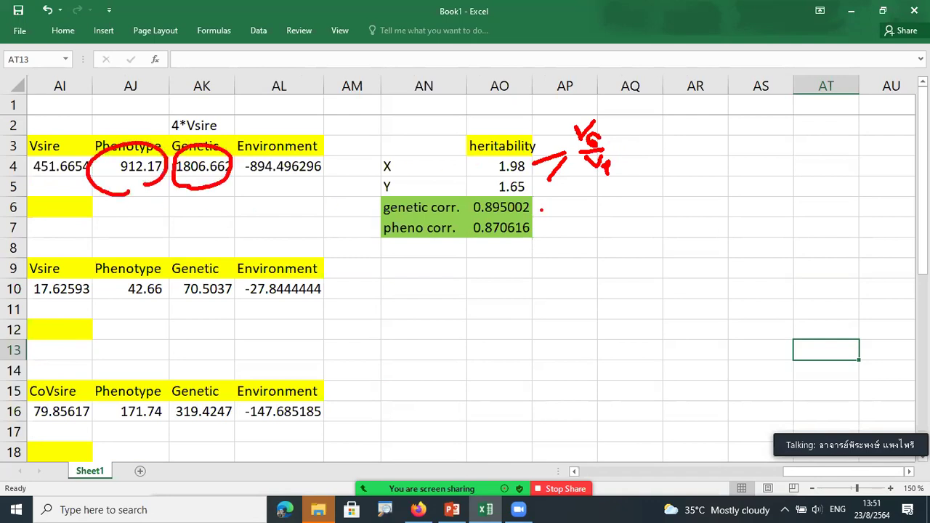
Draw a red line from the genetic correlation and handwrite its formula, COV over √Vx √Vy
mouse_move(536, 209)
mouse_down()
mouse_move(654, 207)
mouse_move(677, 194)
mouse_up()
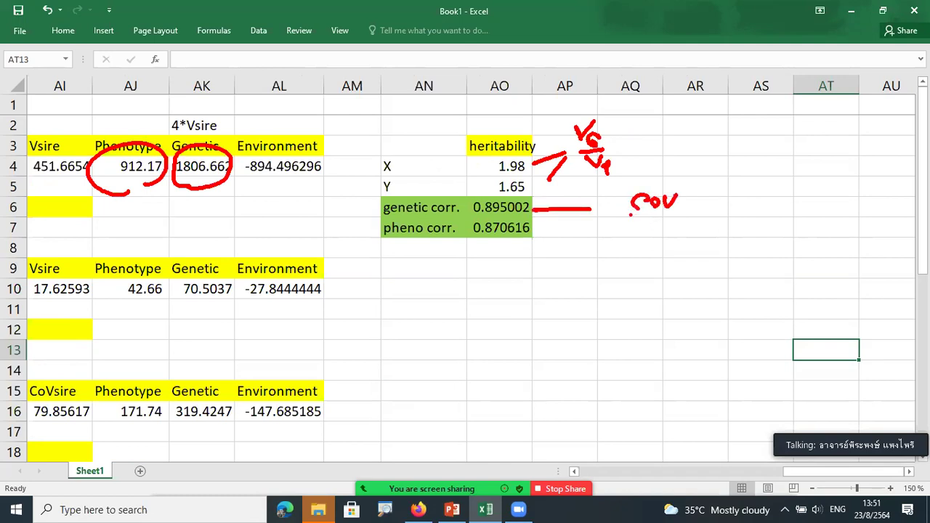
mouse_move(624, 215)
mouse_down()
mouse_move(704, 215)
mouse_move(620, 242)
mouse_move(634, 231)
mouse_up()
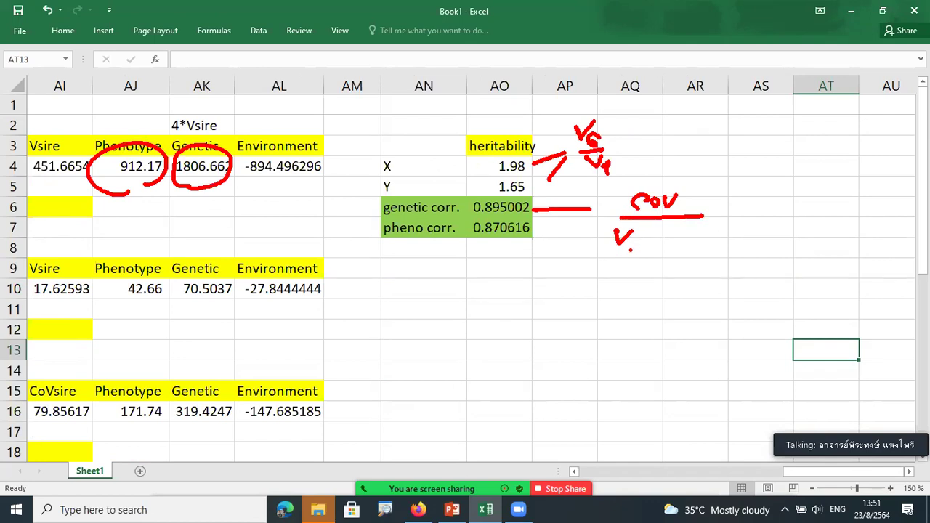
drag(625, 248, 637, 257)
drag(637, 247, 625, 258)
mouse_move(667, 233)
mouse_down()
mouse_move(682, 234)
mouse_move(691, 256)
mouse_up()
mouse_move(597, 251)
mouse_down()
mouse_move(609, 260)
mouse_move(649, 222)
mouse_move(663, 232)
mouse_move(692, 224)
mouse_up()
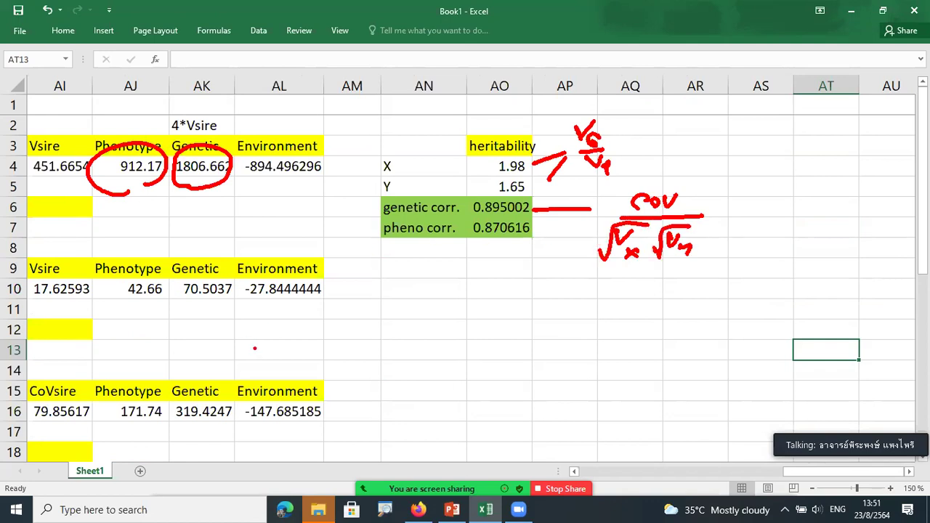
Mark in blue the Phenotype and Genetic values of XY and the matching X and Y values used for the correlations
mouse_move(132, 423)
mouse_down()
mouse_move(103, 407)
mouse_move(131, 420)
mouse_up()
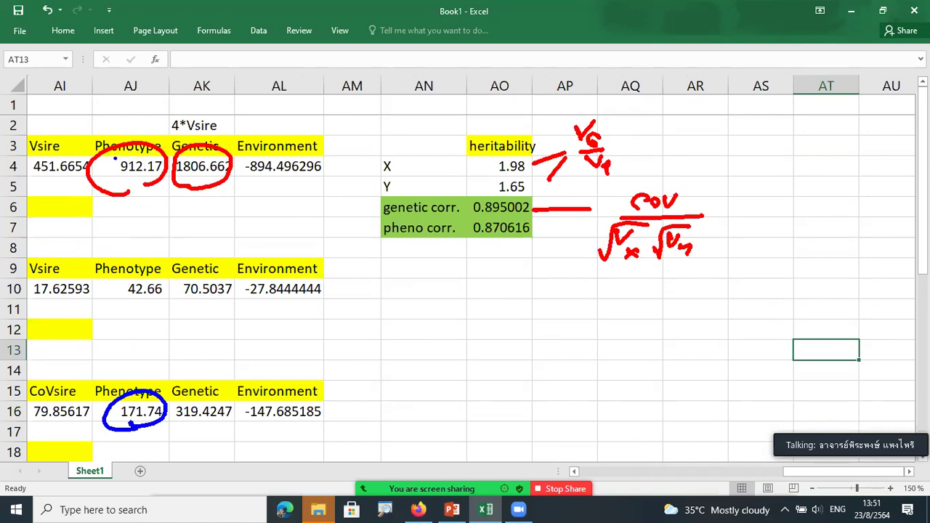
drag(112, 157, 169, 305)
mouse_move(70, 305)
mouse_down()
mouse_move(93, 144)
mouse_move(189, 137)
mouse_up()
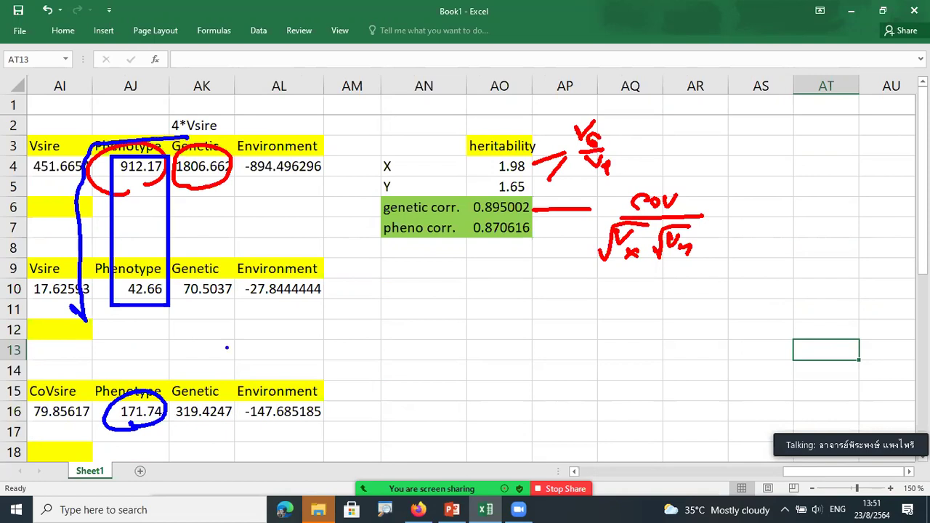
mouse_move(194, 432)
mouse_down()
mouse_move(239, 416)
mouse_move(190, 429)
mouse_up()
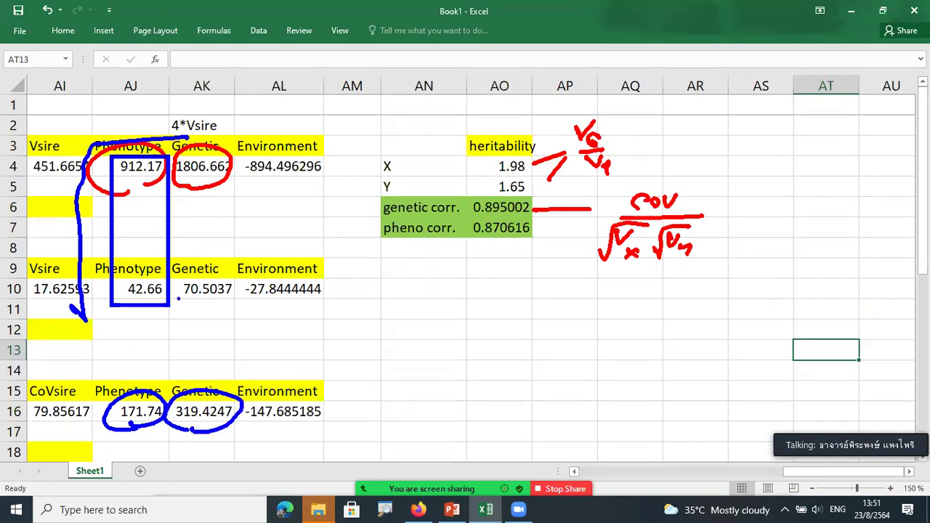
mouse_move(242, 299)
mouse_down()
mouse_move(238, 197)
mouse_move(177, 165)
mouse_move(218, 304)
mouse_move(239, 304)
mouse_up()
mouse_move(173, 331)
mouse_down()
mouse_move(176, 279)
mouse_move(218, 153)
mouse_move(244, 151)
mouse_up()
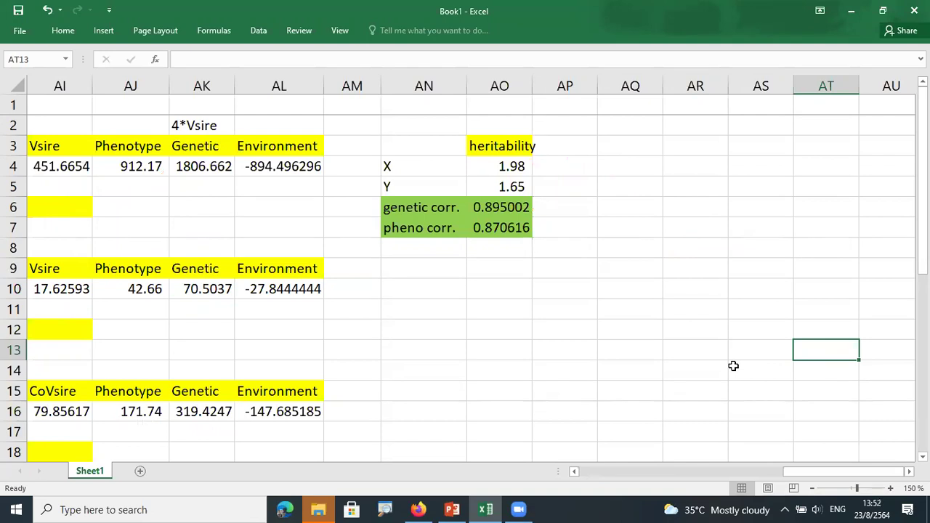
Return to column AC and unhide all the hidden columns before it
key(Left)
key(Left)
key(Left)
key(Left)
key(Left)
key(Left)
key(Left)
key(Left)
key(Left)
key(Left)
key(Left)
key(Left)
key(Left)
key(Left)
key(Left)
key(Left)
key(Left)
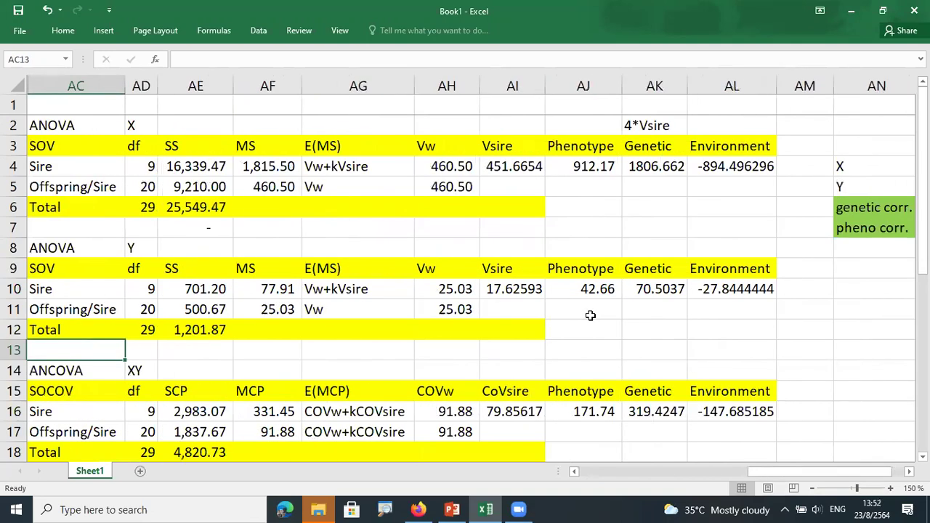
drag(86, 86, 13, 85)
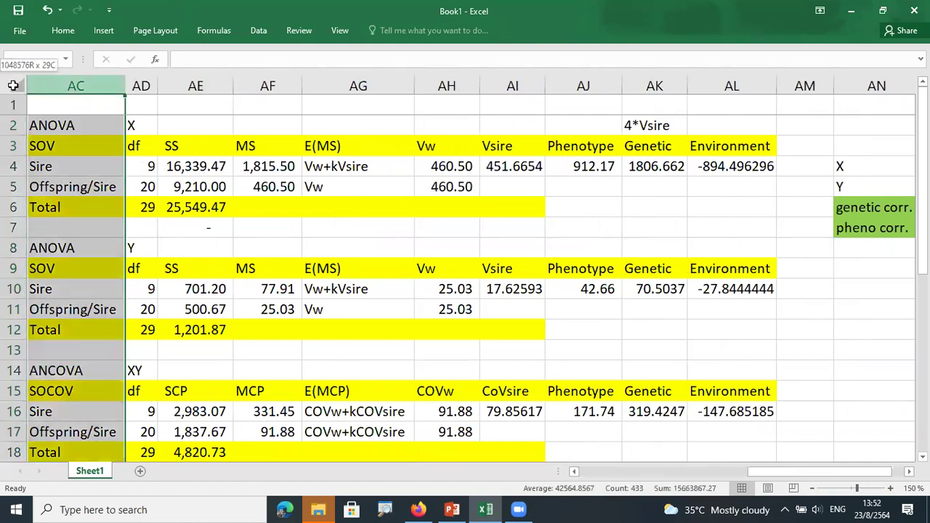
right_click(80, 122)
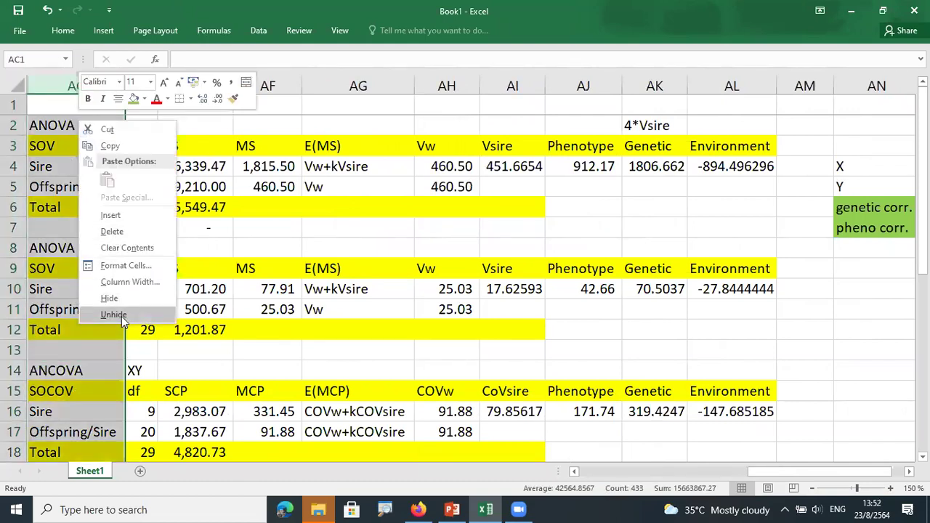
click(122, 321)
click(295, 297)
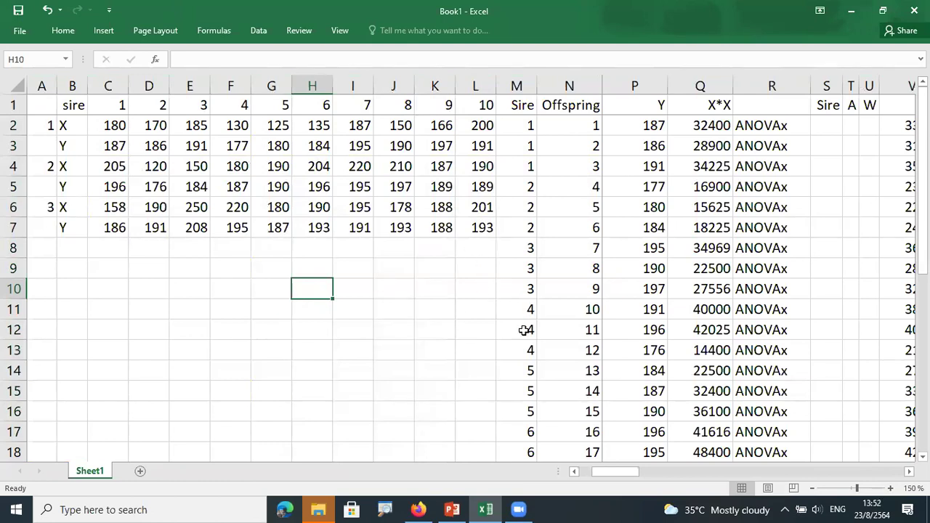
Hide columns A to L containing the original sire data table
drag(476, 89, 12, 250)
right_click(121, 273)
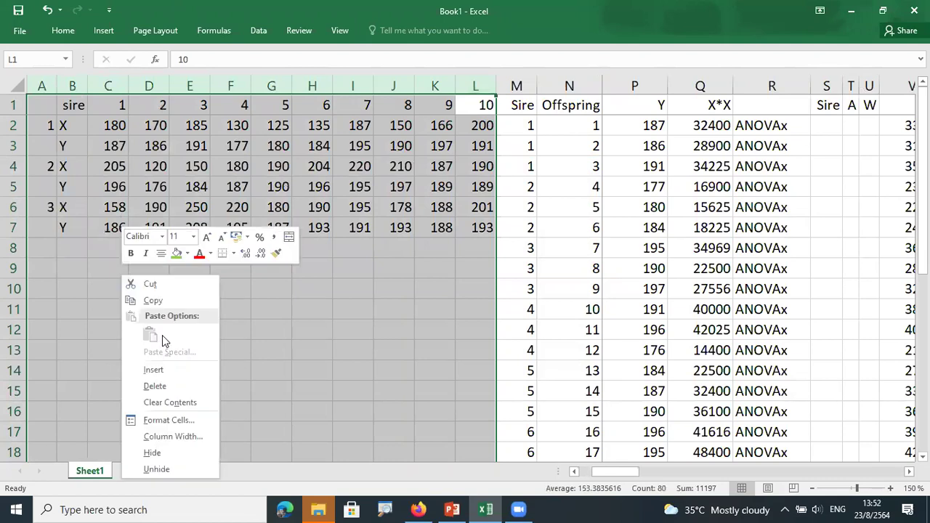
click(176, 455)
click(417, 305)
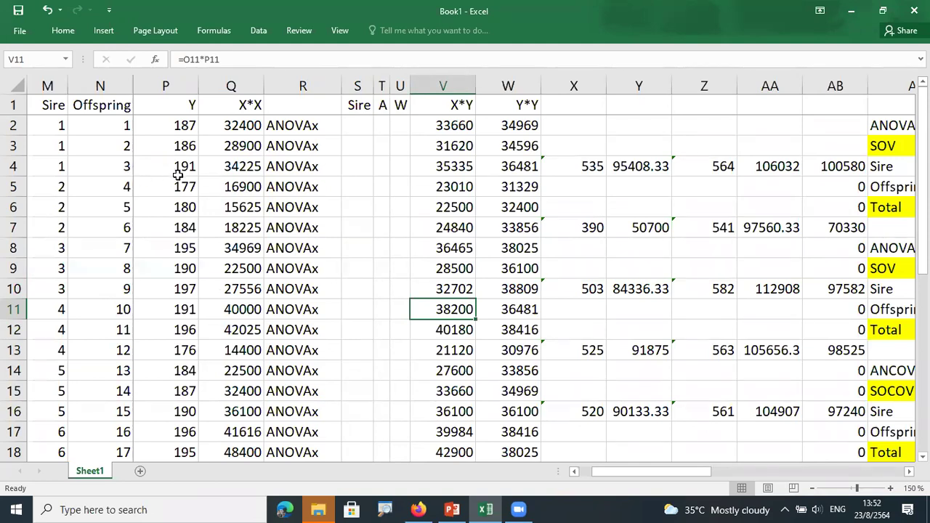
Bring back the hidden column O with the X values between Offspring and Y
click(106, 89)
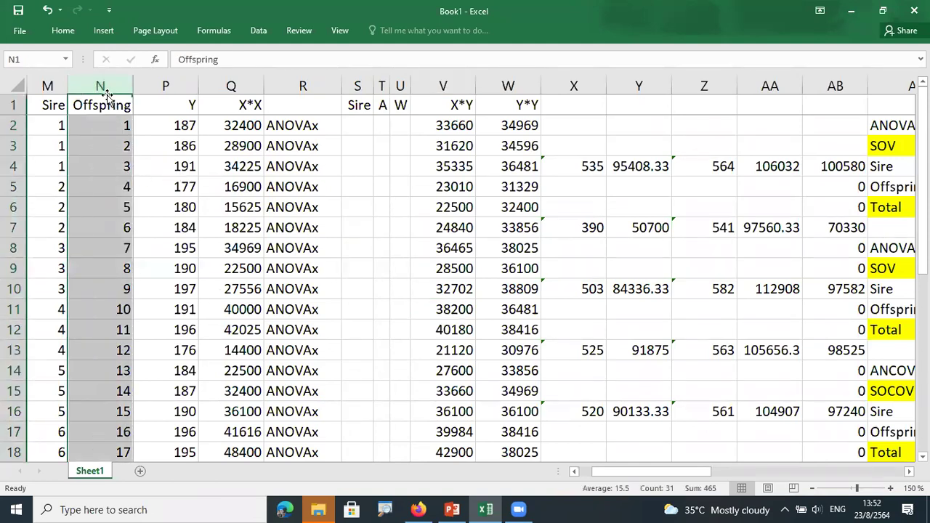
key(ctrl+z)
key(ctrl+z)
Review the Sire, Offspring, X and Y data columns, followed by the X*X column
drag(58, 86, 247, 128)
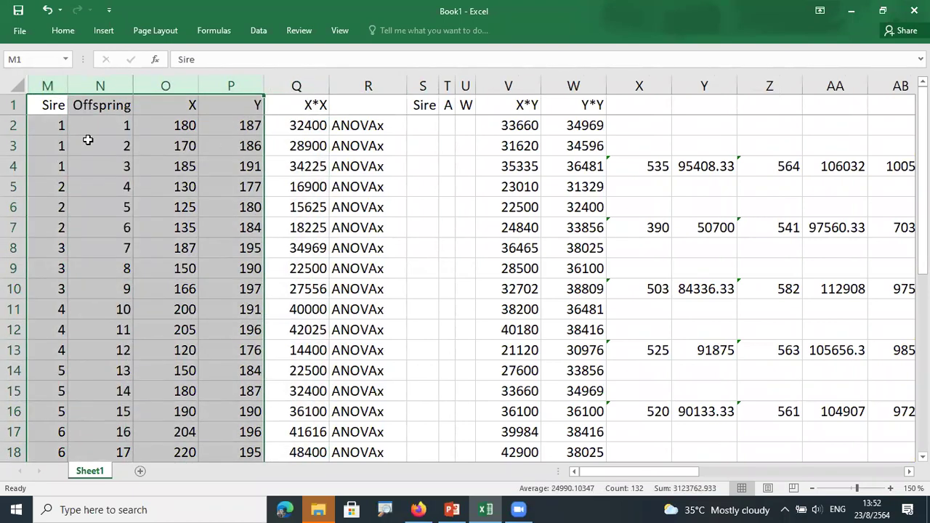
click(233, 125)
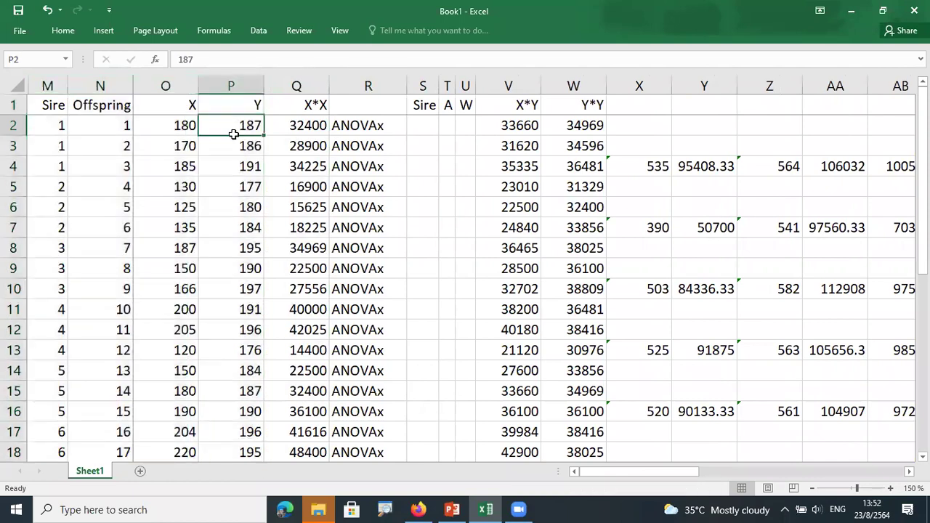
click(298, 86)
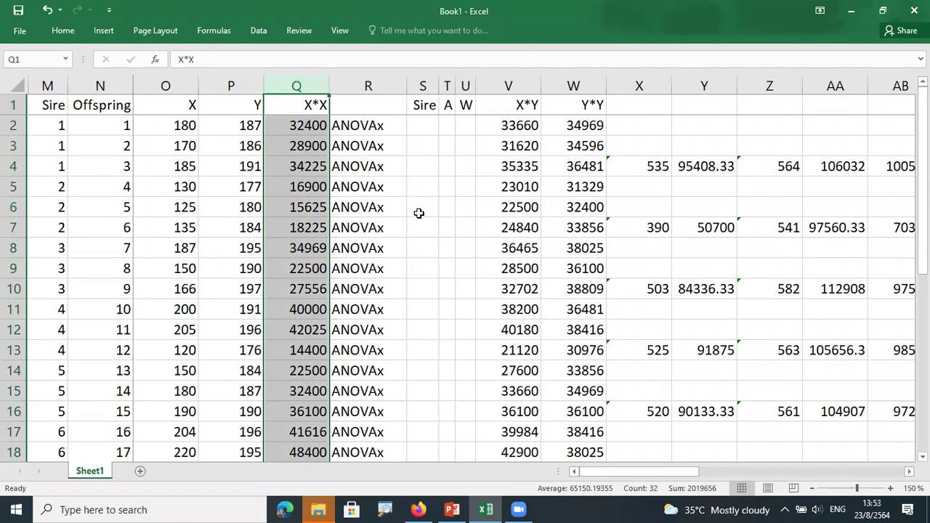
Delete columns R to U, which hold the ANOVAx labels and the empty Sire, A and W columns
click(386, 231)
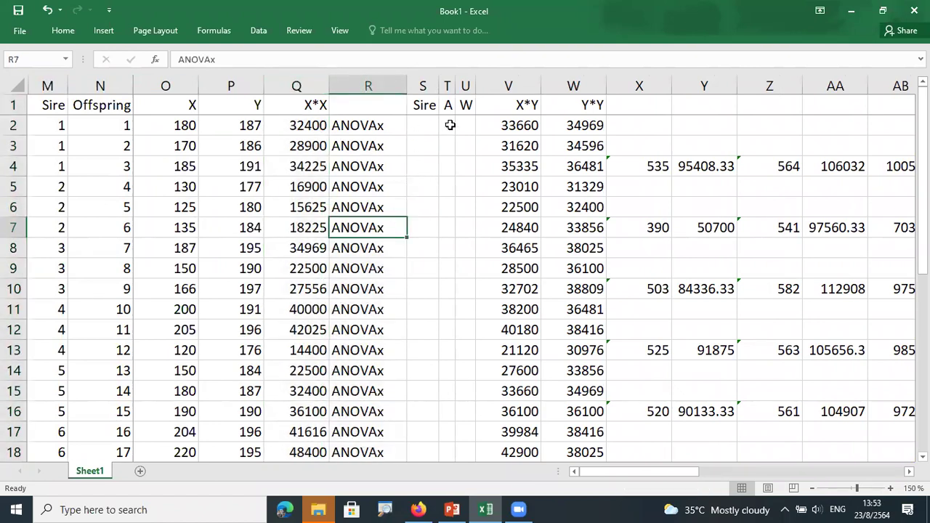
drag(366, 77, 459, 128)
right_click(415, 148)
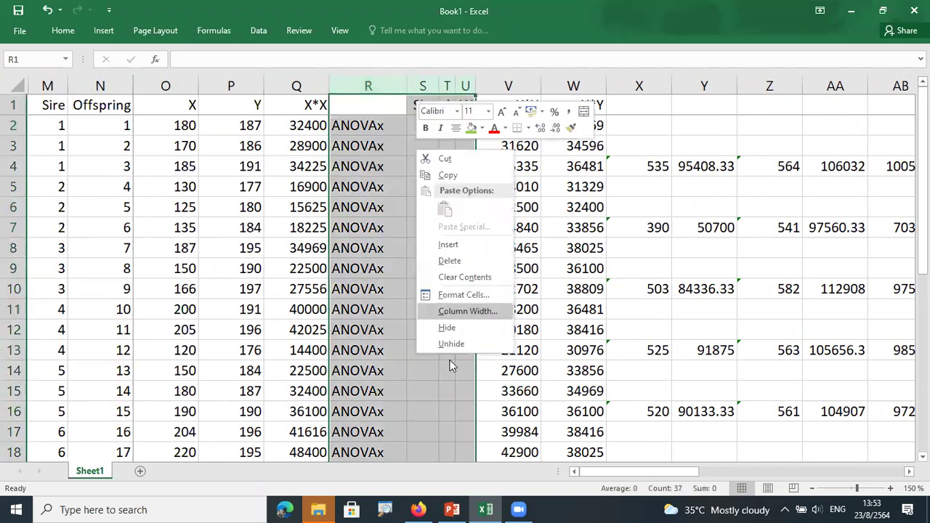
click(450, 260)
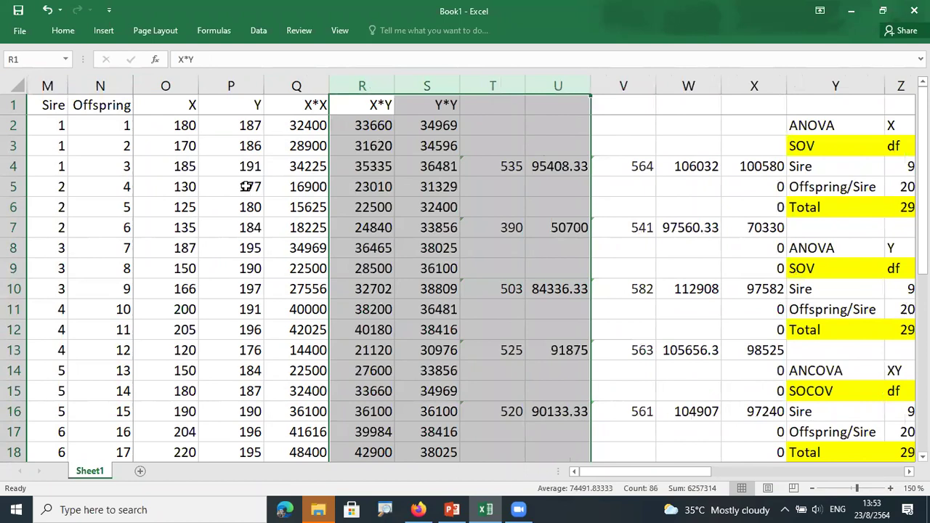
Review the X*X, X*Y and Y*Y columns down to the totals and correction factor rows
click(248, 187)
click(298, 89)
click(374, 87)
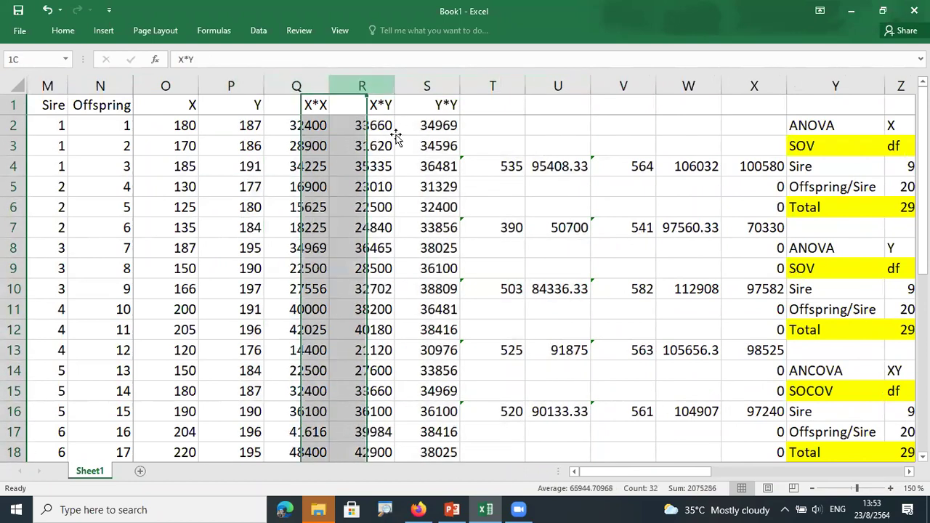
click(430, 87)
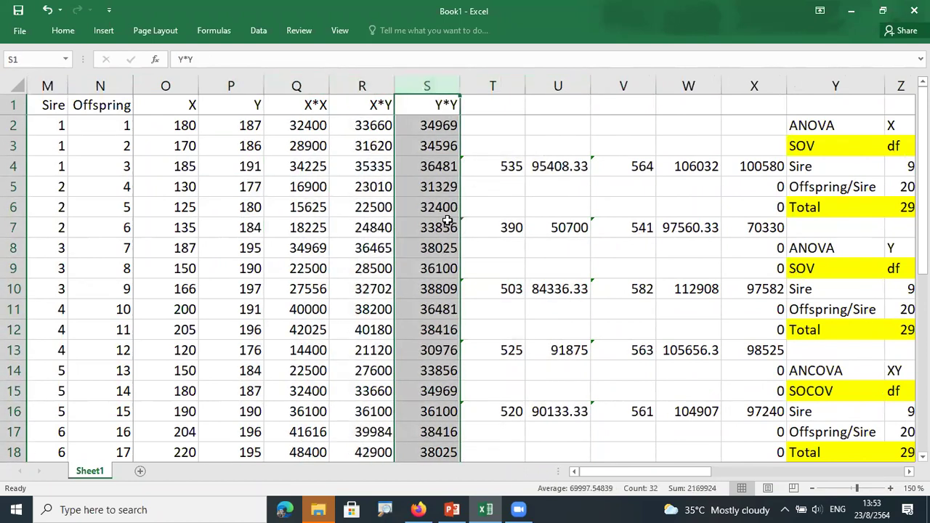
scroll(448, 245, down, 7)
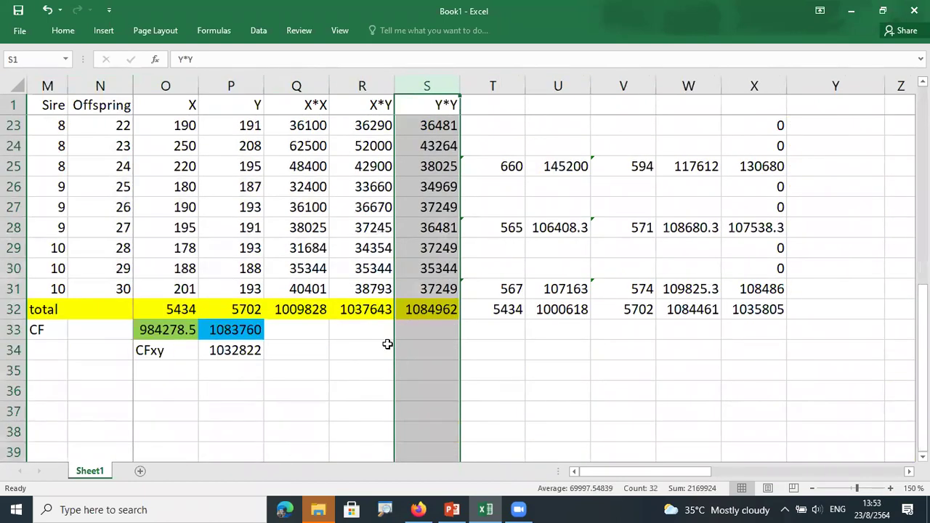
scroll(388, 343, up, 6)
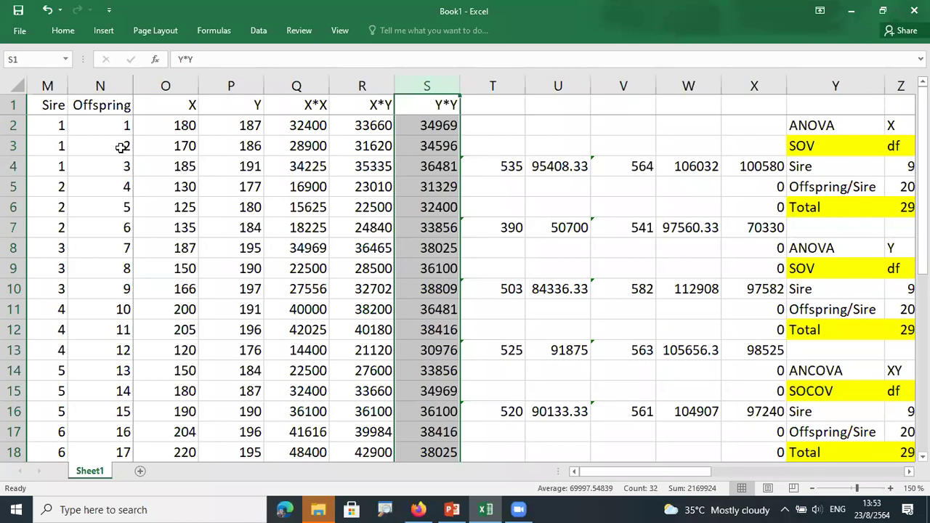
Copy the Sire, Offspring, X and Y data in M2:P31 and minimize the workbook window
drag(54, 120, 216, 356)
key(ctrl+c)
click(854, 11)
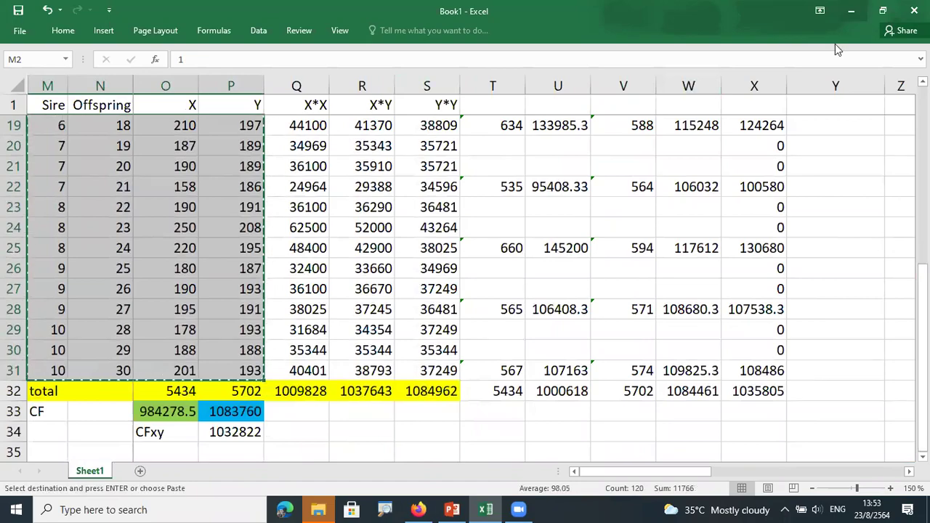
click(852, 22)
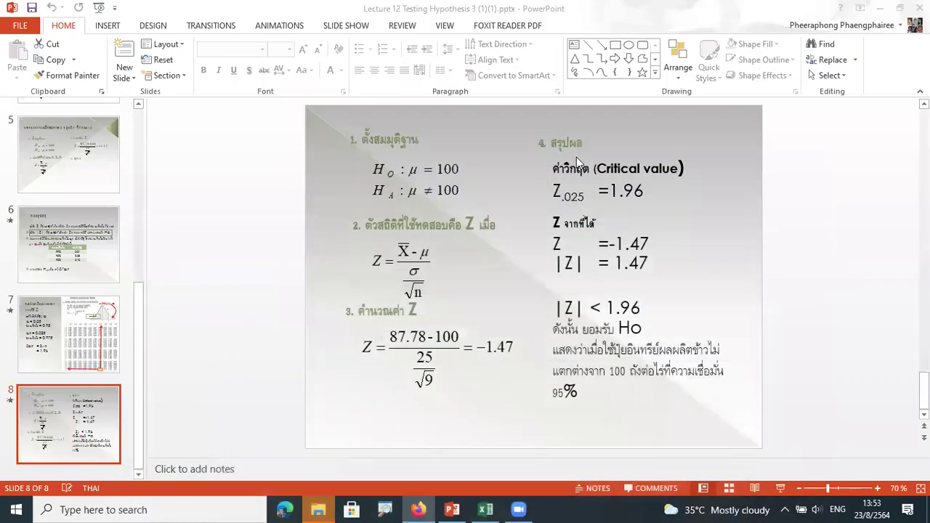
Minimize the presentation and folder windows, open SAS from the desktop and maximize its window
click(880, 9)
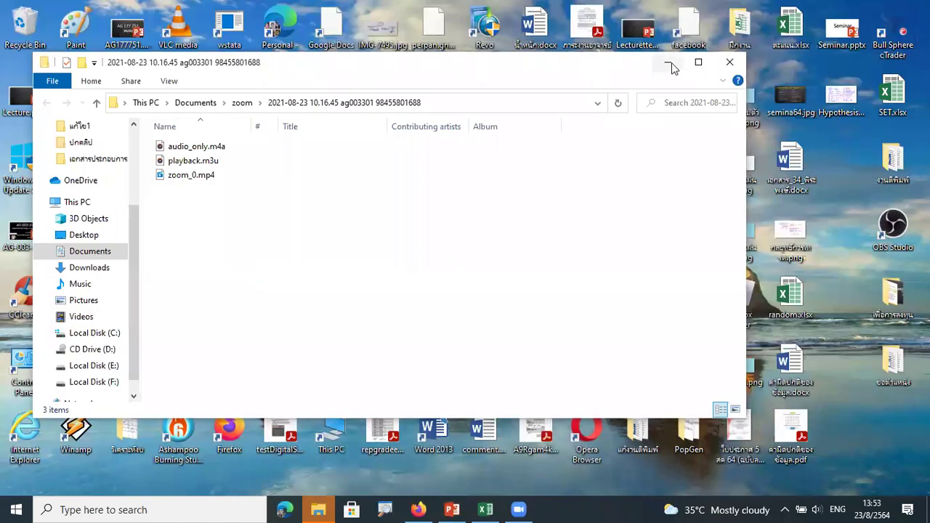
click(669, 64)
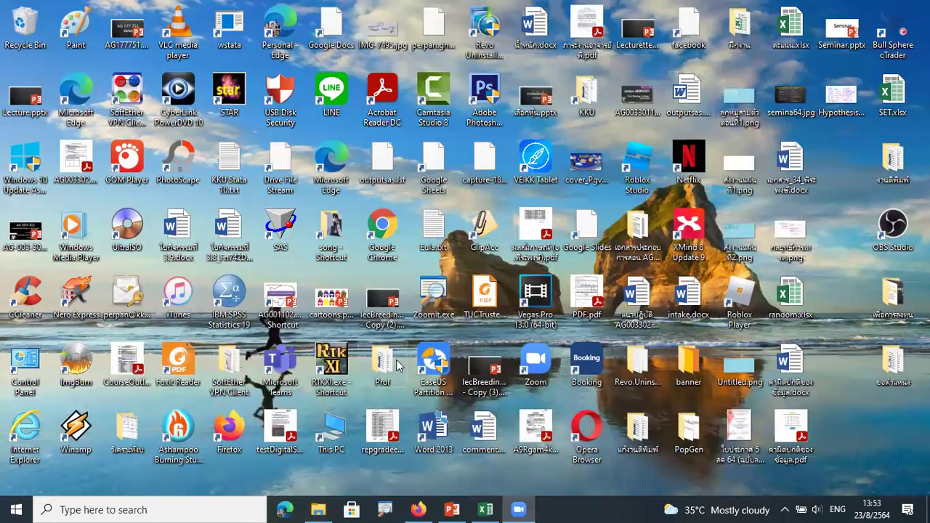
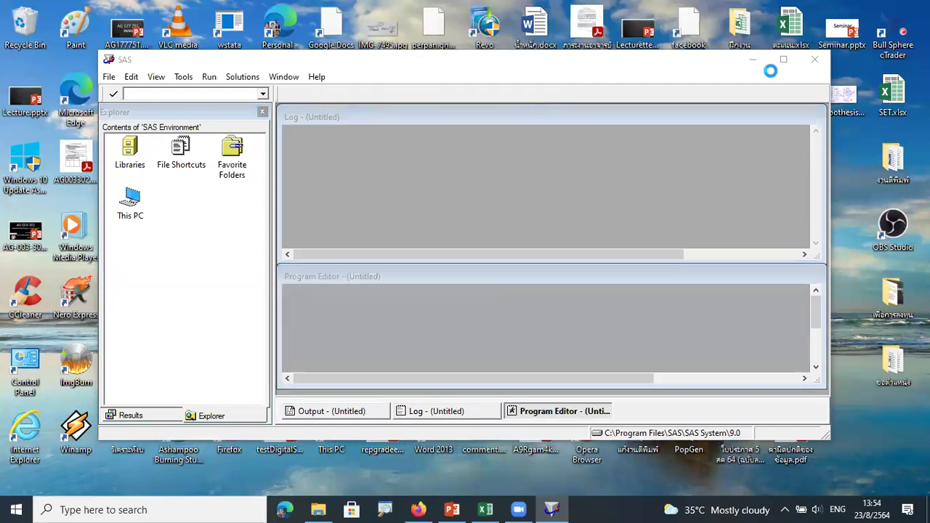
click(782, 64)
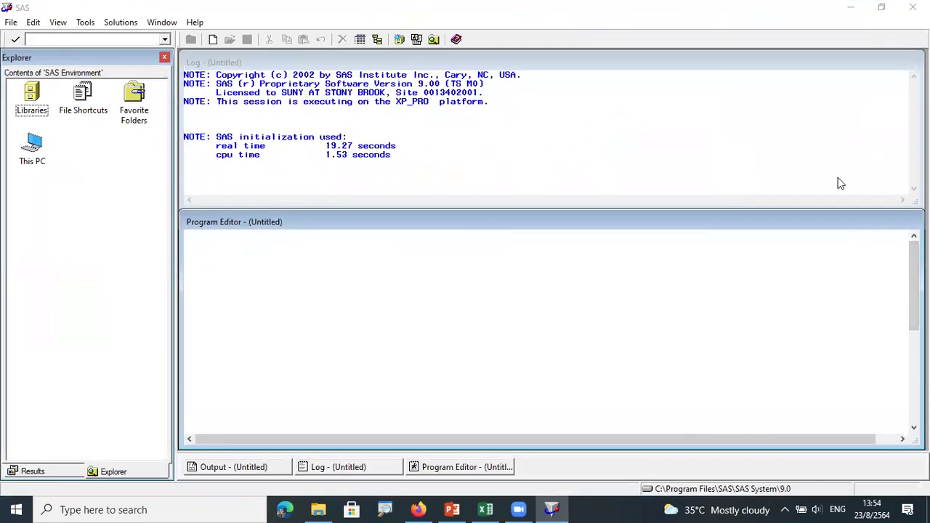
Maximize the Program Editor and close the Explorer and Results panes
click(854, 224)
click(885, 221)
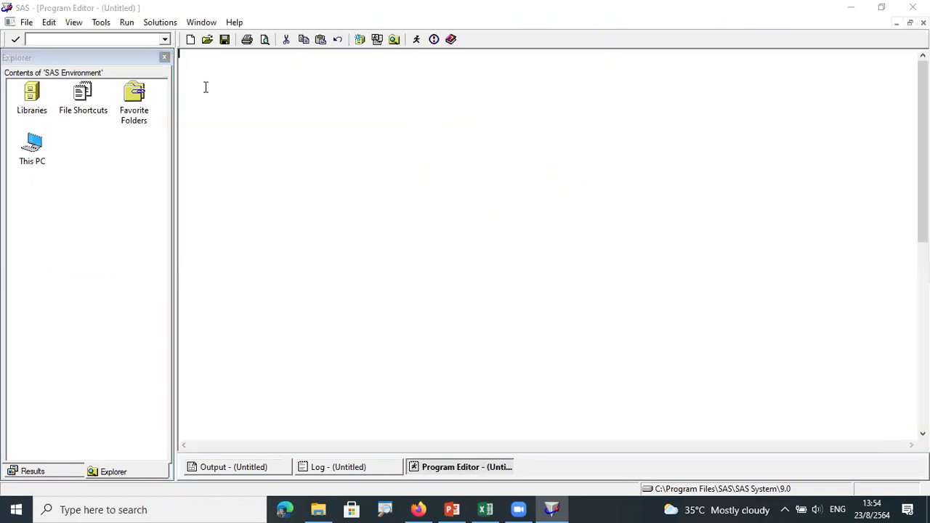
click(164, 57)
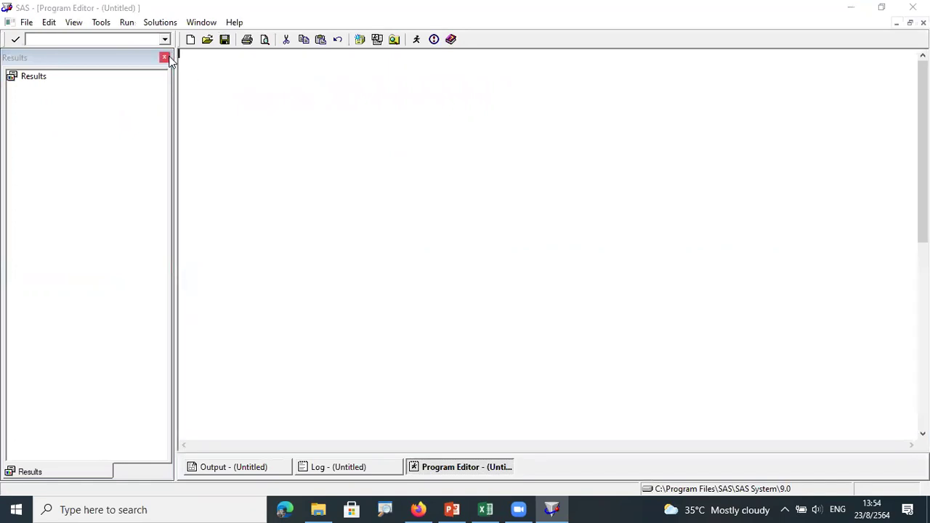
click(165, 58)
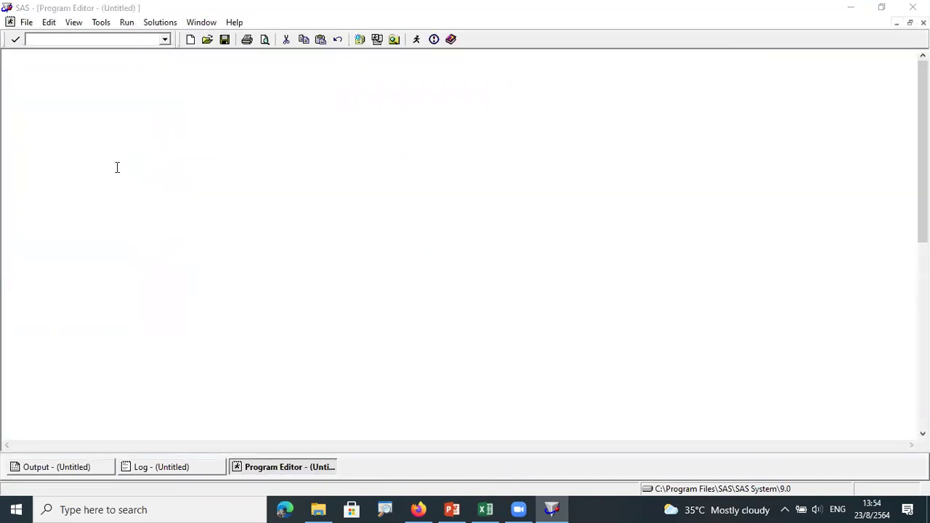
Paste the copied data into the Program Editor and write data; and input sire off x y; above it
key(ctrl+v)
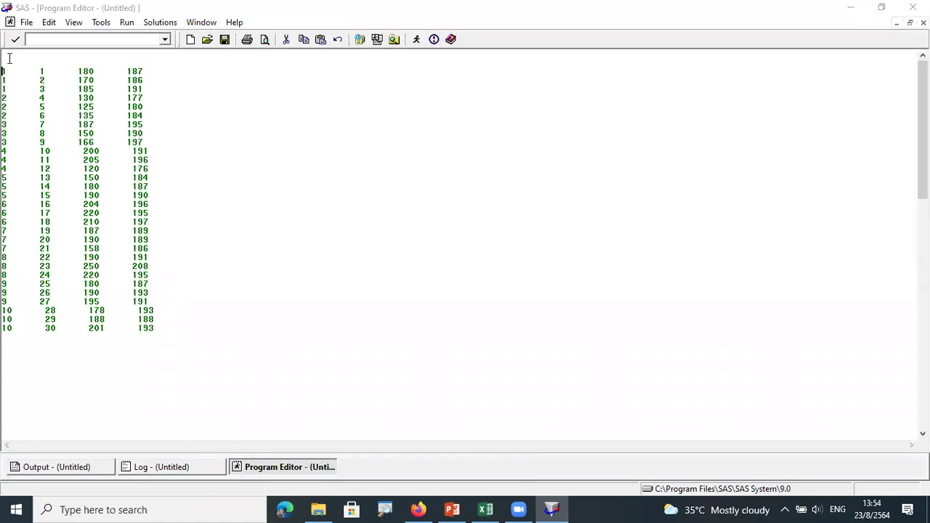
click(8, 60)
text(data;)
key(Return)
text(input sire offs)
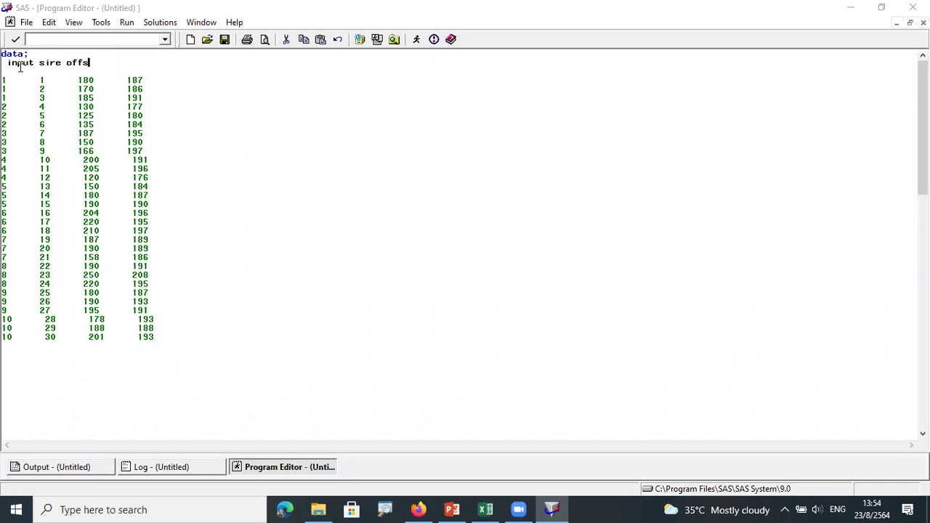
key(BackSpace)
text(x y;)
key(Return)
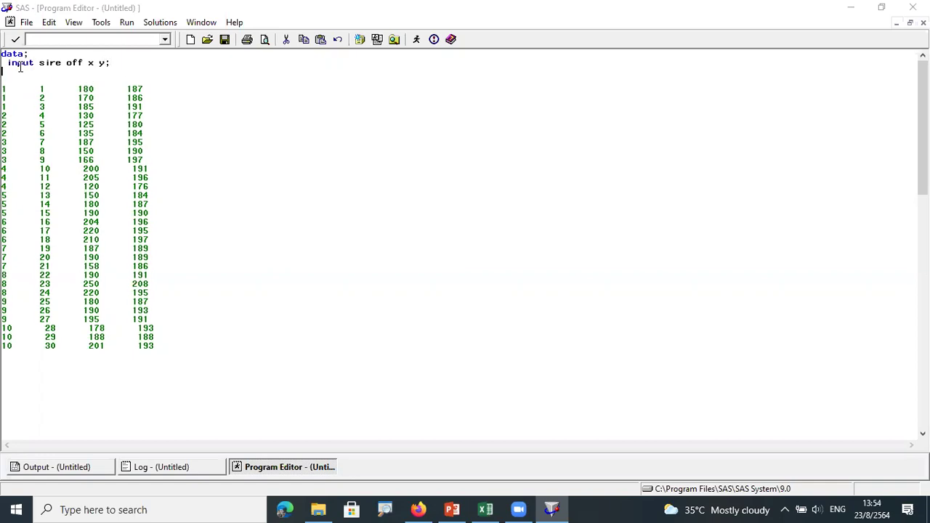
Add a cards; line below the input statement and remove the blank lines before the data
text(cards;)
key(Return)
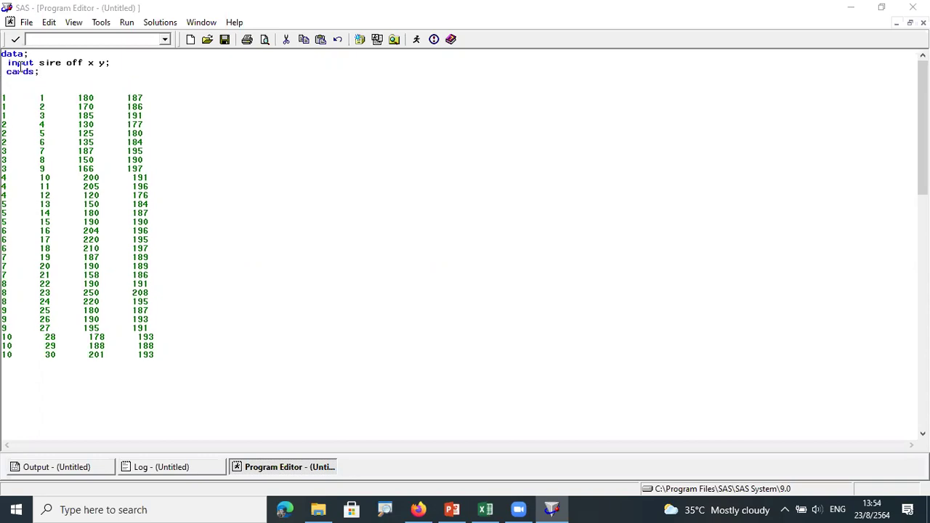
key(Down)
key(BackSpace)
key(BackSpace)
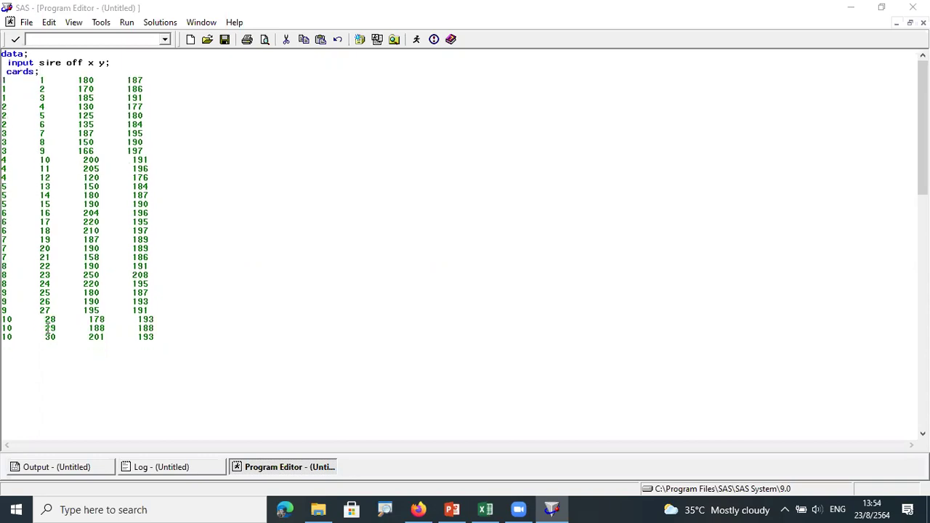
Close the data block with a semicolon line and add the statement proc varcomp; below it
click(2, 345)
text(;)
key(Return)
text(proc)
text(varcomp;)
key(Return)
Complete the procedure with class sire;, model x y = sire; and a run line, and submit the program
text(cl)
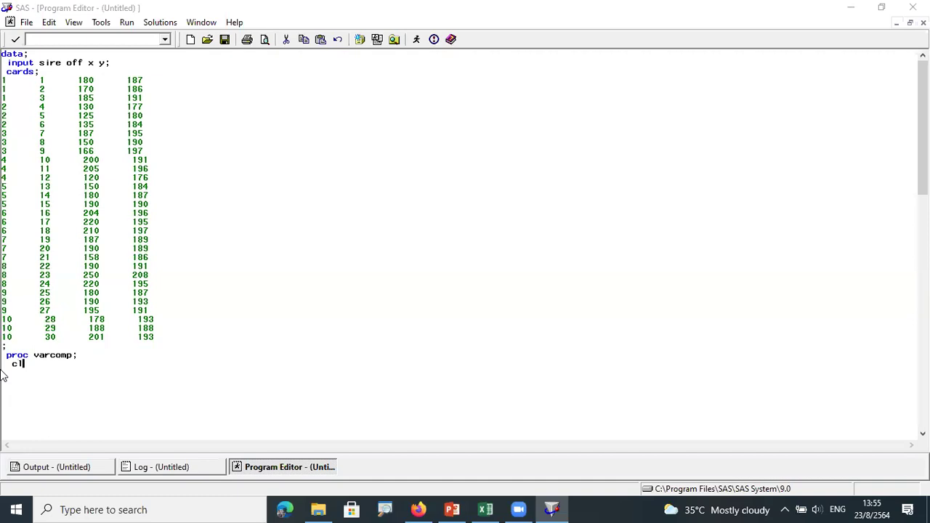
text(ass sire;)
key(Return)
text(model x y = sire)
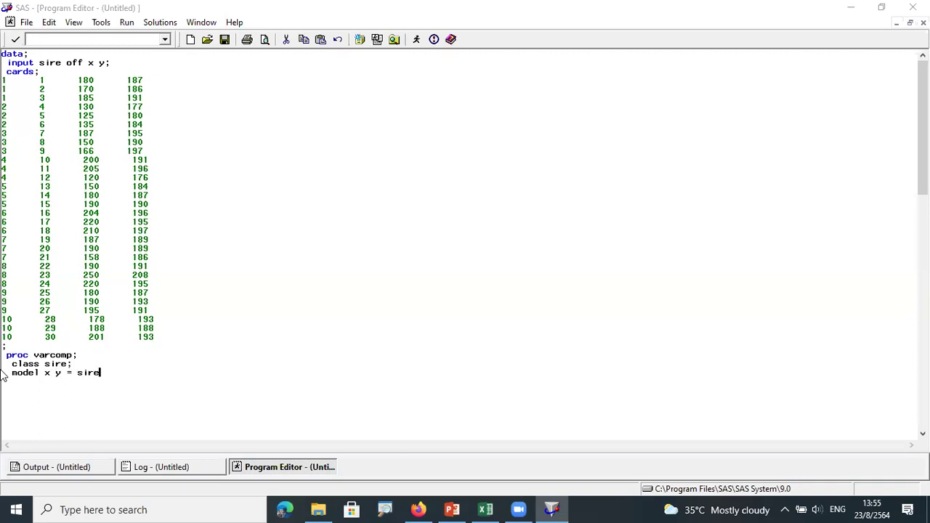
text(;run;)
key(Return)
click(417, 39)
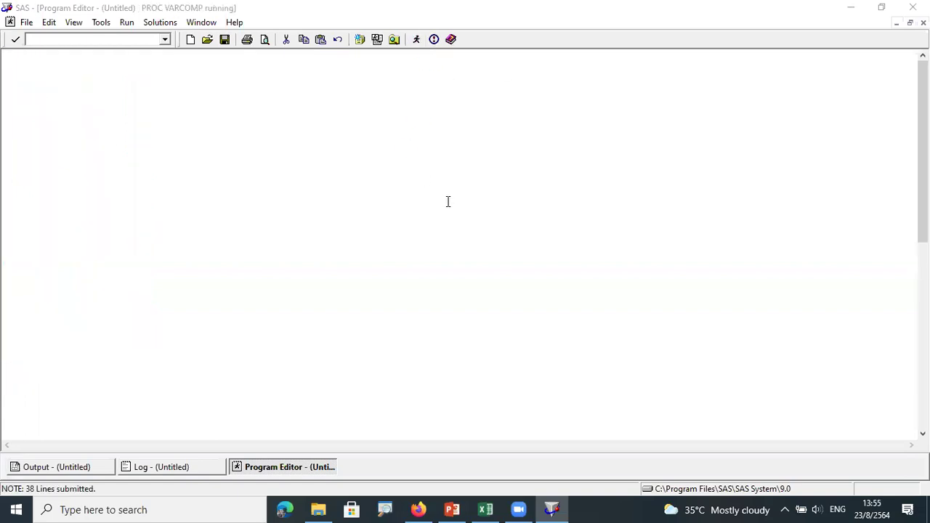
Check the Log and Output windows for the varcomp run and return to the Program Editor
click(201, 22)
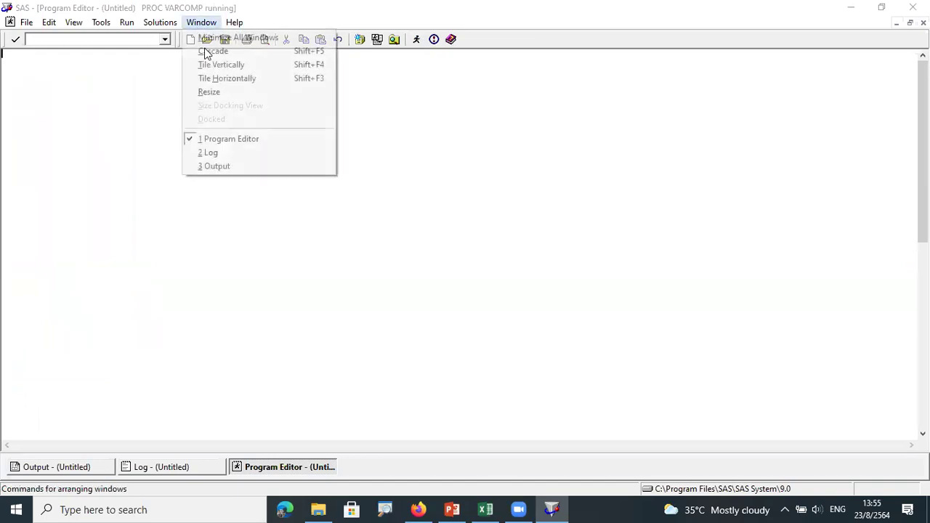
click(258, 154)
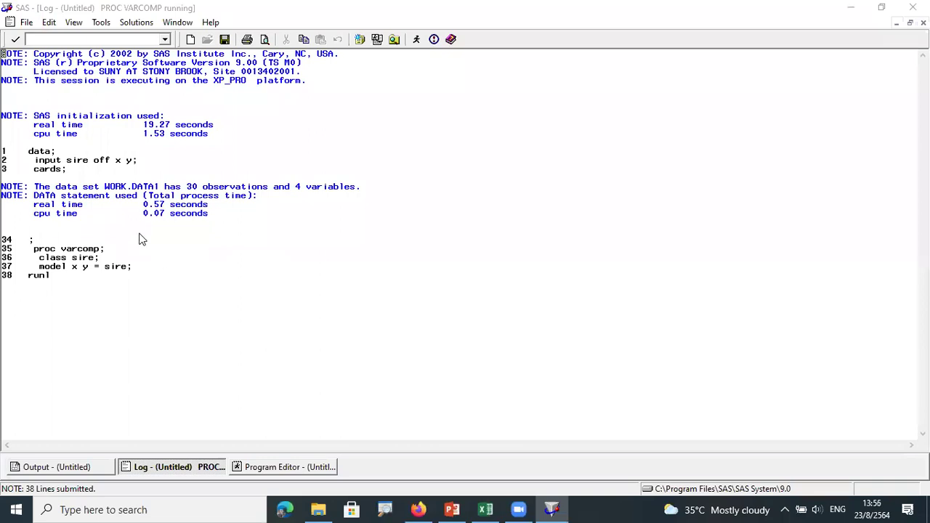
click(175, 23)
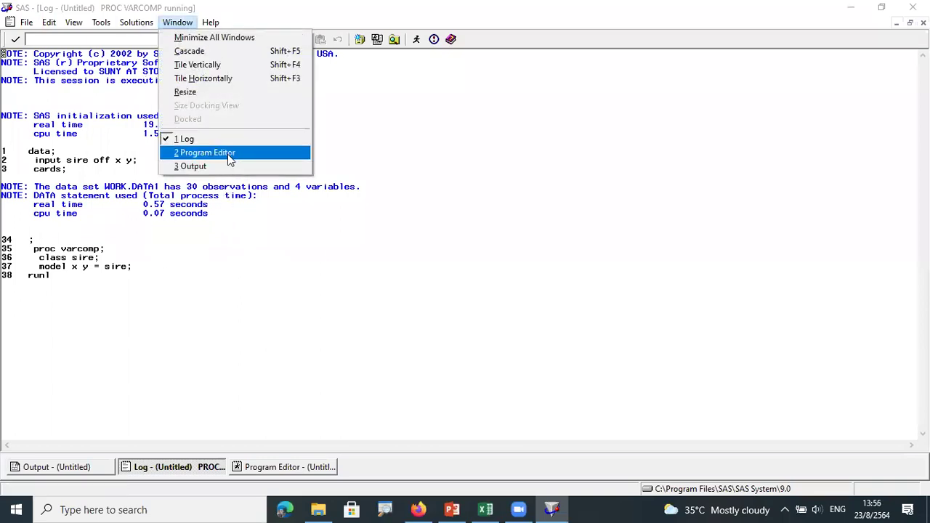
click(227, 154)
click(201, 23)
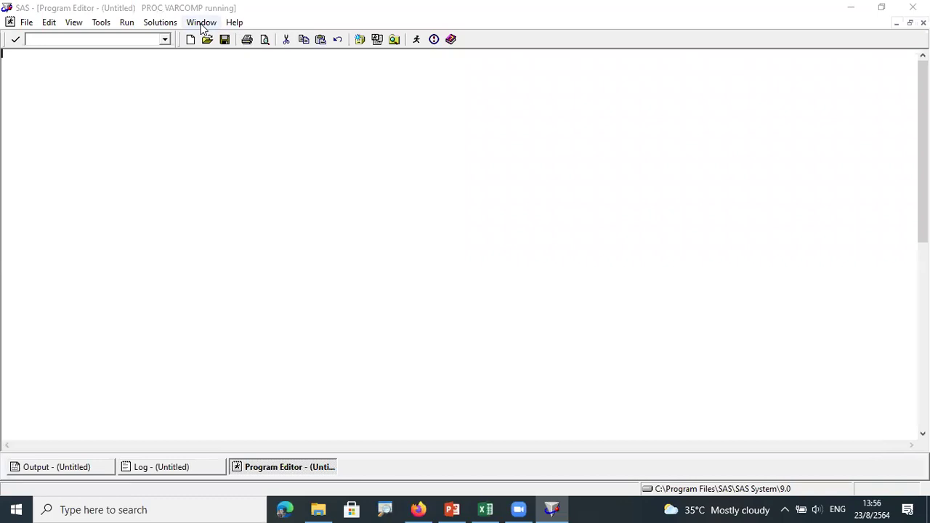
click(215, 167)
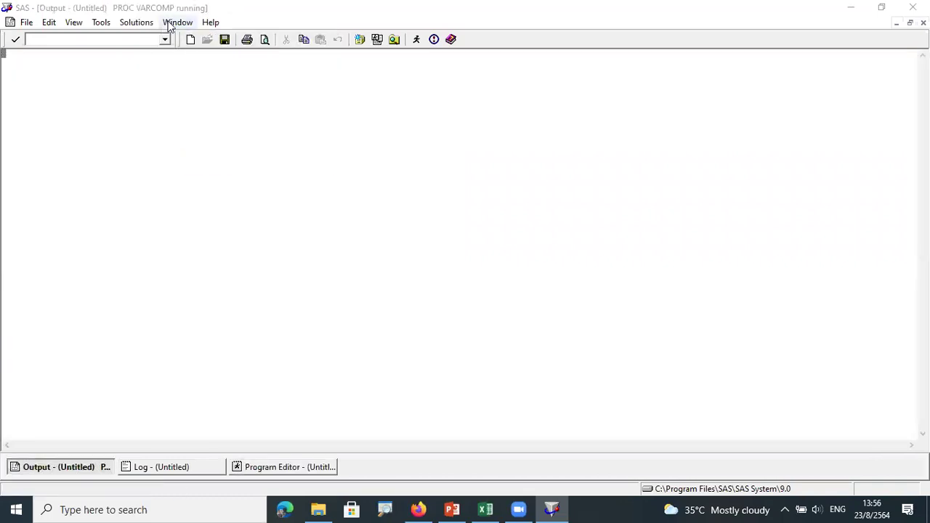
click(178, 23)
click(204, 154)
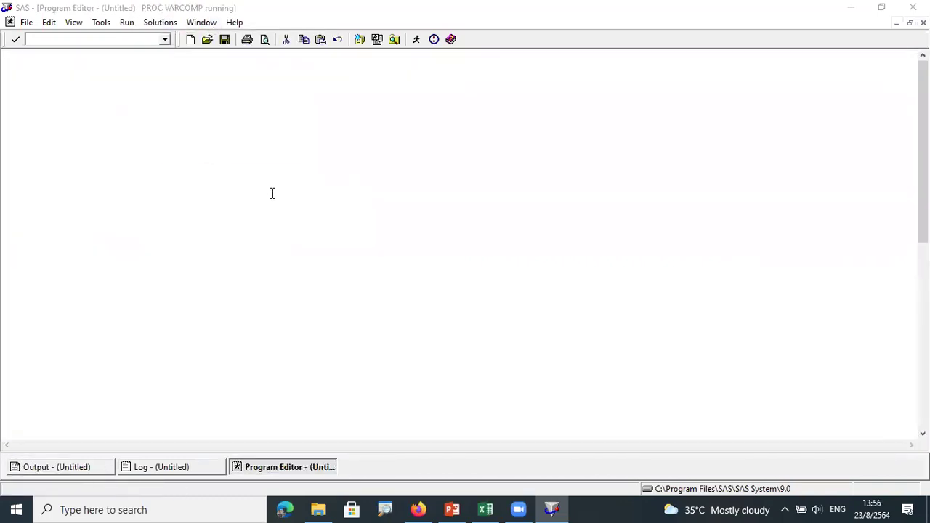
Recall the submitted program, replace varcomp with anova in the proc statement and submit it again
key(F4)
click(76, 355)
key(BackSpace)
key(BackSpace)
key(BackSpace)
key(BackSpace)
key(BackSpace)
key(BackSpace)
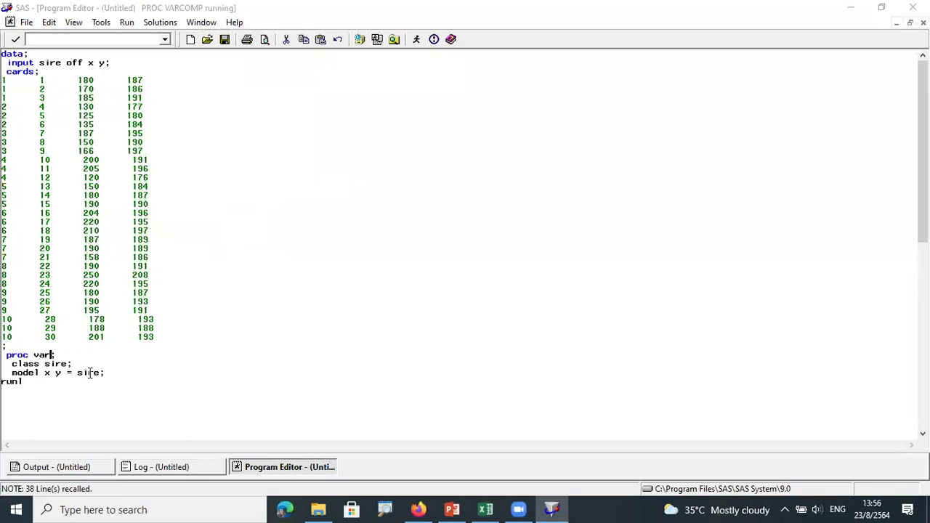
key(BackSpace)
text(anova)
click(416, 39)
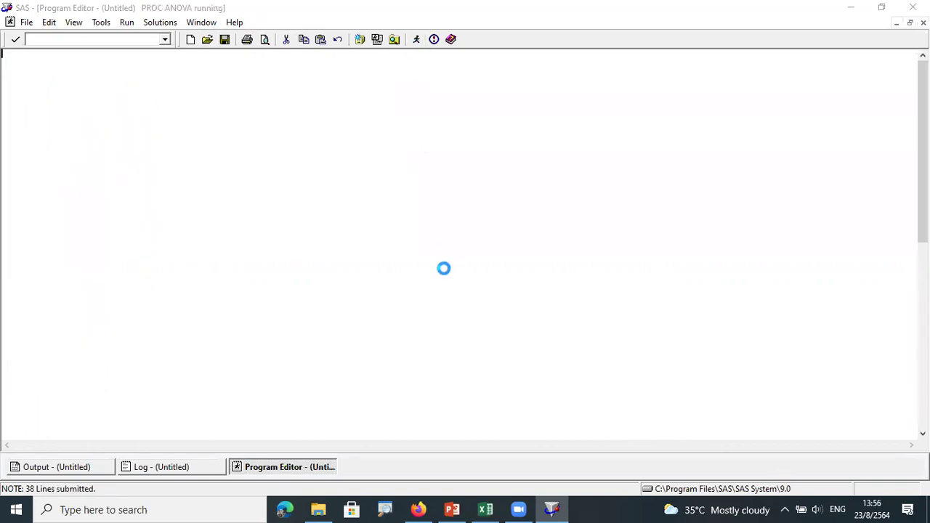
Examine the log of the submitted programs back to the first run line, and clear the log
click(201, 22)
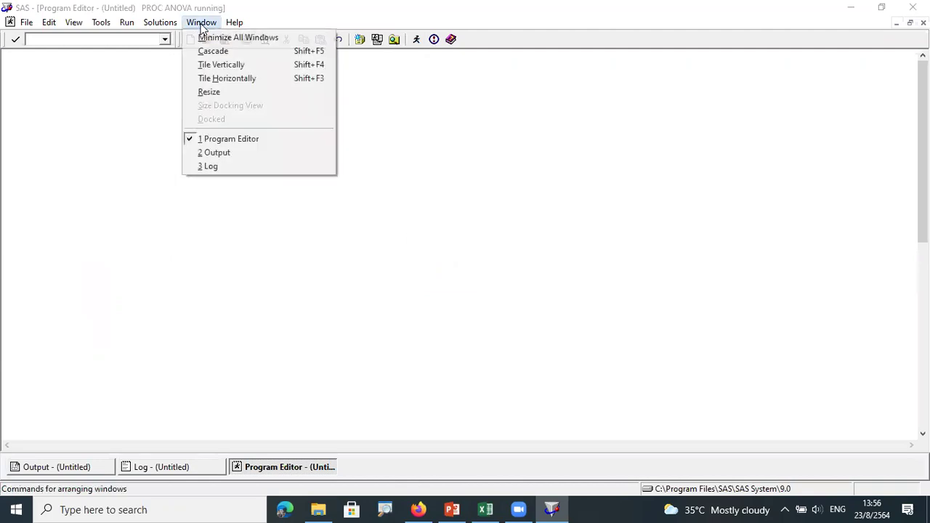
click(258, 165)
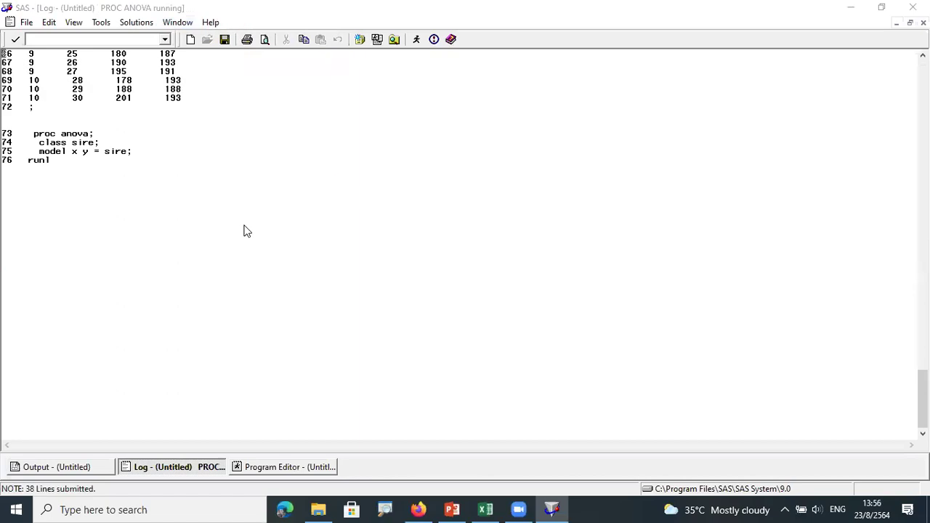
scroll(199, 155, up, 6)
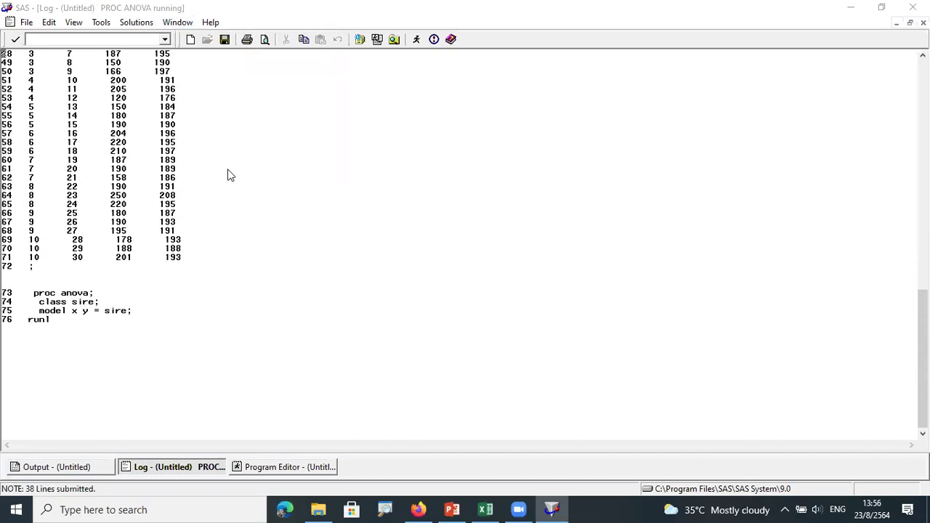
scroll(229, 176, up, 5)
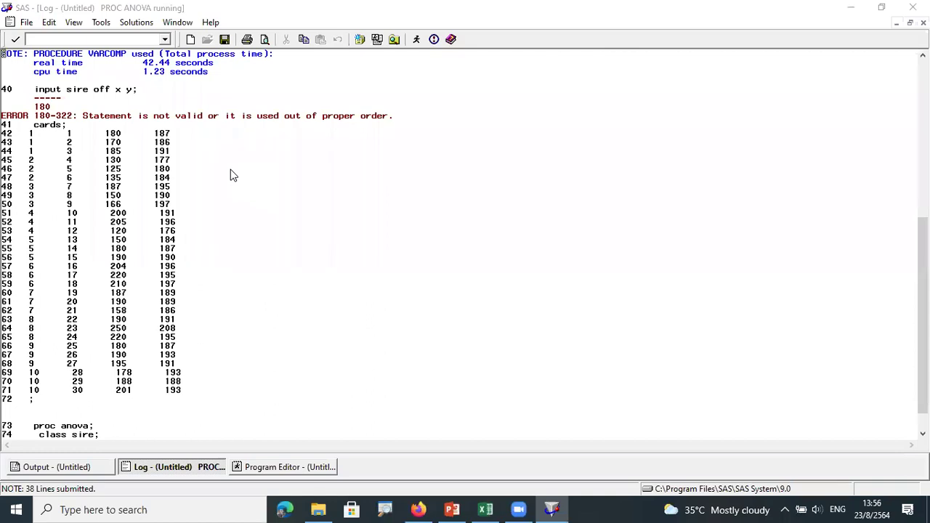
scroll(93, 142, up, 1)
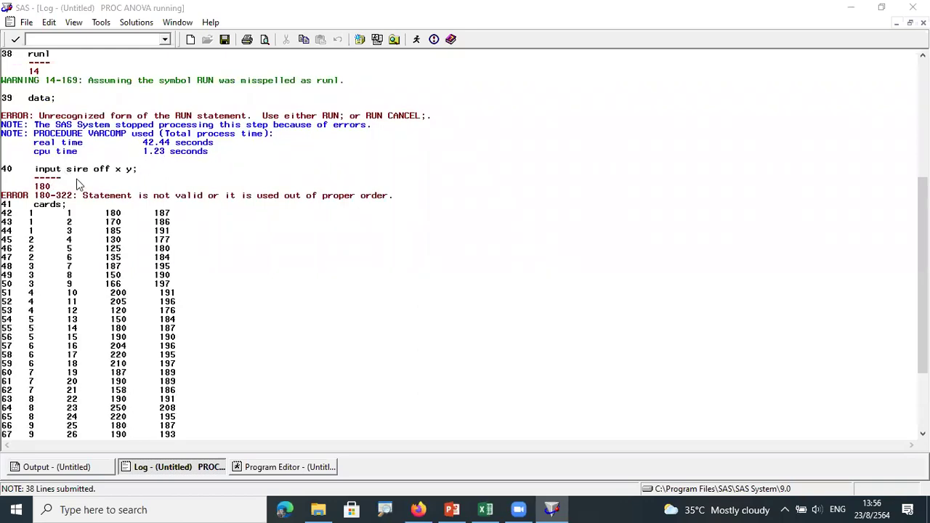
scroll(143, 194, up, 2)
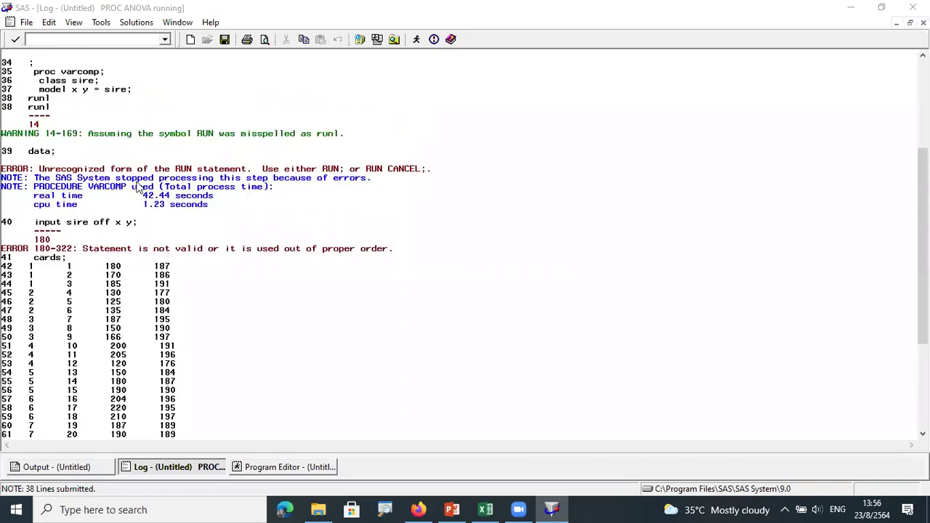
click(99, 39)
text(clear)
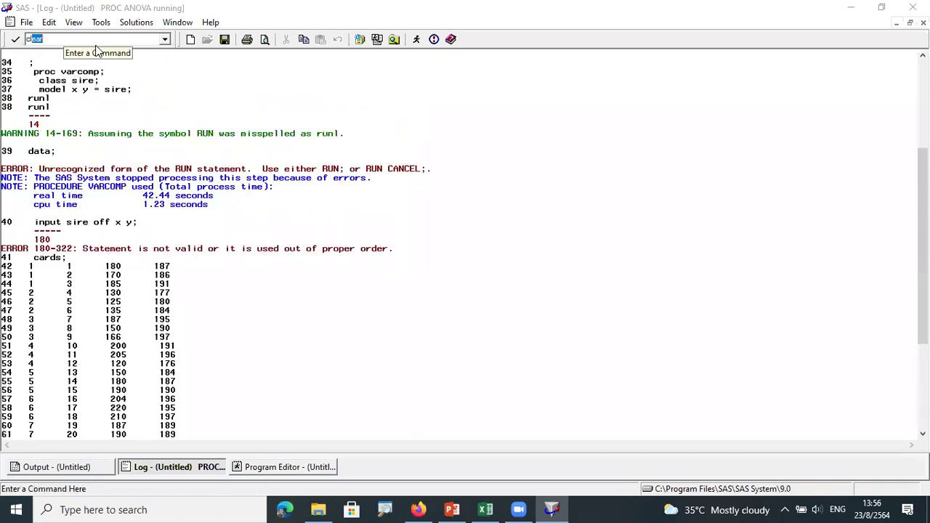
key(Return)
Recall the program in the Program Editor, correct its last line to run; and submit it
click(177, 22)
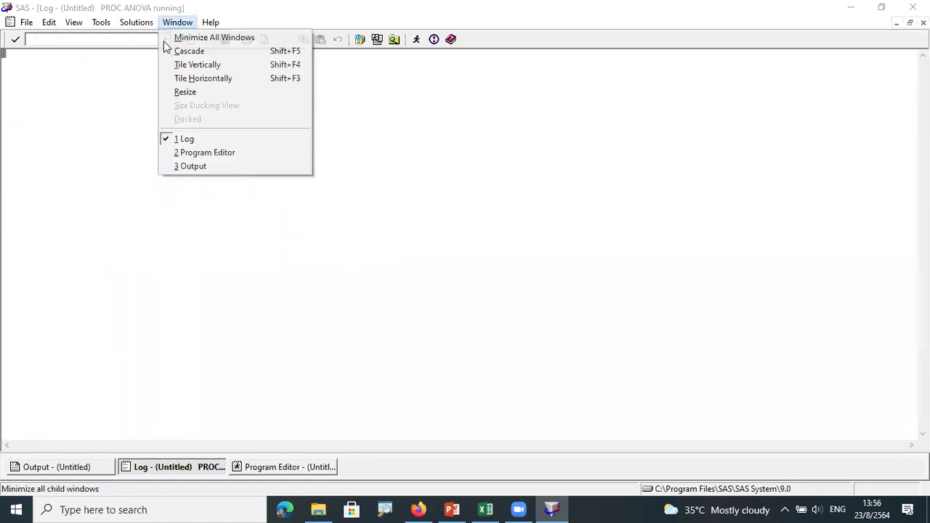
click(208, 153)
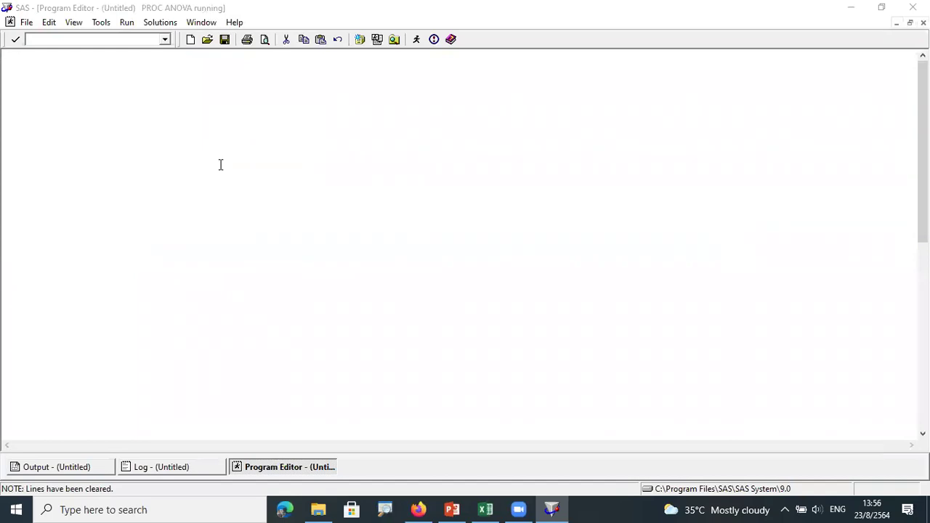
key(F4)
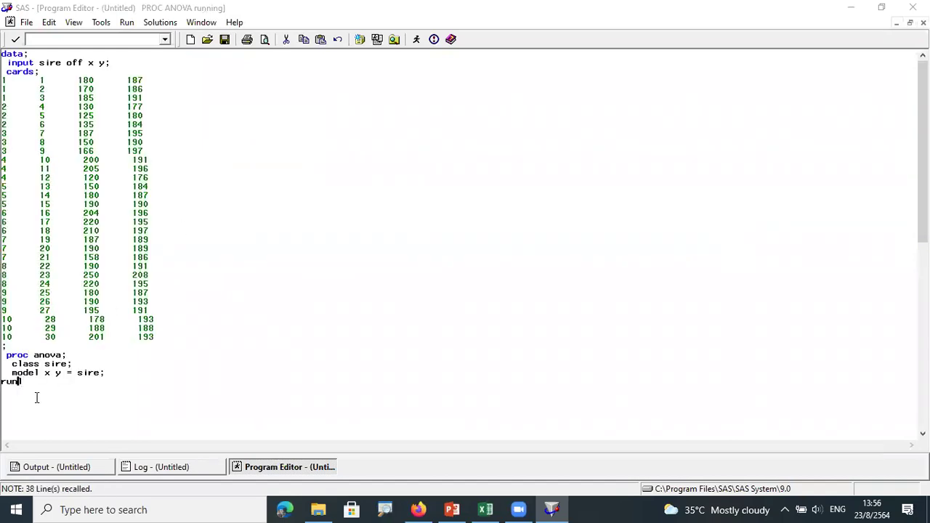
text(;)
key(Return)
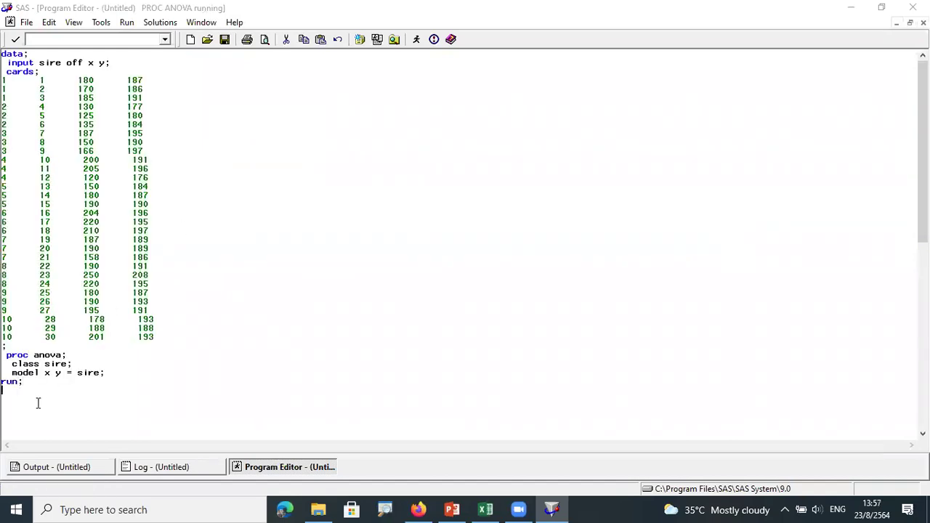
click(416, 39)
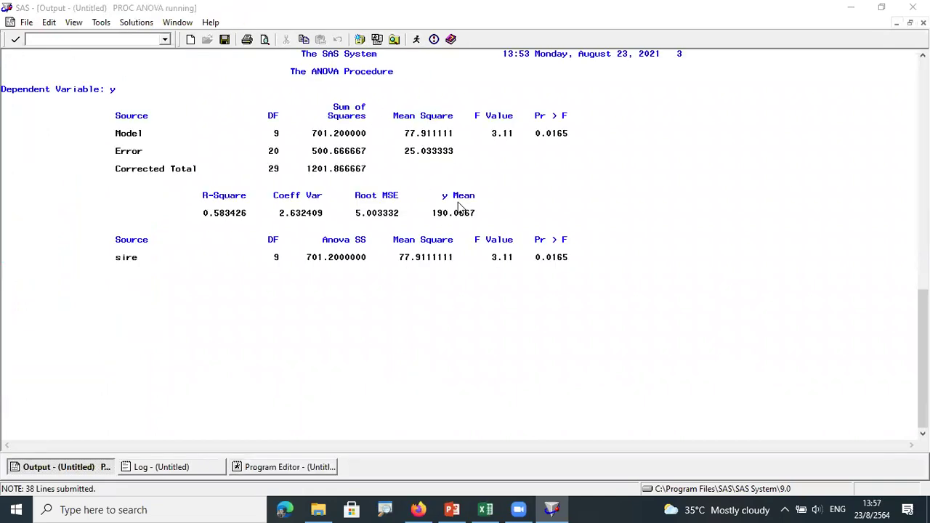
Review the ANOVA output from dependent variable y back to the class level information and on to the x table
scroll(479, 216, up, 2)
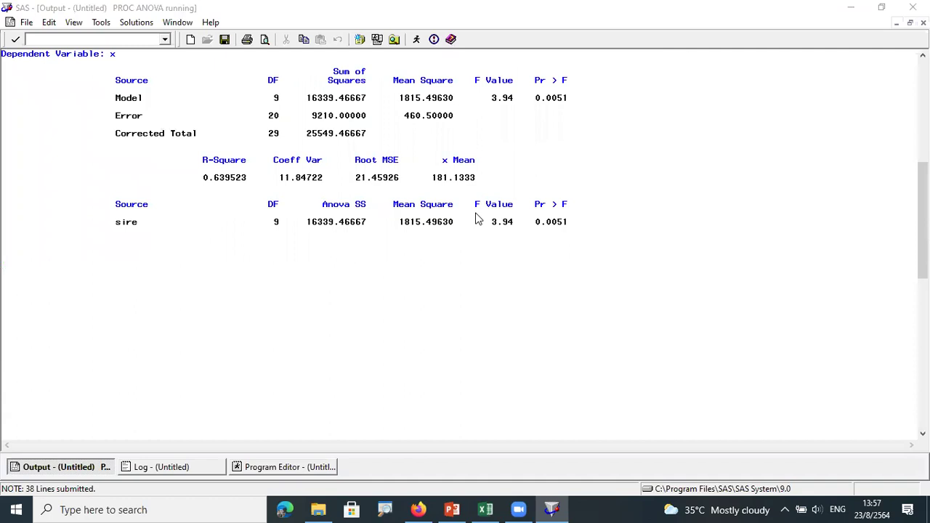
scroll(478, 219, up, 5)
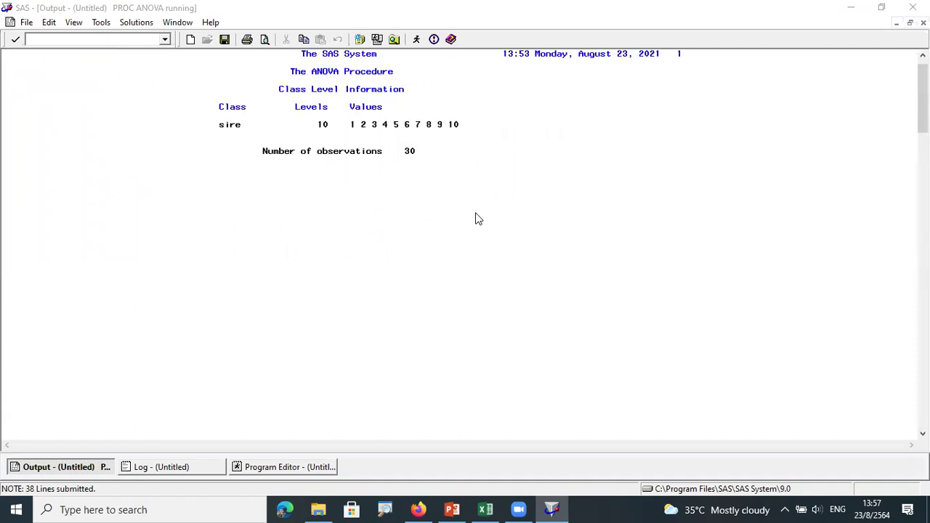
scroll(476, 218, down, 5)
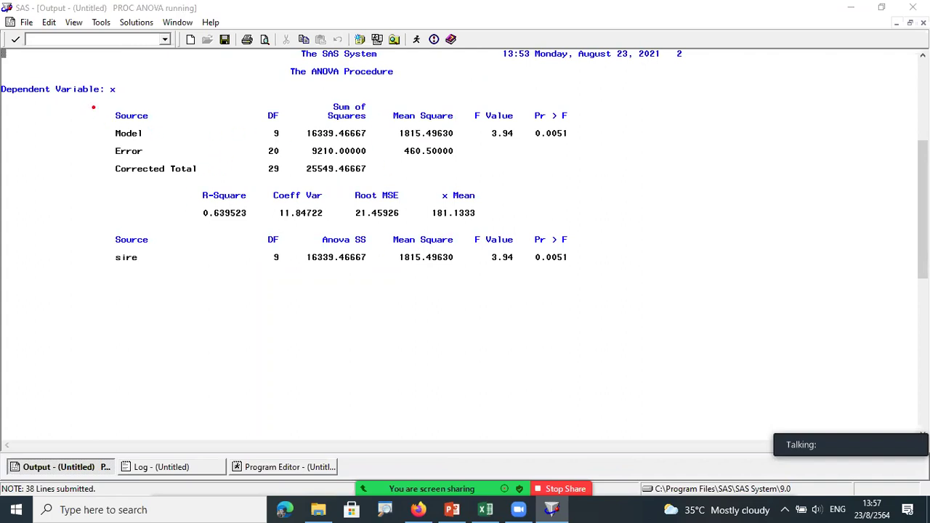
Frame the x ANOVA table in red, circle the error and sire mean squares, and label them Vw and Vw + kVsire
mouse_move(96, 106)
mouse_down()
mouse_move(312, 232)
mouse_move(473, 288)
mouse_move(463, 291)
mouse_up()
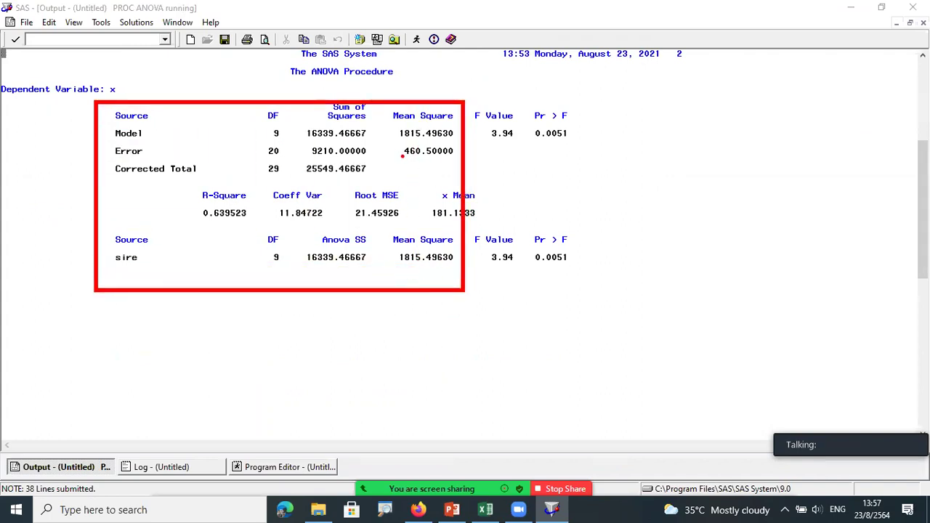
mouse_move(409, 168)
mouse_down()
mouse_move(442, 172)
mouse_move(407, 171)
mouse_up()
mouse_move(462, 162)
mouse_down()
mouse_move(493, 165)
mouse_move(524, 154)
mouse_move(545, 165)
mouse_up()
mouse_move(410, 206)
mouse_down()
mouse_move(429, 282)
mouse_move(459, 244)
mouse_move(536, 196)
mouse_move(542, 216)
mouse_move(562, 215)
mouse_up()
mouse_move(571, 208)
mouse_down()
mouse_move(586, 205)
mouse_move(581, 221)
mouse_up()
drag(607, 185, 602, 212)
mouse_move(613, 190)
mouse_down()
mouse_move(615, 212)
mouse_move(631, 210)
mouse_move(647, 190)
mouse_up()
drag(638, 208, 654, 231)
drag(663, 208, 663, 230)
drag(666, 220, 679, 230)
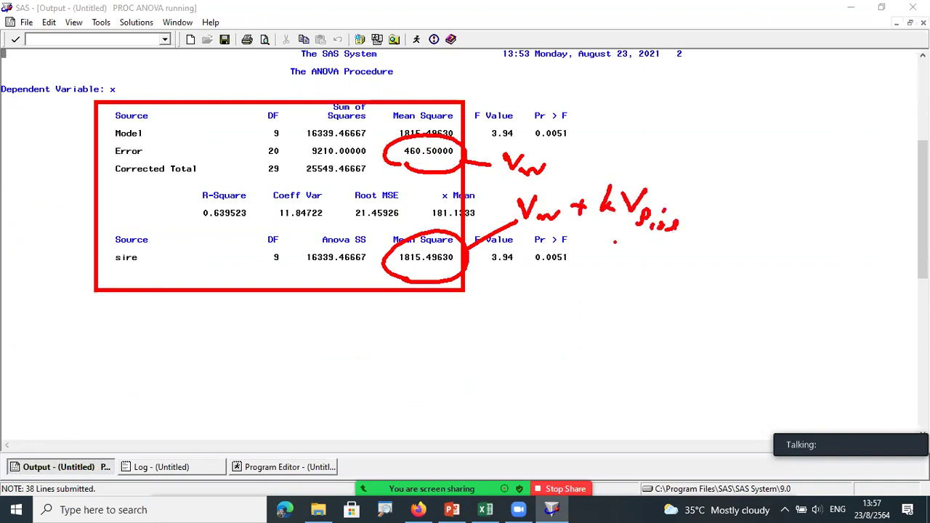
Annotate k with 3 and a bracketed blank, mark Vw as 460.5, and clear all the drawings
mouse_move(607, 252)
mouse_down()
mouse_move(607, 220)
mouse_move(611, 230)
mouse_up()
mouse_move(603, 265)
mouse_down()
mouse_move(611, 281)
mouse_move(589, 285)
mouse_up()
drag(535, 234, 526, 295)
drag(518, 249, 534, 237)
mouse_move(485, 319)
mouse_down()
mouse_move(495, 351)
mouse_move(522, 334)
mouse_move(544, 352)
mouse_up()
click(536, 349)
drag(548, 325, 563, 324)
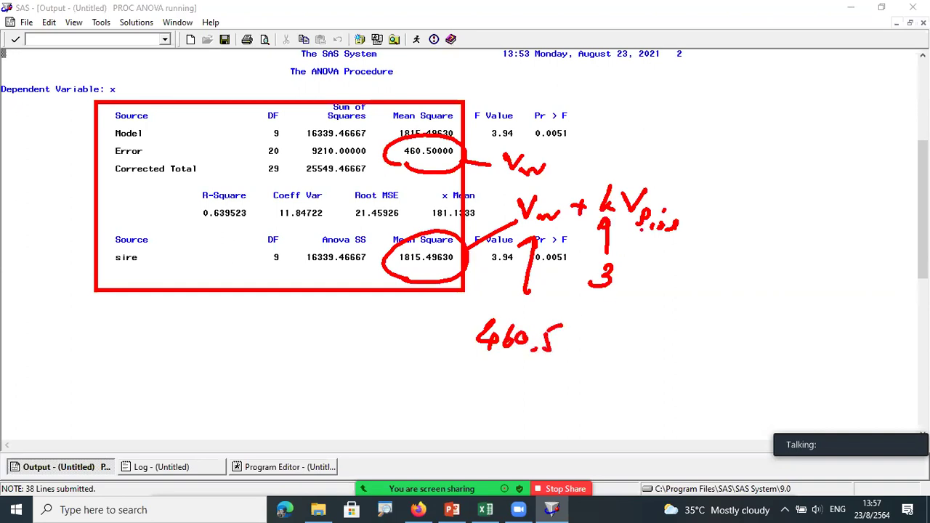
drag(635, 257, 627, 285)
drag(693, 258, 698, 279)
drag(647, 285, 683, 289)
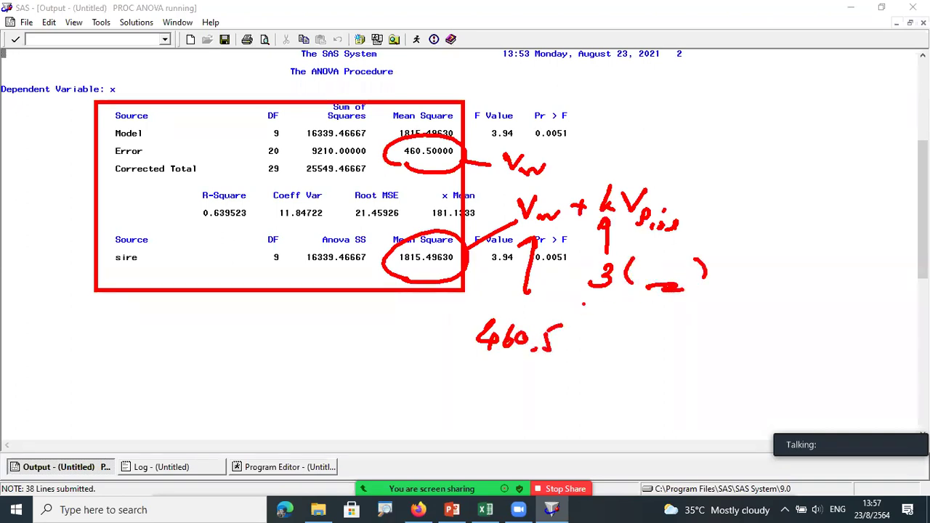
key(alt+s)
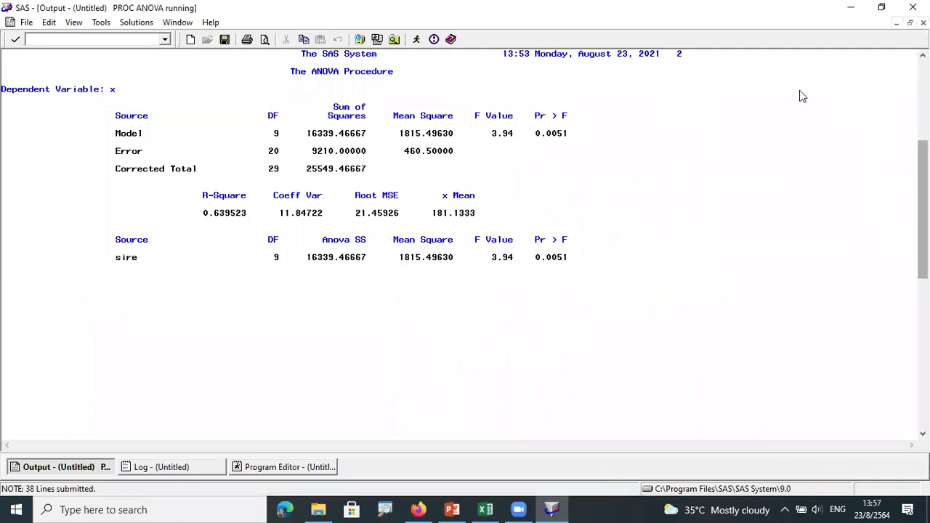
Return to the Program Editor and recall the last submitted program
click(177, 23)
click(222, 158)
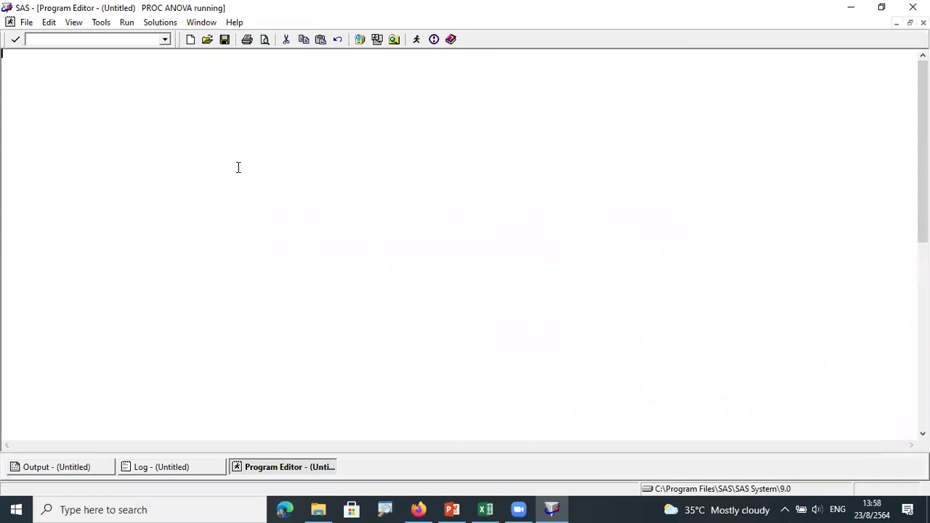
key(F4)
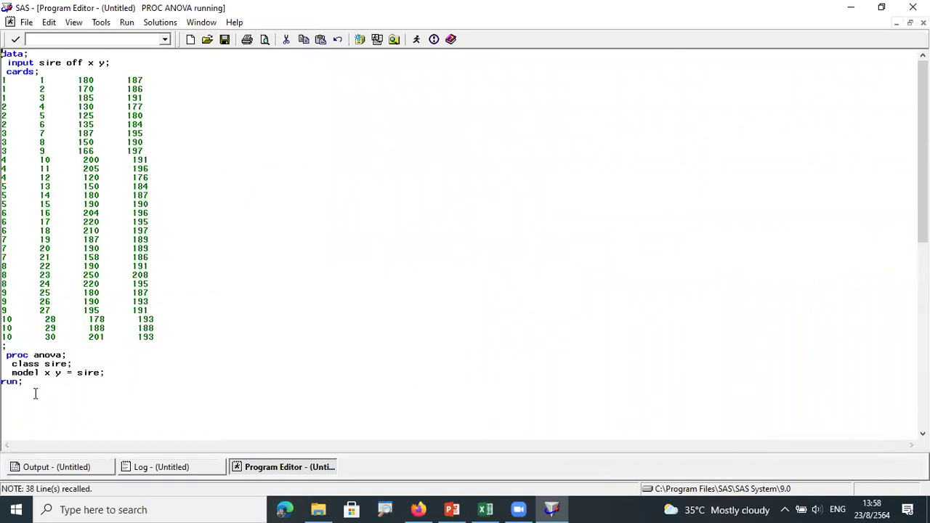
Add proc varcomp; with class sire; and model x y = sire; after the anova model statement, and submit the program
click(102, 373)
key(Return)
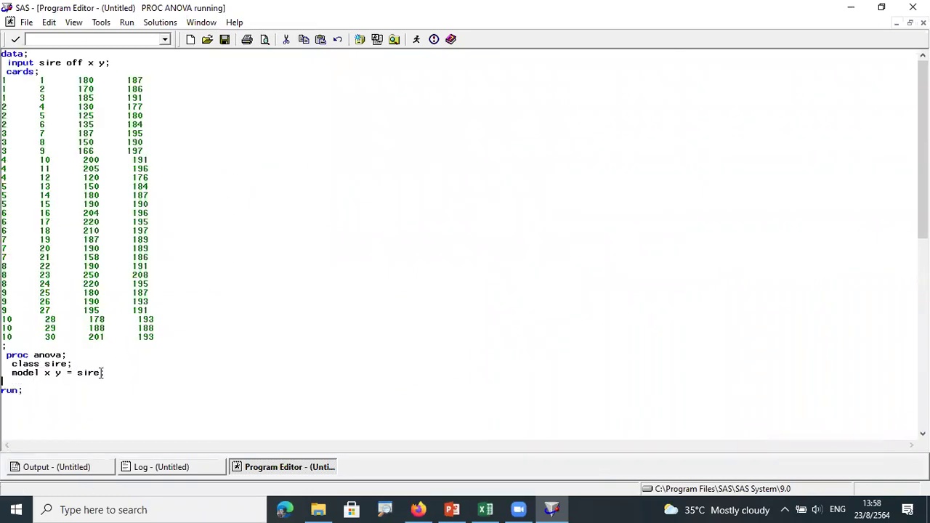
text(proc varcomp;)
key(Return)
text(class sire;)
key(Return)
text(mo)
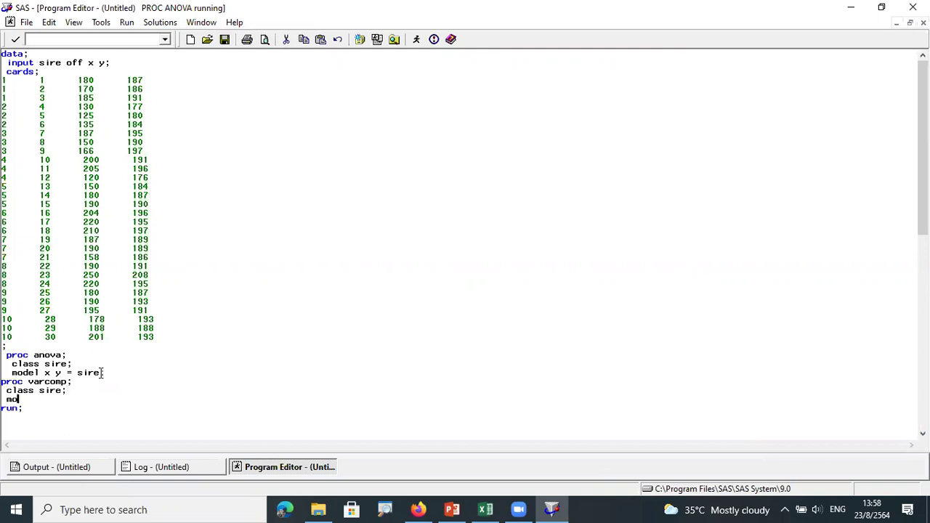
text(del x y = sire;)
key(Return)
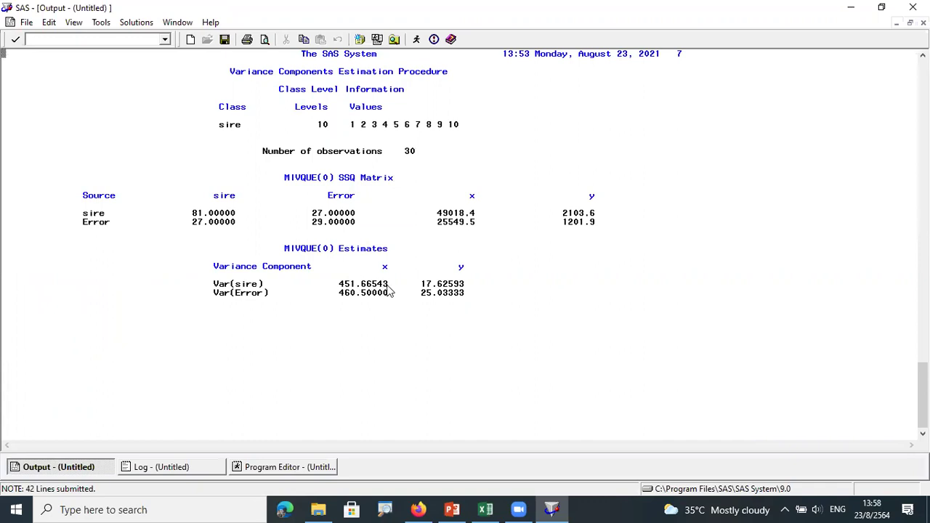
Circle the MIVQUE(0) estimates, label Var(Error) as Vw, underline its x and y values, and clear the drawings
scroll(389, 290, down, 1)
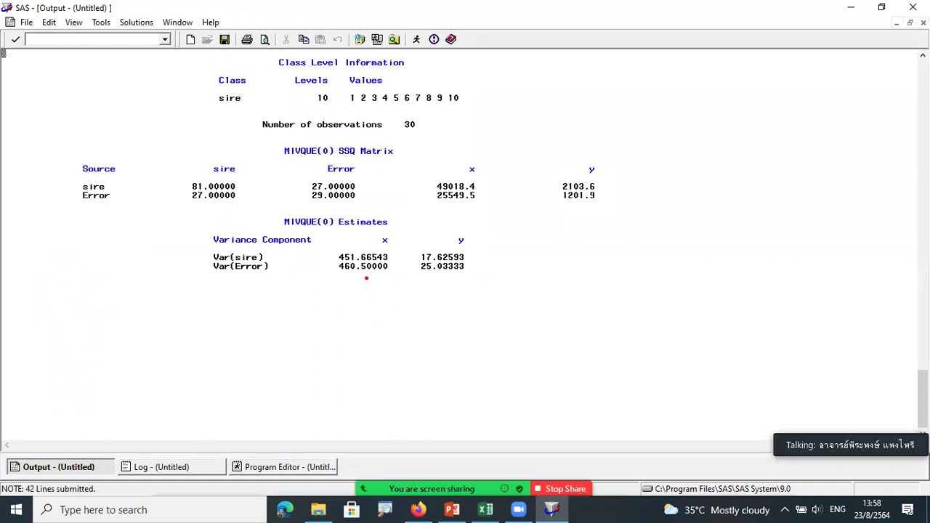
mouse_move(368, 295)
mouse_down()
mouse_move(495, 285)
mouse_move(338, 216)
mouse_move(176, 294)
mouse_move(367, 306)
mouse_up()
mouse_move(223, 286)
mouse_down()
mouse_move(289, 332)
mouse_move(345, 348)
mouse_move(340, 357)
mouse_up()
drag(312, 367, 339, 365)
drag(195, 266, 203, 268)
drag(341, 276, 367, 274)
drag(425, 275, 450, 274)
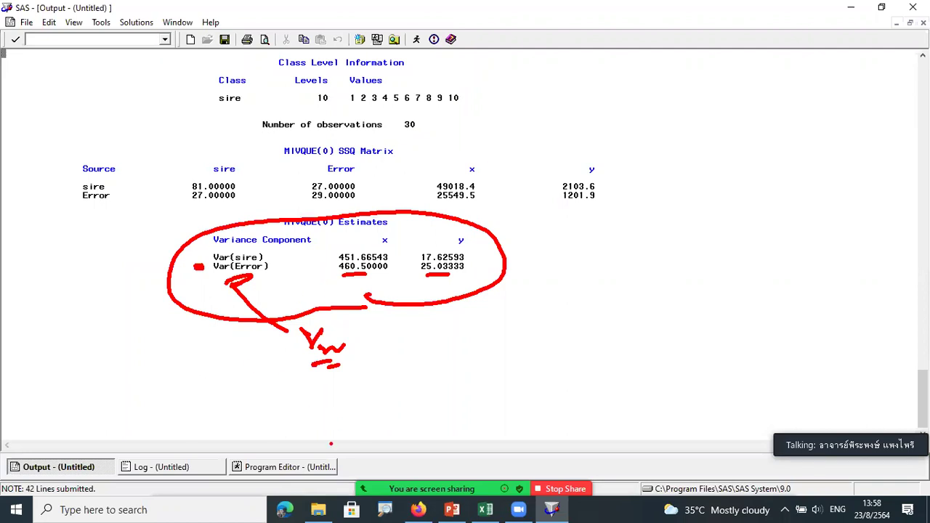
click(561, 488)
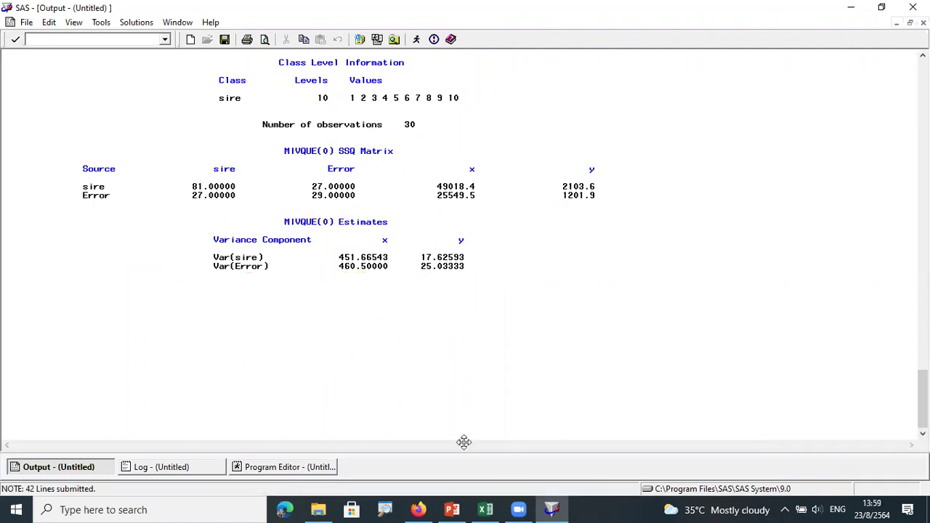
Switch to the Excel workbook and check the Phenotype, Vsire, Vw and mean square formulas of the X analysis
key(alt+Tab)
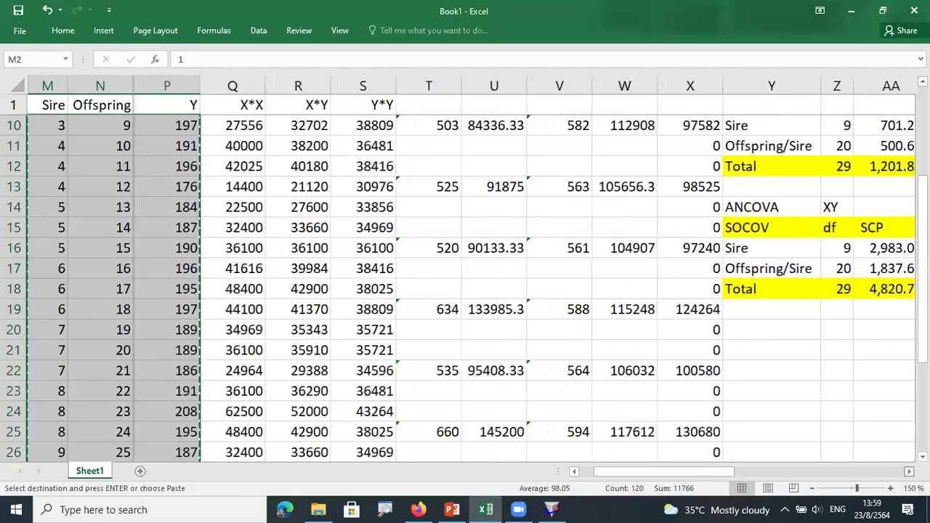
scroll(509, 276, right, 6)
scroll(615, 266, right, 1)
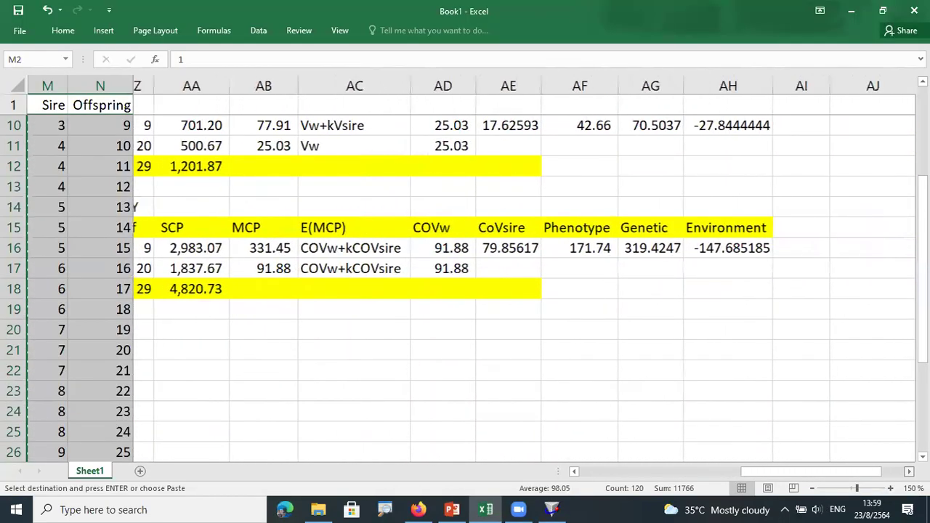
scroll(507, 249, up, 3)
scroll(541, 167, right, 1)
click(542, 167)
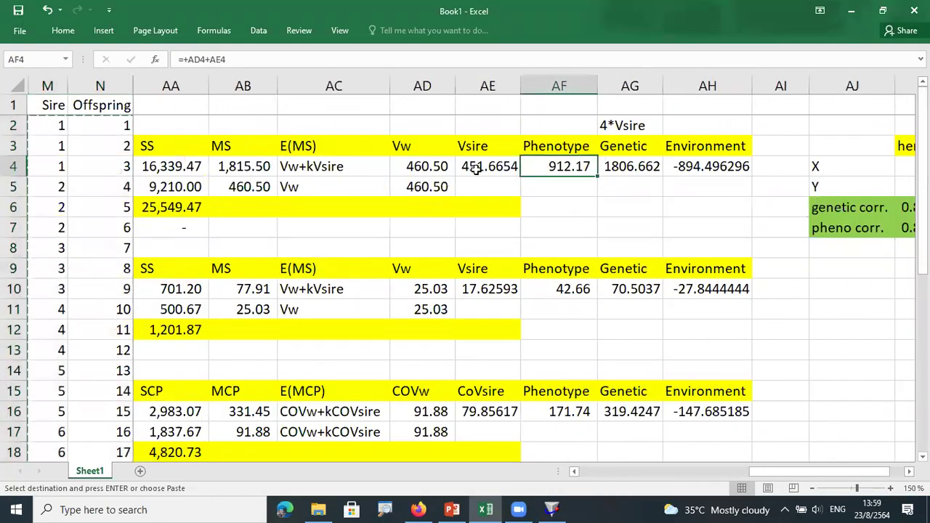
click(482, 169)
click(430, 167)
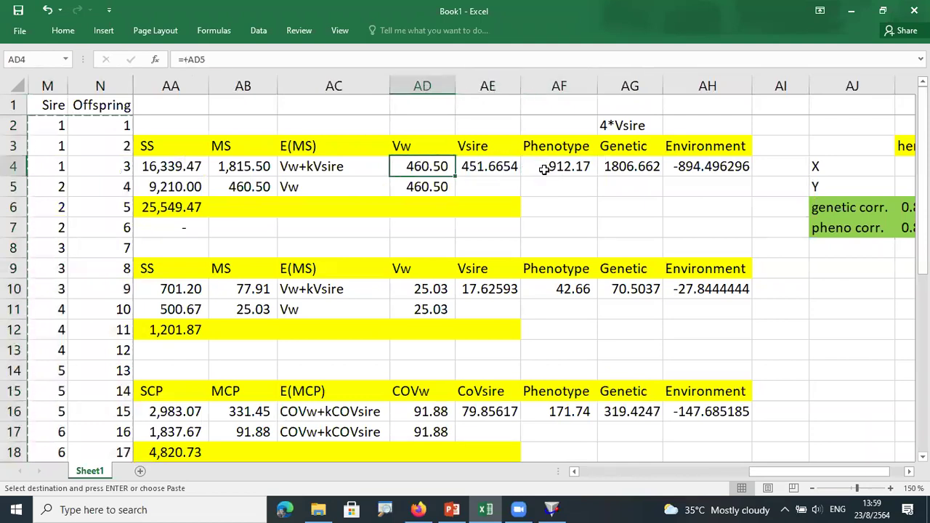
click(491, 166)
click(240, 166)
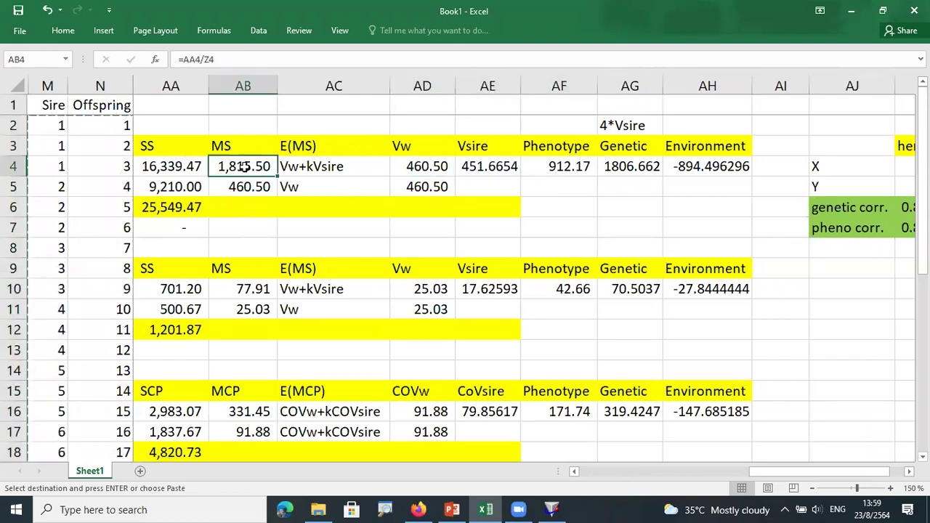
click(236, 187)
click(240, 166)
Check the Y analysis mean squares and Vsire formula and the sire MCP, and return to the source data columns
click(239, 307)
click(247, 289)
click(485, 289)
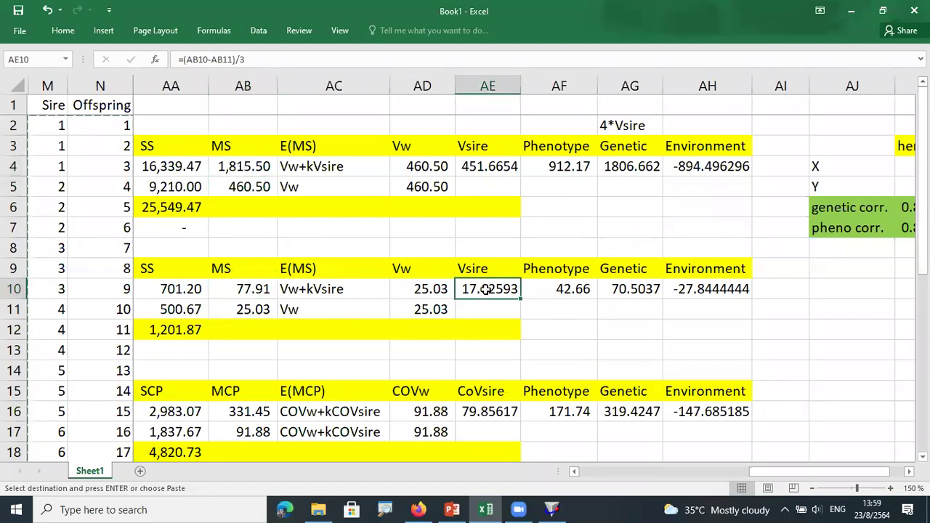
click(263, 309)
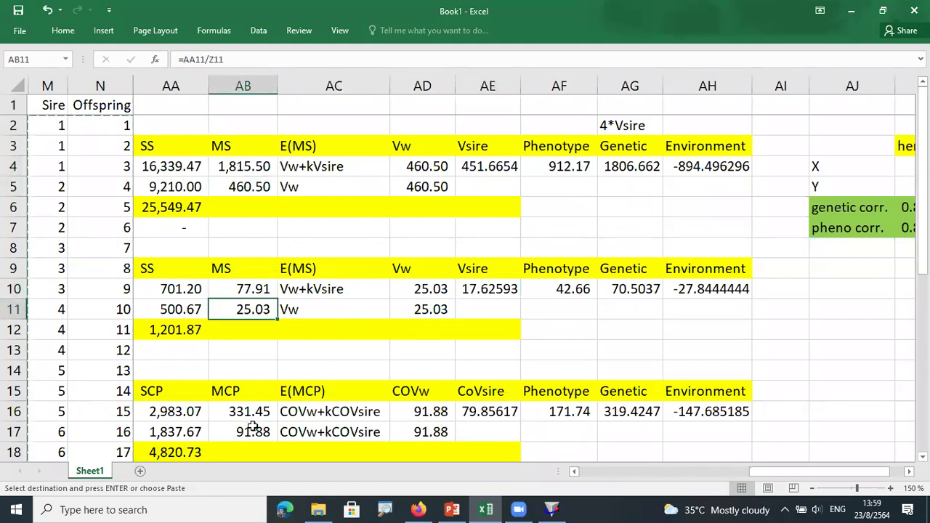
click(231, 414)
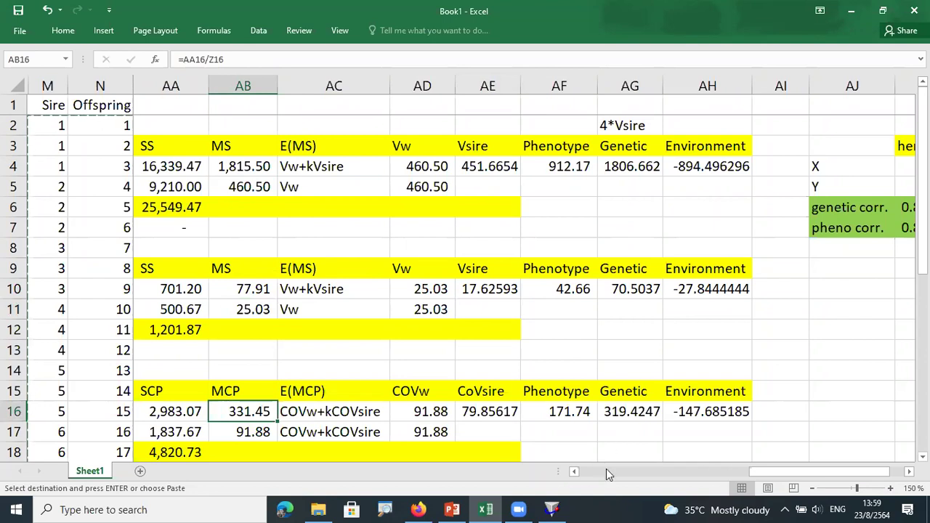
drag(782, 471, 615, 471)
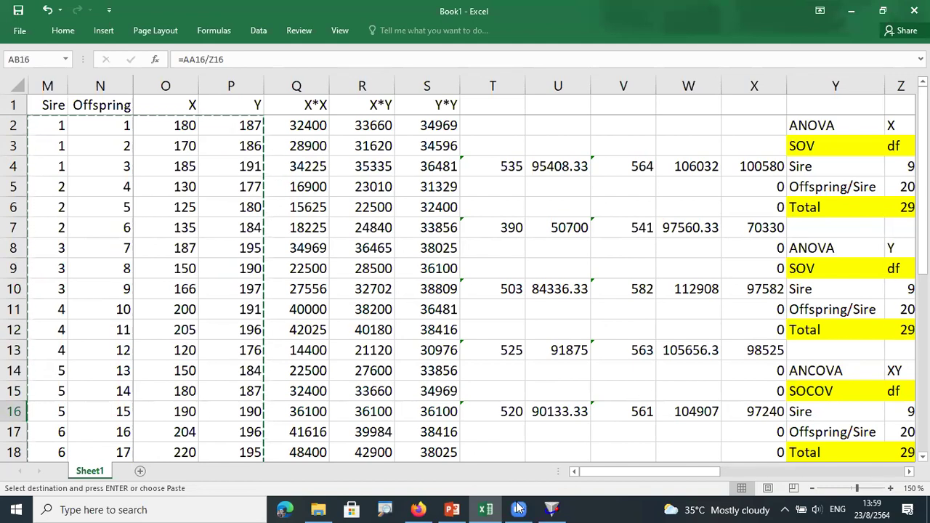
click(555, 450)
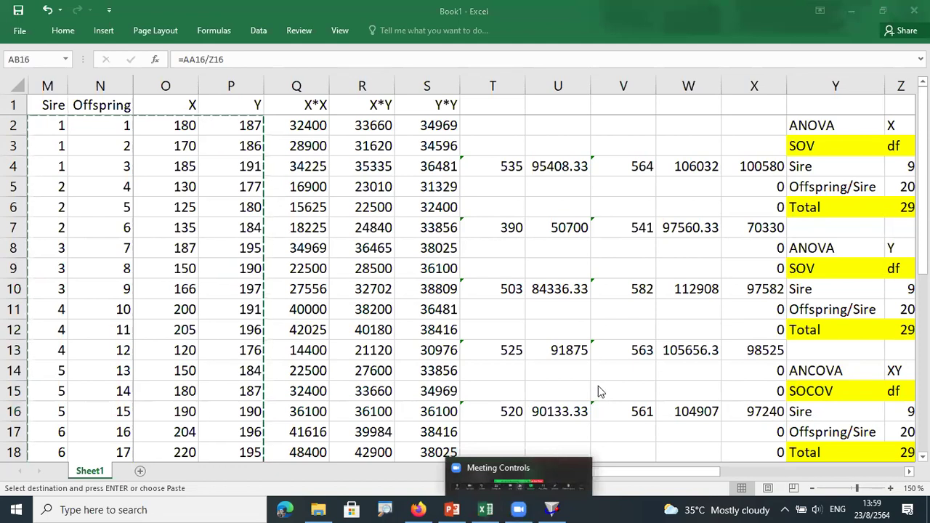
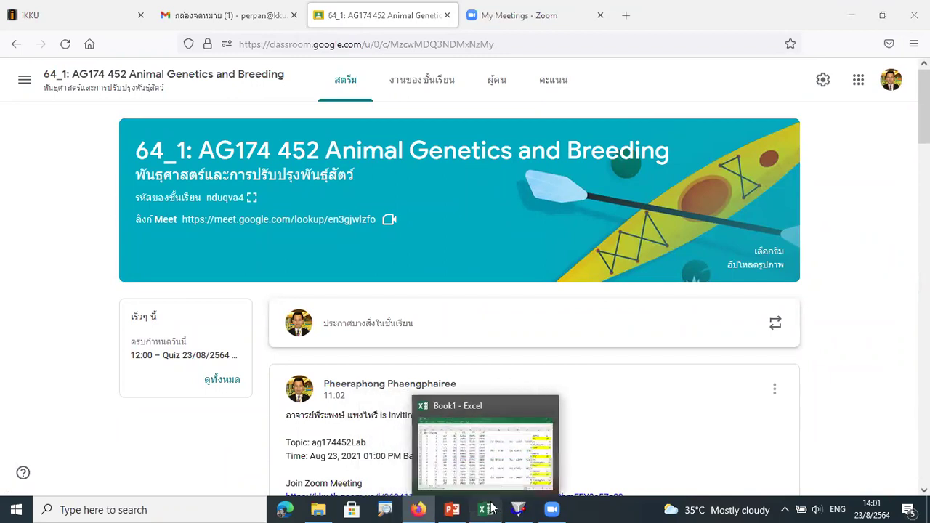
Return to the Excel workbook and choose the Desktop folder on This PC as its save location
key(alt+Tab)
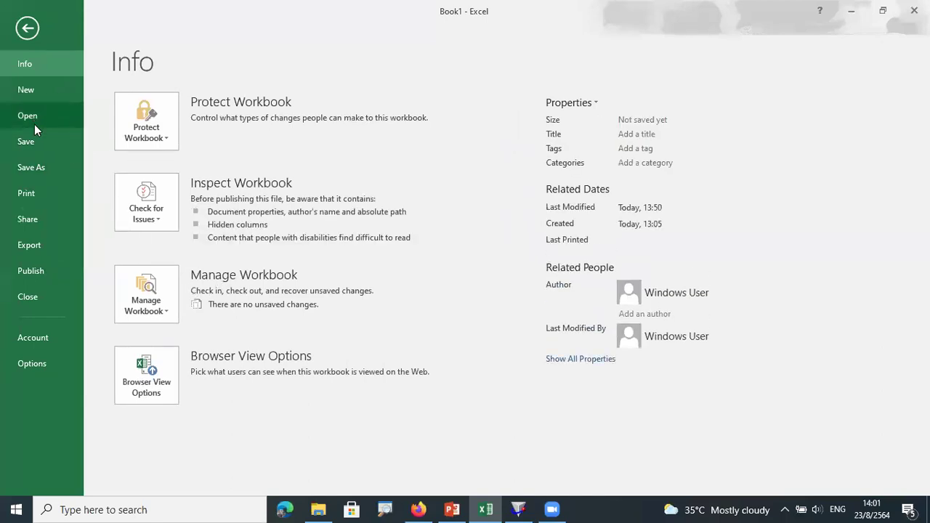
click(38, 163)
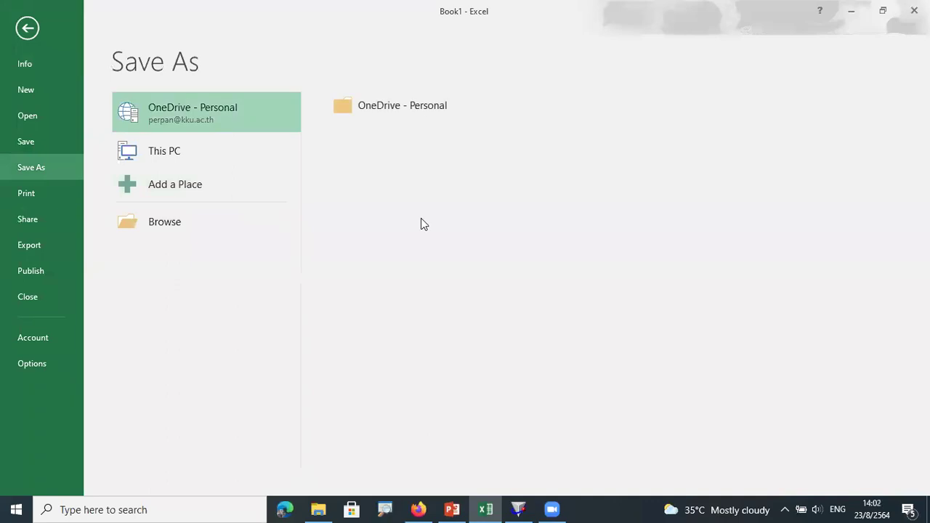
click(205, 154)
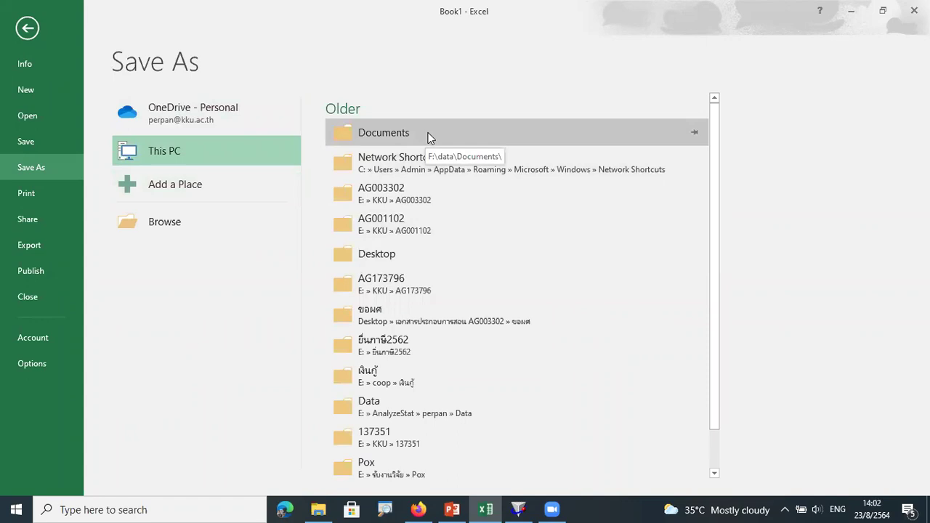
click(427, 255)
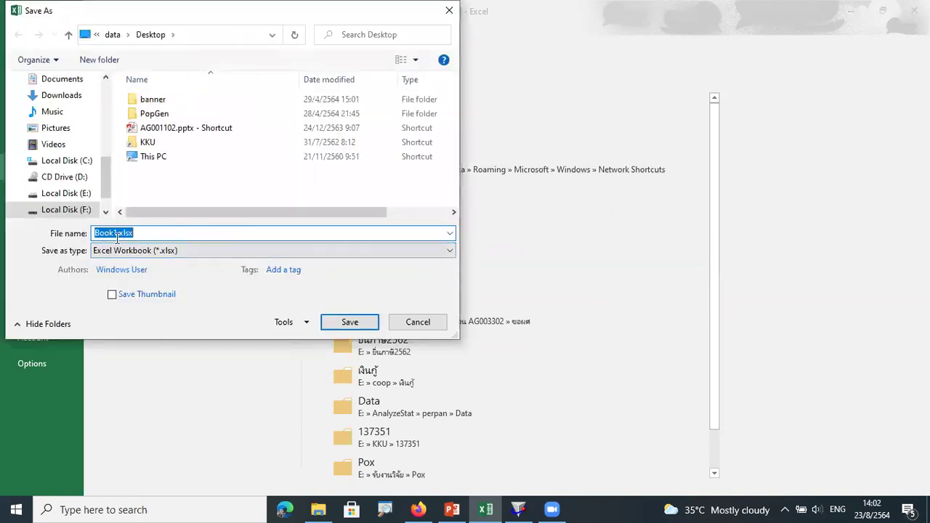
Save the workbook as rg.xlsx and switch to the Google Classroom page in the browser
click(115, 232)
key(BackSpace)
key(BackSpace)
key(BackSpace)
key(BackSpace)
key(BackSpace)
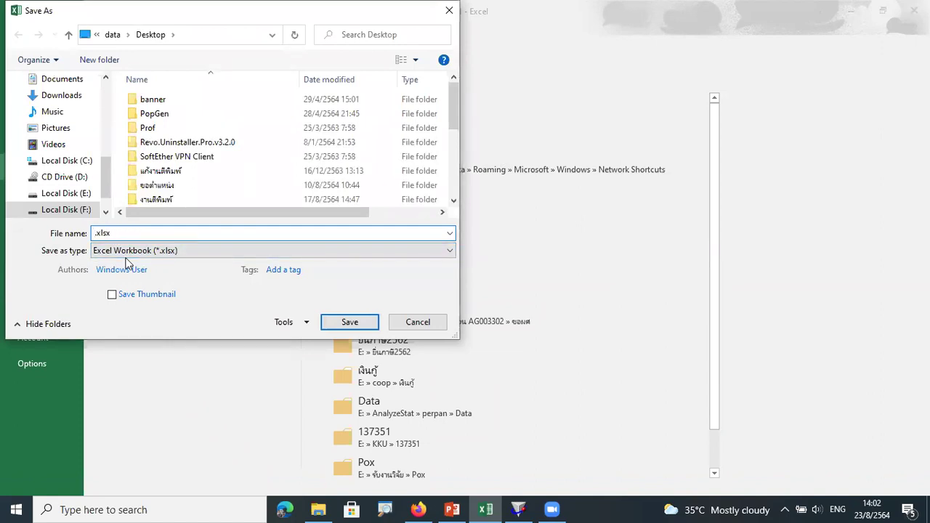
text(rg)
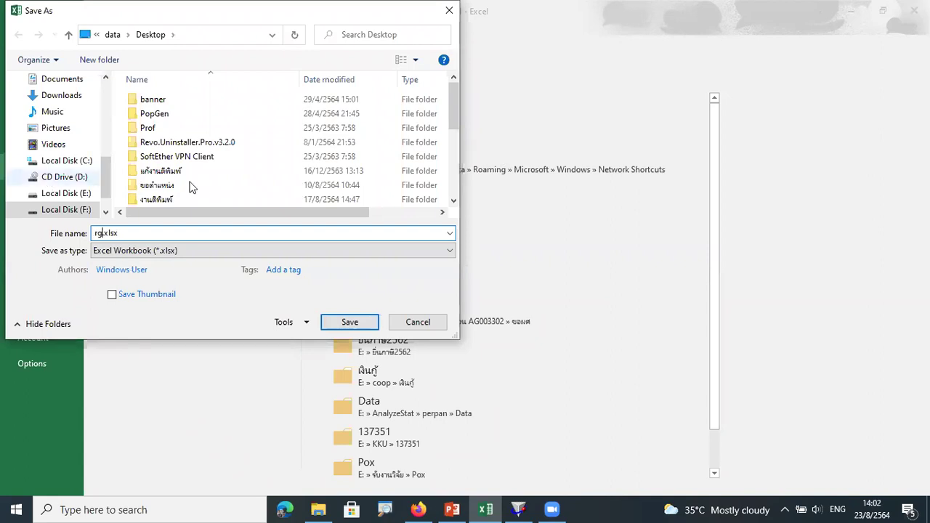
click(349, 321)
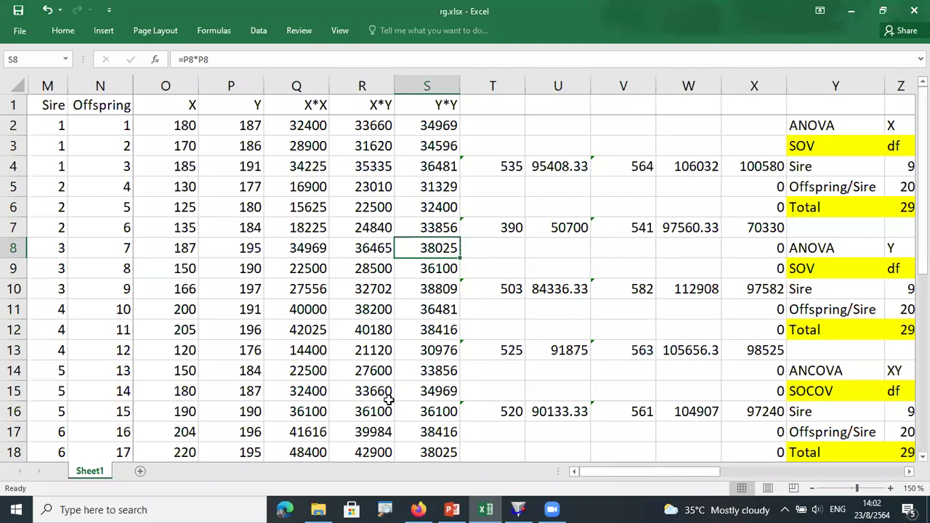
click(419, 510)
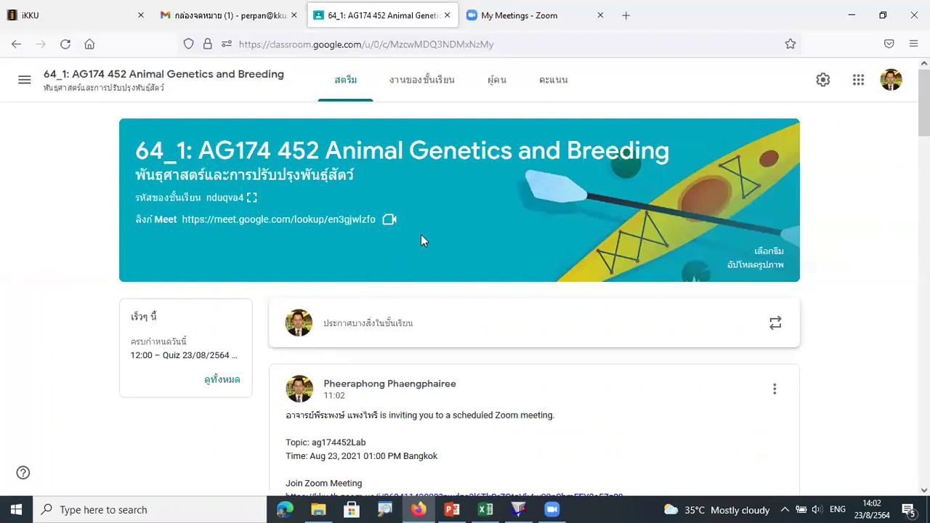
Start a new assignment in the classwork of the Animal Genetics and Breeding class
click(424, 93)
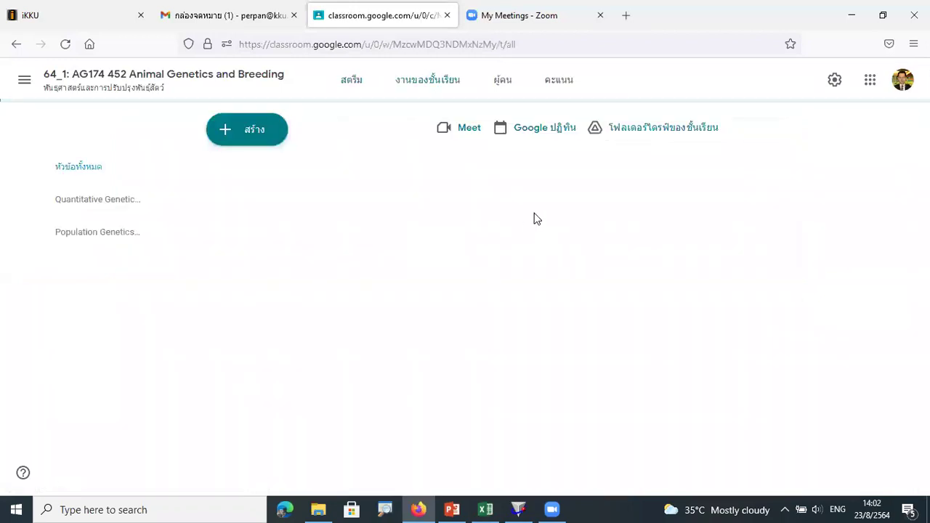
click(259, 135)
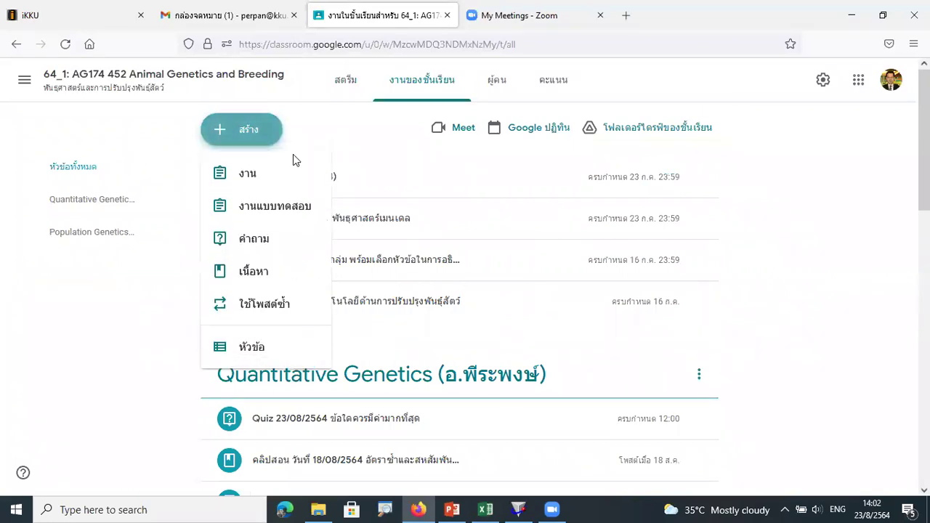
click(273, 176)
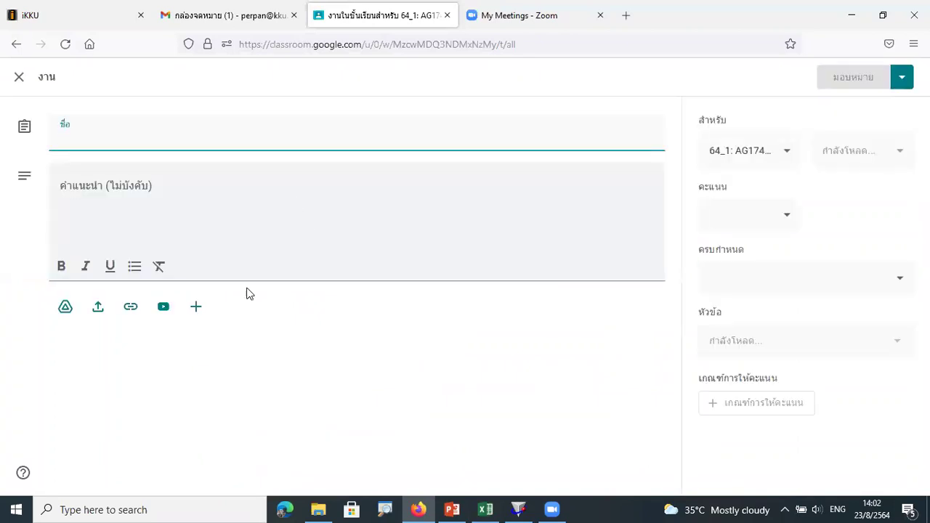
Upload the file rg.xlsx from the Desktop folder as the assignment's attachment
click(107, 312)
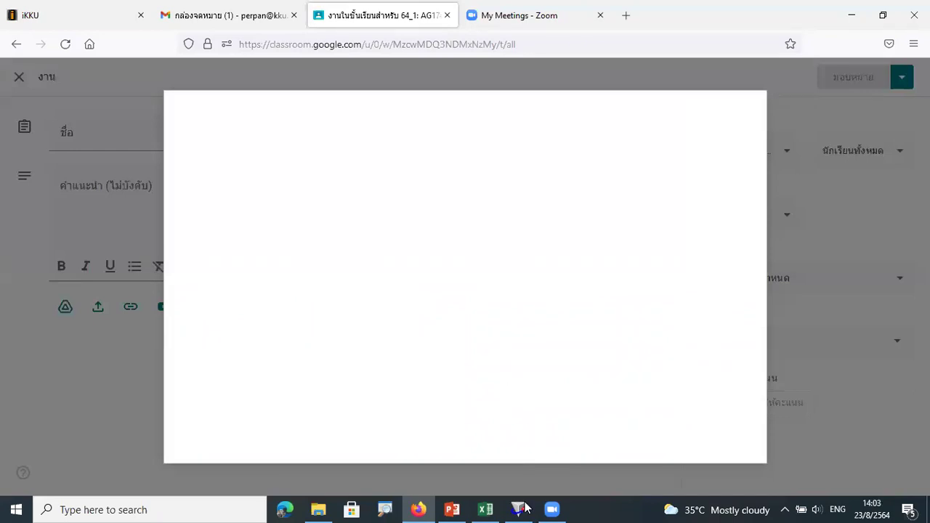
mouse_move(518, 509)
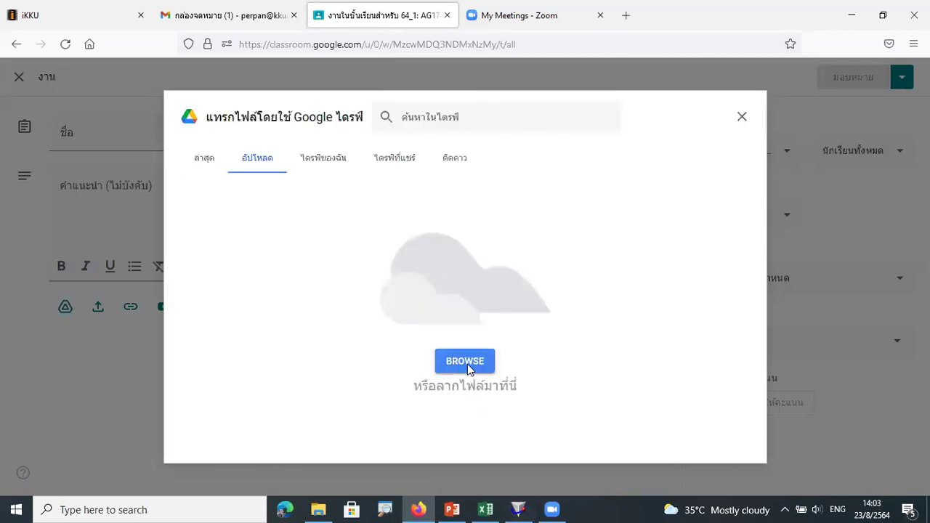
click(466, 363)
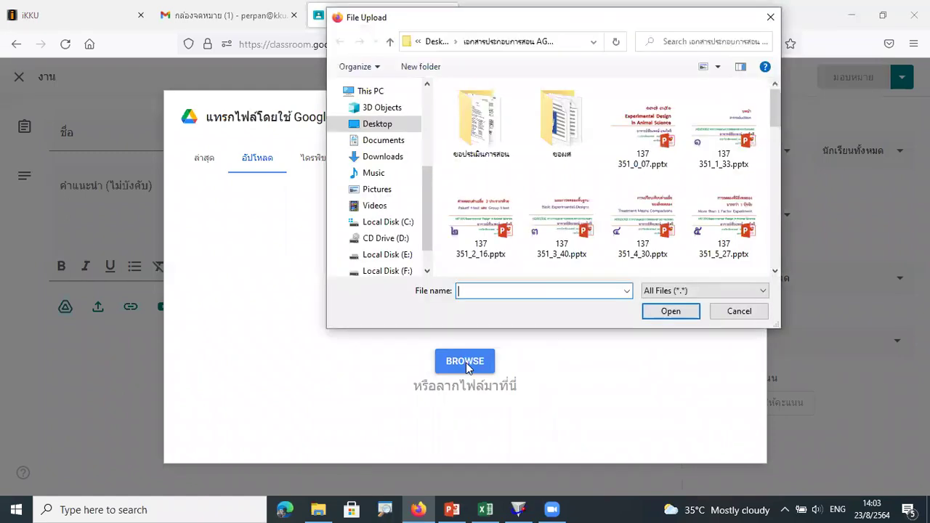
scroll(730, 185, down, 2)
drag(772, 125, 740, 73)
click(383, 124)
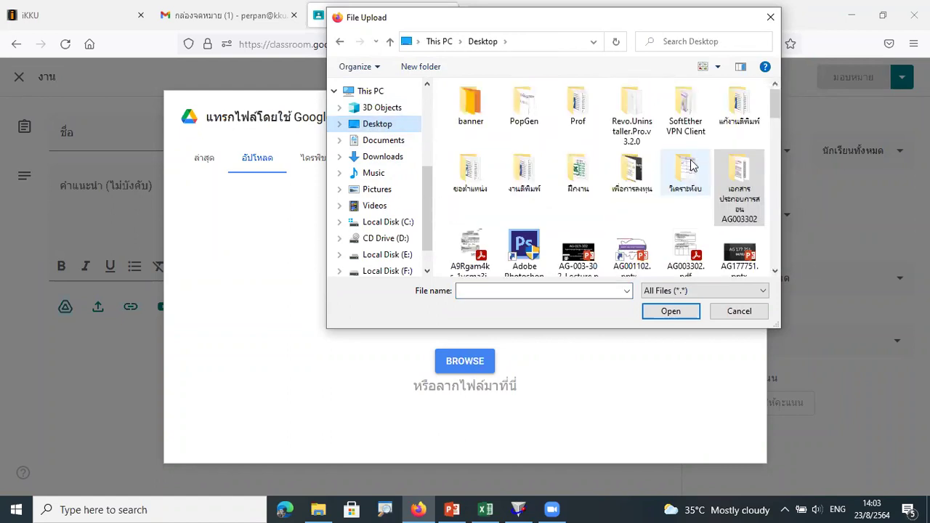
scroll(694, 181, down, 1)
drag(772, 121, 775, 218)
click(493, 108)
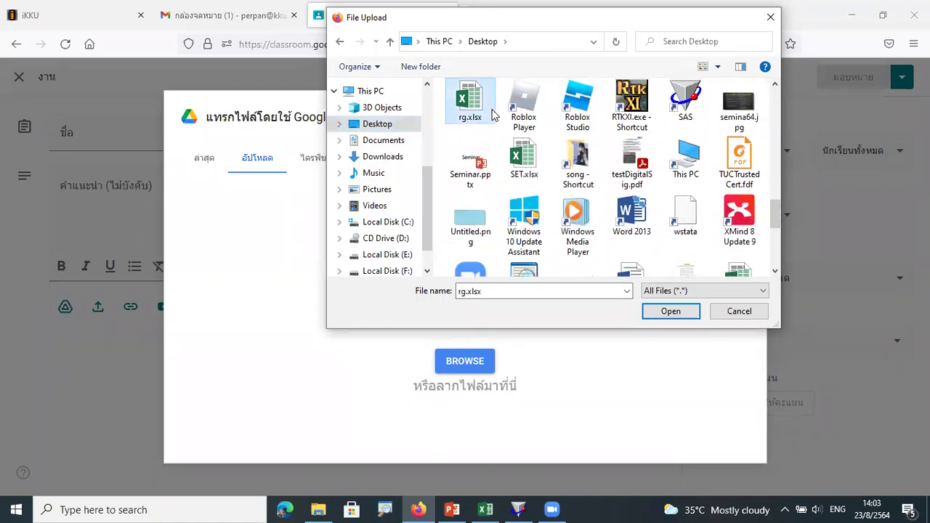
click(670, 312)
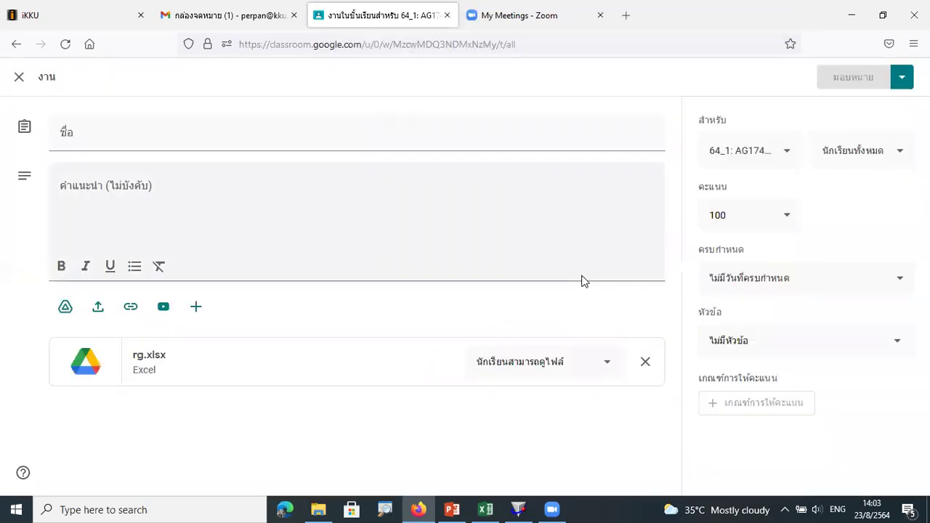
Title the assignment "Lab rg" and set its score to 10 points
click(75, 141)
text(Lab)
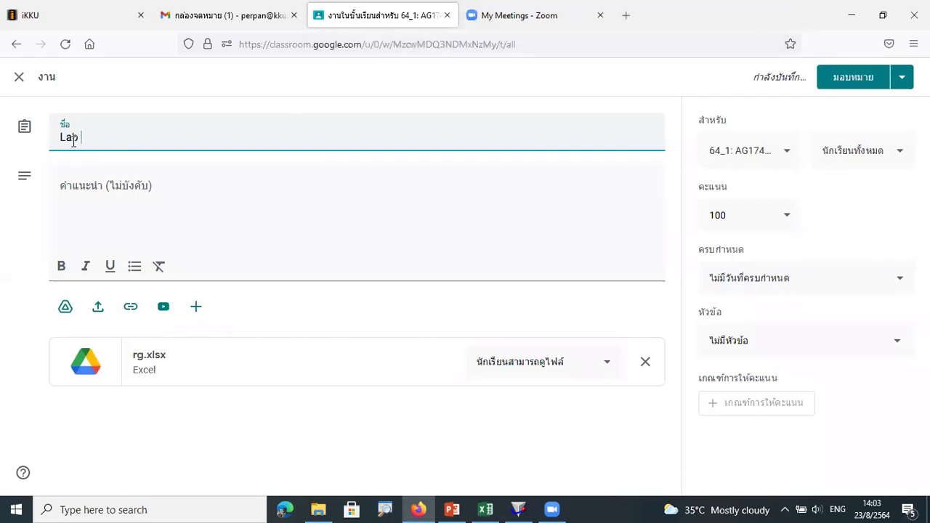
text( rg)
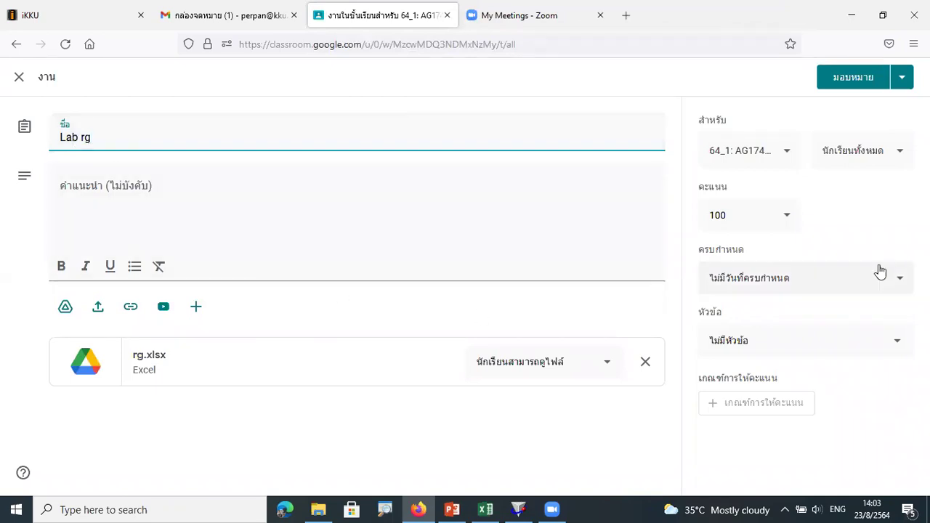
click(745, 224)
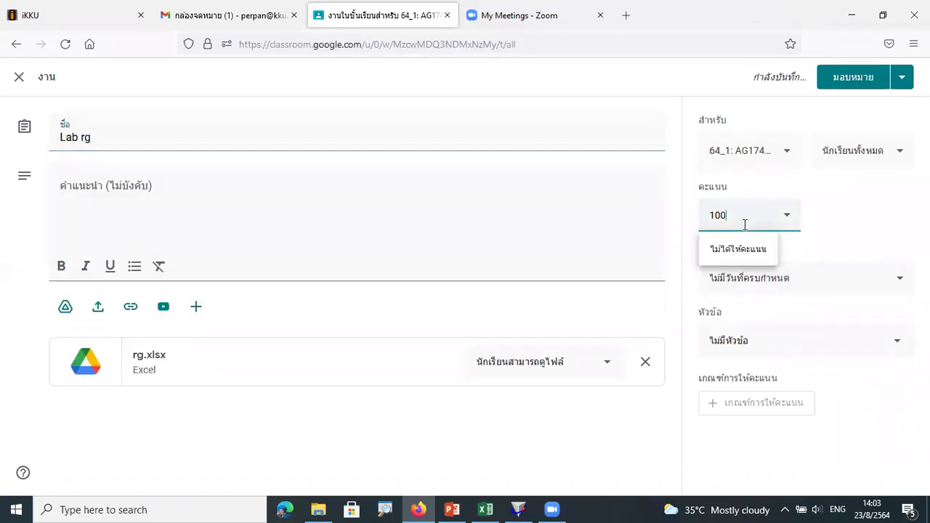
key(BackSpace)
Set the assignment's due date to 29 August 2021 at 23:59
click(845, 285)
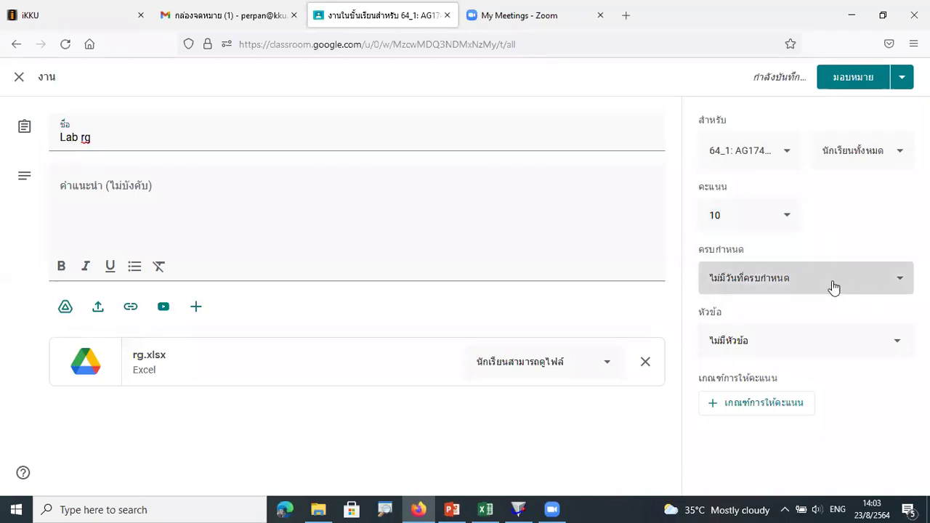
click(761, 336)
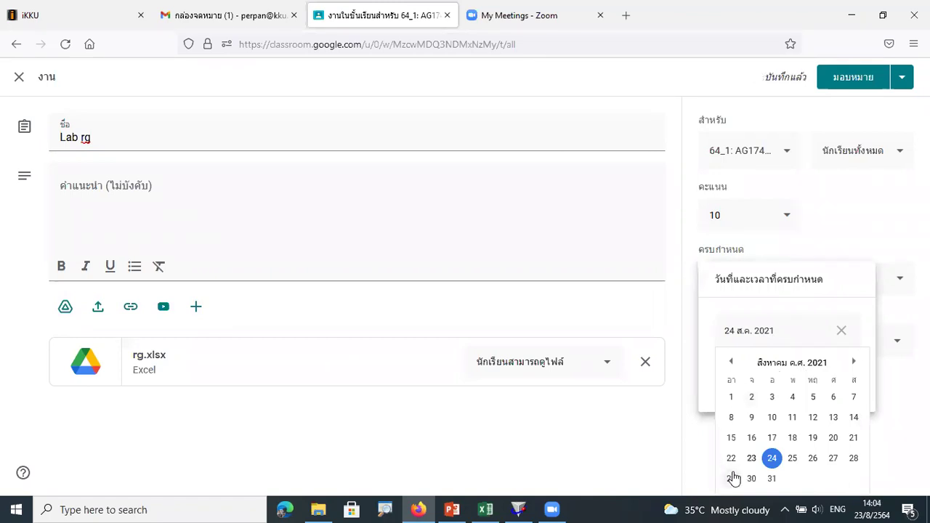
click(731, 478)
click(756, 384)
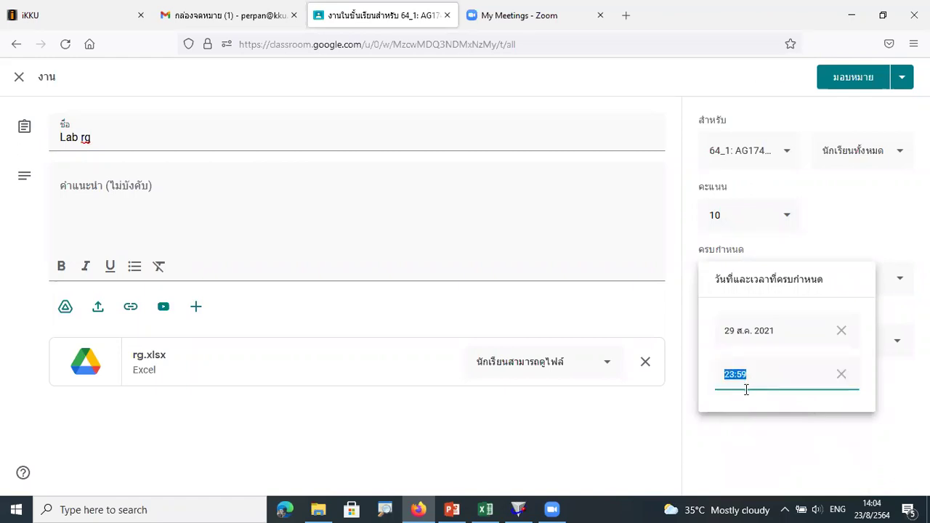
click(604, 427)
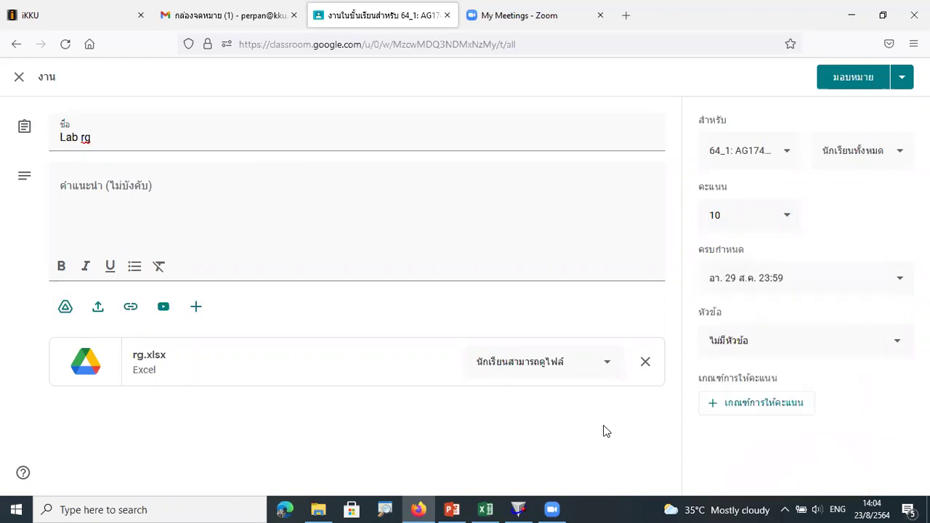
File the assignment under the Quantitative Genetics topic, assign it to the class and check its entry in the classwork list
click(745, 349)
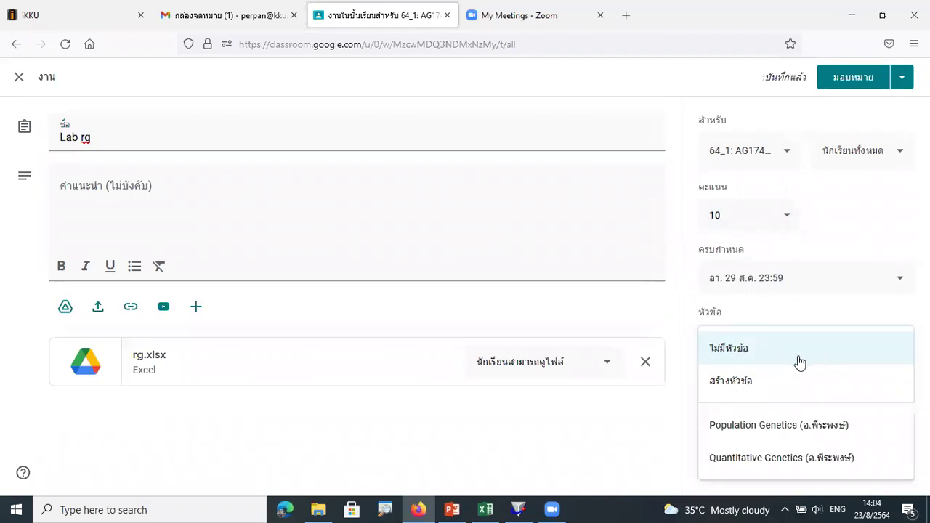
click(732, 454)
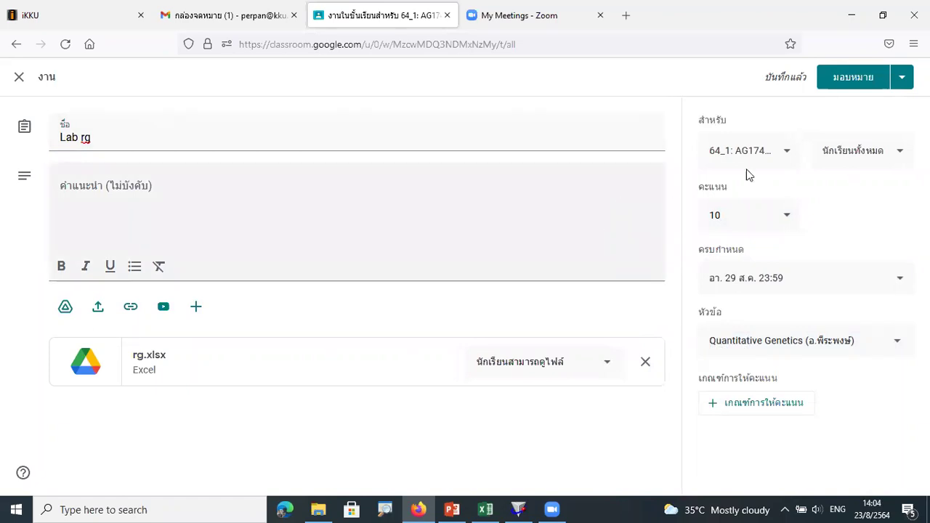
click(847, 80)
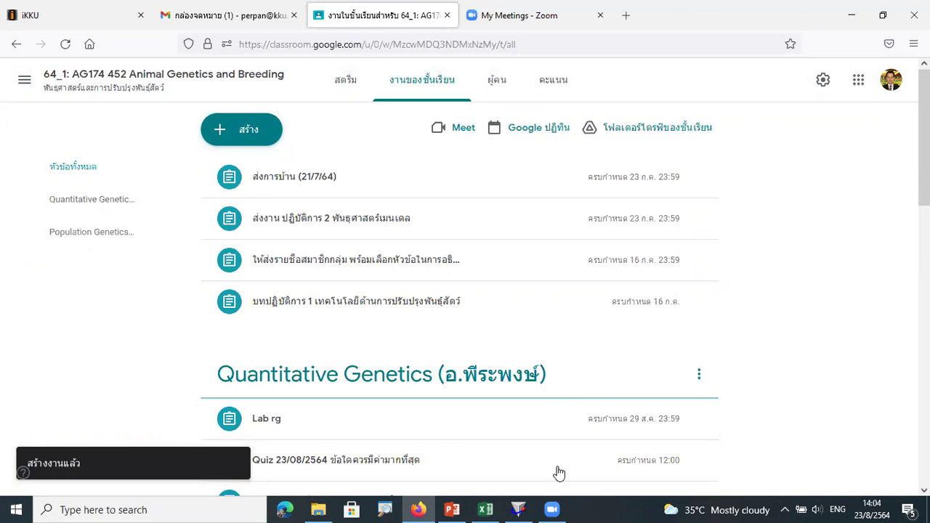
scroll(546, 343, down, 2)
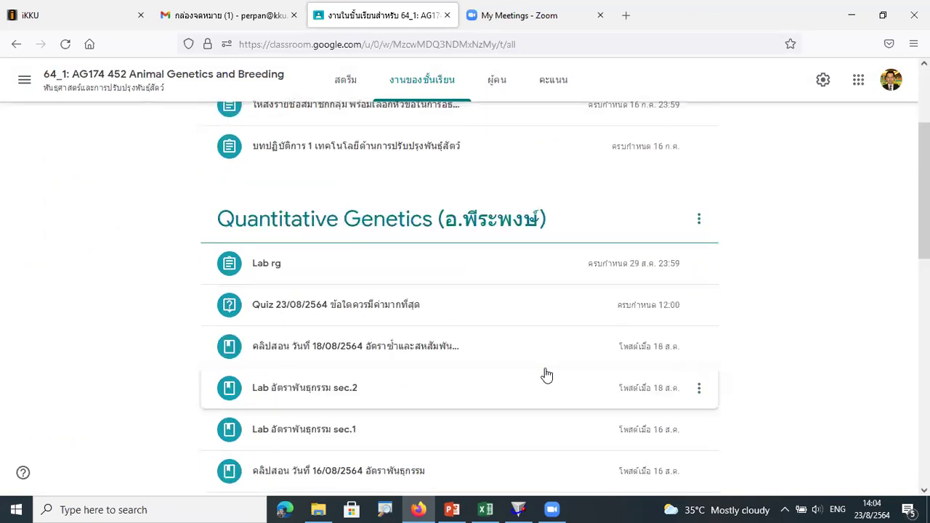